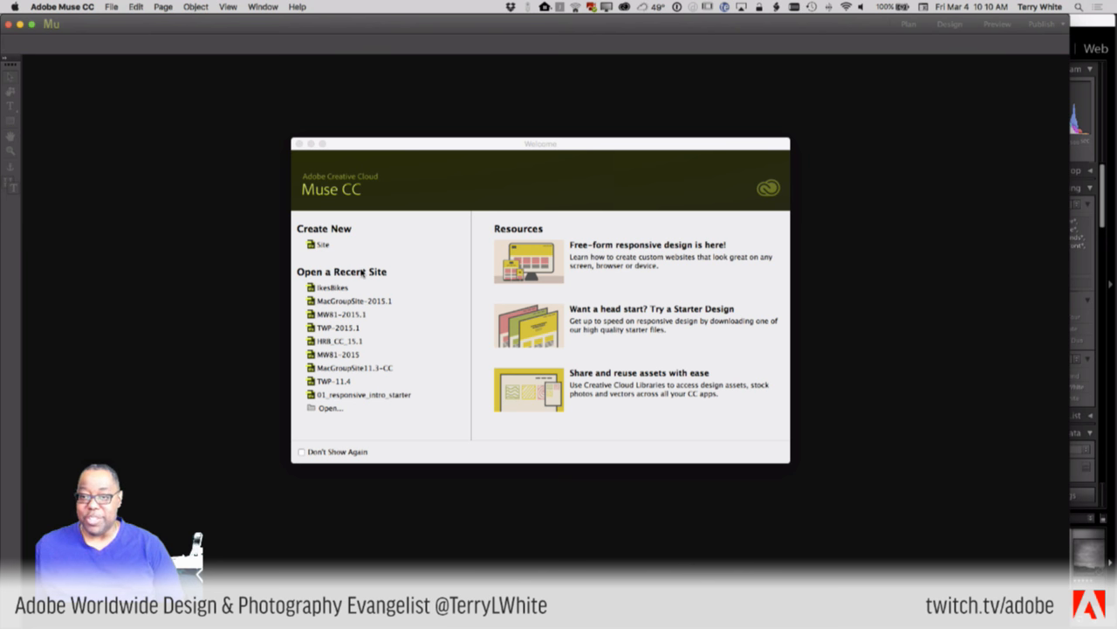
# - Check the Creative Cloud Apps list for updates, then return to the photography site
pyautogui.click(624, 6)
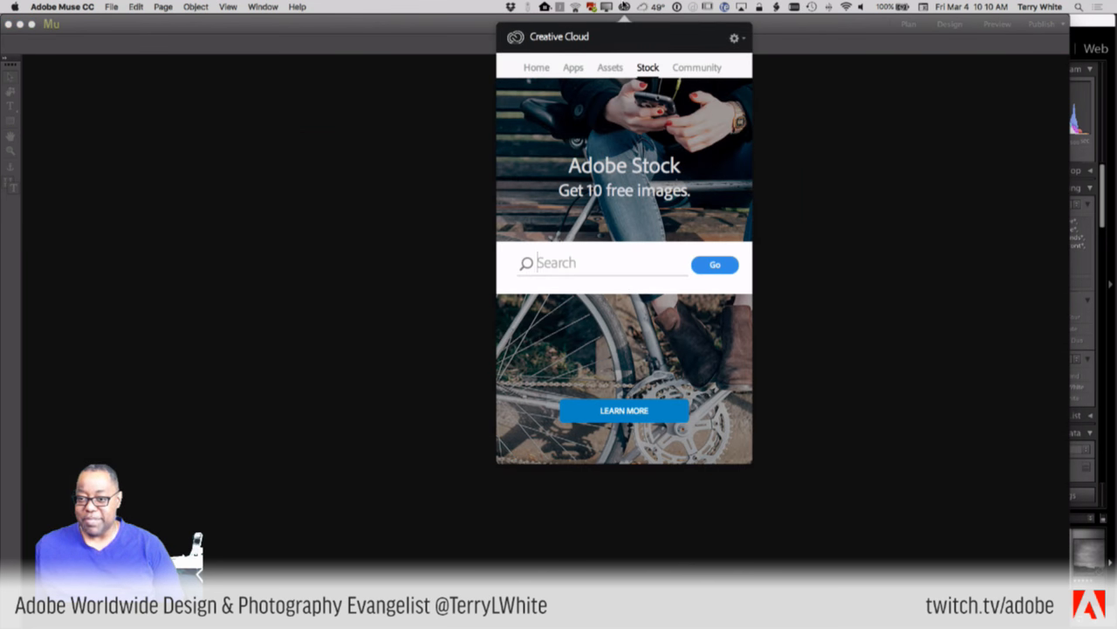
pyautogui.click(574, 68)
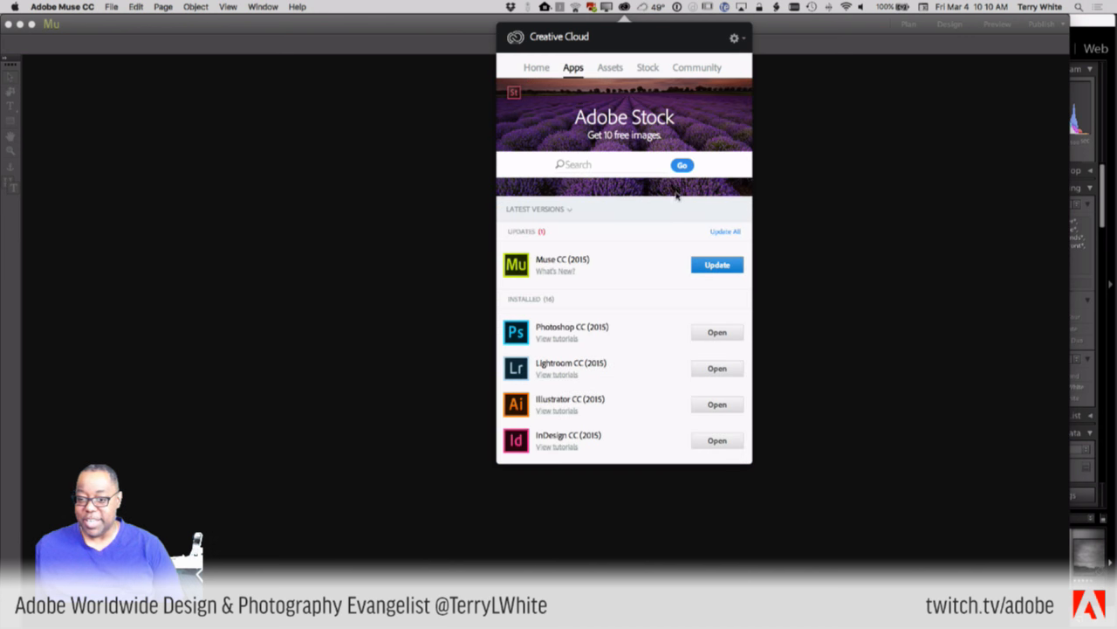
pyautogui.click(811, 230)
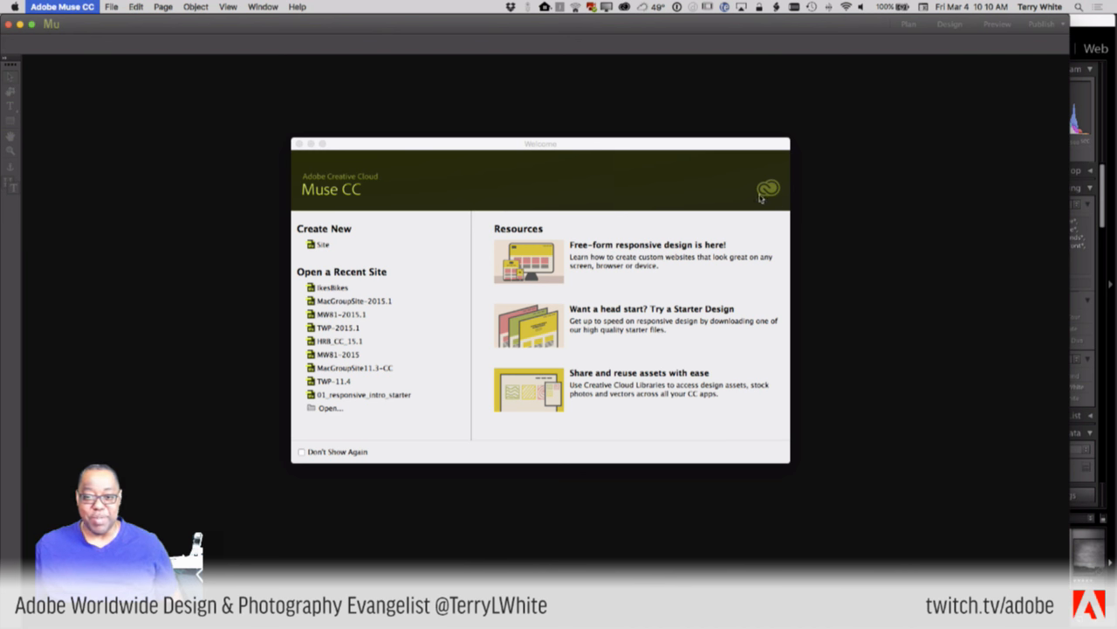
pyautogui.press('super+Tab')
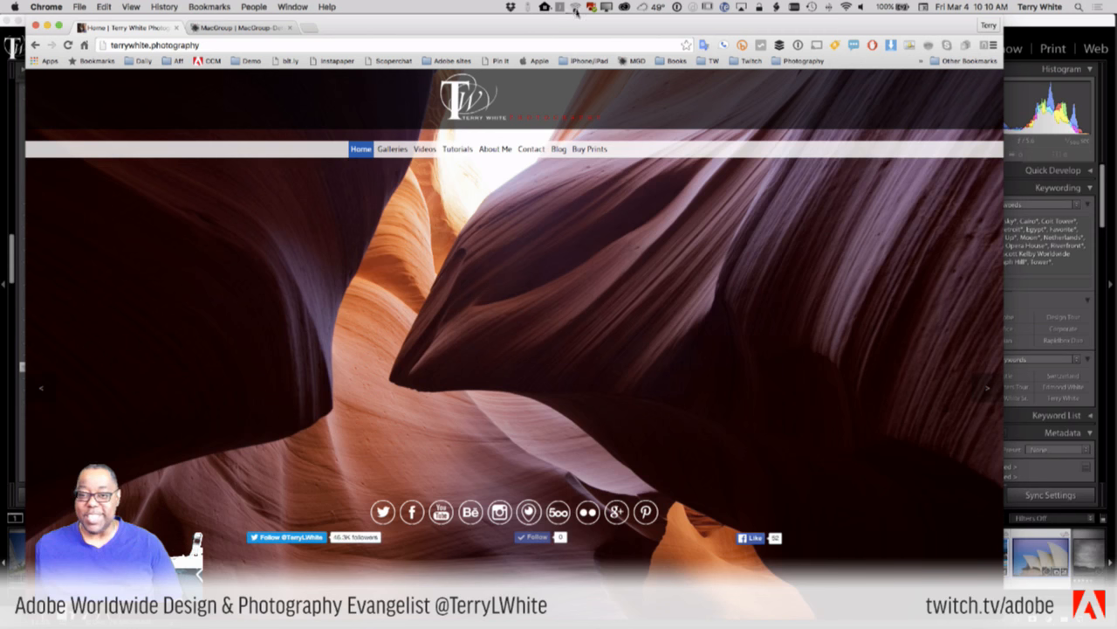
# - Update Muse CC (2015) from Creative Cloud, authorising it with the admin password
pyautogui.click(623, 8)
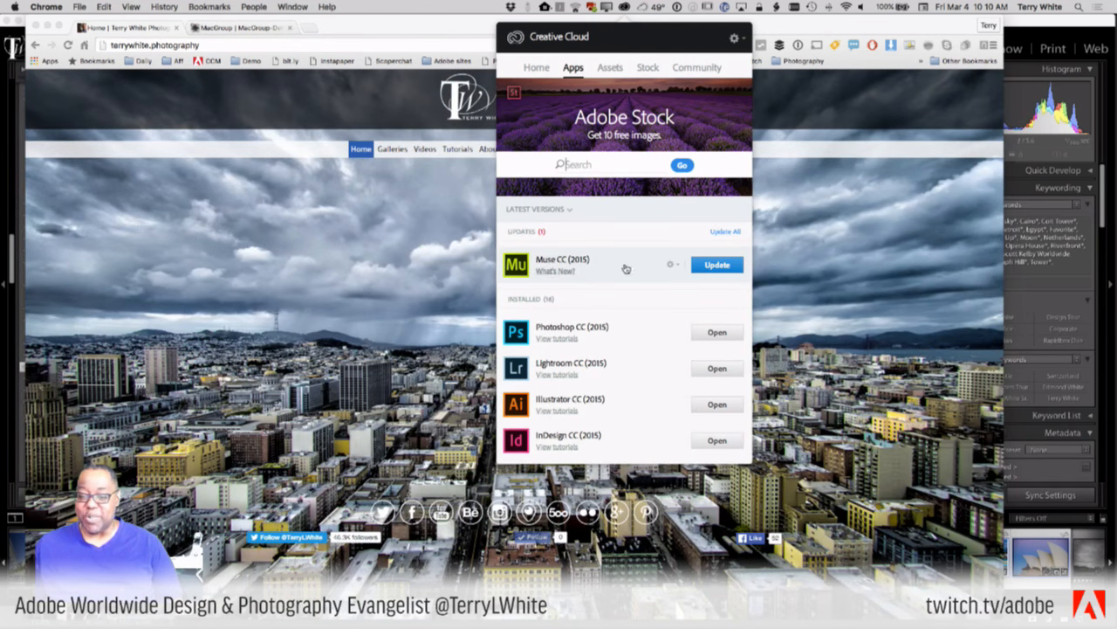
pyautogui.click(694, 265)
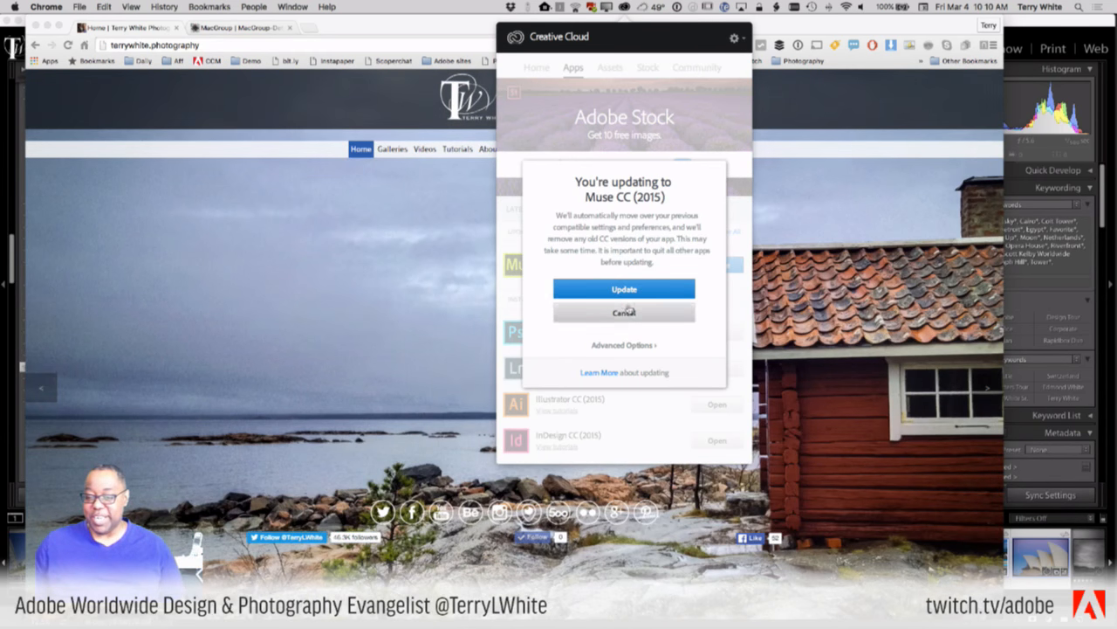
pyautogui.click(614, 290)
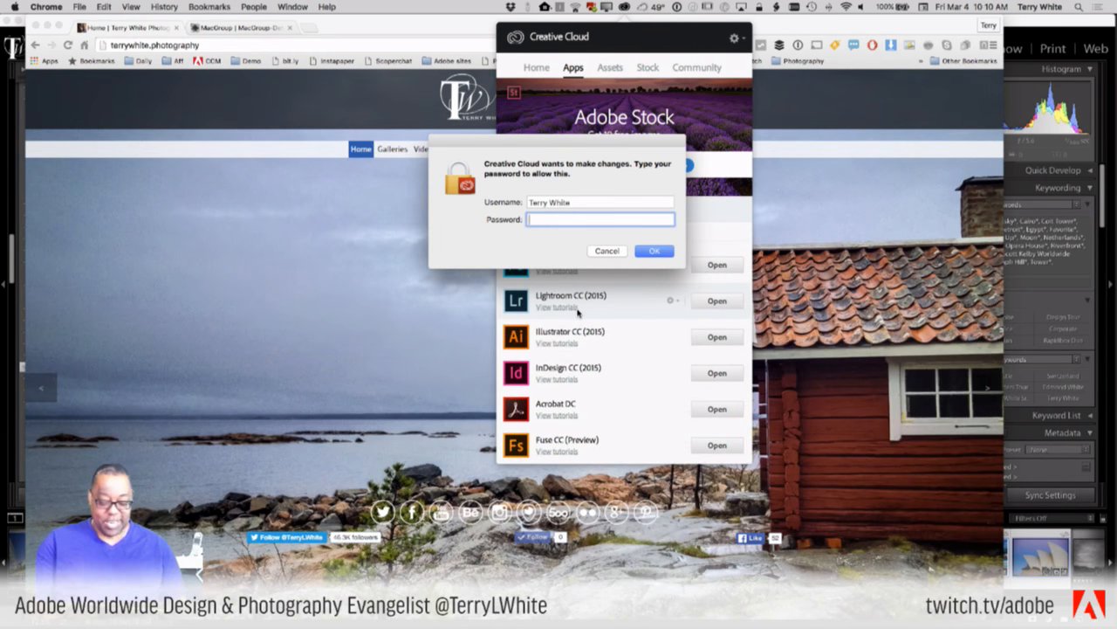
pyautogui.write('•••••••')
pyautogui.press('BackSpace')
pyautogui.press('BackSpace')
pyautogui.press('BackSpace')
pyautogui.press('BackSpace')
pyautogui.press('BackSpace')
pyautogui.press('BackSpace')
pyautogui.press('BackSpace')
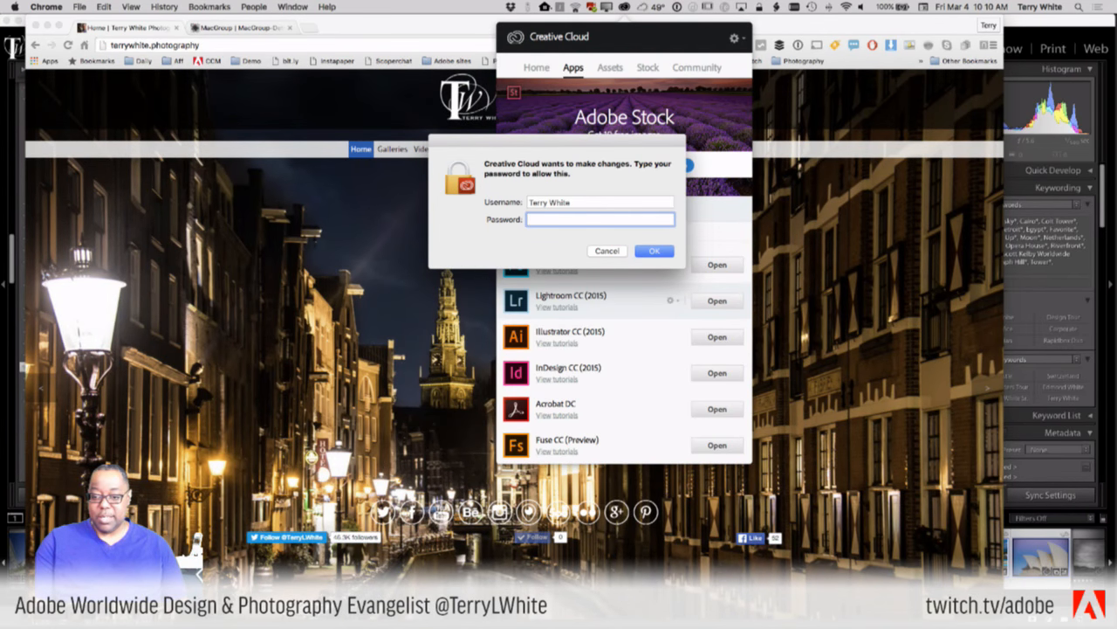
pyautogui.write('•••••••')
pyautogui.press('Return')
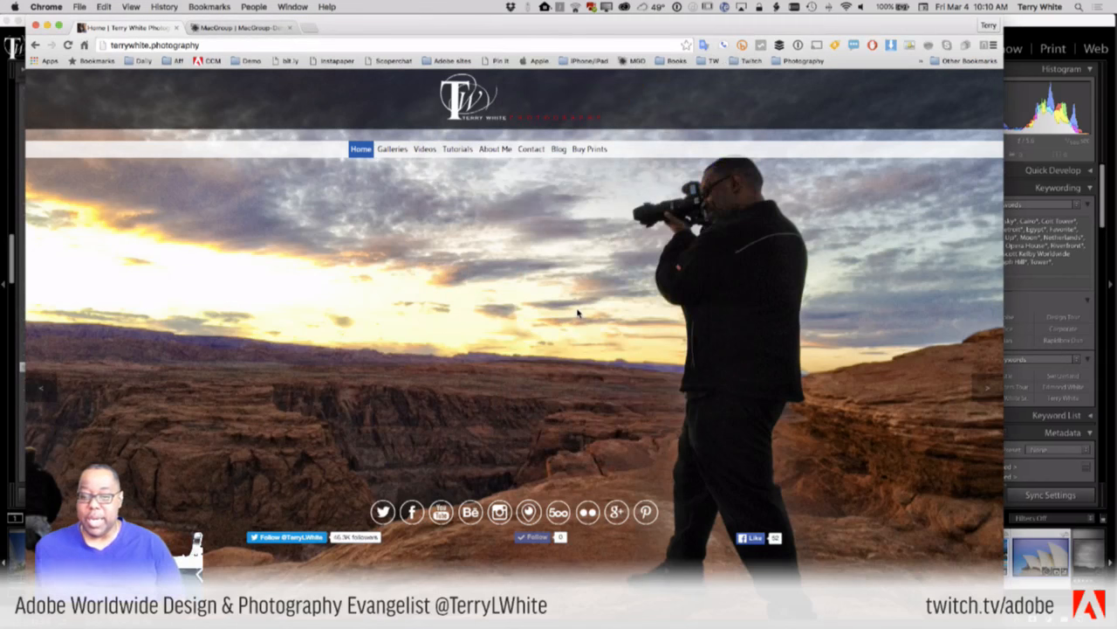
# - Look over the Apps list with Muse CC marked Waiting, then dismiss the panel
pyautogui.scroll(-2, 612, 270)
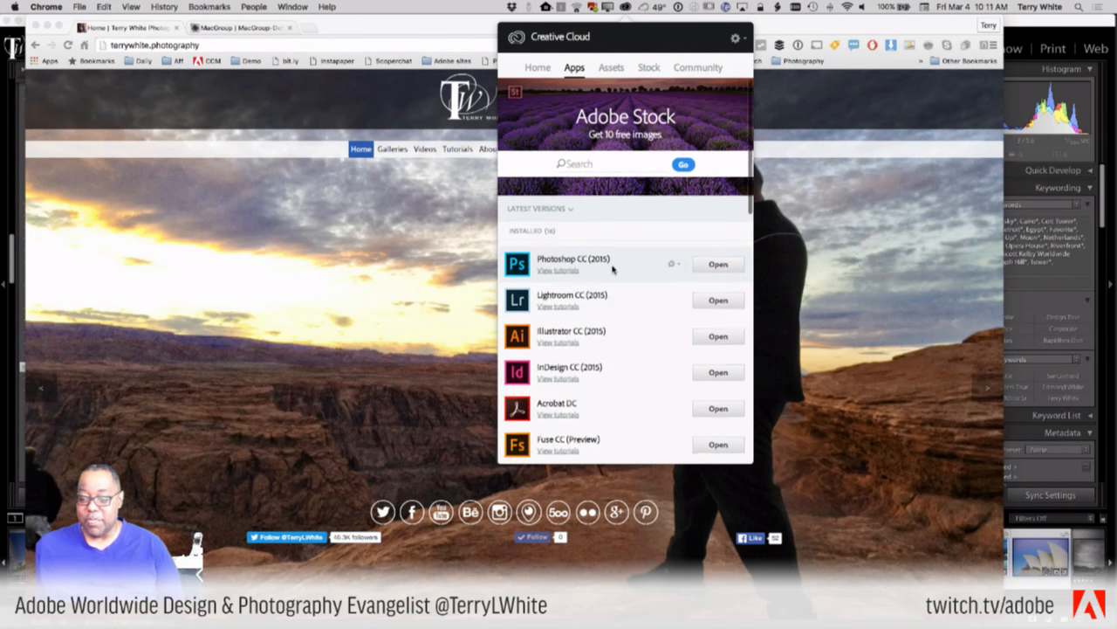
pyautogui.scroll(2, 612, 269)
pyautogui.scroll(-8, 612, 270)
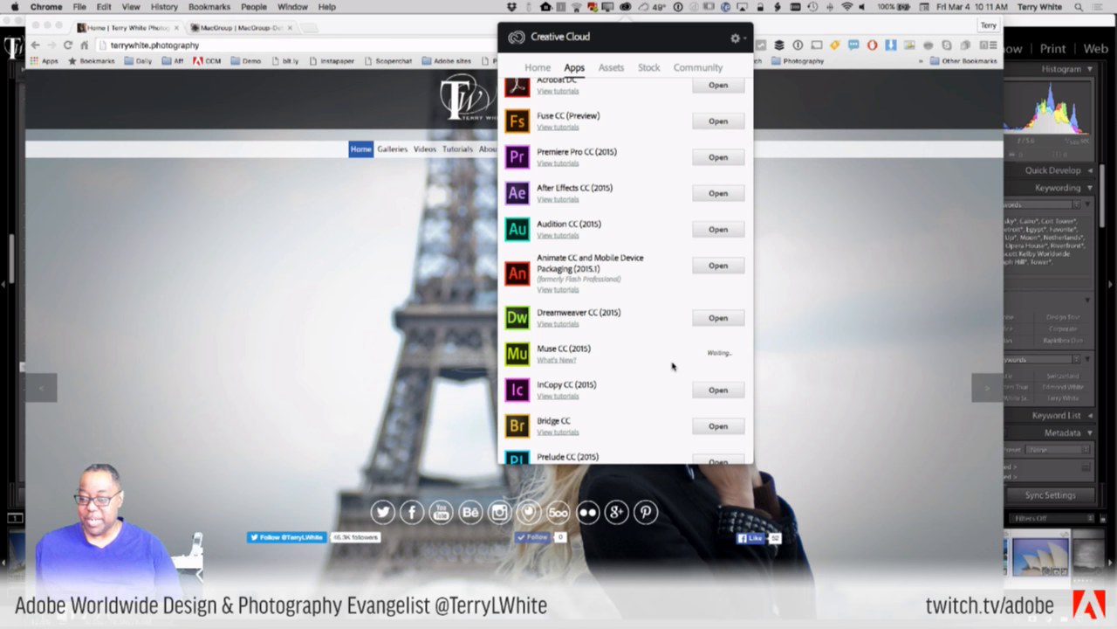
pyautogui.scroll(-2, 674, 373)
pyautogui.scroll(2, 672, 367)
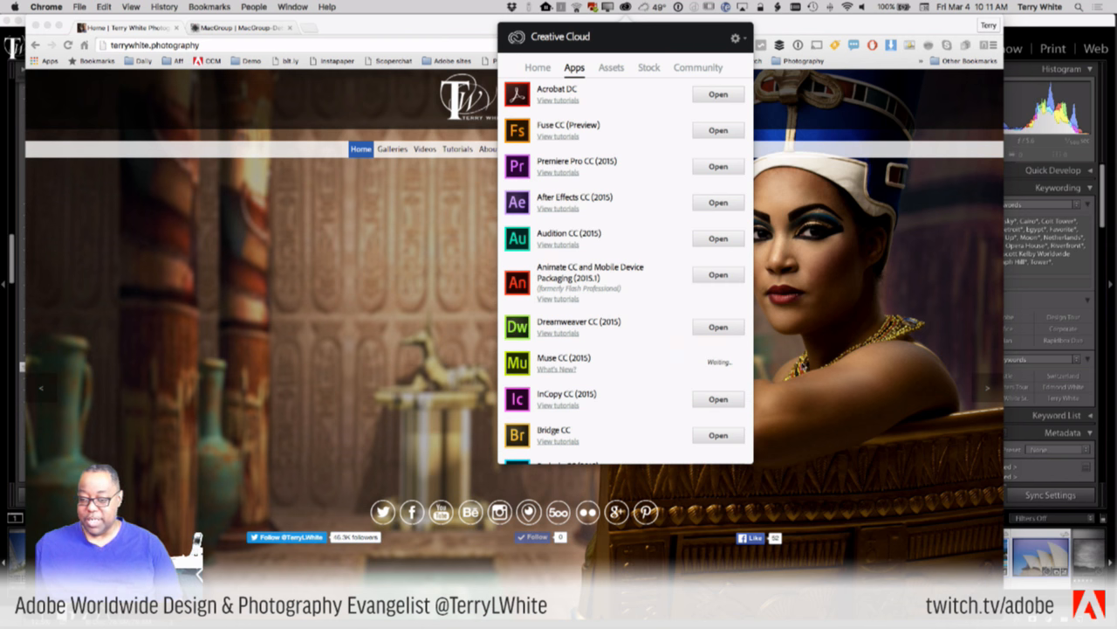
pyautogui.click(825, 358)
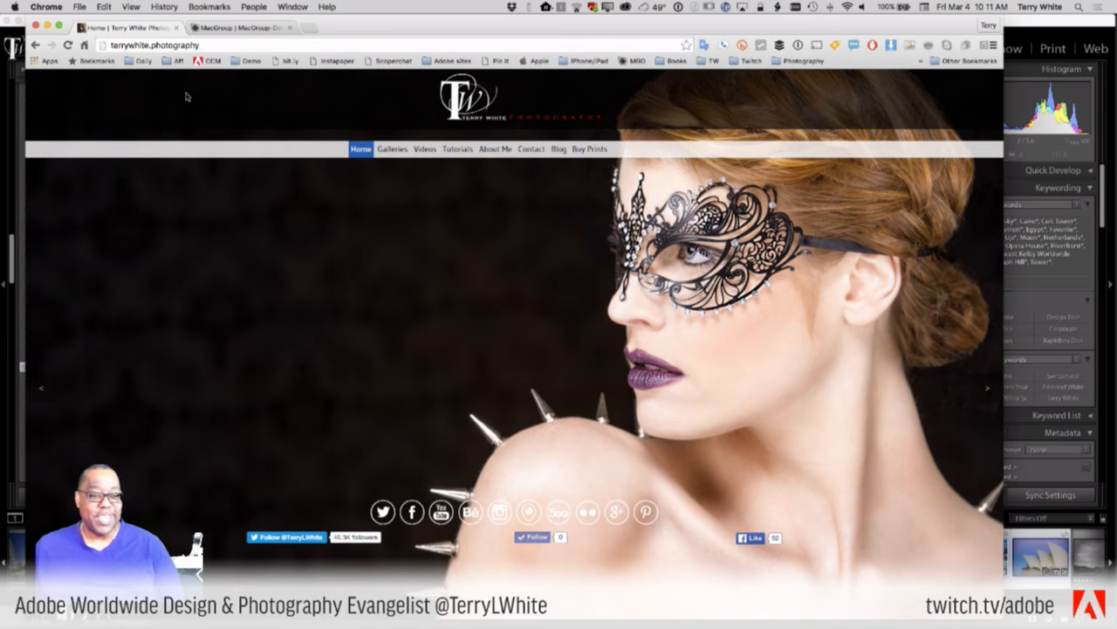
pyautogui.click(228, 28)
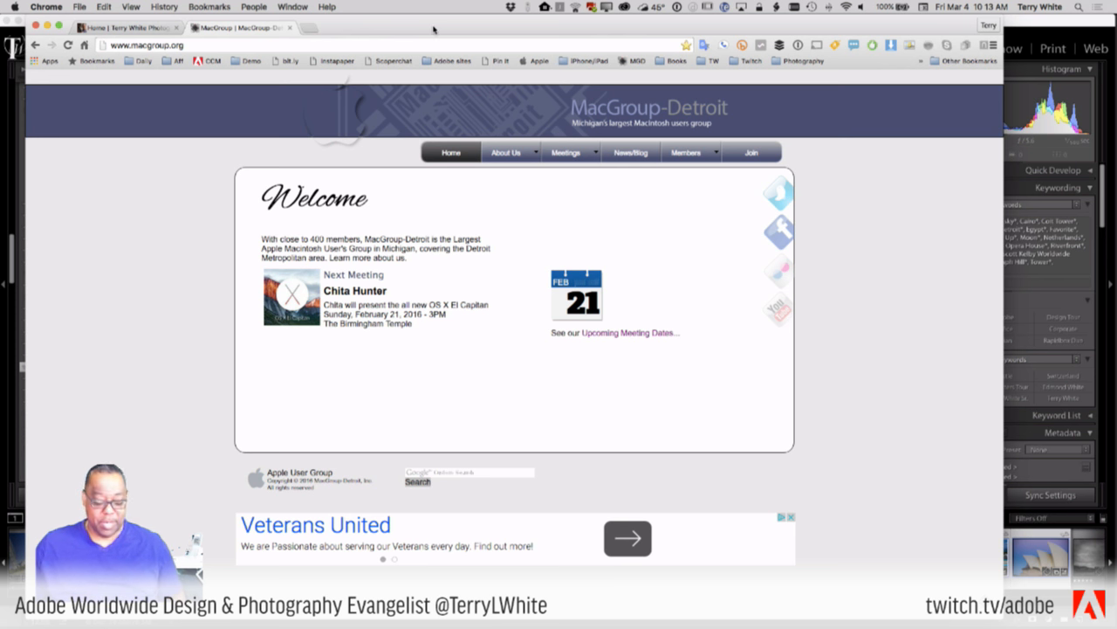
pyautogui.press('super+t')
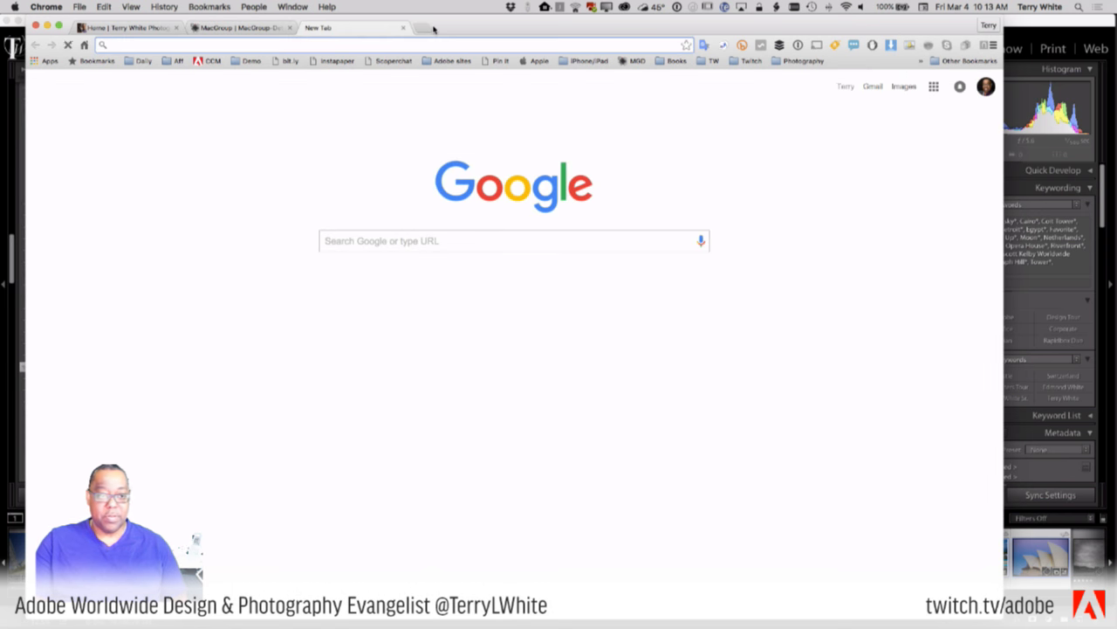
pyautogui.write('mu')
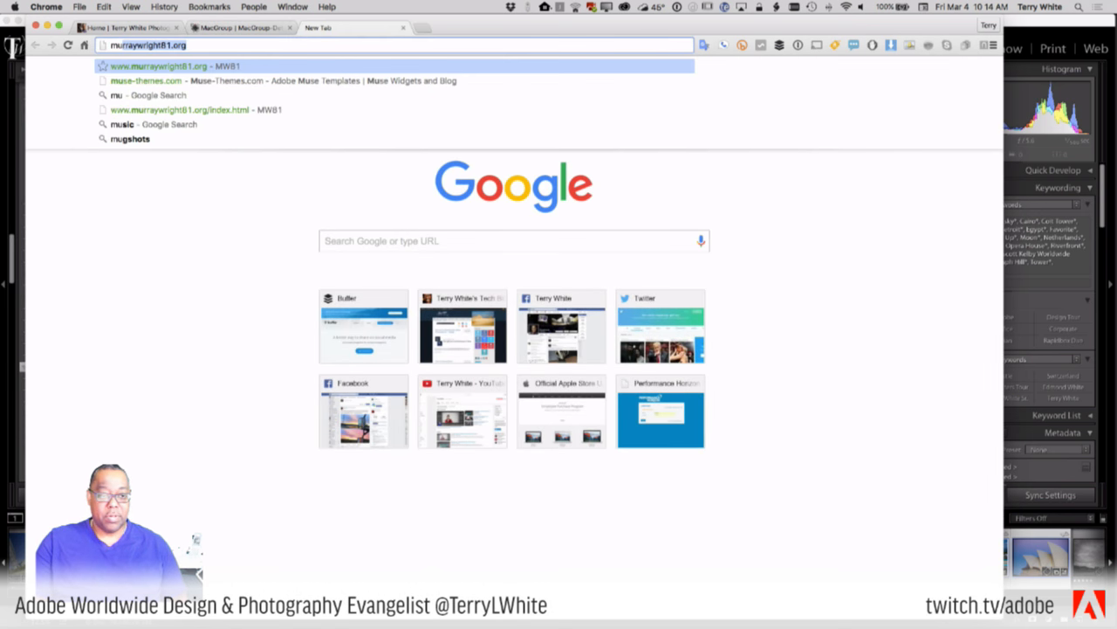
pyautogui.write('se.adobe.')
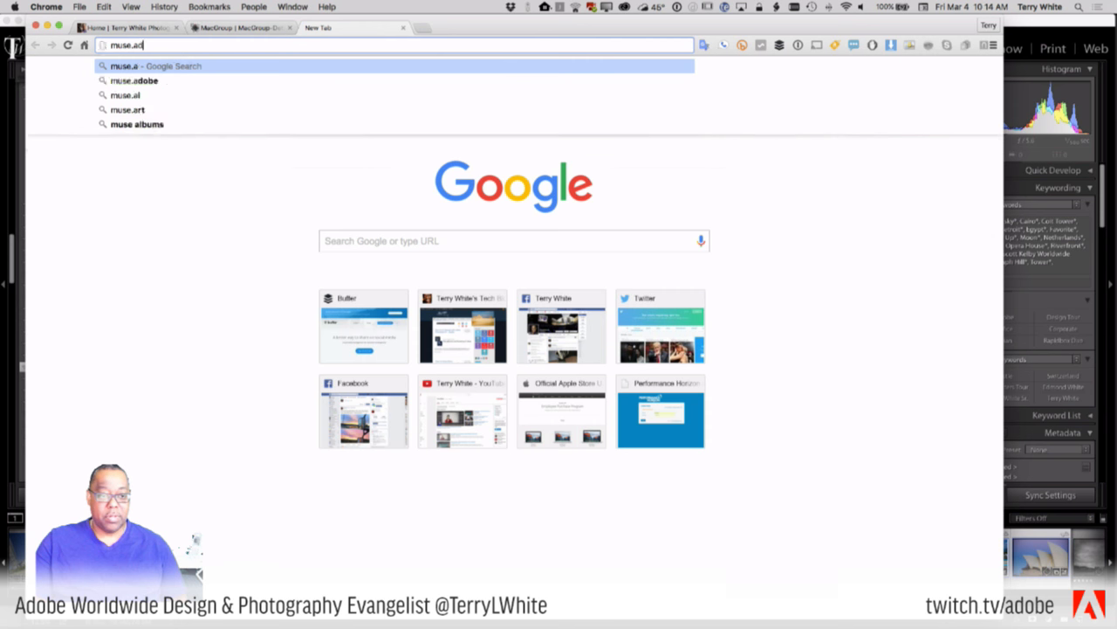
pyautogui.write('com')
pyautogui.press('Return')
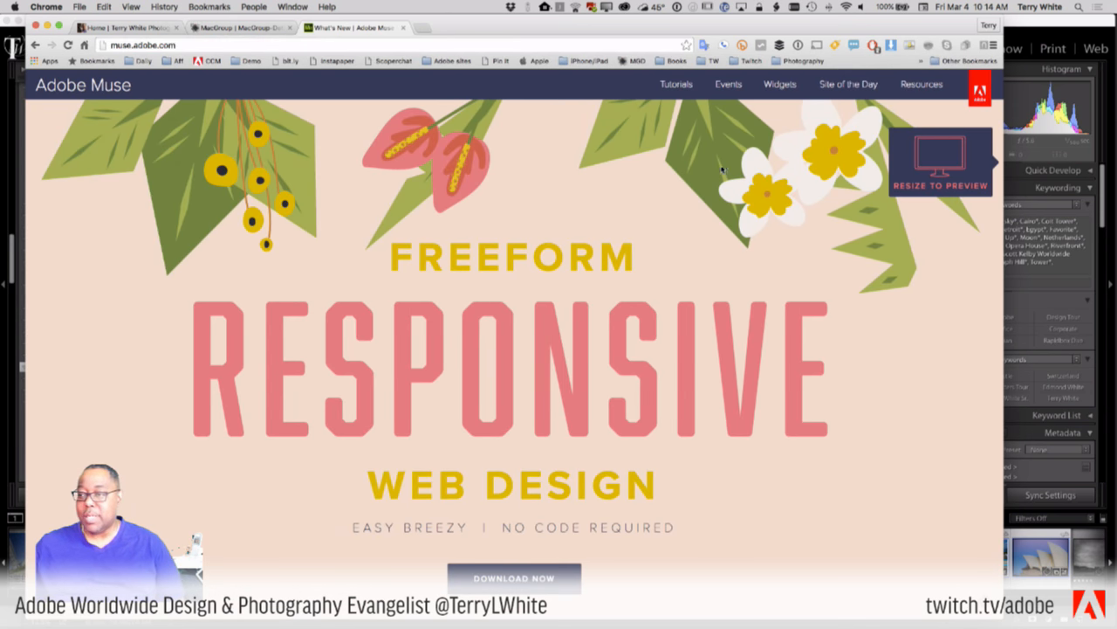
pyautogui.click(840, 85)
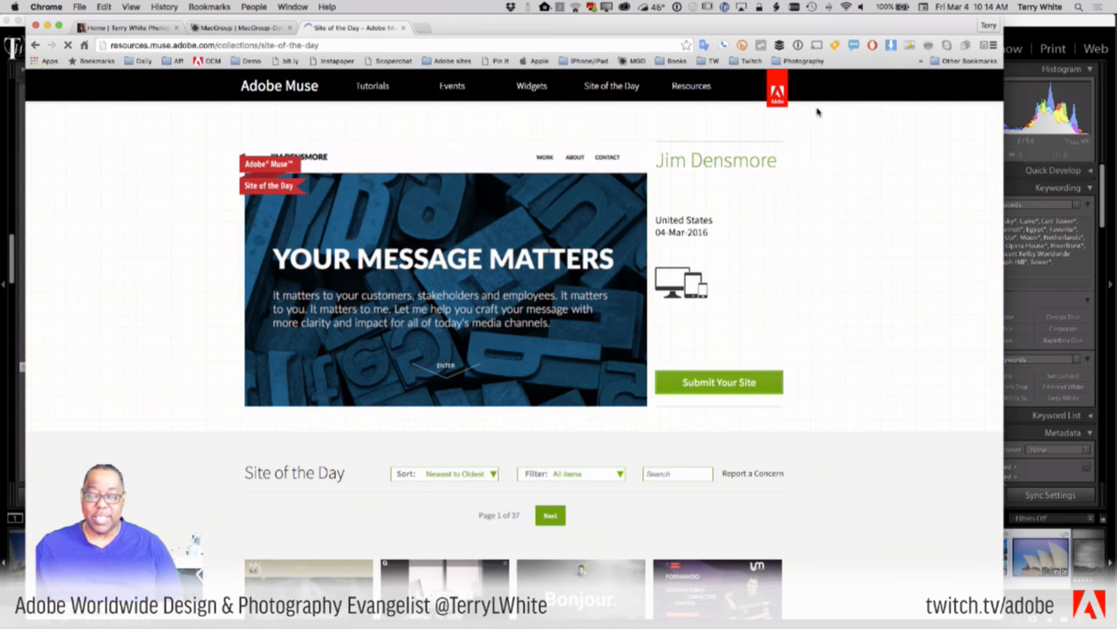
pyautogui.scroll(-10, 786, 156)
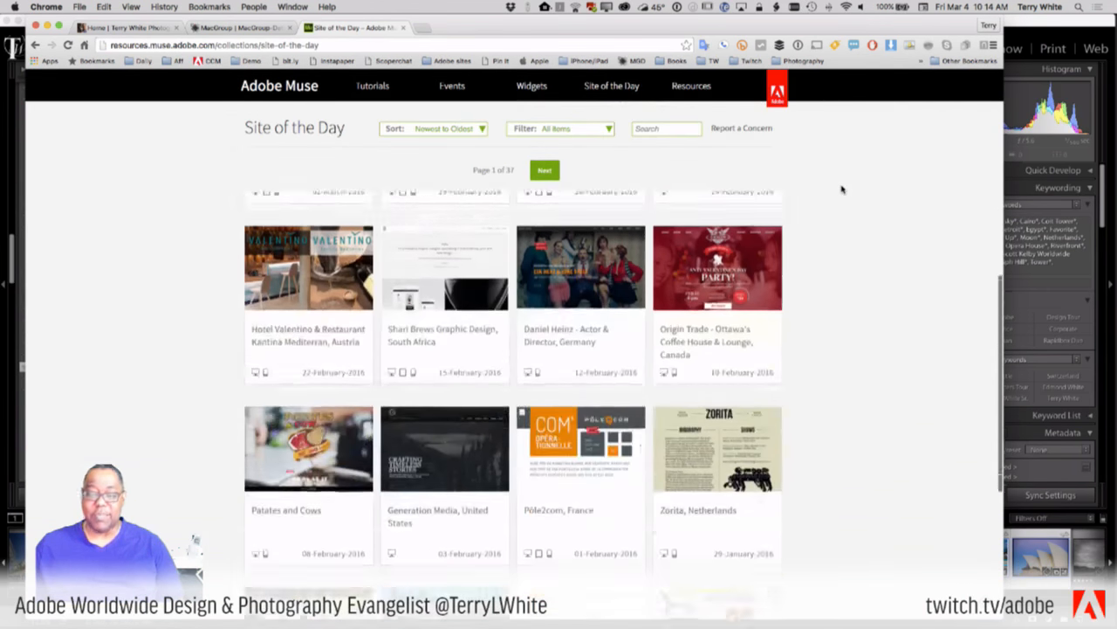
pyautogui.scroll(-5, 842, 189)
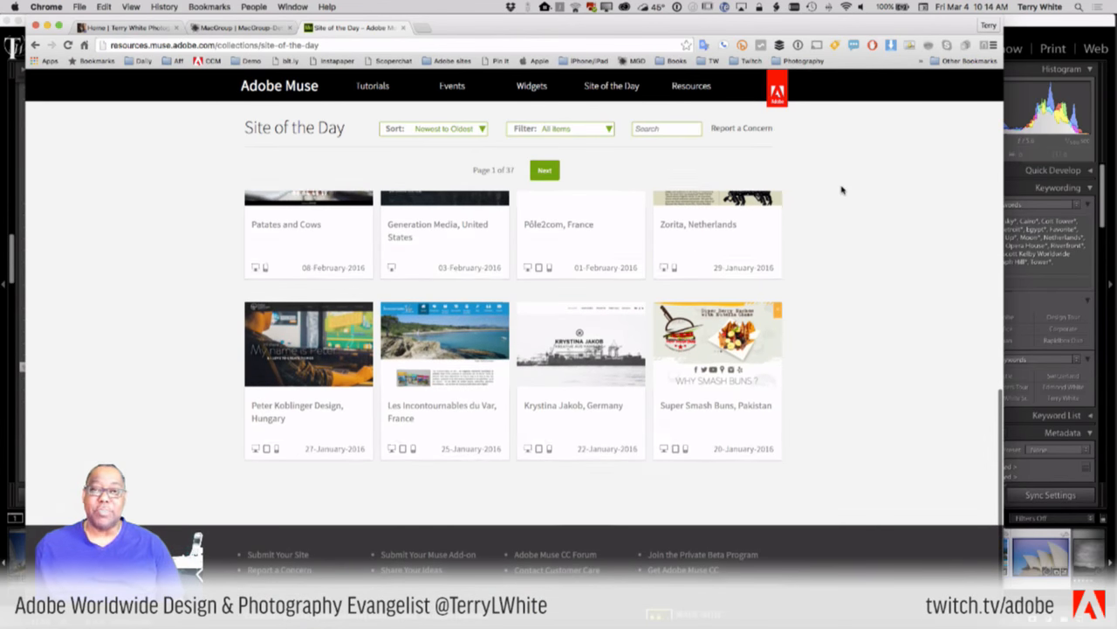
pyautogui.scroll(8, 842, 190)
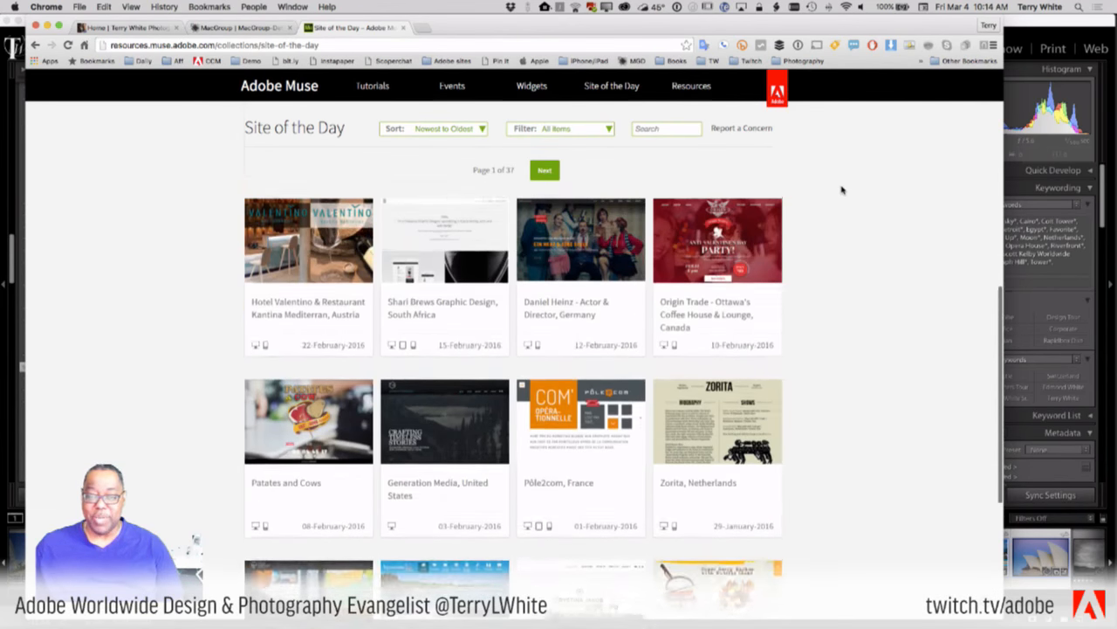
pyautogui.scroll(4, 842, 189)
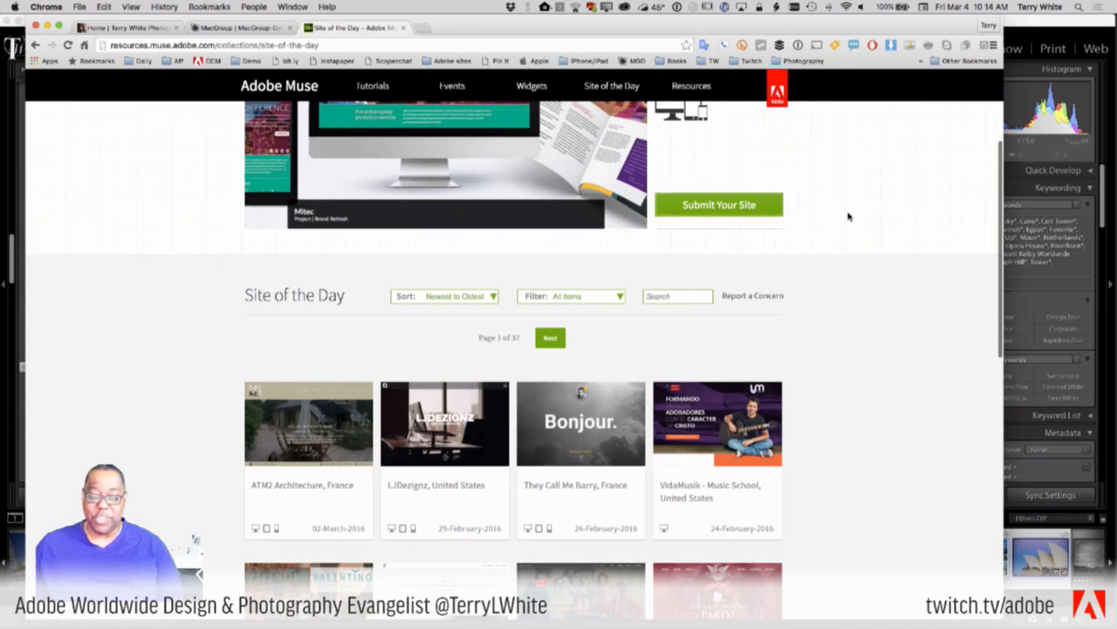
pyautogui.scroll(-6, 850, 216)
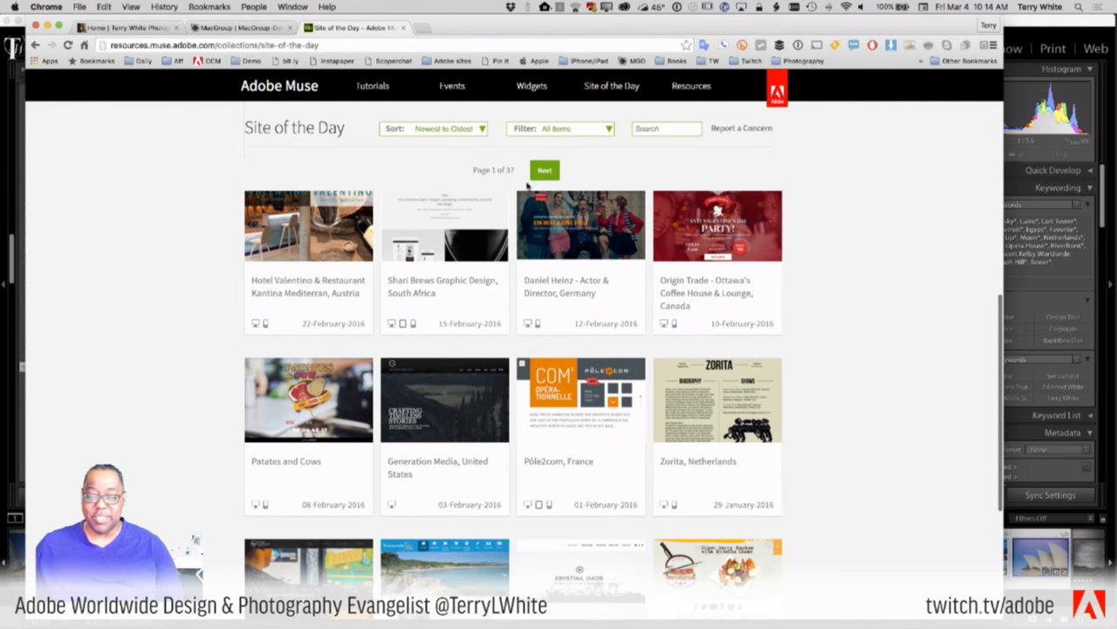
pyautogui.scroll(-3, 865, 258)
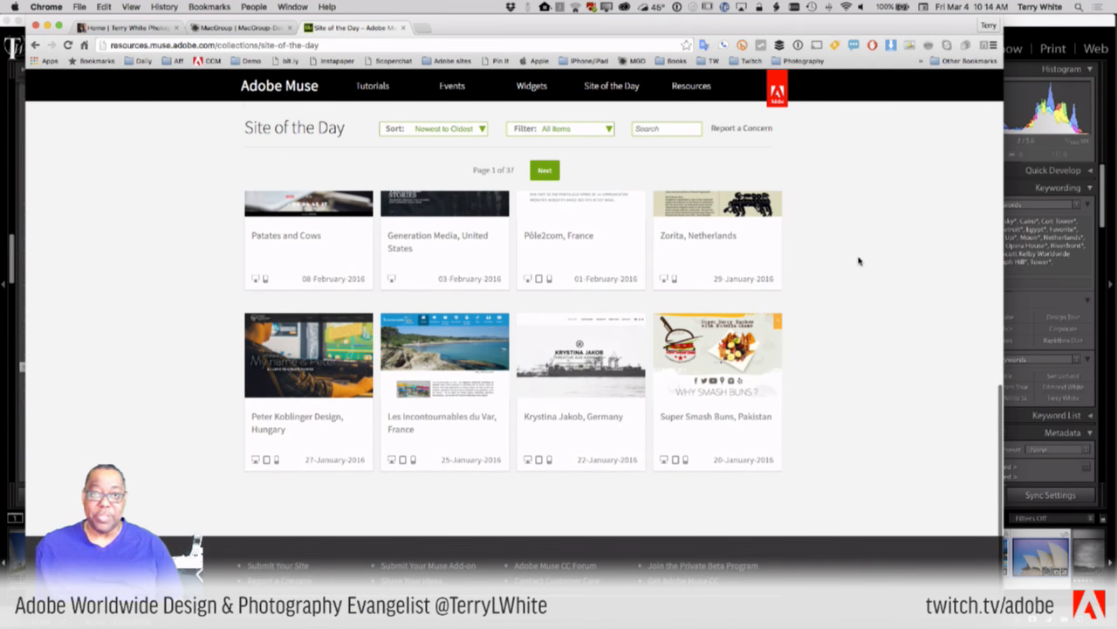
pyautogui.scroll(6, 859, 260)
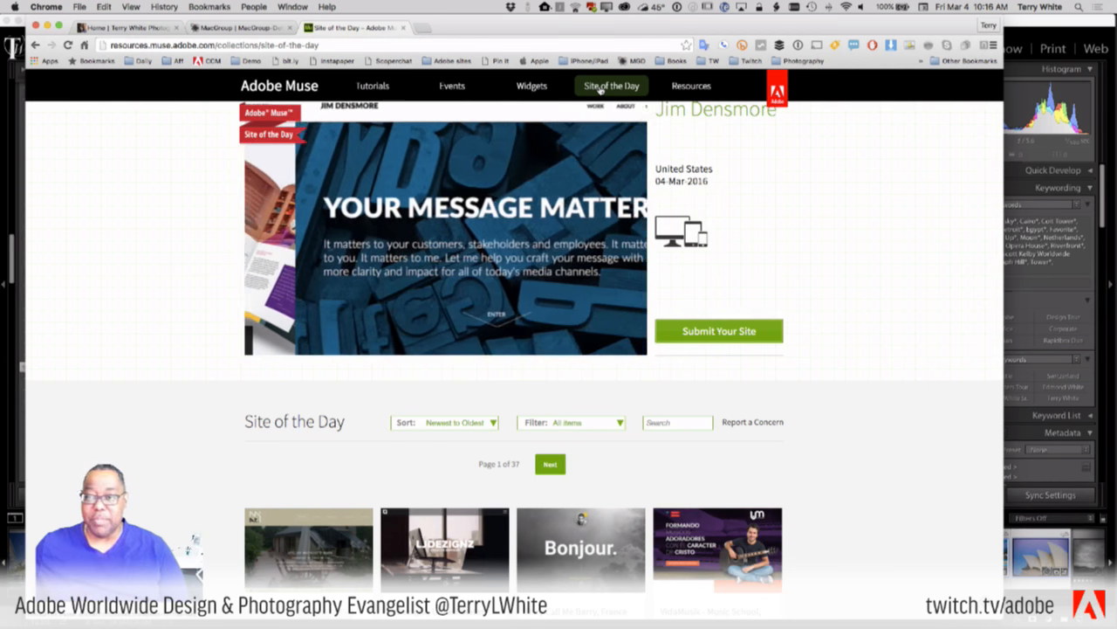
# - Open the Creative Cloud panel and scroll its installed apps to Muse CC
pyautogui.click(625, 7)
pyautogui.scroll(-10, 628, 229)
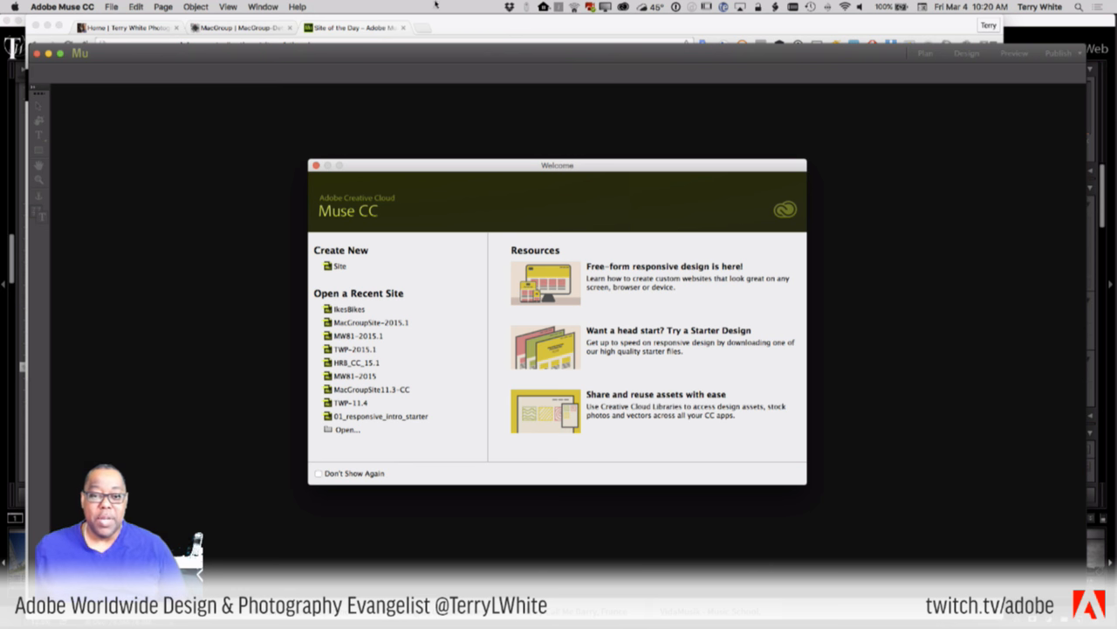
# - Bring Chrome in front of Muse and go back to the muse.adobe.com home page
pyautogui.click(465, 28)
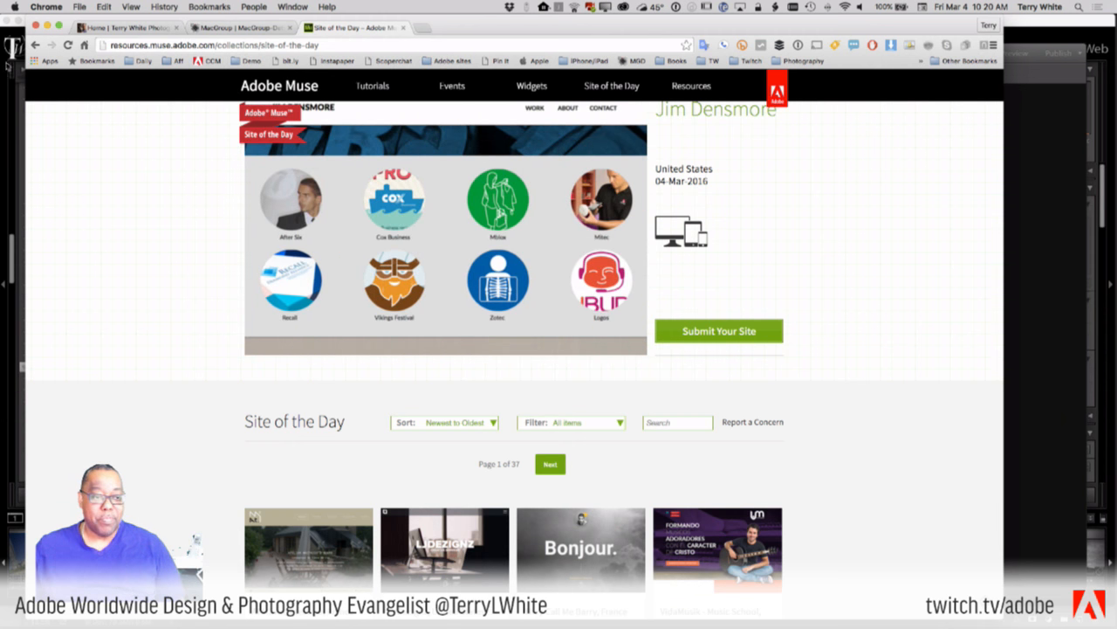
pyautogui.click(34, 45)
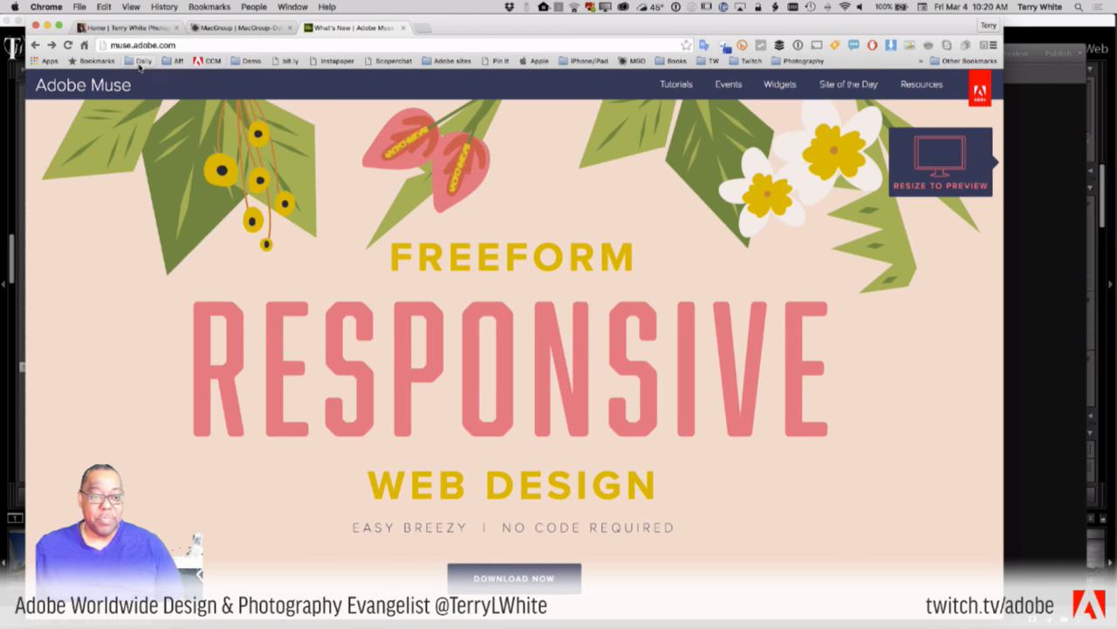
# - Browse the Muse home page, then open and scroll the Site of the Day gallery
pyautogui.scroll(-15, 617, 354)
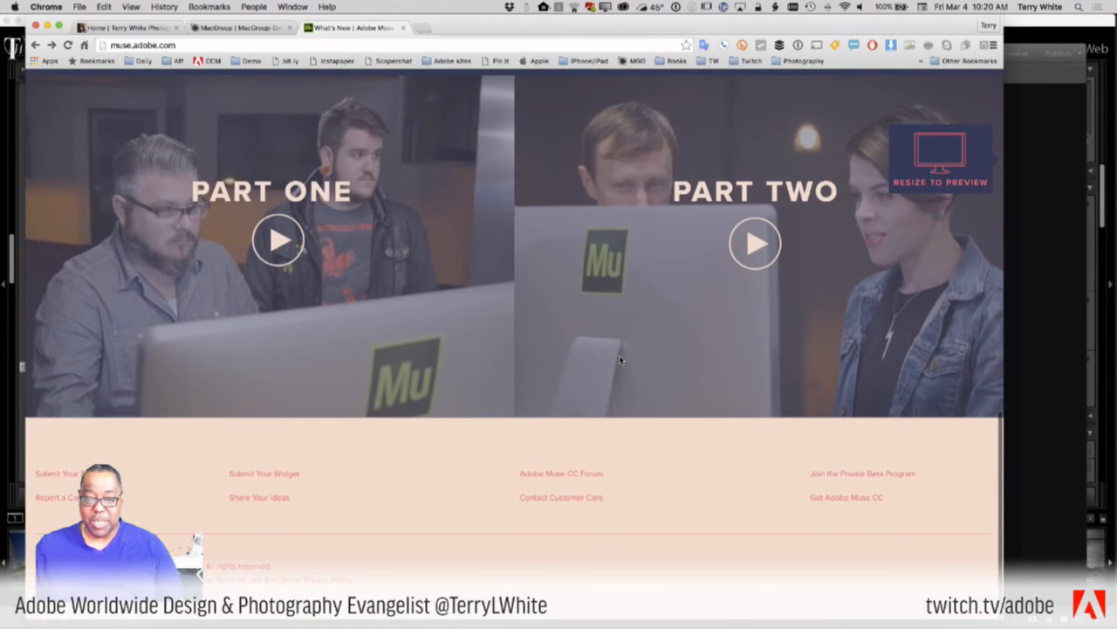
pyautogui.scroll(15, 620, 360)
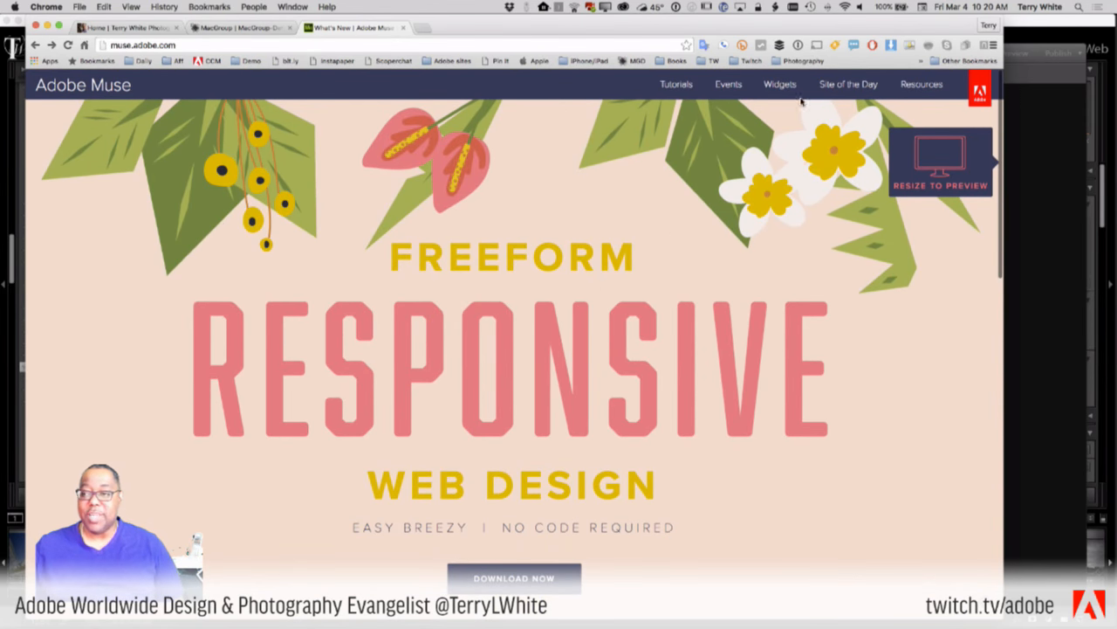
pyautogui.click(848, 85)
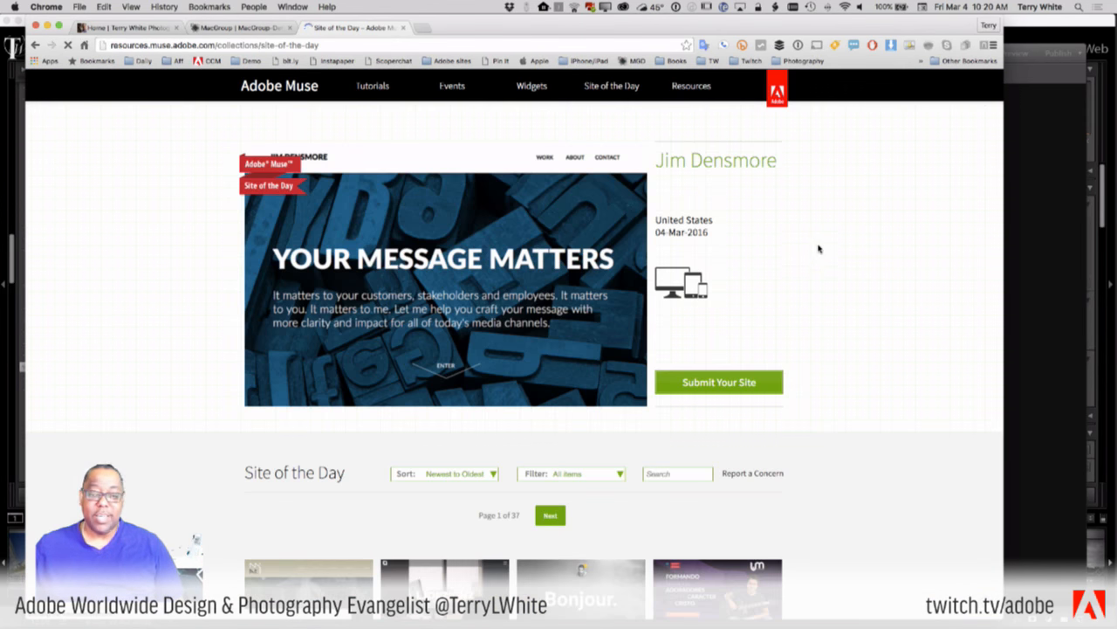
pyautogui.scroll(-5, 818, 247)
pyautogui.scroll(-5, 818, 248)
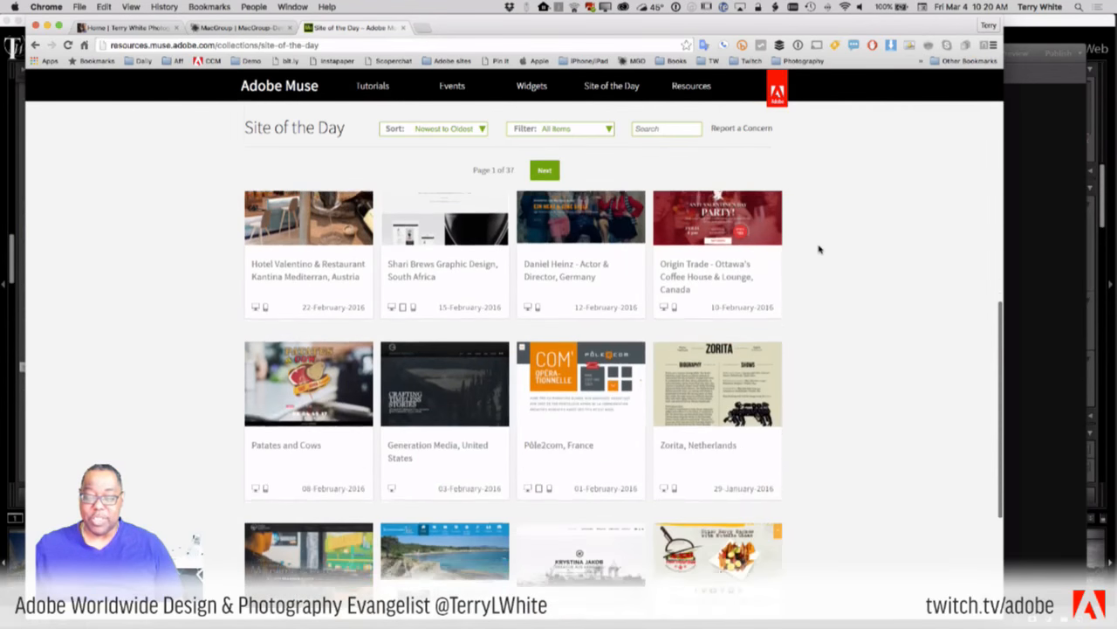
pyautogui.scroll(2, 818, 250)
pyautogui.scroll(8, 716, 250)
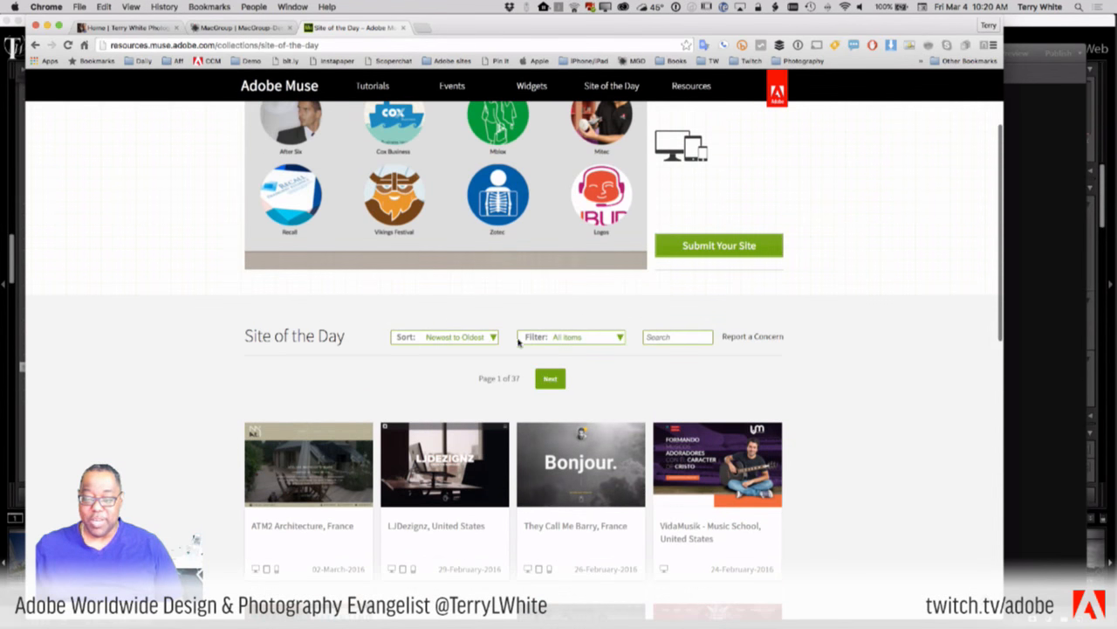
# - Glance at the Sort options, then filter the gallery to Retail and scroll the results
pyautogui.click(457, 337)
pyautogui.click(568, 339)
pyautogui.click(569, 340)
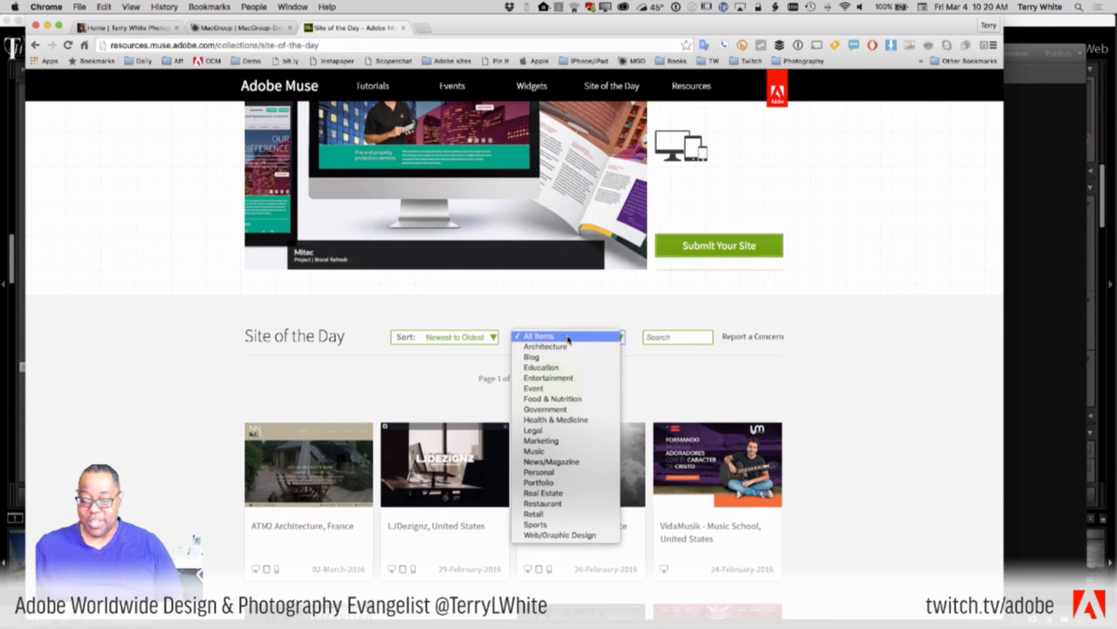
pyautogui.click(569, 515)
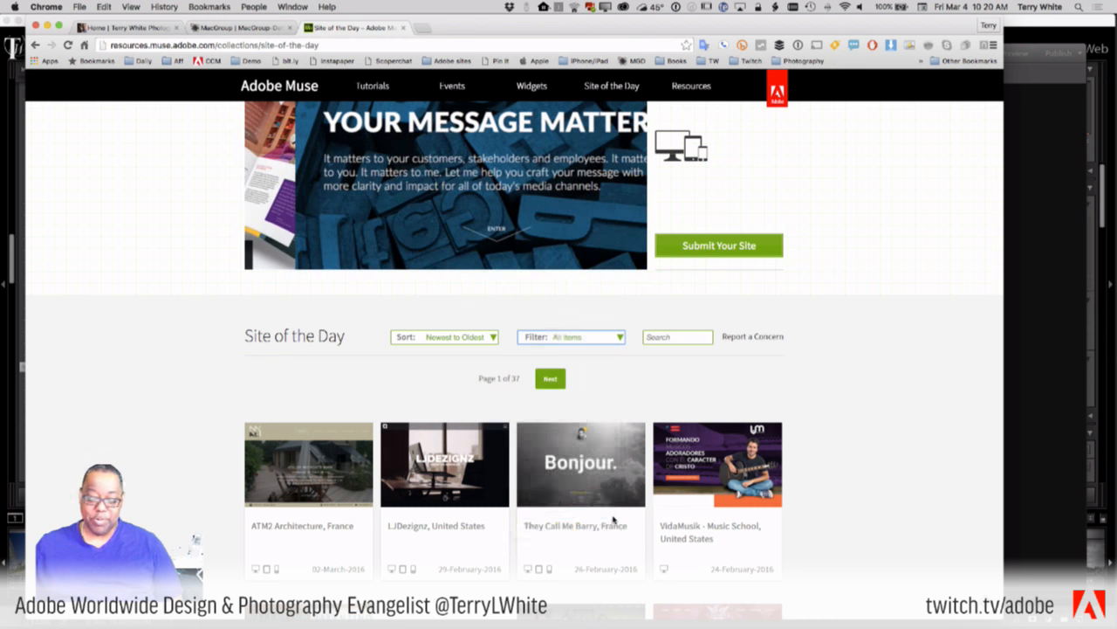
pyautogui.scroll(-5, 845, 421)
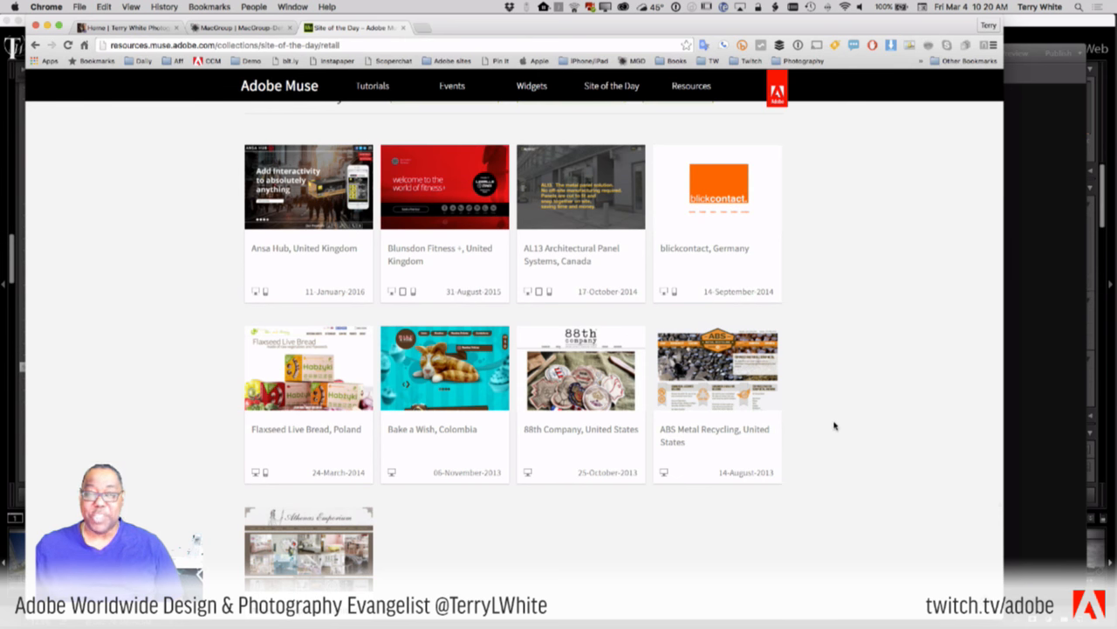
pyautogui.scroll(-2, 834, 425)
pyautogui.scroll(7, 833, 425)
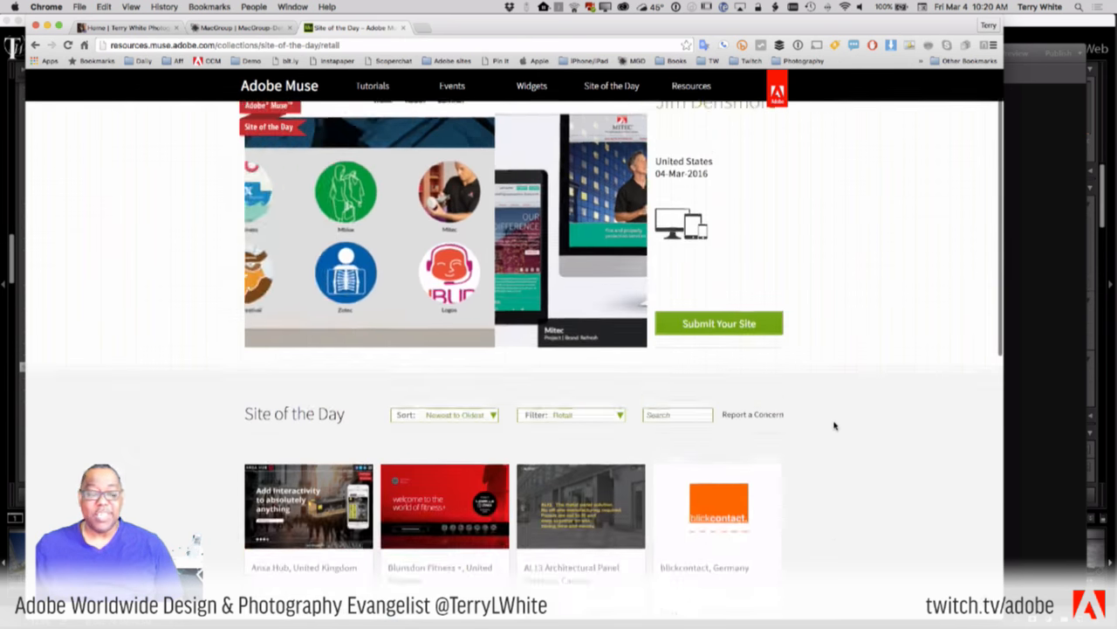
# - Return to the MacGroup-Detroit tab showing the February 21 meeting announcement
pyautogui.click(203, 32)
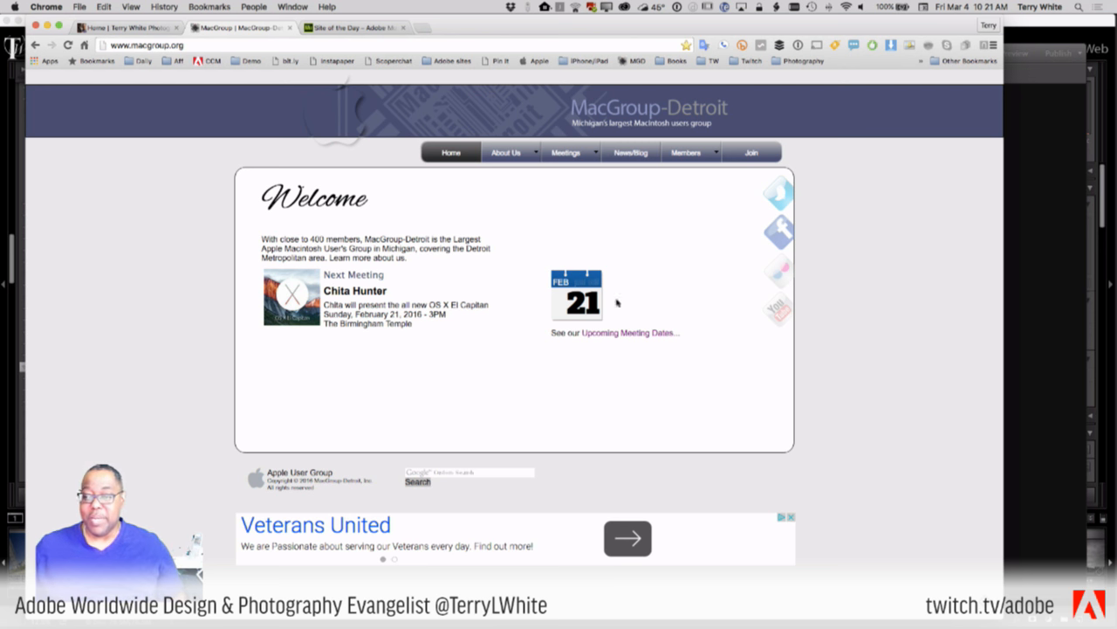
# - Resize the Chrome window slightly, then switch to Adobe Muse CC with Cmd+Tab
pyautogui.moveTo(1002, 300)
pyautogui.mouseDown()
pyautogui.moveTo(272, 359)
pyautogui.moveTo(951, 341)
pyautogui.moveTo(438, 347)
pyautogui.moveTo(258, 367)
pyautogui.moveTo(1013, 318)
pyautogui.mouseUp()
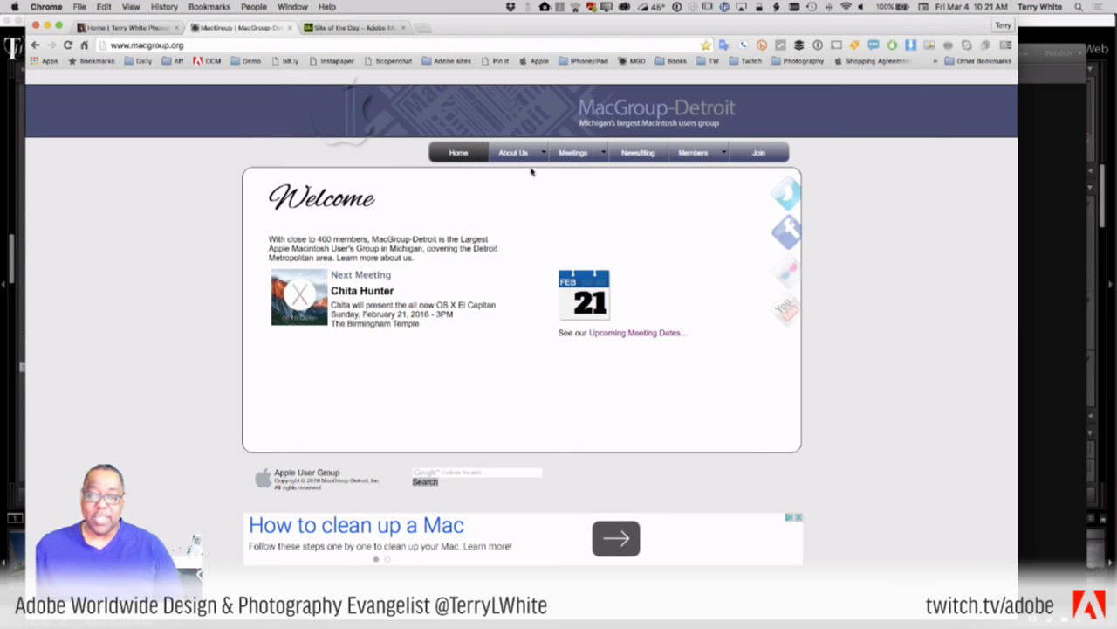
pyautogui.moveTo(606, 159)
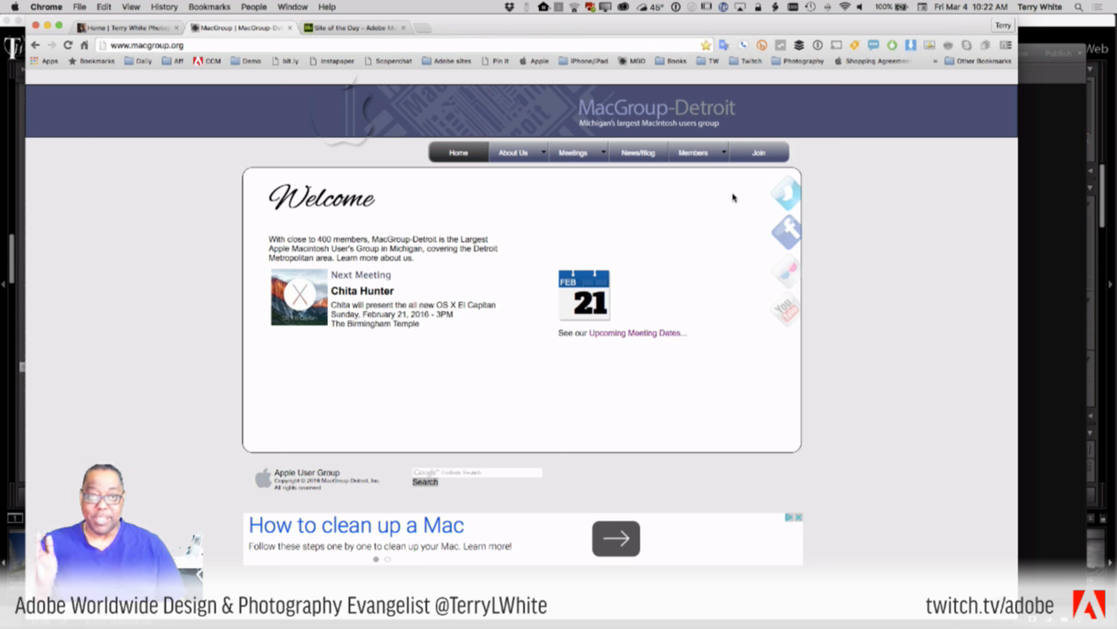
pyautogui.press('super+Tab')
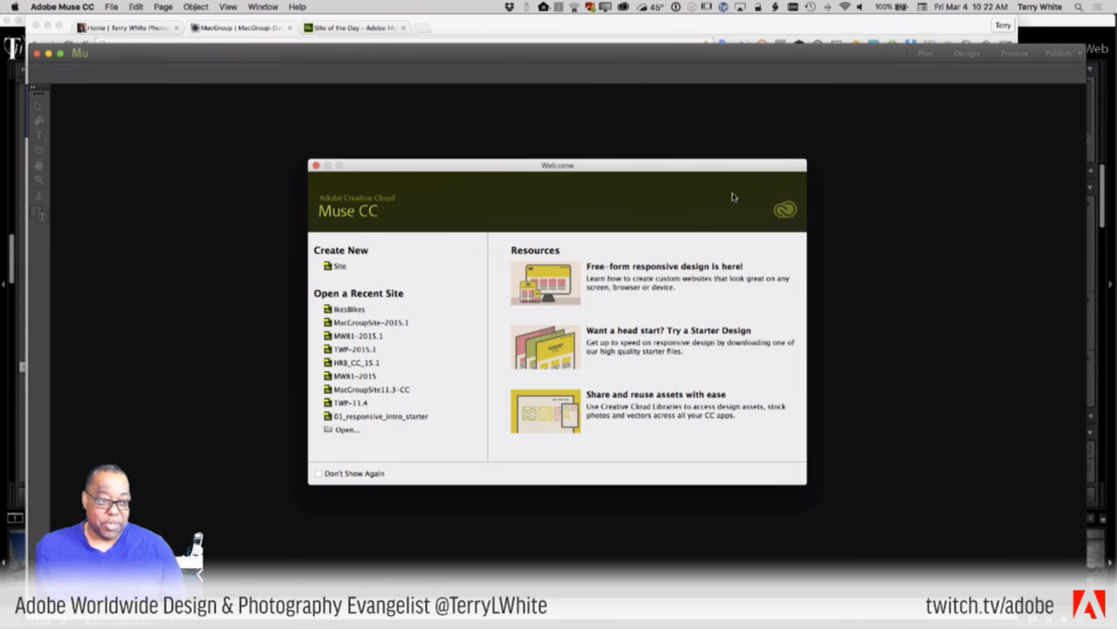
# - Maximize the Muse window and focus the Welcome dialog listing nine recent sites
pyautogui.click(60, 53)
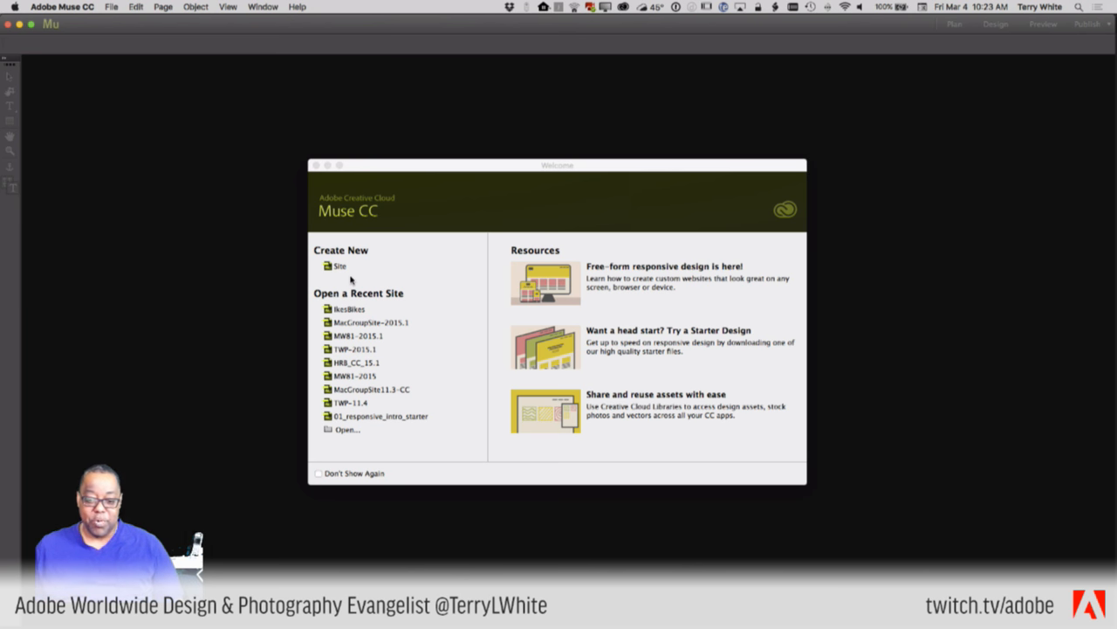
pyautogui.click(359, 326)
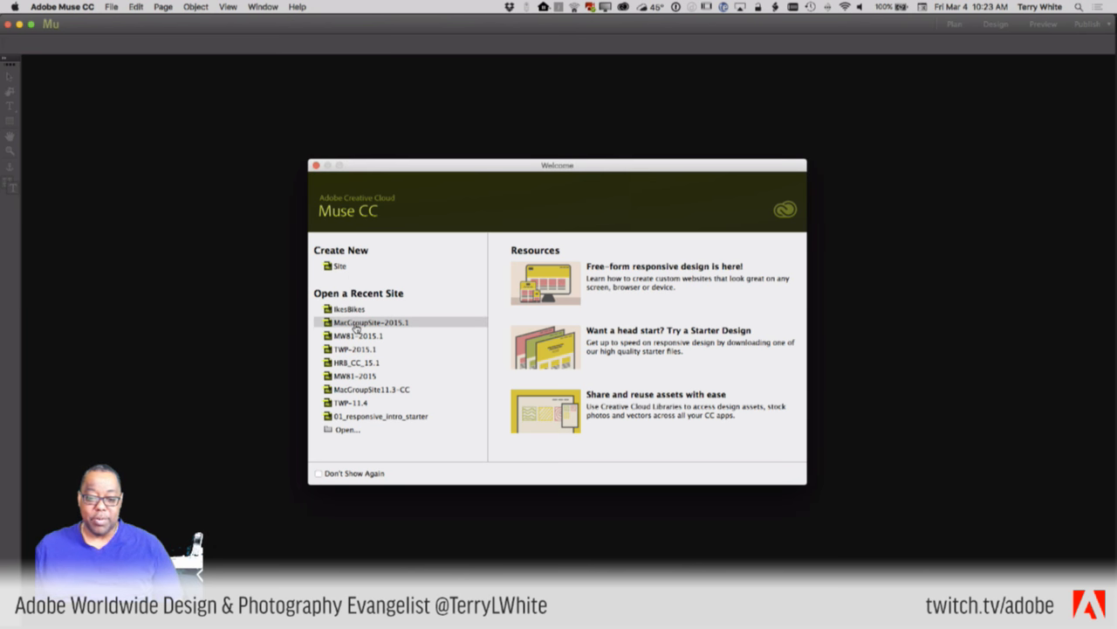
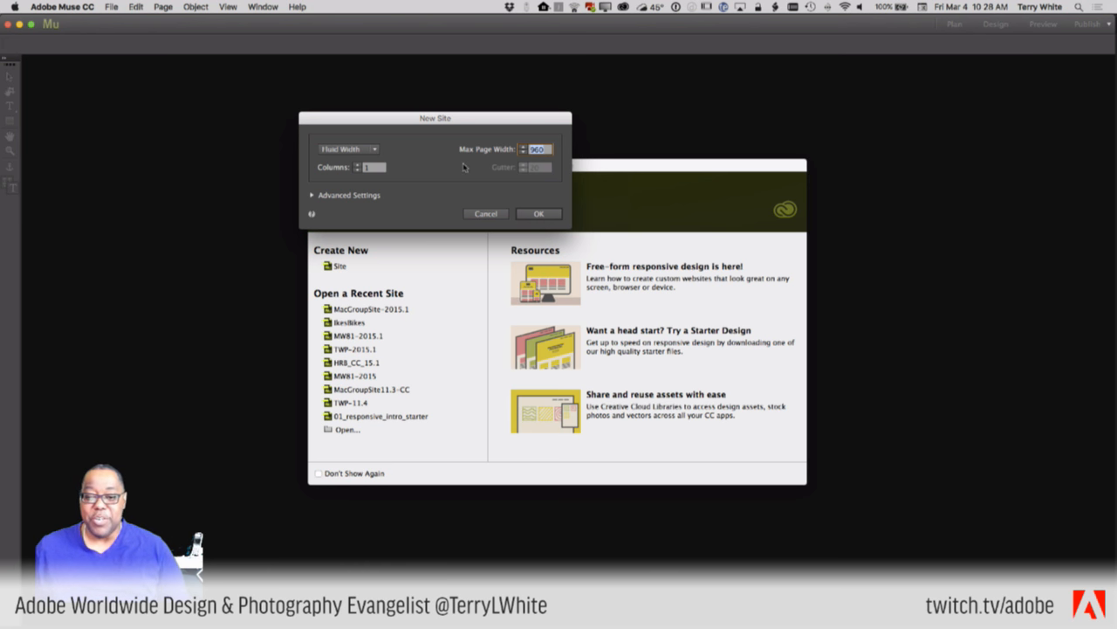
# - Move the New Site dialog up and change the layout from Fluid Width to Fixed Width
pyautogui.moveTo(468, 116); pyautogui.dragTo(523, 79)
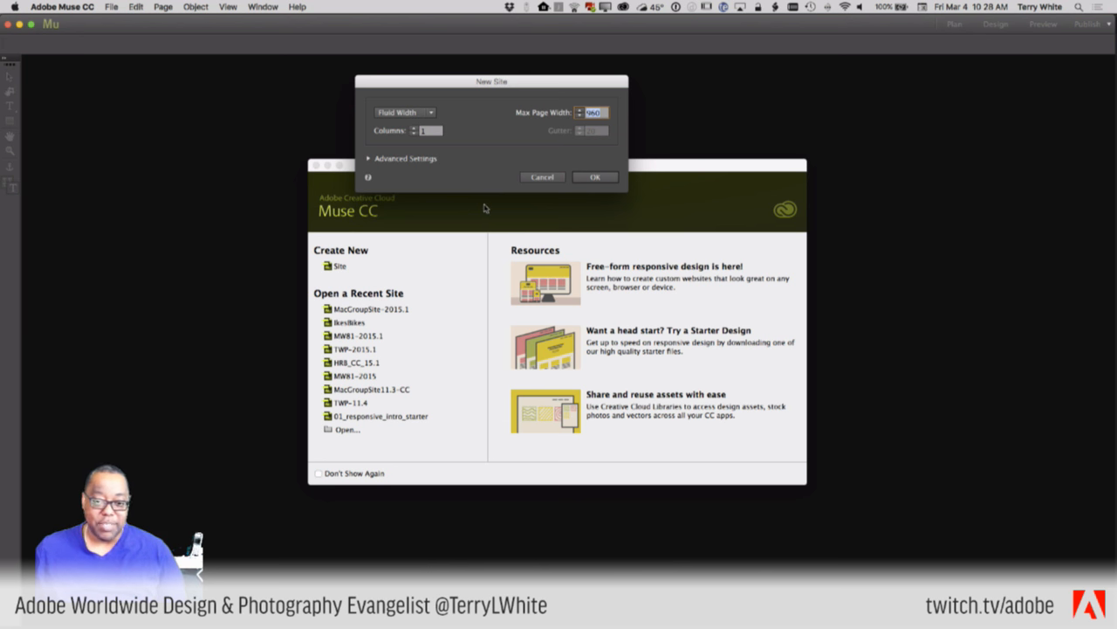
pyautogui.click(419, 115)
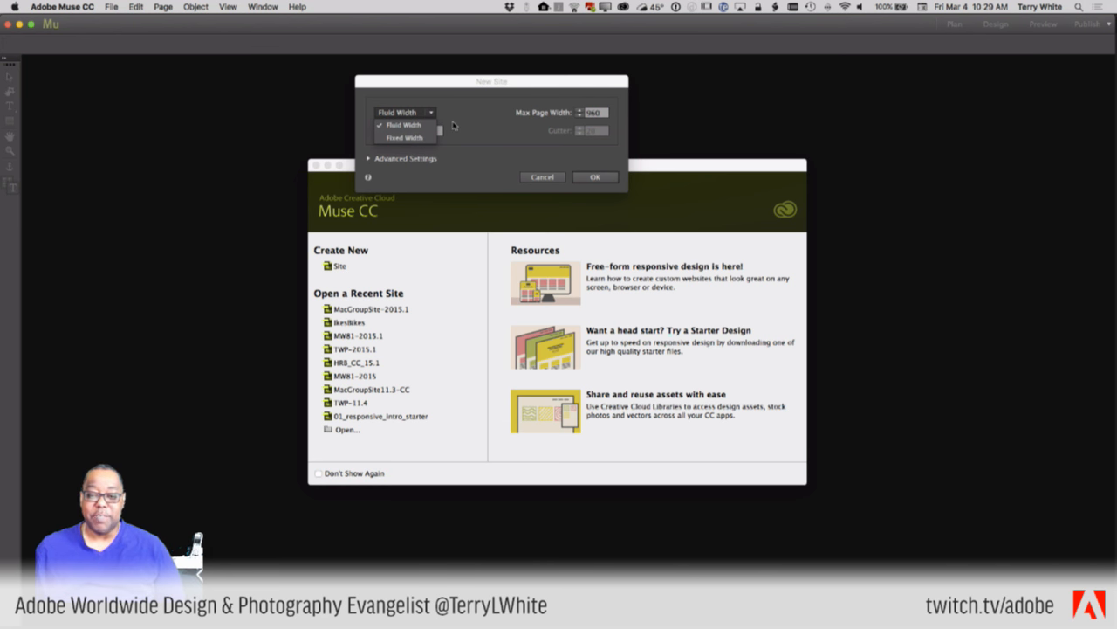
pyautogui.click(453, 125)
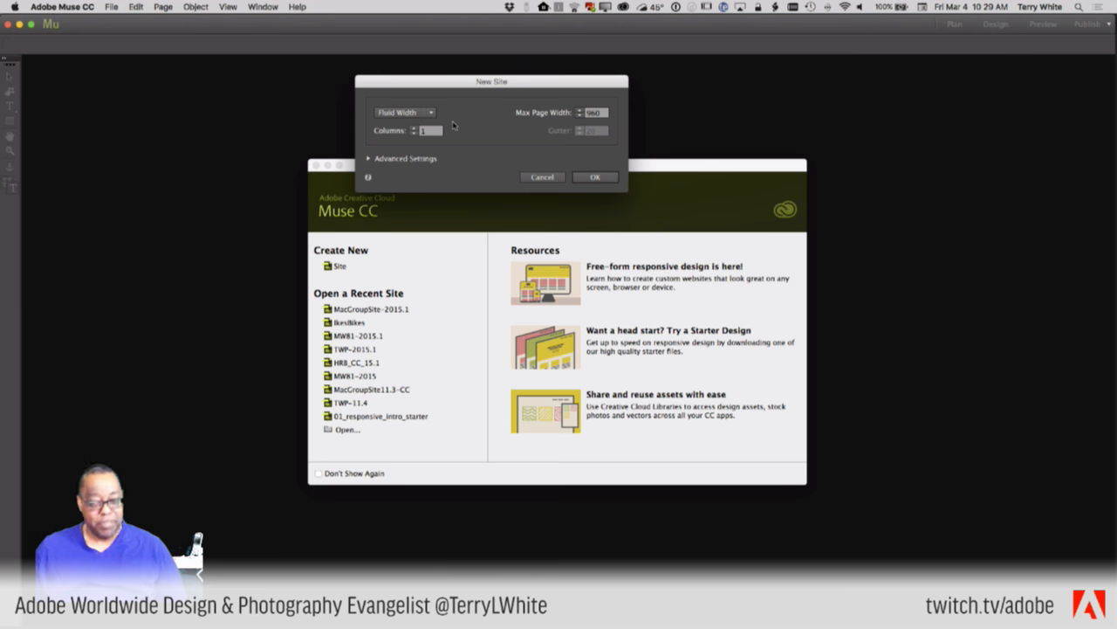
pyautogui.click(433, 118)
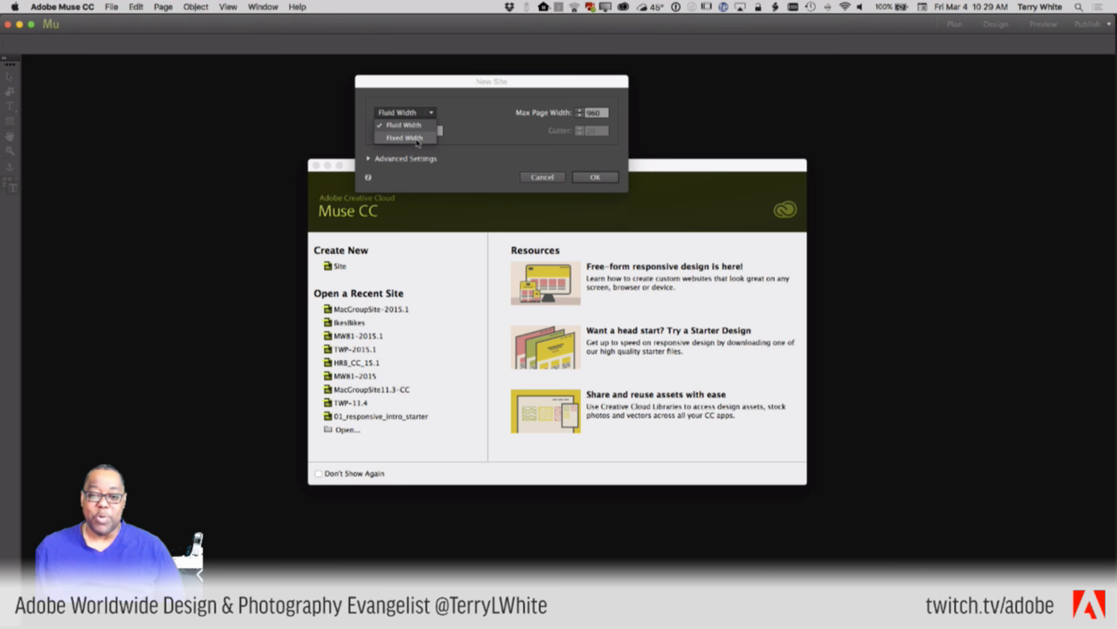
pyautogui.click(419, 140)
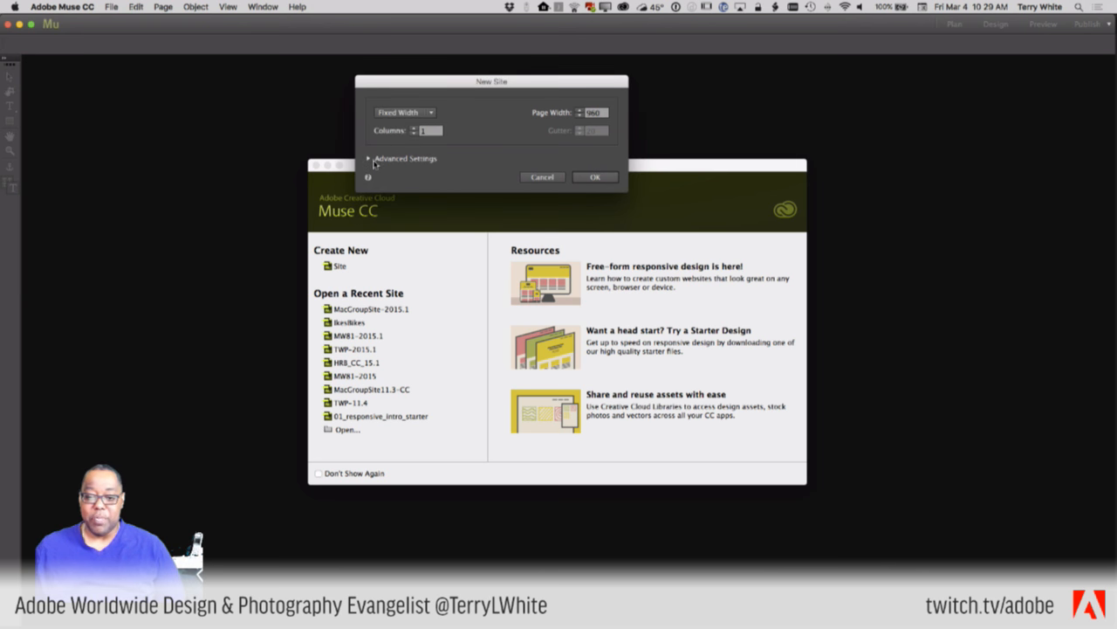
# - Review Advanced Settings briefly, then set the layout back to Fluid Width with 960 max width
pyautogui.click(375, 160)
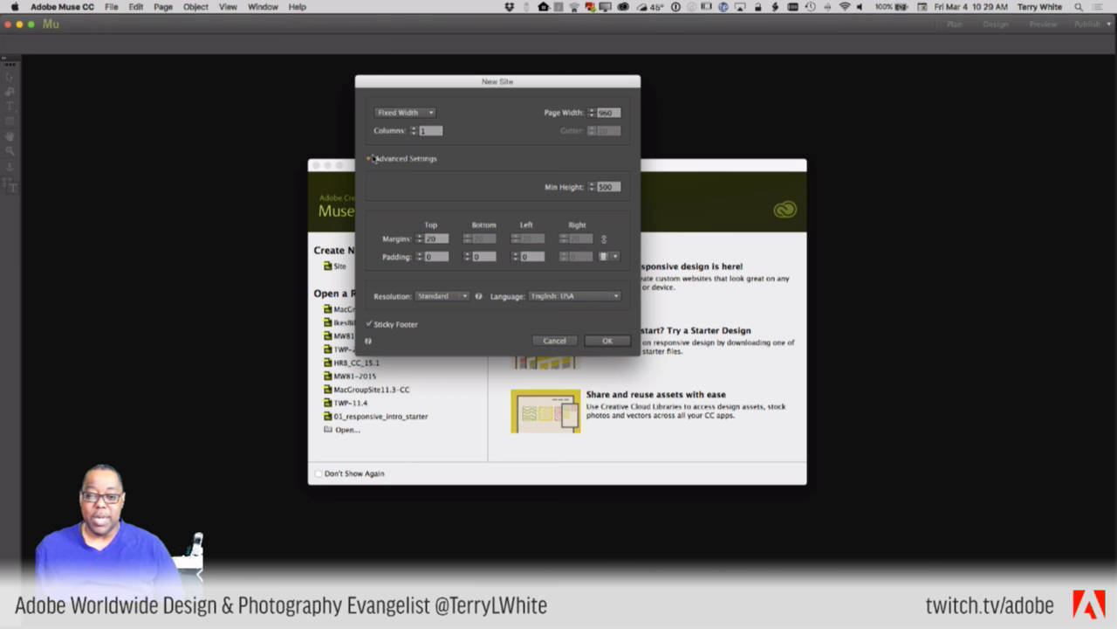
pyautogui.click(367, 159)
pyautogui.click(404, 112)
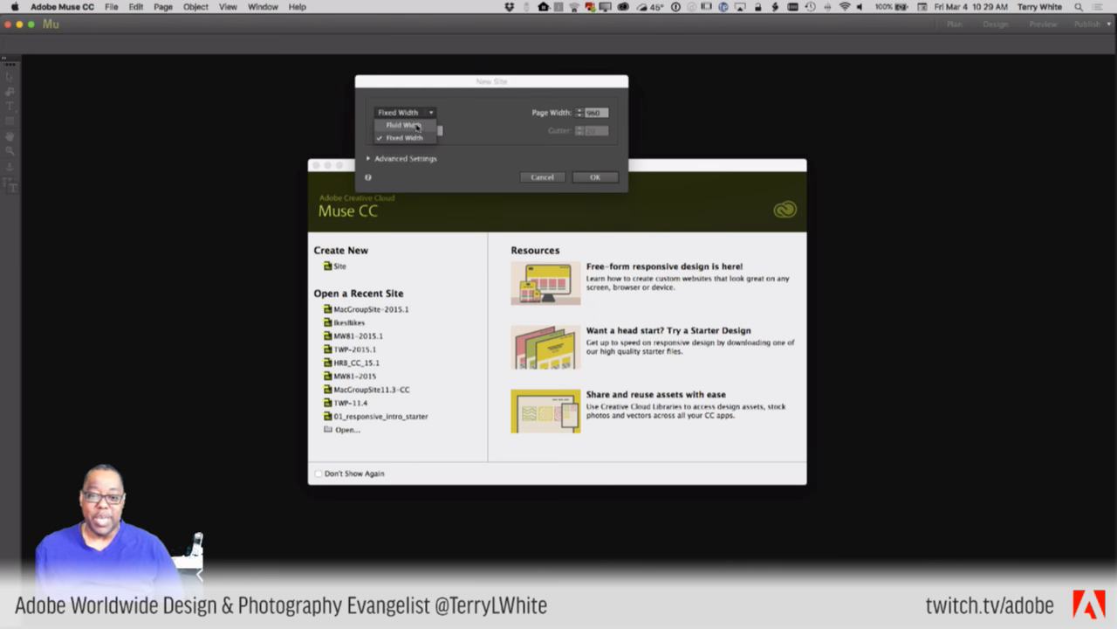
pyautogui.click(410, 125)
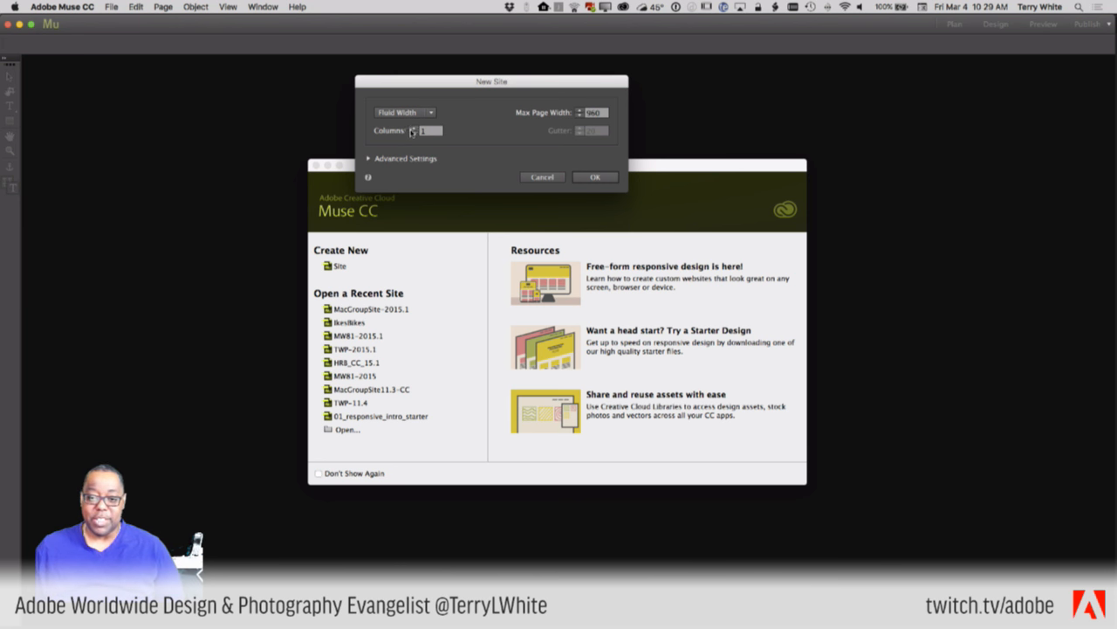
# - Raise the column count to 5, leaving the gutter at 20
pyautogui.click(414, 128)
pyautogui.click(414, 128)
pyautogui.click(414, 128)
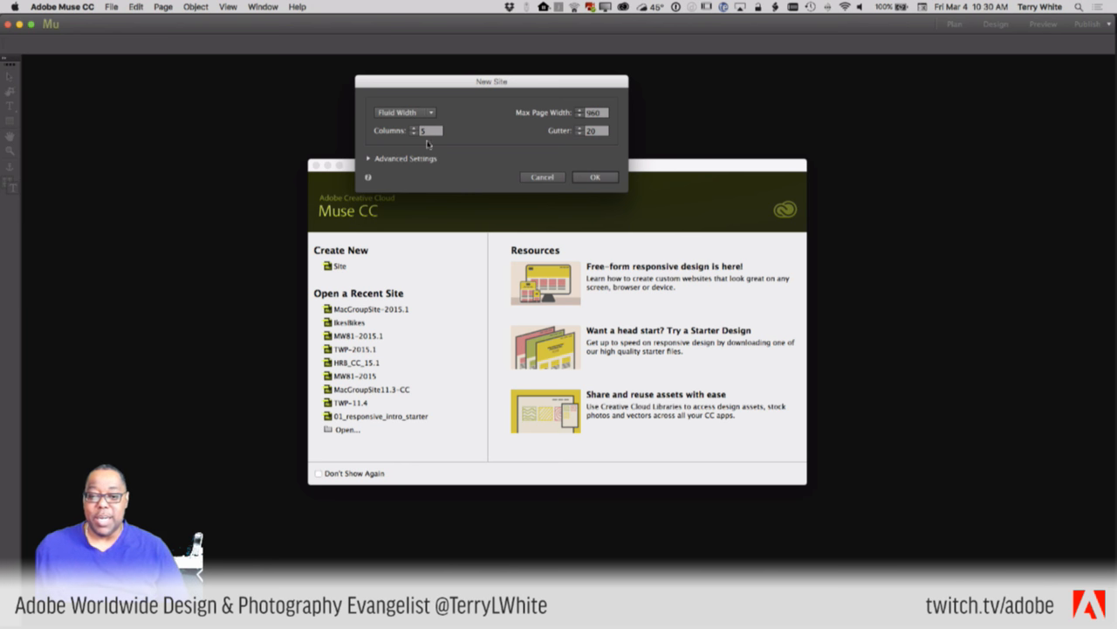
# - Expand Advanced Settings: 320 min width, 500 min height, top margin 20, Sticky Footer on
pyautogui.click(368, 159)
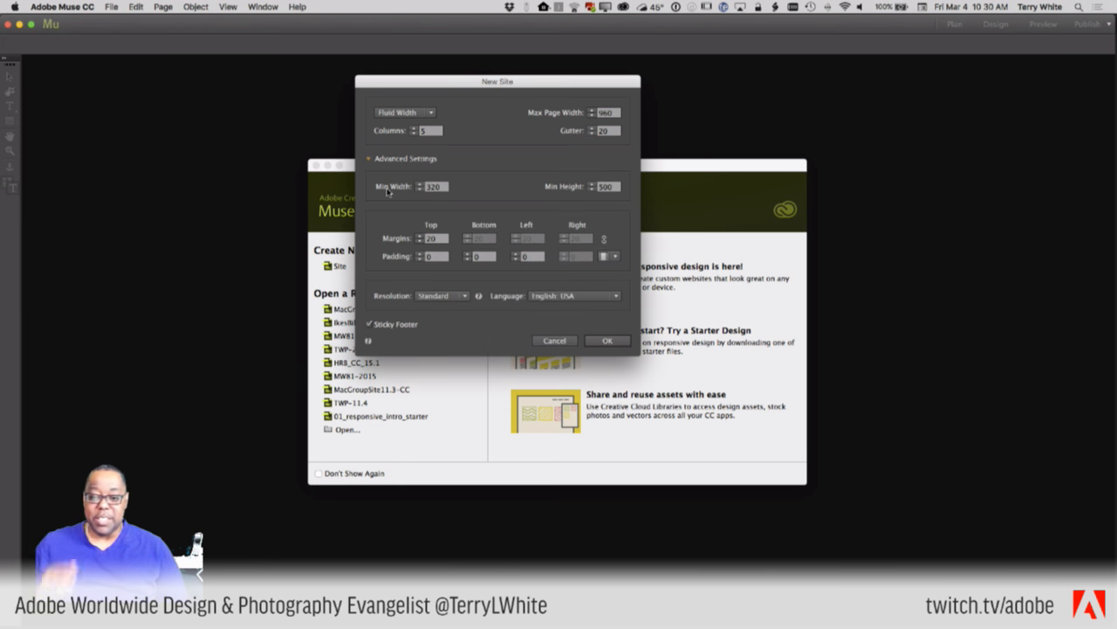
pyautogui.moveTo(387, 192)
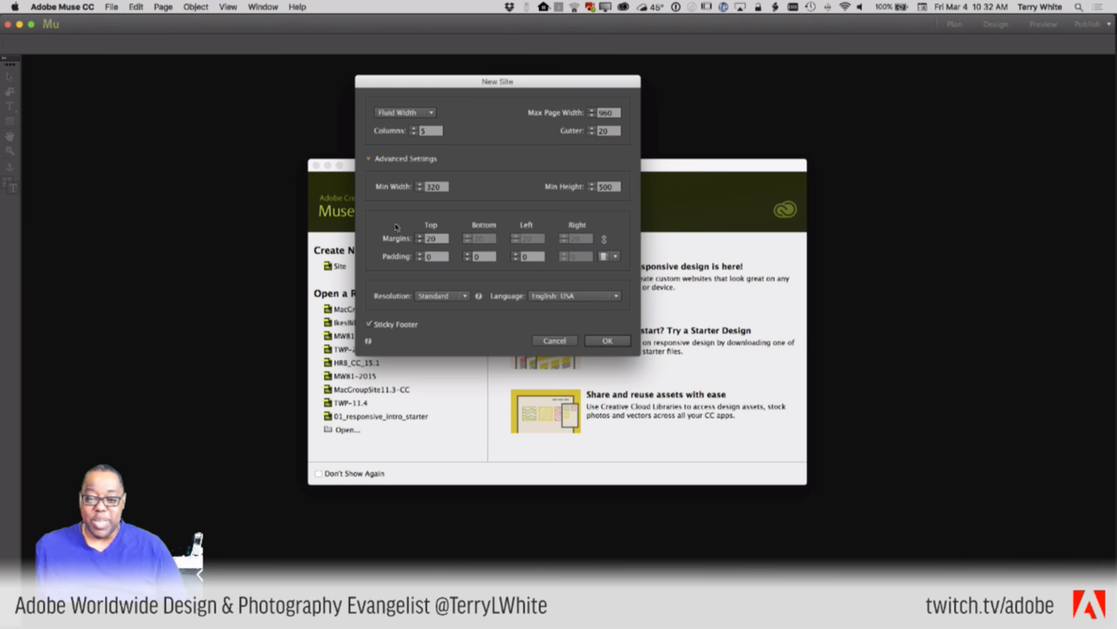
pyautogui.click(367, 160)
pyautogui.click(367, 160)
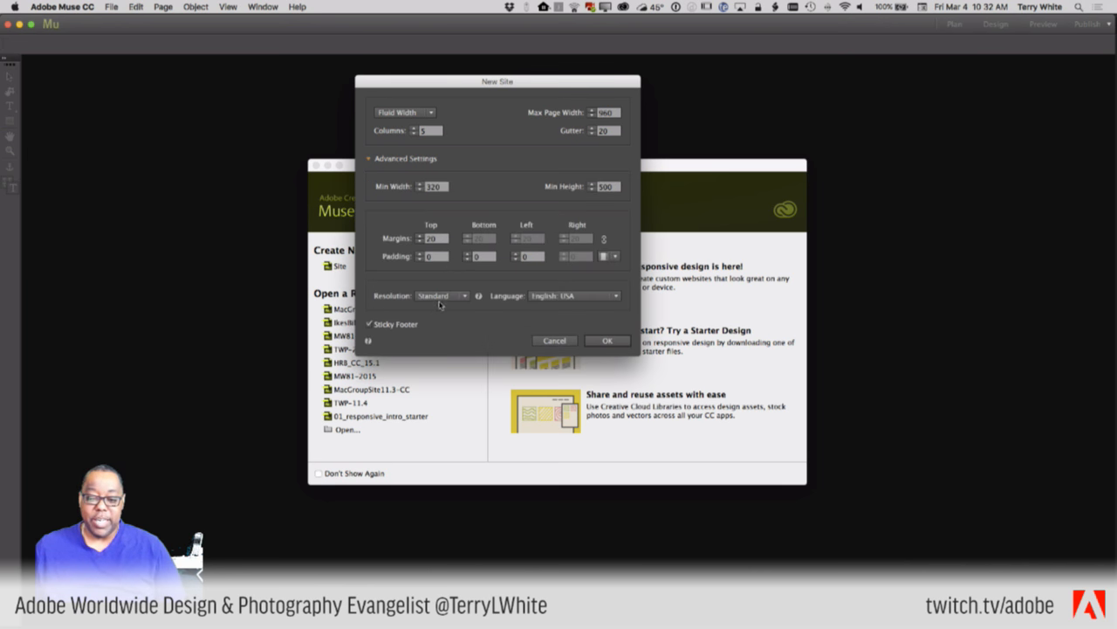
# - Change the site resolution from Standard to HiDPI (2x)
pyautogui.click(443, 298)
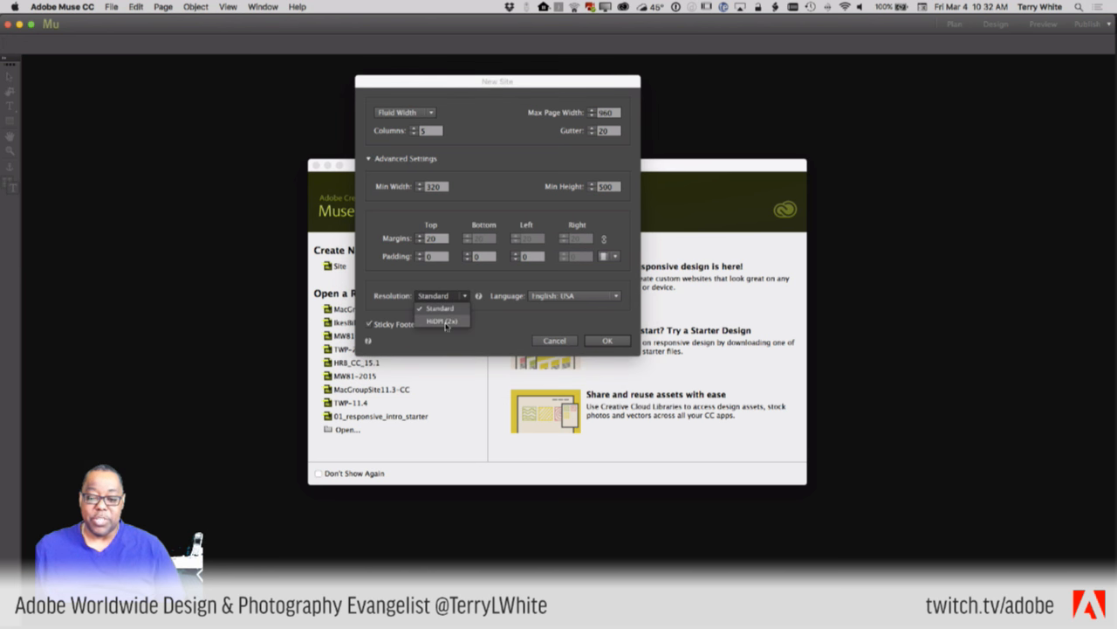
pyautogui.click(445, 321)
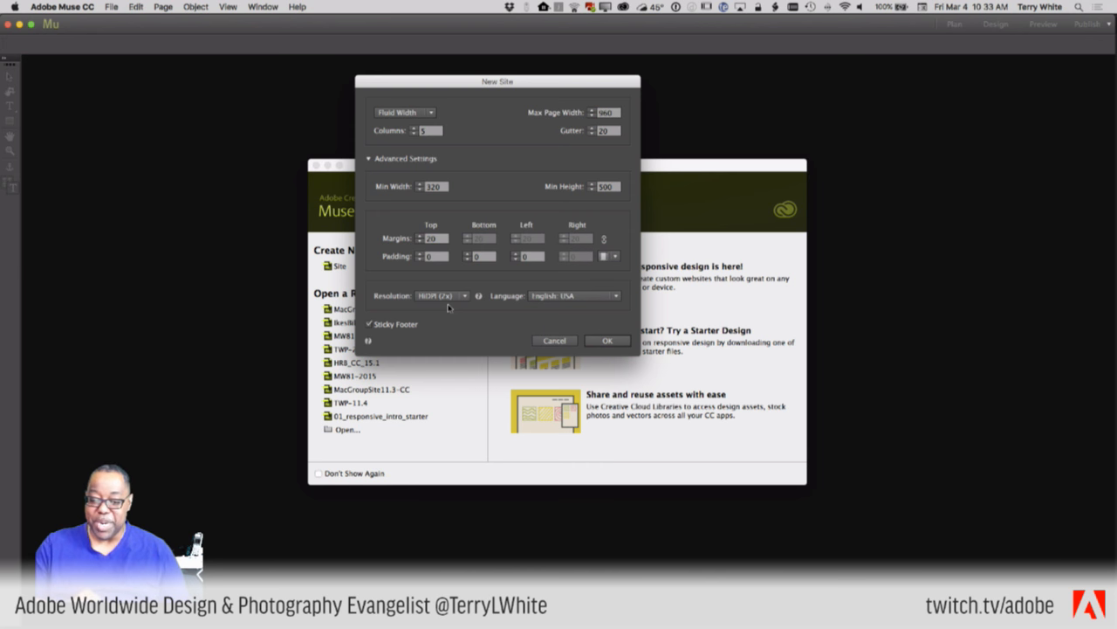
pyautogui.click(608, 341)
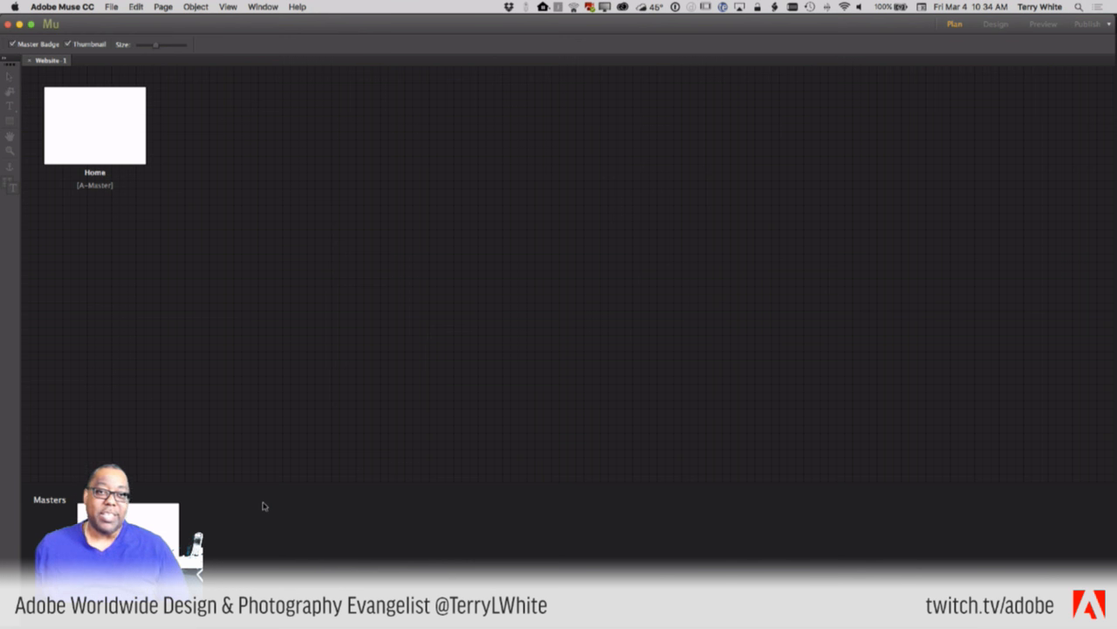
pyautogui.moveTo(103, 147)
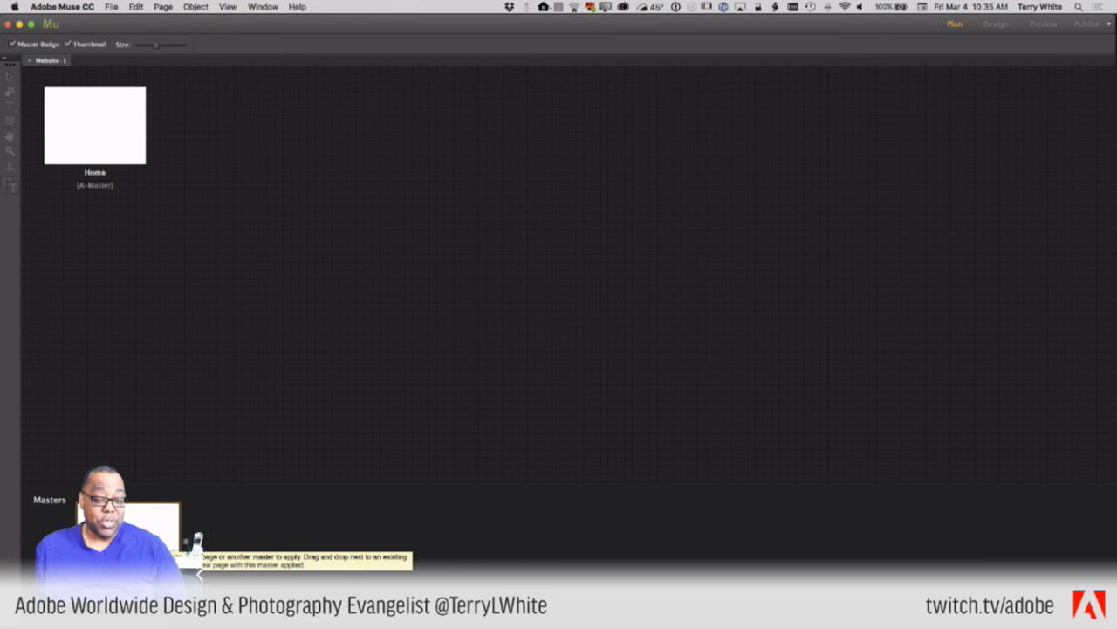
# - Open the A-Master thumbnail from the Plan view Masters area in Design view
pyautogui.doubleClick(188, 541)
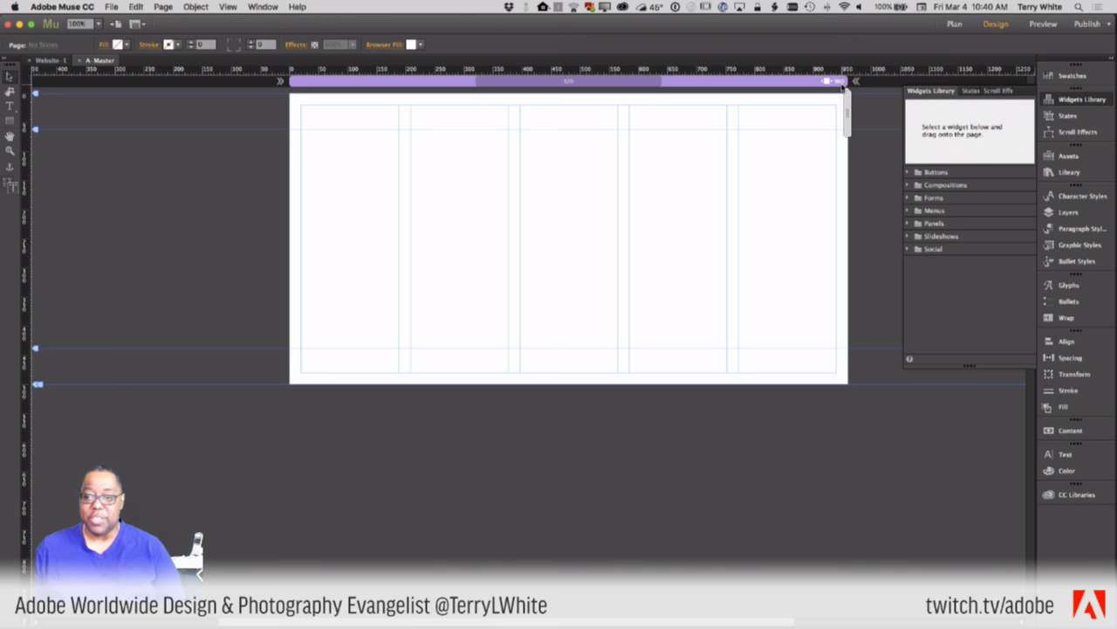
# - Test page widths, reset to 960, then narrow the master preview to about 330 px
pyautogui.moveTo(848, 107); pyautogui.dragTo(803, 103)
pyautogui.click(718, 82)
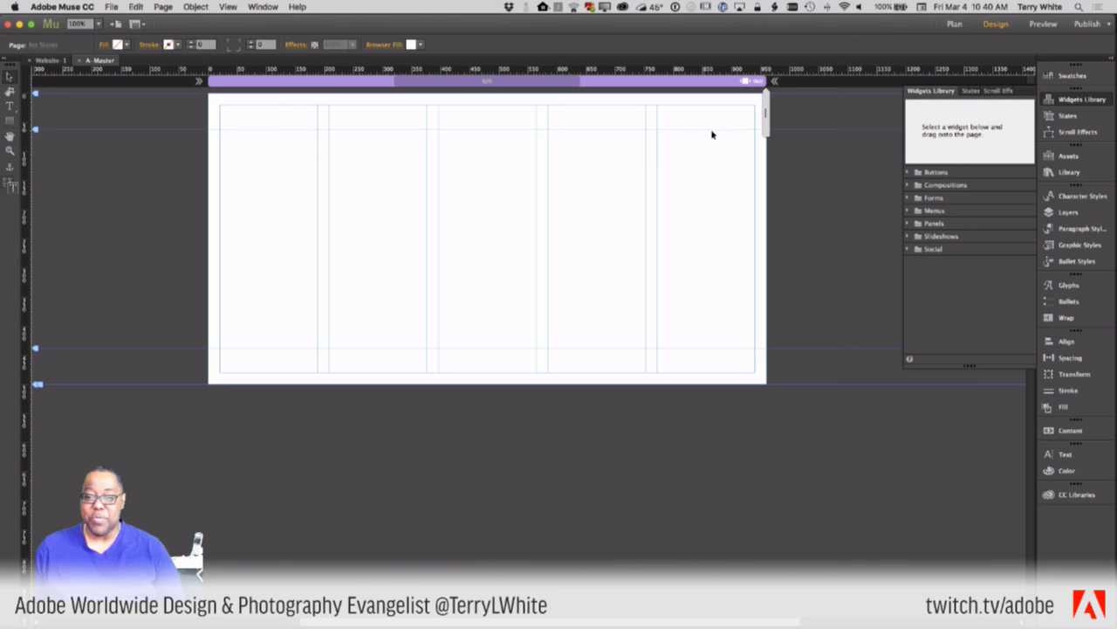
pyautogui.moveTo(766, 125); pyautogui.dragTo(581, 130)
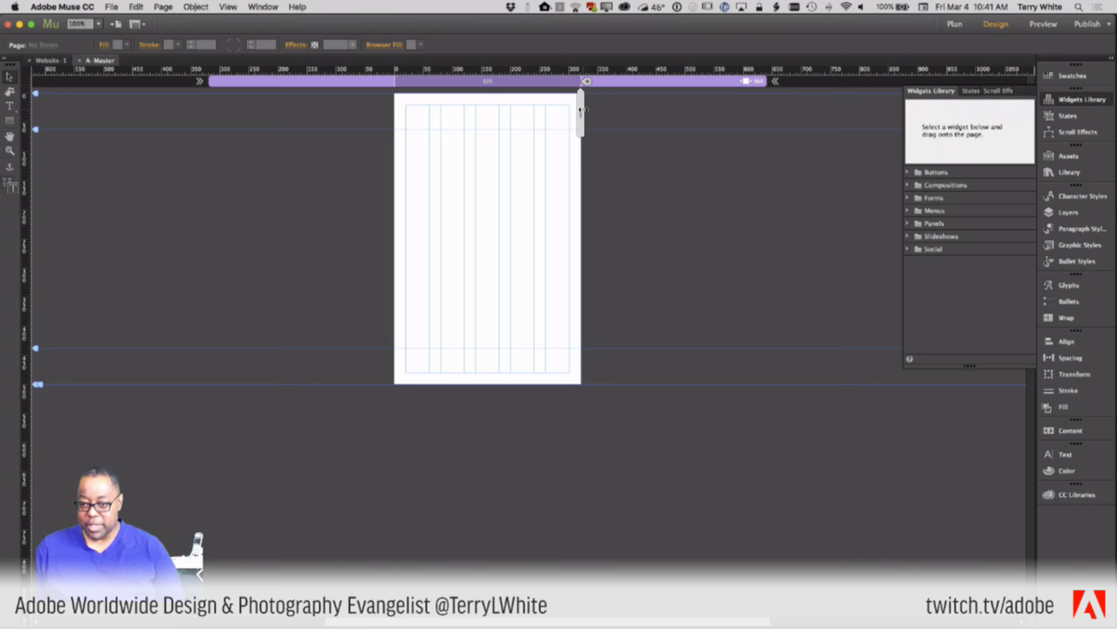
pyautogui.moveTo(584, 108); pyautogui.dragTo(580, 110)
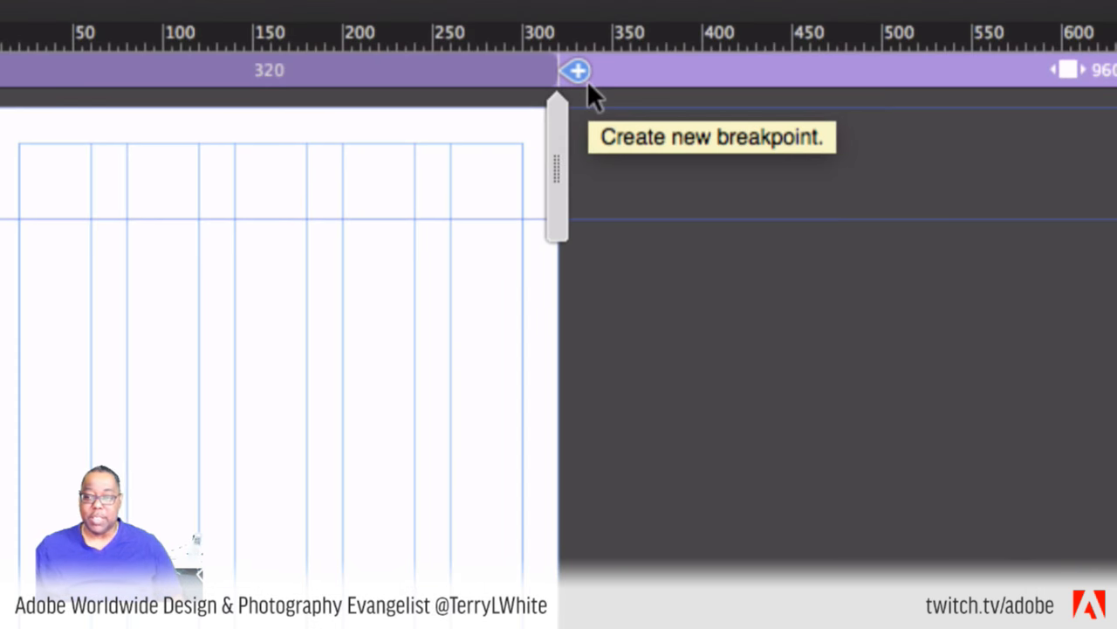
# - Create a new breakpoint at 320 pixels from the breakpoint bar
pyautogui.click(587, 81)
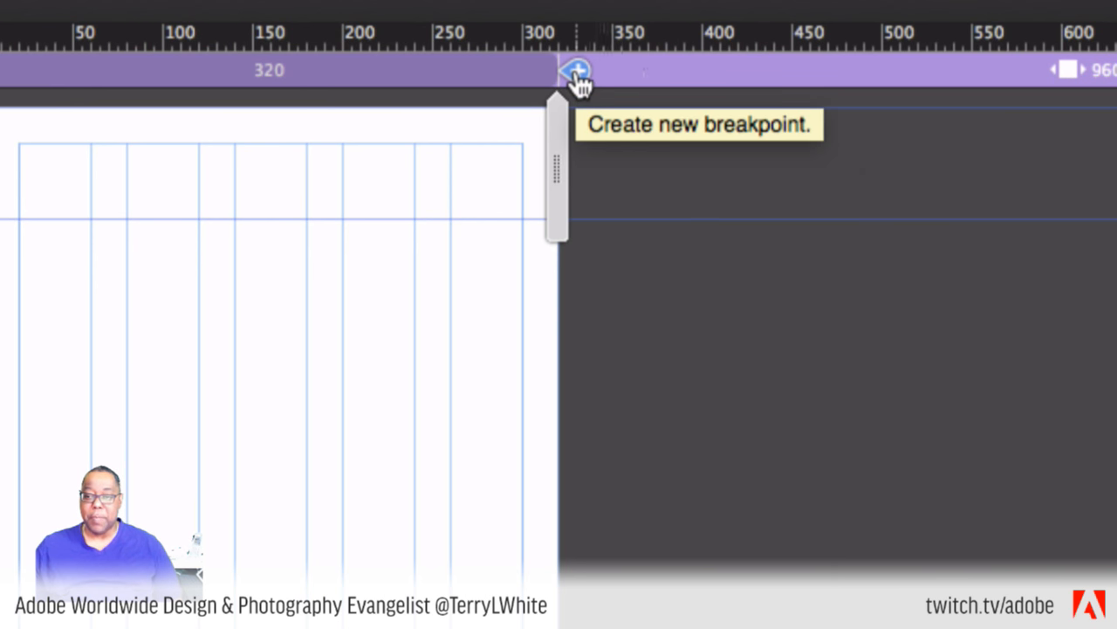
pyautogui.click(578, 75)
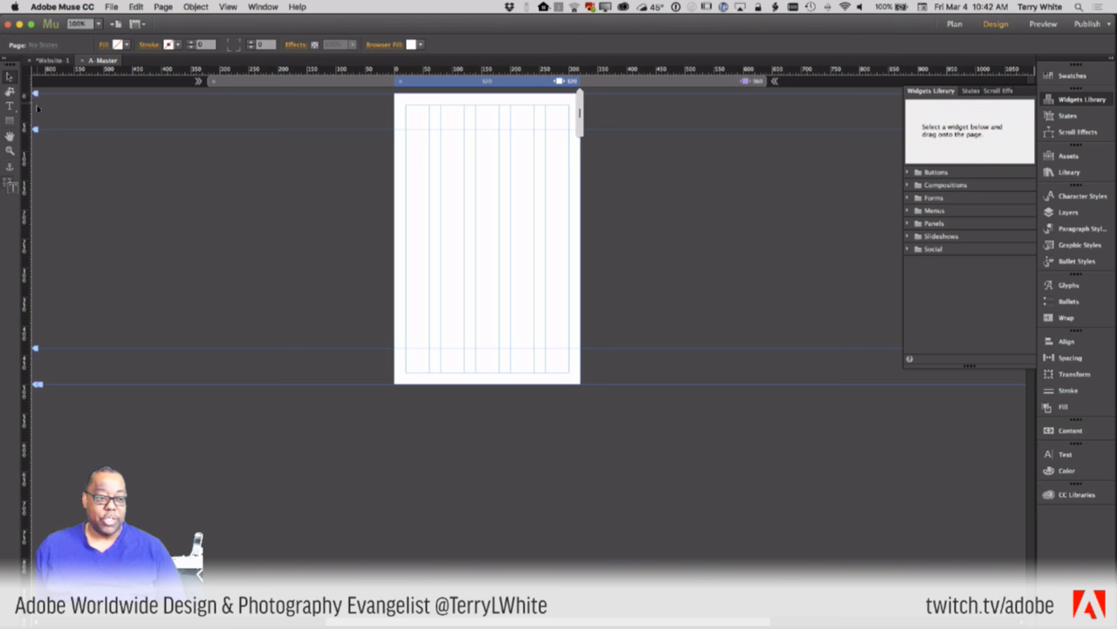
pyautogui.moveTo(35, 131); pyautogui.dragTo(39, 137)
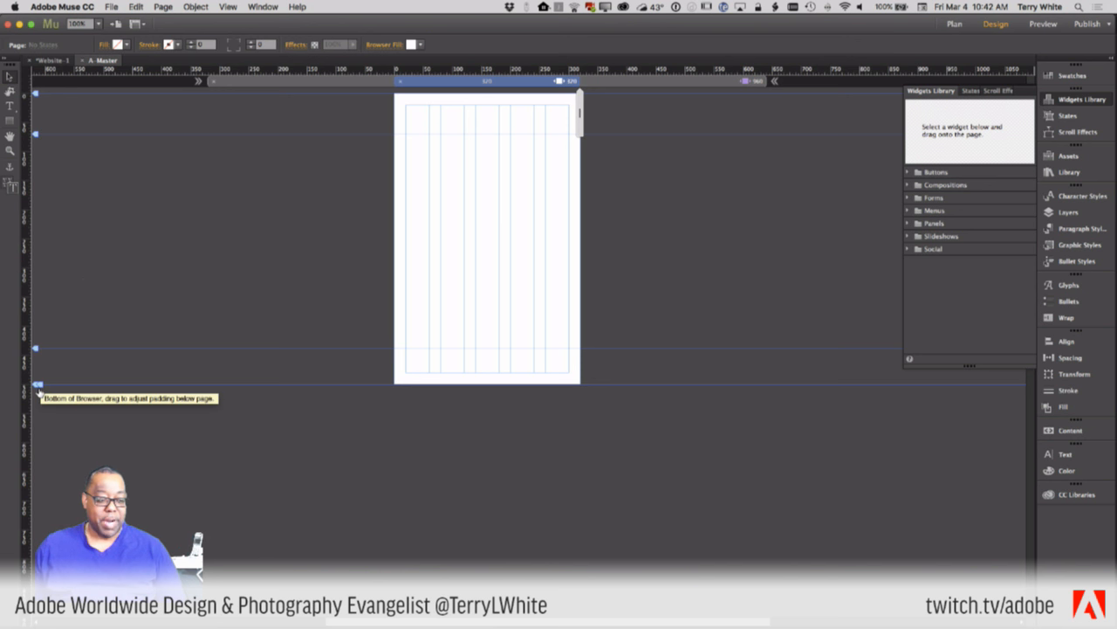
pyautogui.moveTo(39, 392)
pyautogui.mouseDown()
pyautogui.moveTo(39, 430)
pyautogui.moveTo(44, 388)
pyautogui.mouseUp()
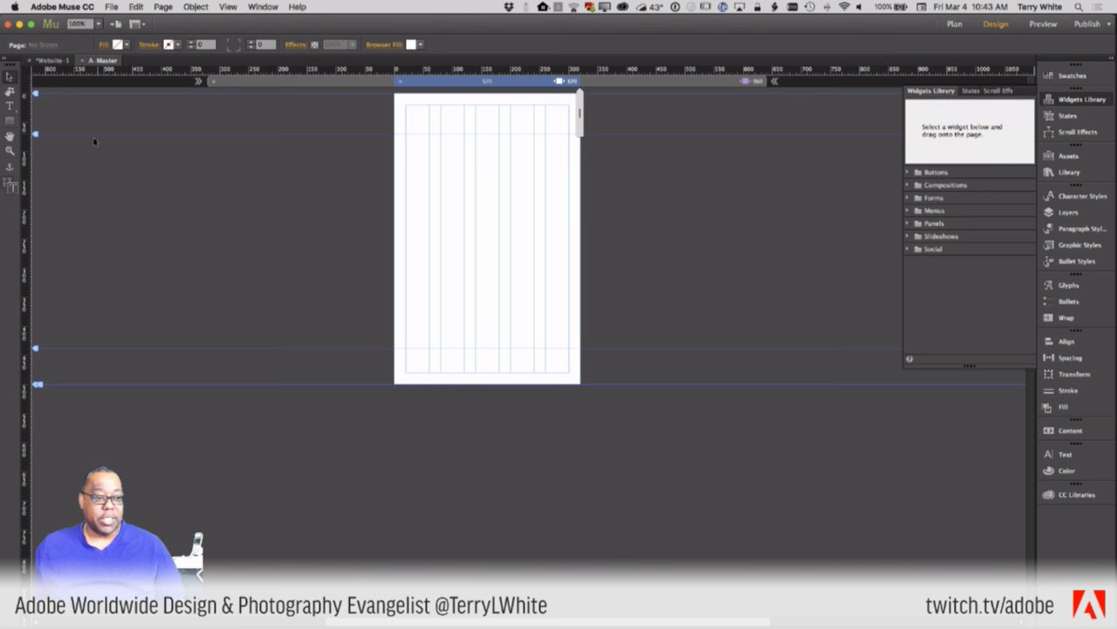
# - Draw a rectangle at the page top and set its Resize option to Stretch to Browser Width
pyautogui.click(11, 122)
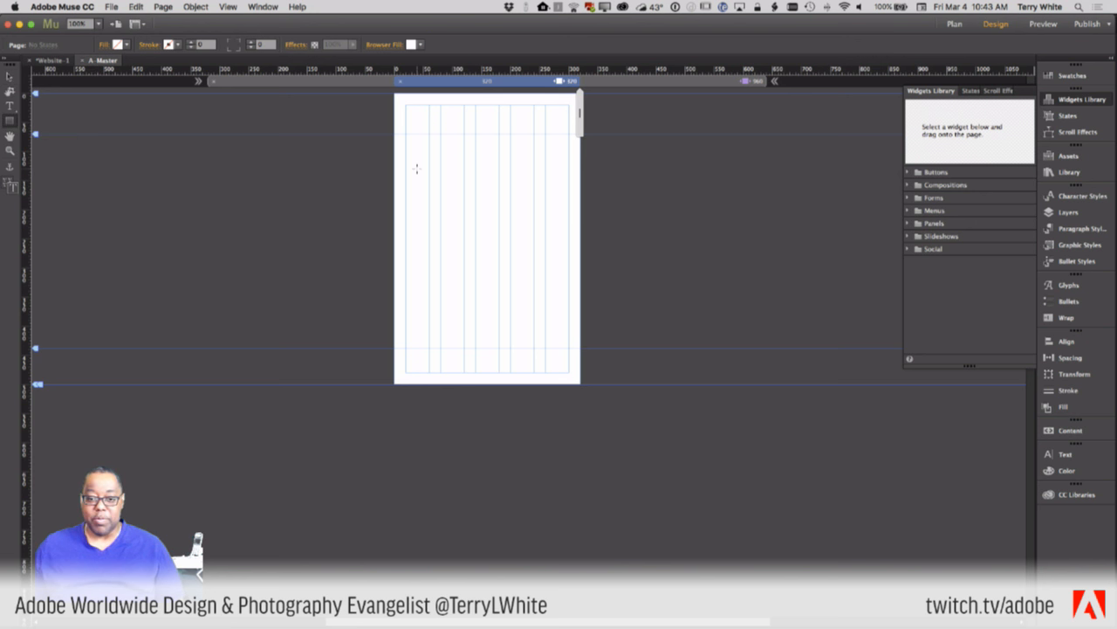
pyautogui.moveTo(405, 107)
pyautogui.mouseDown()
pyautogui.moveTo(518, 111)
pyautogui.moveTo(569, 127)
pyautogui.mouseUp()
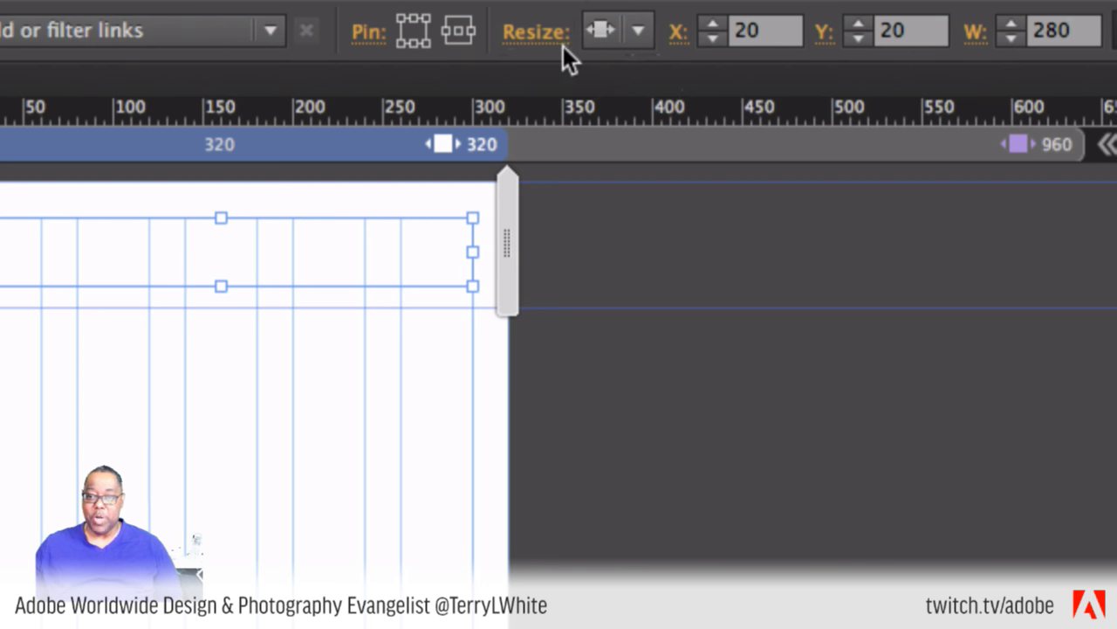
pyautogui.click(637, 32)
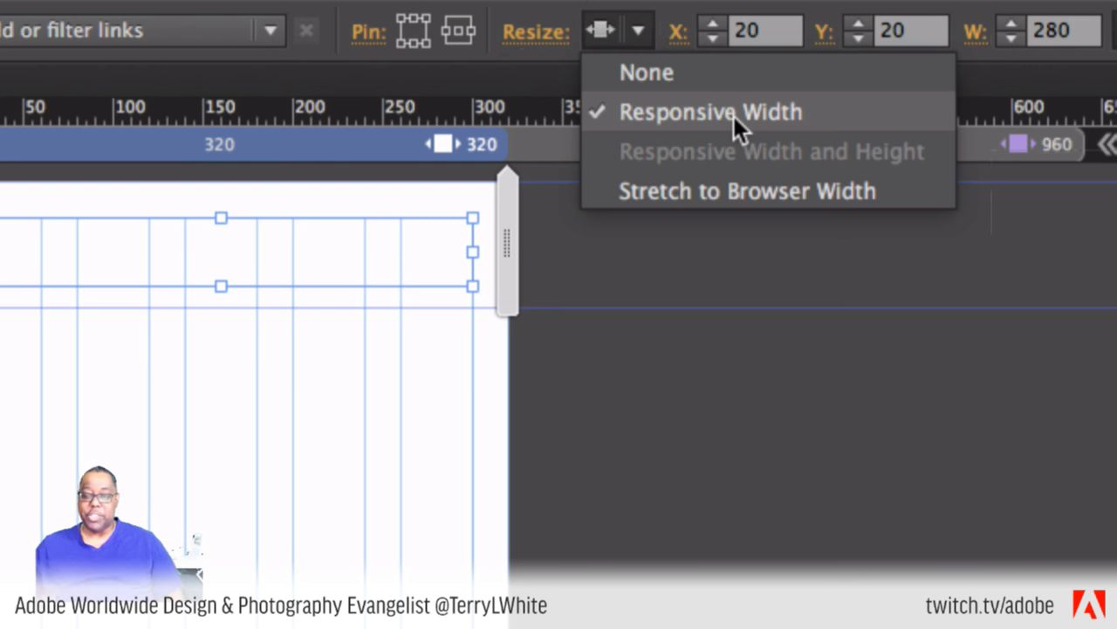
pyautogui.click(741, 192)
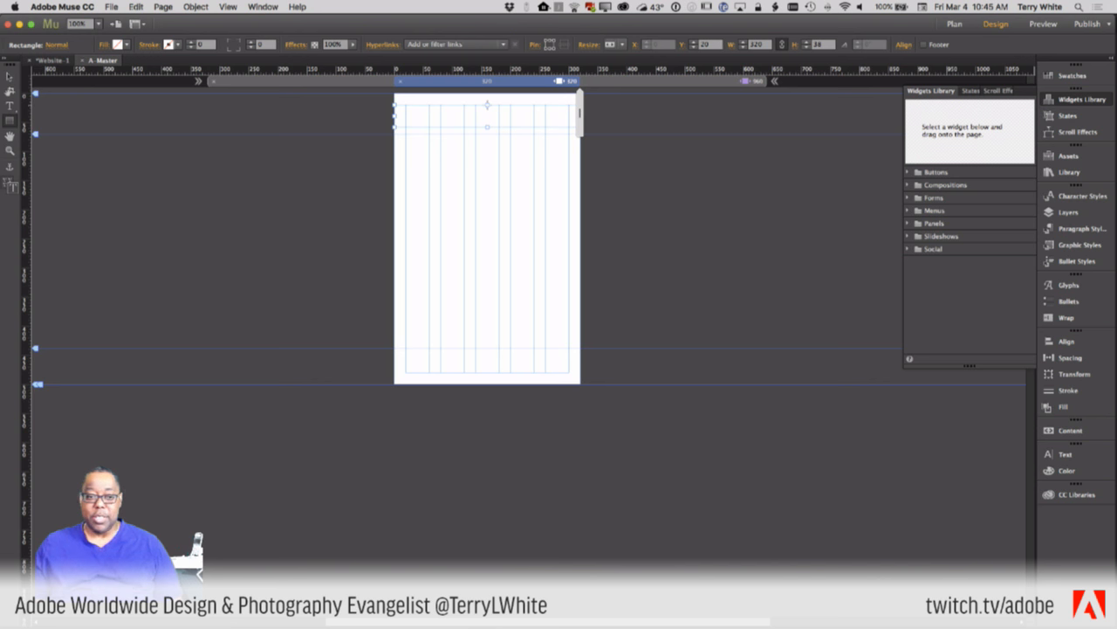
# - Extend the header rectangle to Y 0 so it measures 320 by 70 px, then reselect it
pyautogui.click(9, 77)
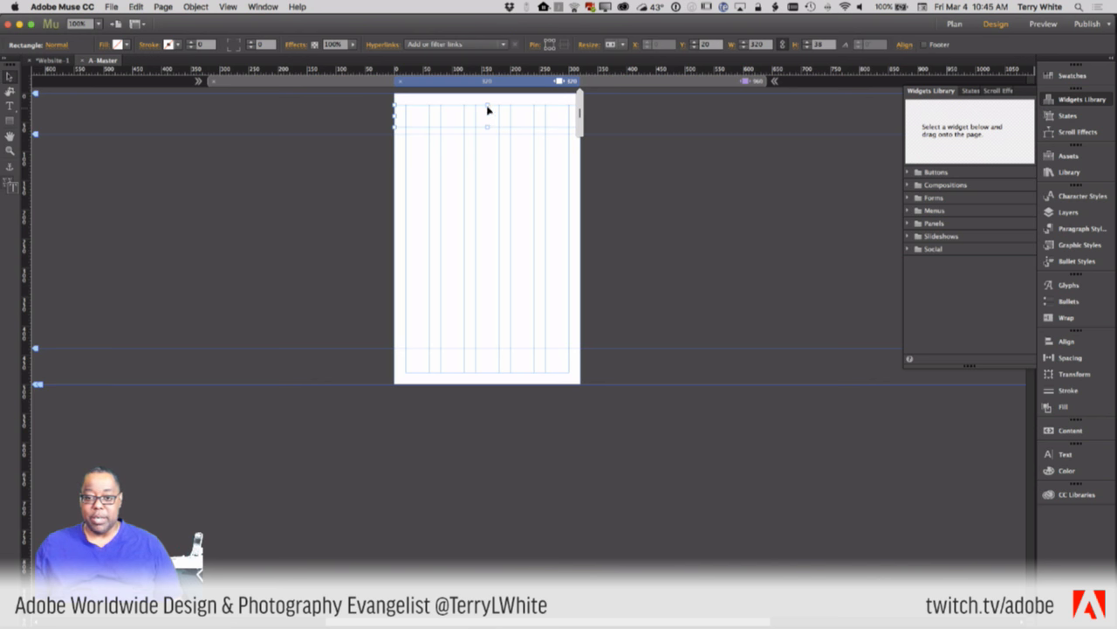
pyautogui.moveTo(487, 106); pyautogui.dragTo(488, 163)
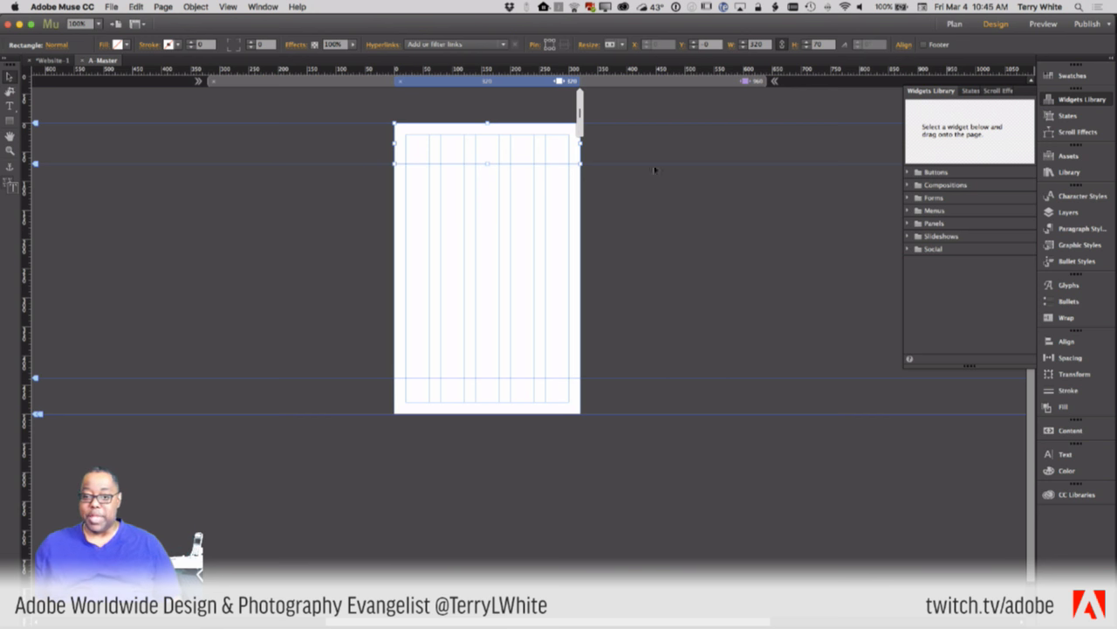
pyautogui.moveTo(586, 122)
pyautogui.mouseDown()
pyautogui.moveTo(738, 126)
pyautogui.moveTo(574, 129)
pyautogui.mouseUp()
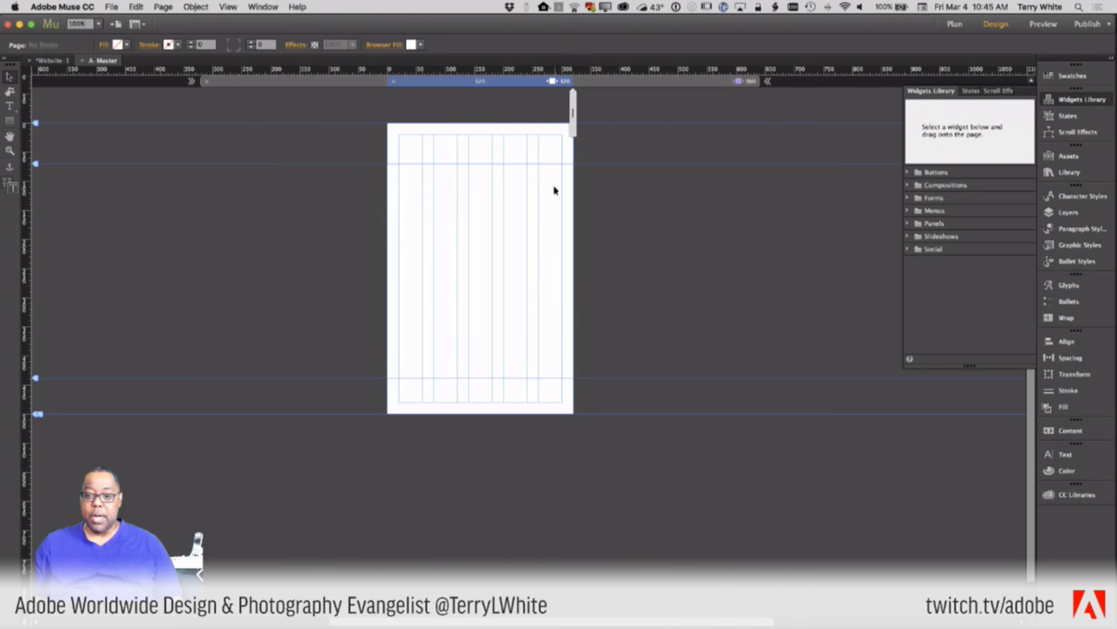
pyautogui.click(428, 150)
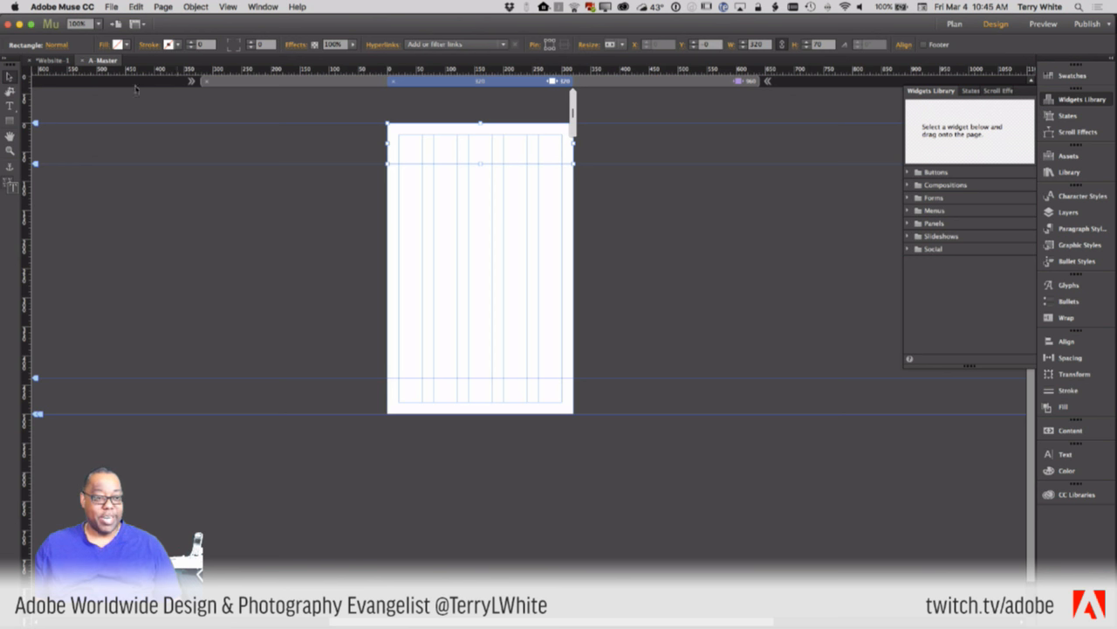
pyautogui.click(105, 45)
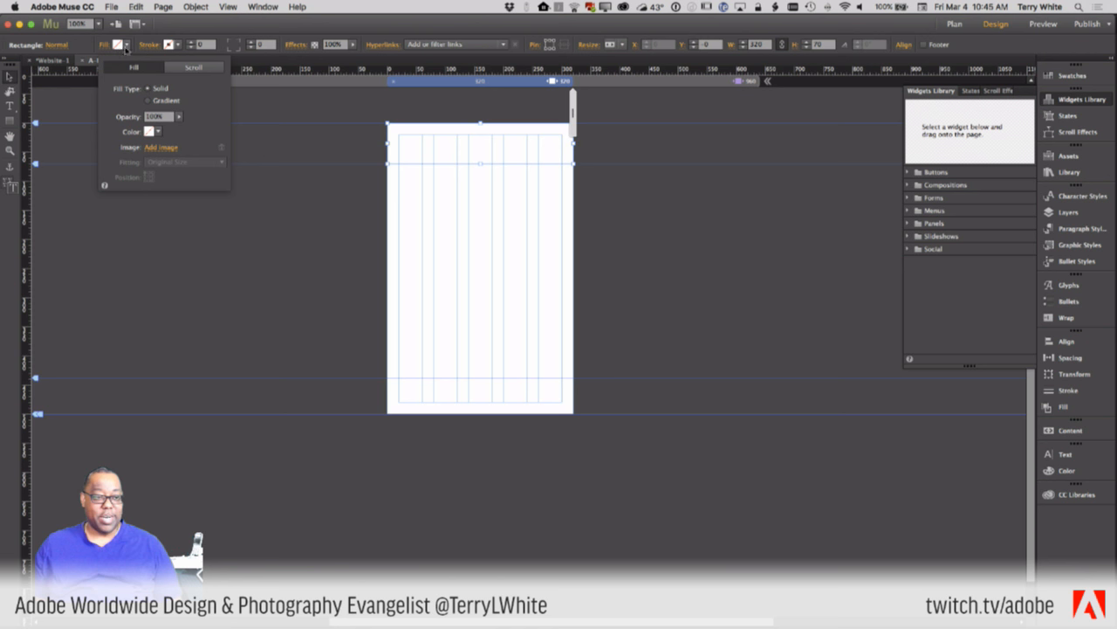
# - Give the header rectangle the light blue swatch (R41 G171 B226), then widen the page to confirm it stretches
pyautogui.click(126, 47)
pyautogui.click(126, 47)
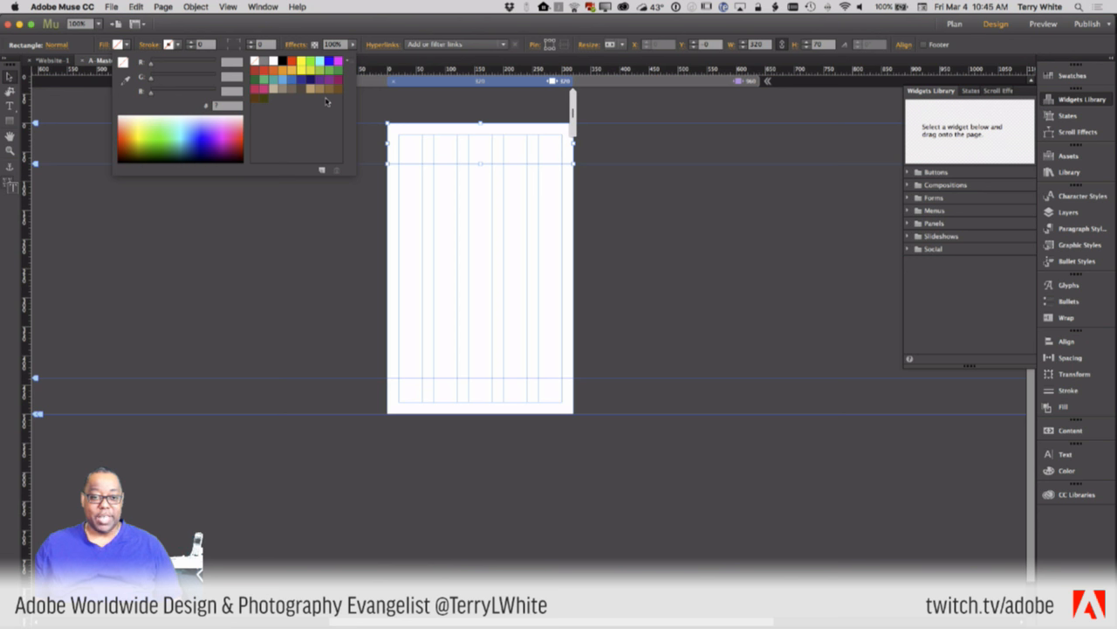
pyautogui.click(282, 79)
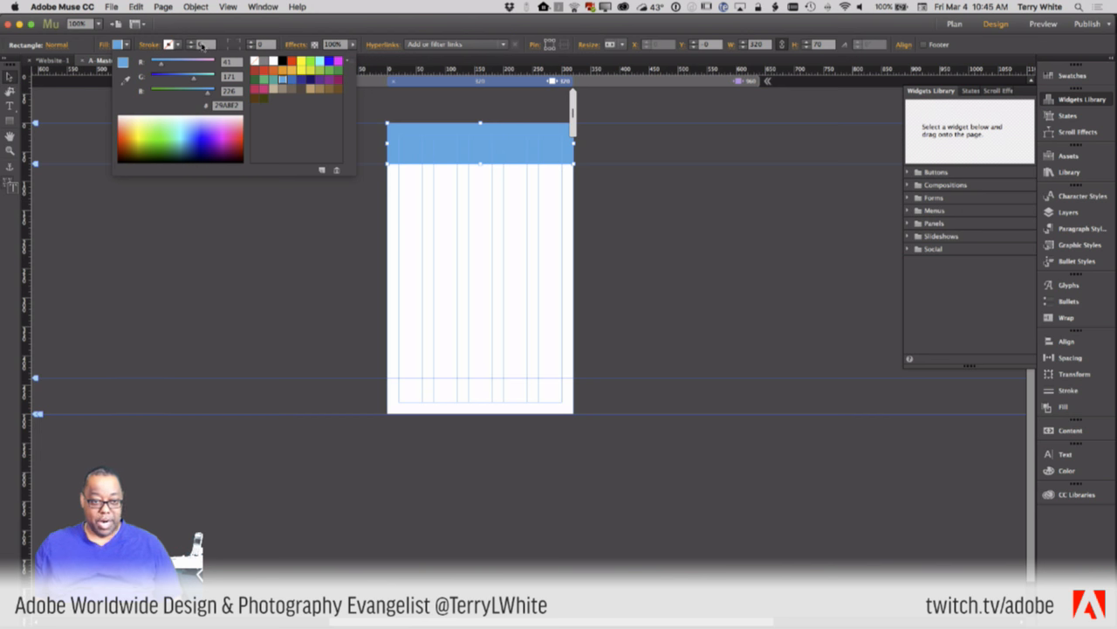
pyautogui.click(202, 29)
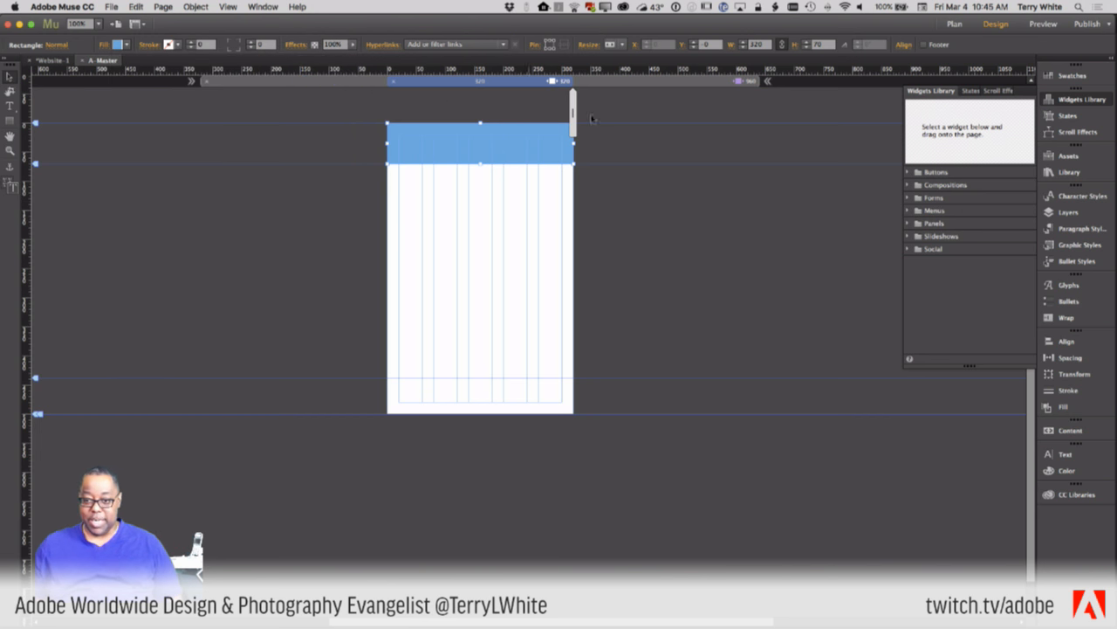
pyautogui.moveTo(576, 120)
pyautogui.mouseDown()
pyautogui.moveTo(725, 119)
pyautogui.moveTo(559, 128)
pyautogui.moveTo(643, 125)
pyautogui.mouseUp()
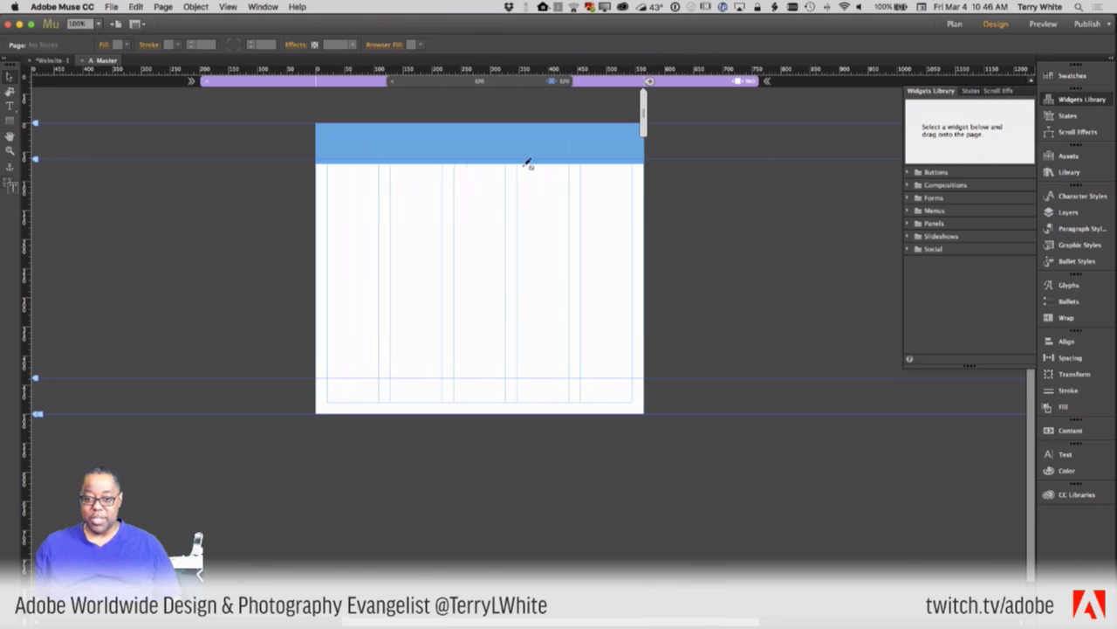
# - Switch back to the 320 px breakpoint and open the File menu toward Place
pyautogui.click(552, 83)
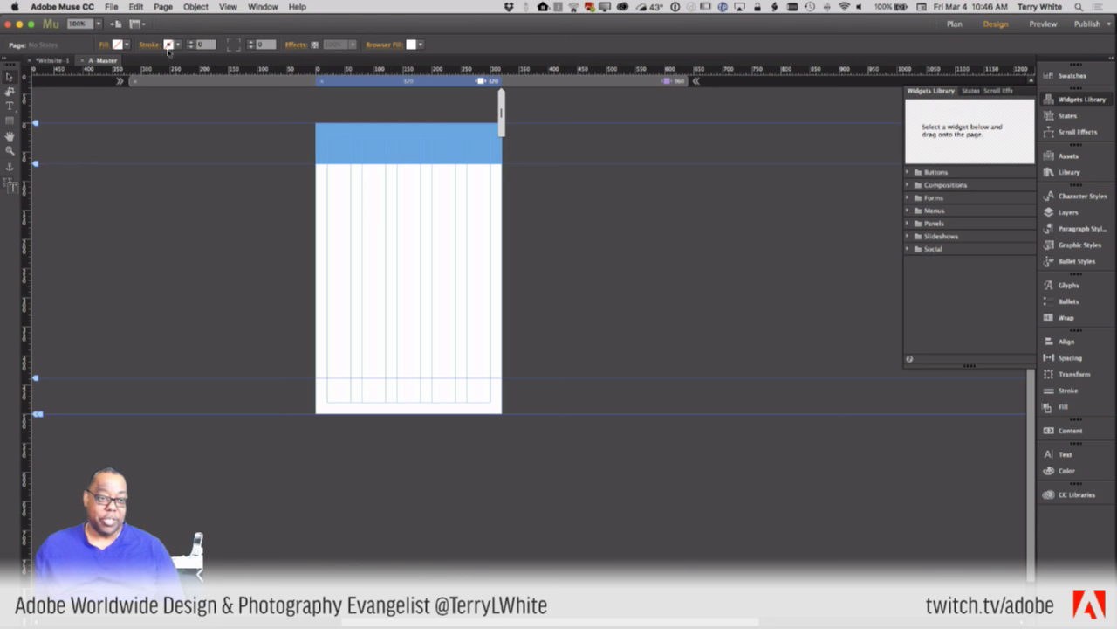
pyautogui.click(110, 6)
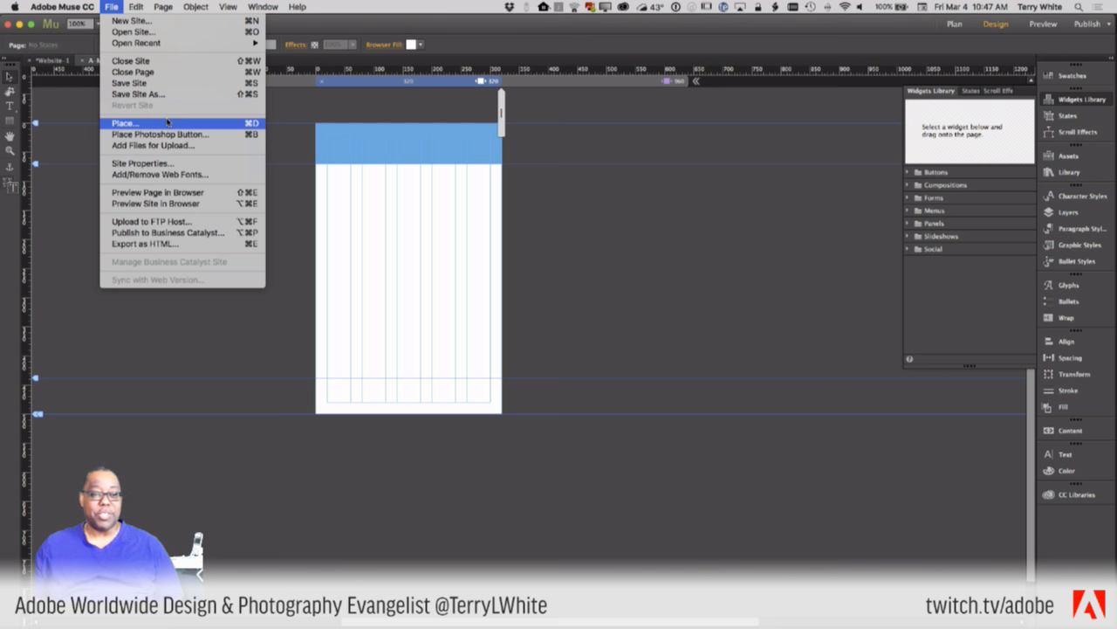
# - Dismiss the File menu without placing any file
pyautogui.click(163, 9)
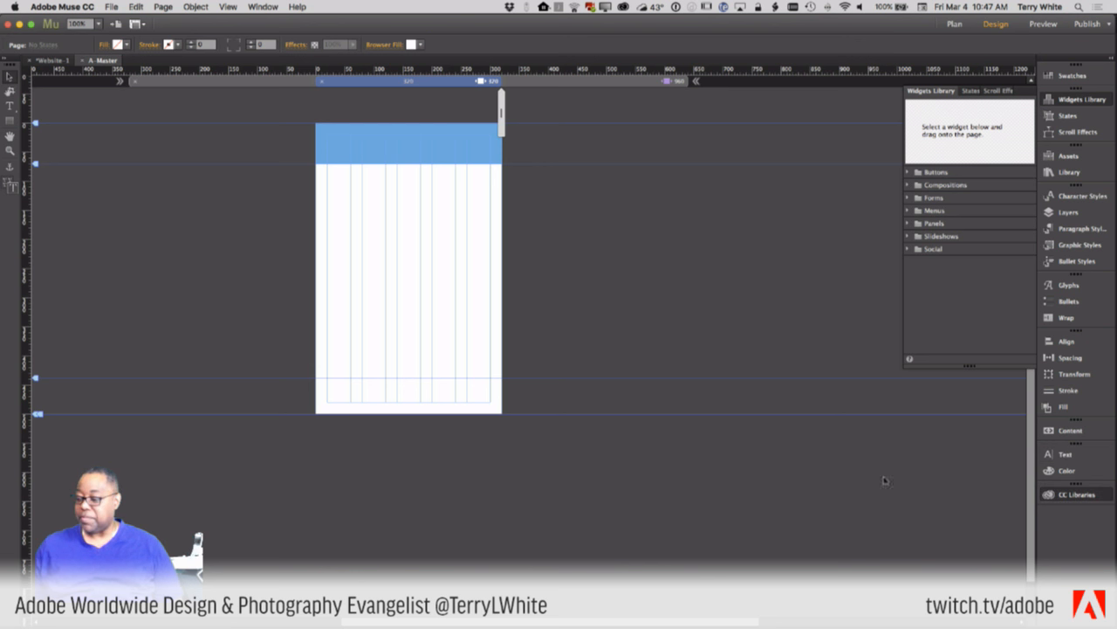
# - Open and enlarge CC Libraries, load the Altura library's 10 remaining graphics, and reach Altura white
pyautogui.click(1074, 491)
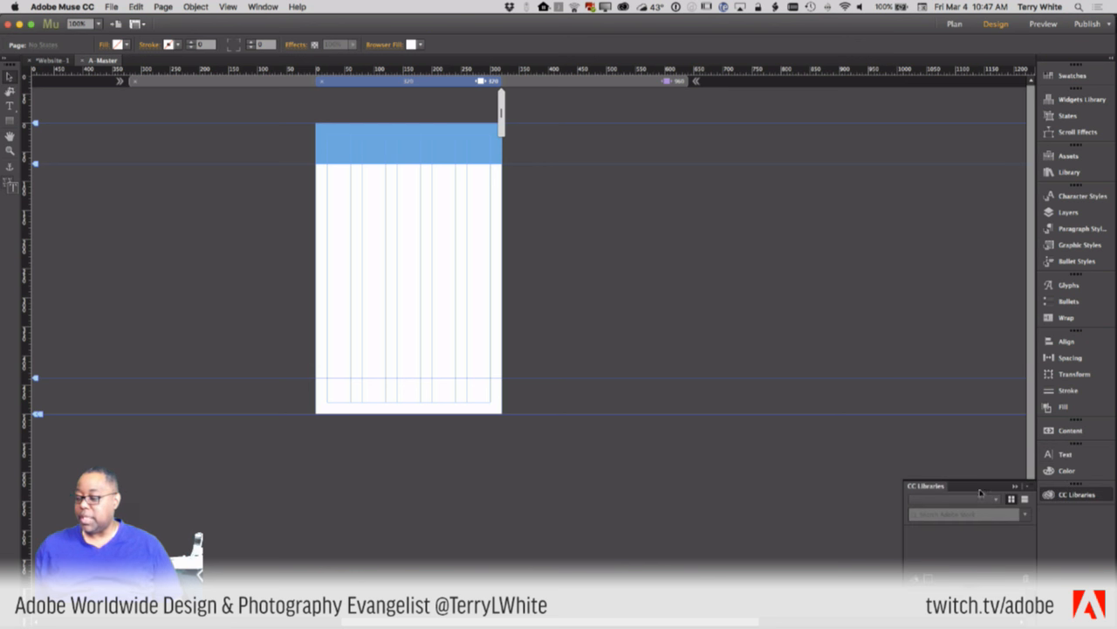
pyautogui.moveTo(975, 484); pyautogui.dragTo(926, 167)
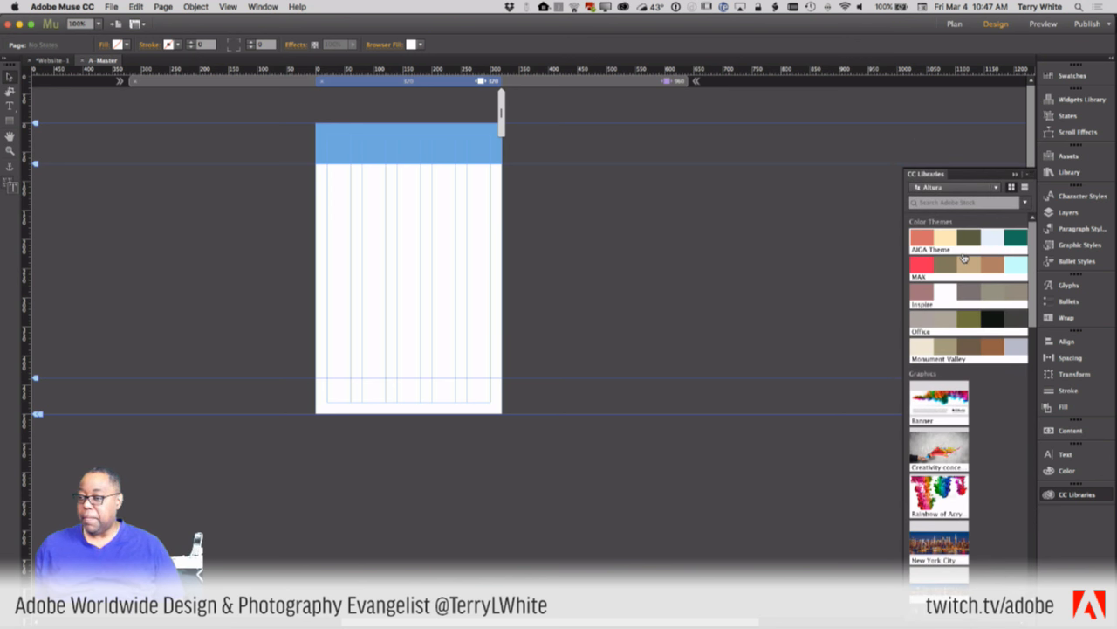
pyautogui.moveTo(963, 257)
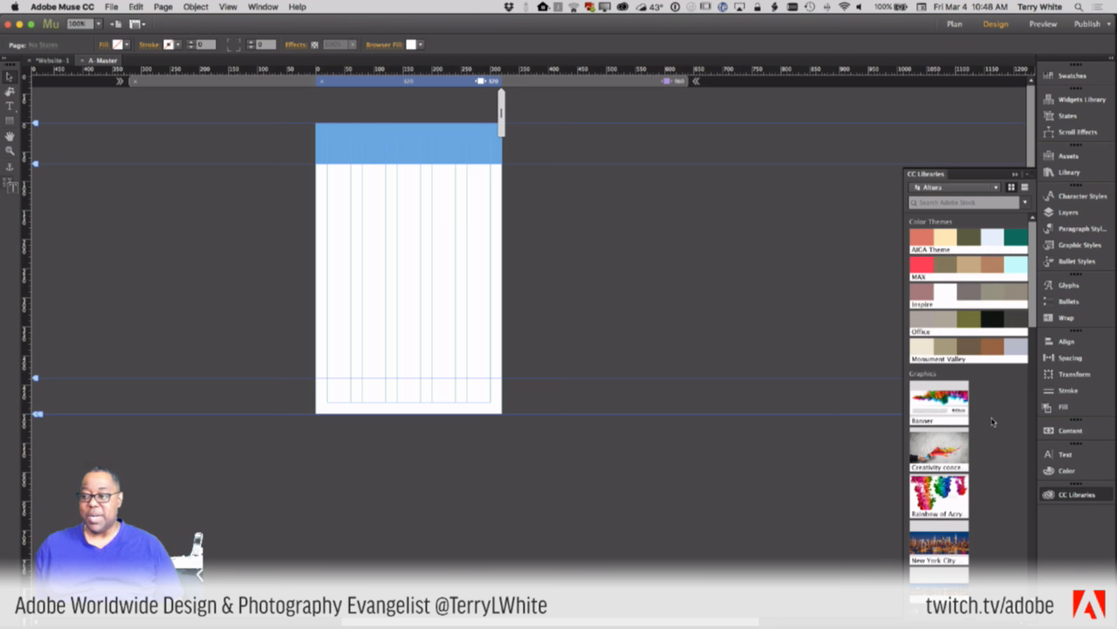
pyautogui.scroll(-5, 983, 466)
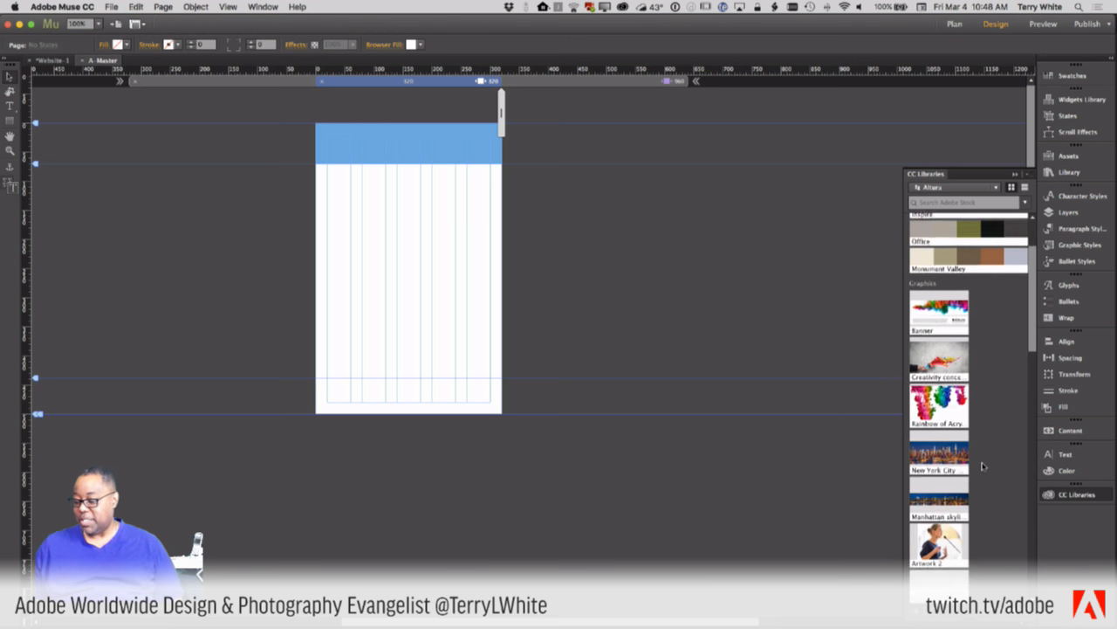
pyautogui.scroll(-5, 983, 466)
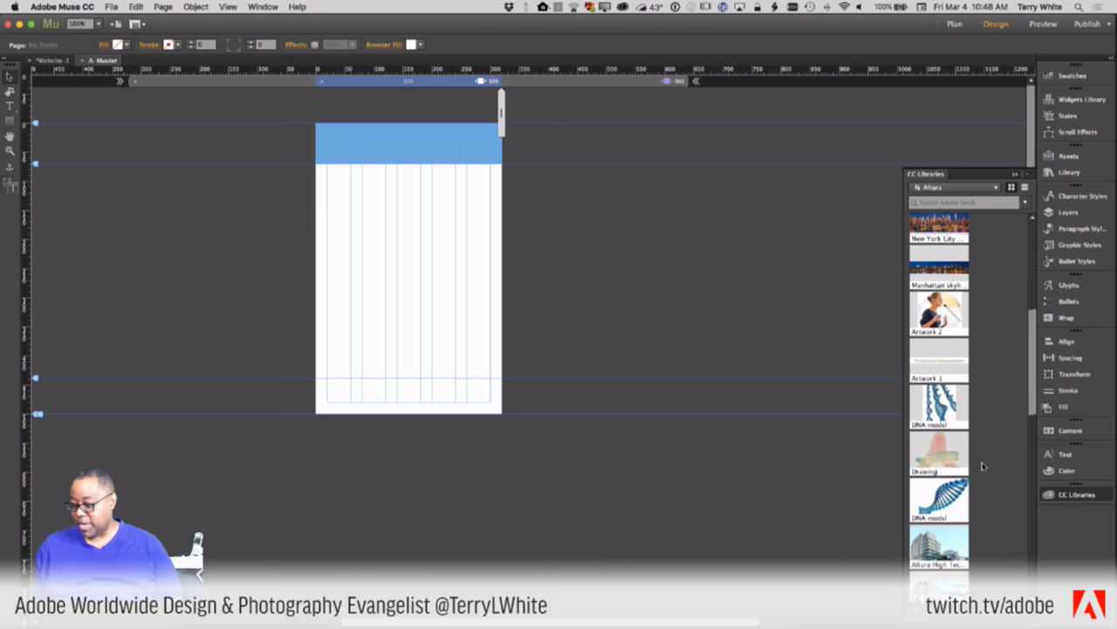
pyautogui.scroll(-10, 983, 466)
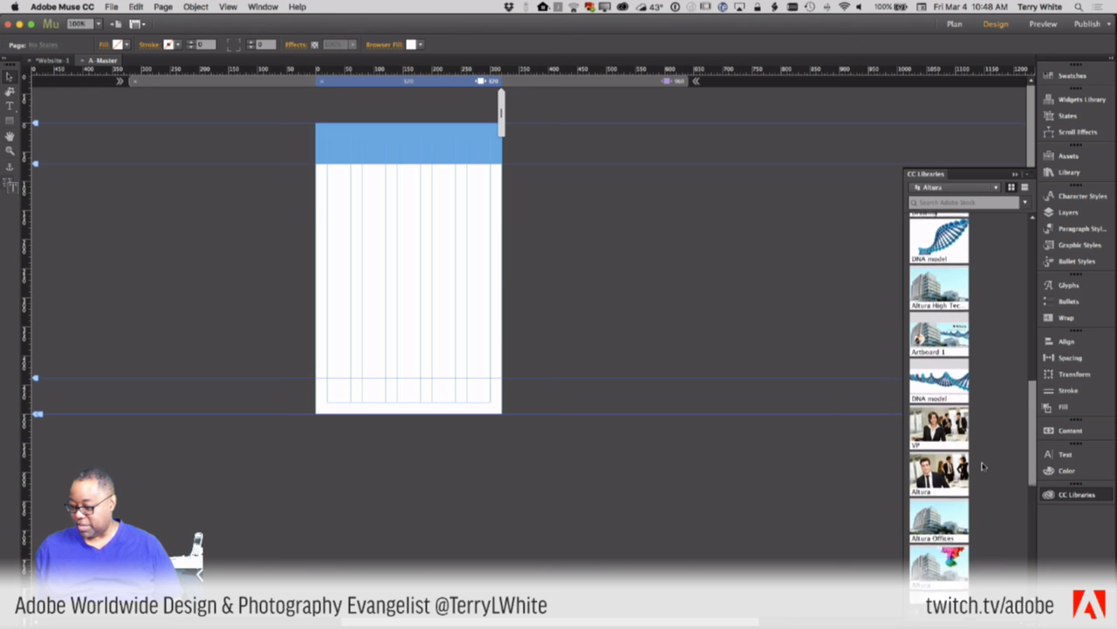
pyautogui.scroll(-8, 983, 466)
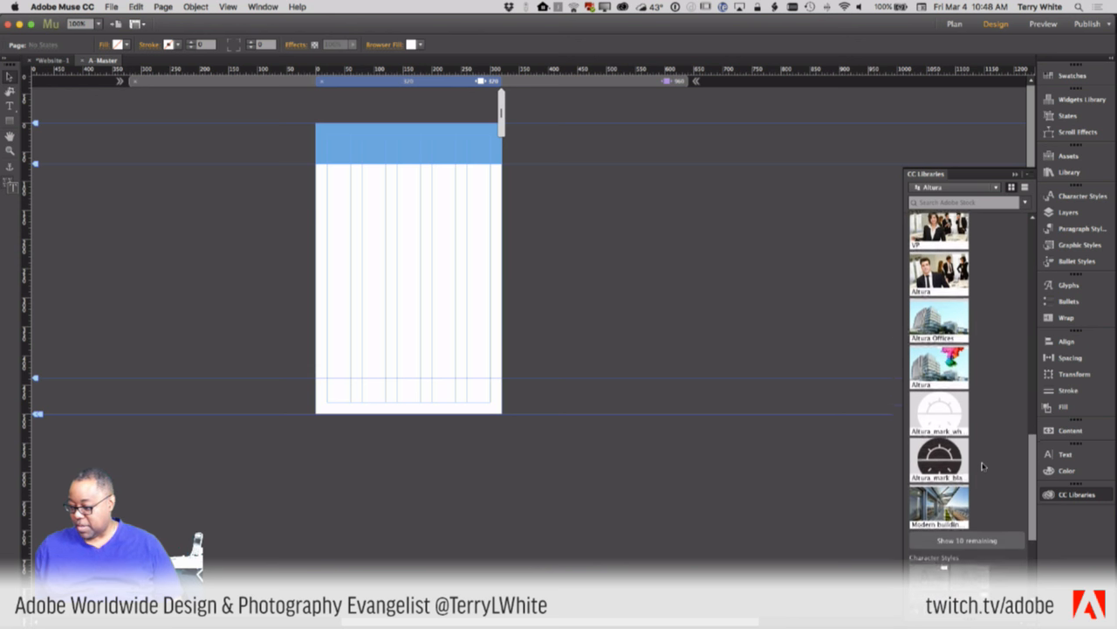
pyautogui.click(980, 515)
pyautogui.scroll(-3, 983, 463)
pyautogui.scroll(-6, 983, 464)
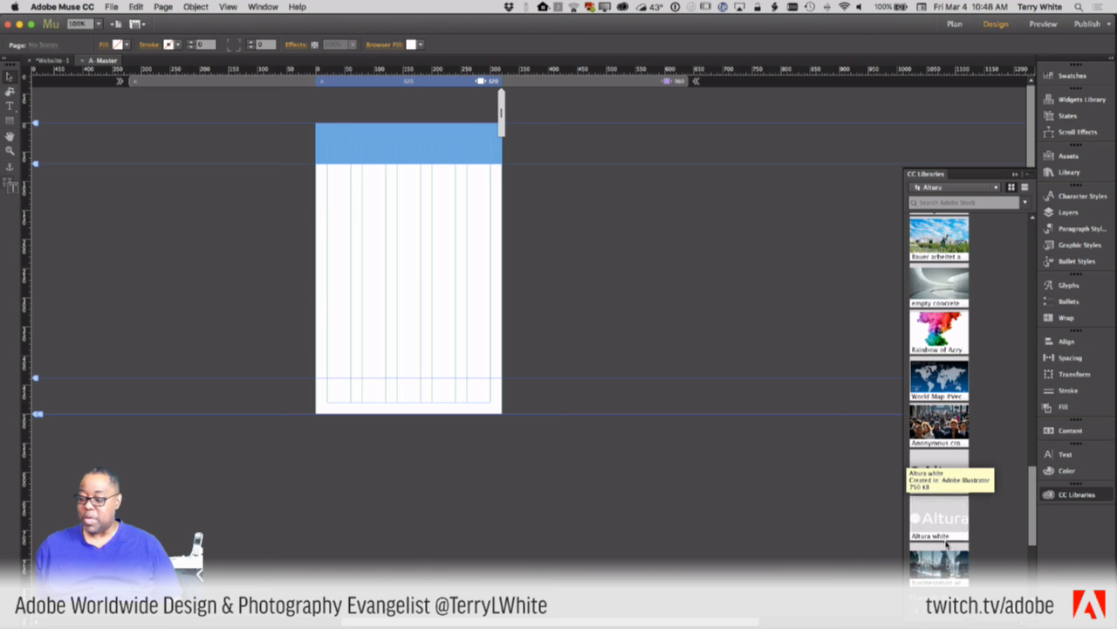
# - Place the Altura white logo in the blue header, nudge it down, and shrink it to about 170×34 px
pyautogui.moveTo(948, 519); pyautogui.dragTo(343, 142)
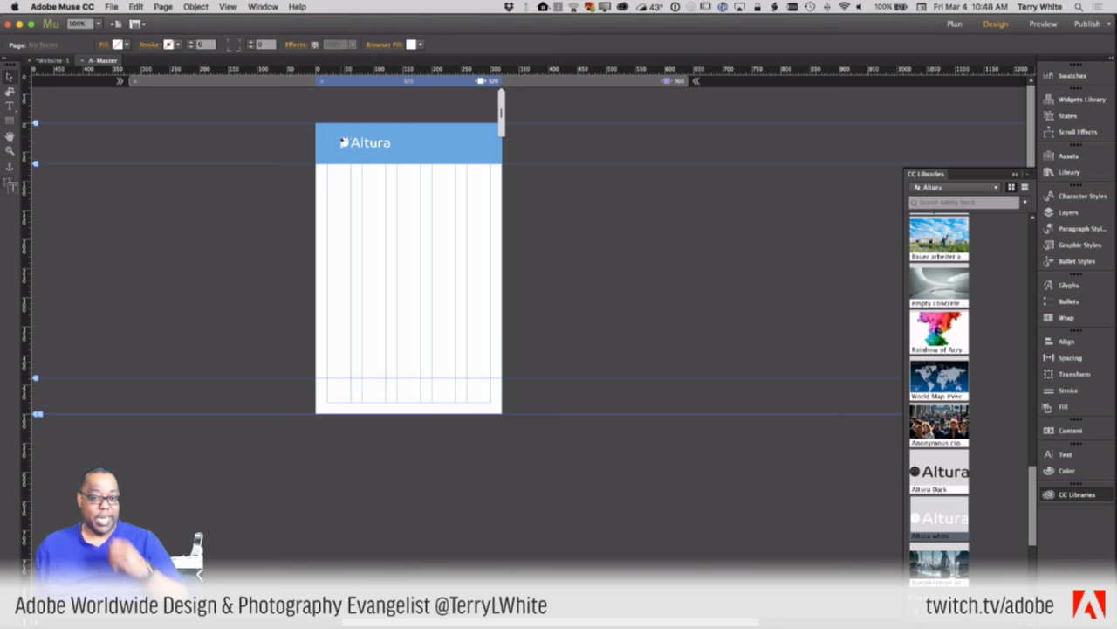
pyautogui.moveTo(343, 140); pyautogui.dragTo(342, 138)
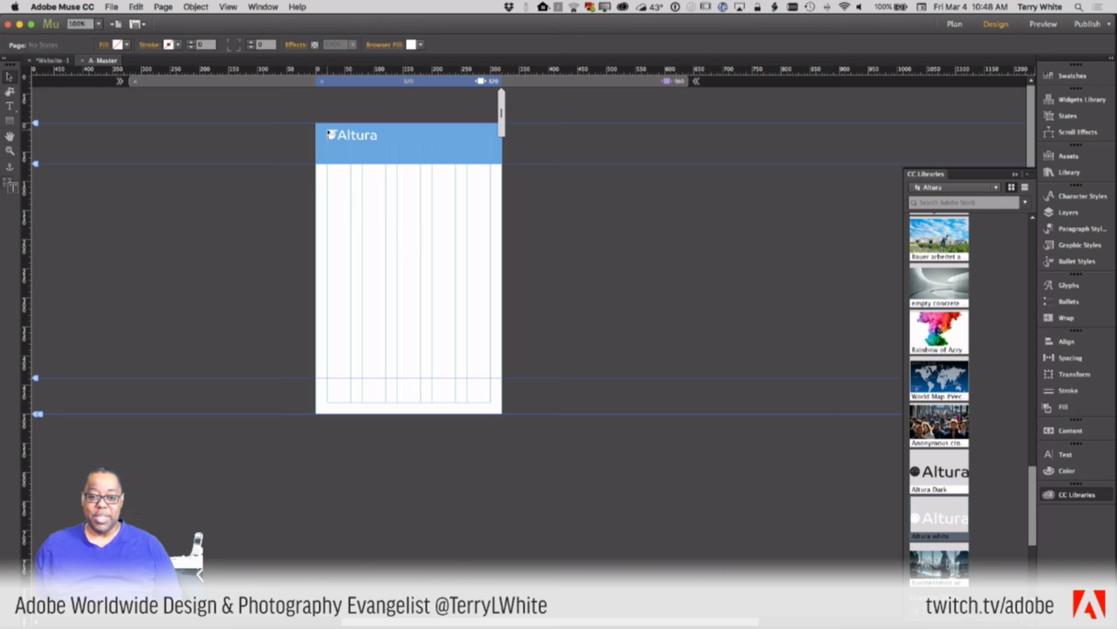
pyautogui.moveTo(329, 133); pyautogui.dragTo(378, 156)
pyautogui.moveTo(368, 151); pyautogui.dragTo(370, 152)
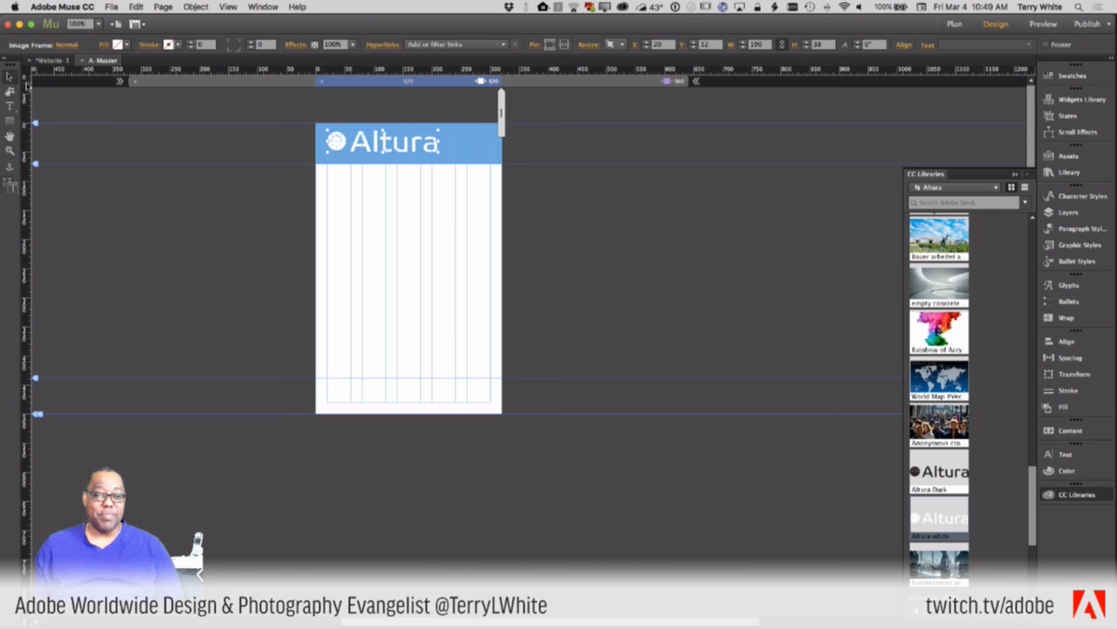
pyautogui.moveTo(356, 144); pyautogui.dragTo(361, 150)
pyautogui.moveTo(439, 155)
pyautogui.mouseDown()
pyautogui.moveTo(431, 151)
pyautogui.moveTo(448, 166)
pyautogui.moveTo(405, 150)
pyautogui.moveTo(427, 155)
pyautogui.mouseUp()
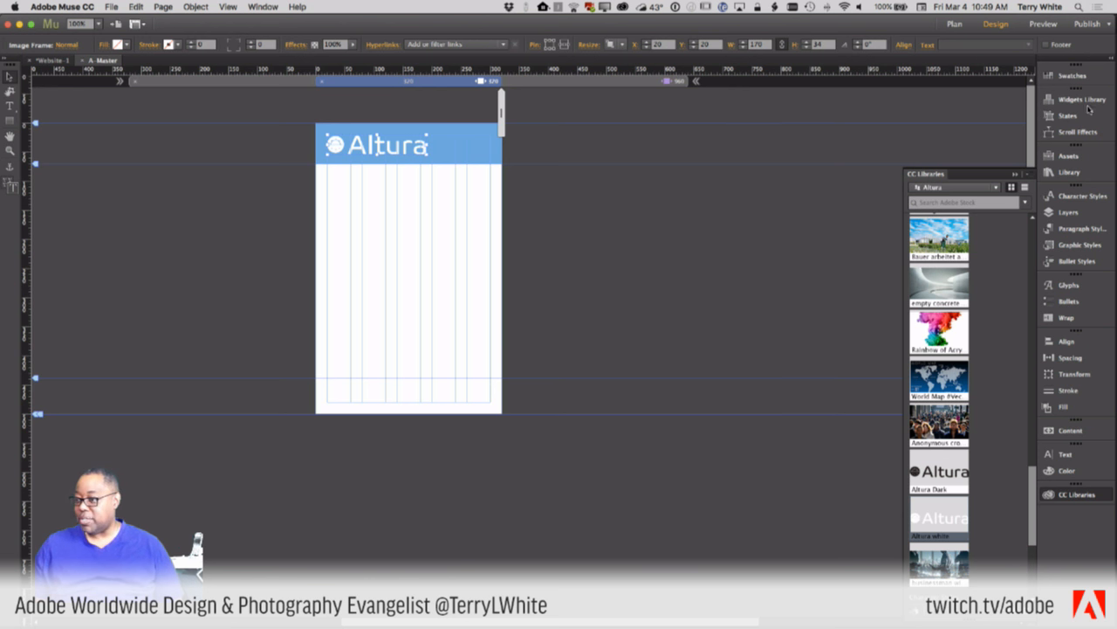
# - Check that Altura white.ai is listed in the Assets panel, then close the panel
pyautogui.click(1066, 157)
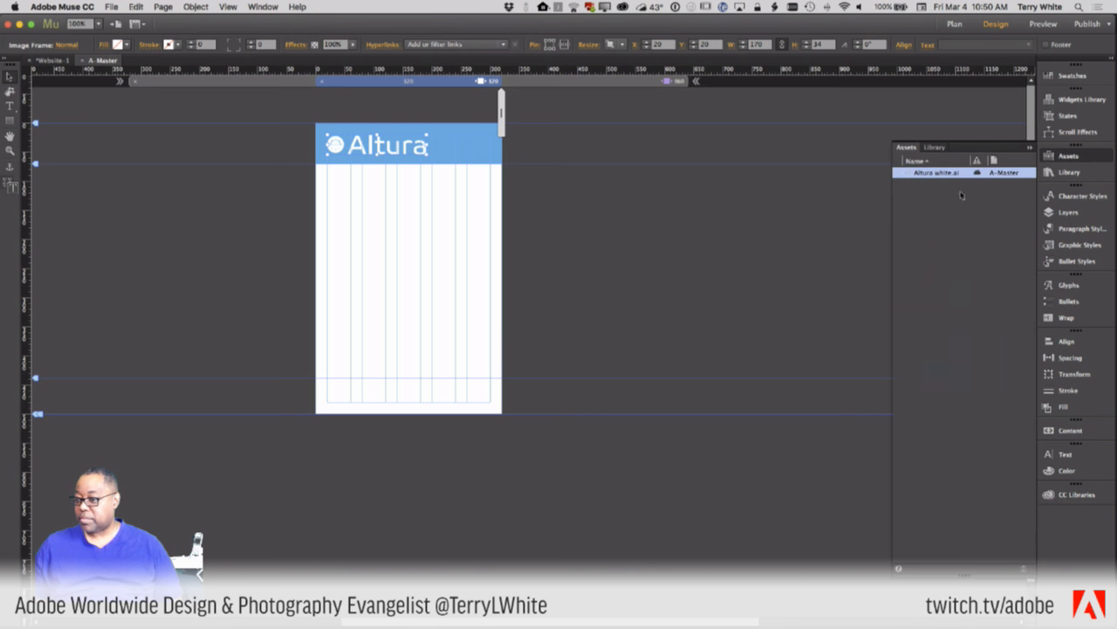
pyautogui.click(1027, 150)
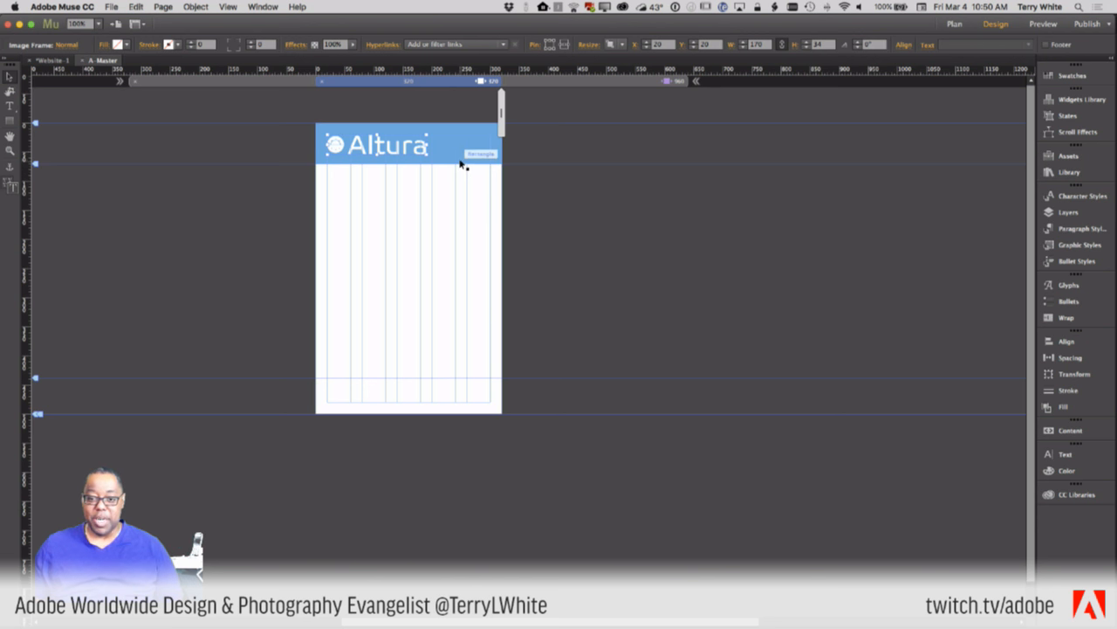
# - Resize the Altura logo to 146×29 px and lower it to Y 25, leaving Resize unchanged
pyautogui.moveTo(428, 153); pyautogui.dragTo(414, 150)
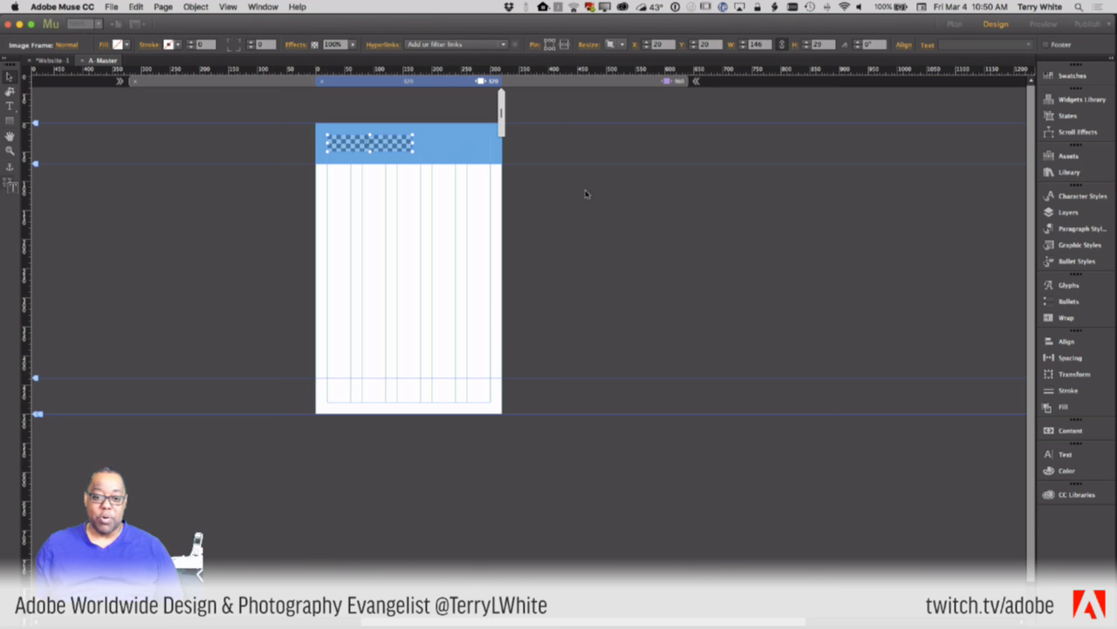
pyautogui.moveTo(380, 148); pyautogui.dragTo(380, 150)
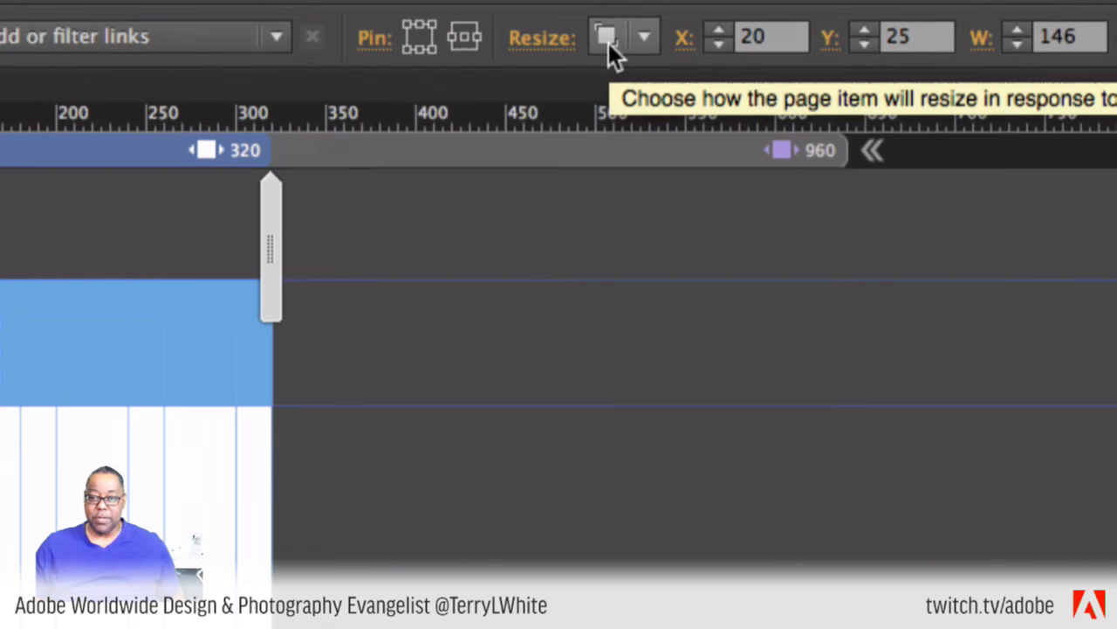
pyautogui.click(612, 46)
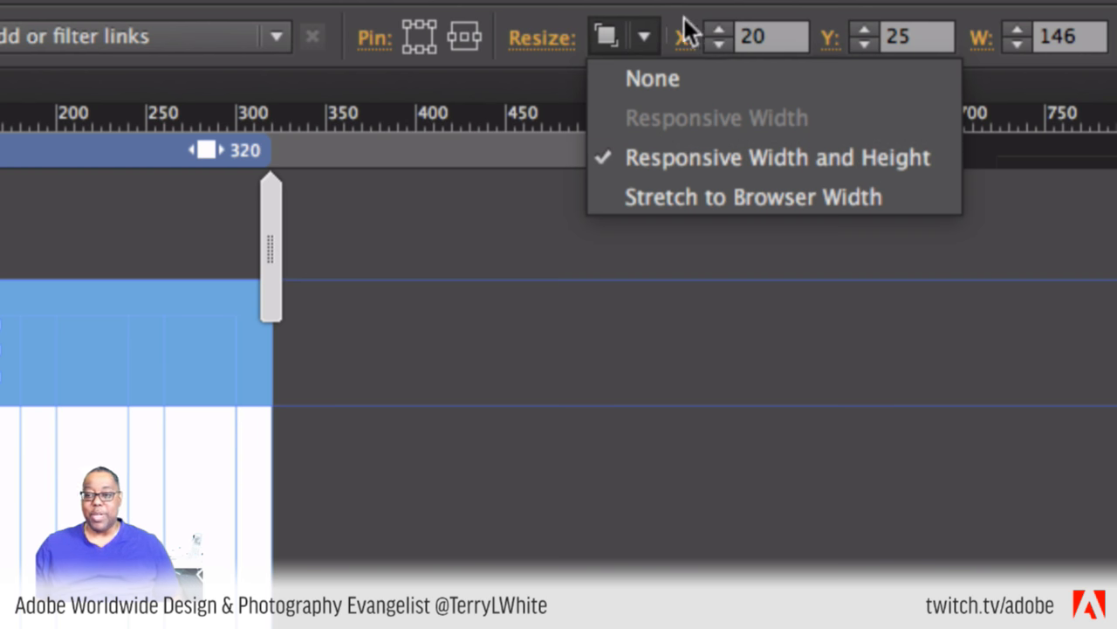
pyautogui.click(638, 37)
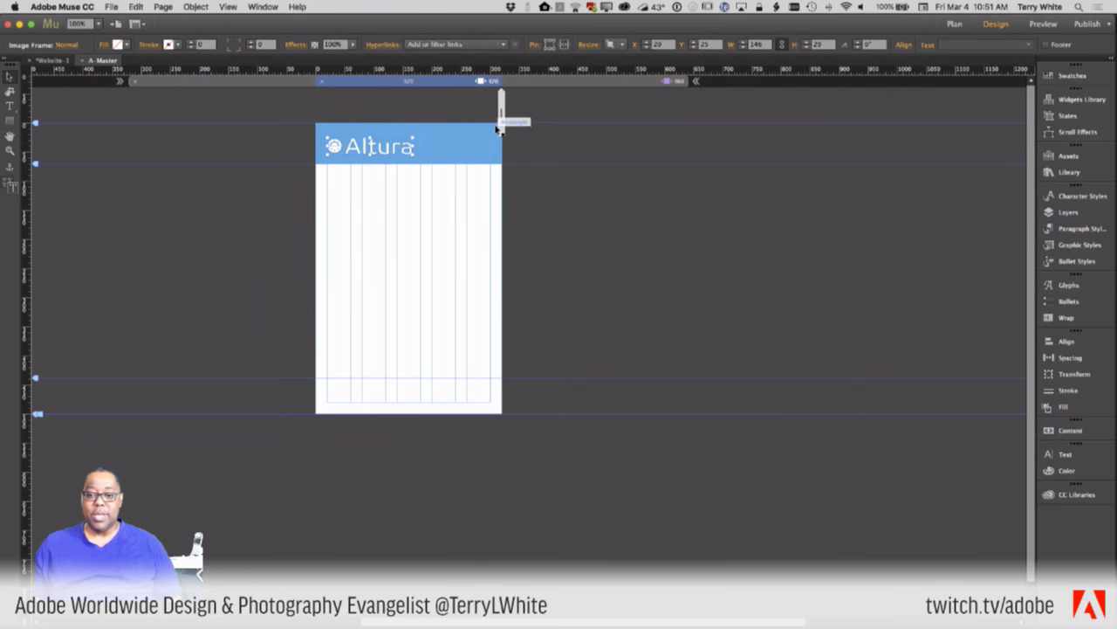
# - Preview a wider layout, then at 320 px set the Altura logo's Resize option to None
pyautogui.moveTo(502, 120); pyautogui.dragTo(689, 162)
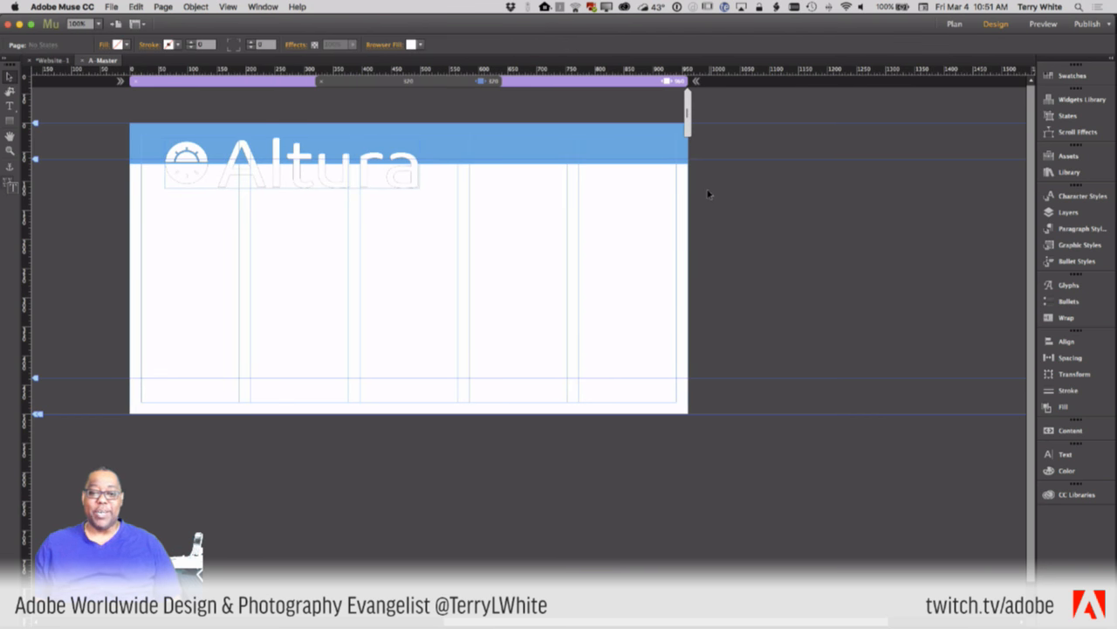
pyautogui.click(438, 82)
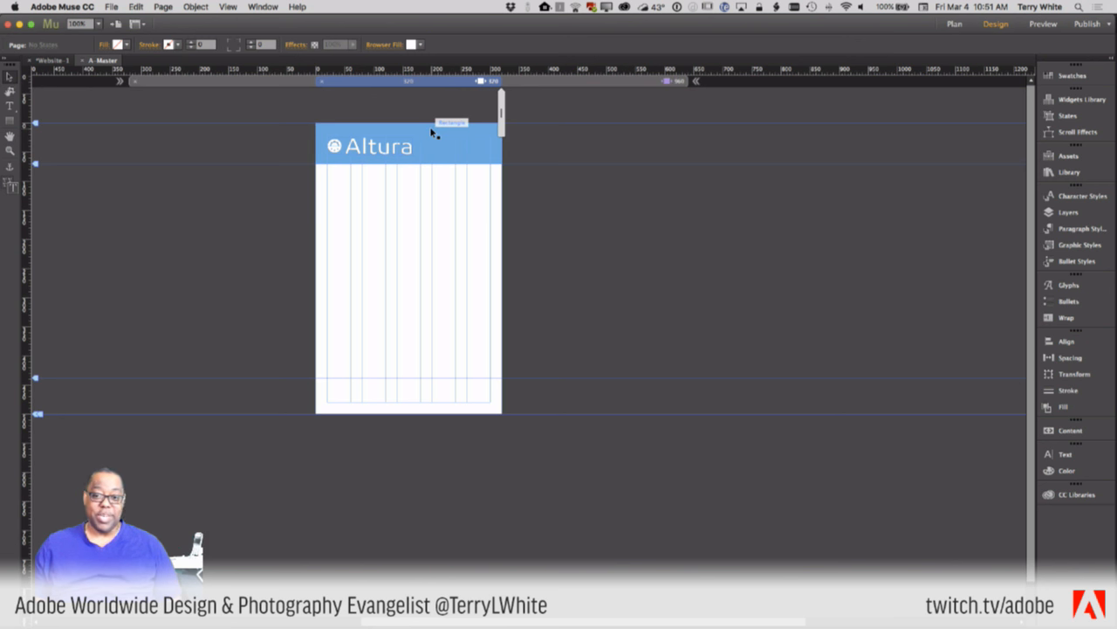
pyautogui.click(384, 153)
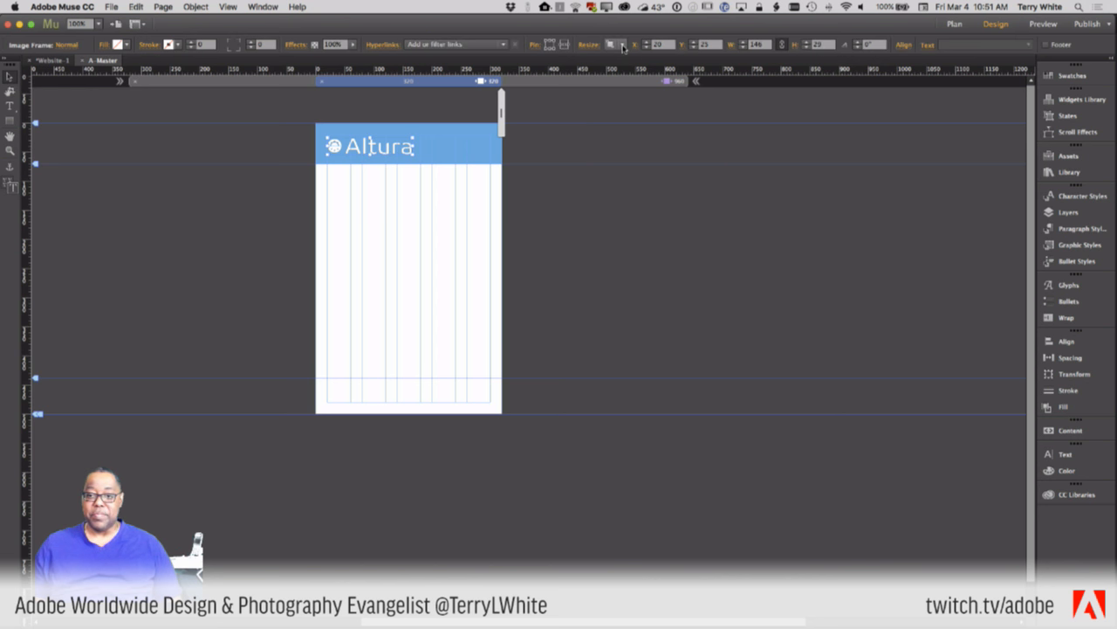
pyautogui.click(616, 45)
pyautogui.click(626, 57)
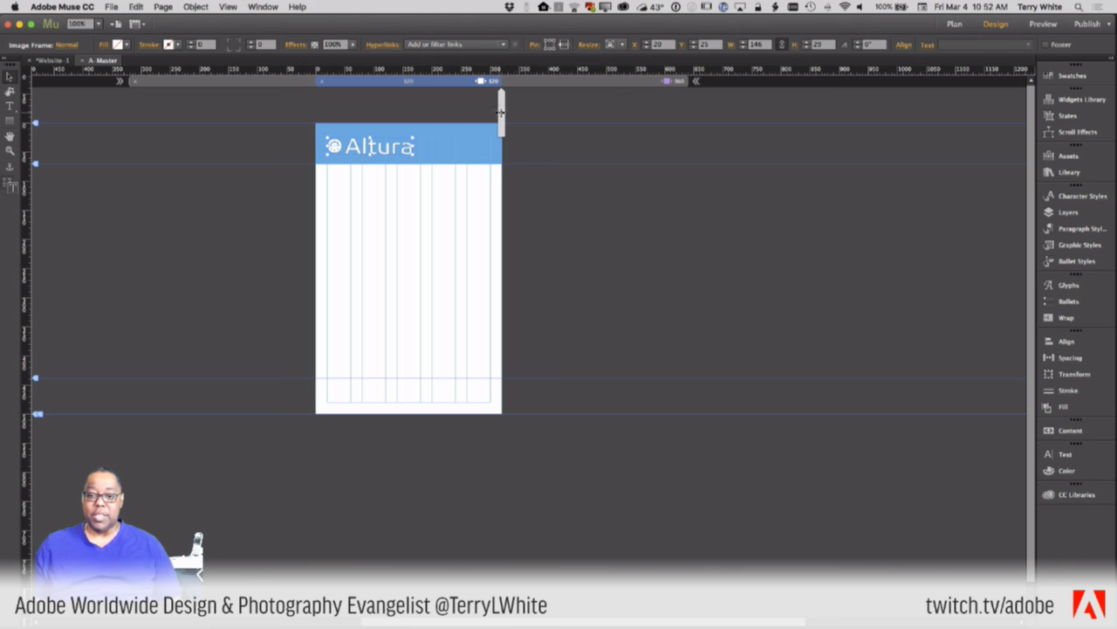
# - Preview the page at 960 px, then review the logo's resize options back at 320 px
pyautogui.moveTo(500, 112); pyautogui.dragTo(527, 131)
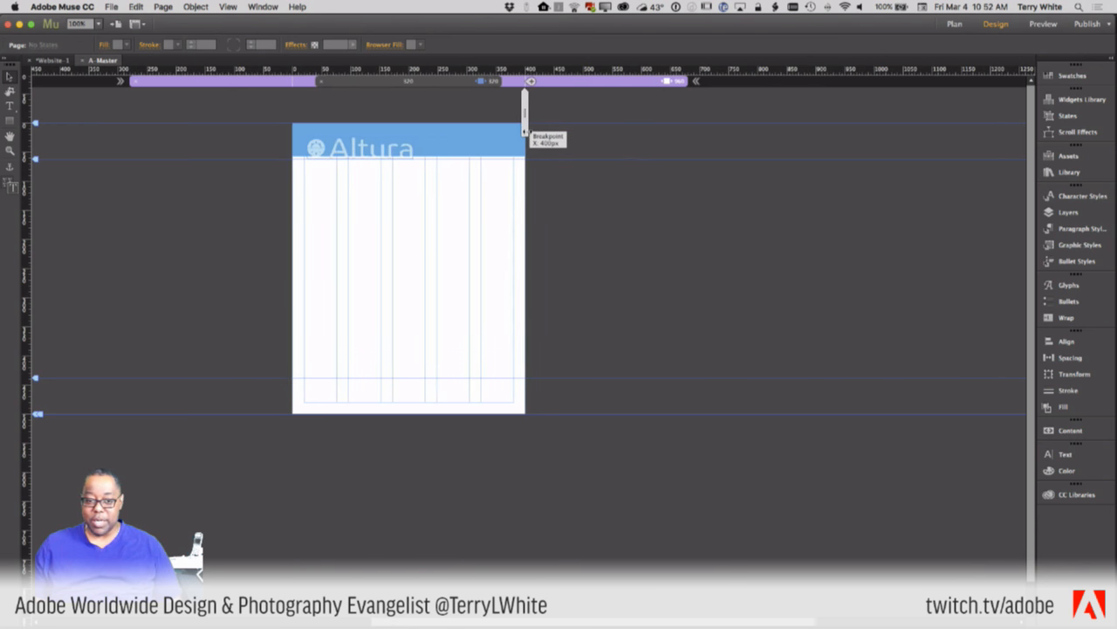
pyautogui.click(456, 132)
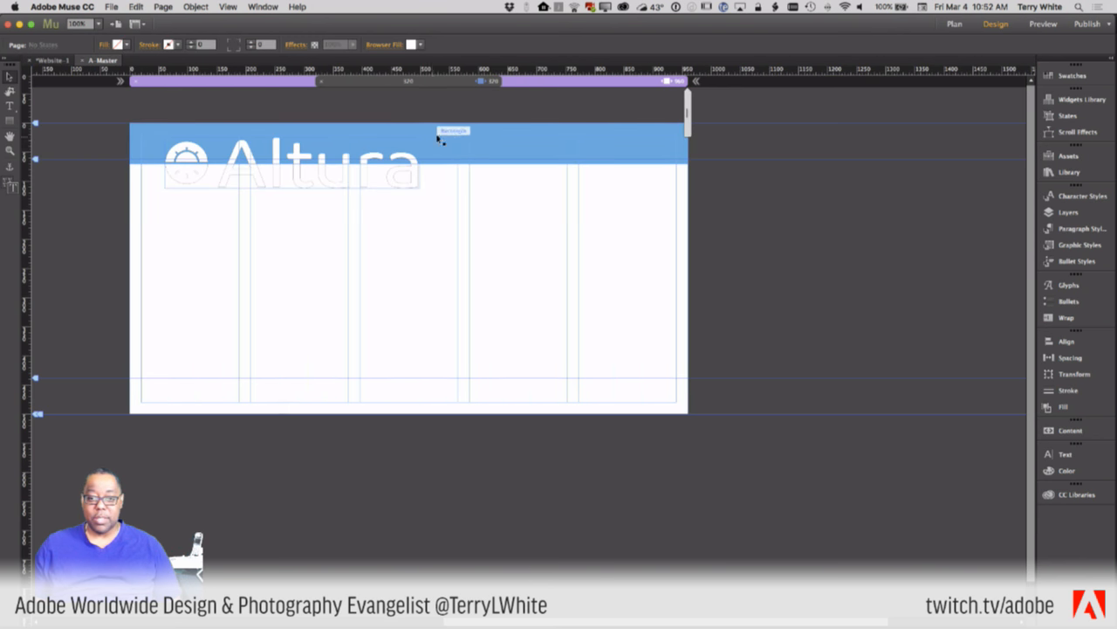
pyautogui.click(461, 80)
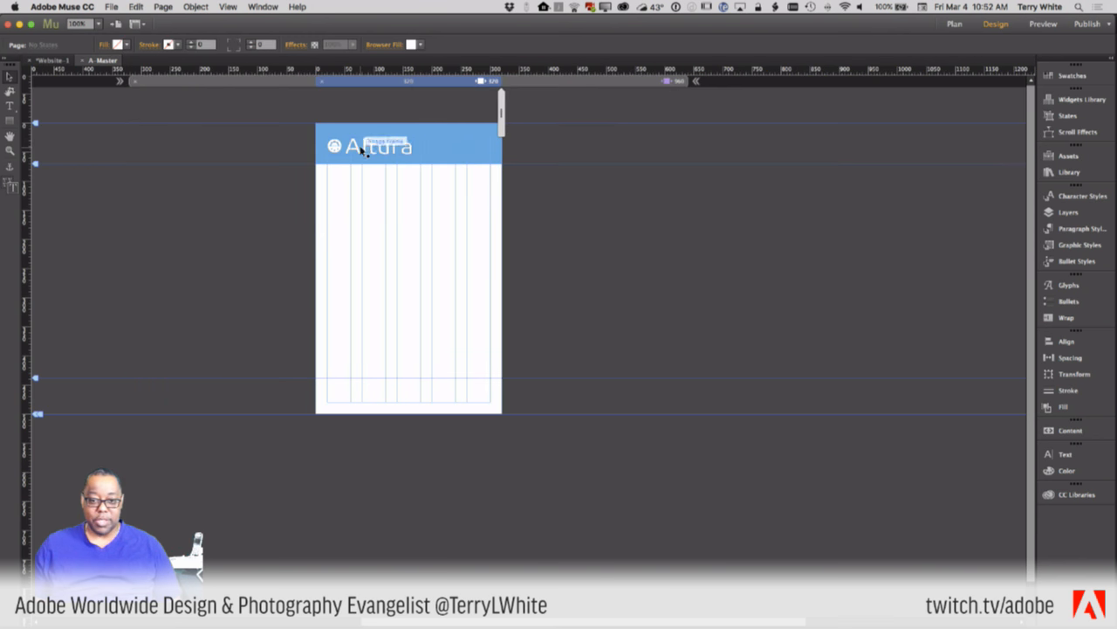
pyautogui.click(363, 150)
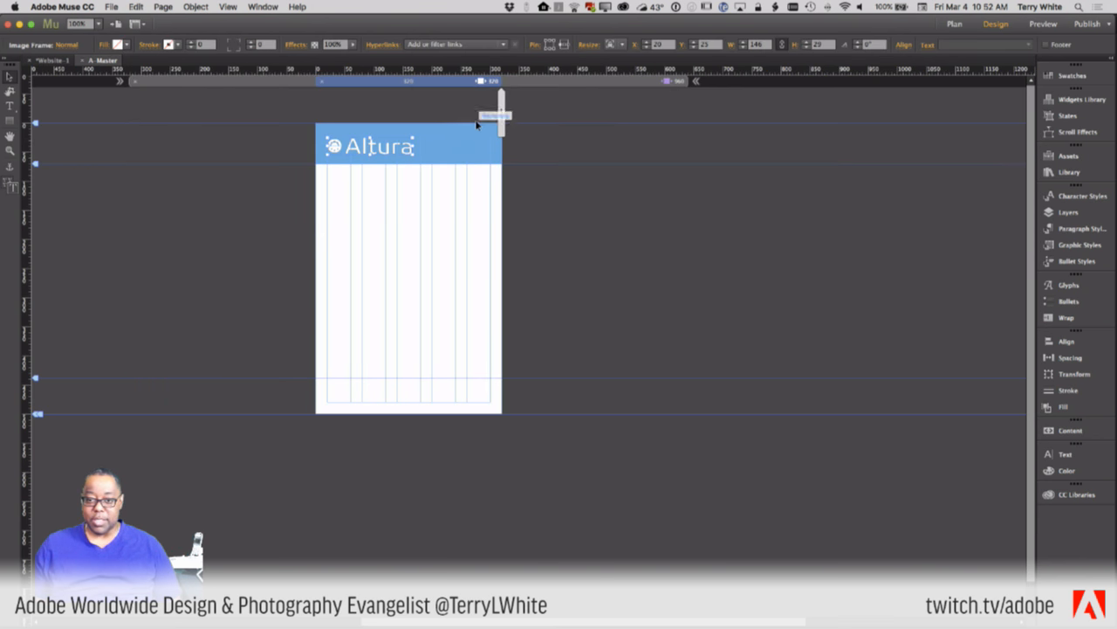
pyautogui.click(622, 44)
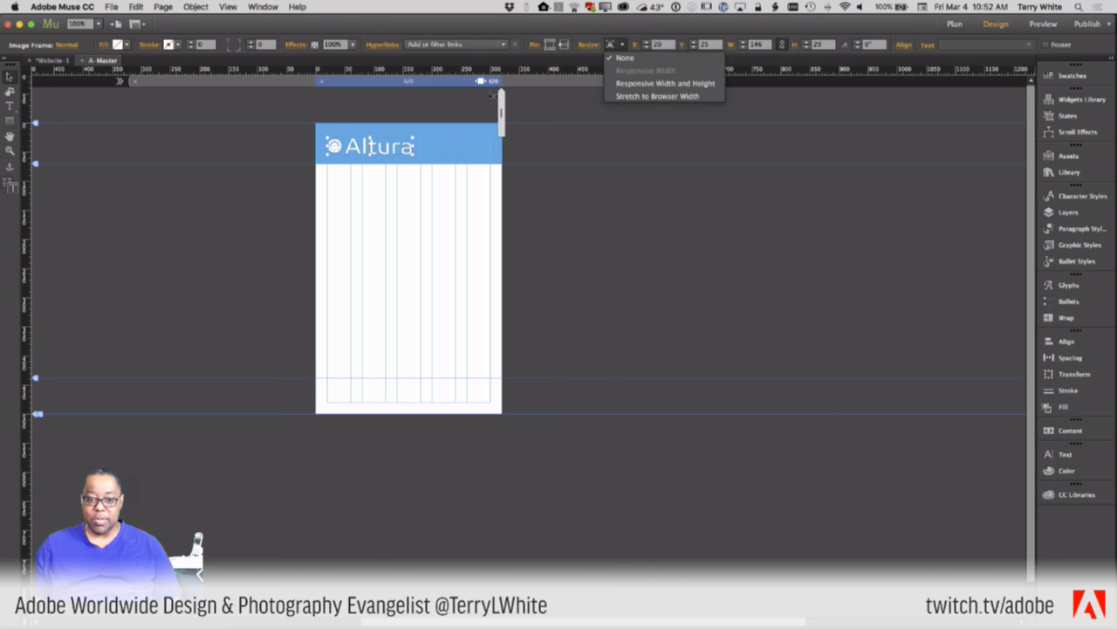
pyautogui.click(548, 45)
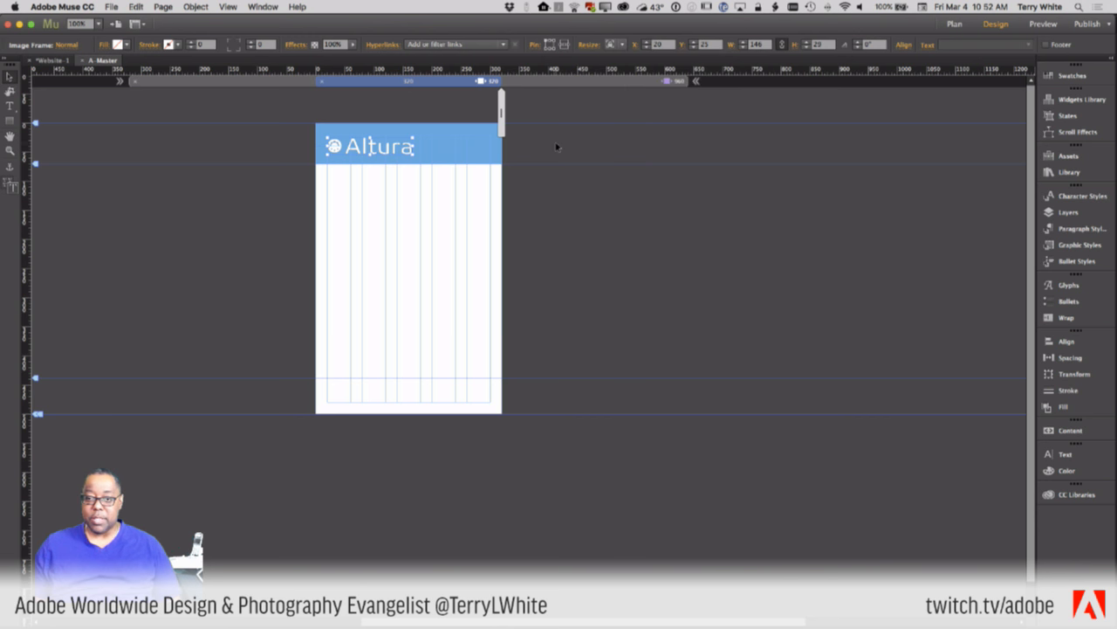
pyautogui.click(514, 104)
# - Preview a wider width, then at 320 px move the Altura logo up from Y 25 to Y 13
pyautogui.moveTo(501, 106)
pyautogui.mouseDown()
pyautogui.moveTo(699, 110)
pyautogui.moveTo(540, 109)
pyautogui.mouseUp()
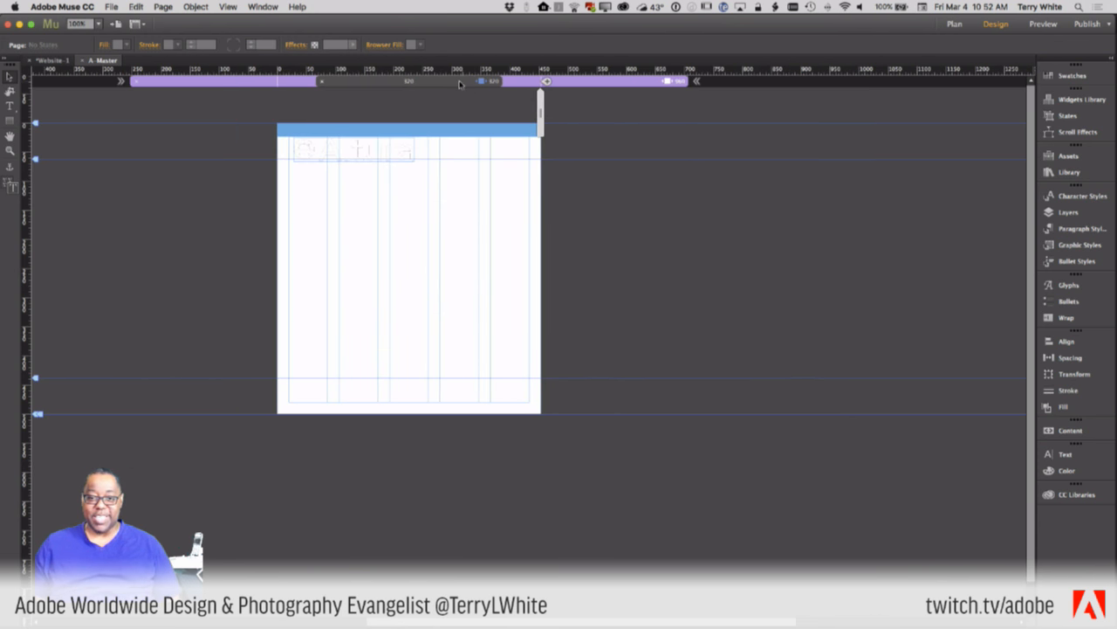
pyautogui.click(454, 83)
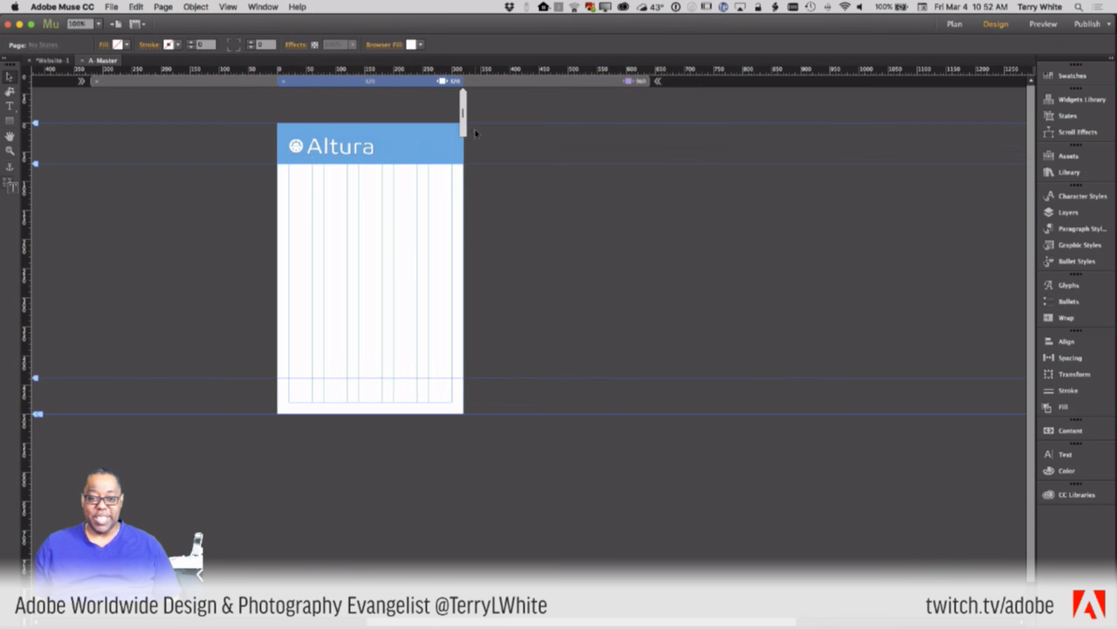
pyautogui.click(342, 150)
pyautogui.moveTo(342, 150); pyautogui.dragTo(343, 143)
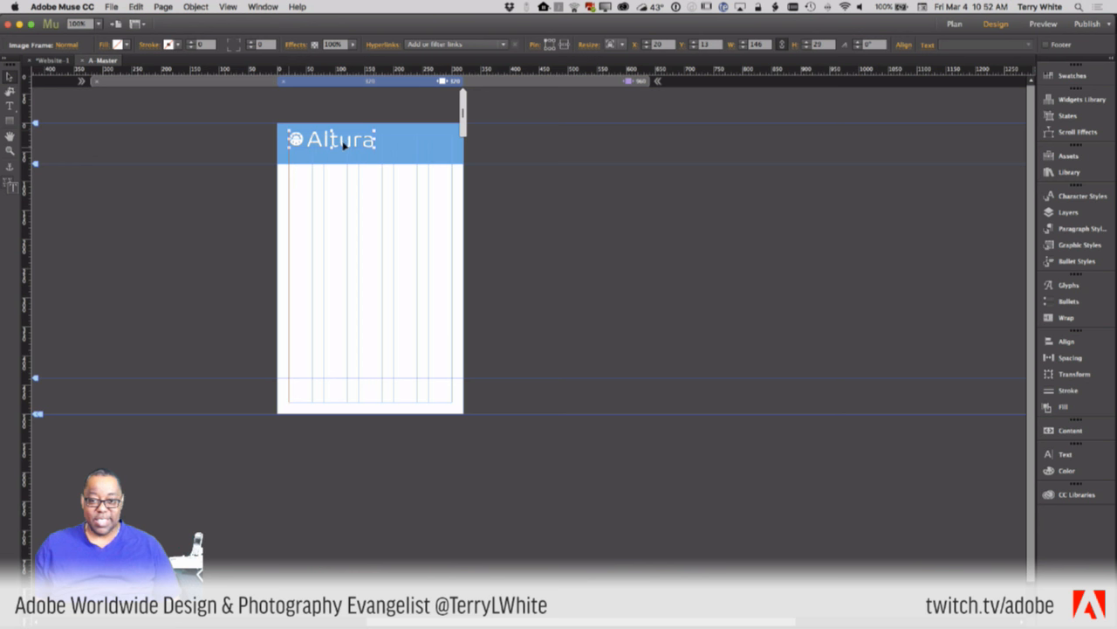
pyautogui.click(621, 44)
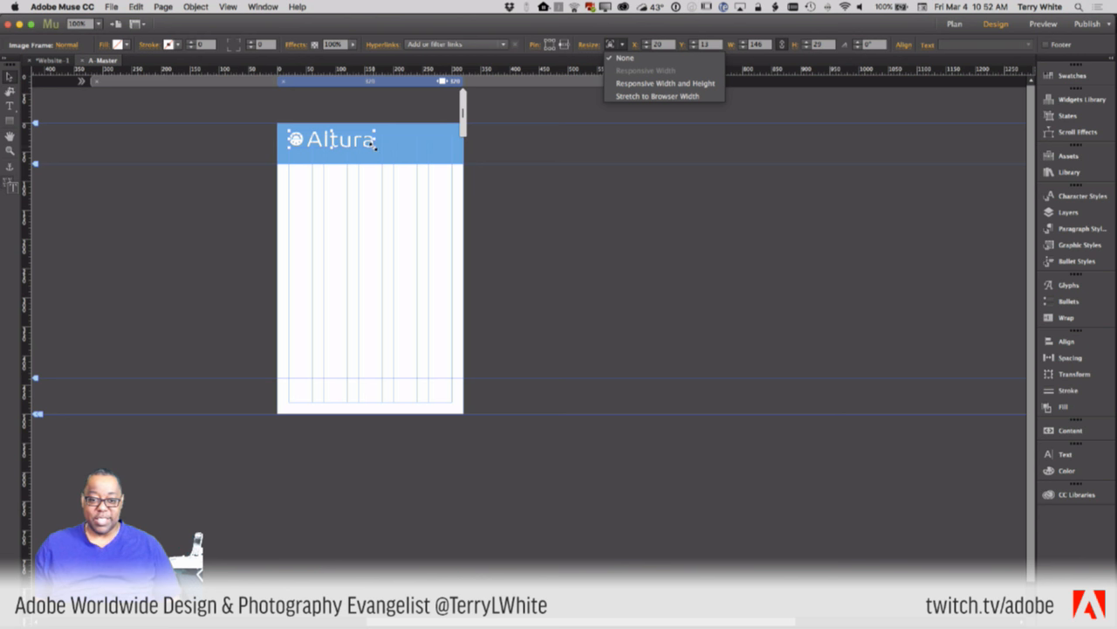
pyautogui.click(394, 159)
# - Reselect the logo and widen the page to desktop width, about 960 px
pyautogui.click(413, 161)
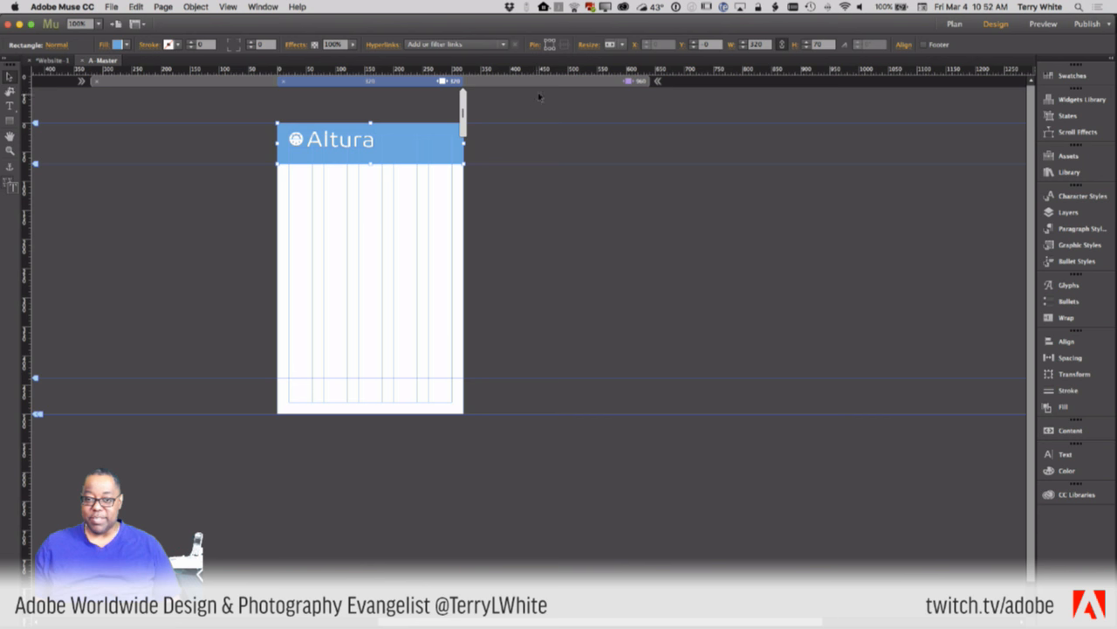
pyautogui.click(358, 138)
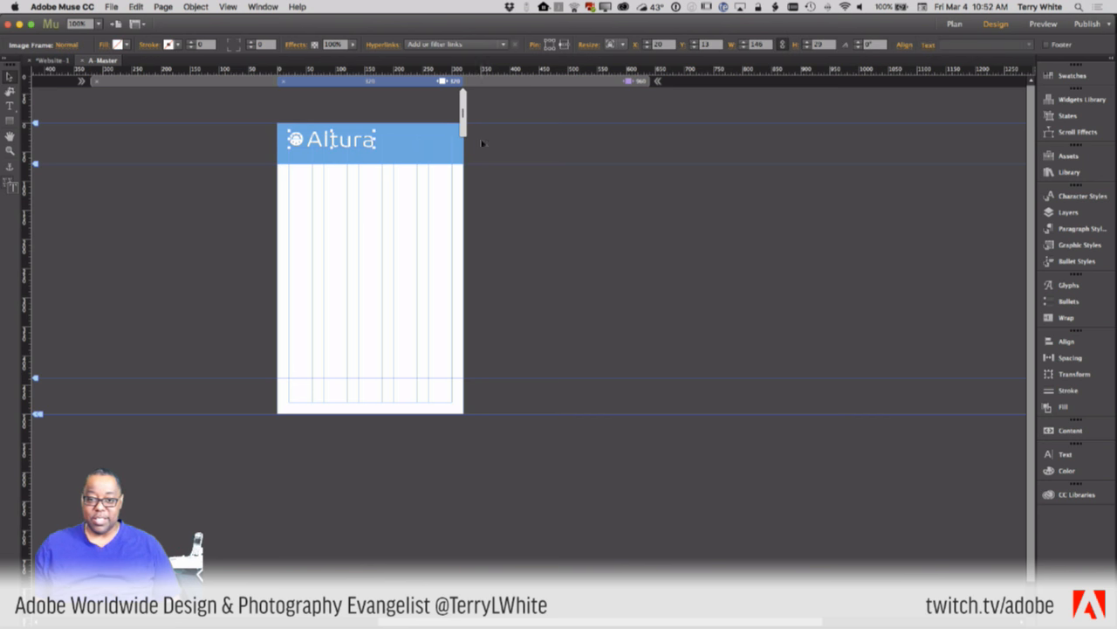
pyautogui.moveTo(462, 111); pyautogui.dragTo(648, 119)
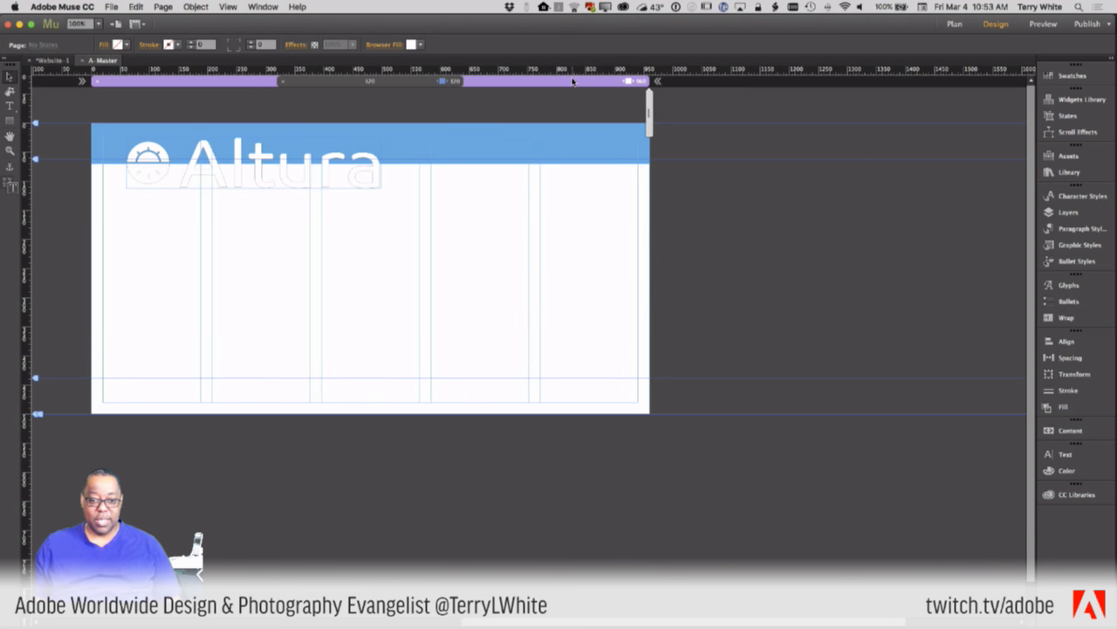
# - Drag the oversized logo's corner to W 140, H 28, then switch to the 320 px breakpoint
pyautogui.click(225, 175)
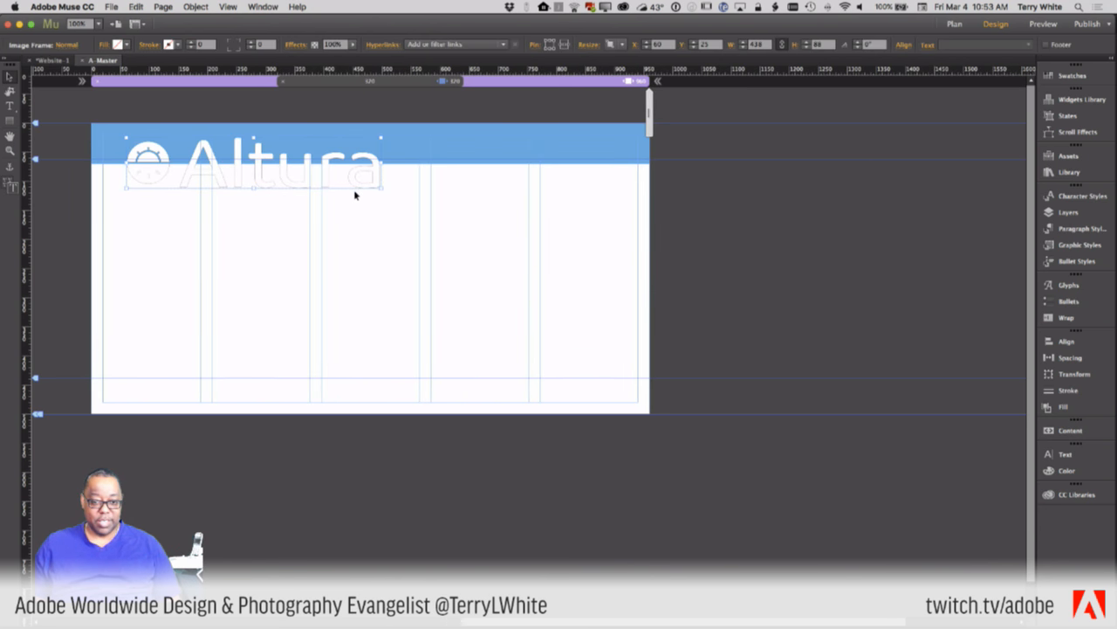
pyautogui.moveTo(380, 185); pyautogui.dragTo(160, 142)
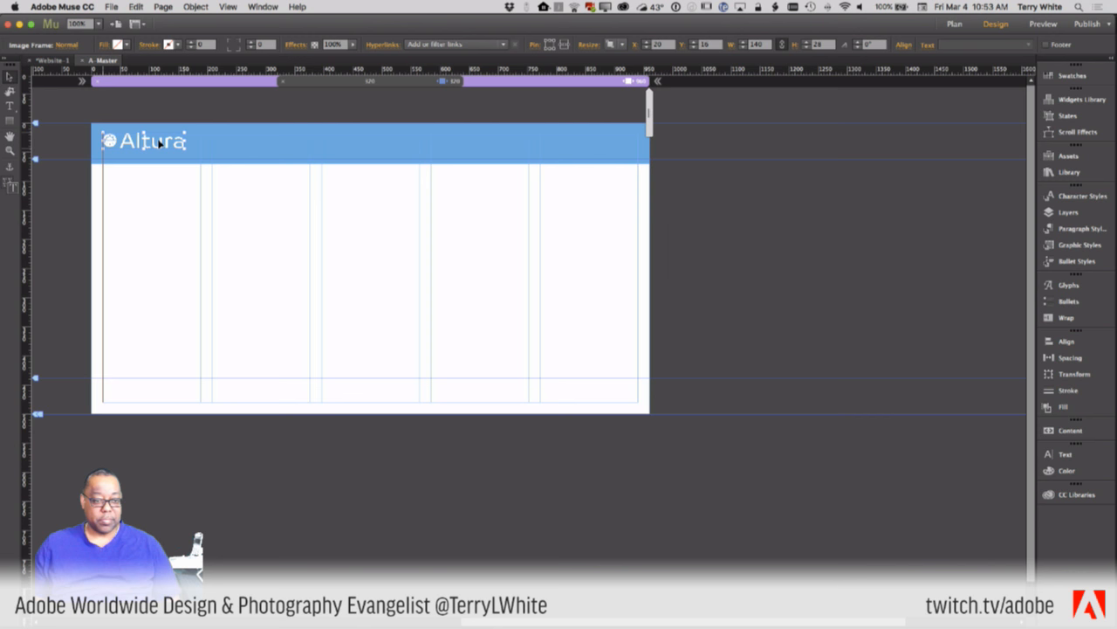
pyautogui.click(420, 82)
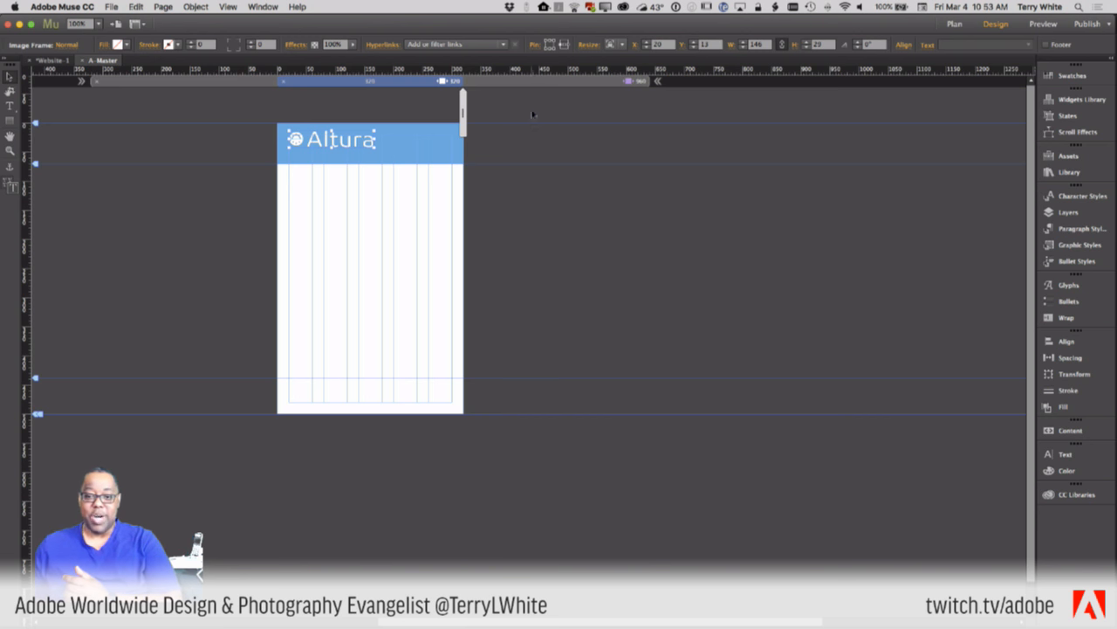
# - On the 960-px layout, set the Altura logo's Resize option to None so it stays 140×28 px
pyautogui.click(543, 80)
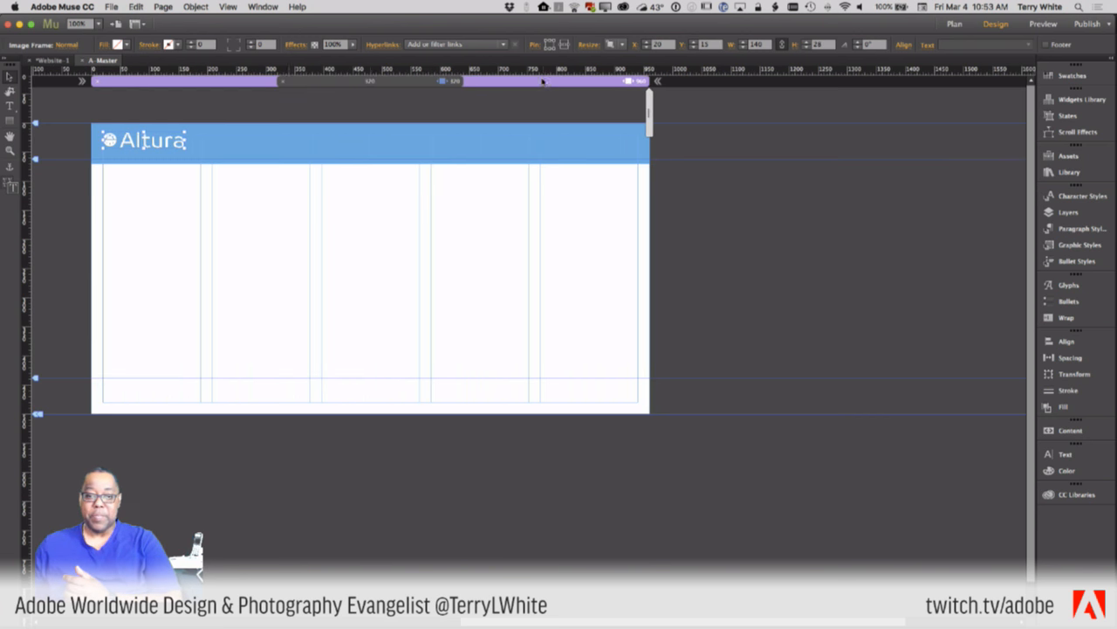
pyautogui.click(612, 49)
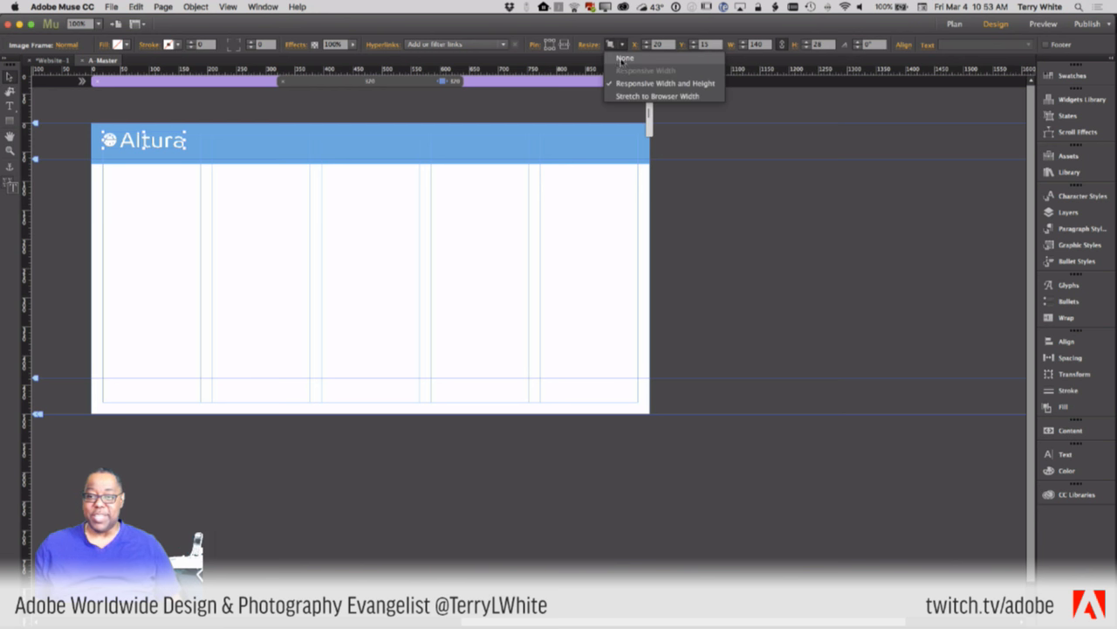
pyautogui.click(621, 62)
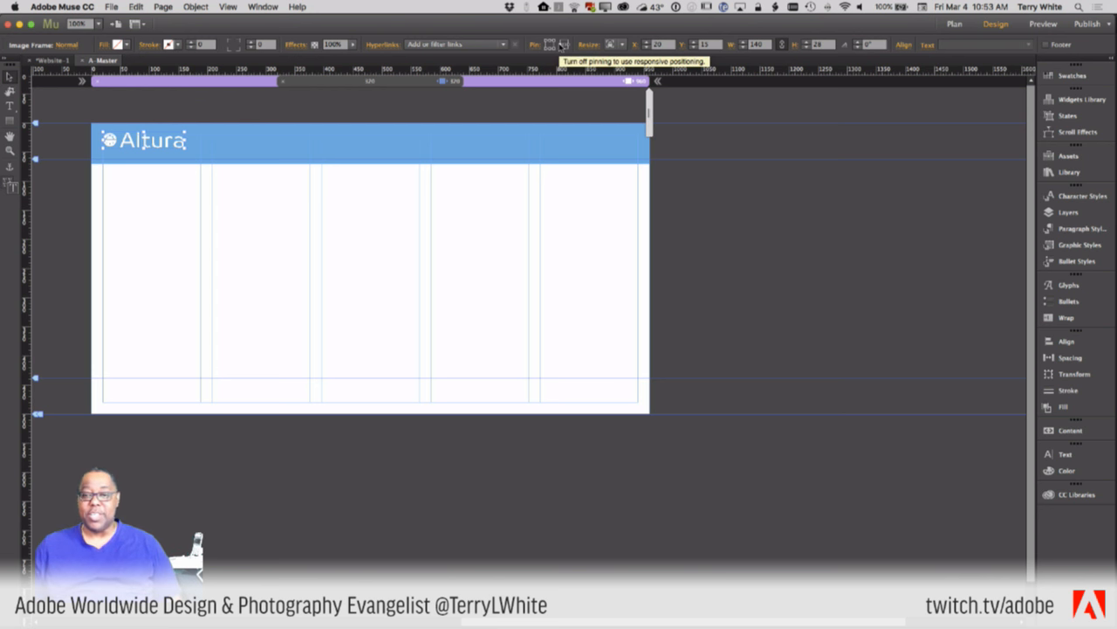
# - Check the blue header bar's resize setting, preview it at a narrower width, then go to 320 px
pyautogui.click(587, 139)
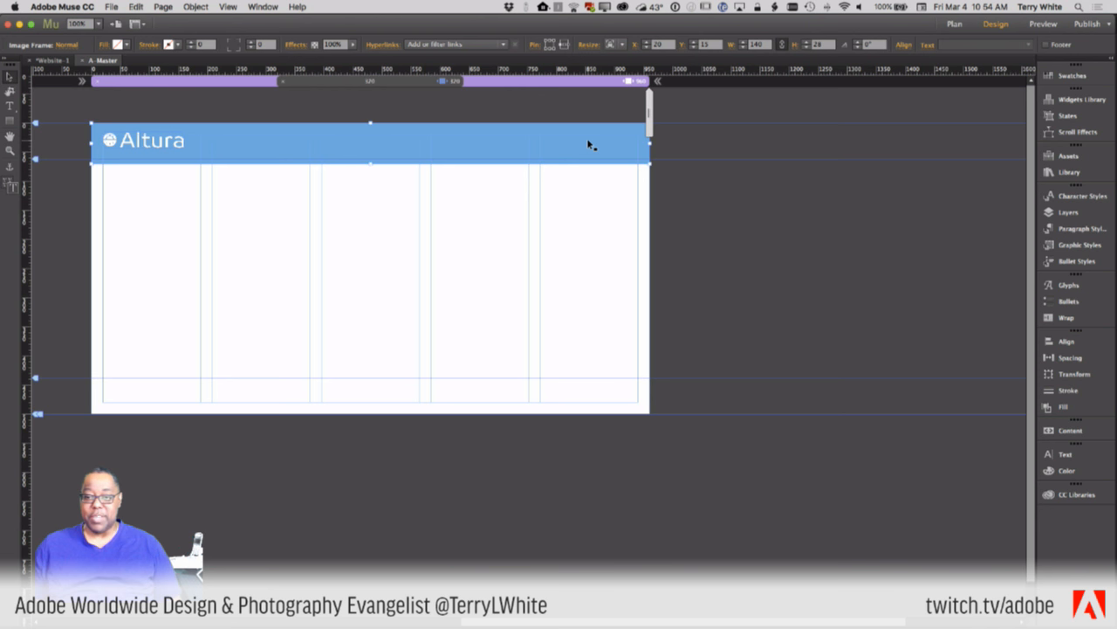
pyautogui.click(609, 44)
pyautogui.click(609, 45)
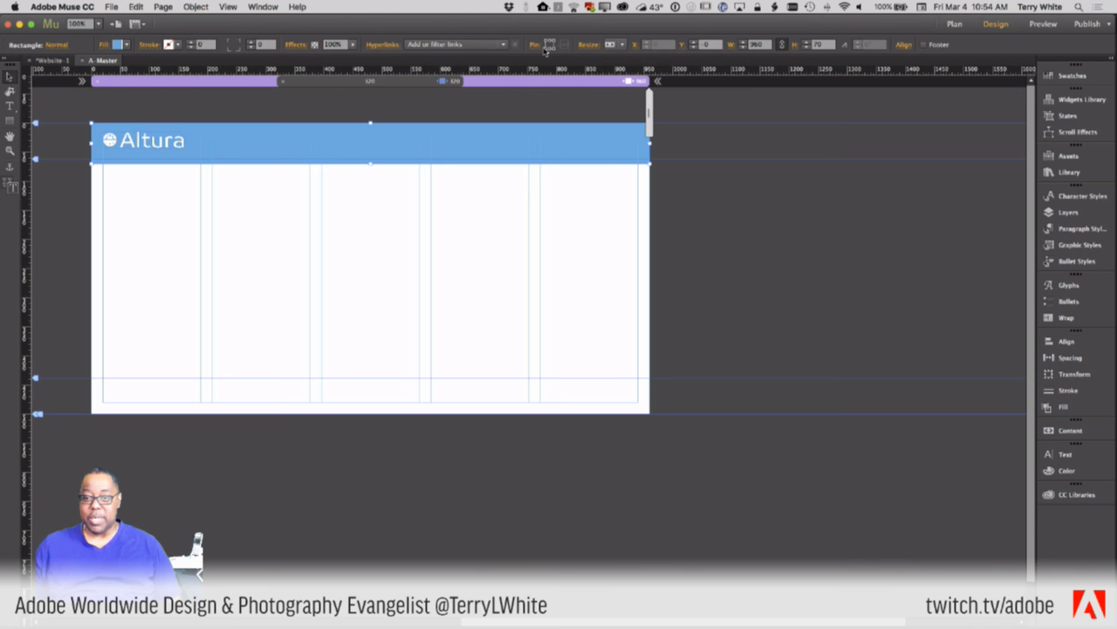
pyautogui.moveTo(650, 127); pyautogui.dragTo(569, 143)
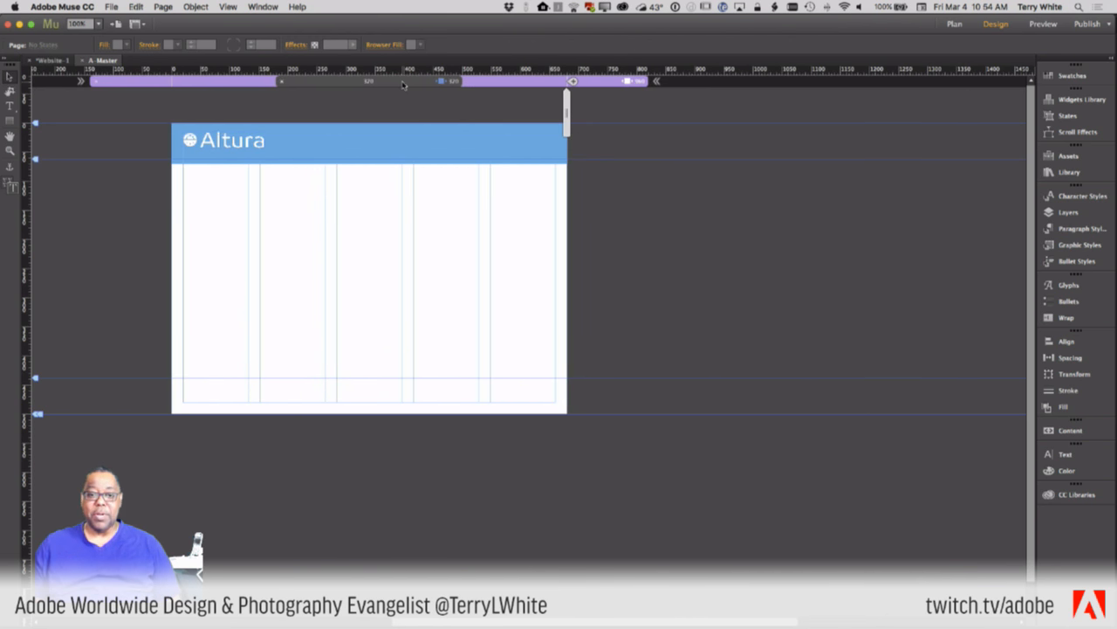
pyautogui.click(404, 84)
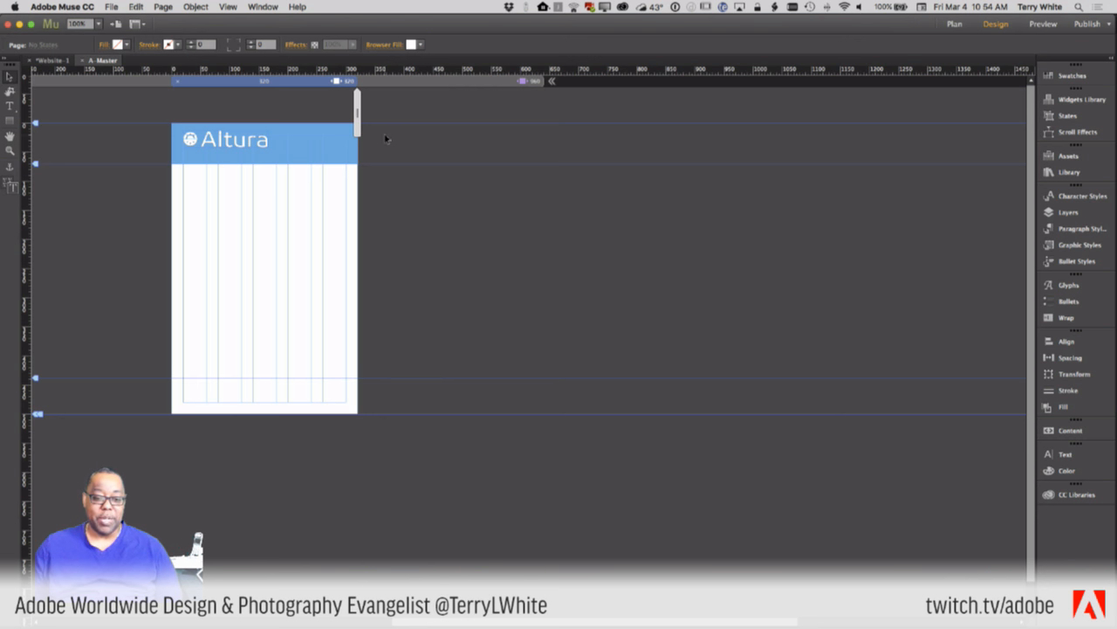
# - Copy the blue header bar down to the page bottom and make the copy a footer item
pyautogui.click(302, 150)
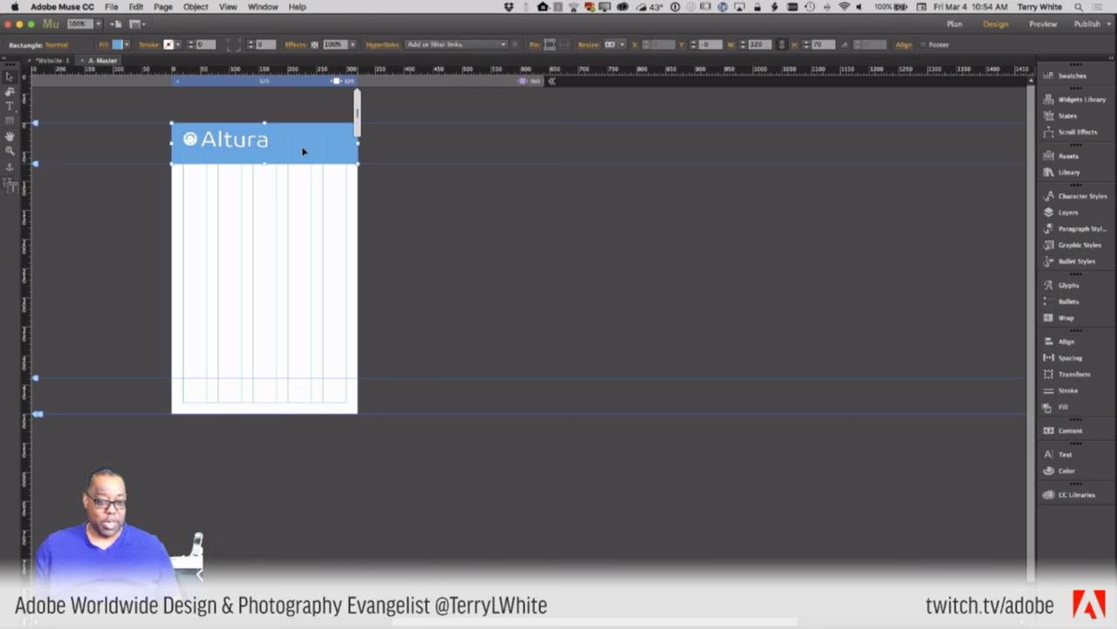
pyautogui.moveTo(302, 151); pyautogui.dragTo(263, 390)
pyautogui.rightClick(279, 412)
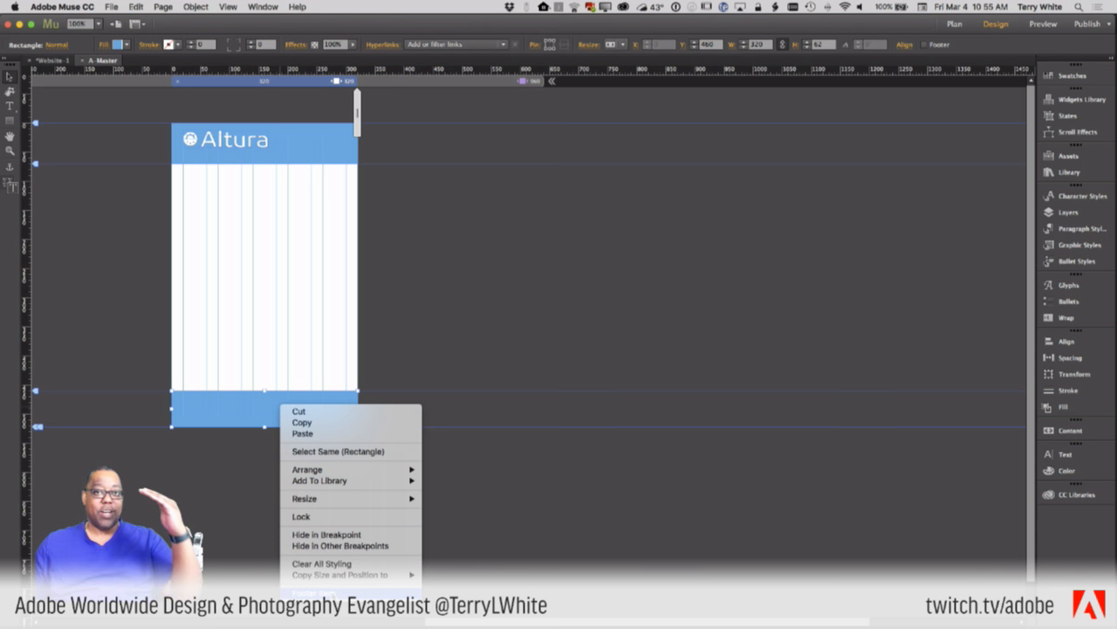
pyautogui.click(331, 593)
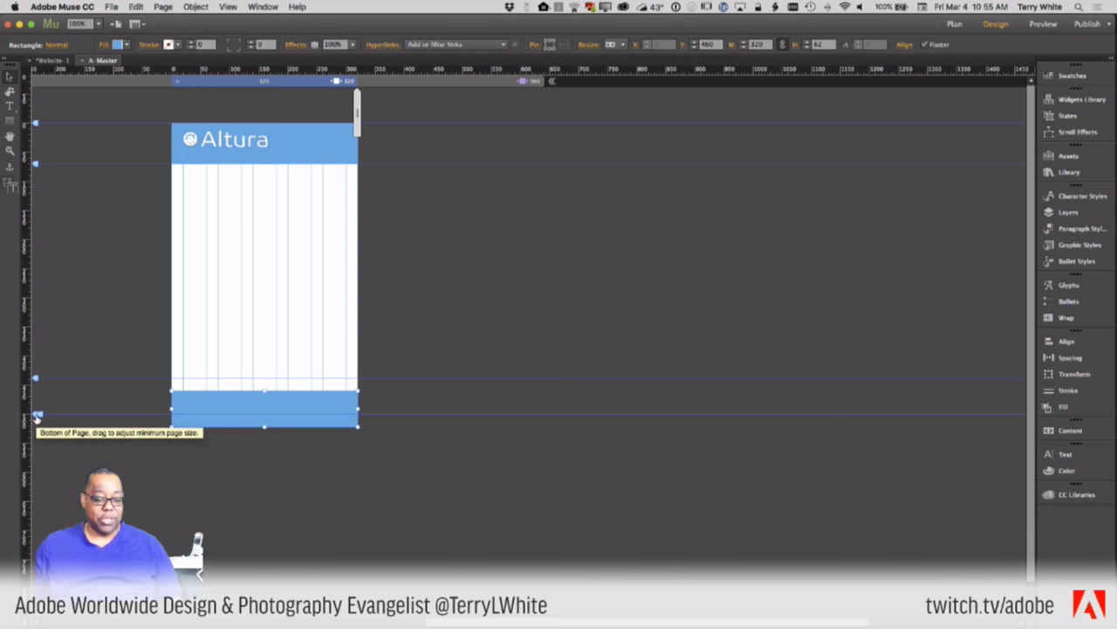
pyautogui.moveTo(191, 410); pyautogui.dragTo(193, 395)
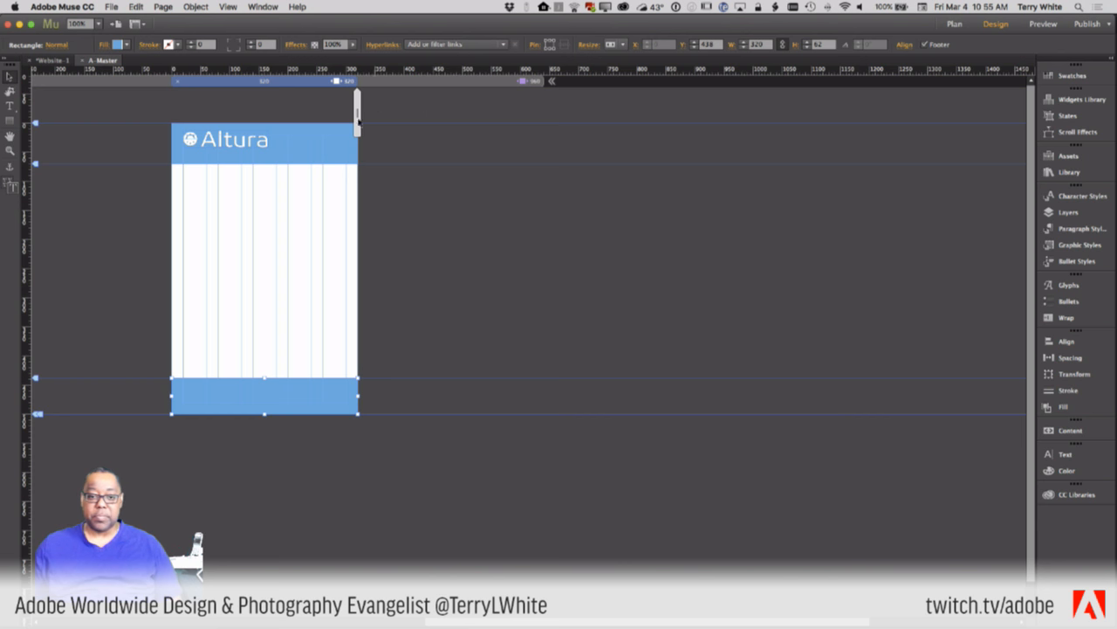
# - Preview the page wider with the footer bar selected, then move to the 960-px layout
pyautogui.moveTo(357, 111)
pyautogui.mouseDown()
pyautogui.moveTo(487, 122)
pyautogui.moveTo(355, 122)
pyautogui.mouseUp()
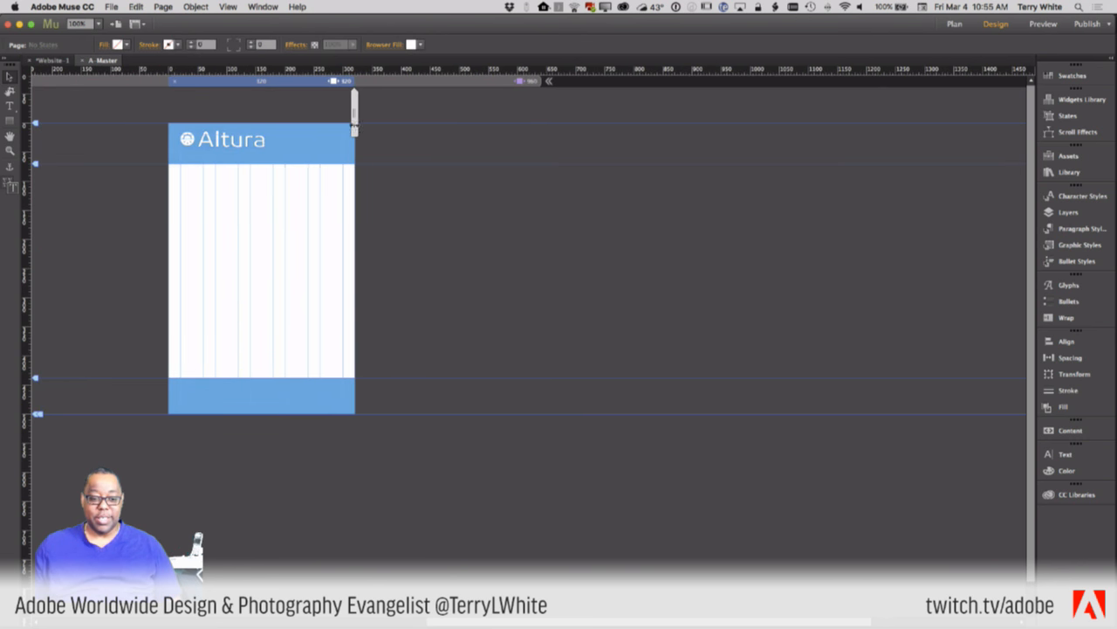
pyautogui.click(302, 388)
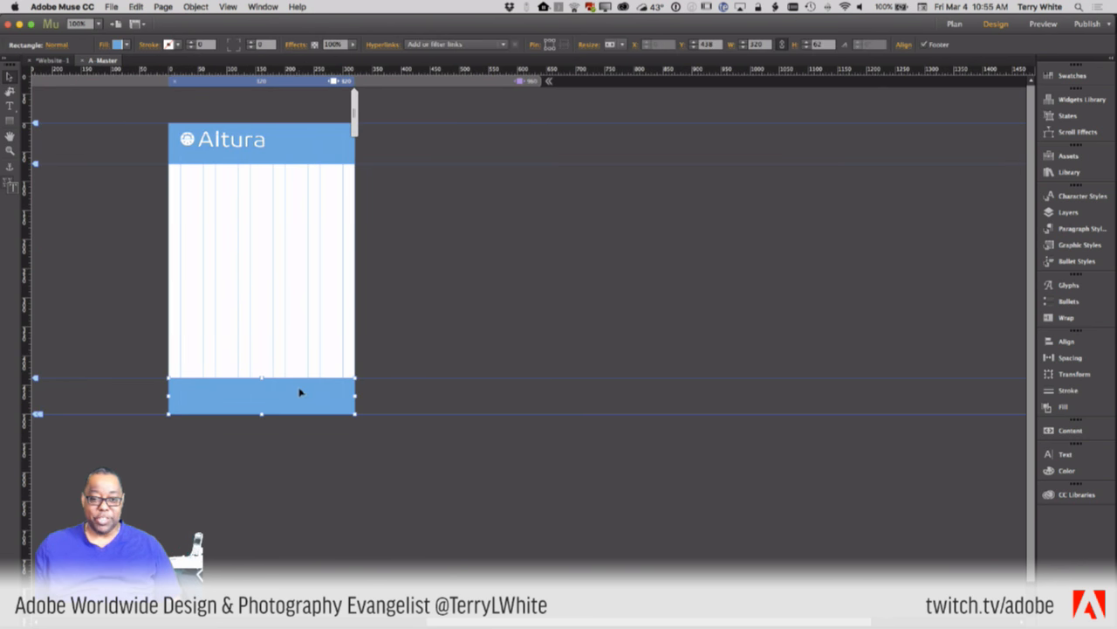
pyautogui.click(487, 82)
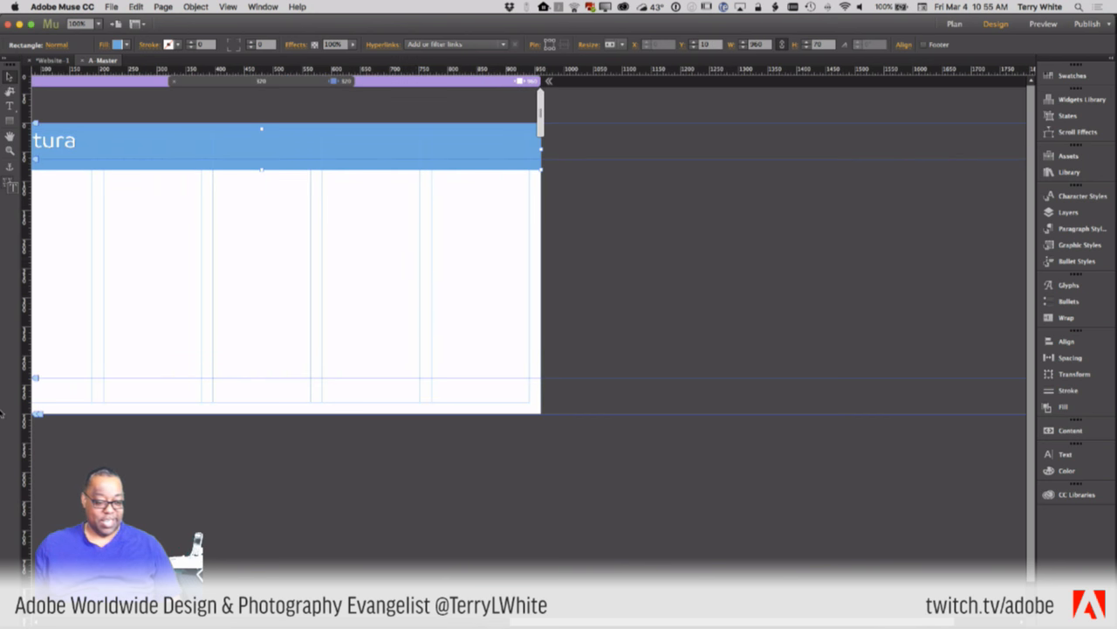
pyautogui.moveTo(37, 417); pyautogui.dragTo(28, 362)
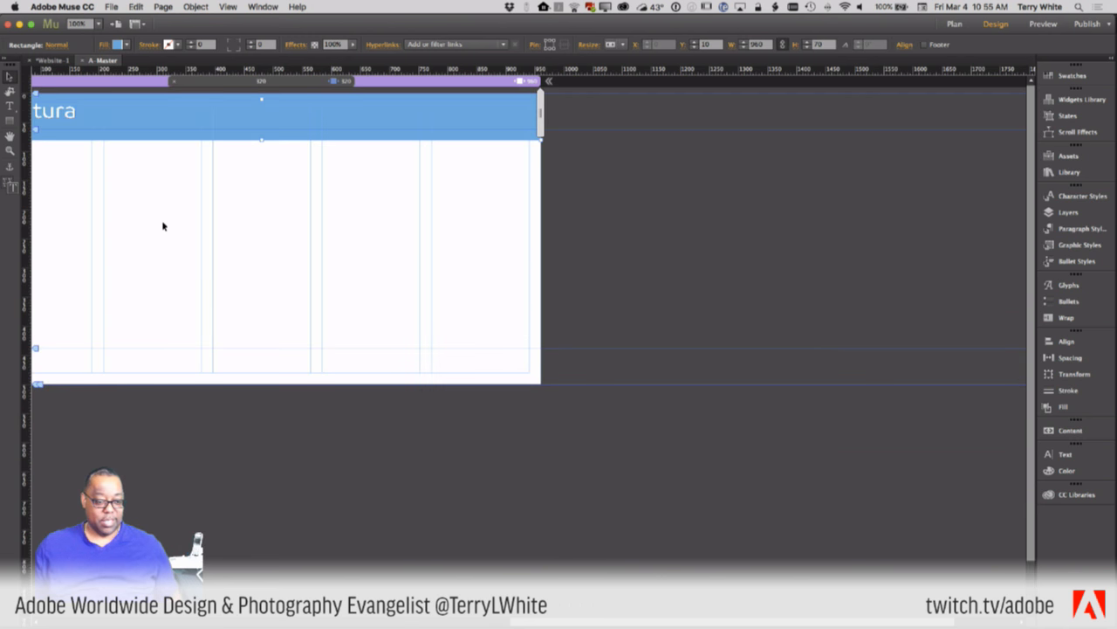
pyautogui.hscroll(-5, 163, 226)
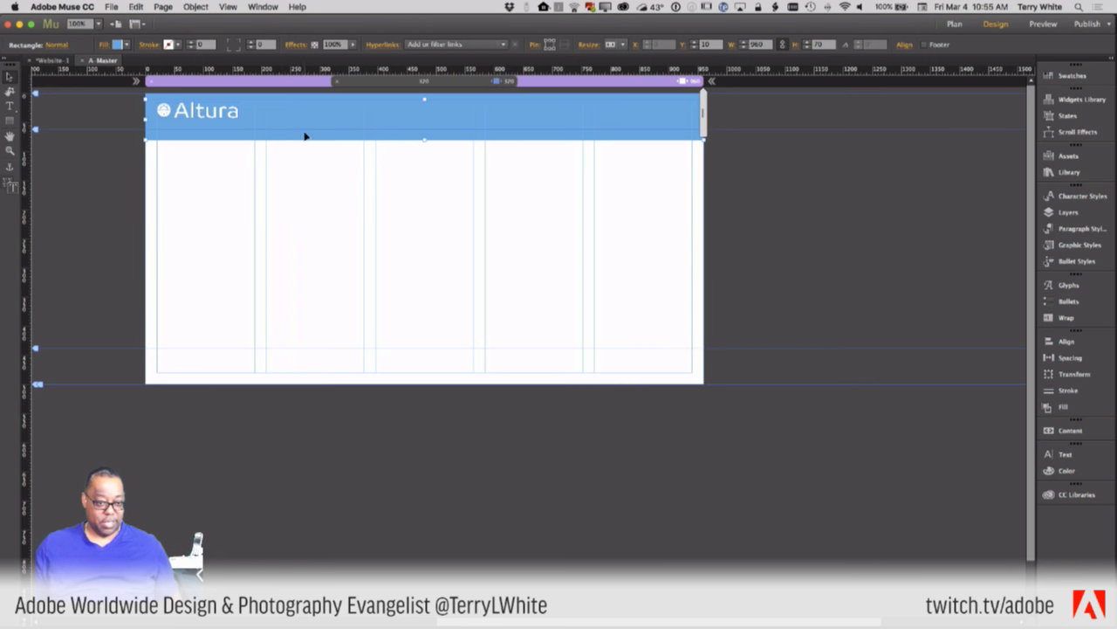
pyautogui.press('super+a')
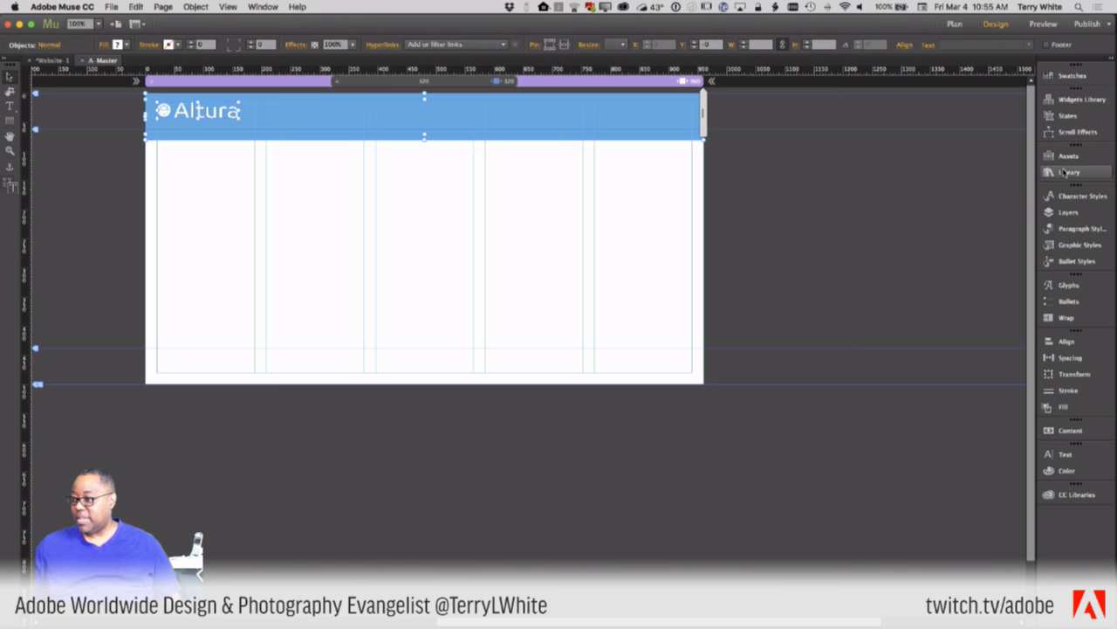
# - In Layer 1, toggle both Rectangles' visibility to find the hidden bar, then drag it to Y 415
pyautogui.click(1056, 214)
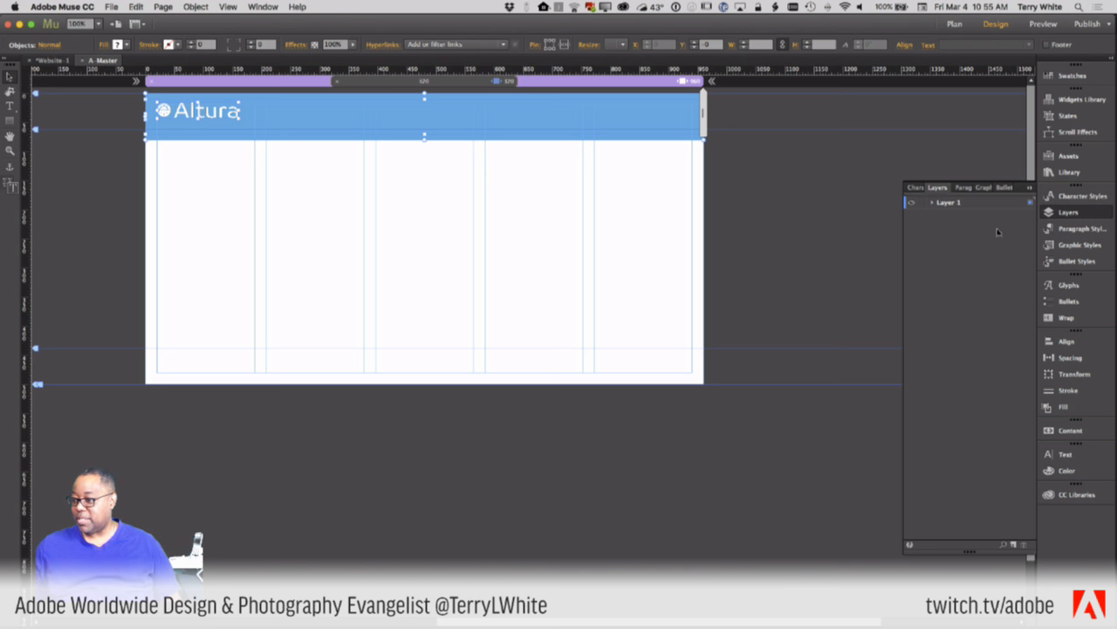
pyautogui.click(932, 204)
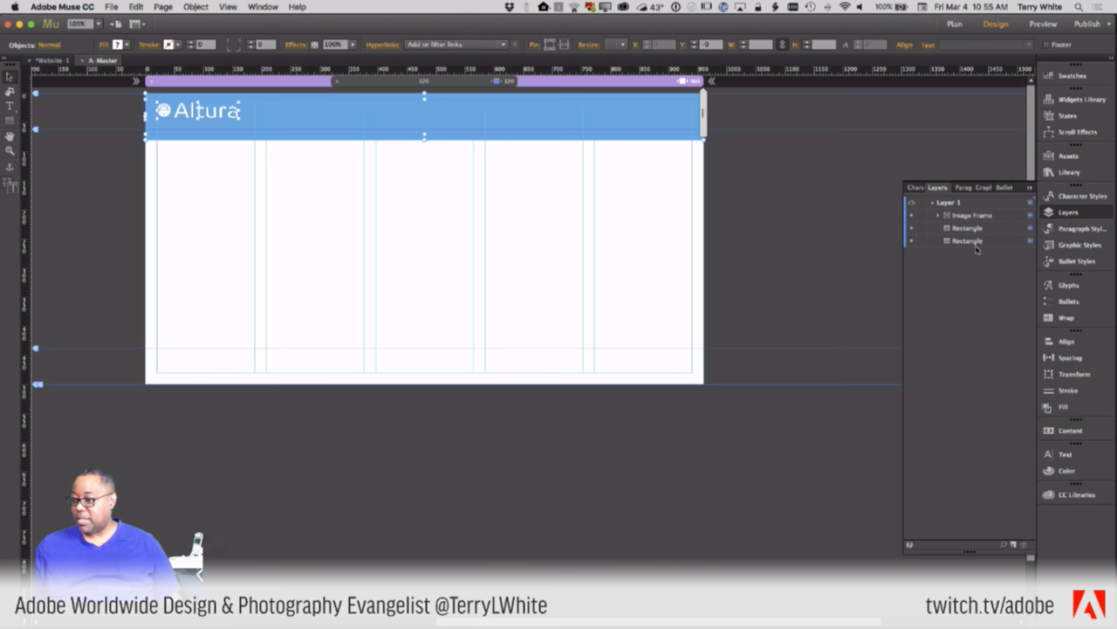
pyautogui.click(912, 242)
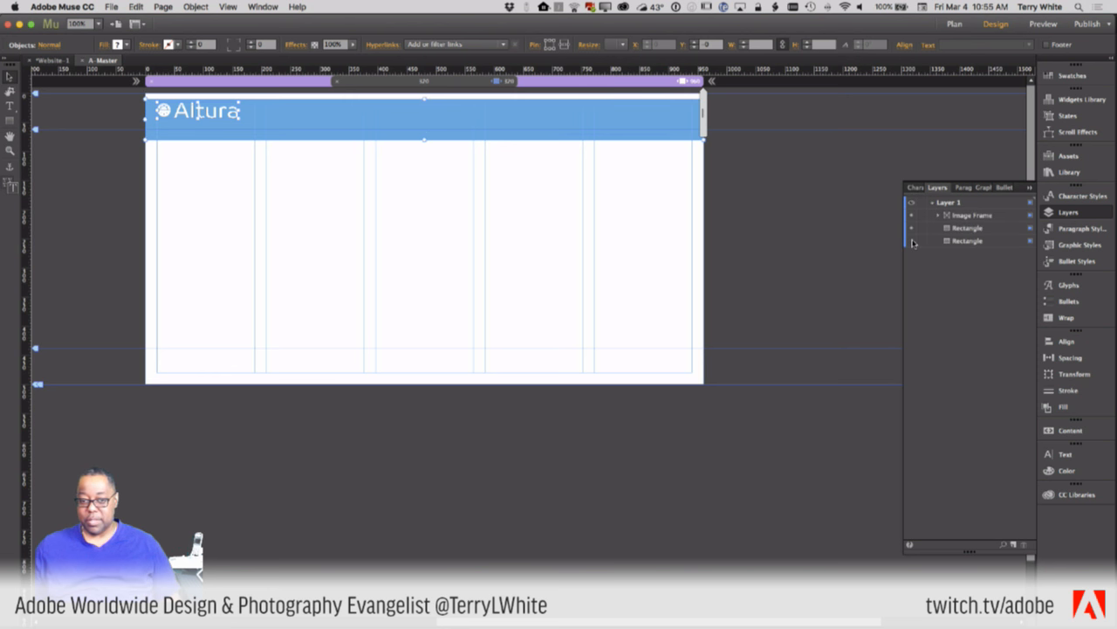
pyautogui.click(913, 241)
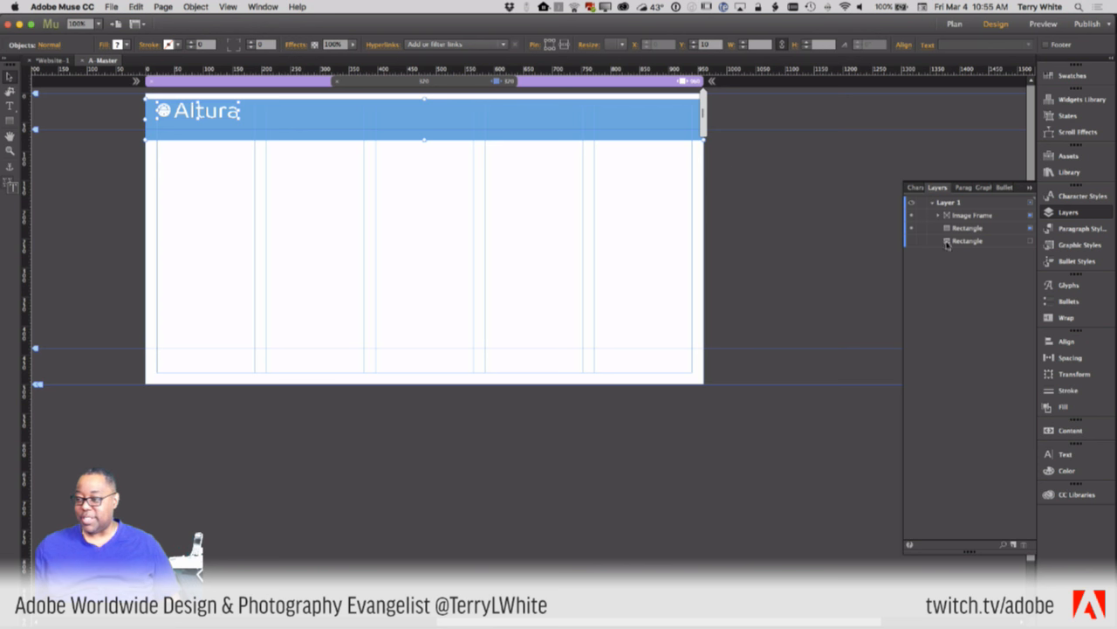
pyautogui.click(911, 242)
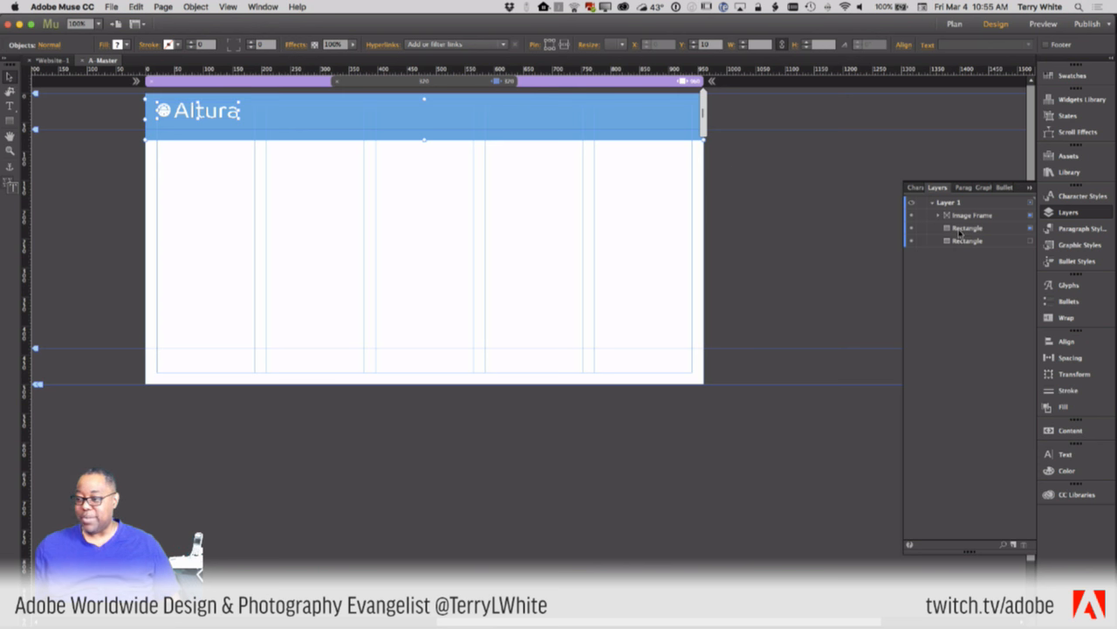
pyautogui.click(911, 230)
pyautogui.click(910, 229)
pyautogui.click(910, 230)
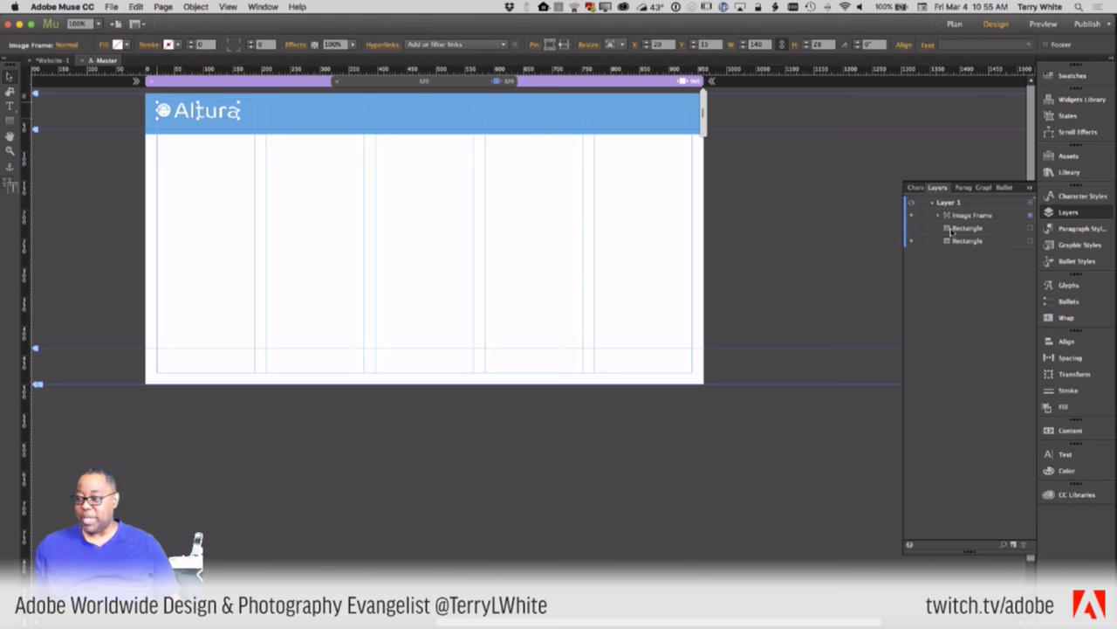
pyautogui.click(911, 229)
pyautogui.moveTo(565, 121); pyautogui.dragTo(548, 350)
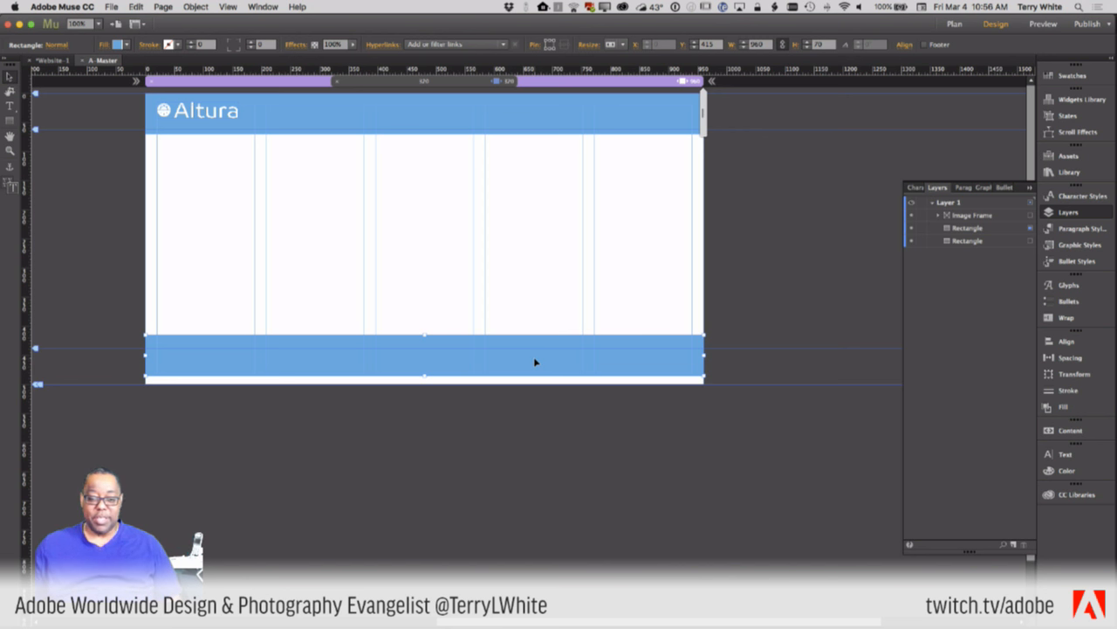
# - Pin the bottom bar as a footer item, lower the footer guide, preview at about 566 px, then return to 320 px
pyautogui.rightClick(535, 361)
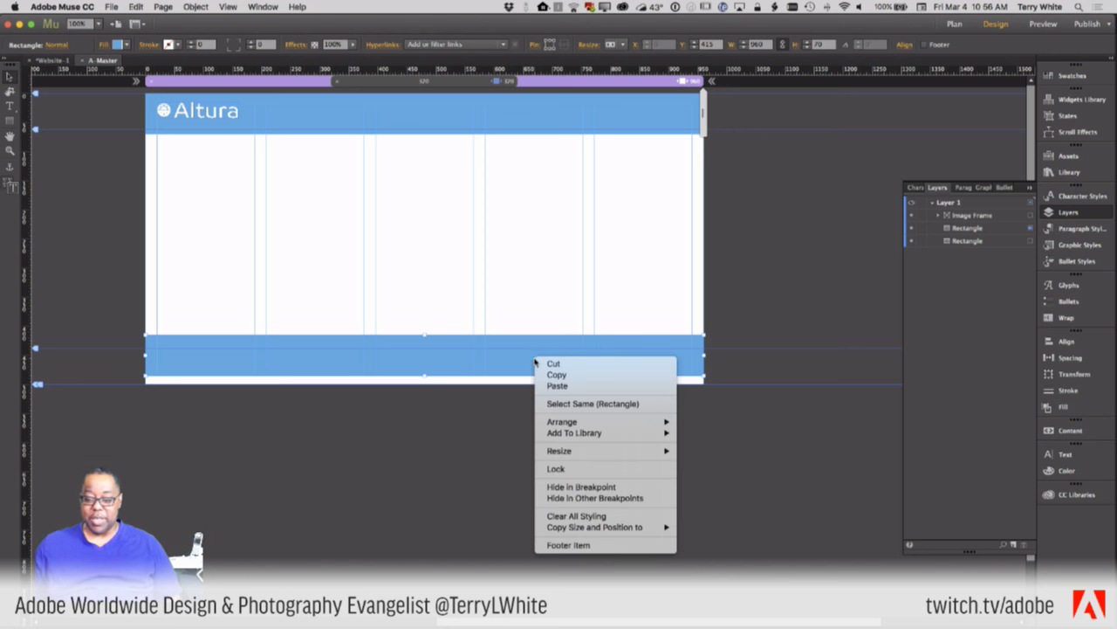
pyautogui.click(572, 546)
pyautogui.moveTo(369, 357); pyautogui.dragTo(362, 372)
pyautogui.moveTo(36, 388); pyautogui.dragTo(34, 393)
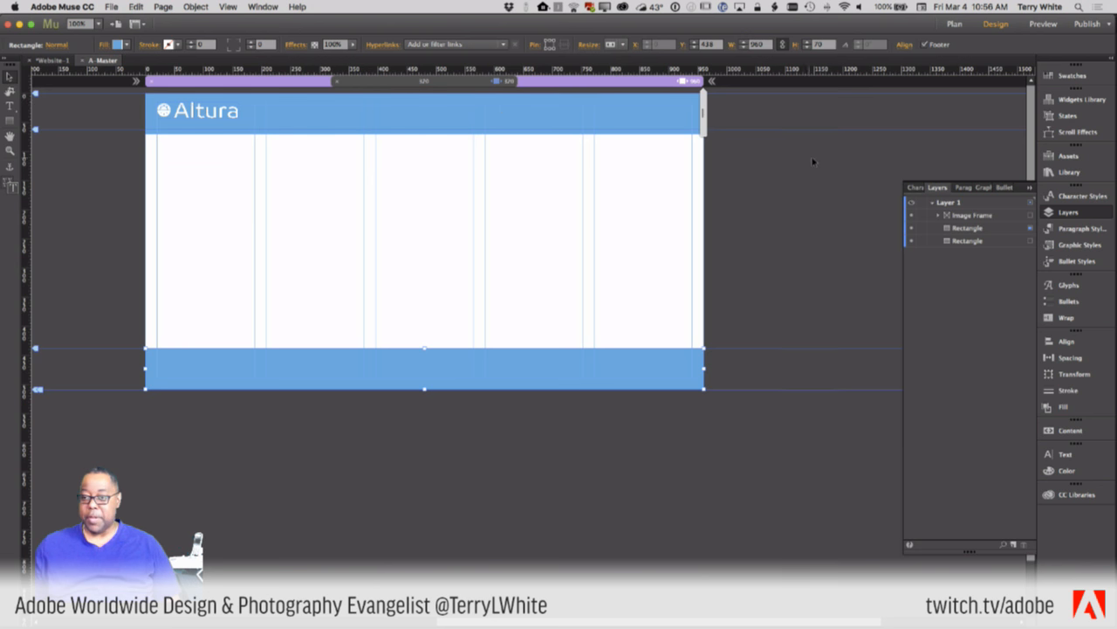
pyautogui.moveTo(703, 131); pyautogui.dragTo(598, 147)
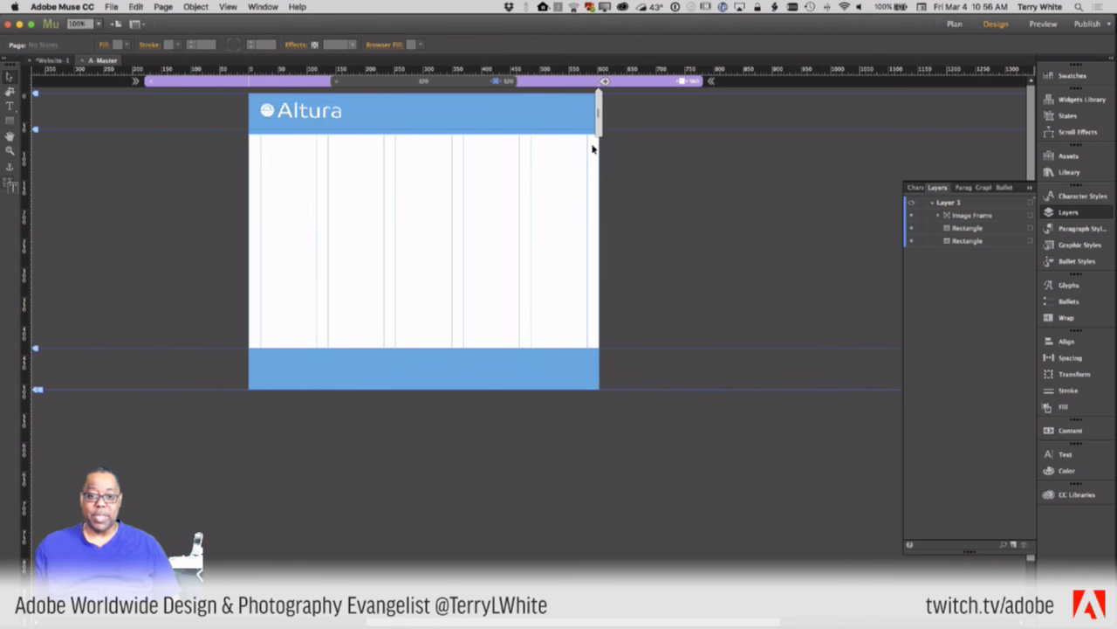
pyautogui.click(457, 84)
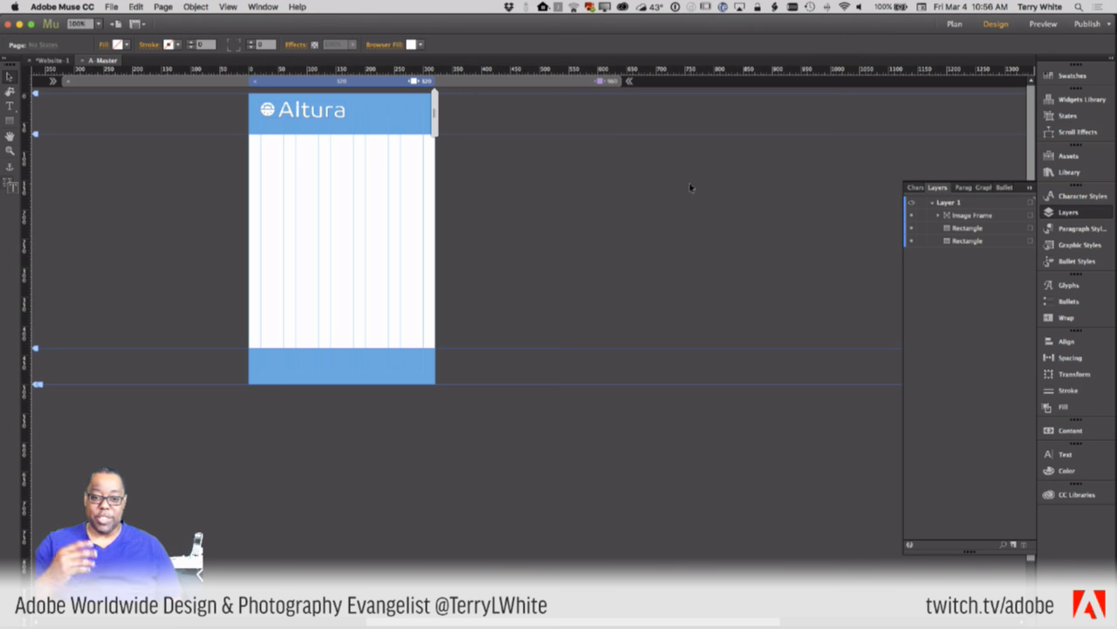
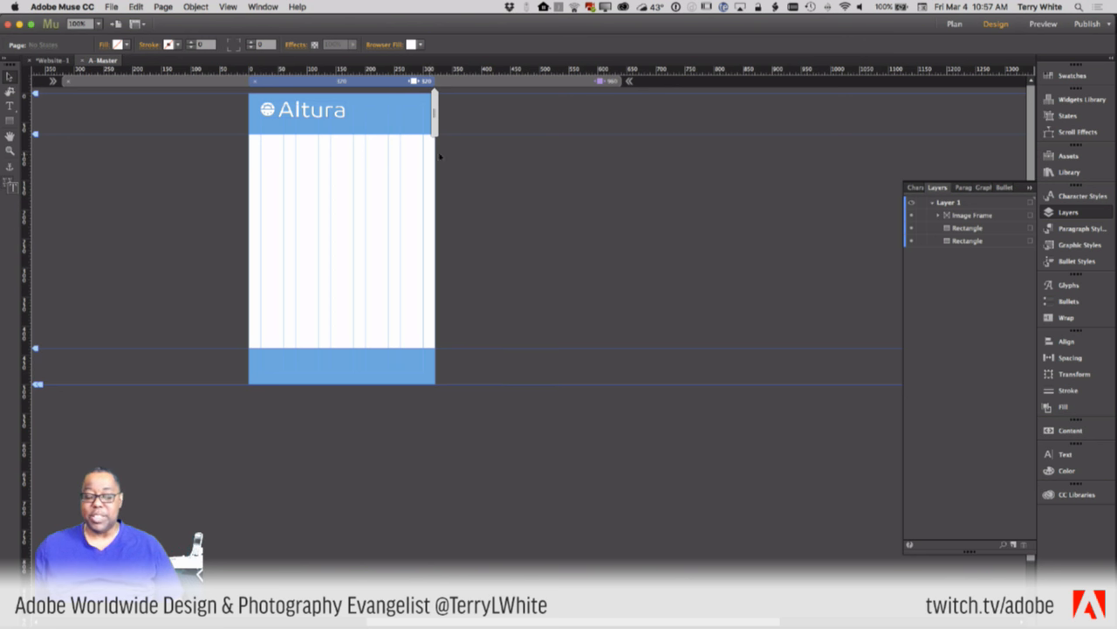
# - Check the master layout at 960 px and back at 320 px, then switch to the site plan
pyautogui.click(506, 83)
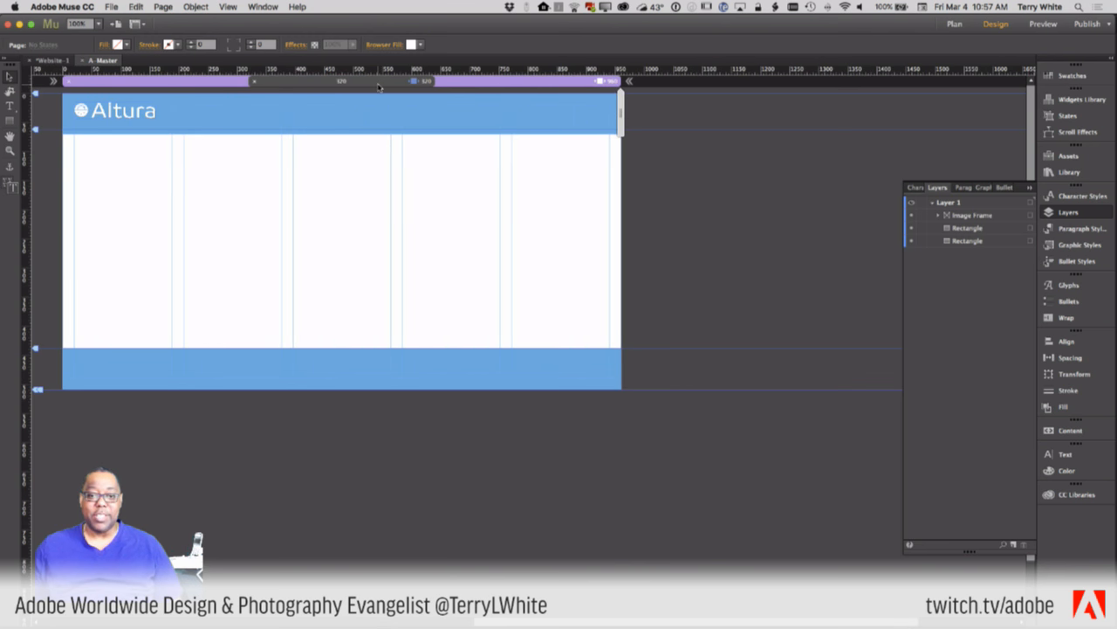
pyautogui.click(384, 84)
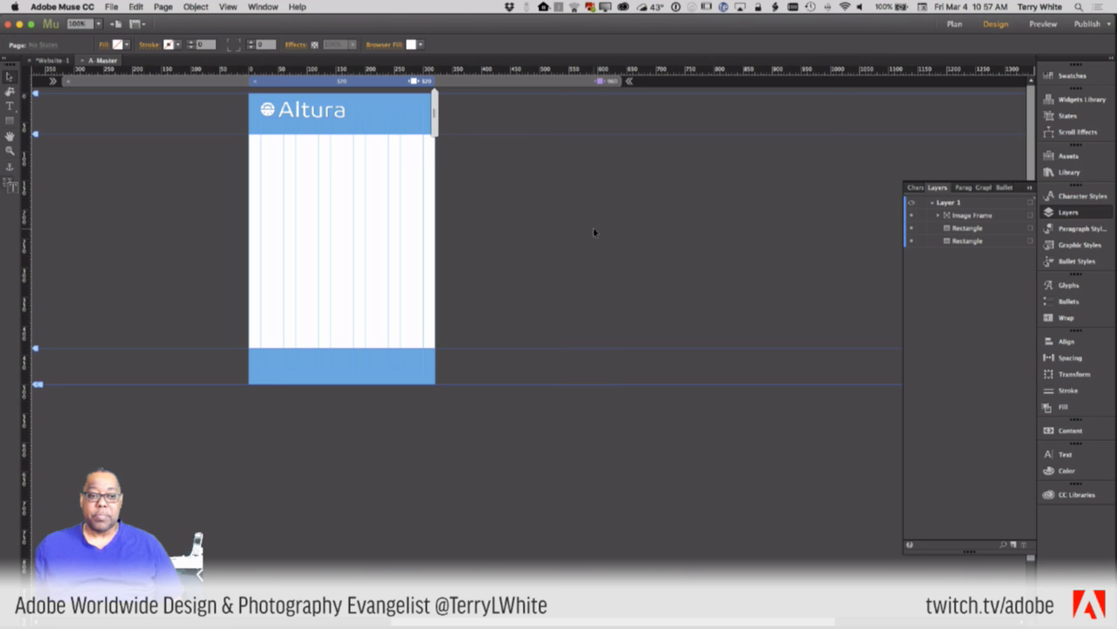
pyautogui.click(43, 61)
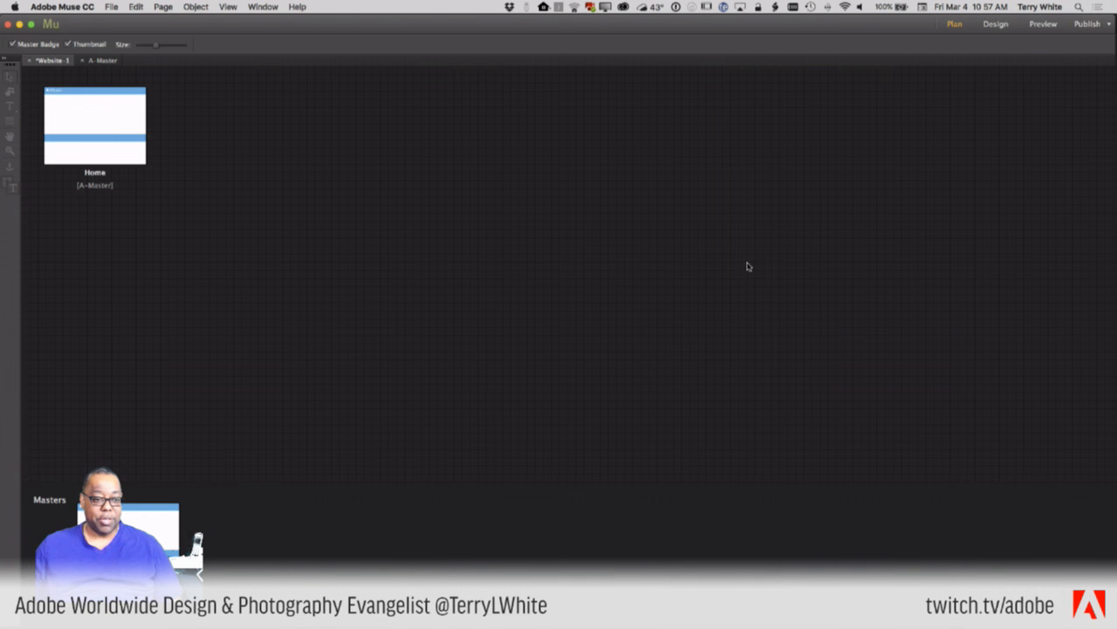
# - Open the Home page and preview it in Chrome, then narrow the browser and return to Muse
pyautogui.doubleClick(116, 128)
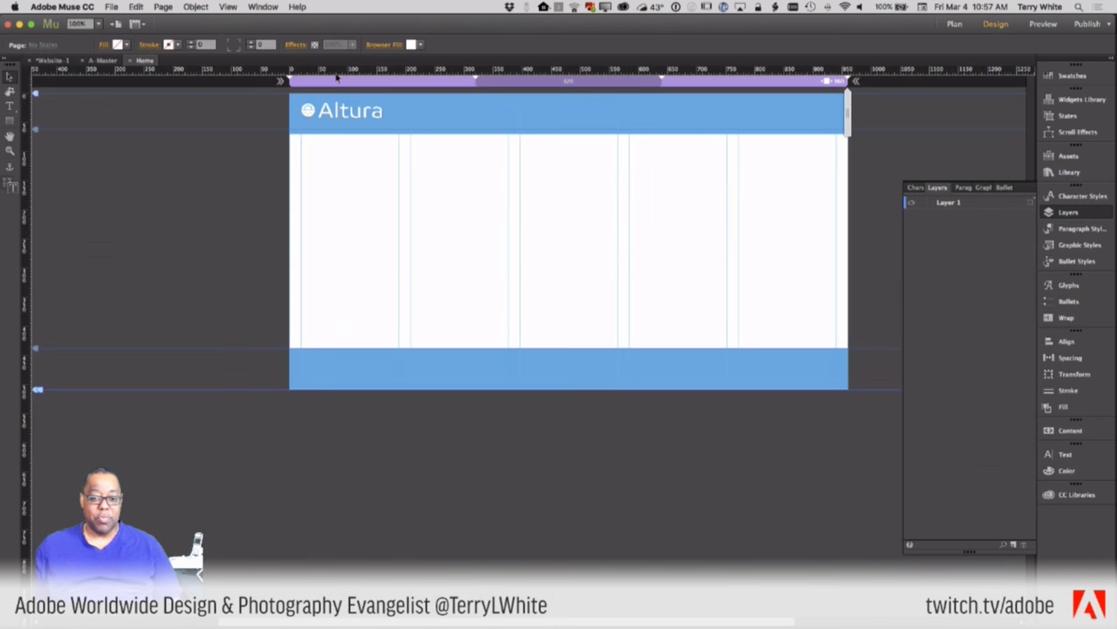
pyautogui.click(110, 7)
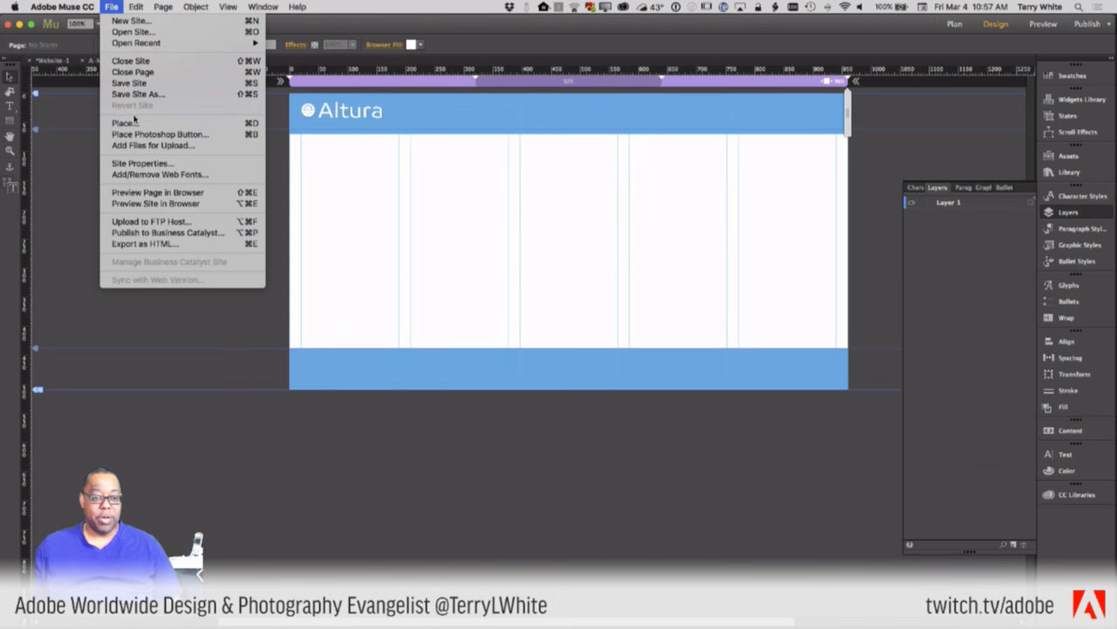
pyautogui.click(166, 194)
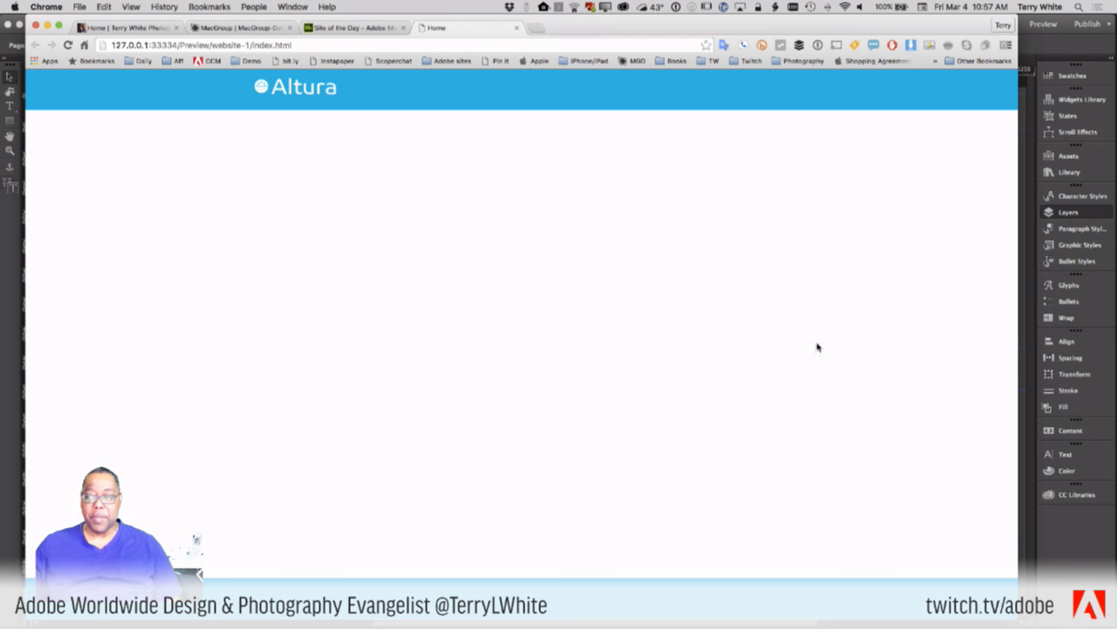
pyautogui.moveTo(1020, 340); pyautogui.dragTo(1041, 401)
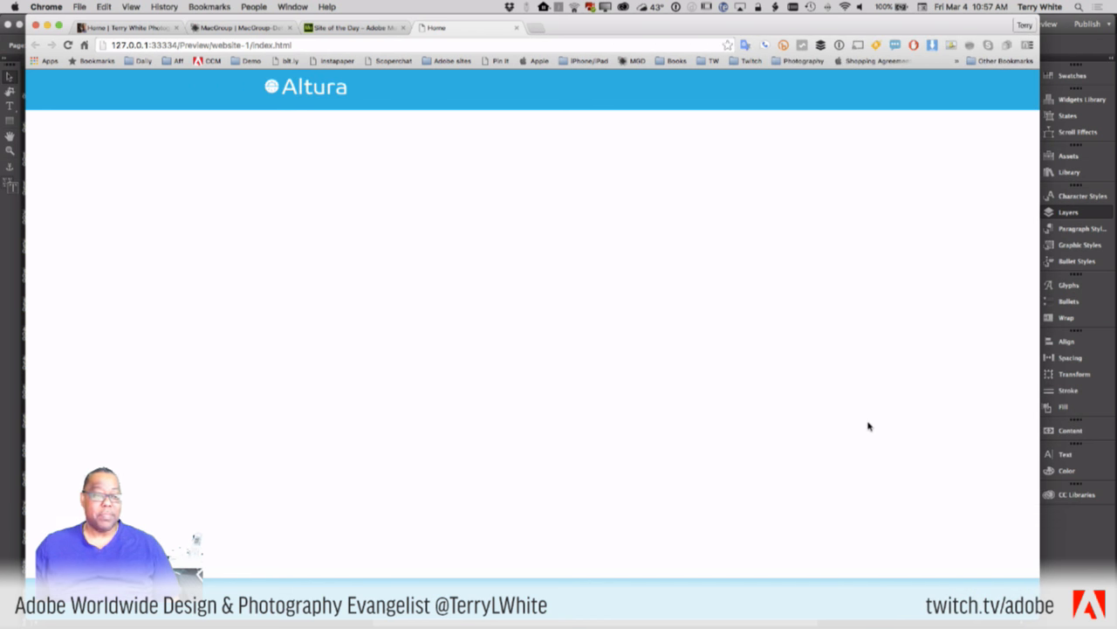
pyautogui.press('super+Tab')
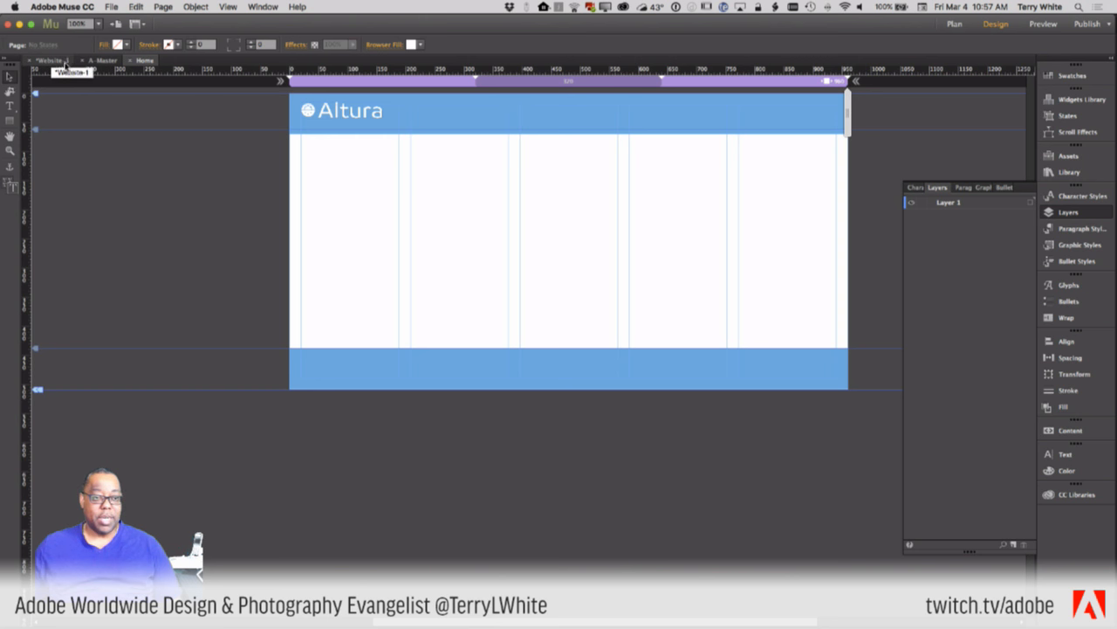
# - Back in the site plan, add a new page to the right of Home
pyautogui.click(52, 60)
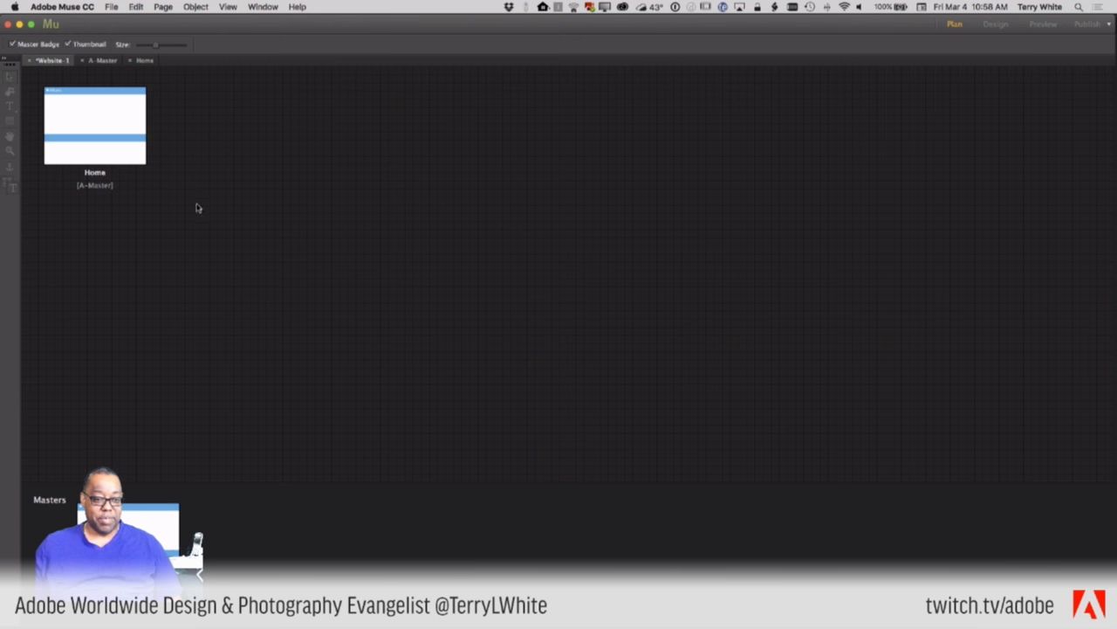
pyautogui.click(154, 129)
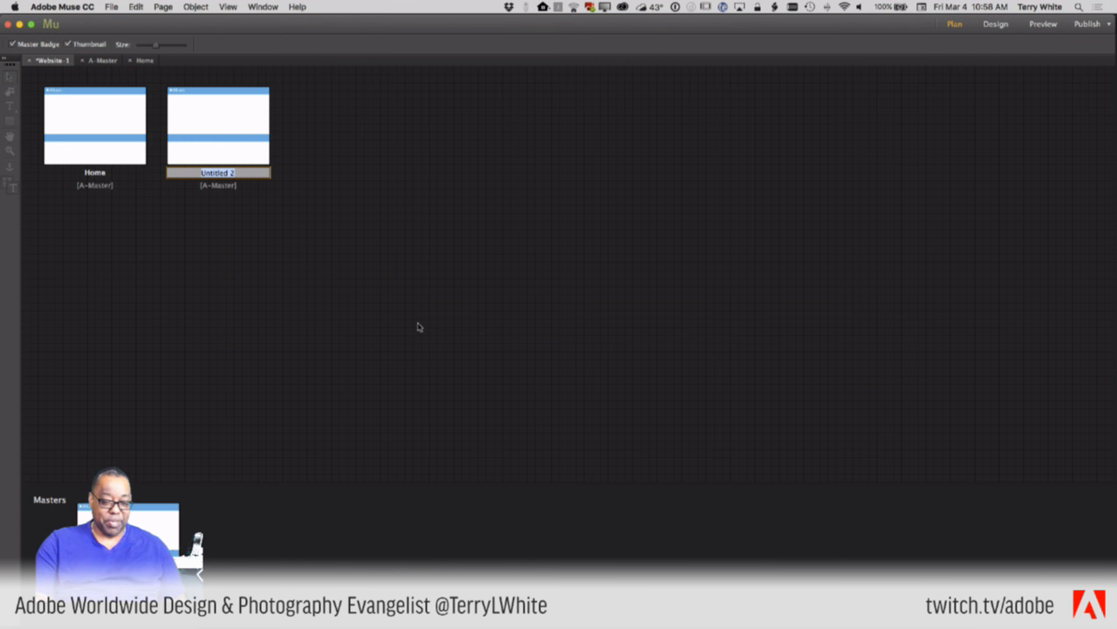
# - Name the new page Products, then add About Us, Contact Us and Videos (typed 'Viceos') after it
pyautogui.write('Products')
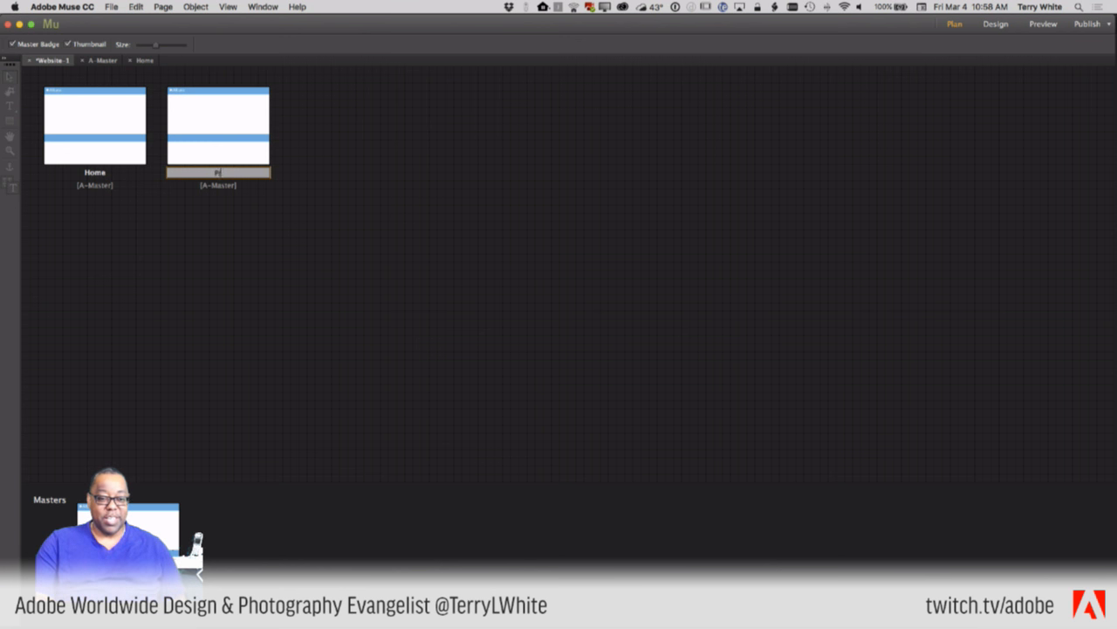
pyautogui.moveTo(274, 124)
pyautogui.click(276, 126)
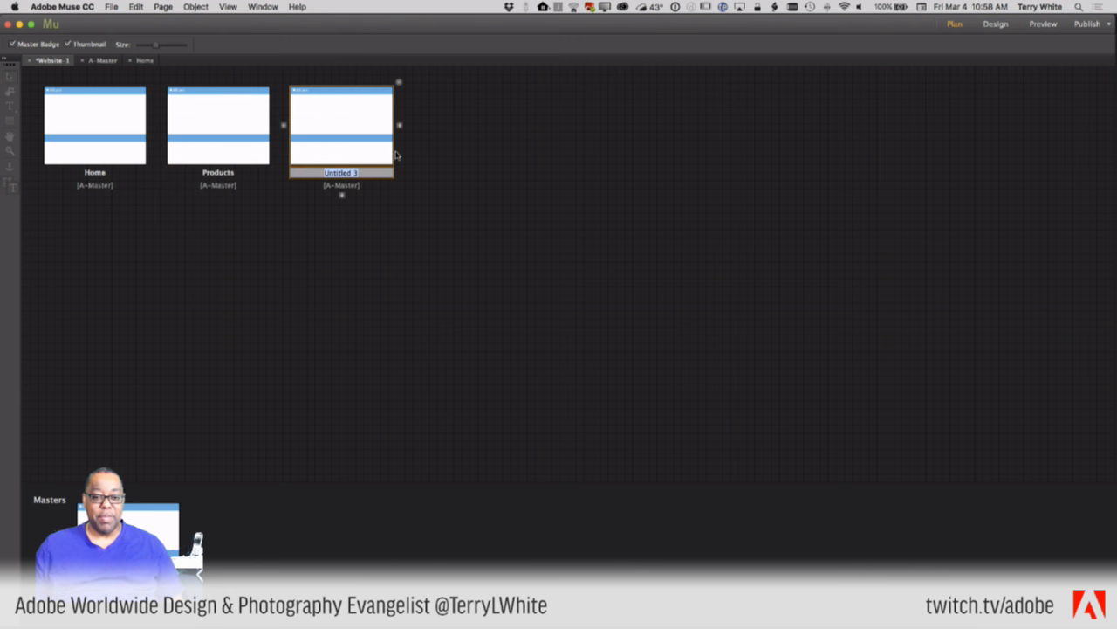
pyautogui.write('About Us')
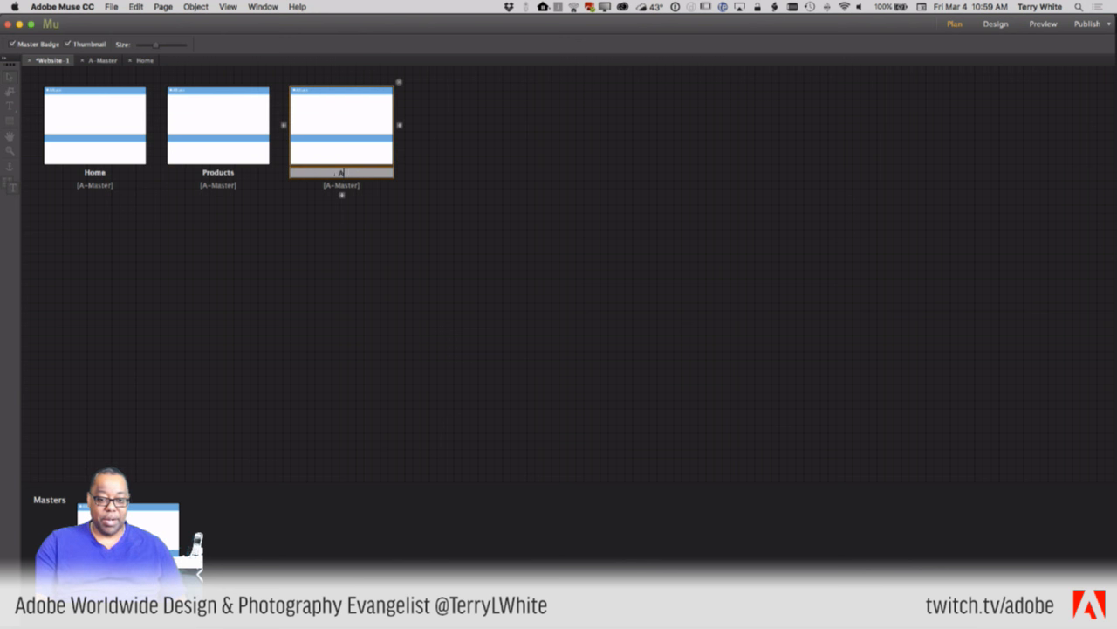
pyautogui.click(399, 125)
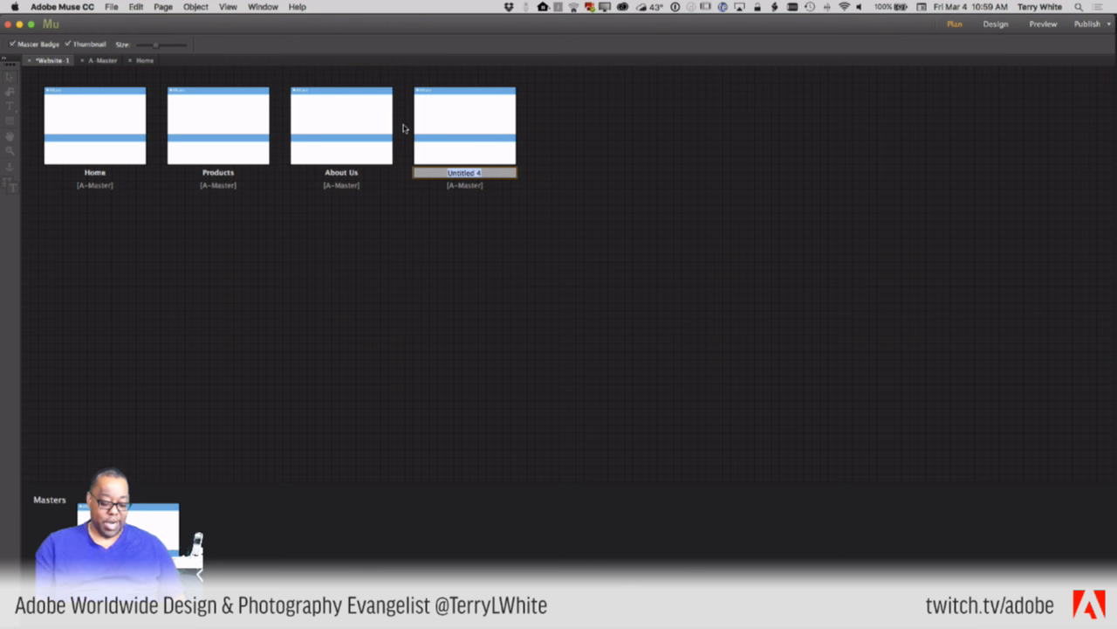
pyautogui.write('Contact Us')
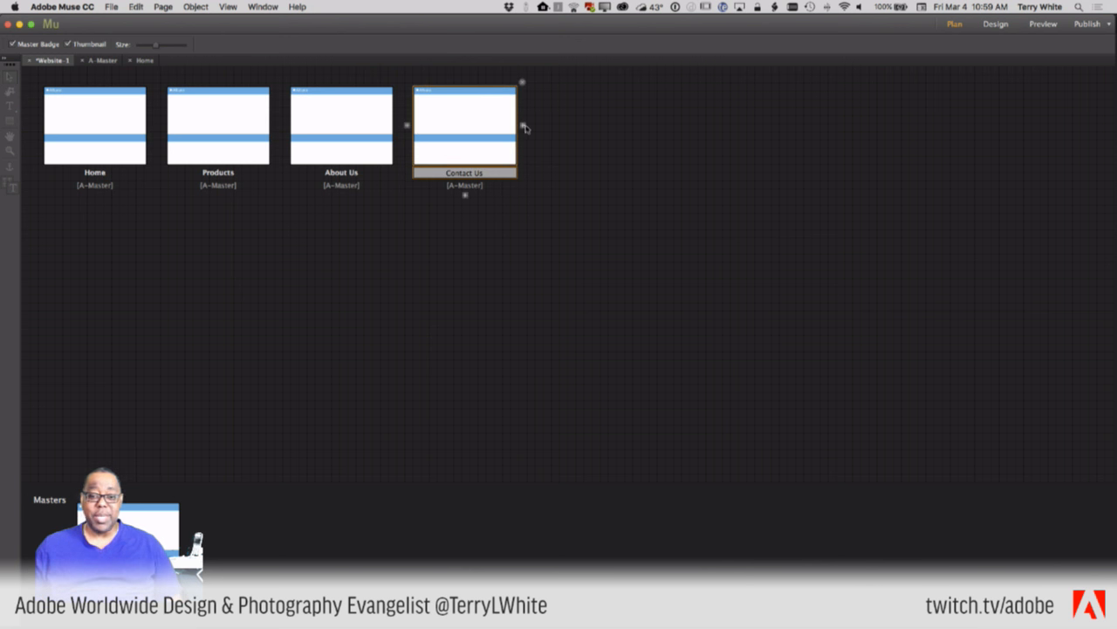
pyautogui.click(523, 125)
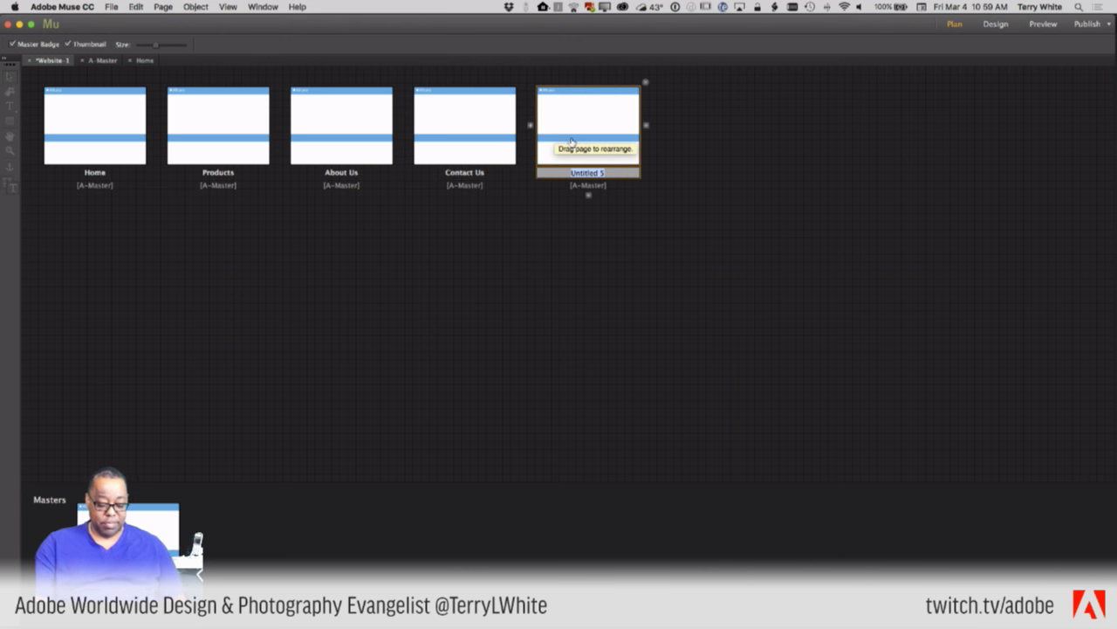
pyautogui.write('Viceos')
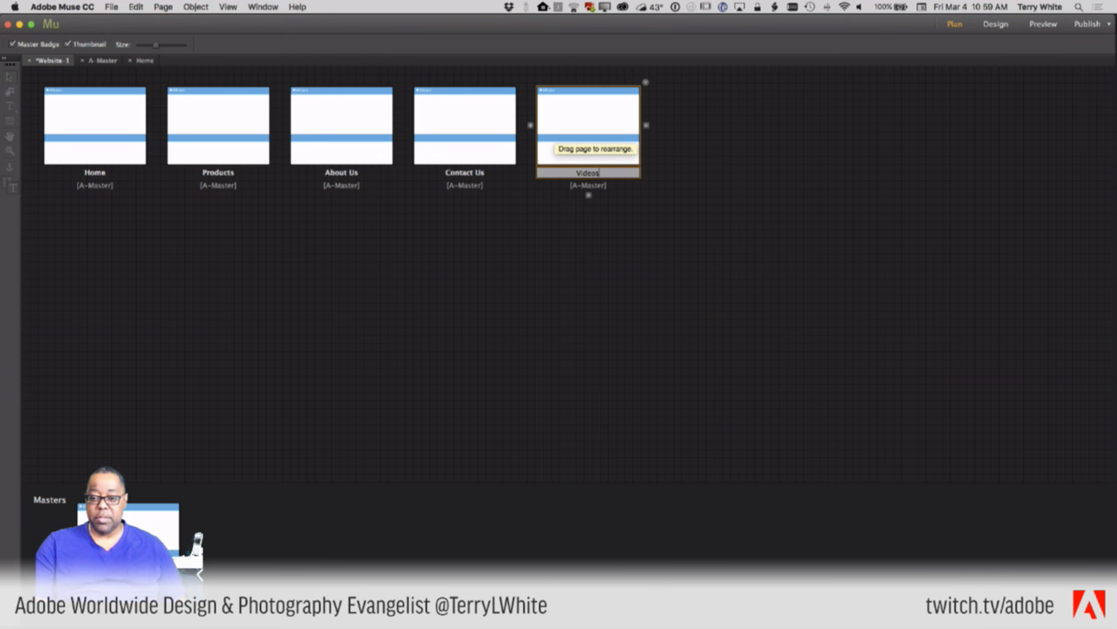
pyautogui.press('Return')
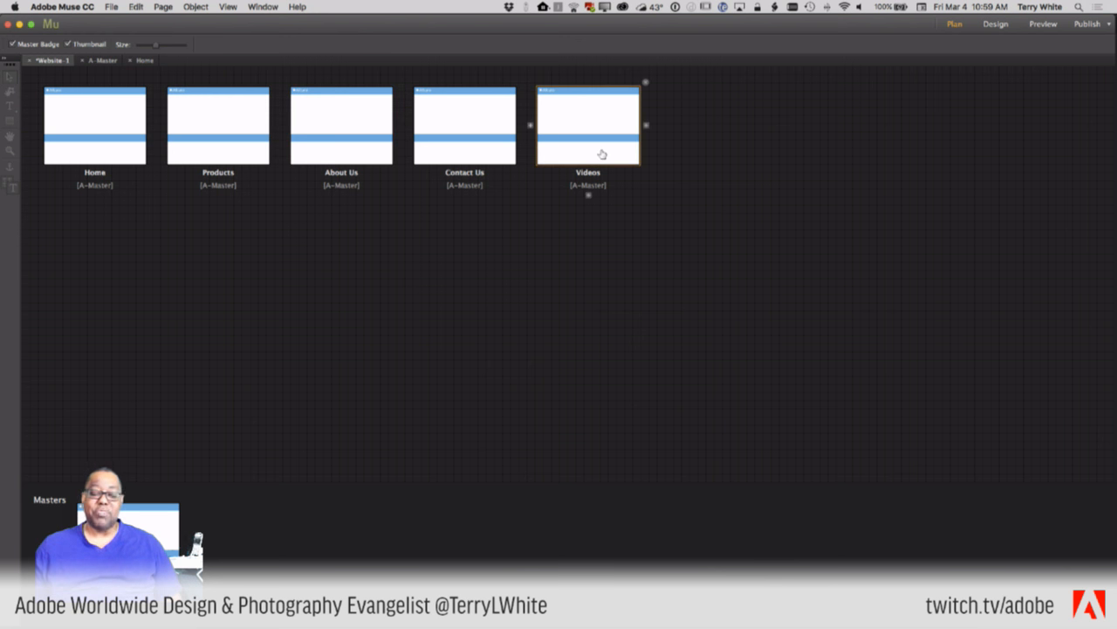
# - Add a Testimonials page and place Videos between Products and About Us in the plan
pyautogui.moveTo(602, 154); pyautogui.dragTo(282, 150)
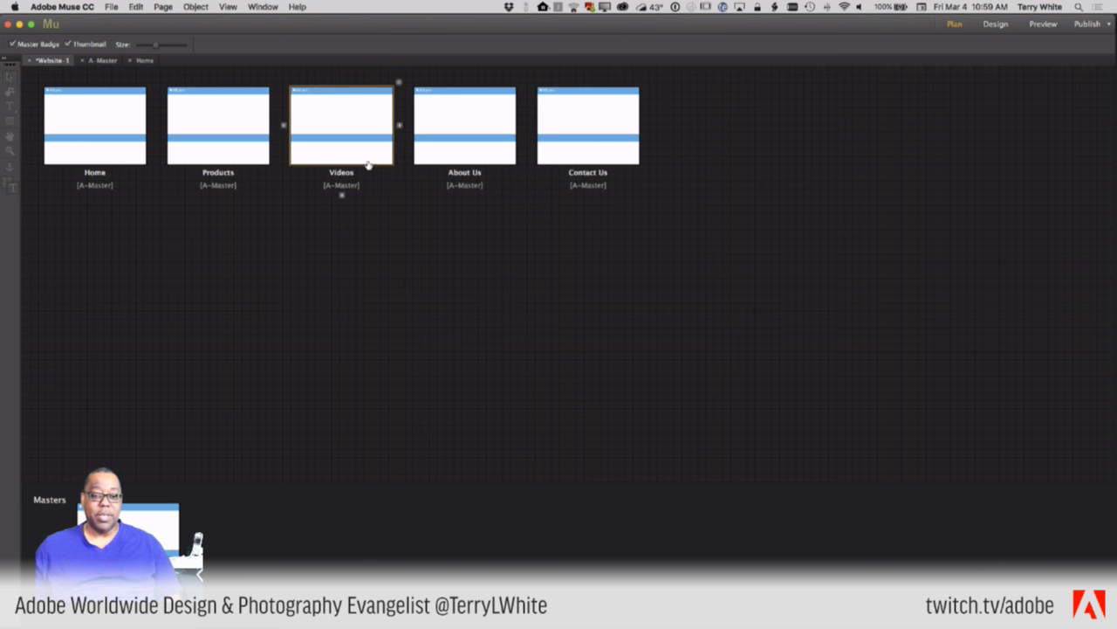
pyautogui.moveTo(367, 164); pyautogui.dragTo(223, 202)
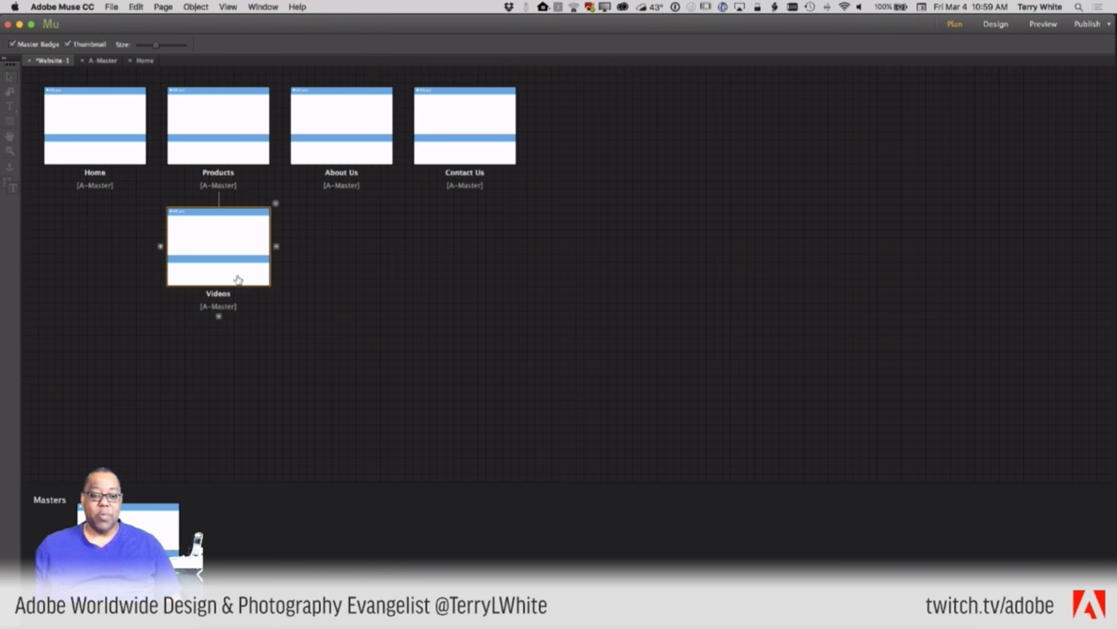
pyautogui.click(276, 248)
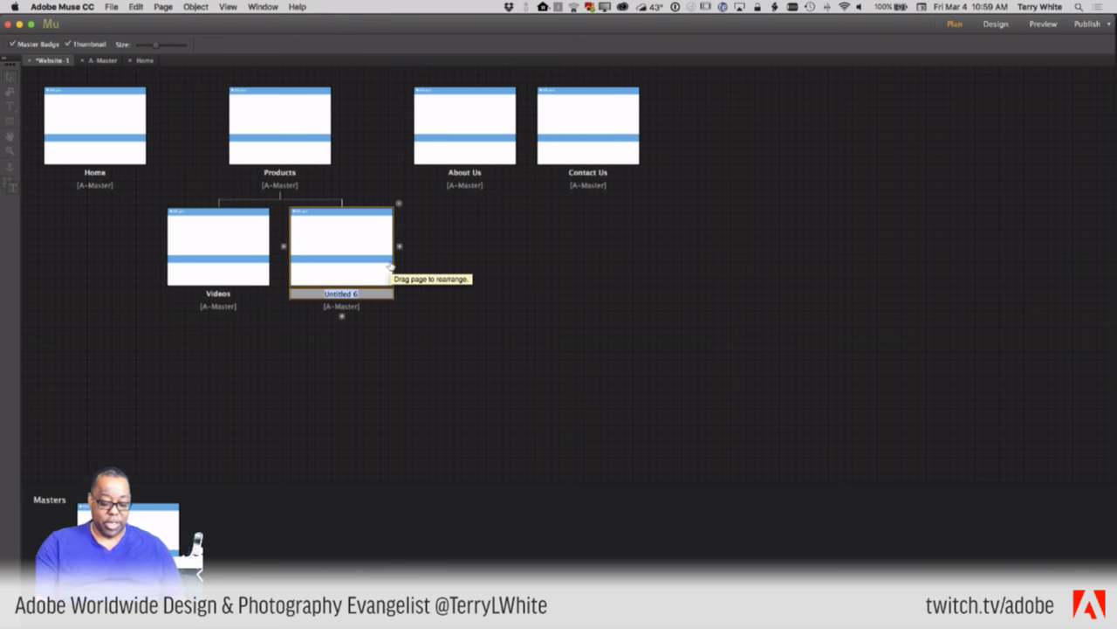
pyautogui.write('Testimon')
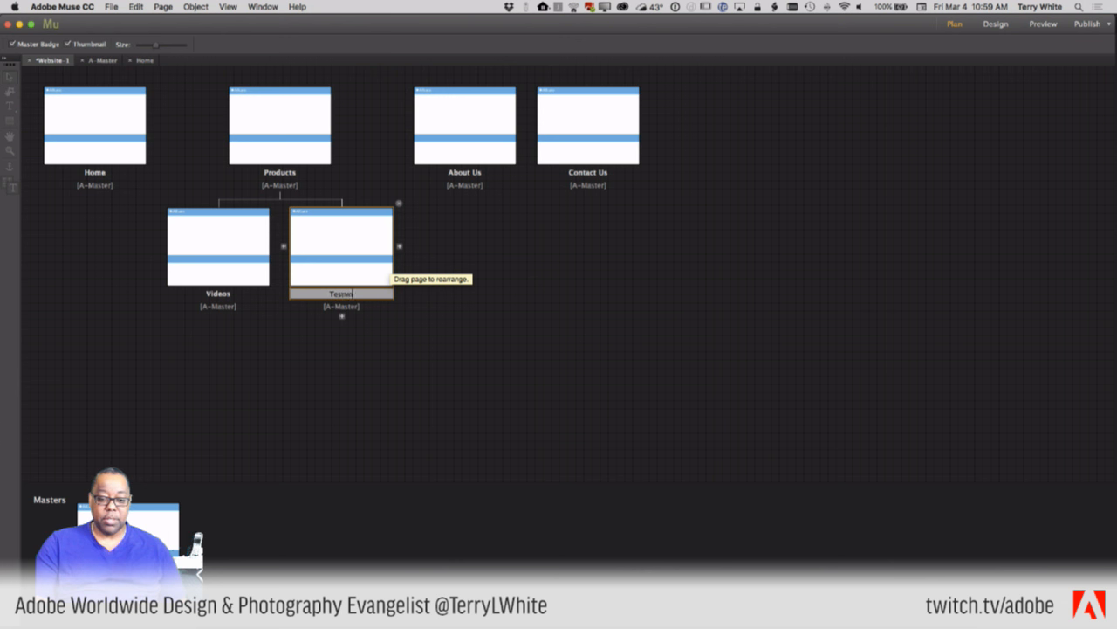
pyautogui.write('ials')
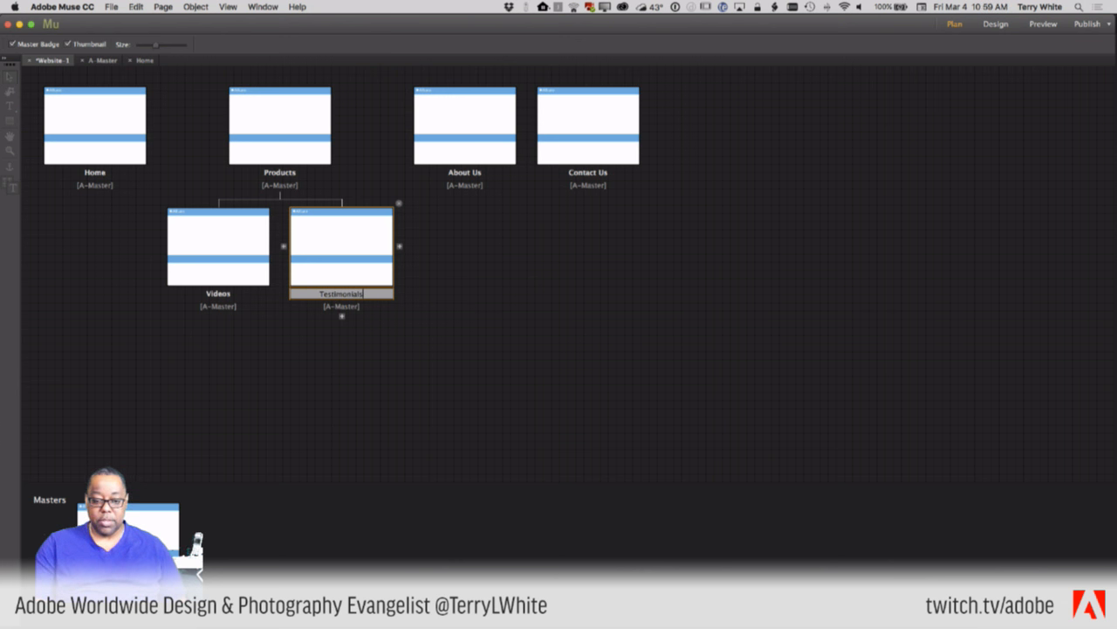
pyautogui.press('Return')
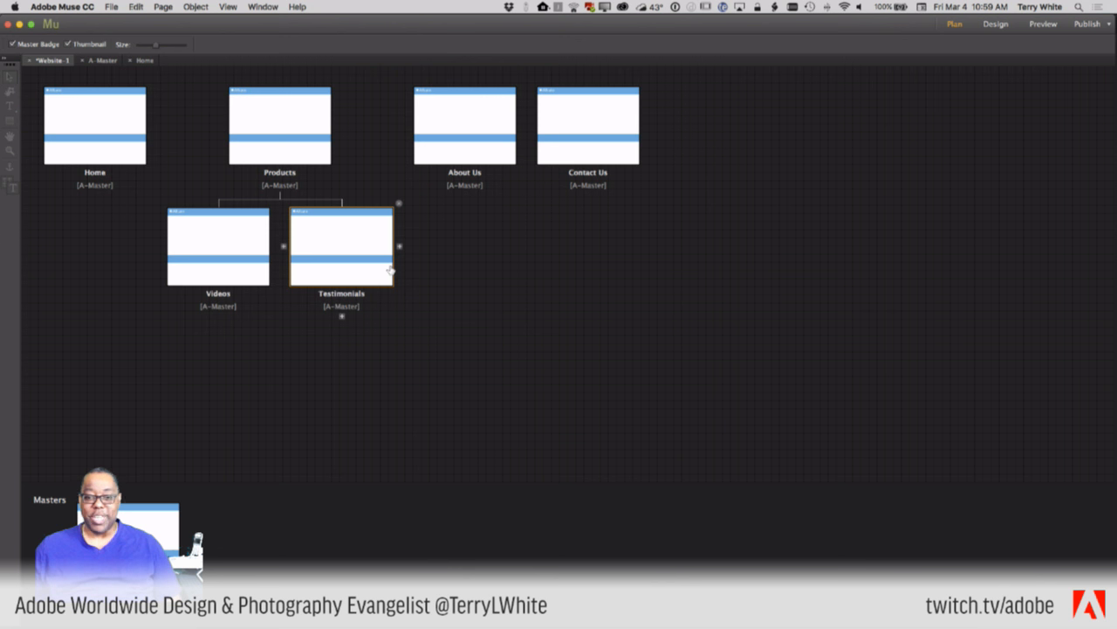
pyautogui.moveTo(232, 274); pyautogui.dragTo(407, 148)
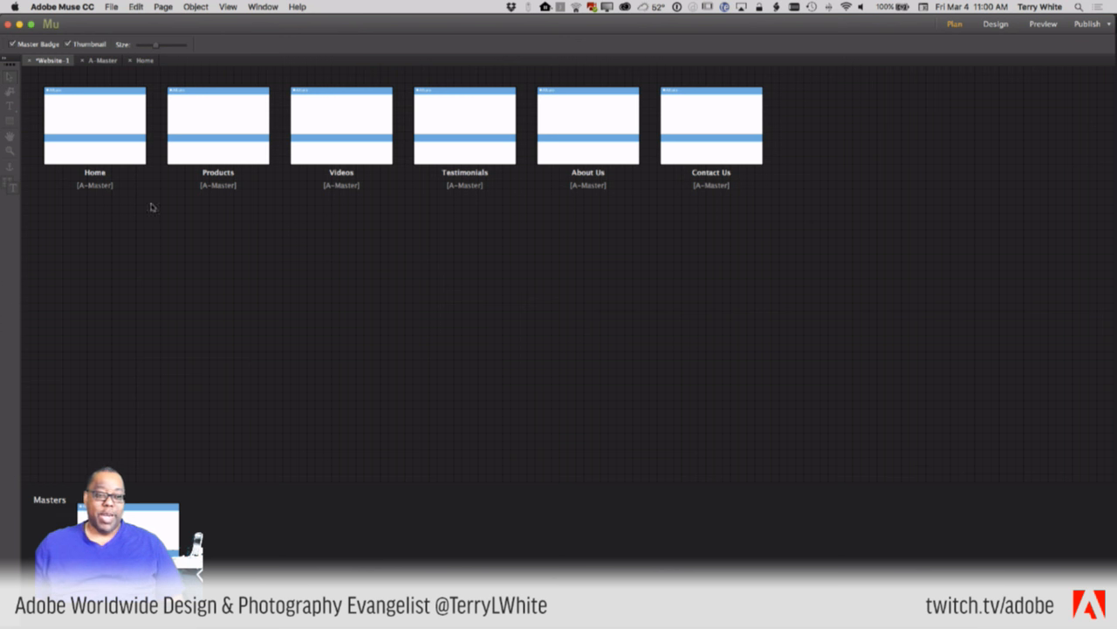
pyautogui.doubleClick(88, 148)
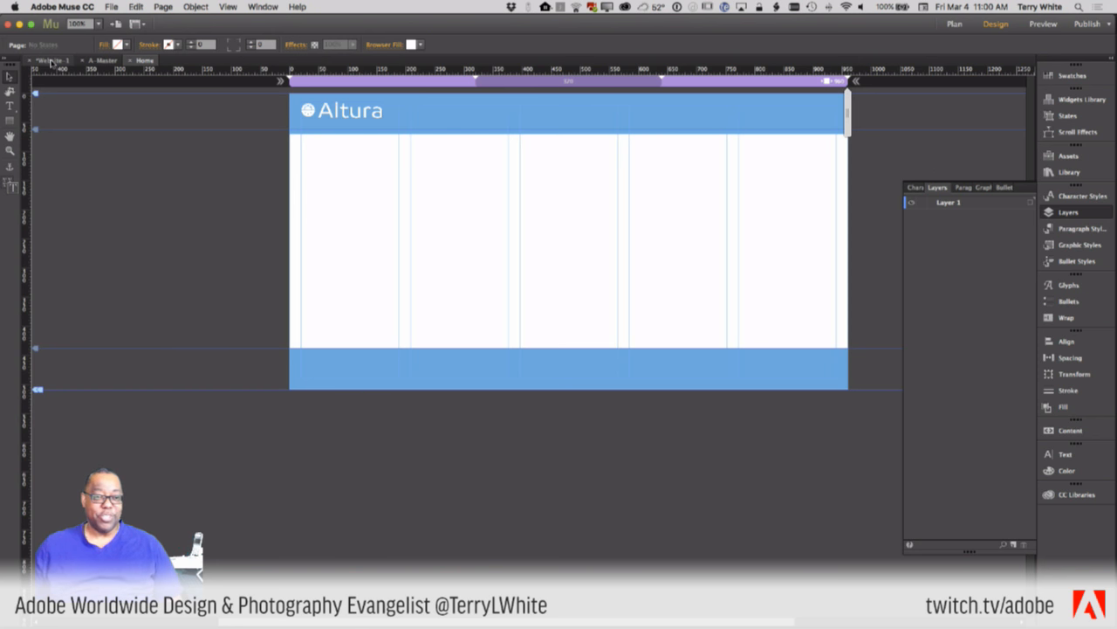
pyautogui.press('super+shift+e')
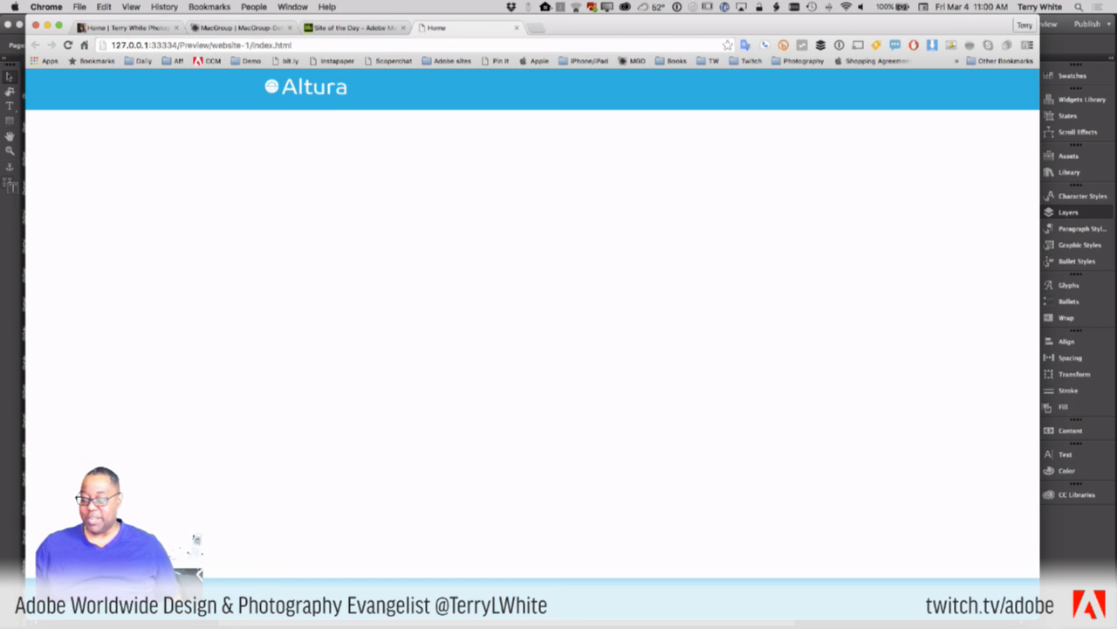
pyautogui.moveTo(1039, 618); pyautogui.dragTo(1095, 582)
pyautogui.press('super+Tab')
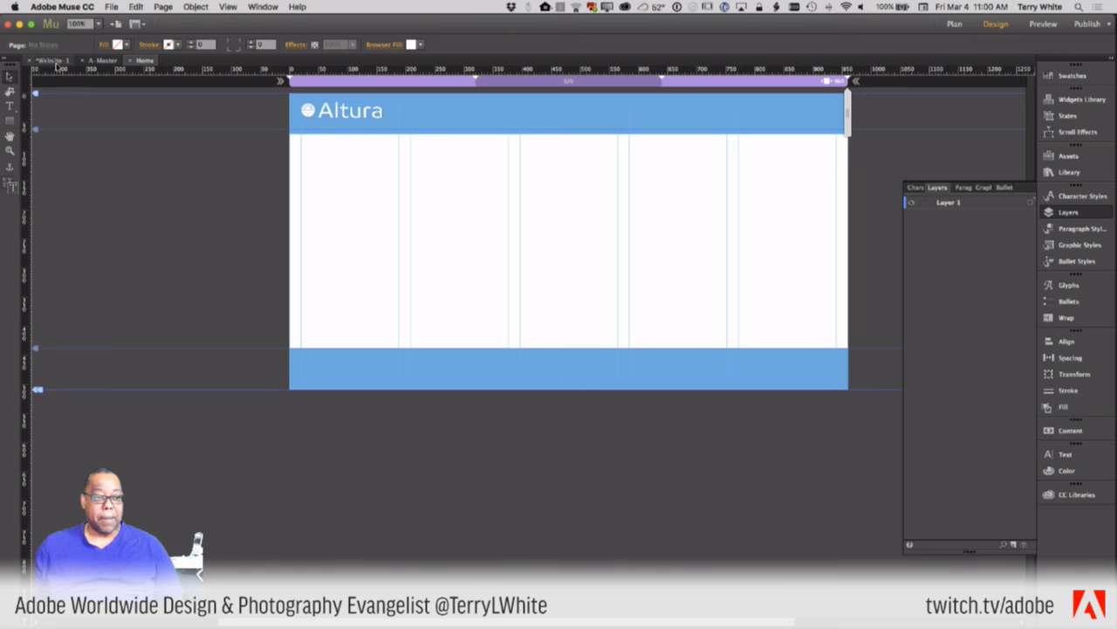
pyautogui.click(52, 60)
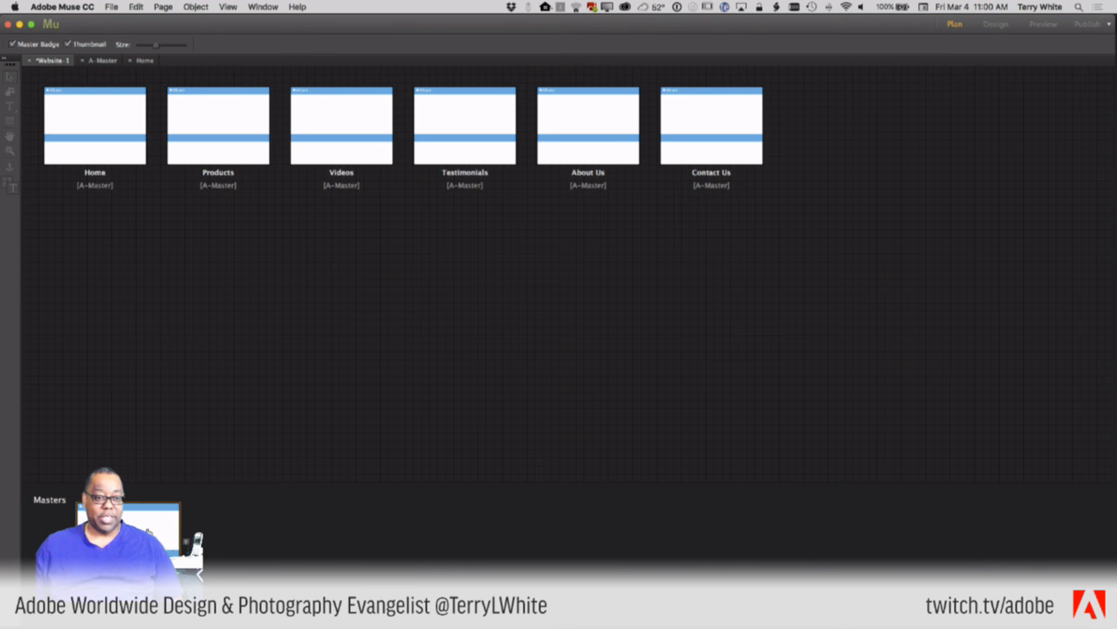
# - On A-Master, expand Menus in the Widgets Library and place a horizontal menu widget on the page
pyautogui.click(103, 61)
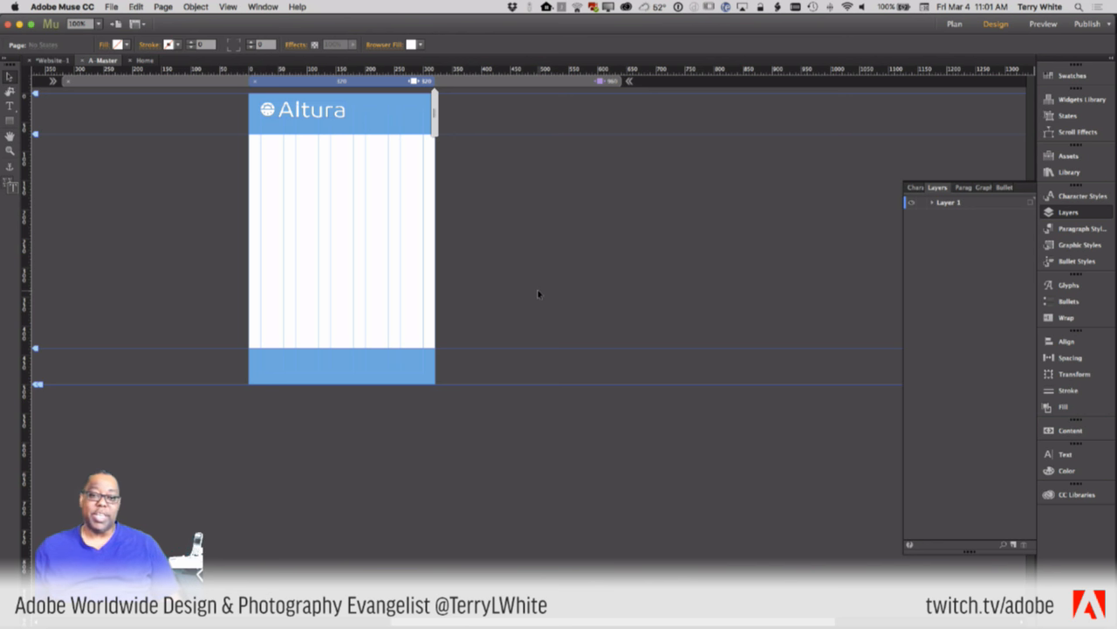
pyautogui.click(1067, 157)
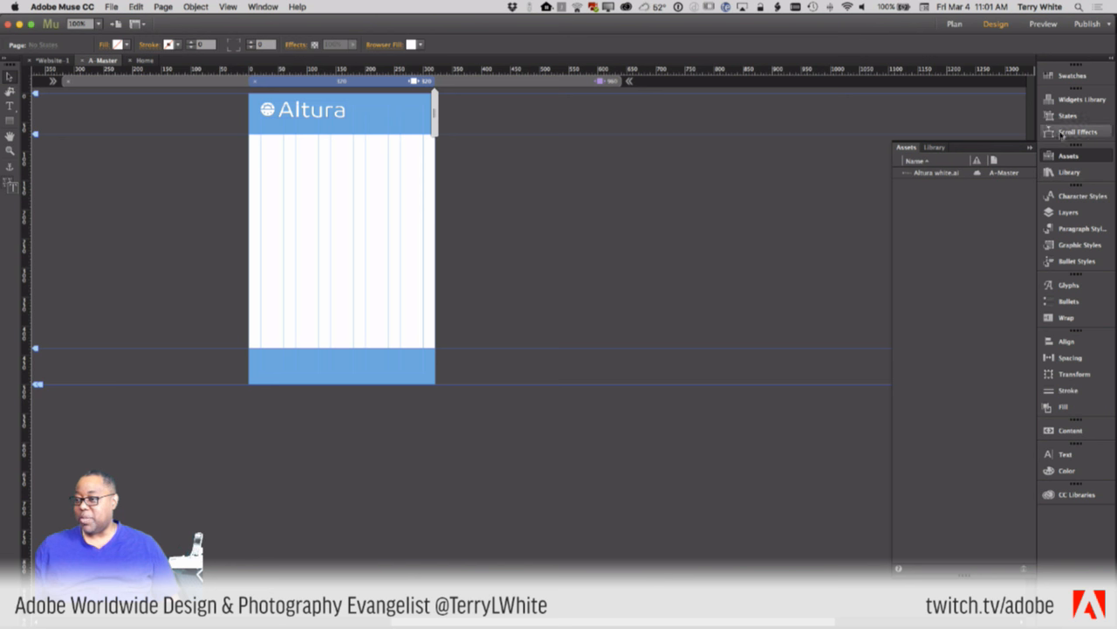
pyautogui.click(1066, 103)
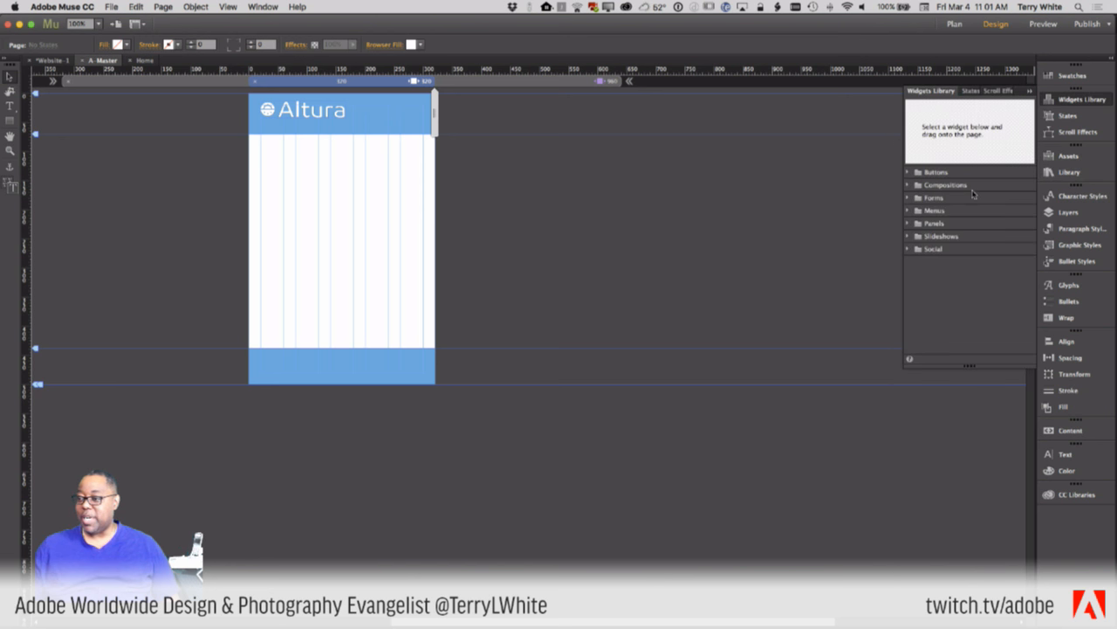
pyautogui.click(910, 211)
pyautogui.moveTo(947, 224); pyautogui.dragTo(583, 267)
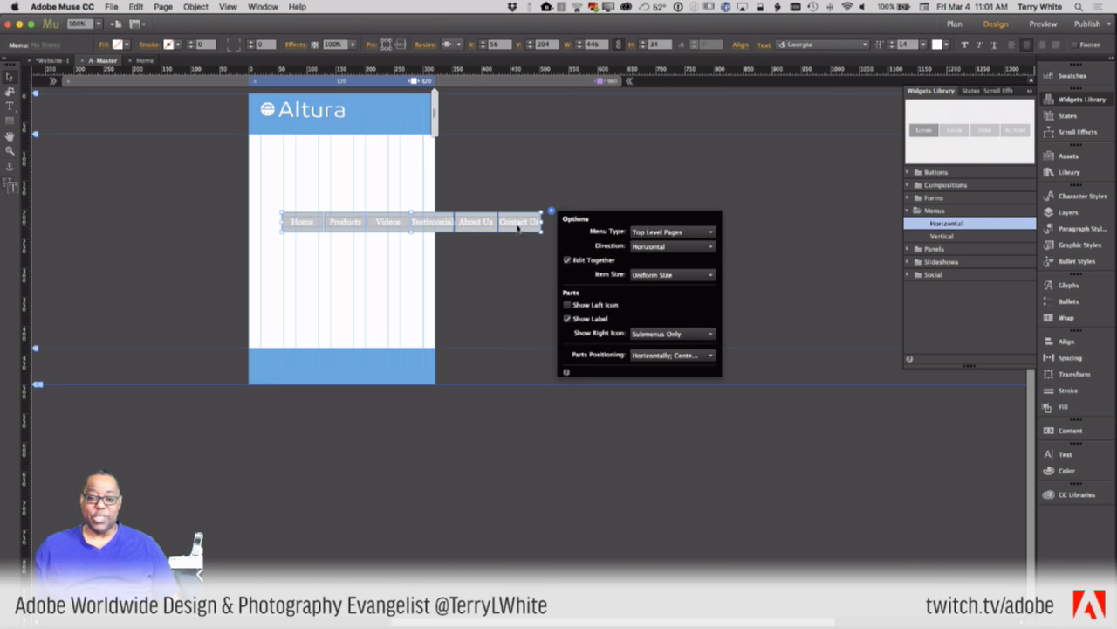
pyautogui.moveTo(517, 230); pyautogui.dragTo(451, 231)
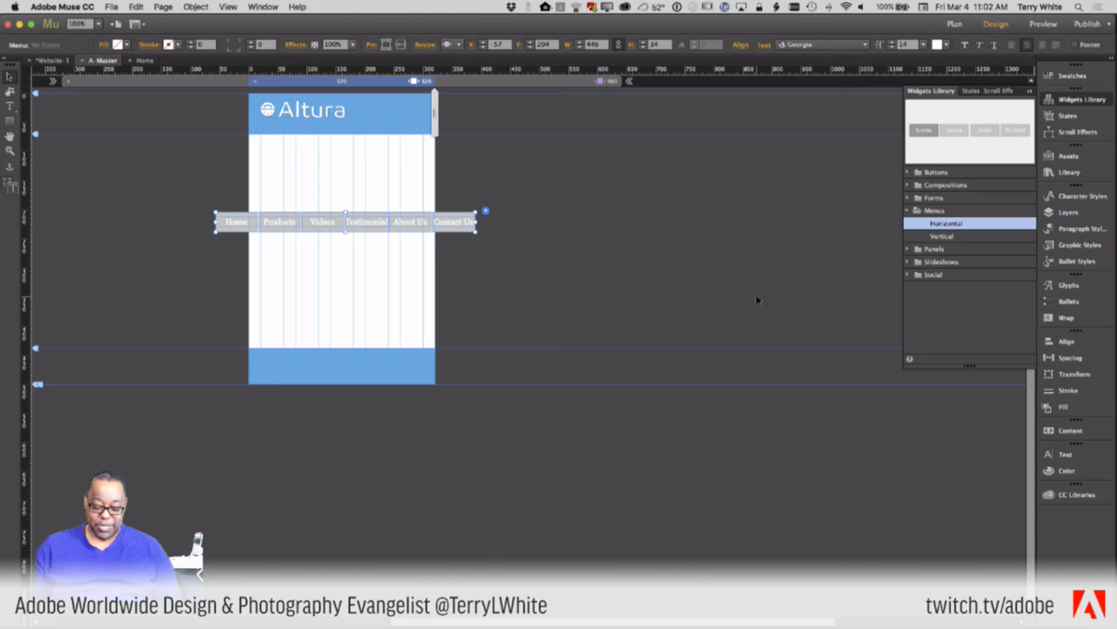
pyautogui.press('Delete')
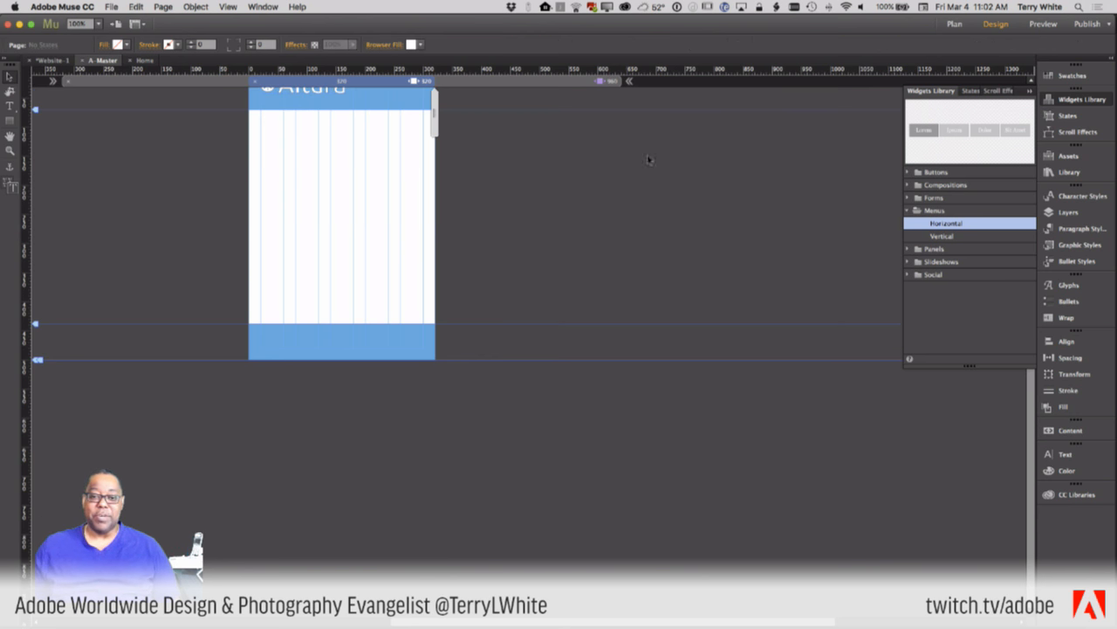
# - Scroll back to the top of the page and expand the Panels folder in the Widgets Library
pyautogui.scroll(2, 584, 178)
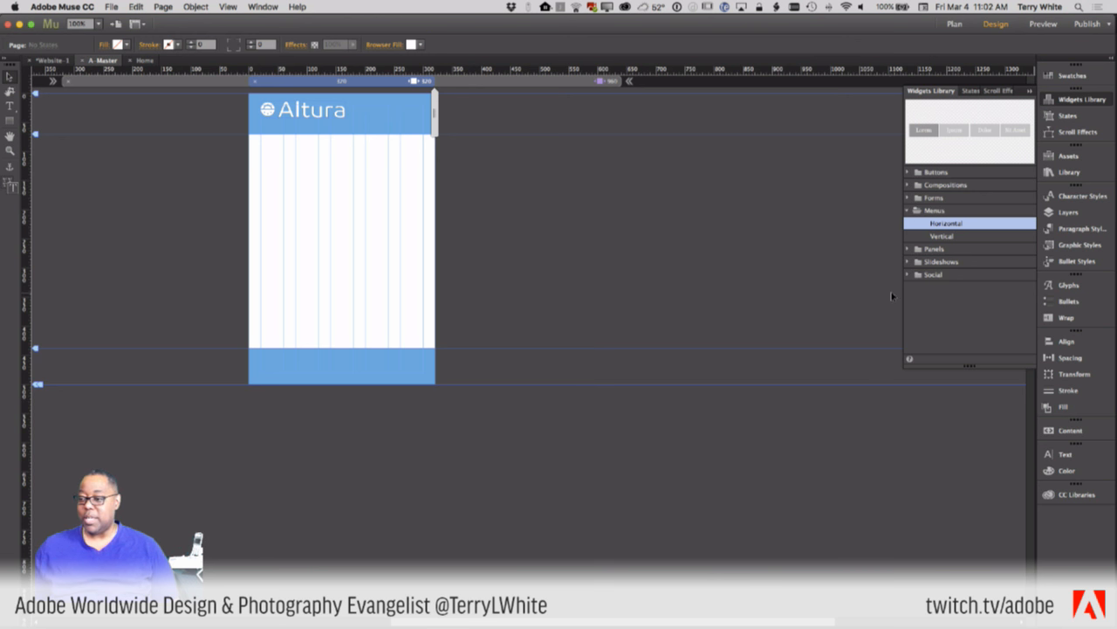
pyautogui.click(908, 250)
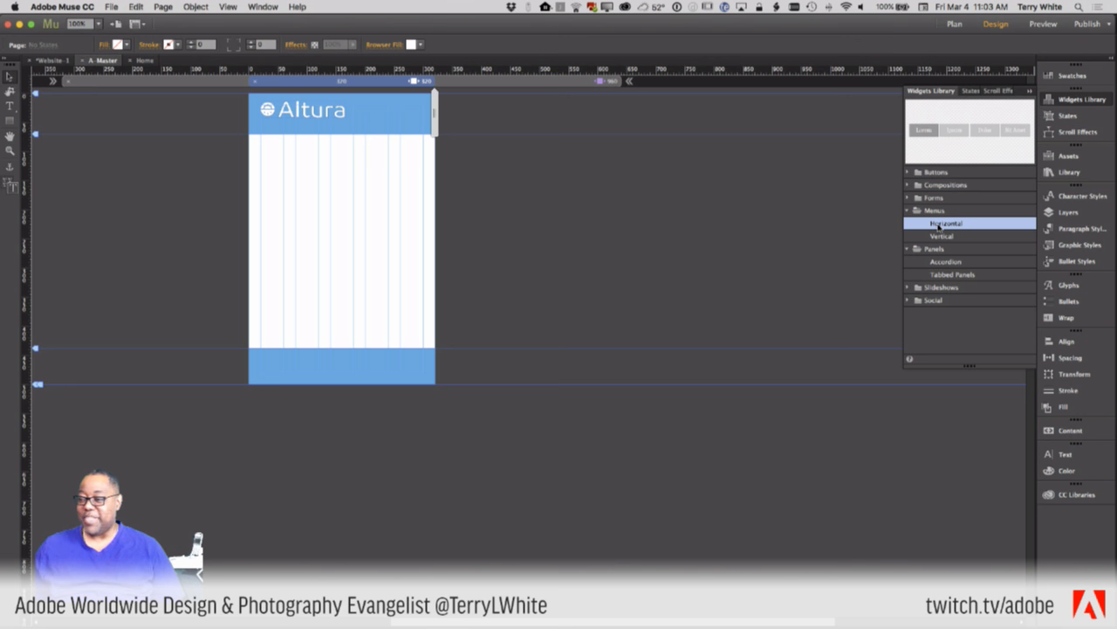
# - Place an Accordion widget below the header, then glance through the menus without choosing anything
pyautogui.moveTo(942, 263); pyautogui.dragTo(288, 178)
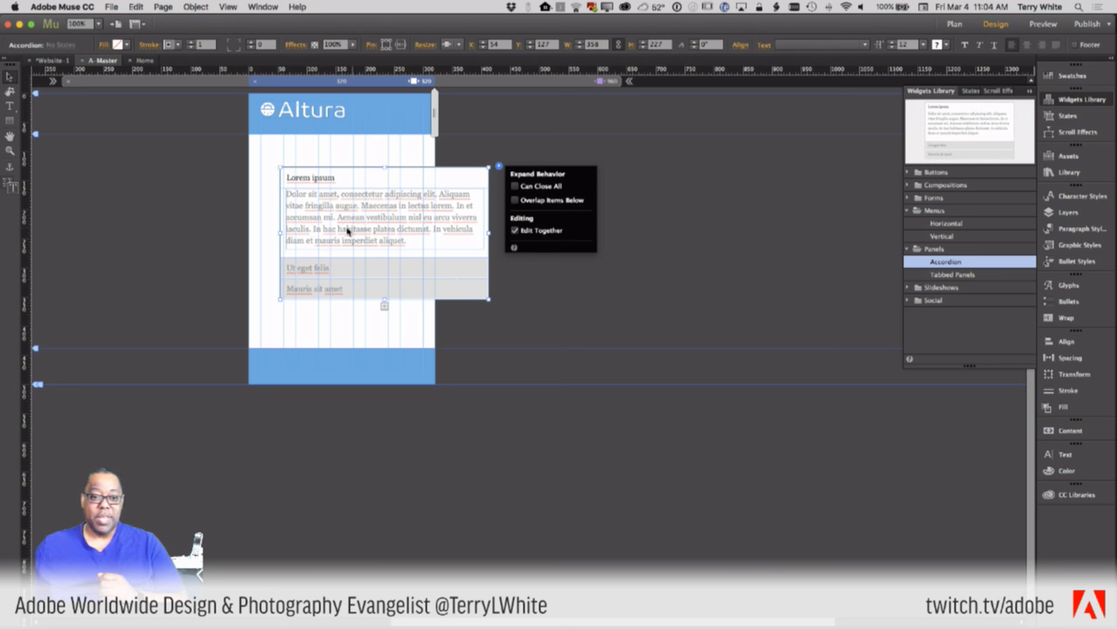
pyautogui.click(196, 7)
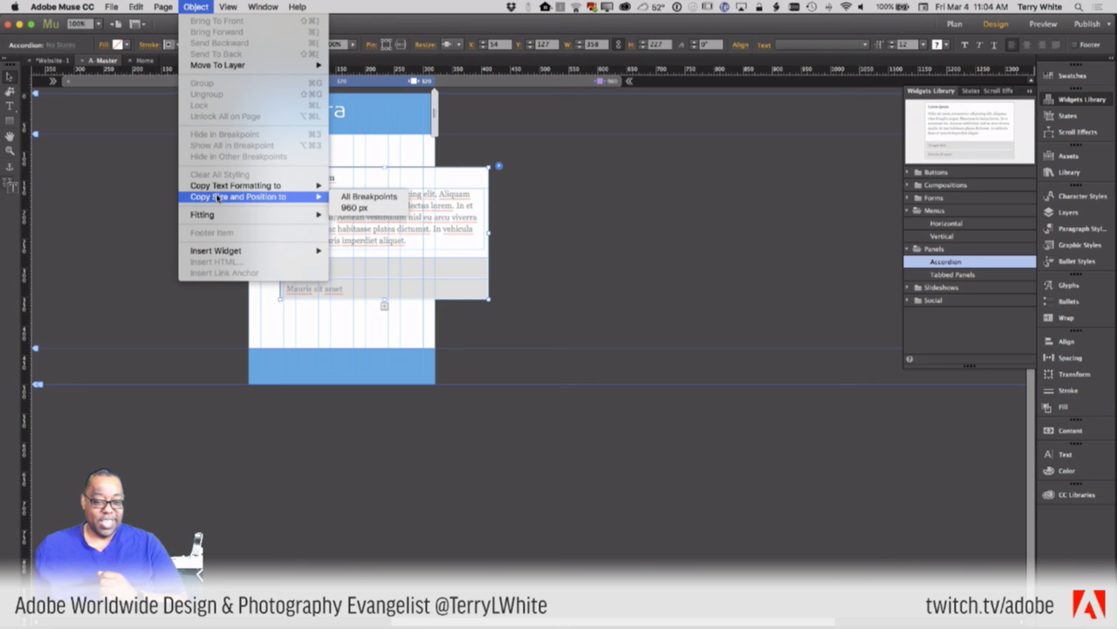
pyautogui.moveTo(219, 186)
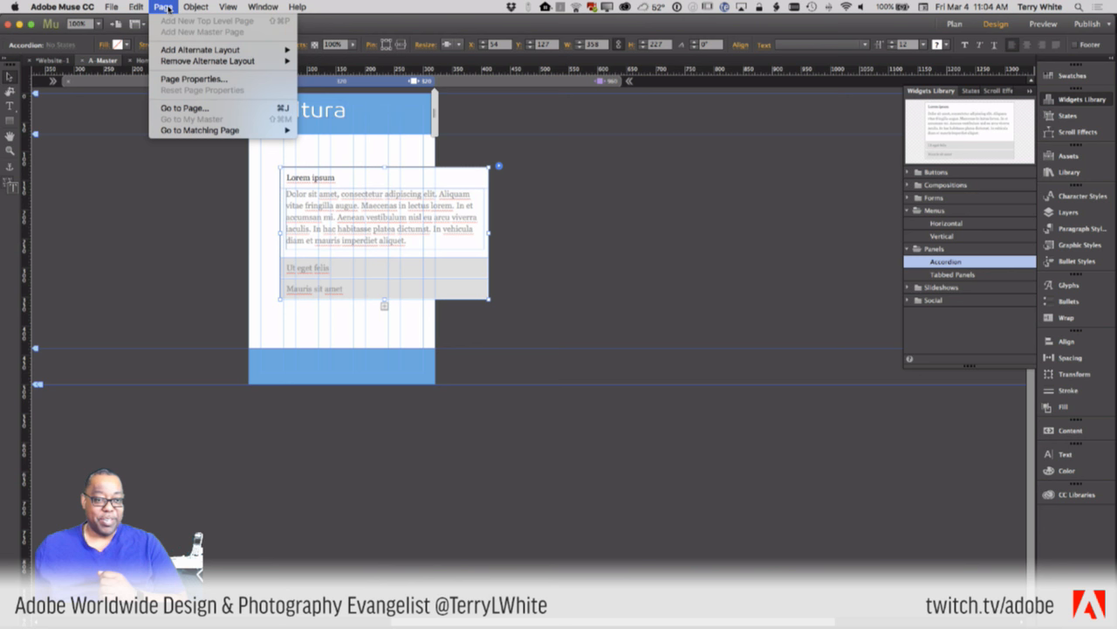
pyautogui.click(185, 7)
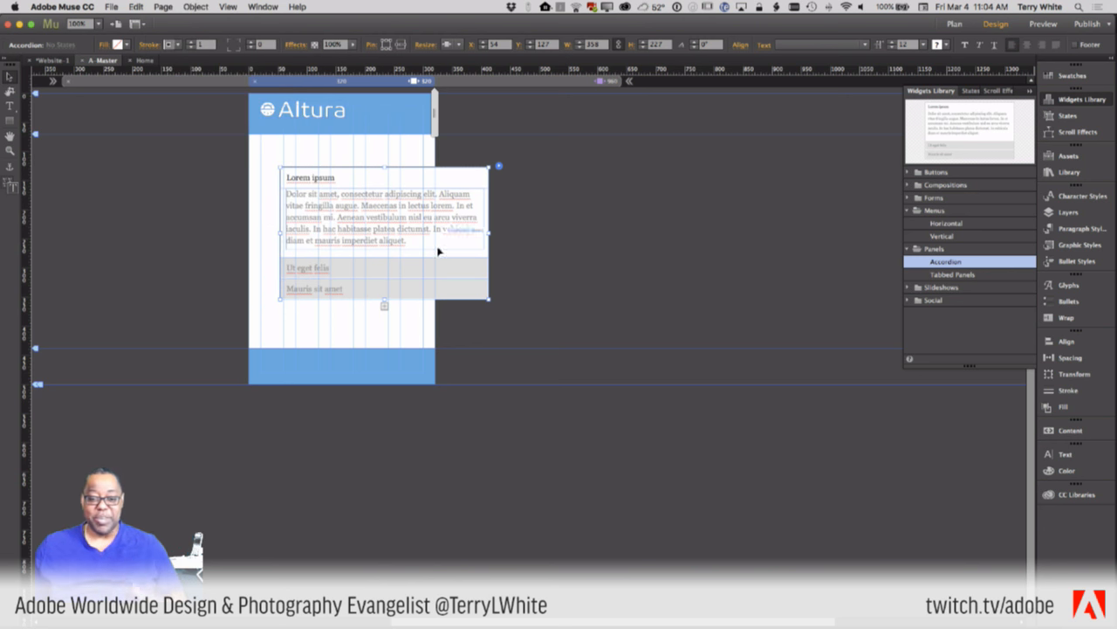
# - Clear the accordion's sample contents and strip all styling from it
pyautogui.rightClick(354, 276)
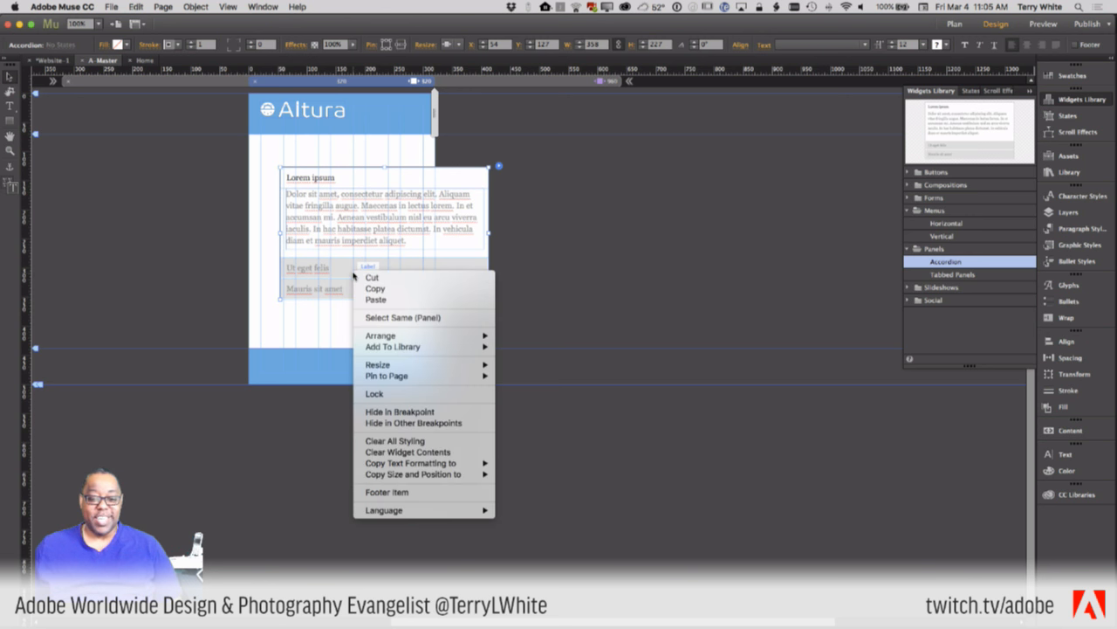
pyautogui.click(429, 457)
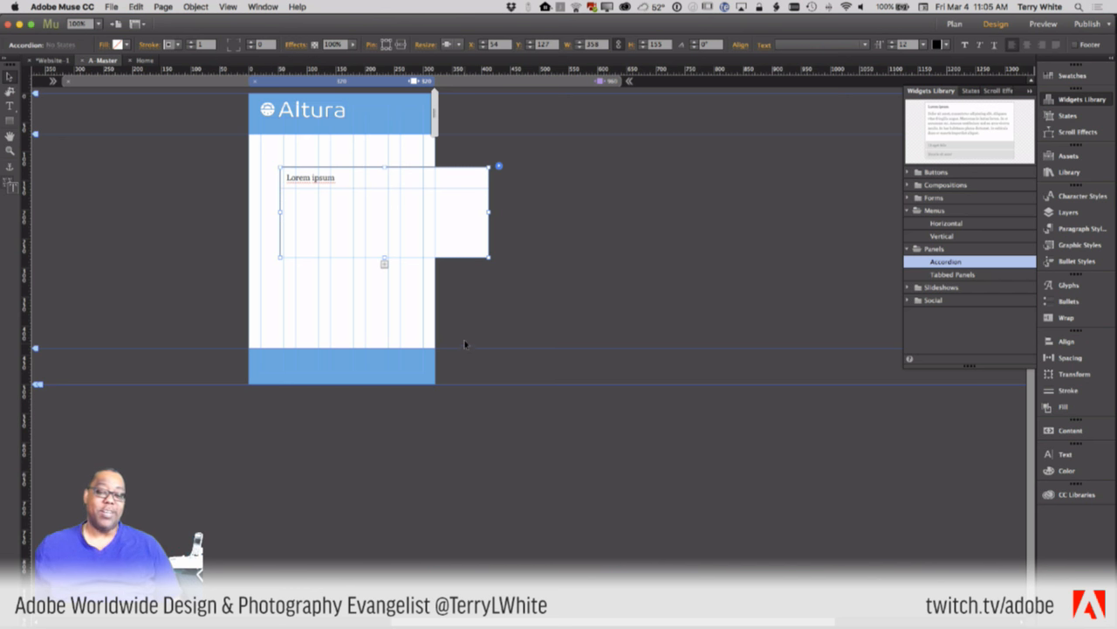
pyautogui.rightClick(454, 239)
pyautogui.click(475, 405)
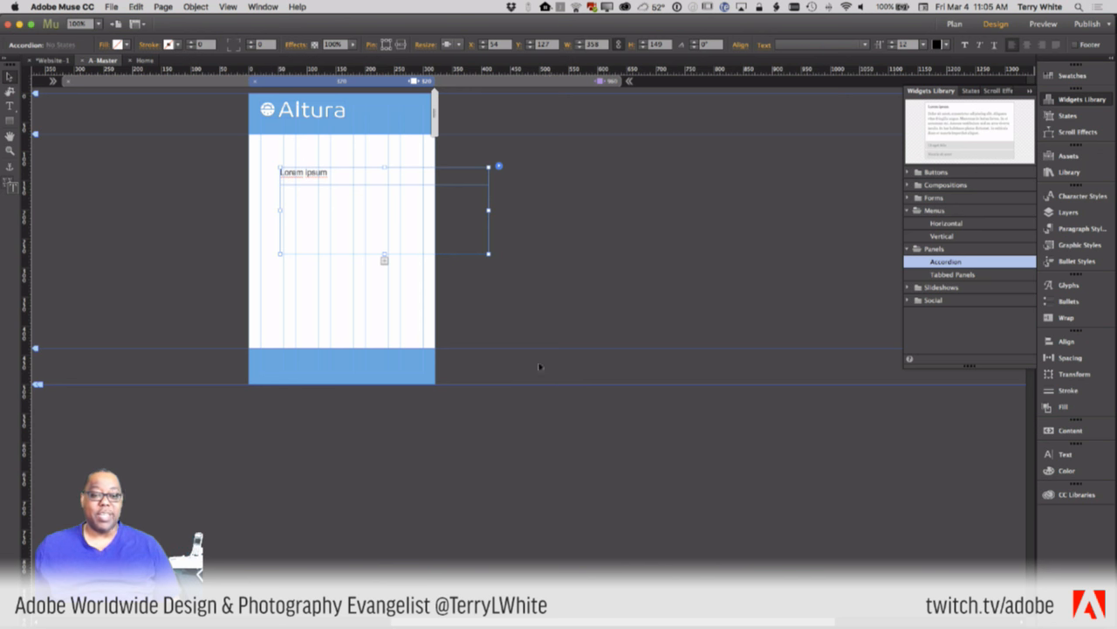
# - Delete the 'Lorem ipsum' label text, reselect the empty label box, and open the File menu
pyautogui.doubleClick(309, 173)
pyautogui.moveTo(321, 172); pyautogui.dragTo(279, 172)
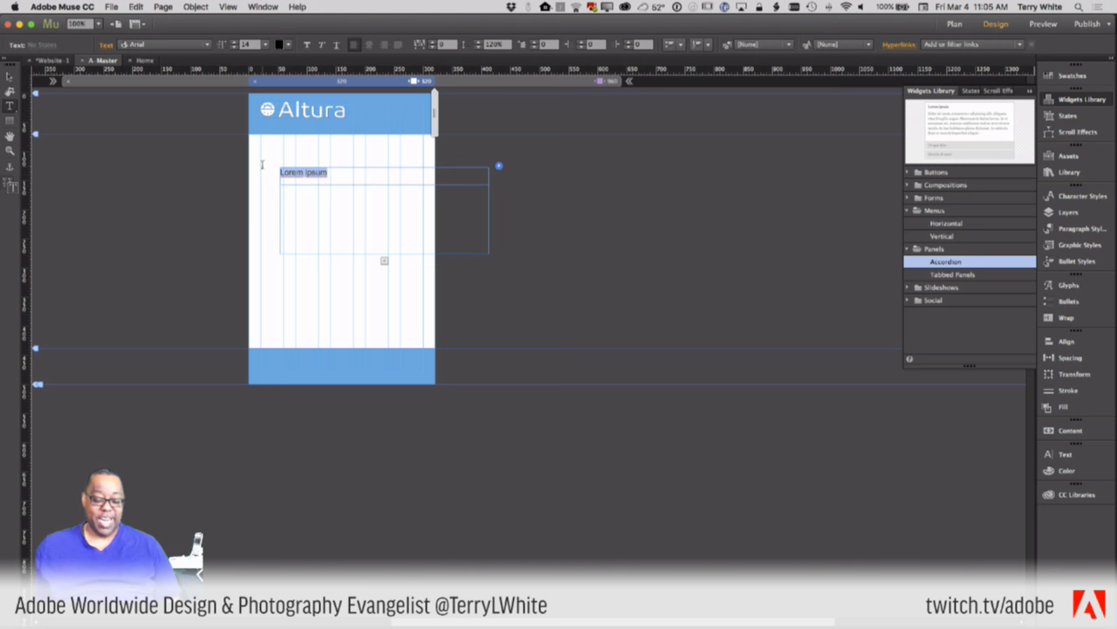
pyautogui.press('BackSpace')
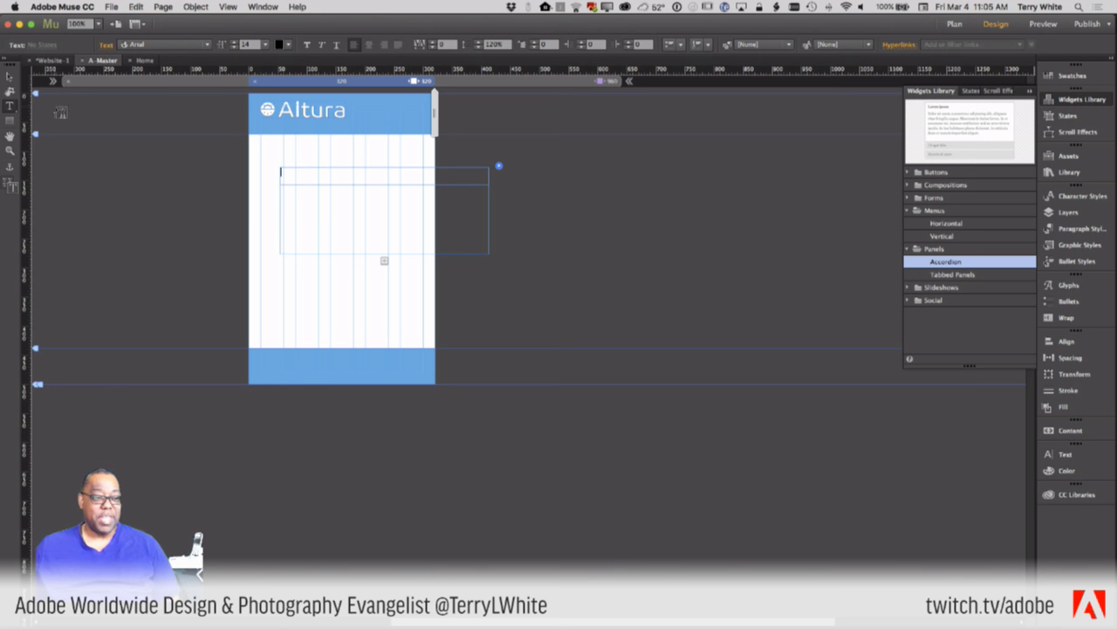
pyautogui.click(9, 76)
pyautogui.click(288, 172)
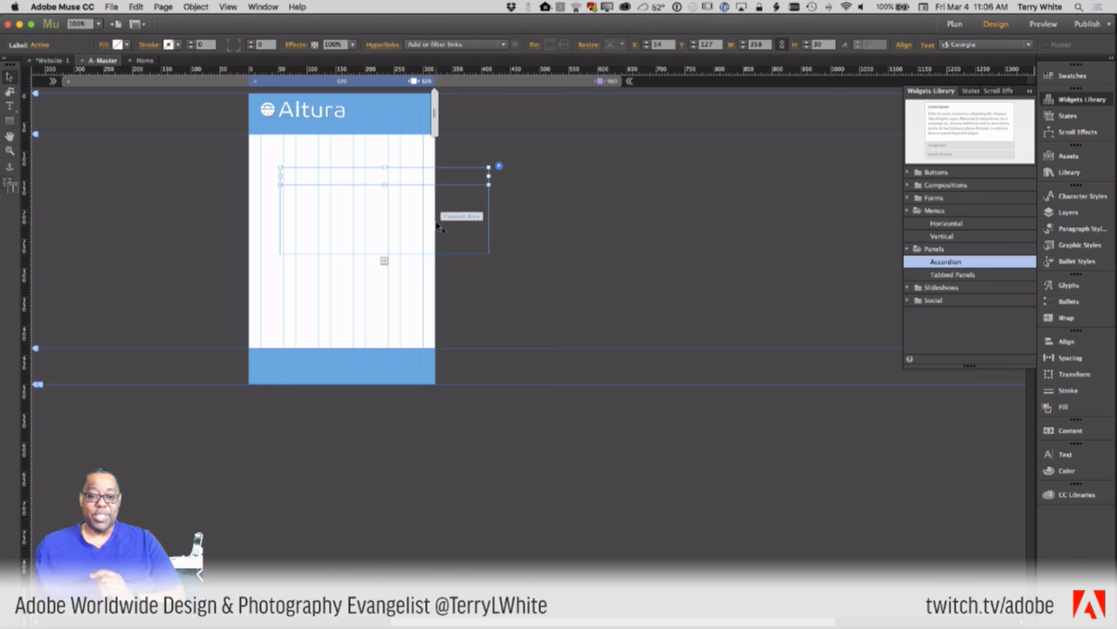
pyautogui.click(108, 7)
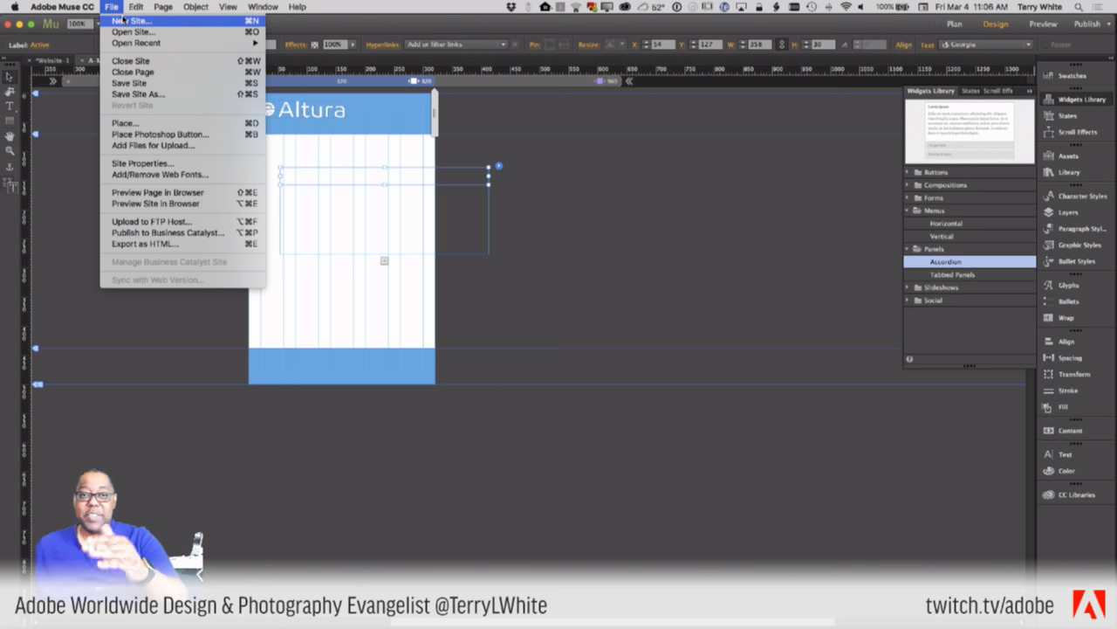
# - Preview the page in Chrome, select the preview URL in the address bar, and switch to Safari
pyautogui.click(171, 193)
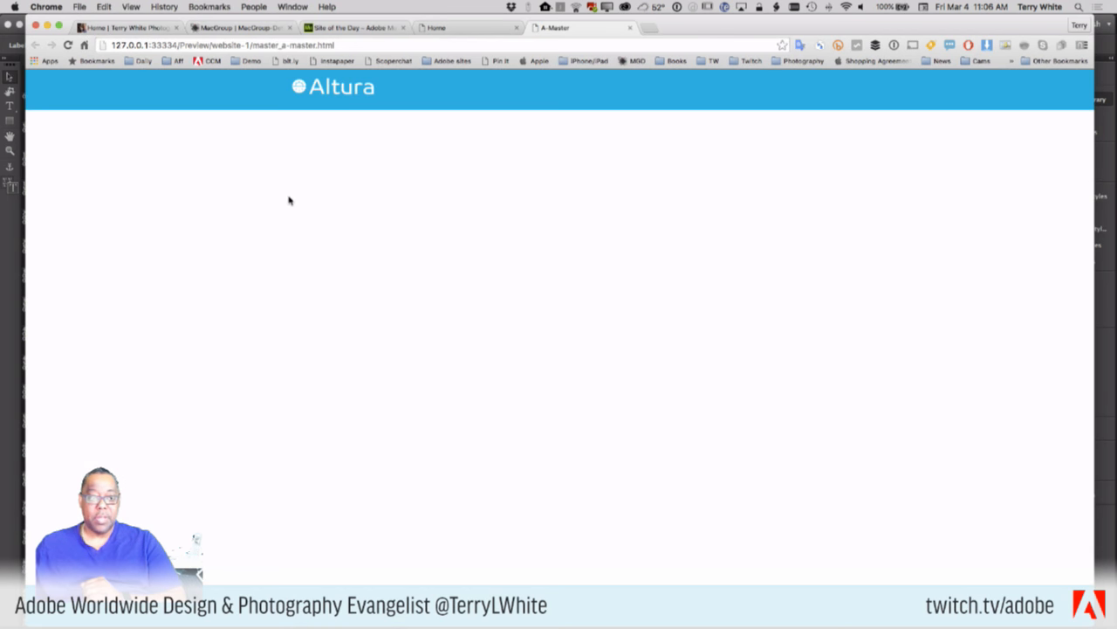
pyautogui.click(344, 43)
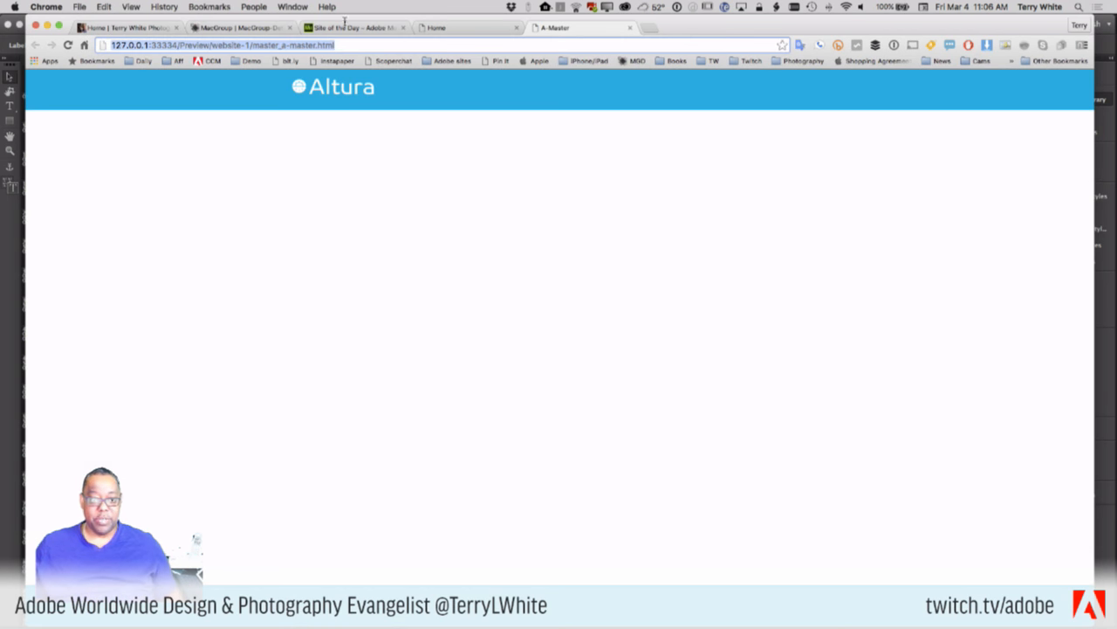
pyautogui.press('super+Tab')
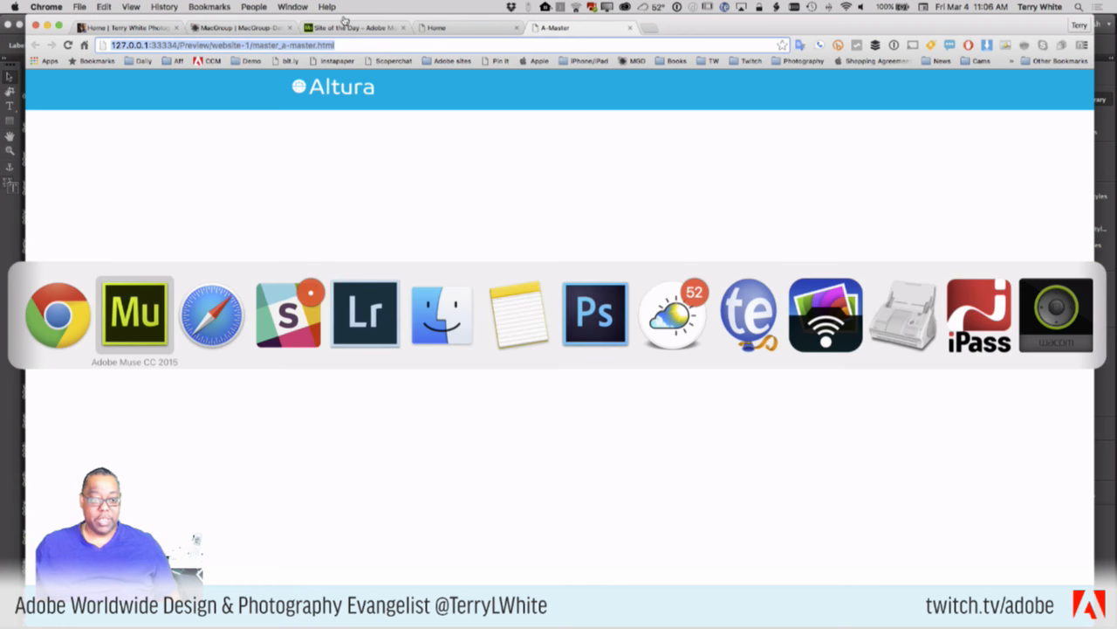
pyautogui.press('super+Tab')
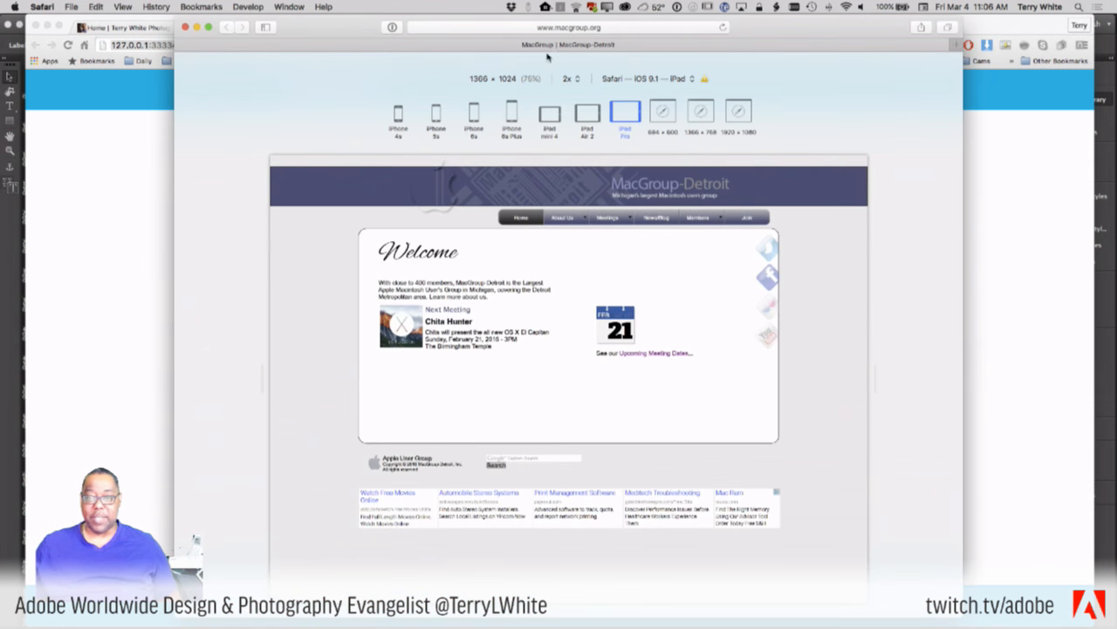
# - Load the A-Master preview in Safari, view it at iPhone 4s size, and test other widths
pyautogui.click(616, 27)
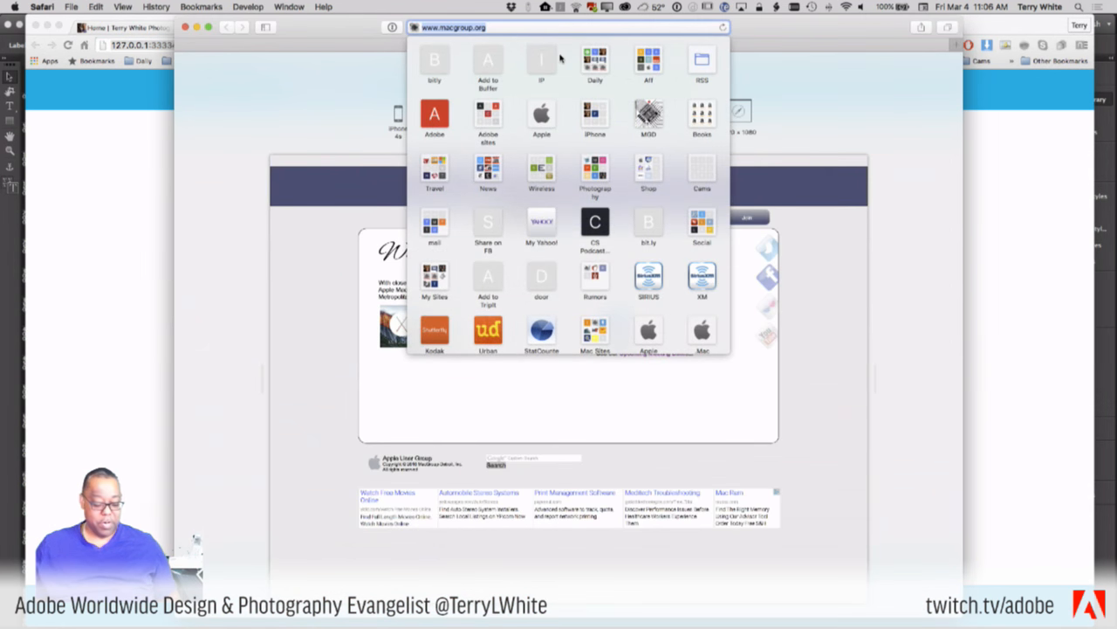
pyautogui.press('Escape')
pyautogui.press('Return')
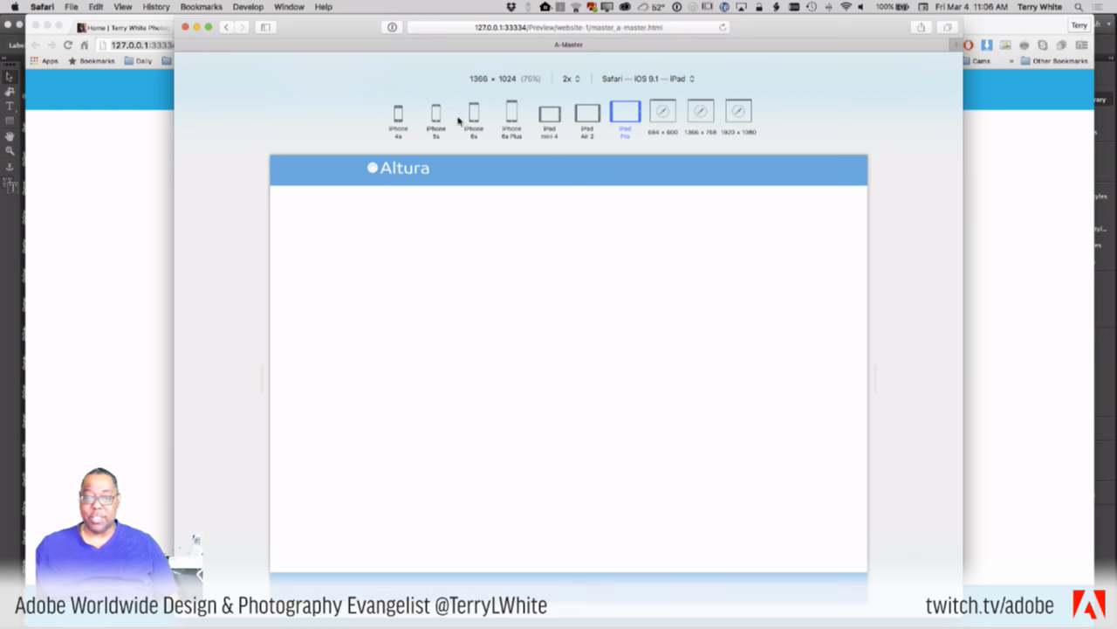
pyautogui.click(399, 119)
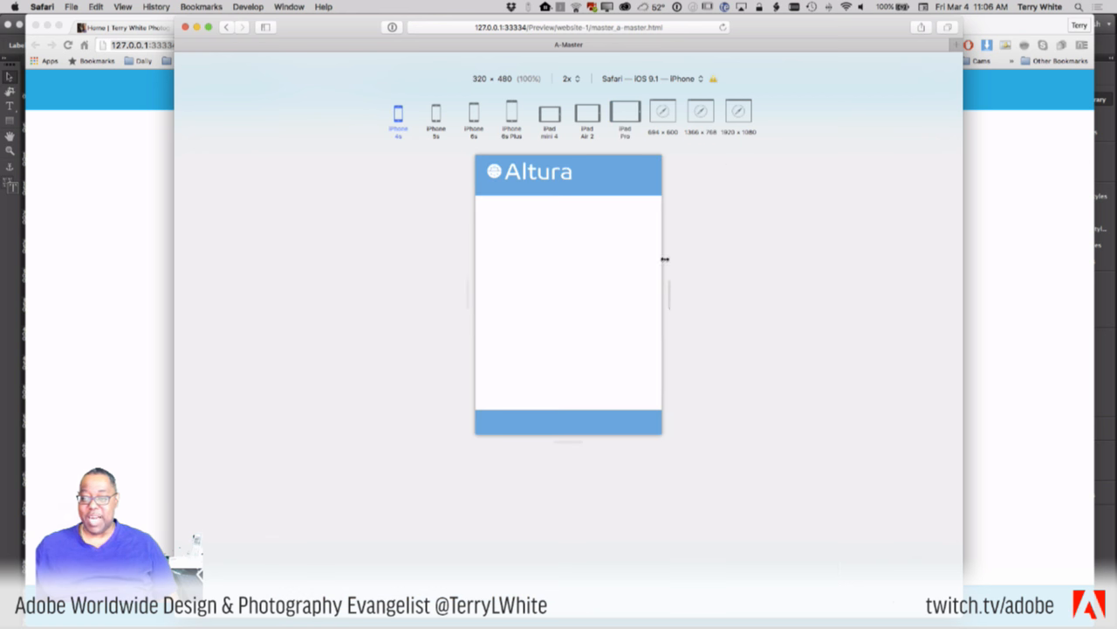
pyautogui.moveTo(672, 287)
pyautogui.mouseDown()
pyautogui.moveTo(711, 288)
pyautogui.moveTo(658, 288)
pyautogui.moveTo(673, 290)
pyautogui.mouseUp()
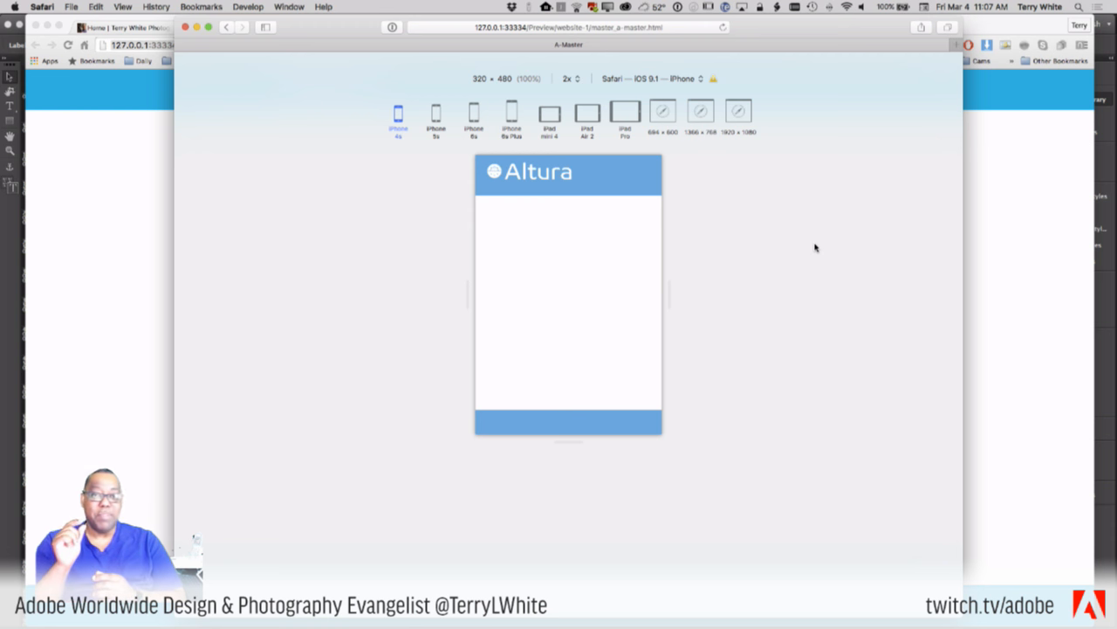
pyautogui.press('super+Tab')
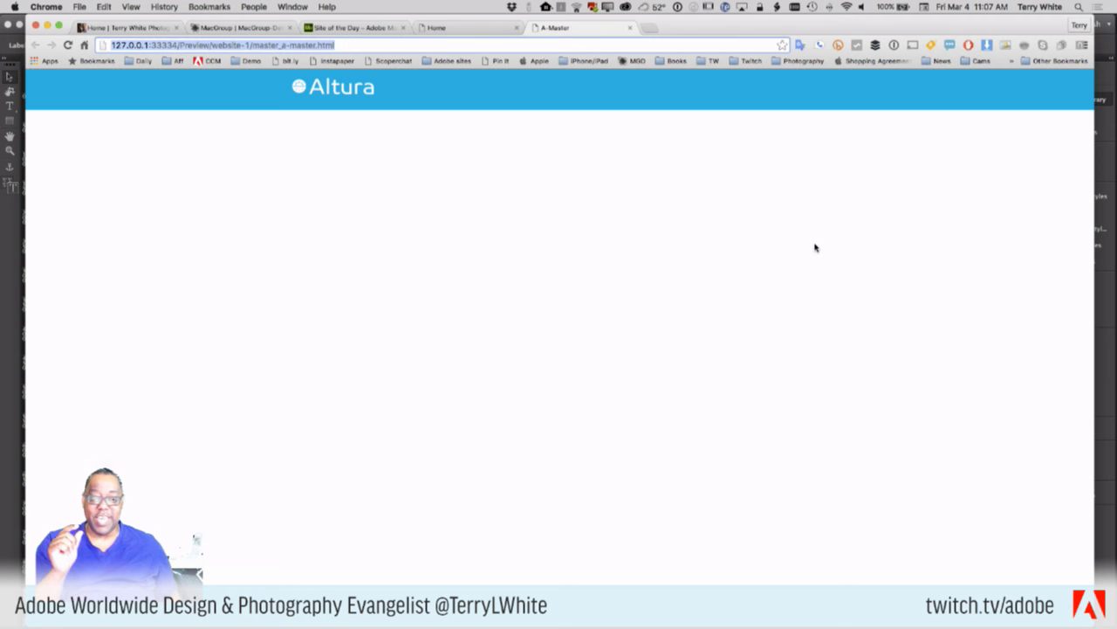
# - Draw a text frame reading 'Text' just below the accordion on the A-Master page
pyautogui.press('super+Tab')
pyautogui.press('super+Tab')
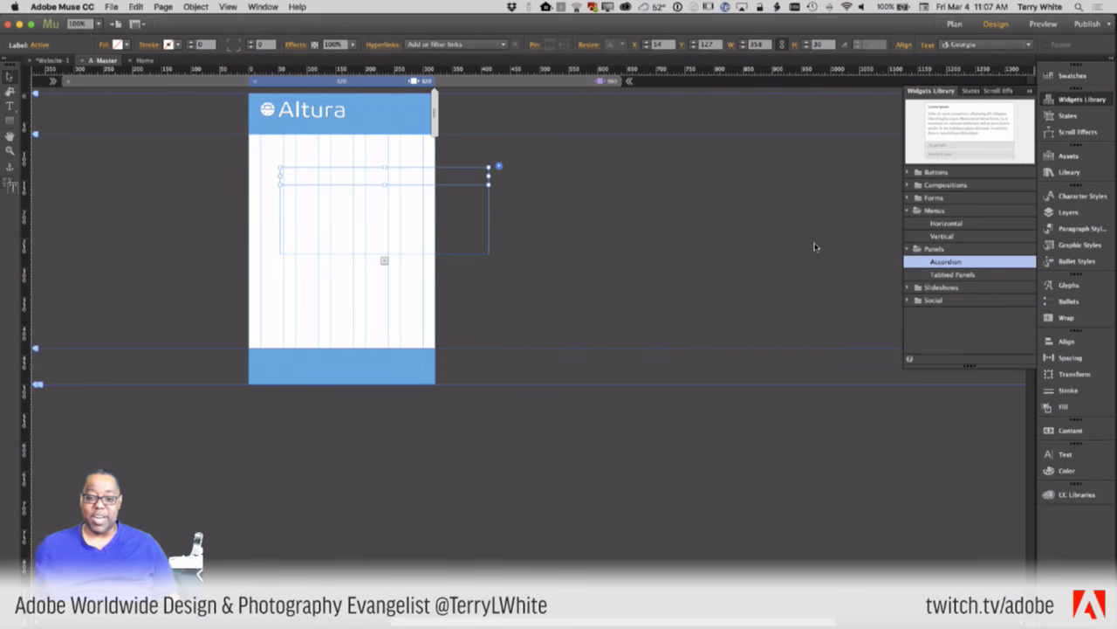
pyautogui.click(503, 281)
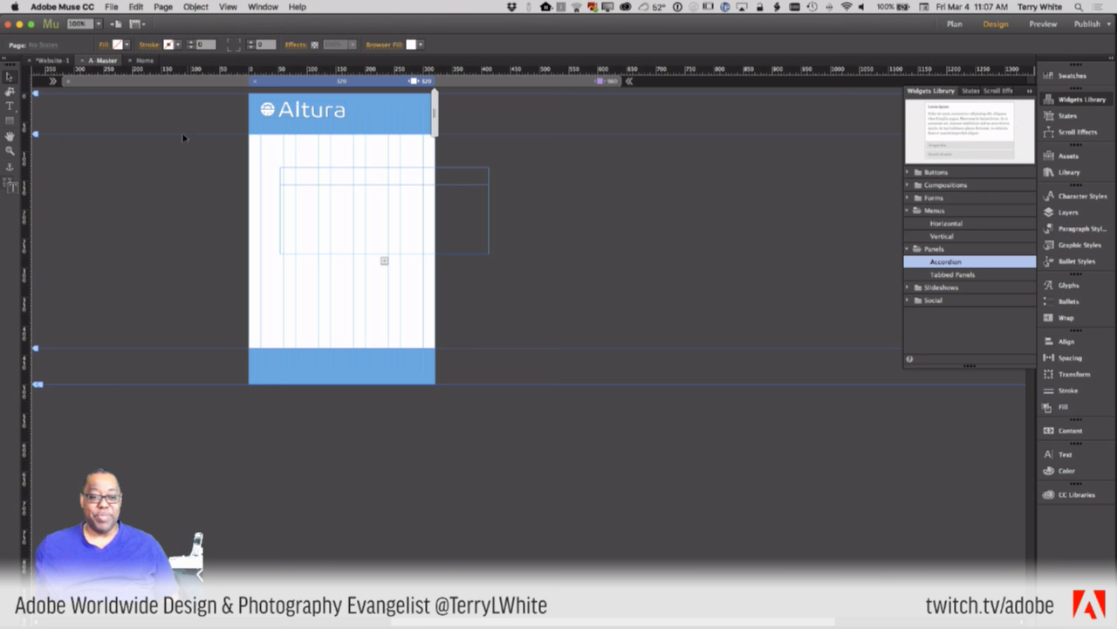
pyautogui.click(9, 106)
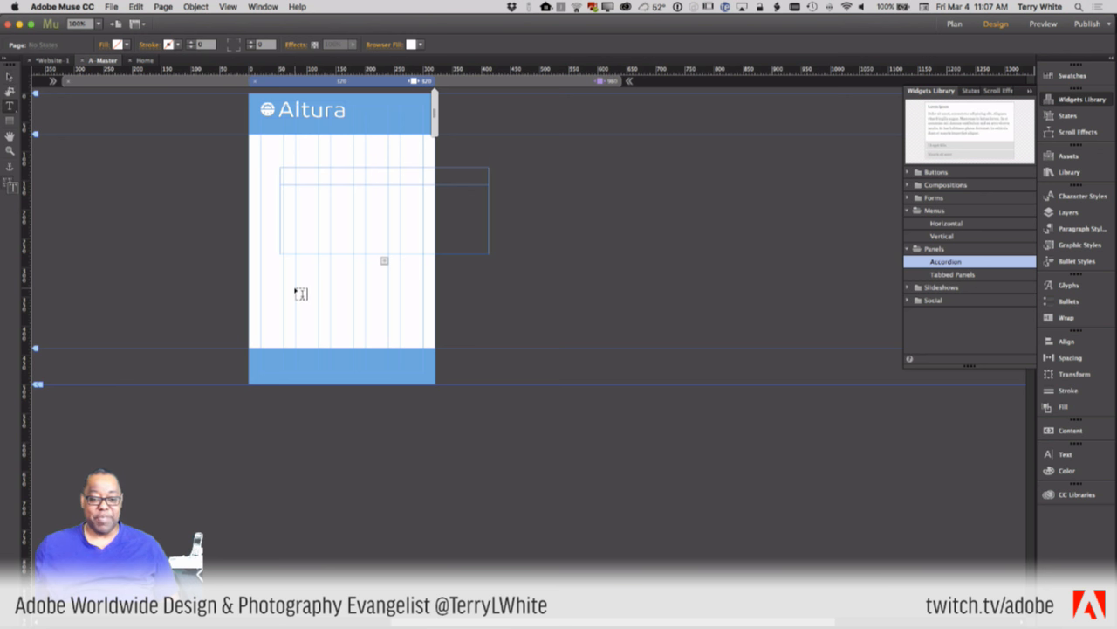
pyautogui.moveTo(296, 289); pyautogui.dragTo(465, 308)
pyautogui.write('Text')
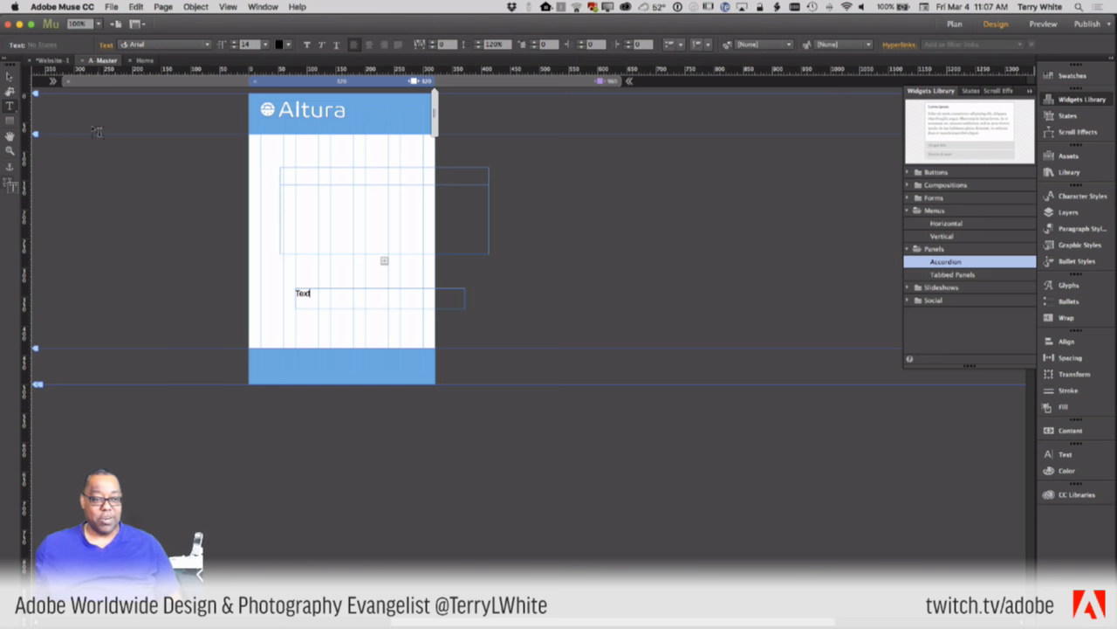
pyautogui.click(11, 77)
pyautogui.click(517, 275)
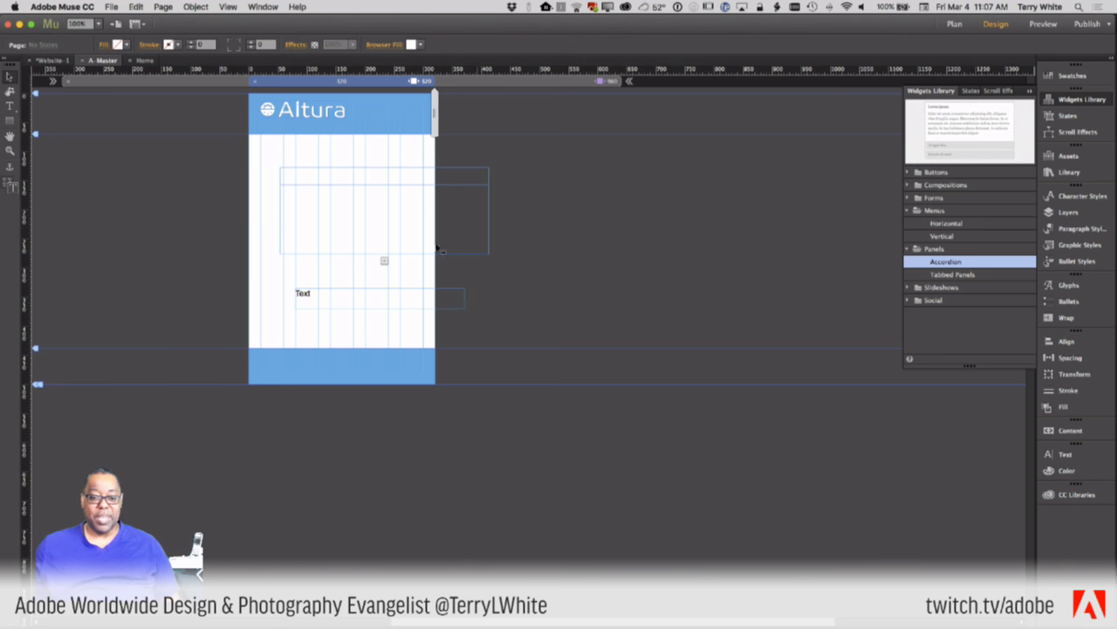
pyautogui.click(109, 7)
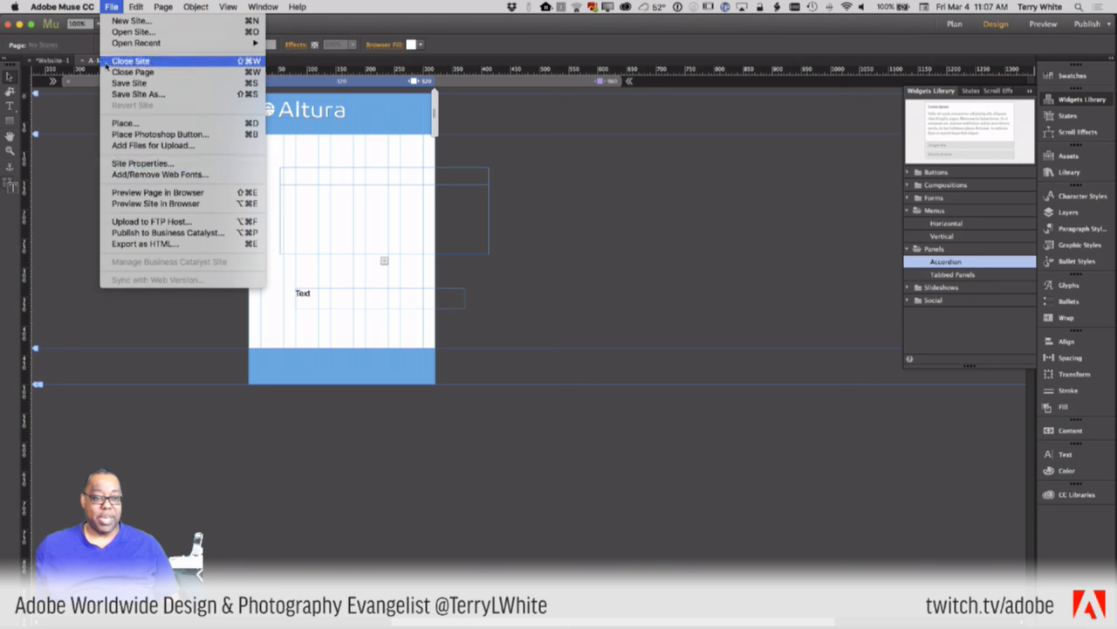
# - Preview the master page in Chrome and copy its web address
pyautogui.click(133, 193)
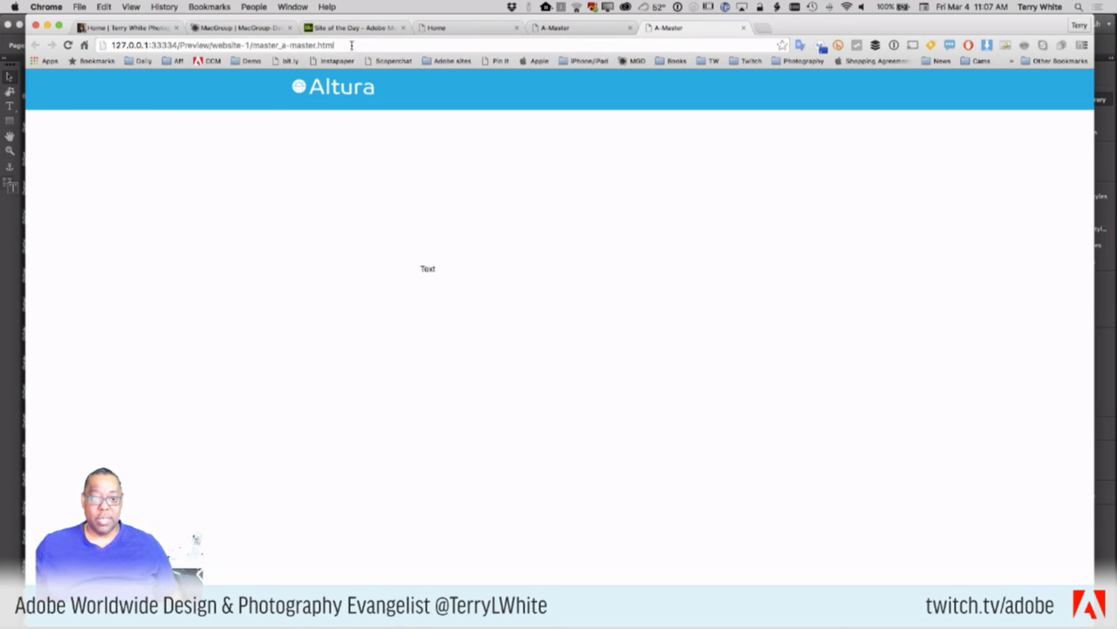
pyautogui.click(352, 45)
pyautogui.press('super+c')
pyautogui.press('super+Tab')
pyautogui.press('super+Tab')
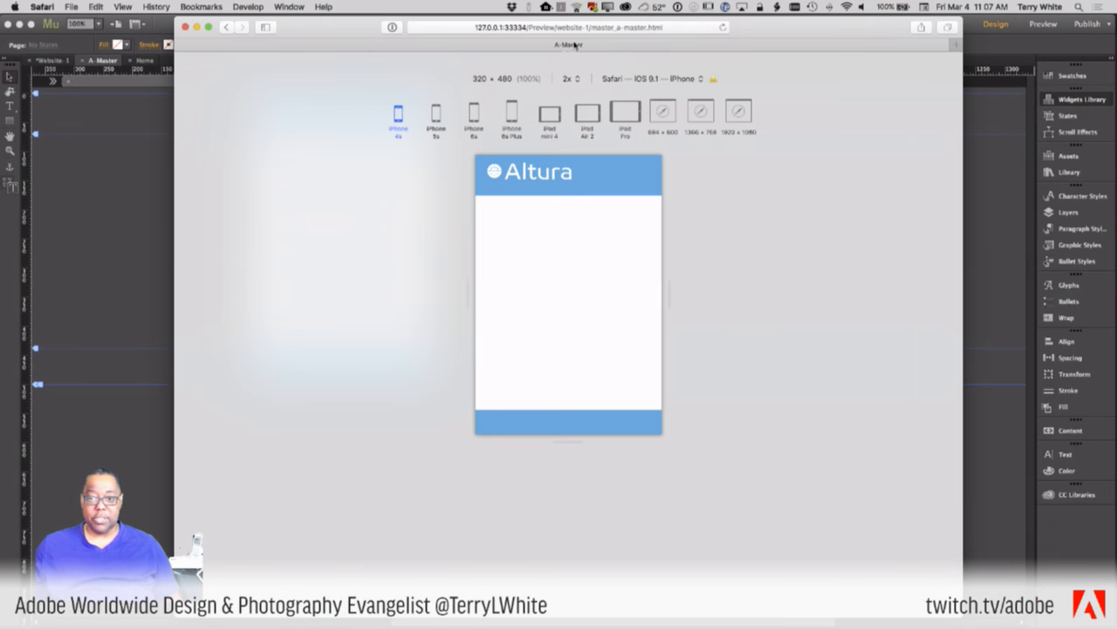
pyautogui.click(673, 27)
pyautogui.press('super+v')
pyautogui.press('Return')
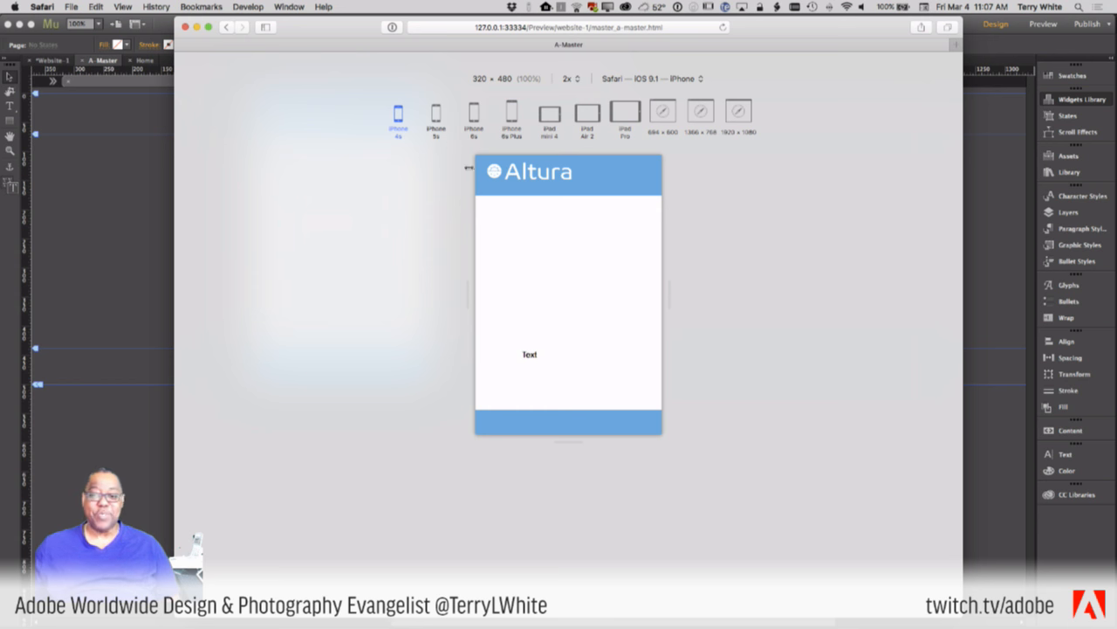
pyautogui.press('super+Tab')
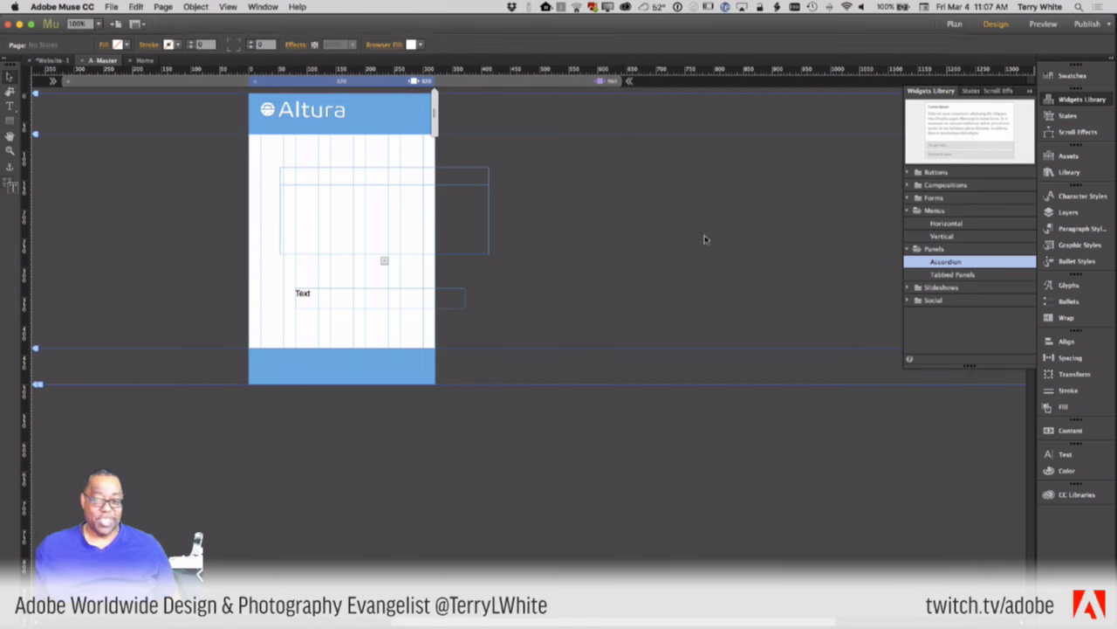
# - Delete the test Text frame and narrow the accordion from its left side
pyautogui.click(447, 303)
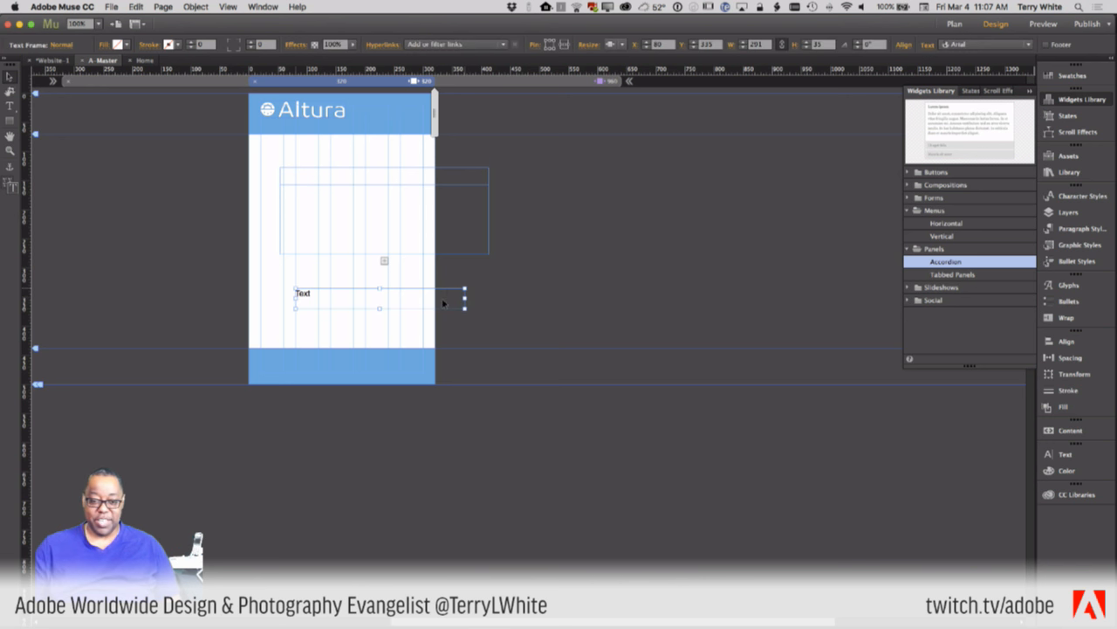
pyautogui.press('Delete')
pyautogui.moveTo(452, 181); pyautogui.dragTo(394, 130)
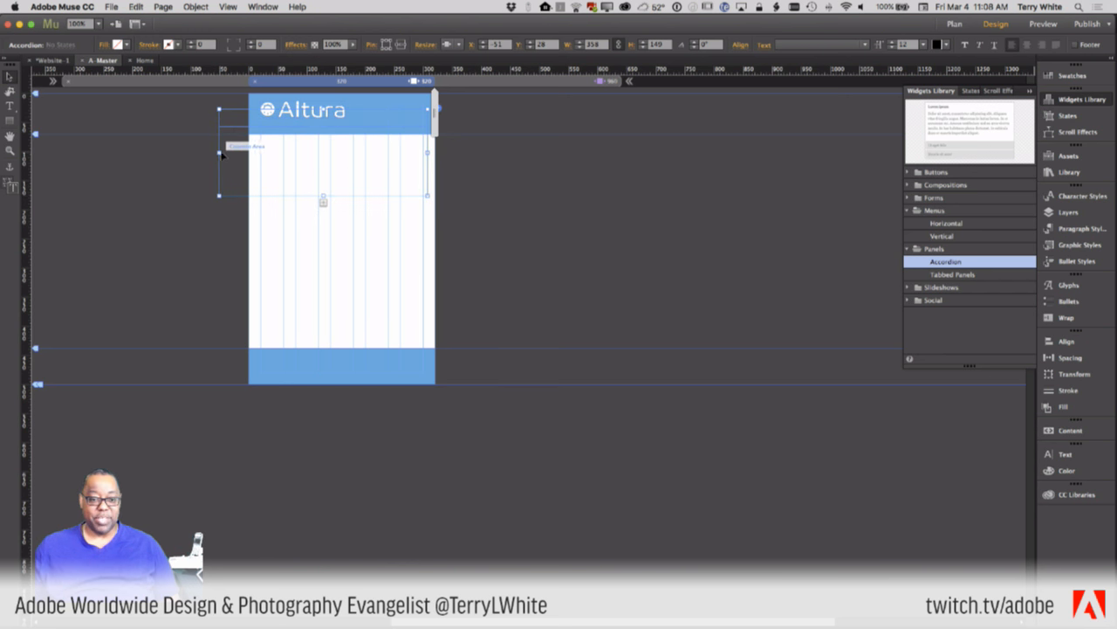
pyautogui.moveTo(218, 152); pyautogui.dragTo(310, 168)
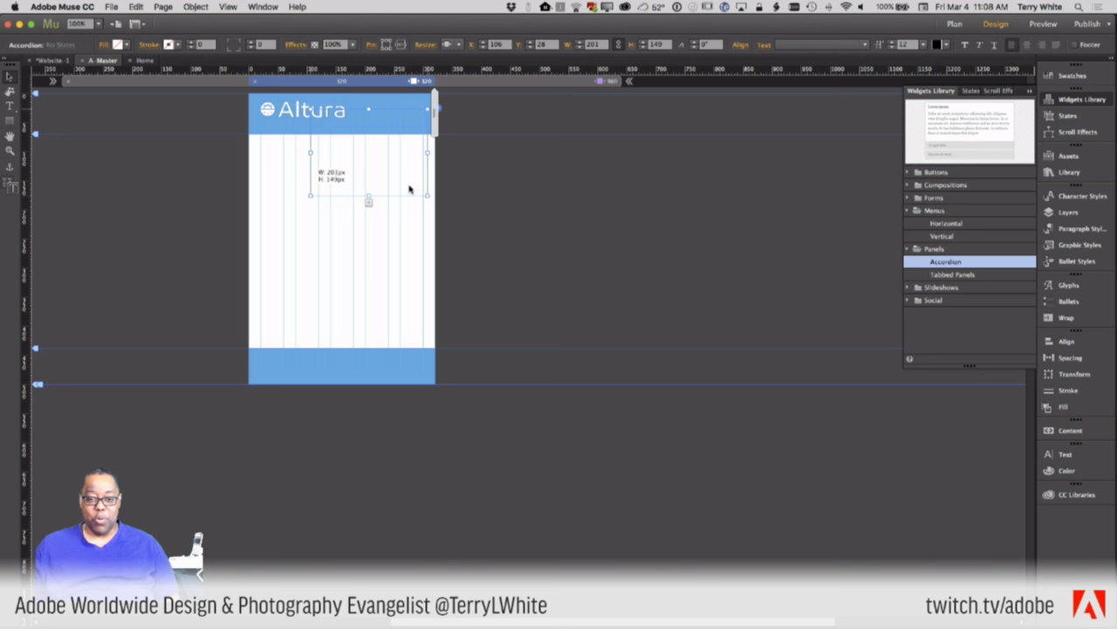
# - Place the accordion just under the Altura header at X 107, Y 40, stretched to 201 × 293 px
pyautogui.moveTo(404, 191); pyautogui.dragTo(426, 277)
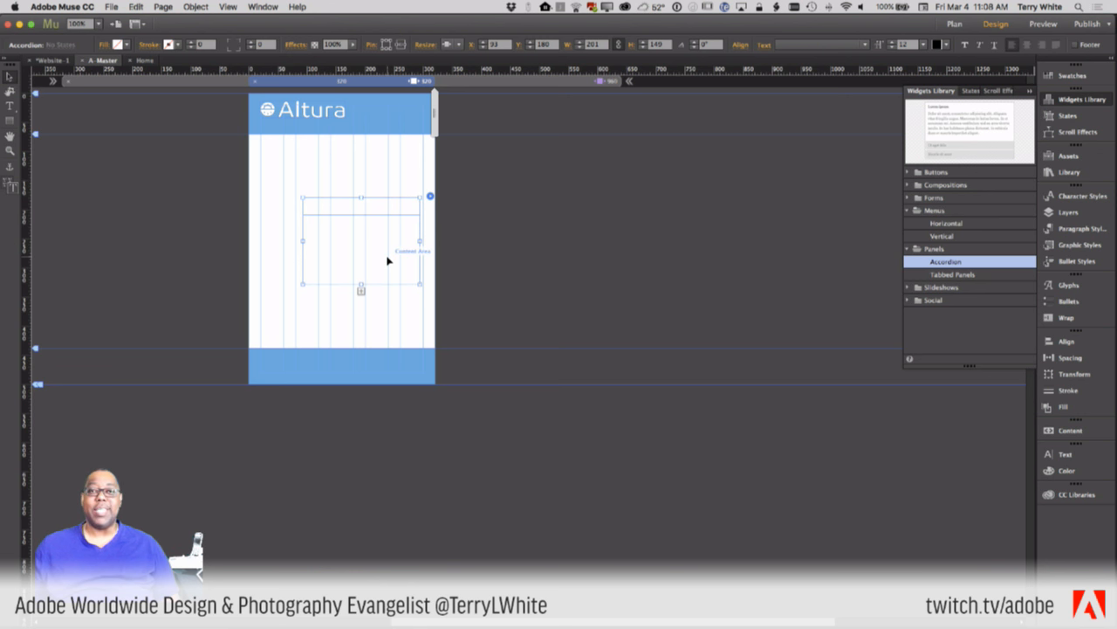
pyautogui.moveTo(379, 274); pyautogui.dragTo(390, 198)
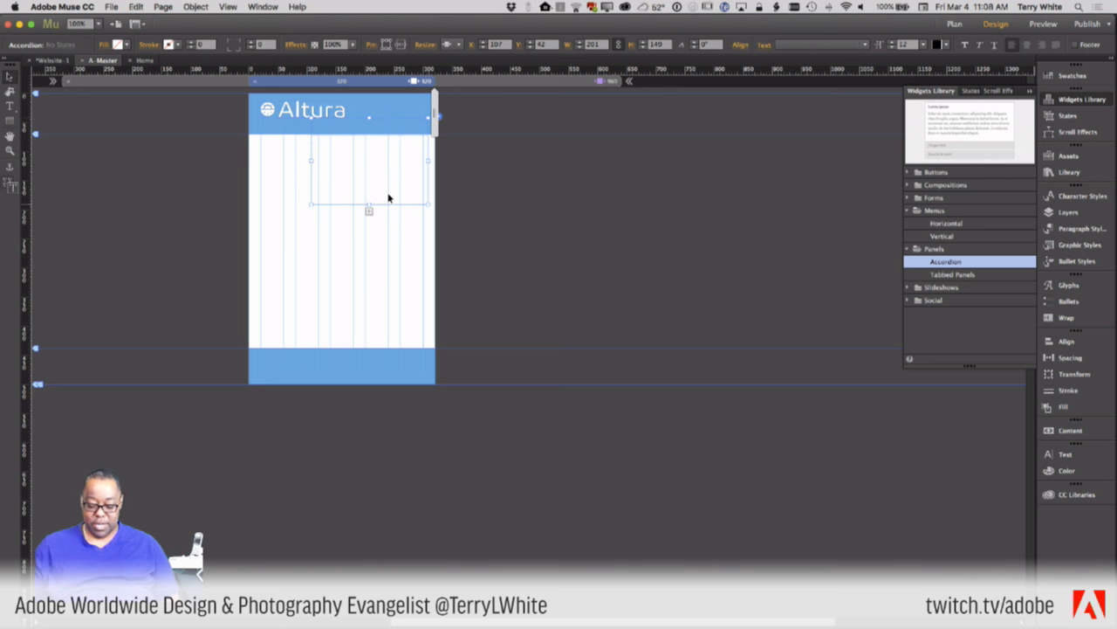
pyautogui.press('Up')
pyautogui.press('Up')
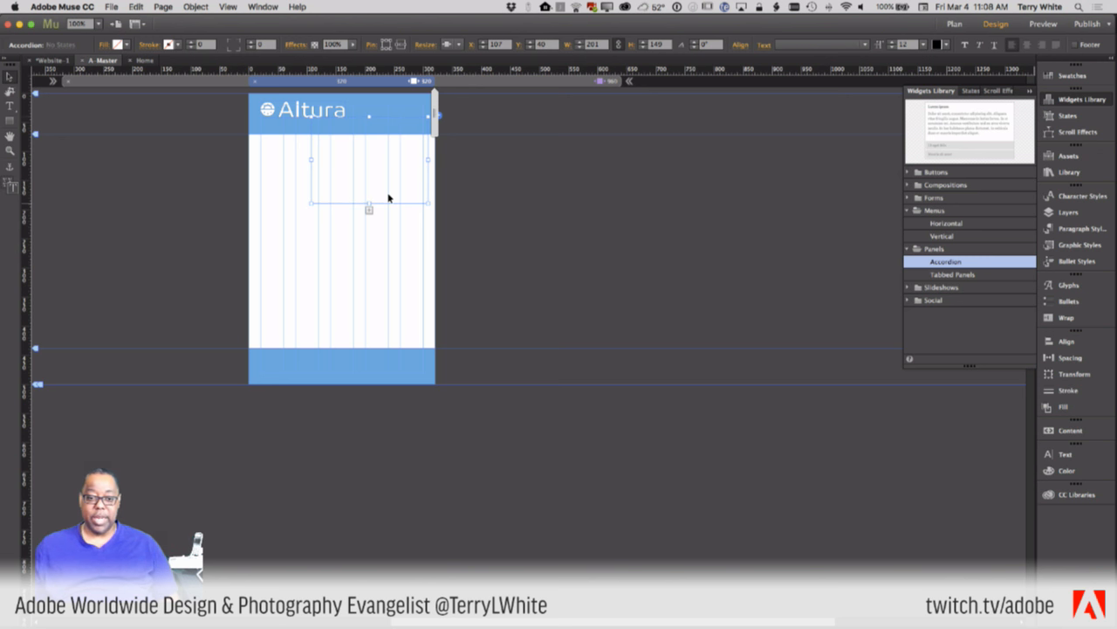
pyautogui.moveTo(368, 203); pyautogui.dragTo(369, 287)
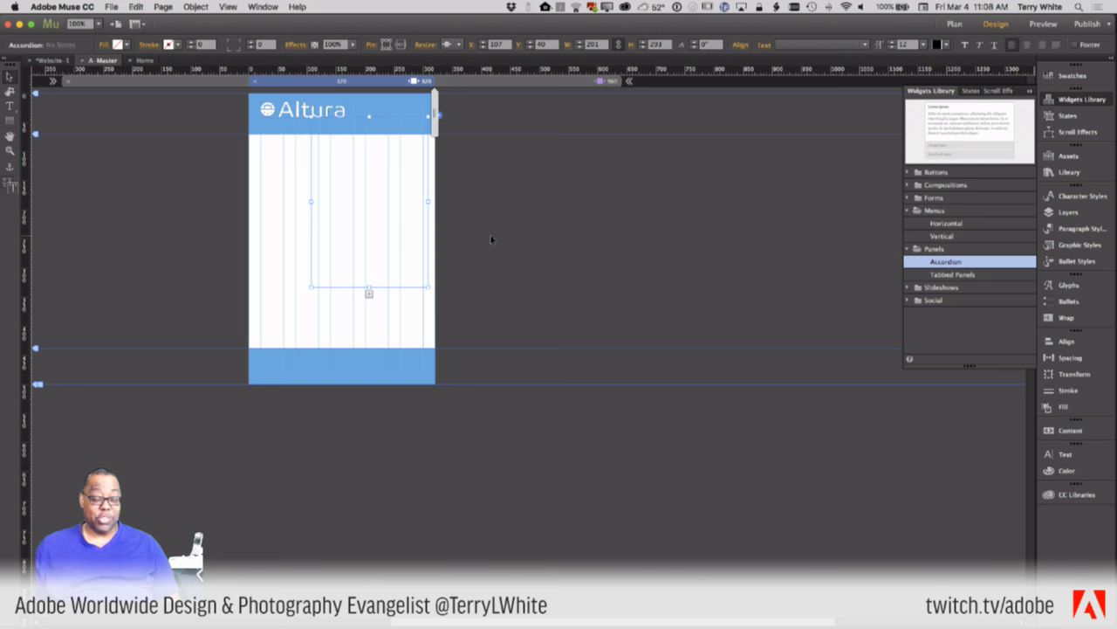
# - Drop a Vertical menu widget listing Home through Contact Us into the accordion's content area
pyautogui.click(941, 237)
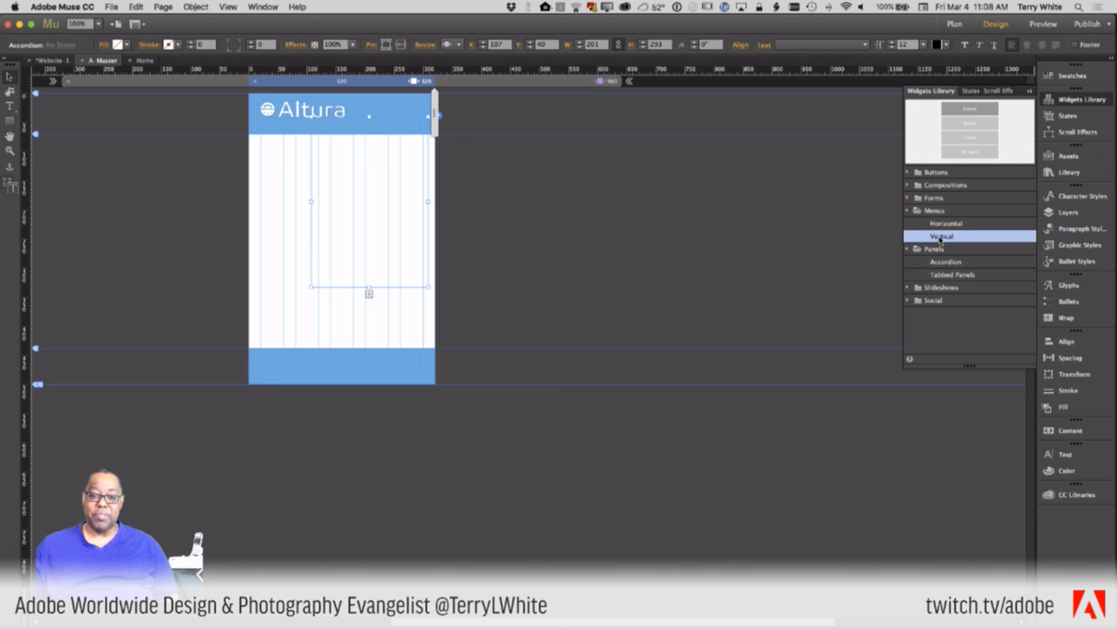
pyautogui.moveTo(941, 238); pyautogui.dragTo(334, 190)
pyautogui.moveTo(321, 171); pyautogui.dragTo(322, 171)
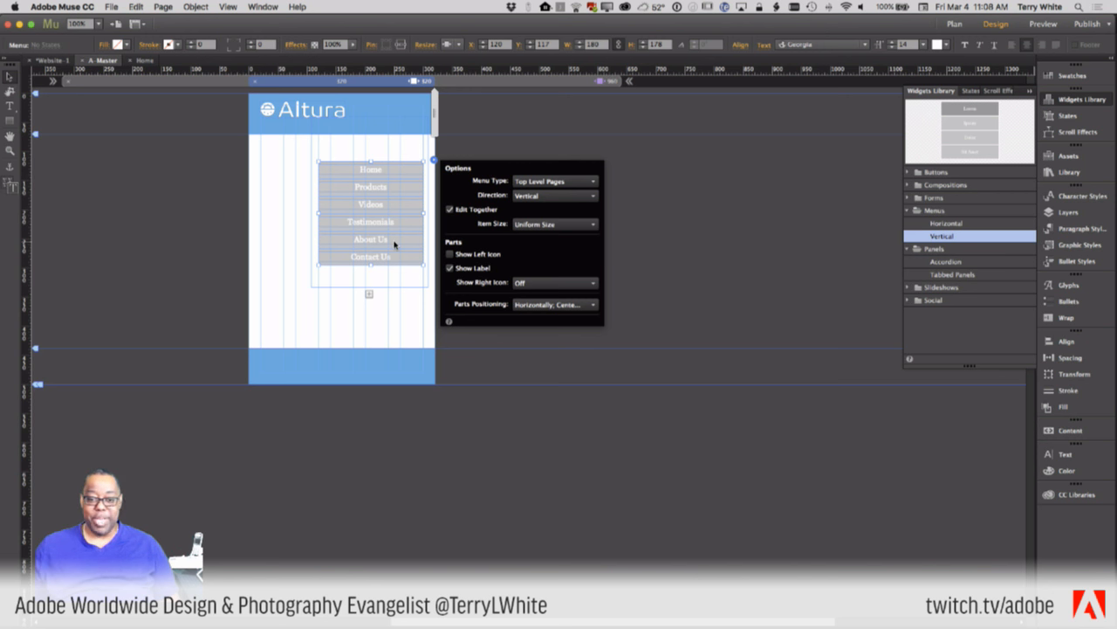
pyautogui.click(406, 173)
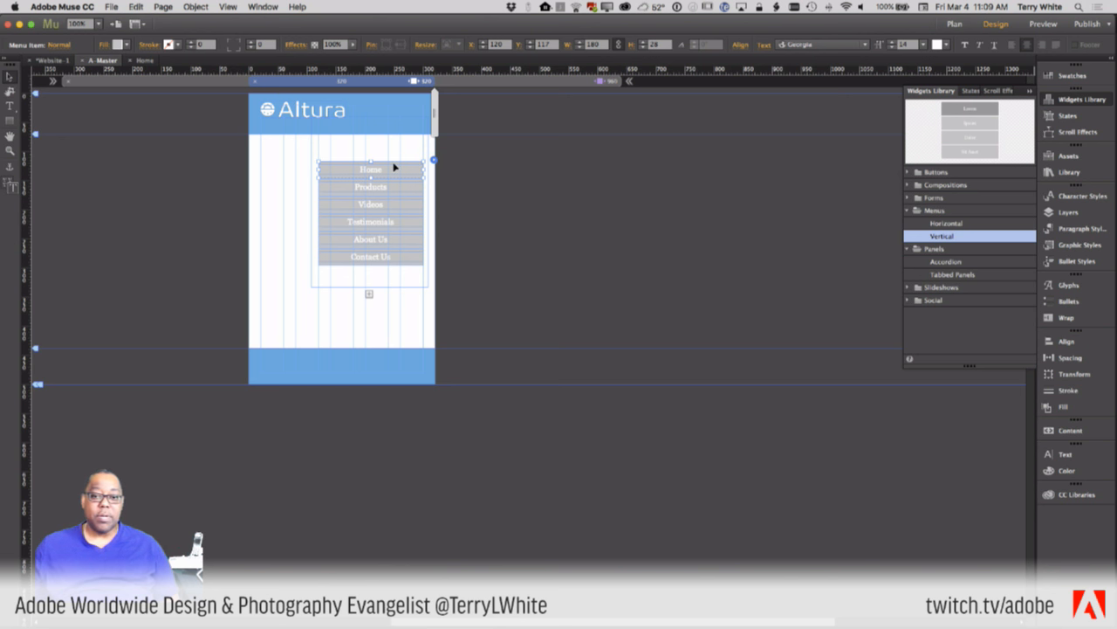
# - Fill the vertical menu items with the blue swatch #29ABE2
pyautogui.click(127, 44)
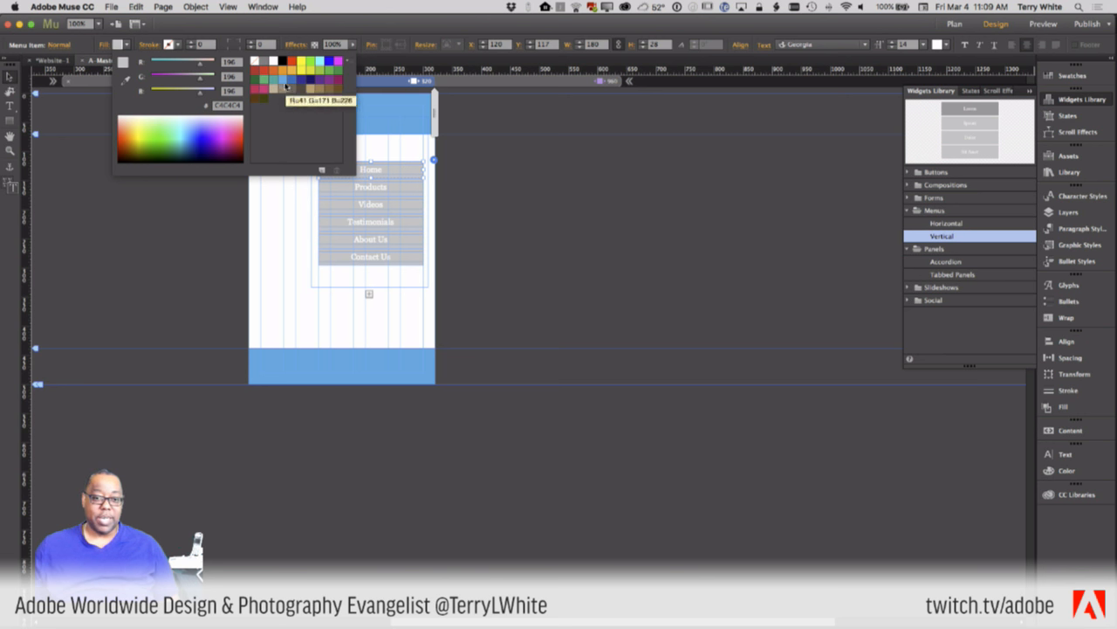
pyautogui.click(284, 82)
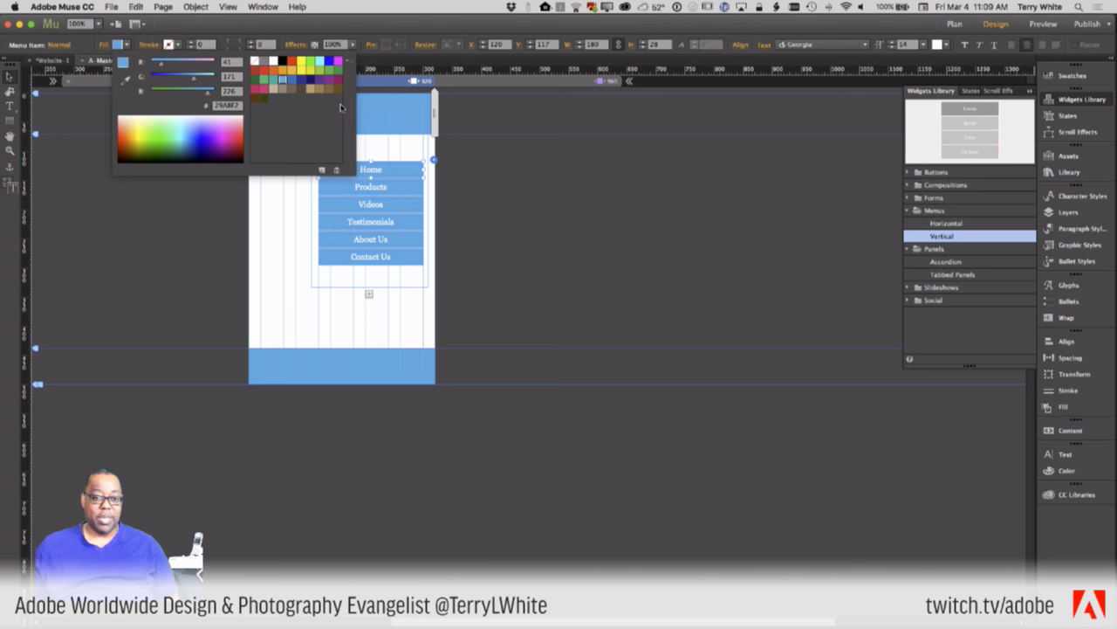
pyautogui.click(375, 171)
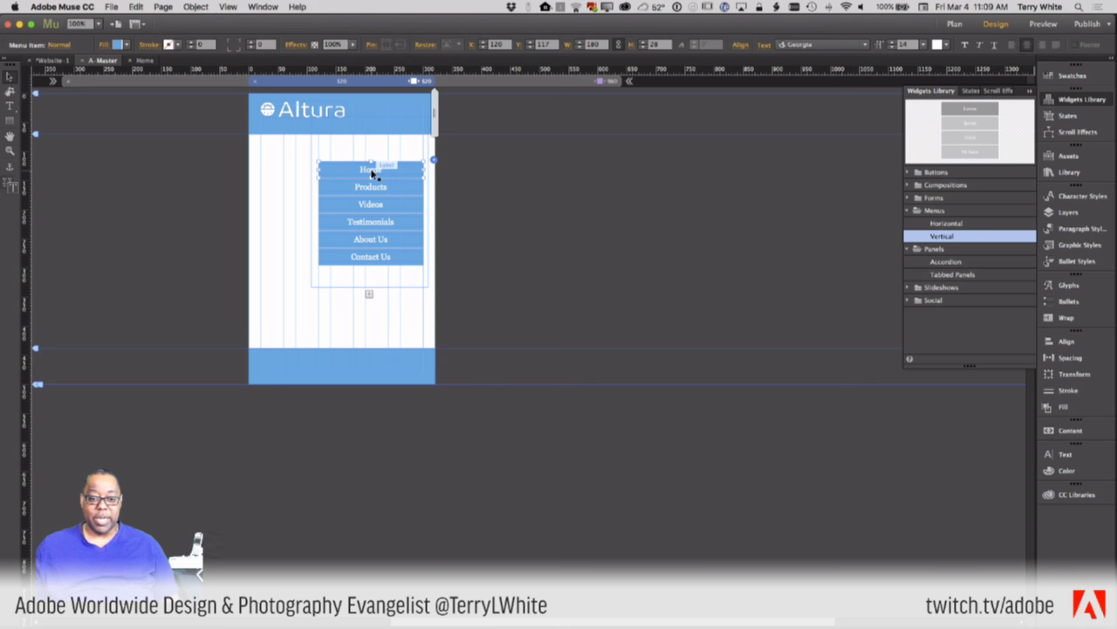
# - Change the menu labels from Georgia to Arial, keeping them centre-aligned
pyautogui.click(372, 171)
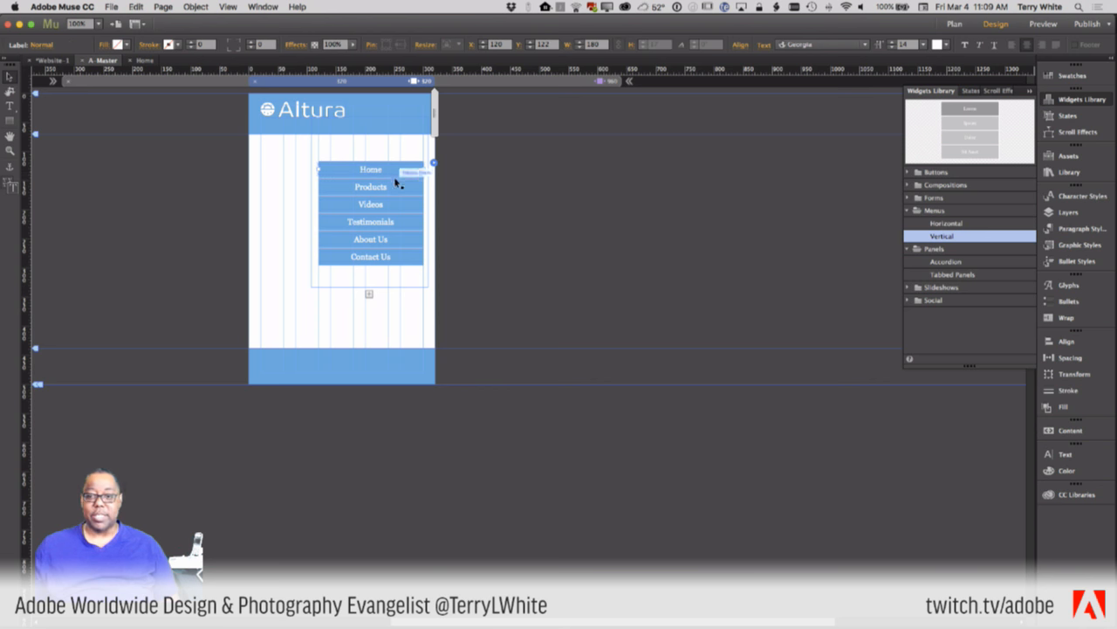
pyautogui.click(864, 44)
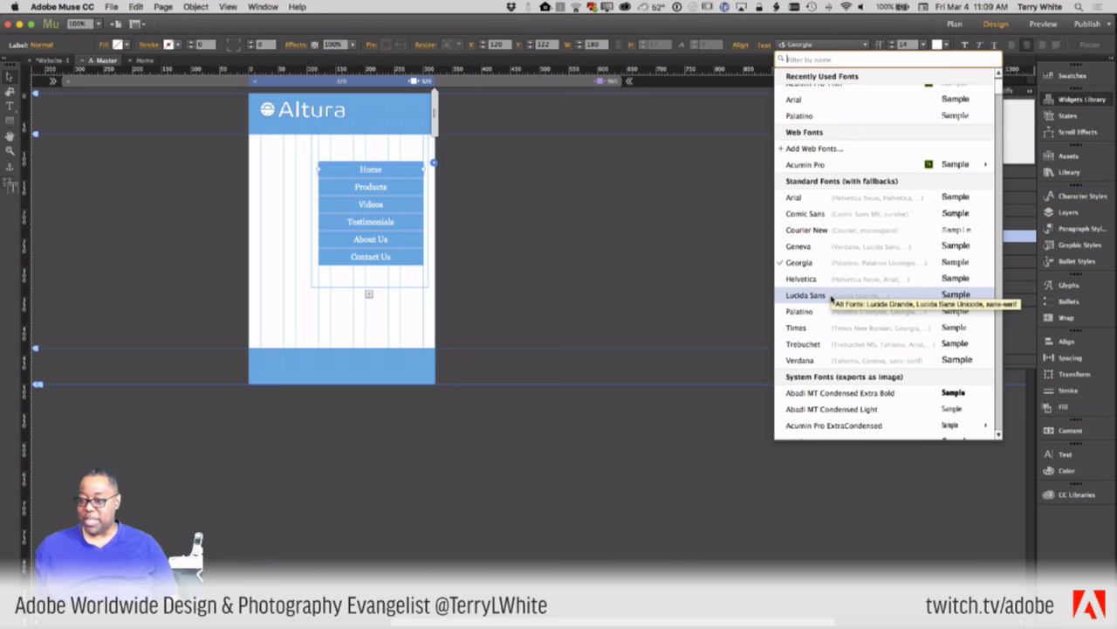
pyautogui.click(819, 197)
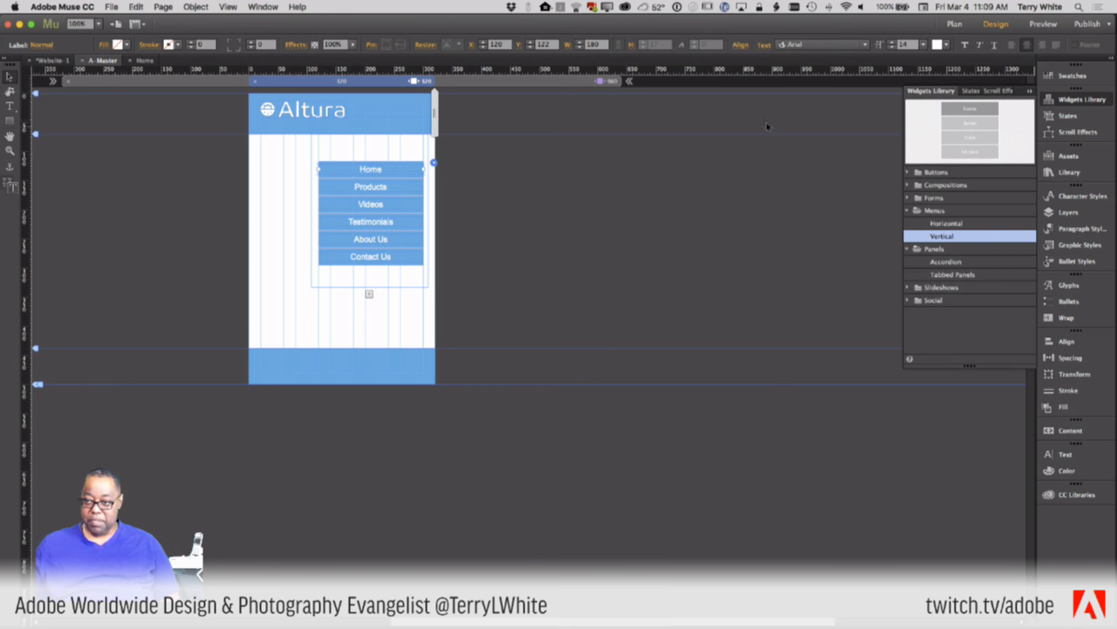
pyautogui.click(1042, 45)
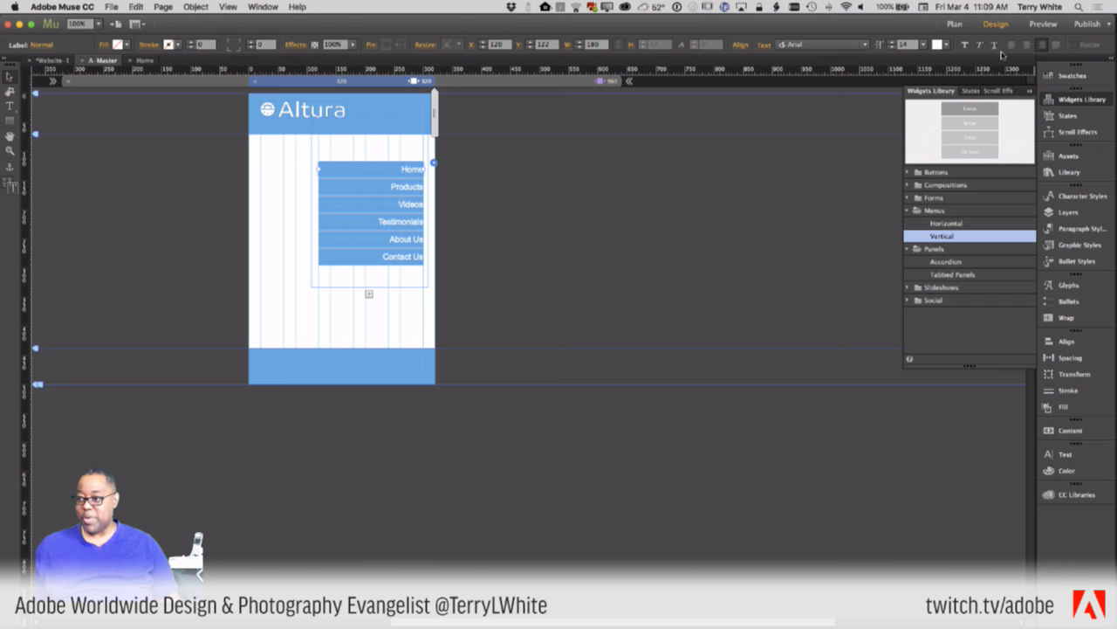
pyautogui.click(1027, 46)
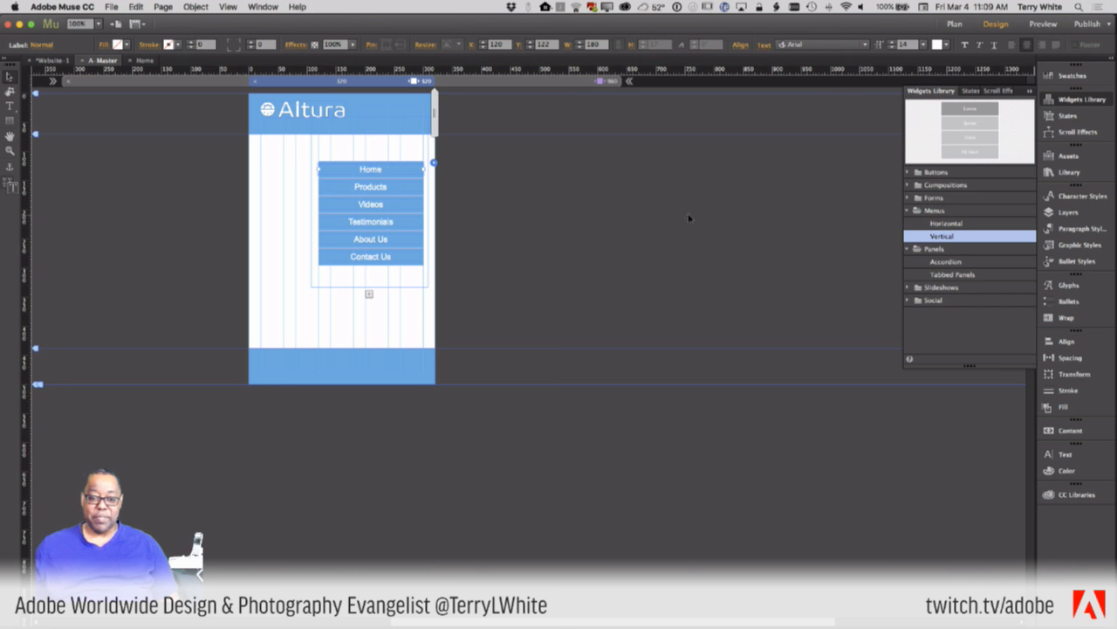
pyautogui.click(398, 265)
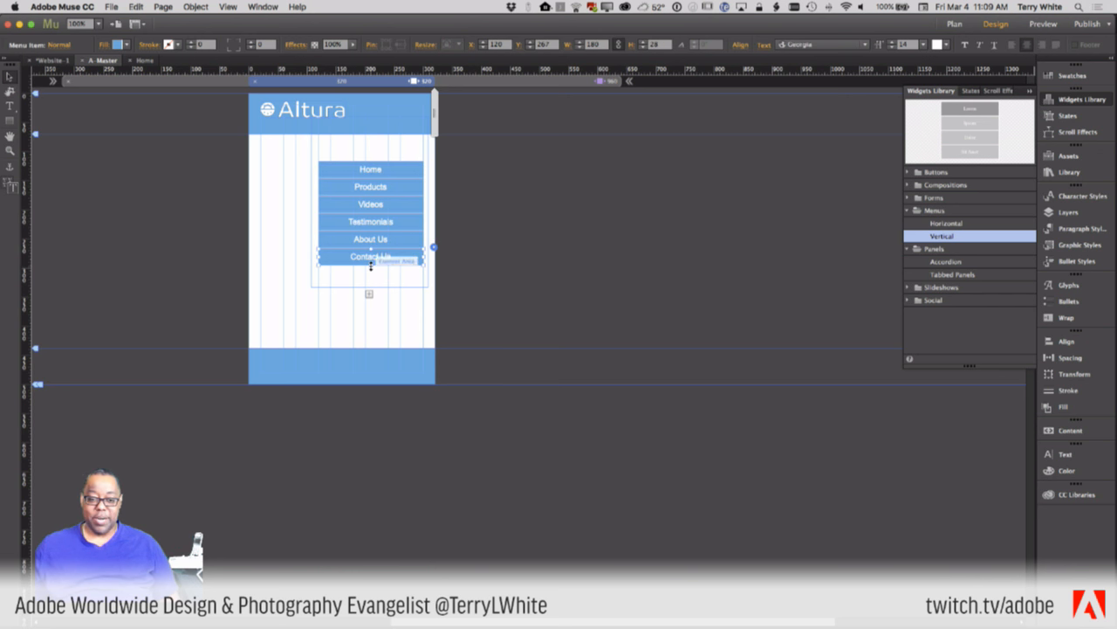
# - Make all menu items taller and move the whole menu up beneath the Altura header
pyautogui.moveTo(370, 264); pyautogui.dragTo(369, 306)
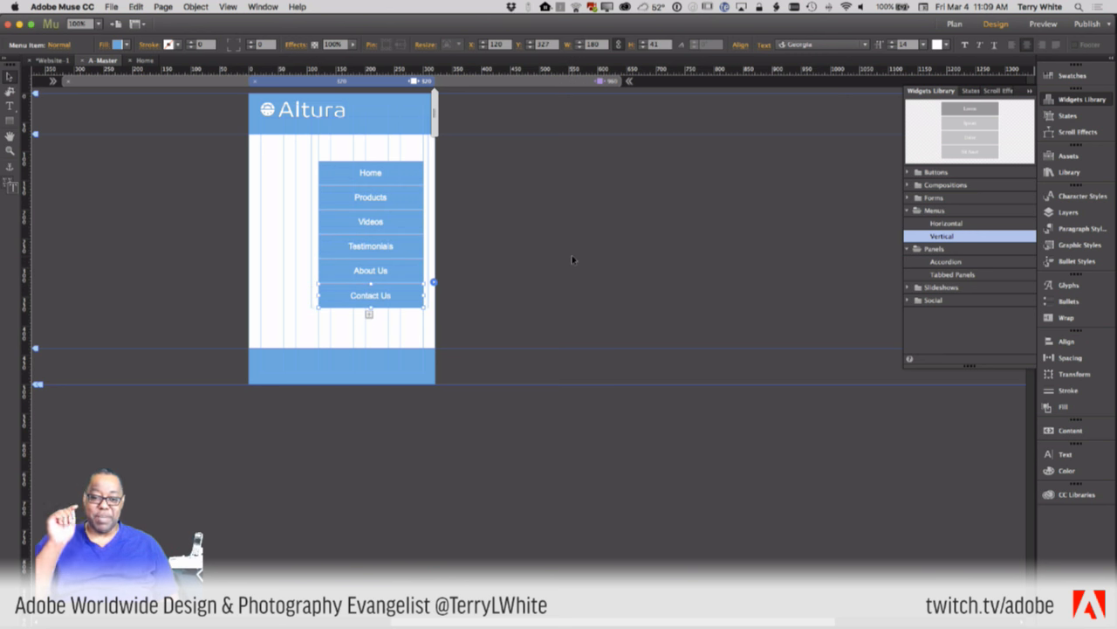
pyautogui.click(441, 185)
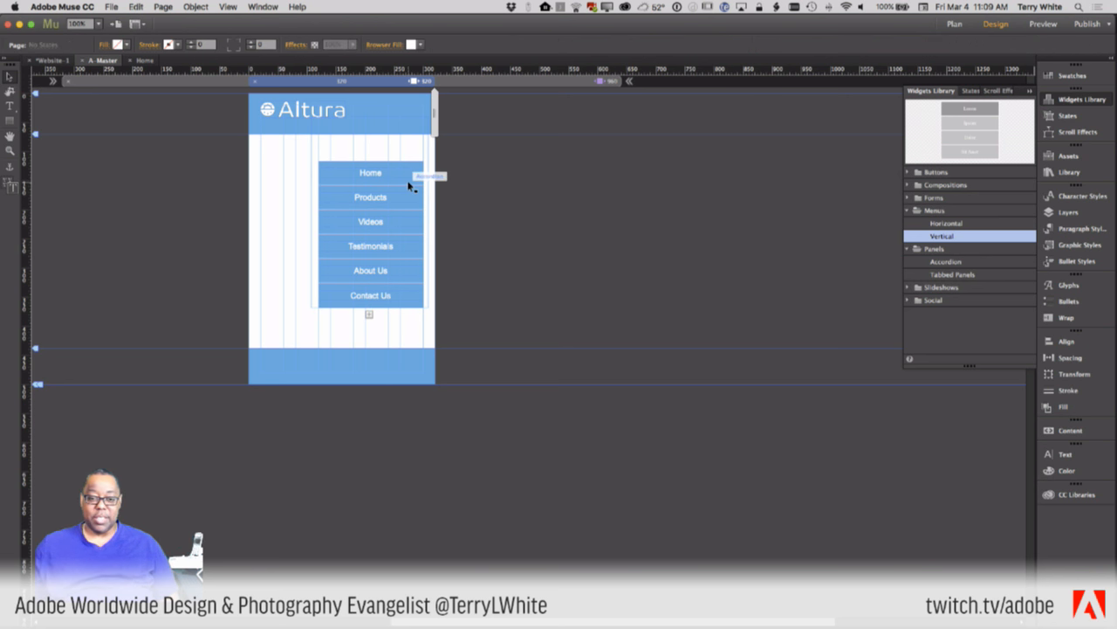
pyautogui.click(401, 189)
pyautogui.click(400, 189)
pyautogui.moveTo(400, 201); pyautogui.dragTo(394, 178)
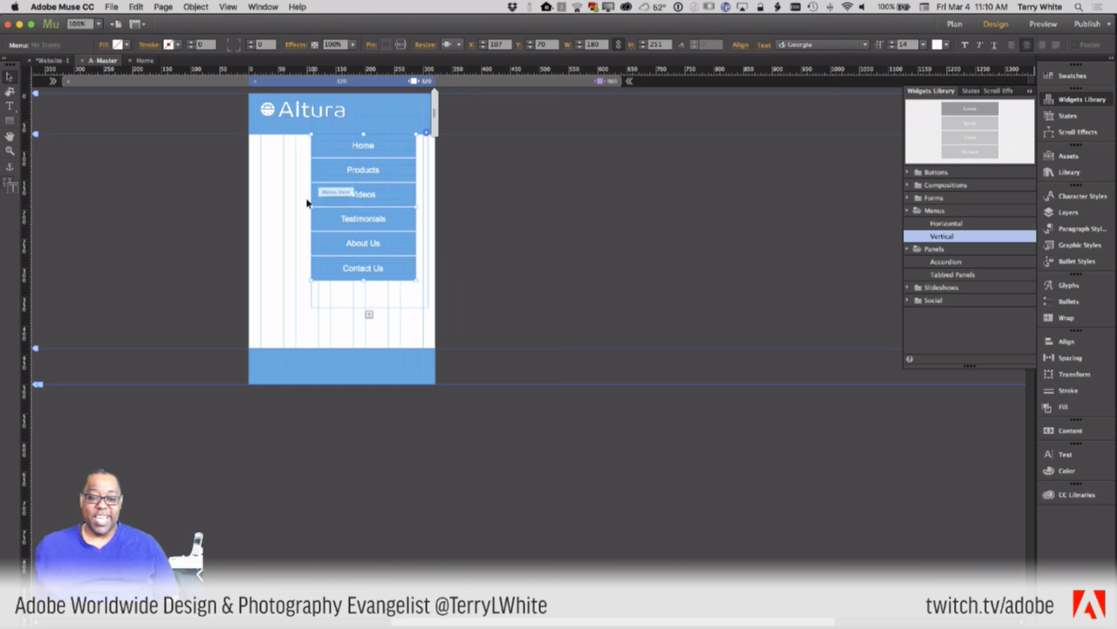
# - Narrow and shorten the accordion content area so it wraps the menu, 181 px wide at X 127
pyautogui.moveTo(310, 207); pyautogui.dragTo(309, 209)
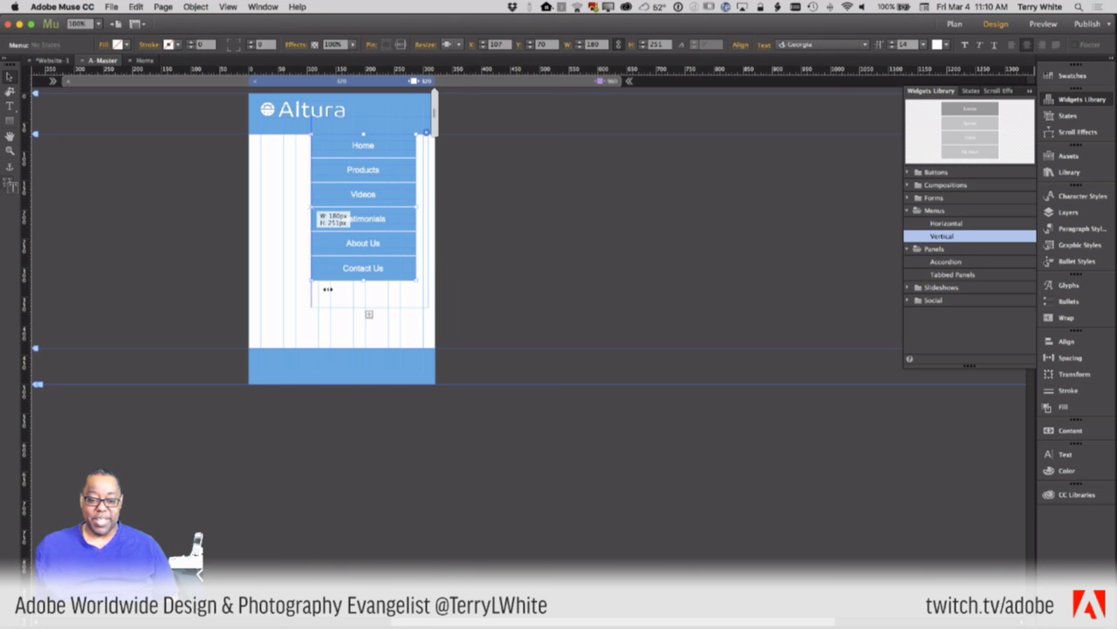
pyautogui.click(328, 303)
pyautogui.moveTo(311, 220); pyautogui.dragTo(323, 221)
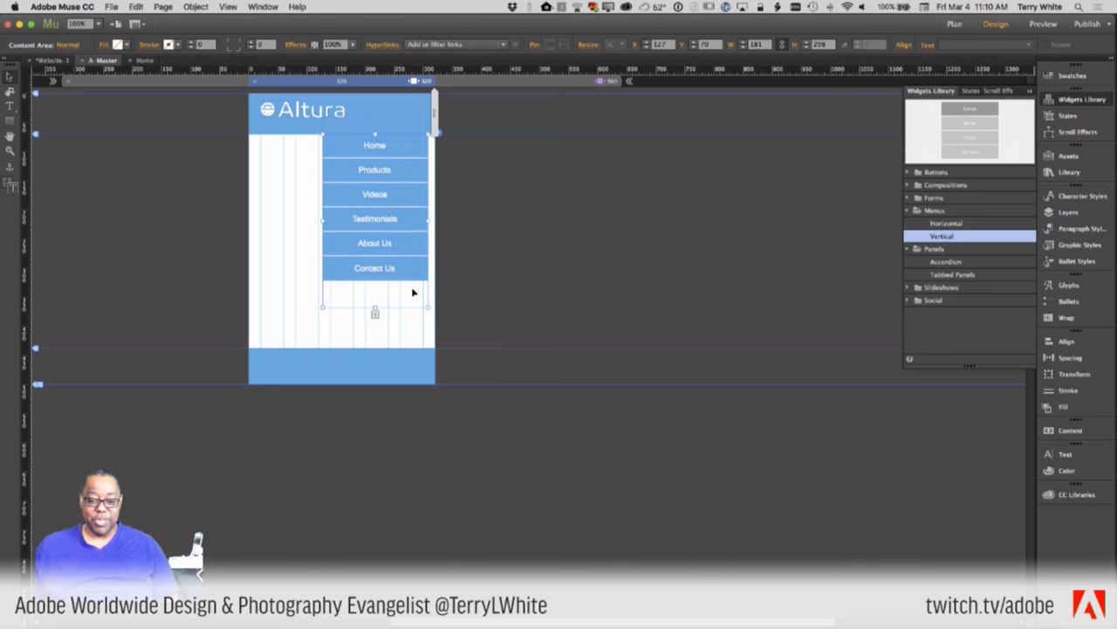
pyautogui.moveTo(376, 307); pyautogui.dragTo(376, 281)
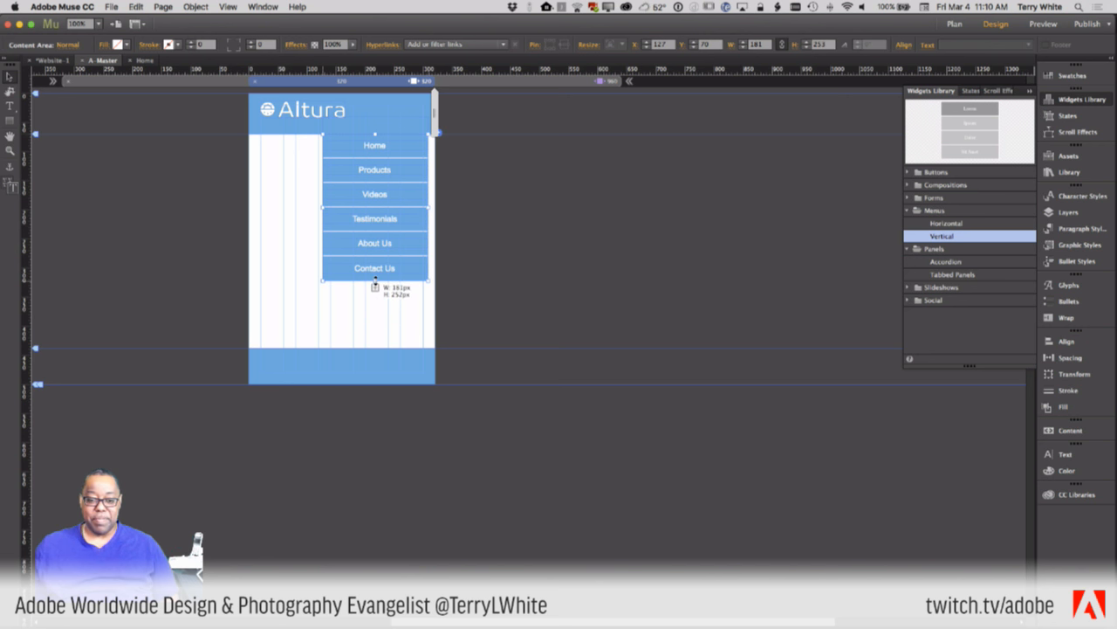
pyautogui.moveTo(548, 285); pyautogui.dragTo(549, 285)
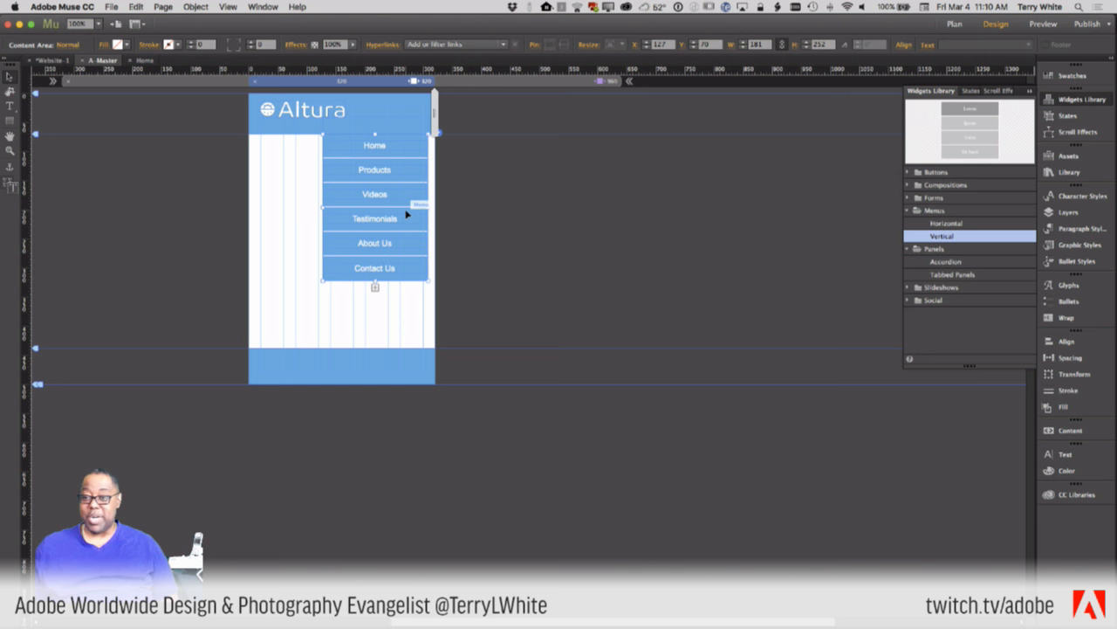
# - Select the content area and a menu label, then zoom to 200% to inspect the menu
pyautogui.click(383, 167)
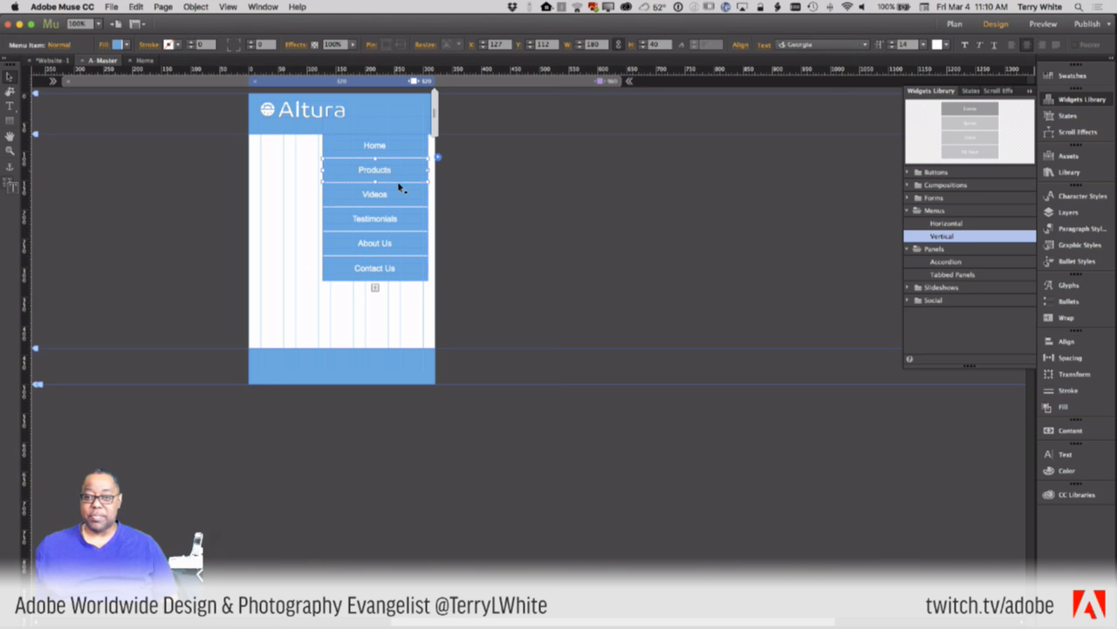
pyautogui.click(506, 200)
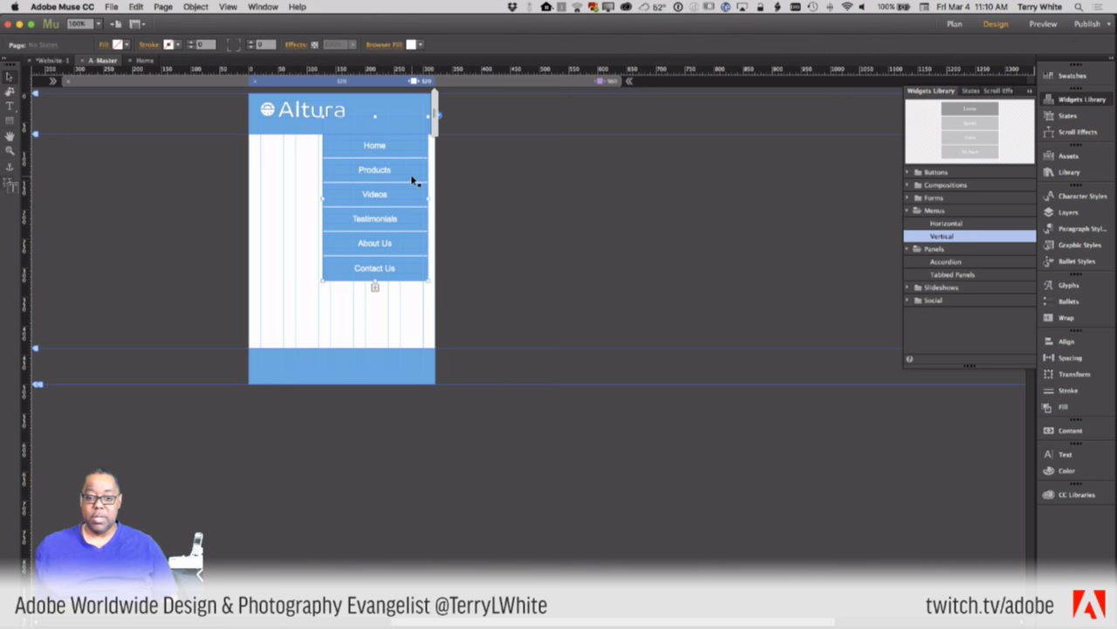
pyautogui.click(412, 177)
pyautogui.click(412, 178)
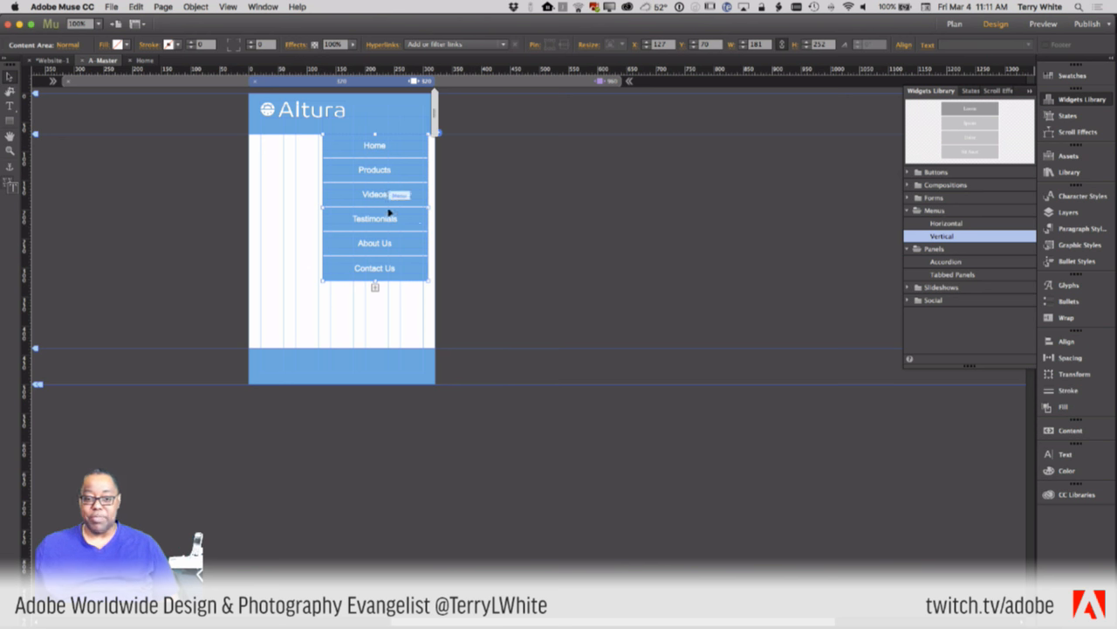
pyautogui.click(404, 125)
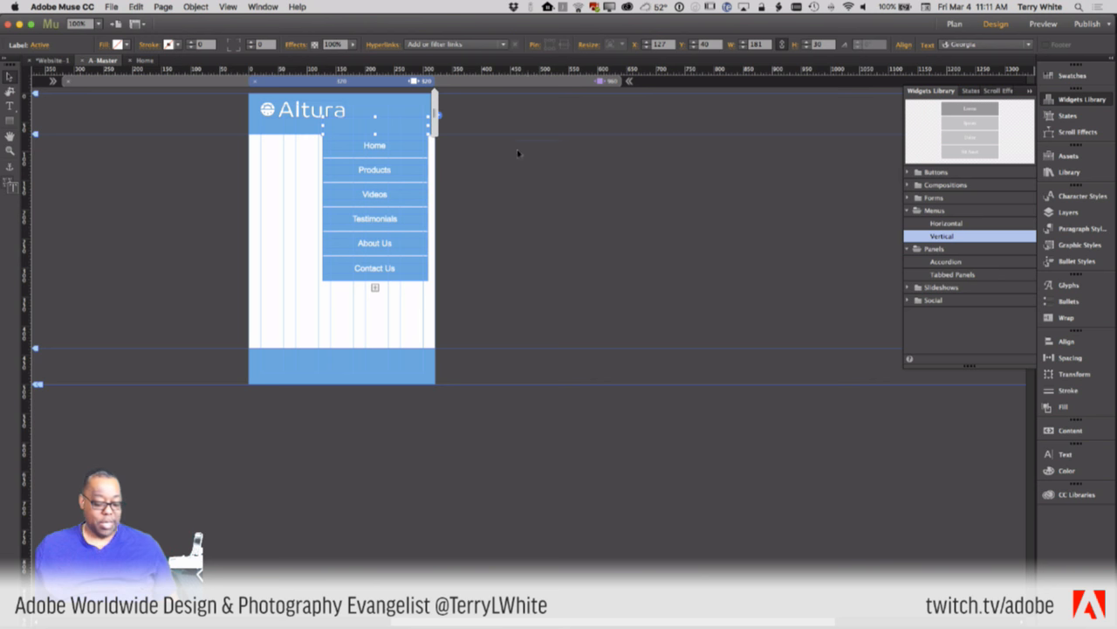
pyautogui.press('super+equal')
pyautogui.press('super+equal')
pyautogui.press('super+equal')
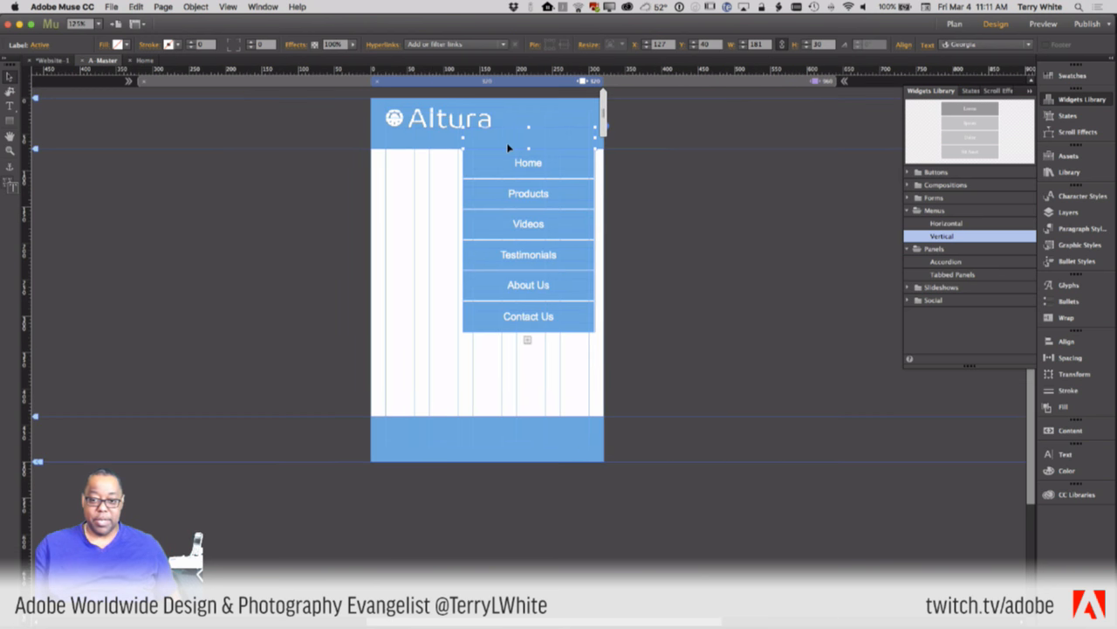
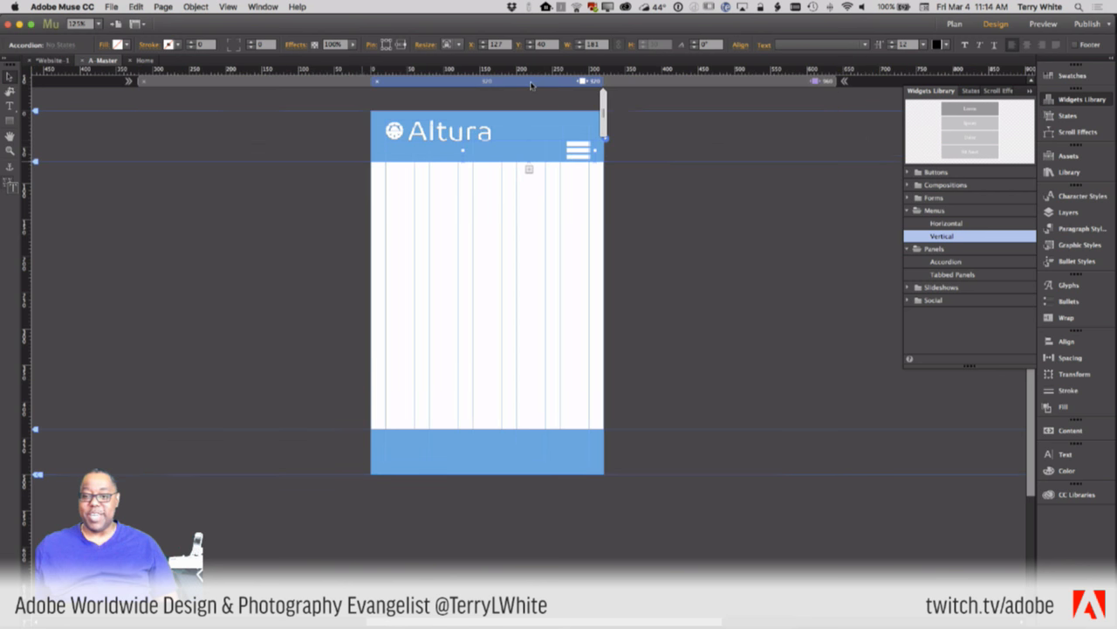
# - Open the hamburger menu's dropdown list on the 320 px layout
pyautogui.click(578, 150)
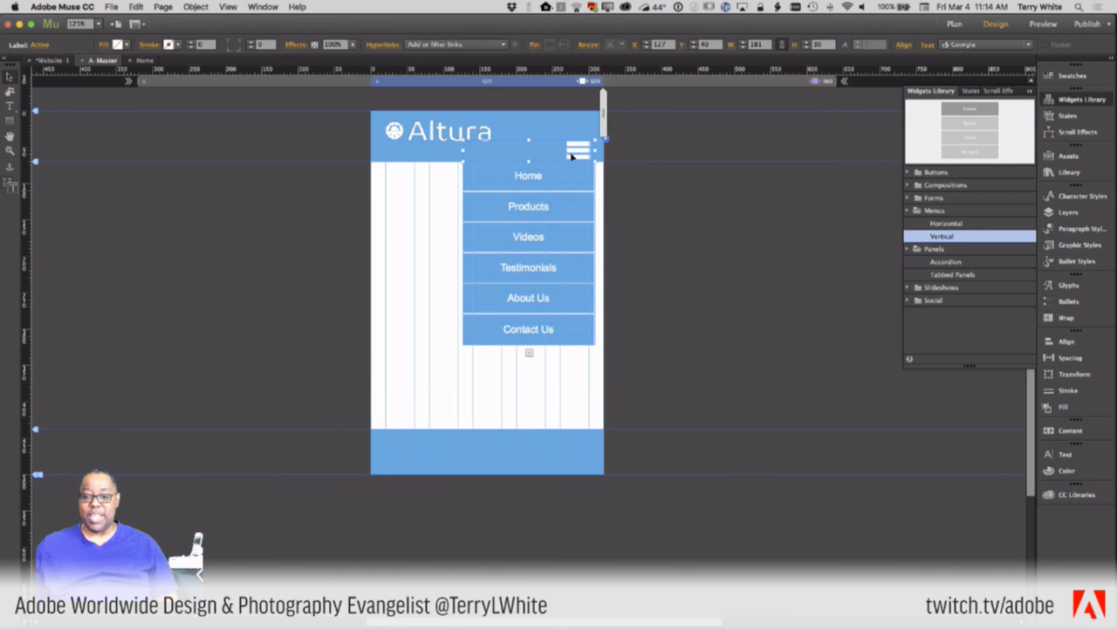
# - Copy the hamburger icon's size and position to the 960 px layout
pyautogui.click(641, 150)
pyautogui.click(568, 151)
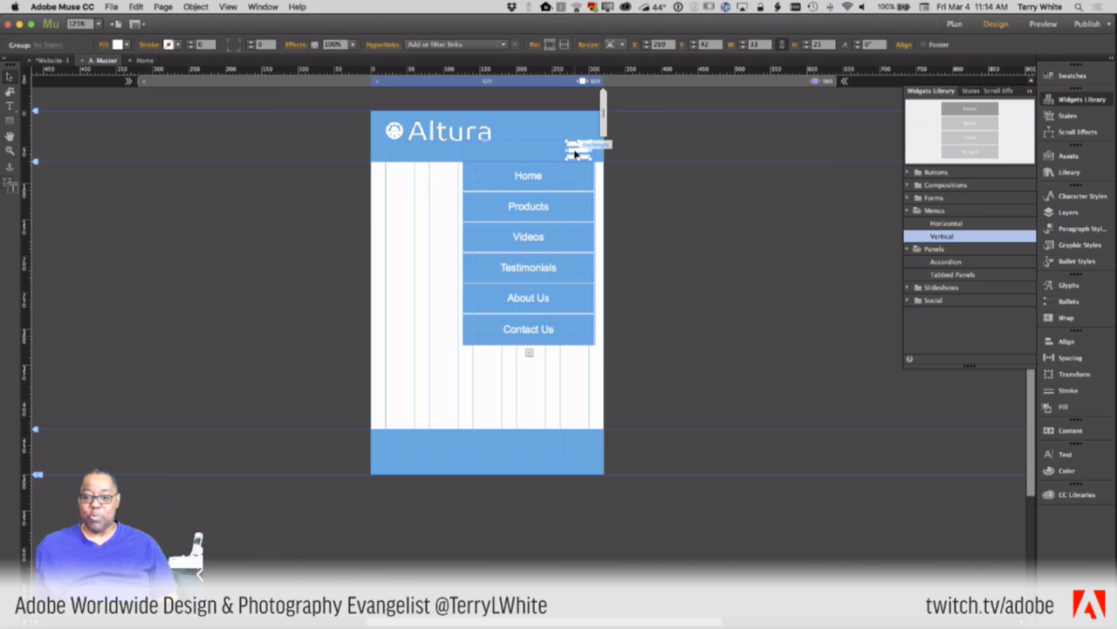
pyautogui.rightClick(574, 148)
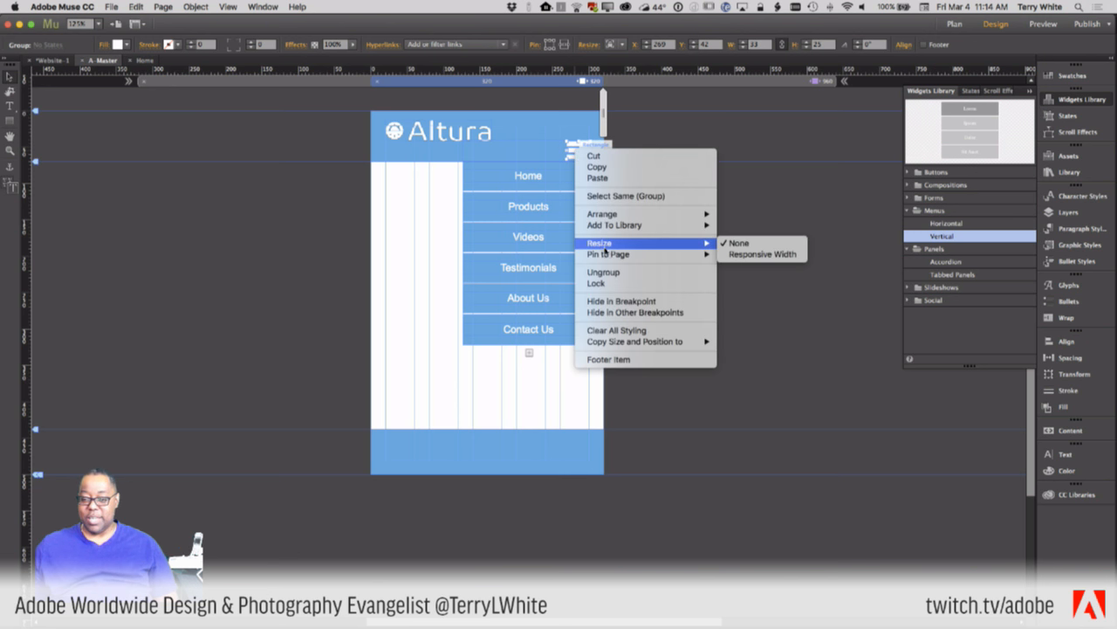
pyautogui.moveTo(624, 344)
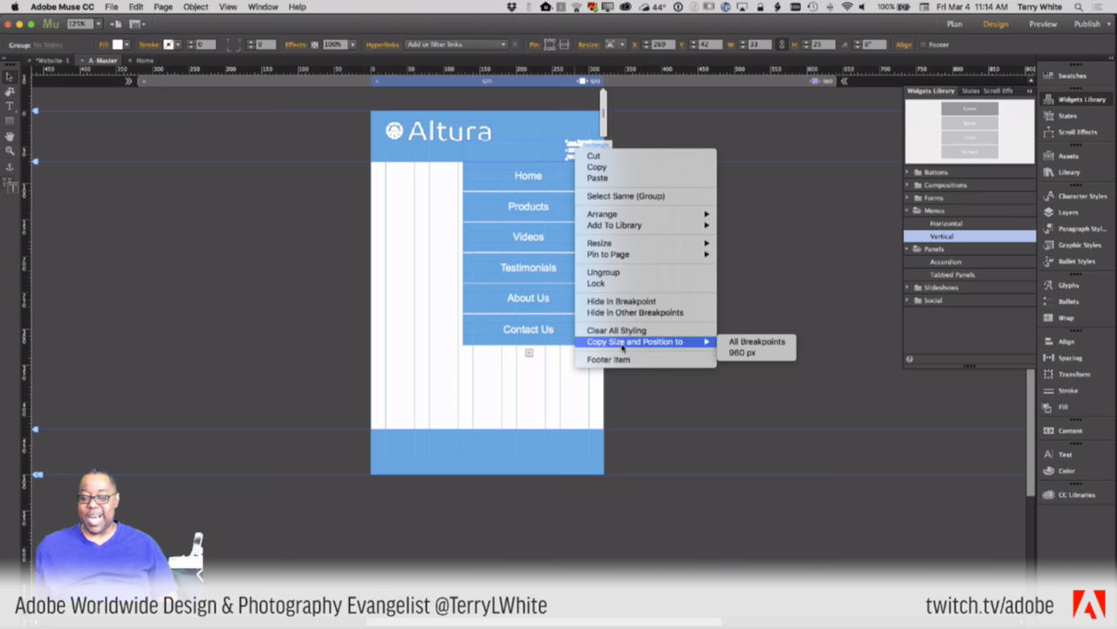
pyautogui.click(740, 353)
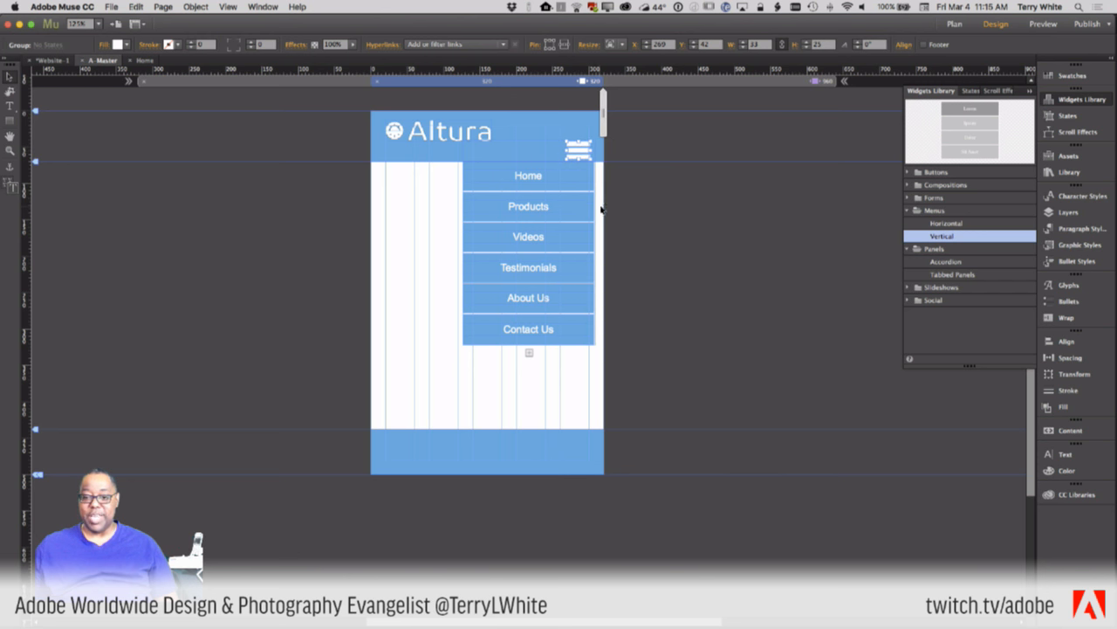
# - Copy the menu widget's size and position to 960 px and check the desktop layout
pyautogui.rightClick(525, 155)
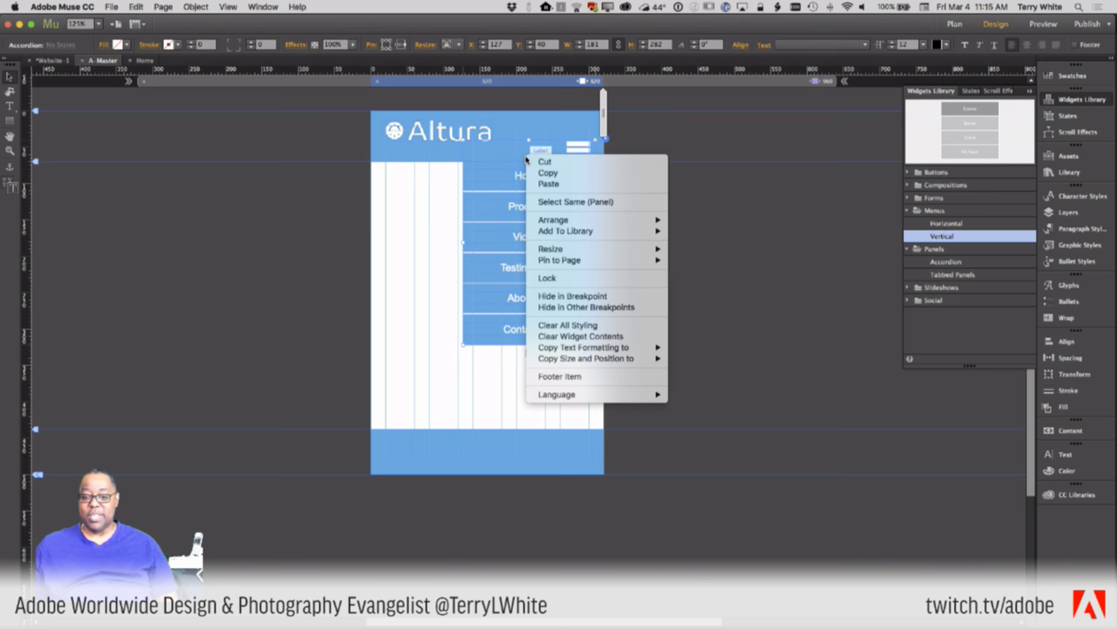
pyautogui.moveTo(602, 357)
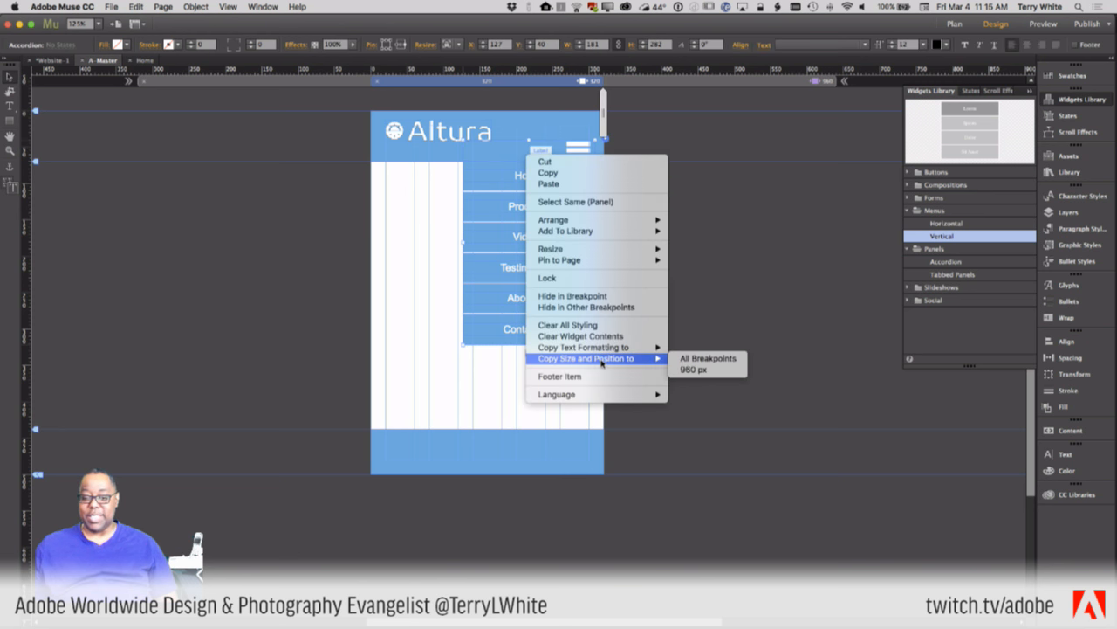
pyautogui.click(695, 370)
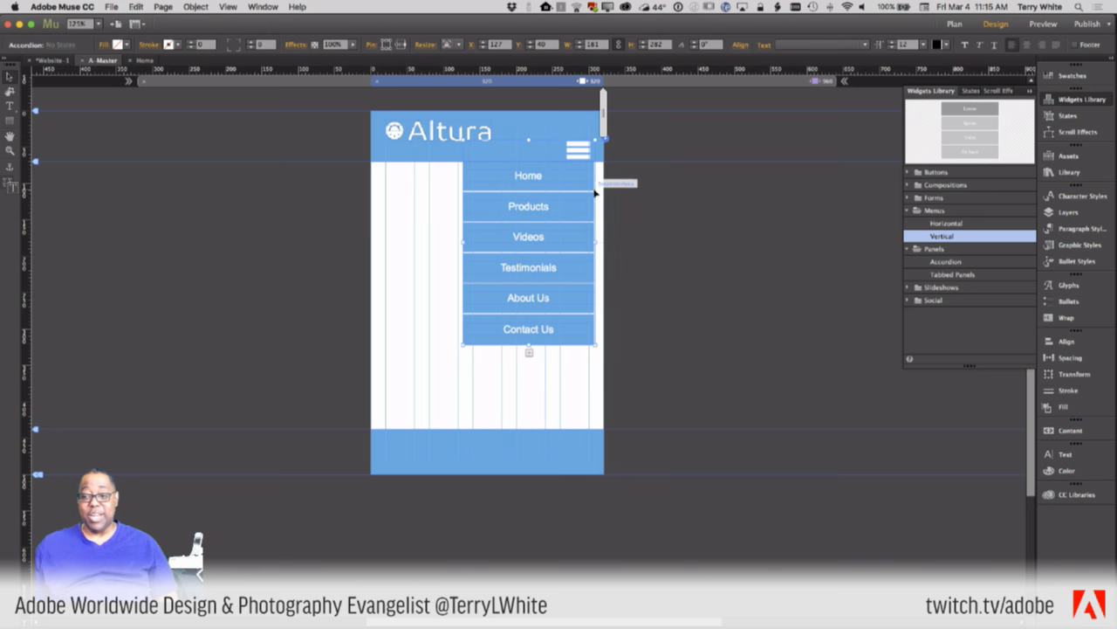
pyautogui.click(542, 157)
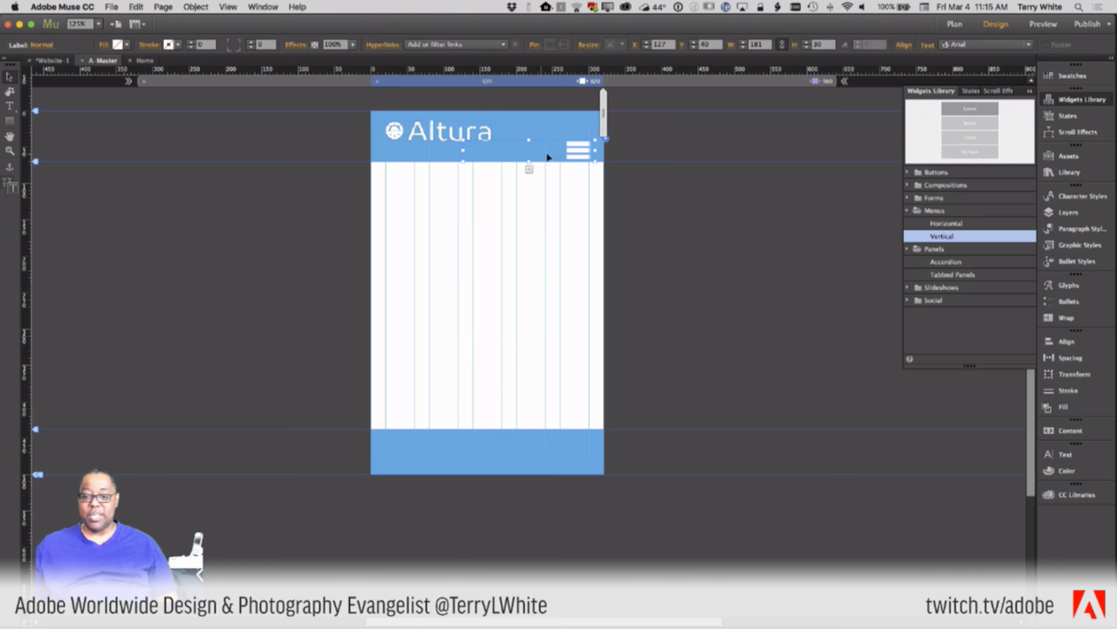
pyautogui.click(788, 82)
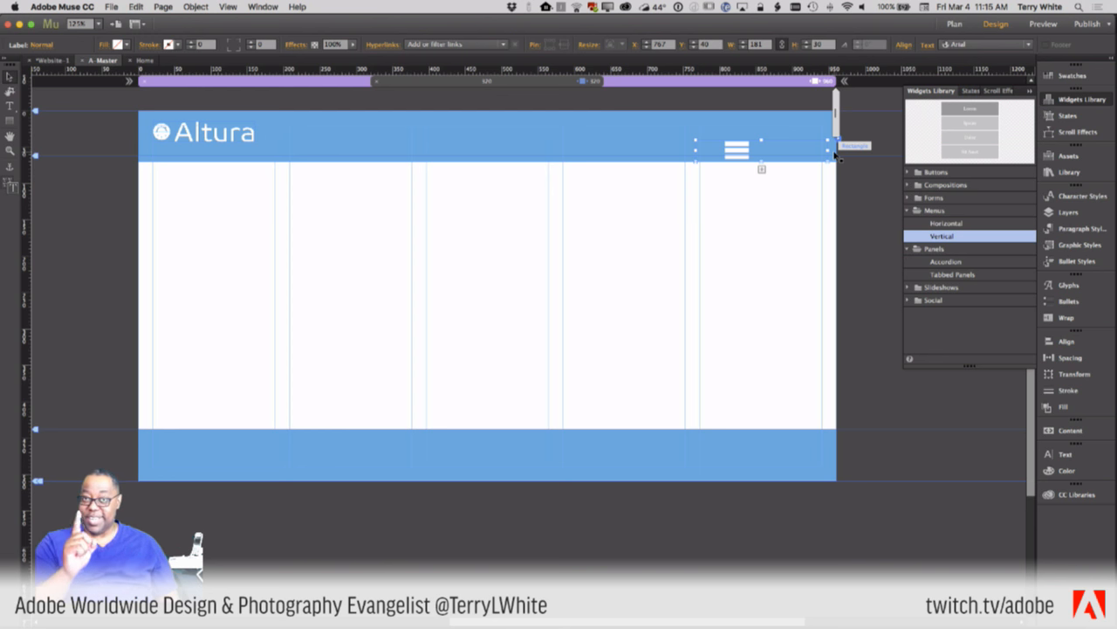
pyautogui.click(567, 81)
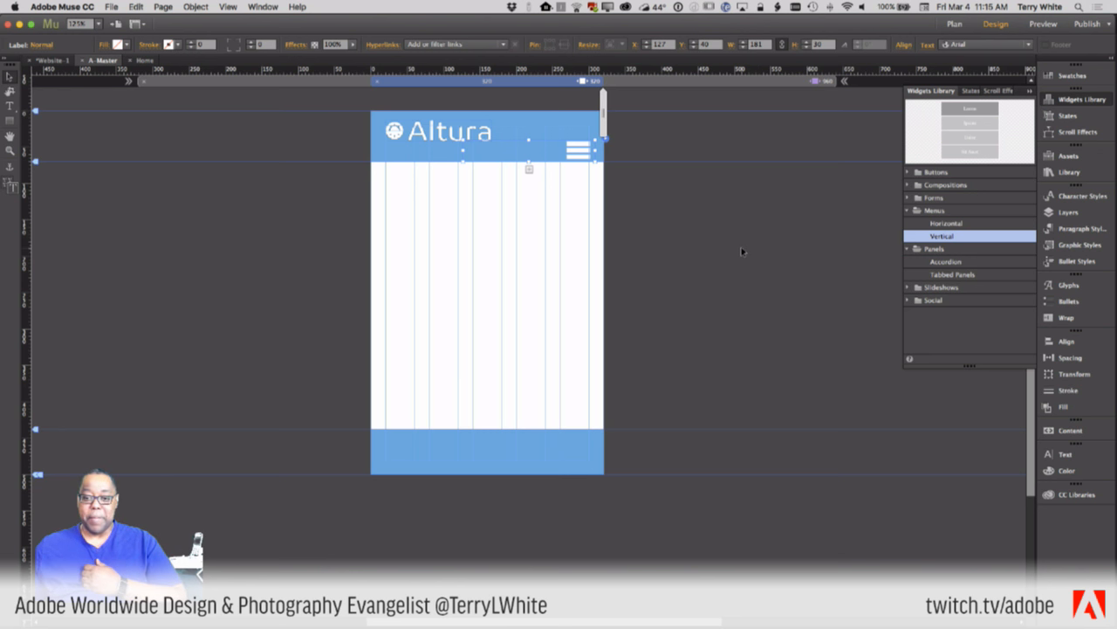
# - Toggle the vertical menu open and closed, then look at the site's Plan overview
pyautogui.click(520, 155)
pyautogui.click(521, 155)
pyautogui.click(520, 156)
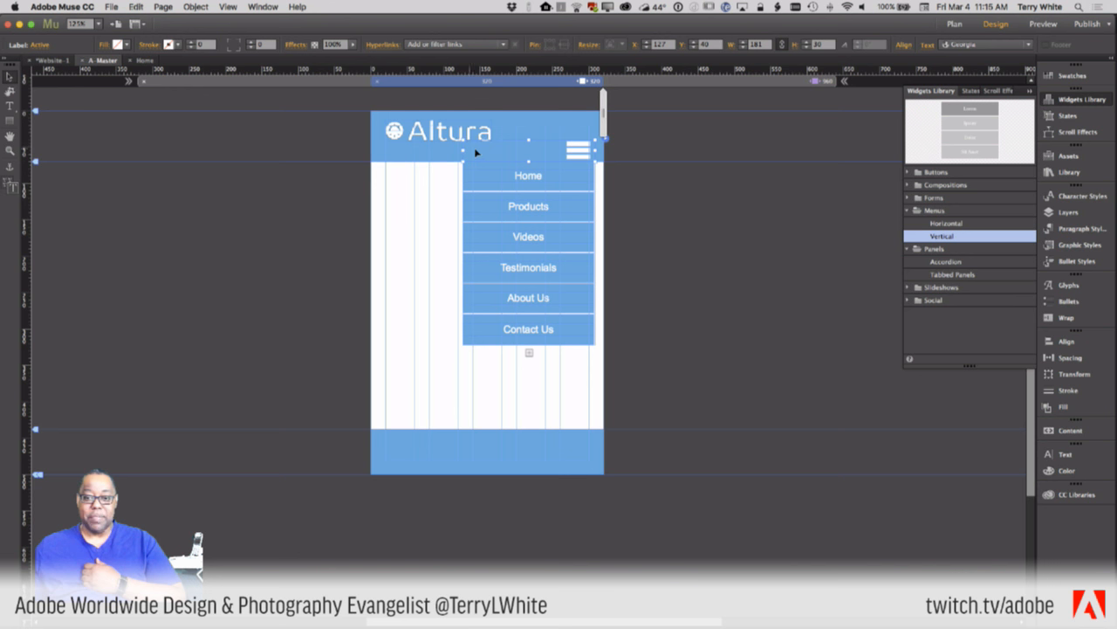
pyautogui.click(438, 156)
pyautogui.click(50, 60)
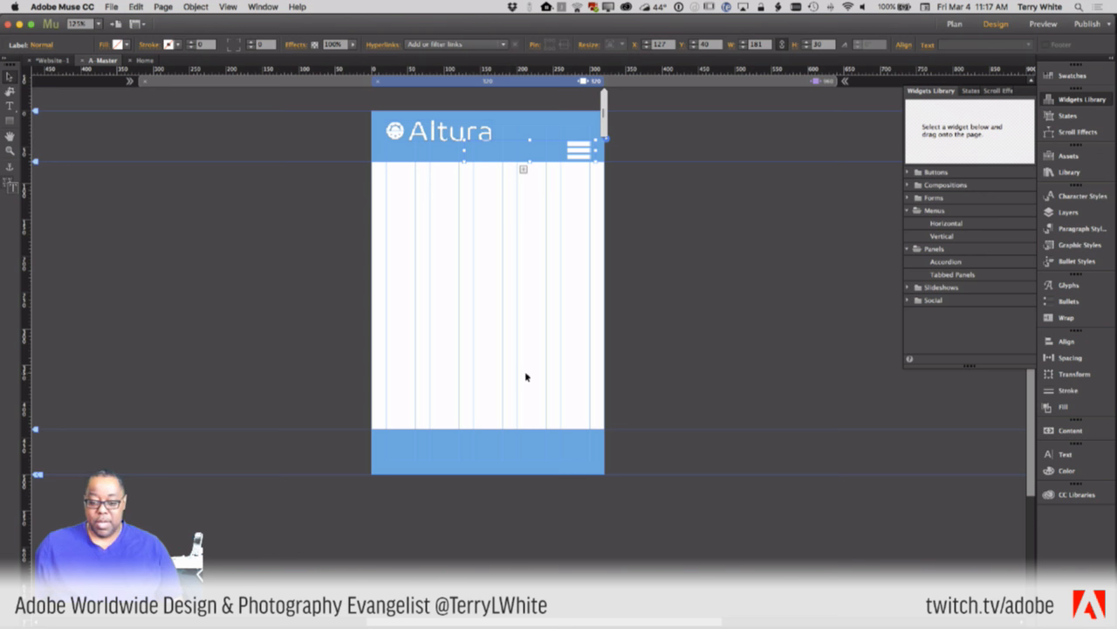
# - Add a footer text frame with a sample street address, centred and coloured white
pyautogui.click(11, 107)
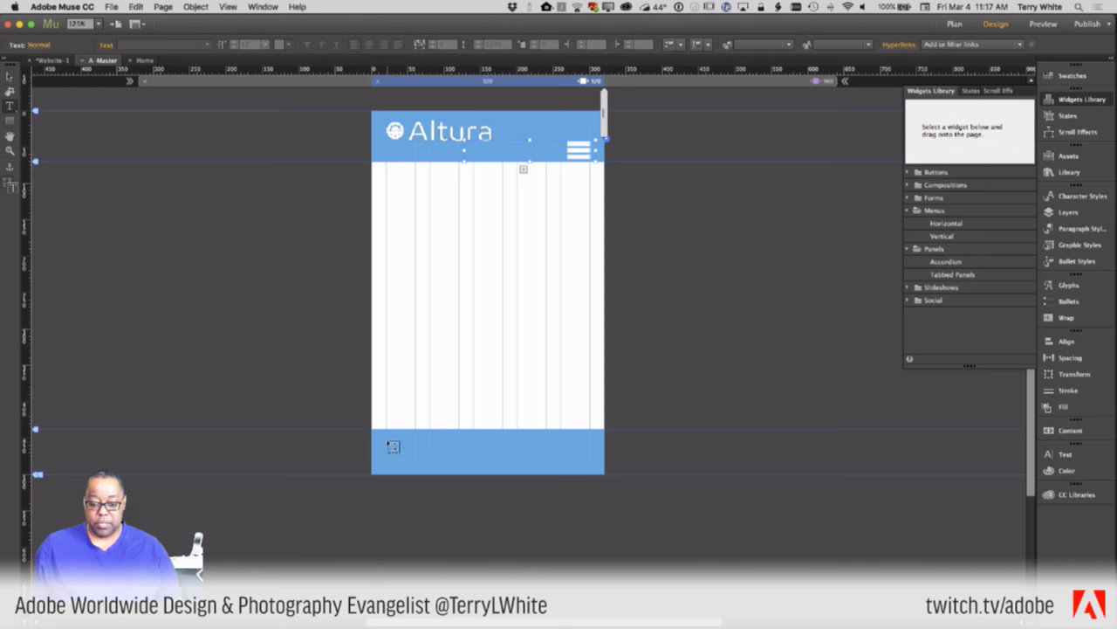
pyautogui.moveTo(387, 442); pyautogui.dragTo(591, 458)
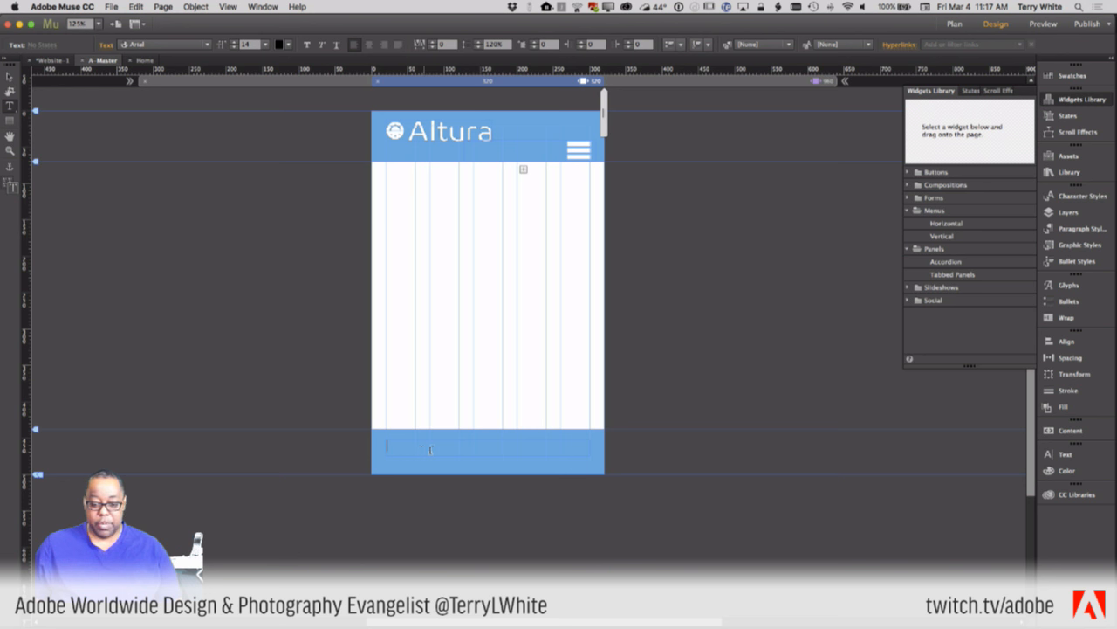
pyautogui.write('123 An')
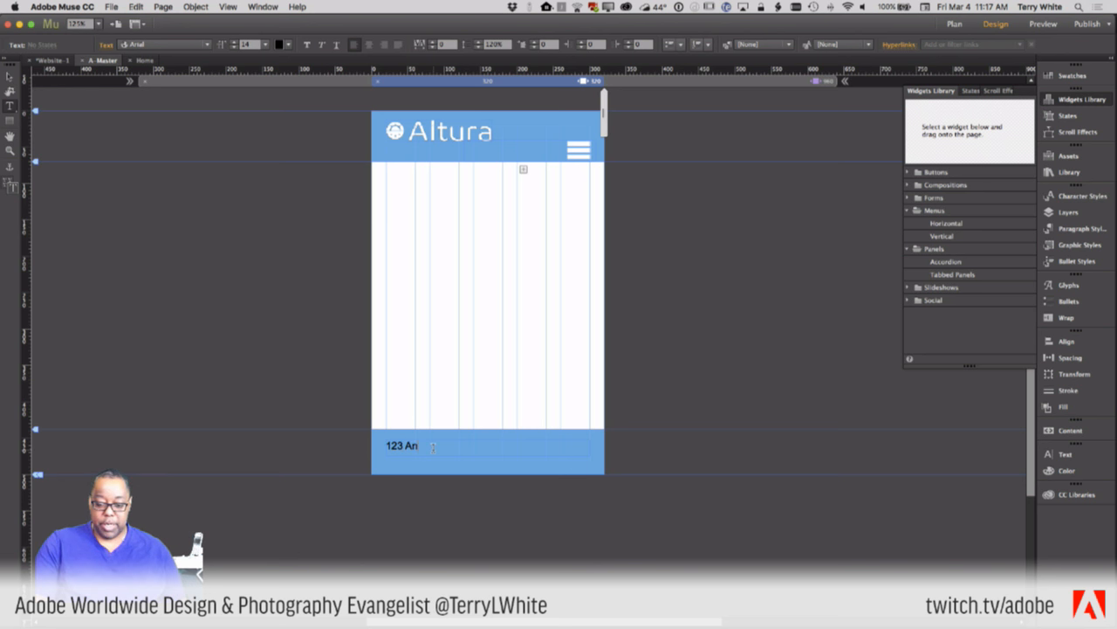
pyautogui.write('ywhere St. Atlanta')
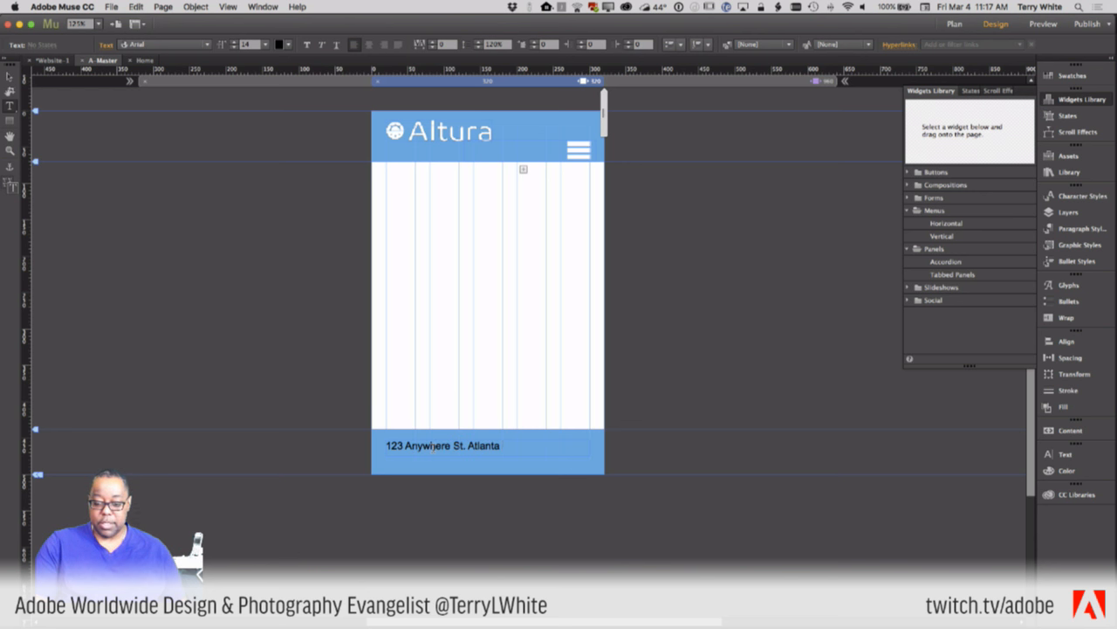
pyautogui.write(' GA 30303')
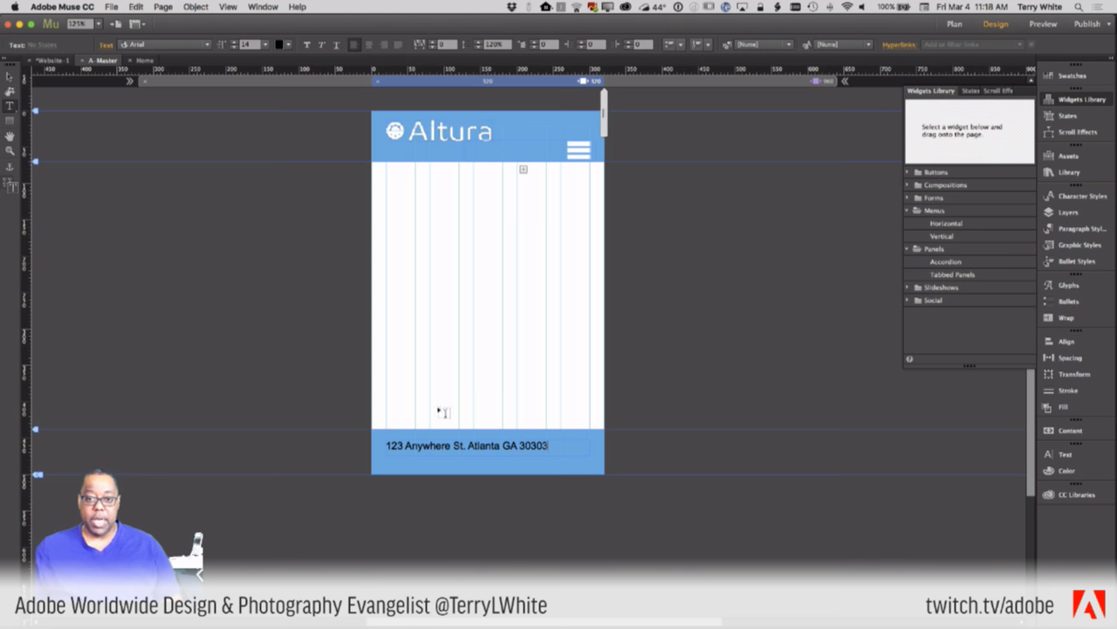
pyautogui.click(369, 44)
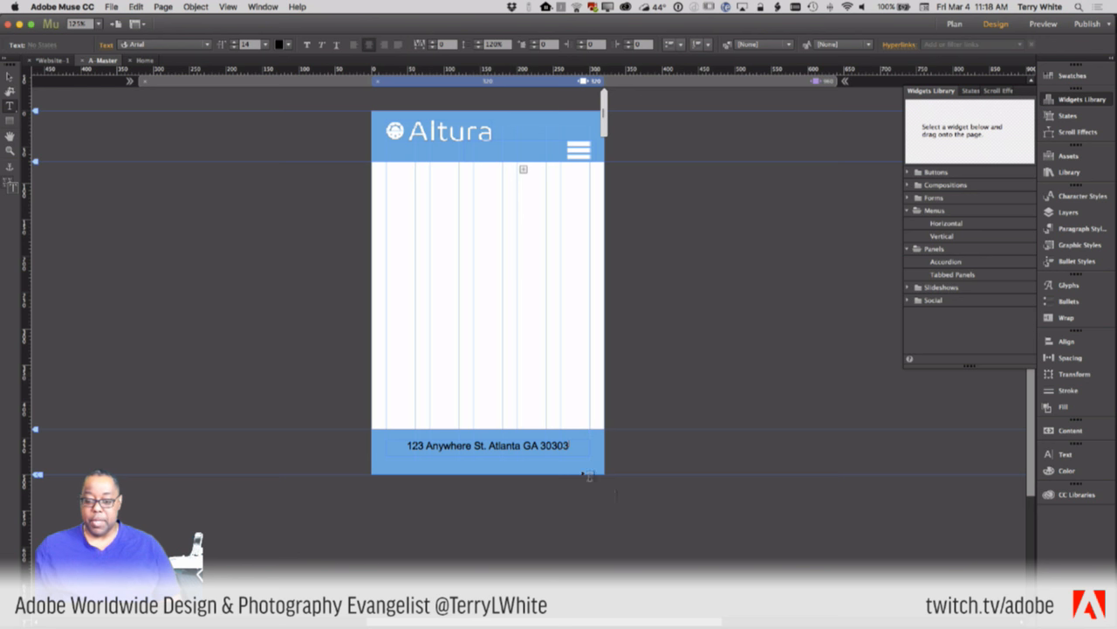
pyautogui.moveTo(563, 446); pyautogui.dragTo(354, 440)
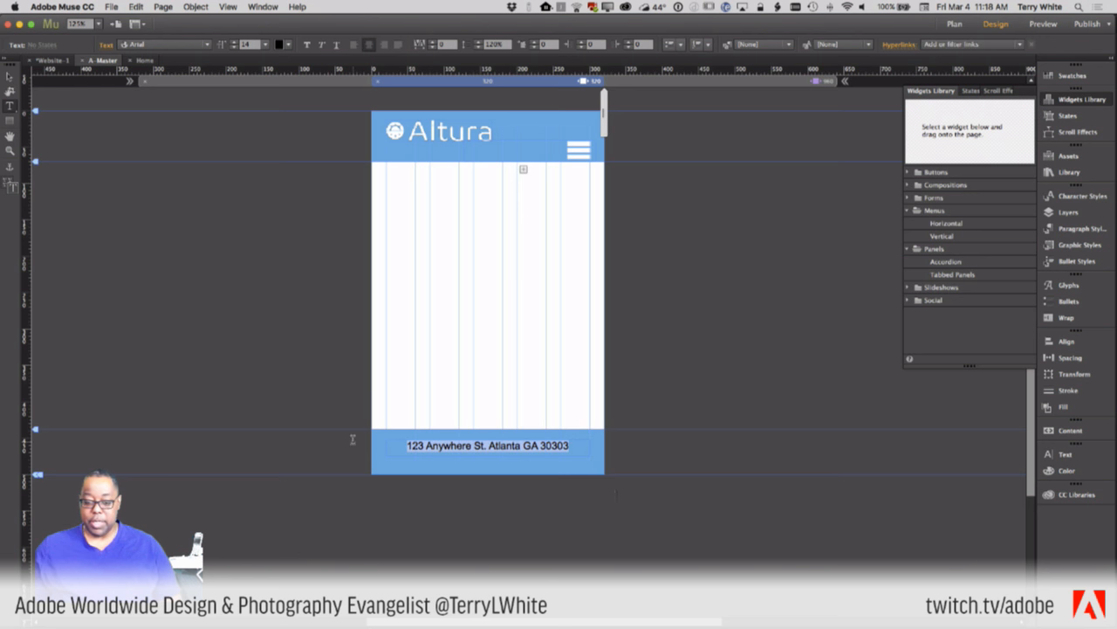
pyautogui.click(287, 44)
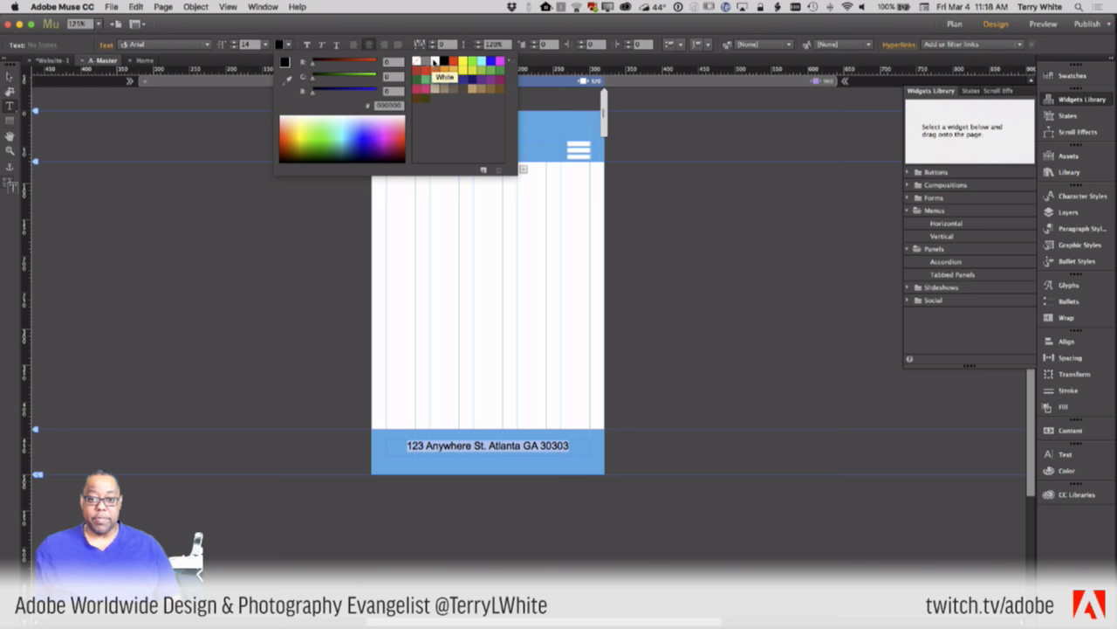
pyautogui.click(435, 62)
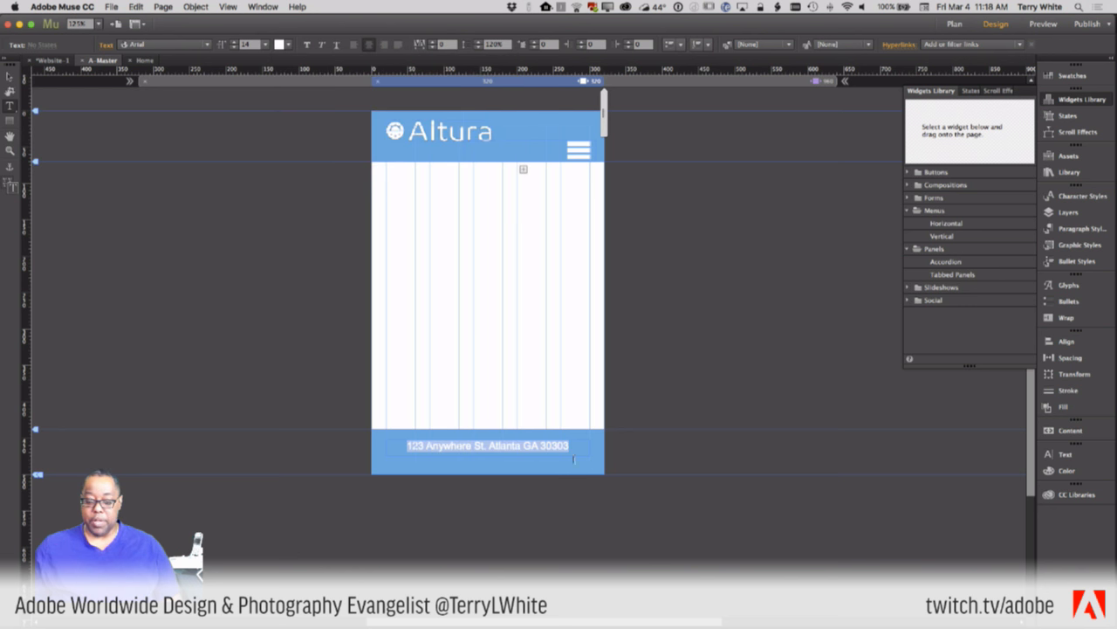
pyautogui.click(9, 76)
pyautogui.click(435, 454)
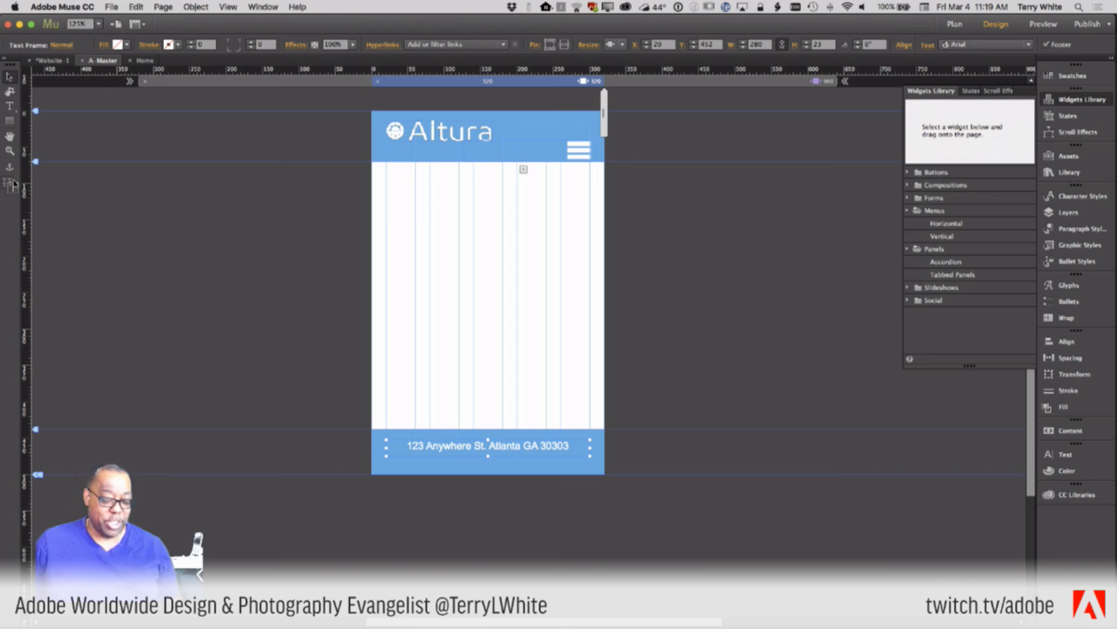
pyautogui.press('super+Tab')
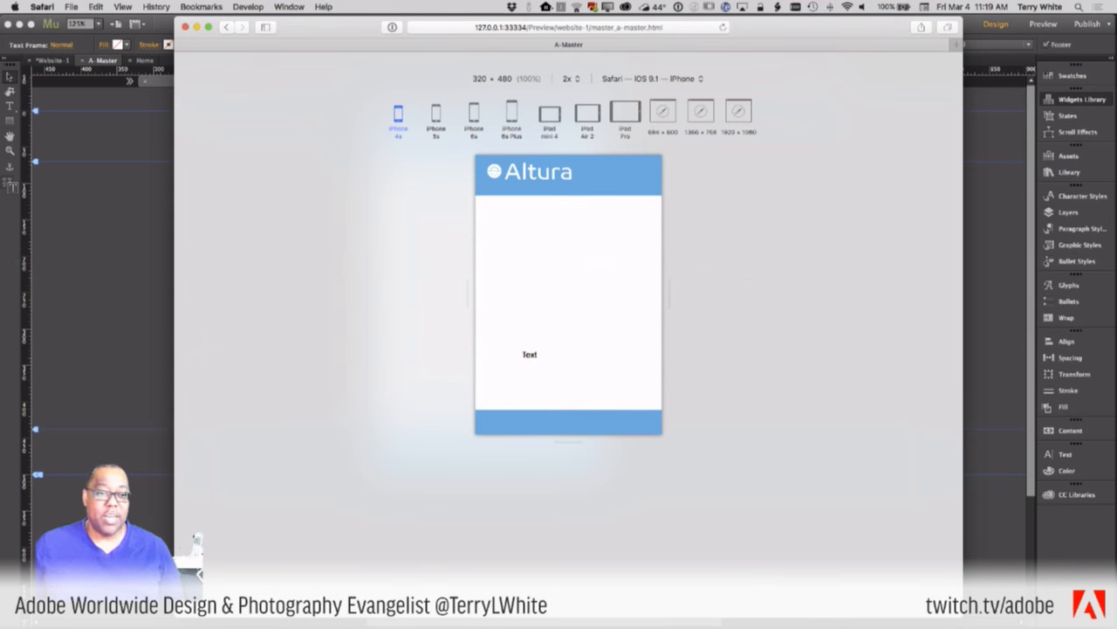
pyautogui.click(249, 7)
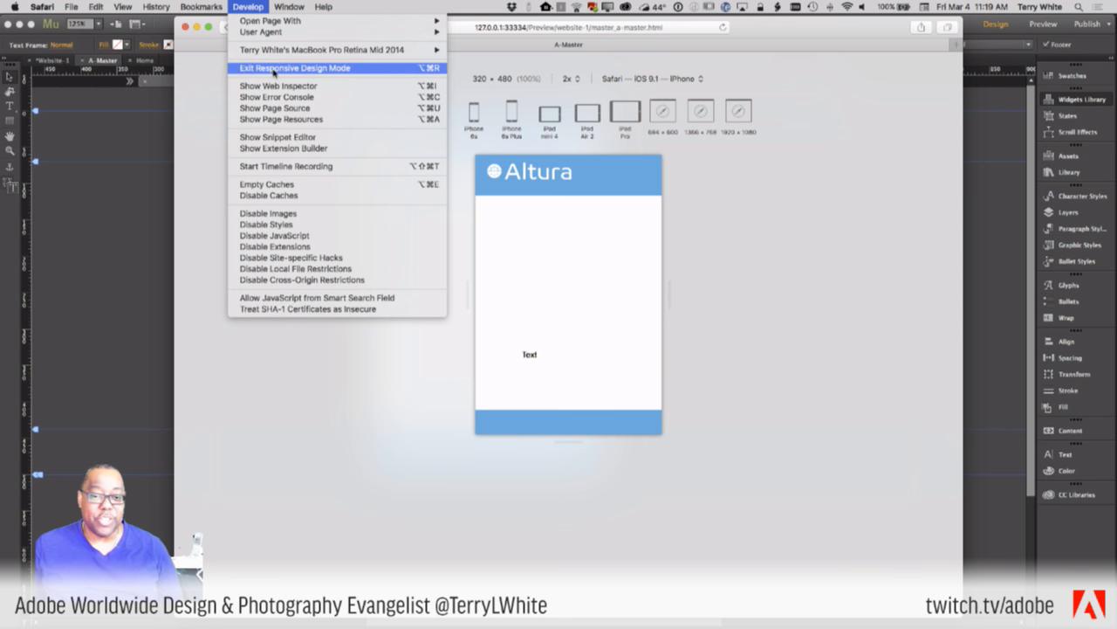
pyautogui.click(341, 70)
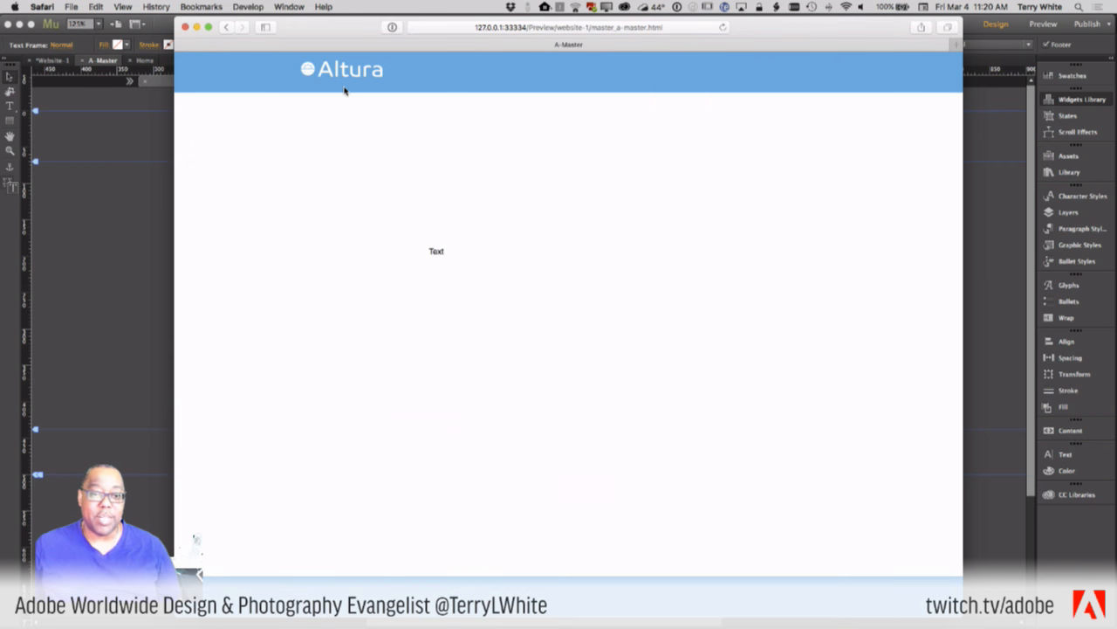
pyautogui.click(247, 7)
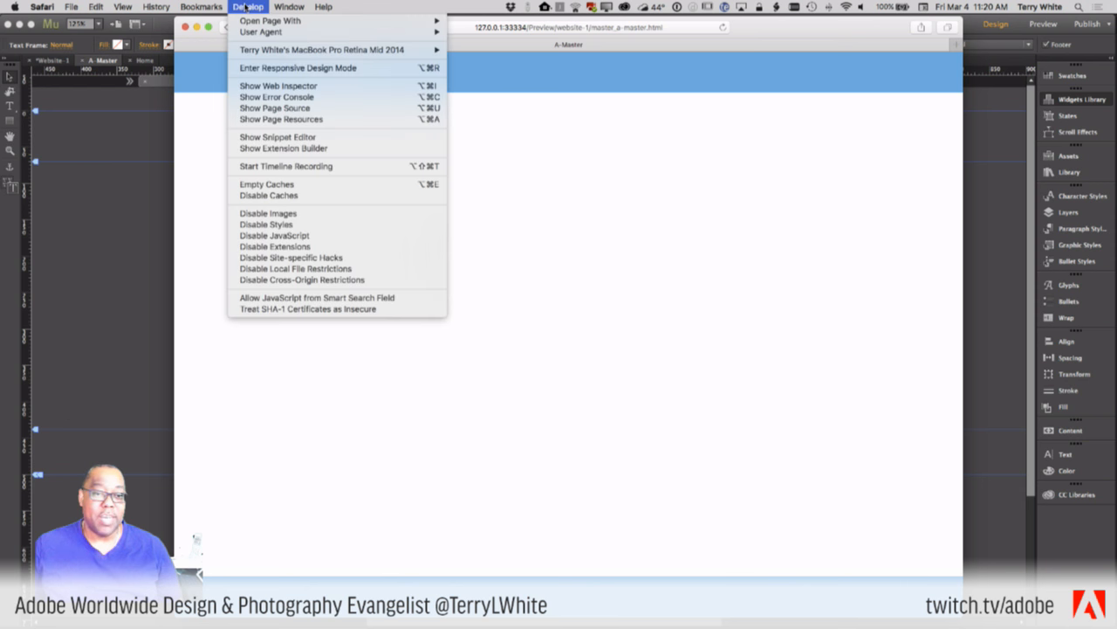
pyautogui.click(253, 67)
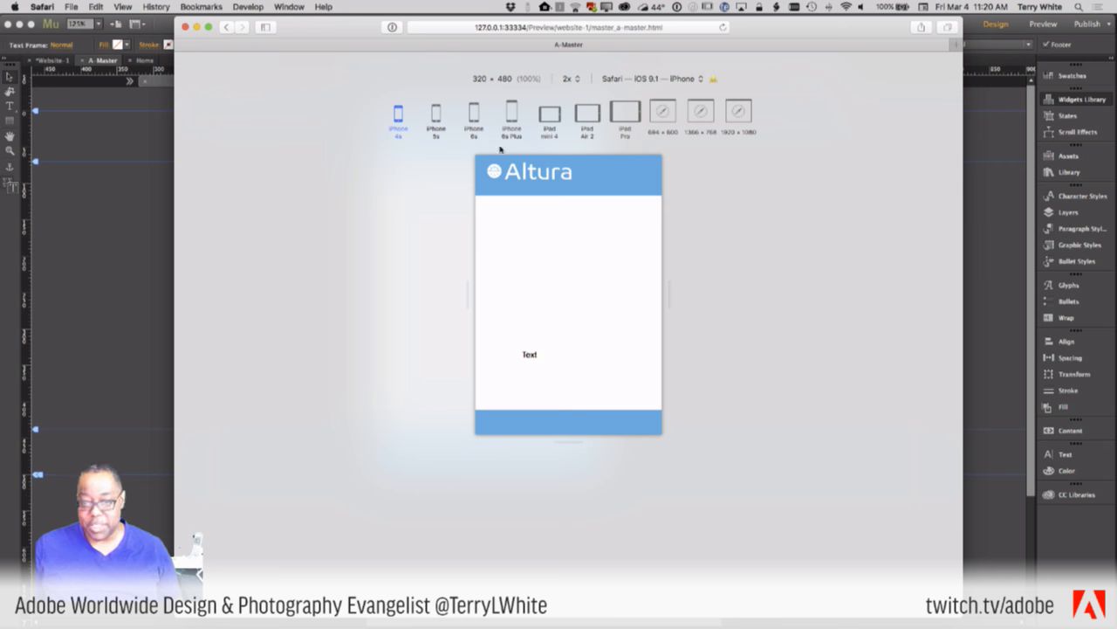
pyautogui.press('super+Tab')
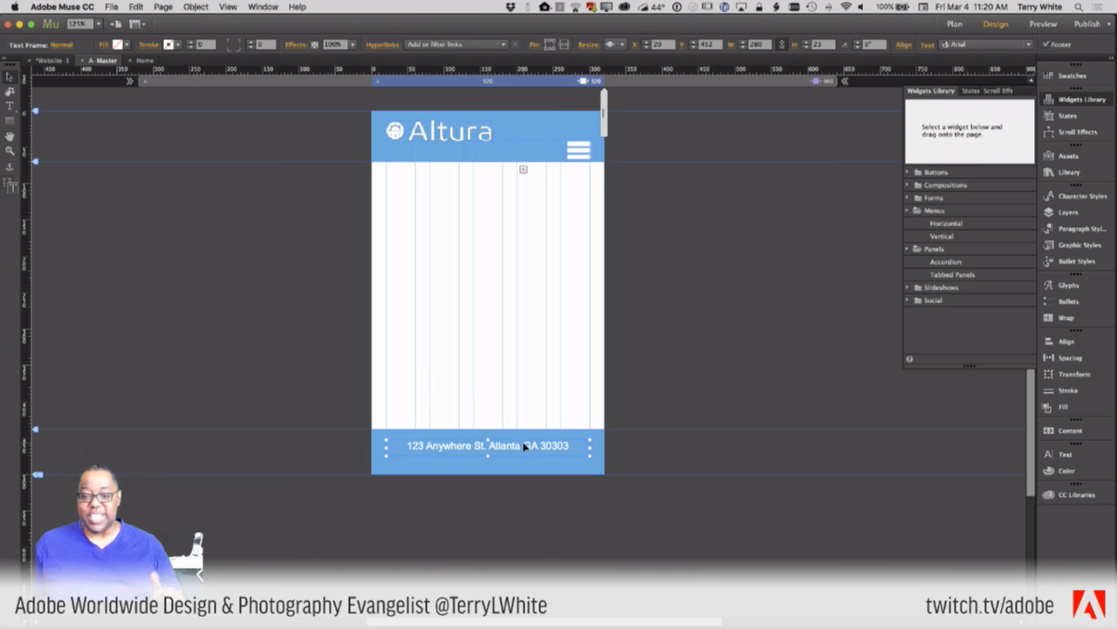
# - Glance at the desktop layout, then return to the 320 px mobile breakpoint
pyautogui.click(676, 84)
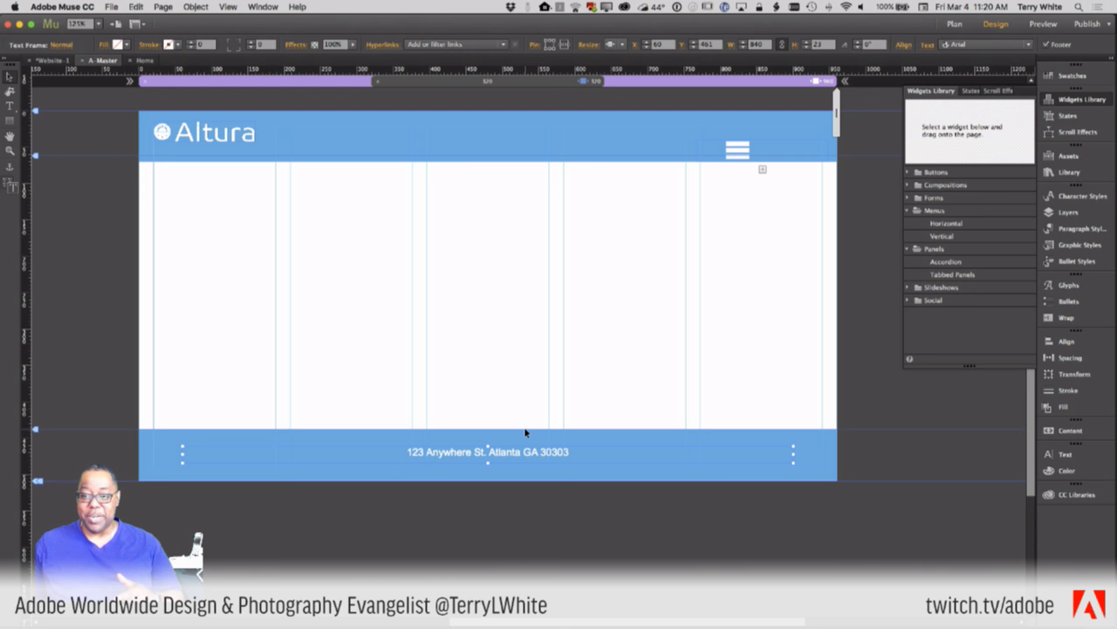
pyautogui.click(400, 85)
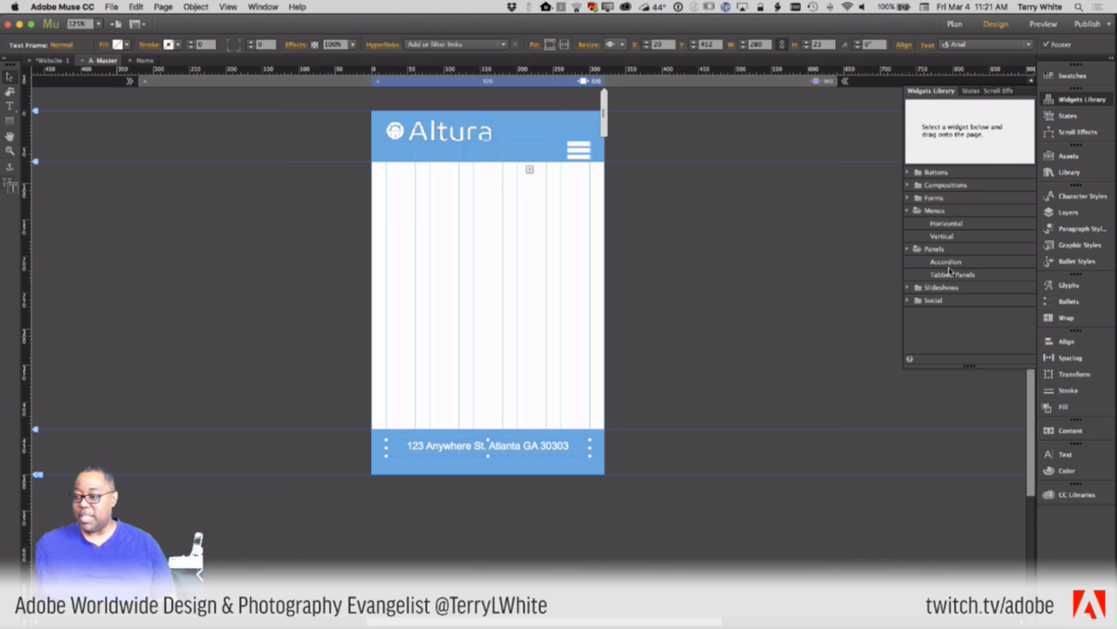
pyautogui.moveTo(849, 243); pyautogui.dragTo(415, 267)
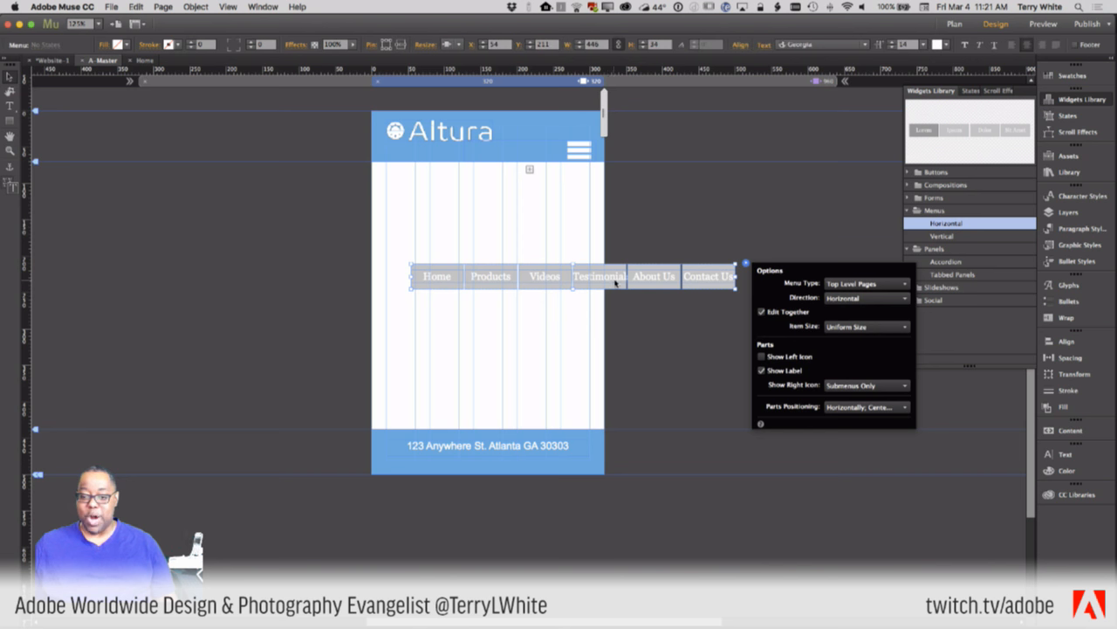
pyautogui.moveTo(616, 287); pyautogui.dragTo(533, 297)
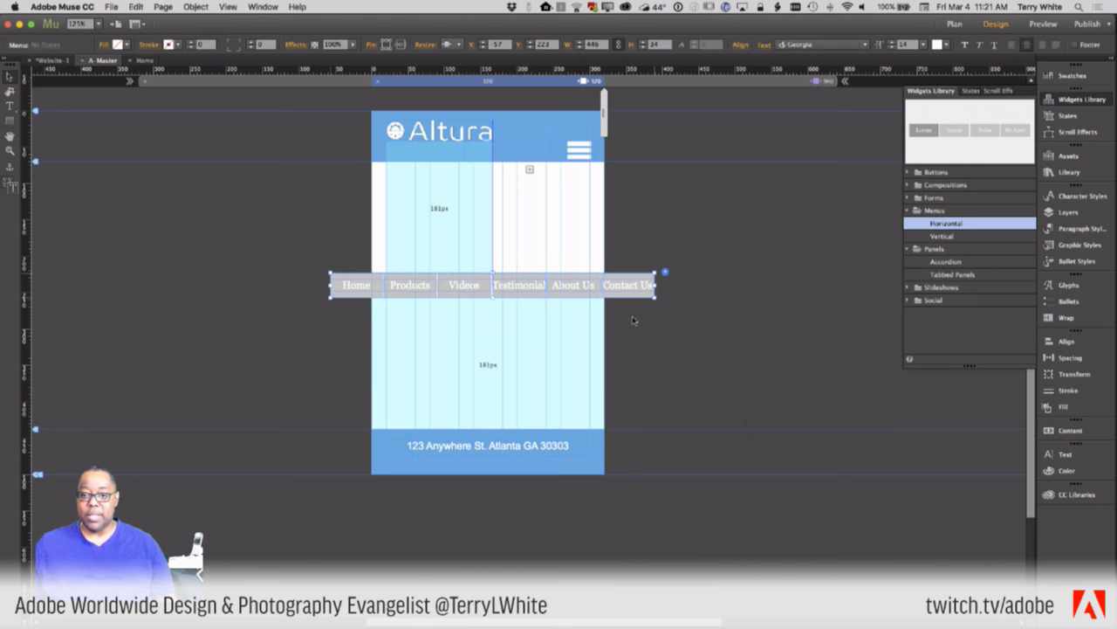
pyautogui.moveTo(609, 294)
pyautogui.mouseDown()
pyautogui.moveTo(623, 308)
pyautogui.moveTo(608, 302)
pyautogui.mouseUp()
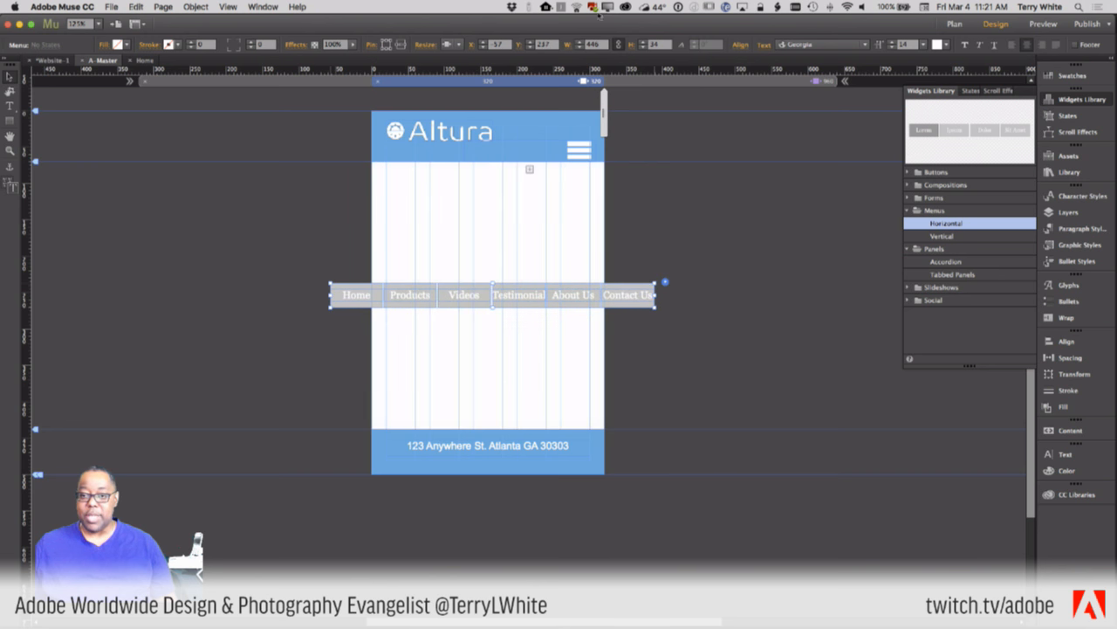
pyautogui.click(680, 256)
pyautogui.click(616, 300)
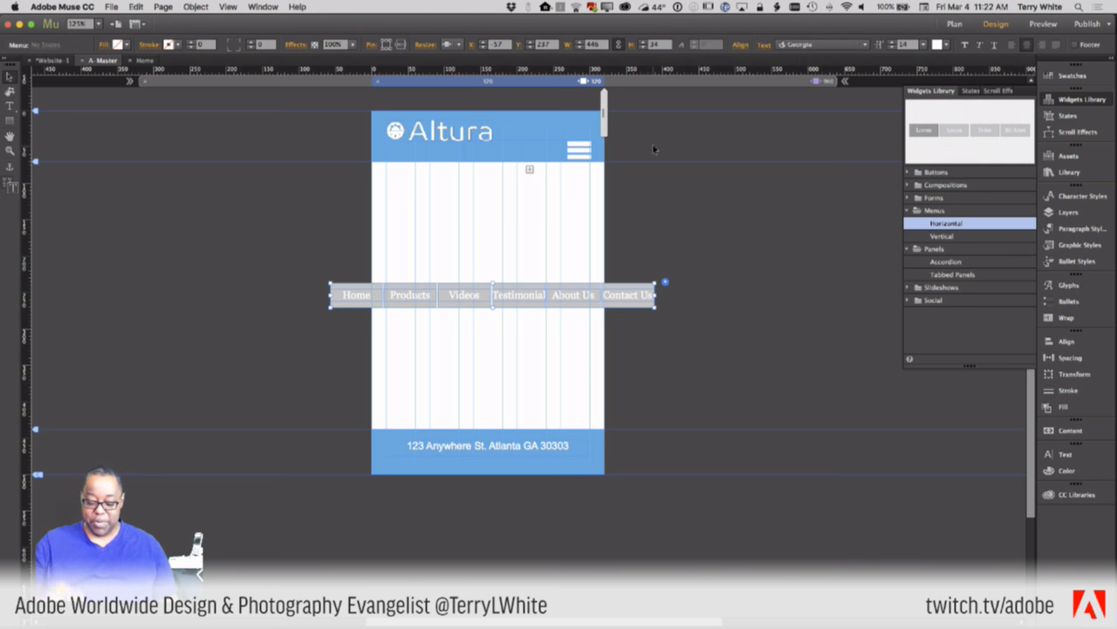
pyautogui.press('Delete')
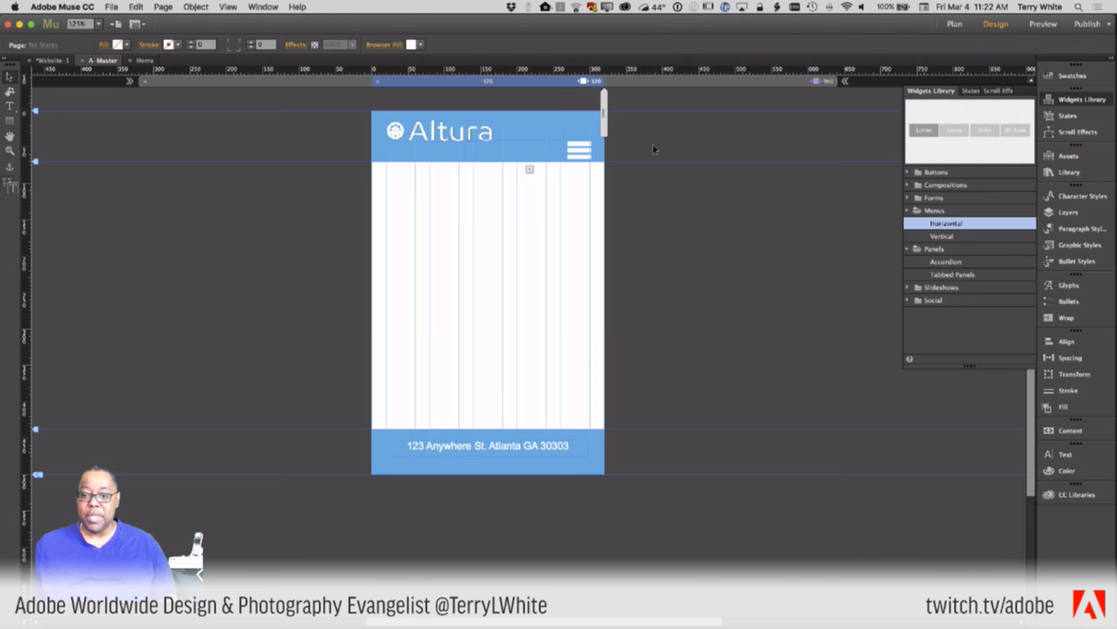
# - Widen the page to about 450 px and create a new breakpoint there
pyautogui.moveTo(605, 113); pyautogui.dragTo(652, 114)
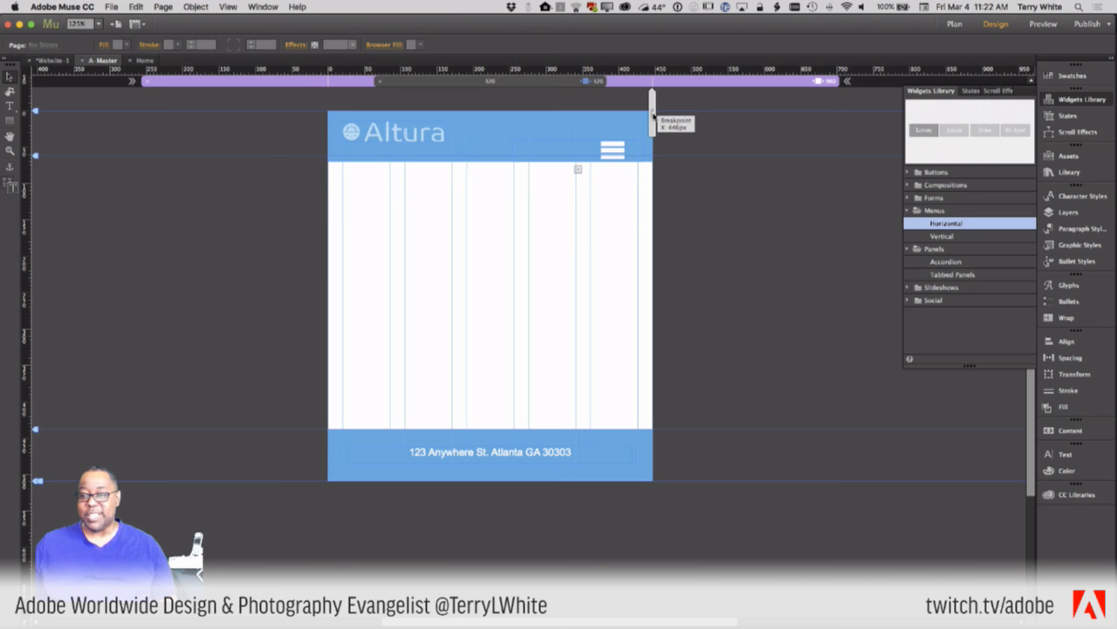
pyautogui.moveTo(653, 114); pyautogui.dragTo(654, 113)
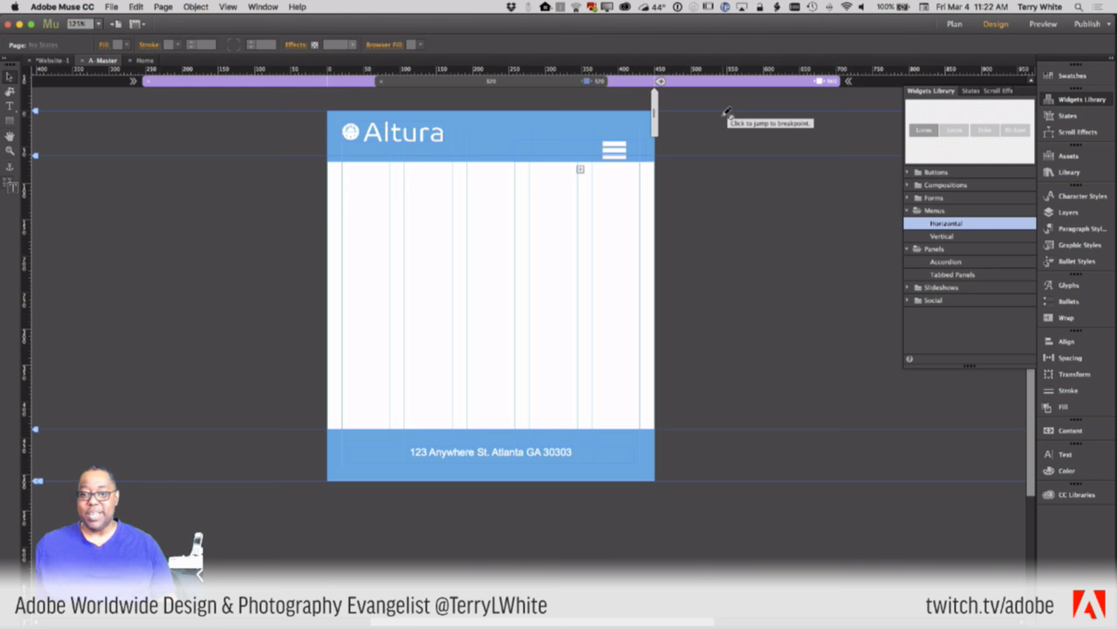
pyautogui.click(661, 82)
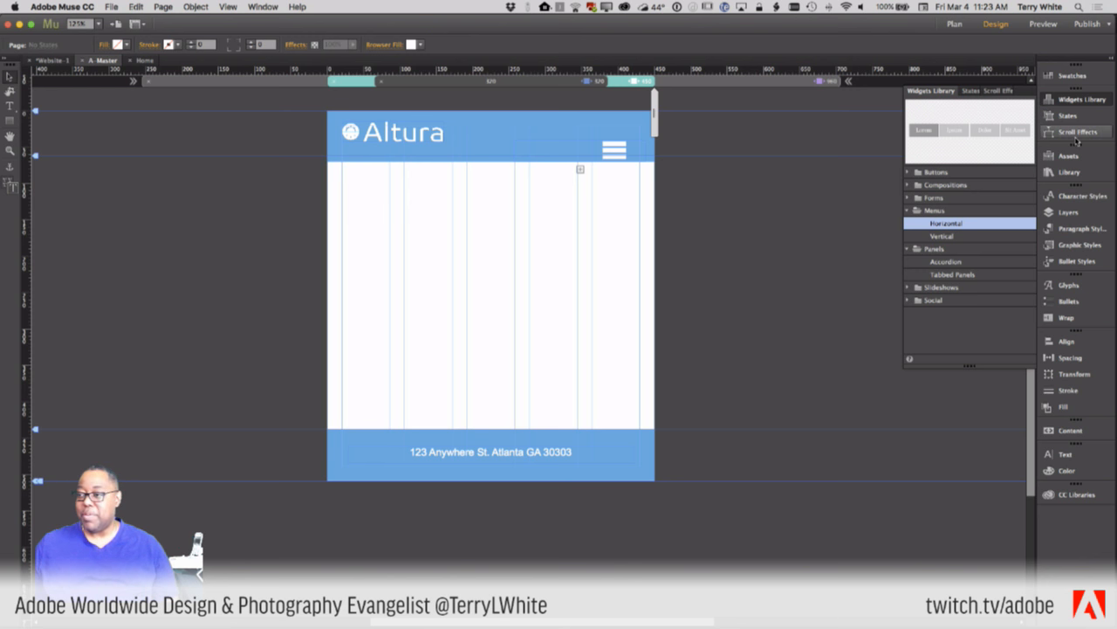
pyautogui.click(1068, 172)
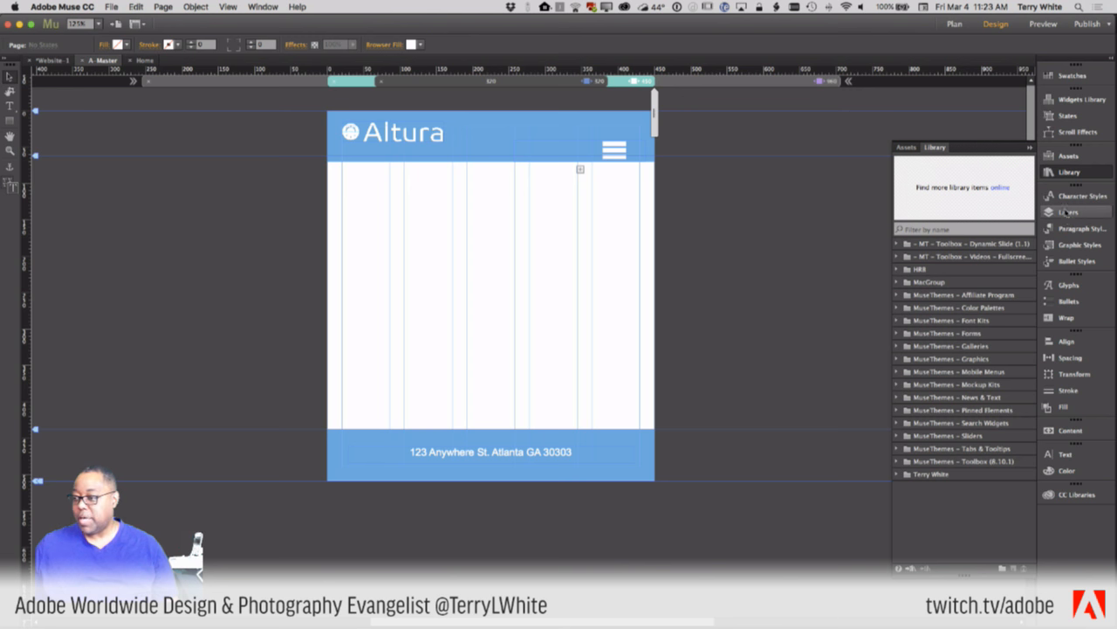
# - In the Layers panel, rename the Image Frame layer to 'Altura Logo'
pyautogui.click(1067, 177)
pyautogui.click(1067, 212)
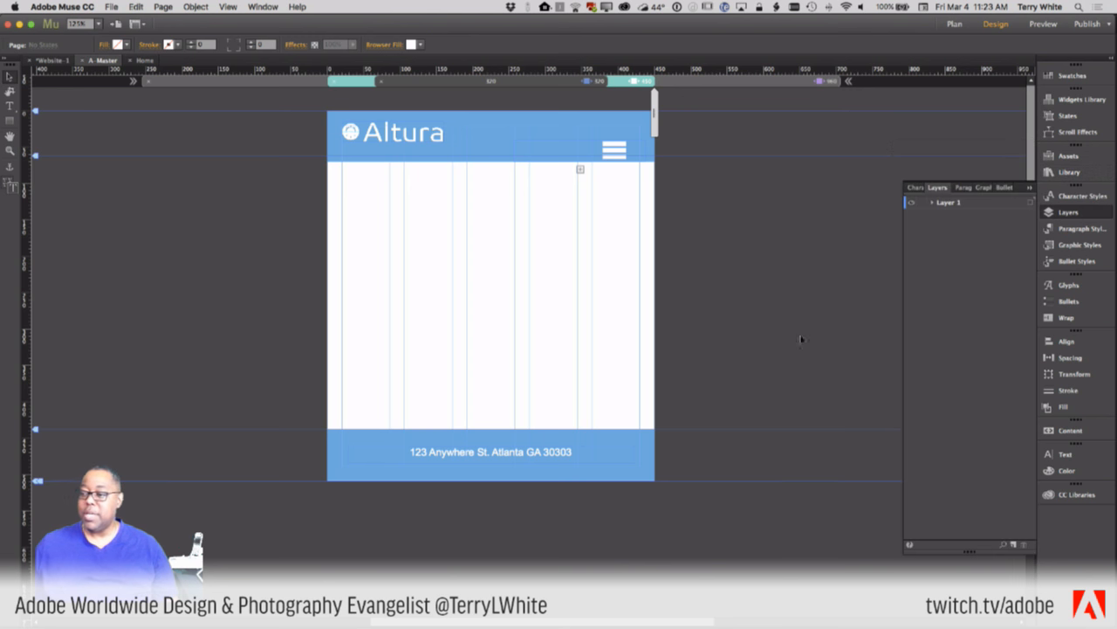
pyautogui.click(932, 203)
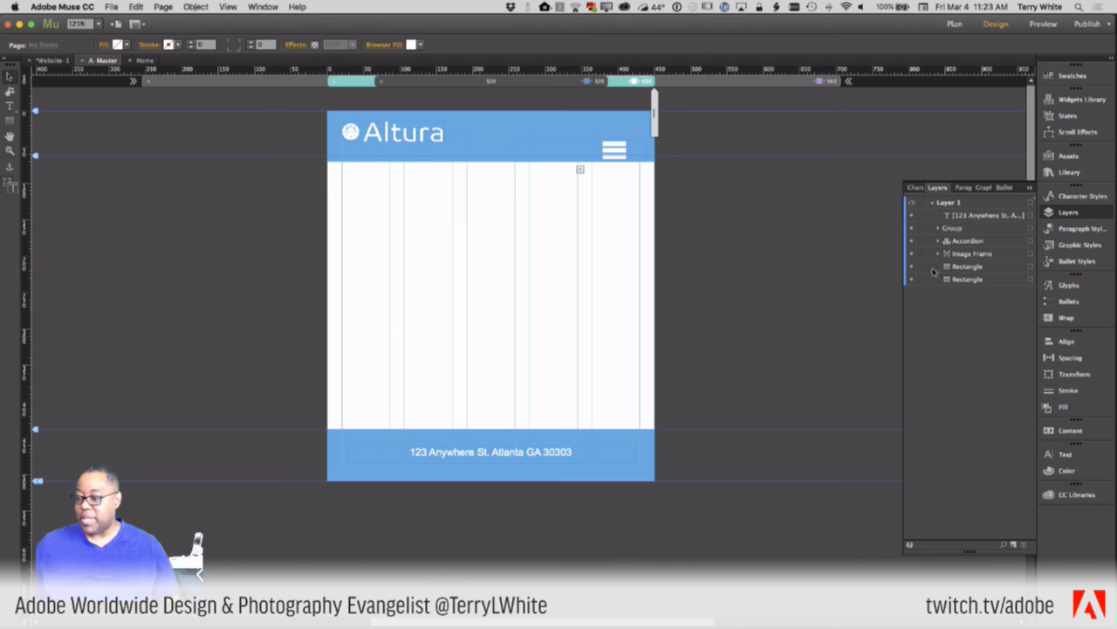
pyautogui.click(913, 254)
pyautogui.click(912, 254)
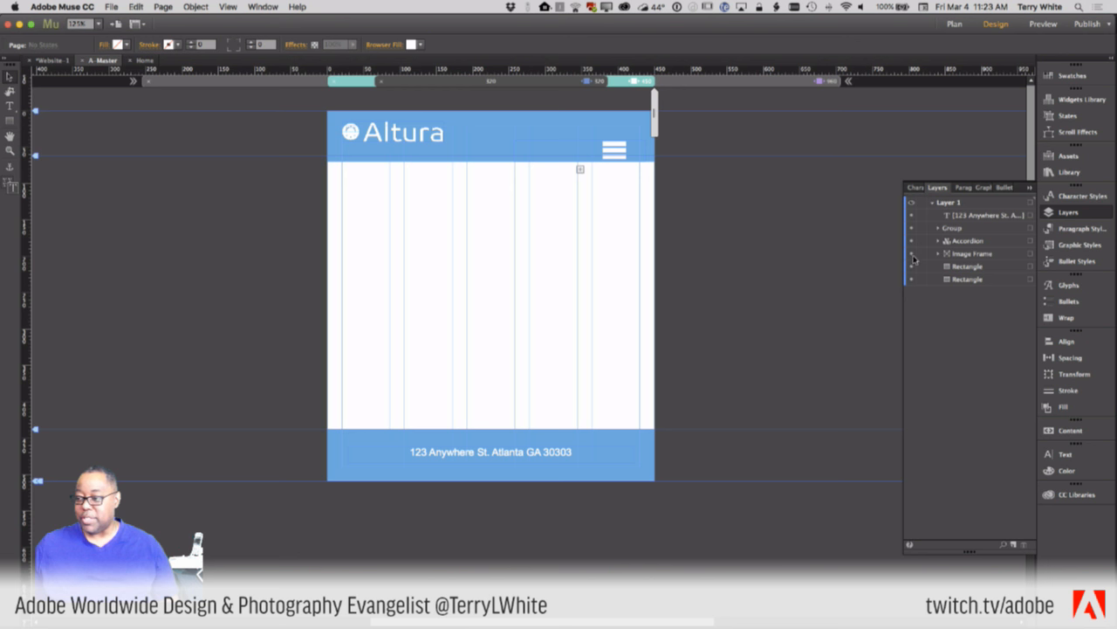
pyautogui.click(967, 254)
pyautogui.rightClick(969, 254)
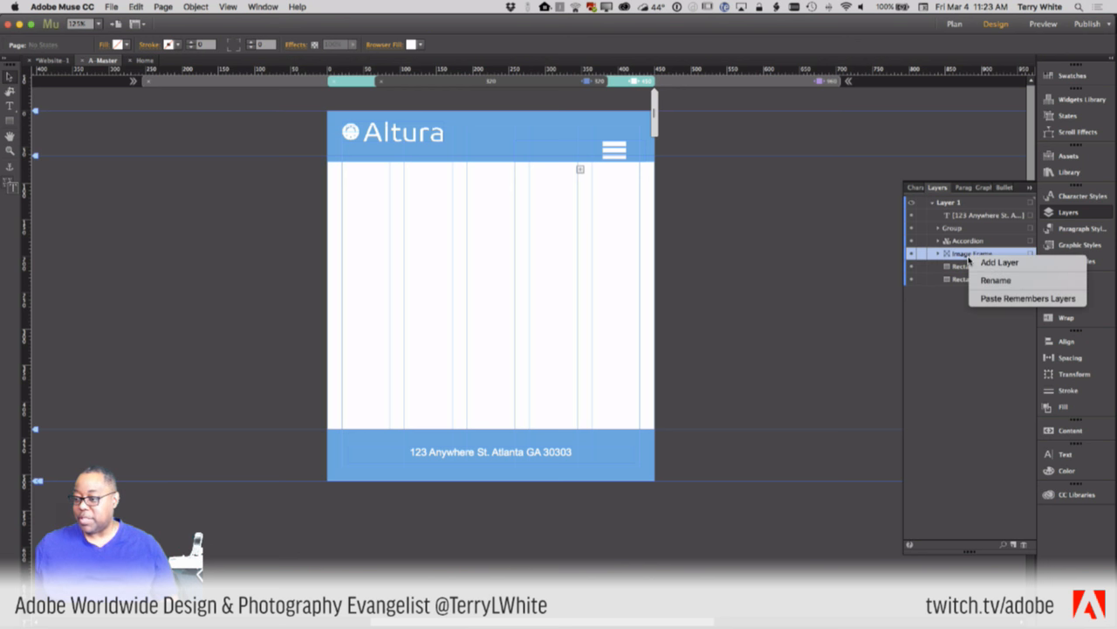
pyautogui.click(978, 279)
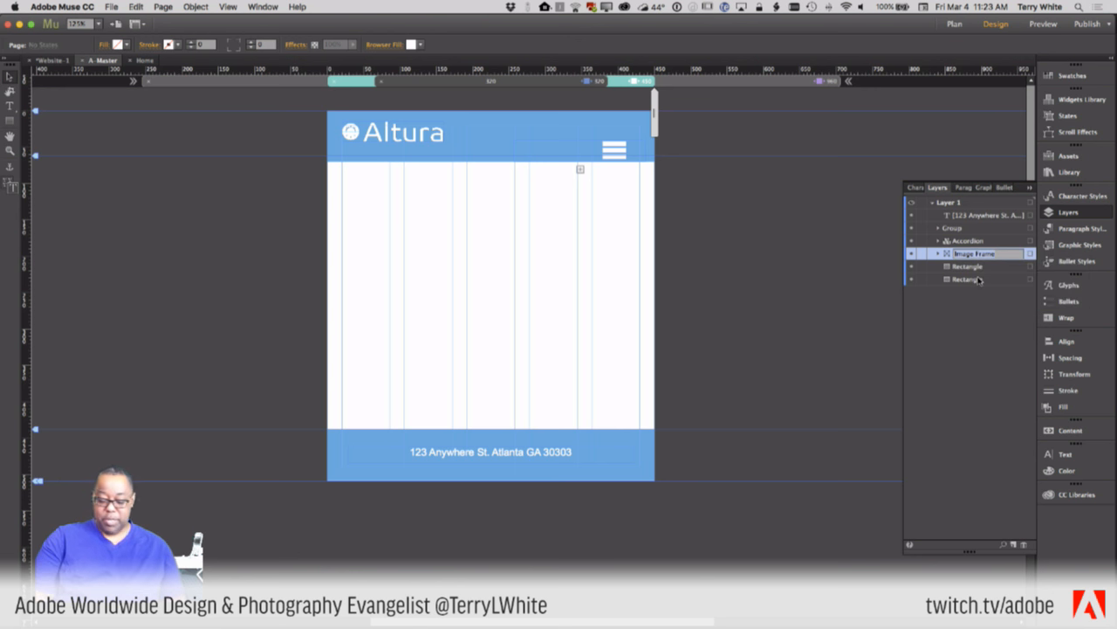
pyautogui.write('A')
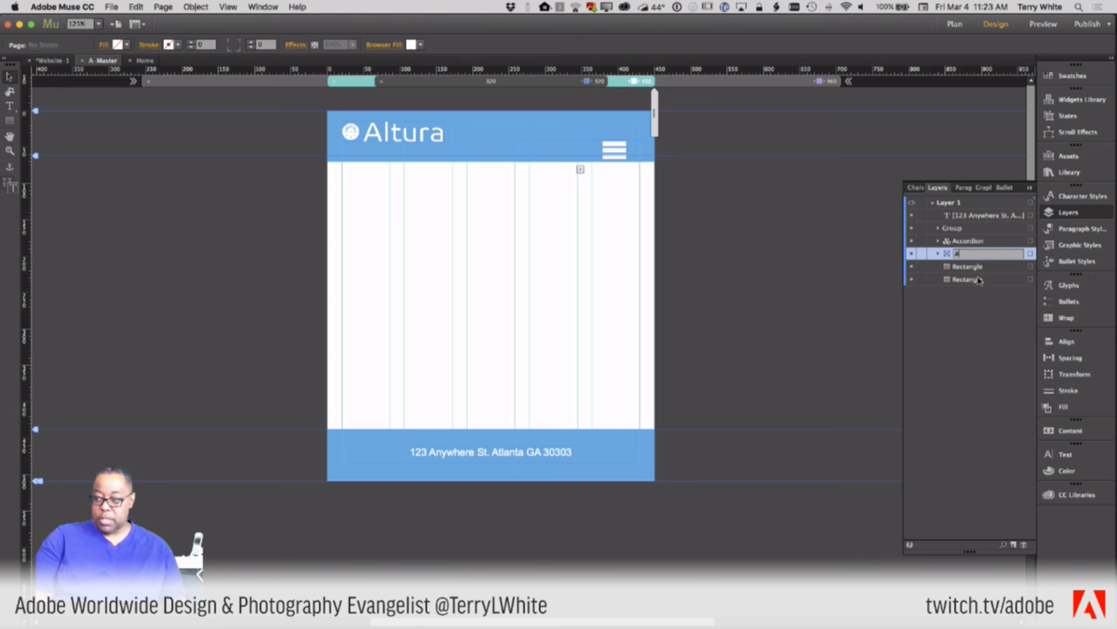
pyautogui.write('ltura Logo')
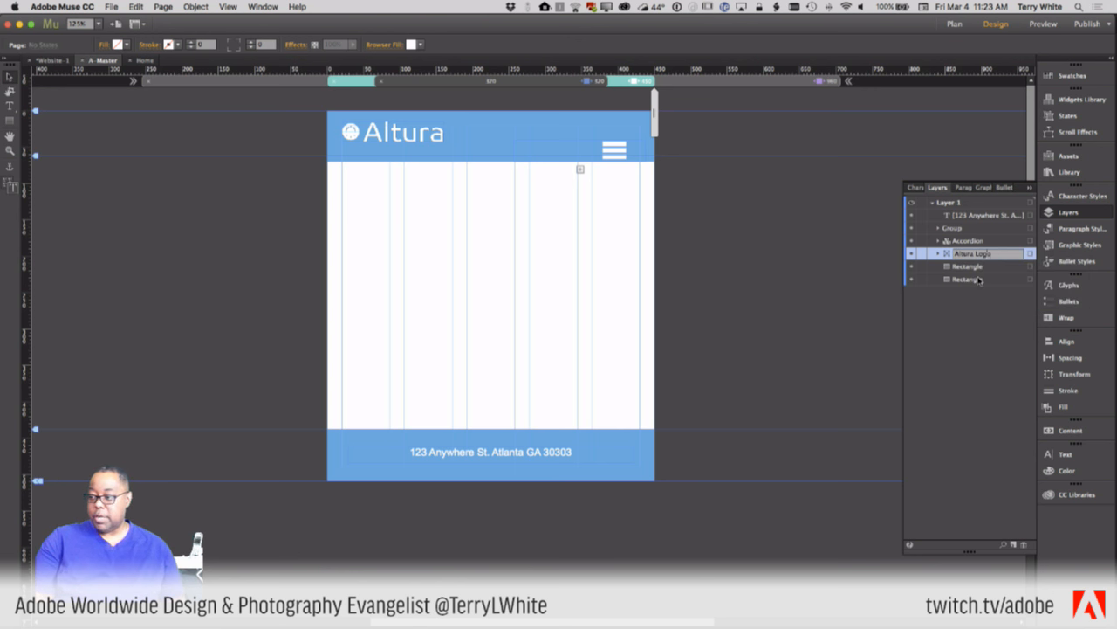
pyautogui.press('Return')
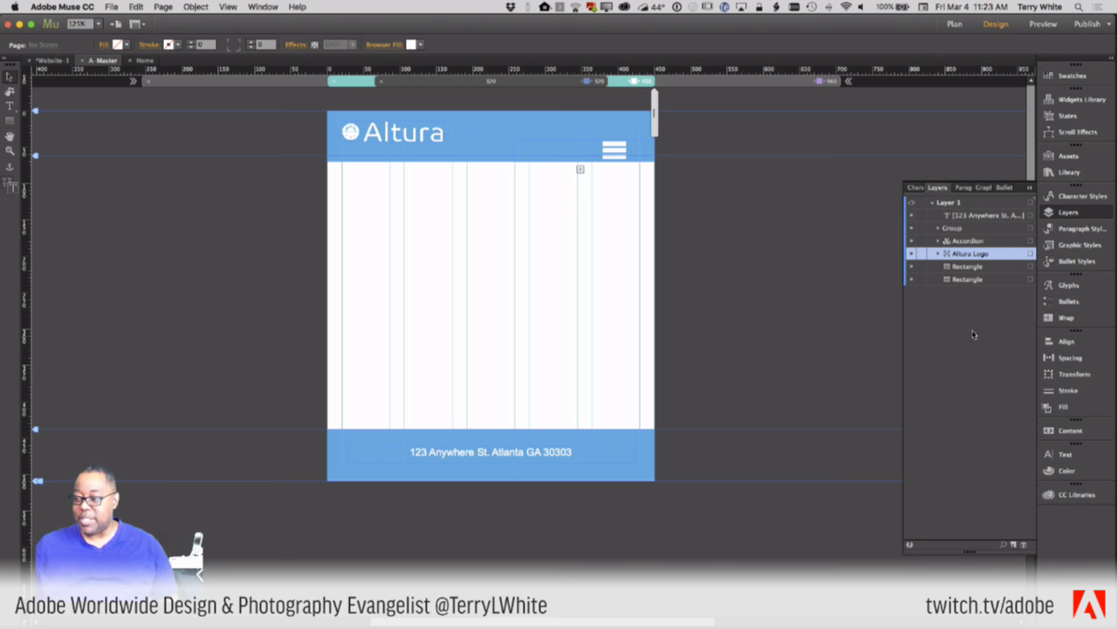
# - Rename the footer's Rectangle layer to 'Footer rectangle'
pyautogui.click(911, 266)
pyautogui.click(911, 266)
pyautogui.click(960, 266)
pyautogui.click(959, 269)
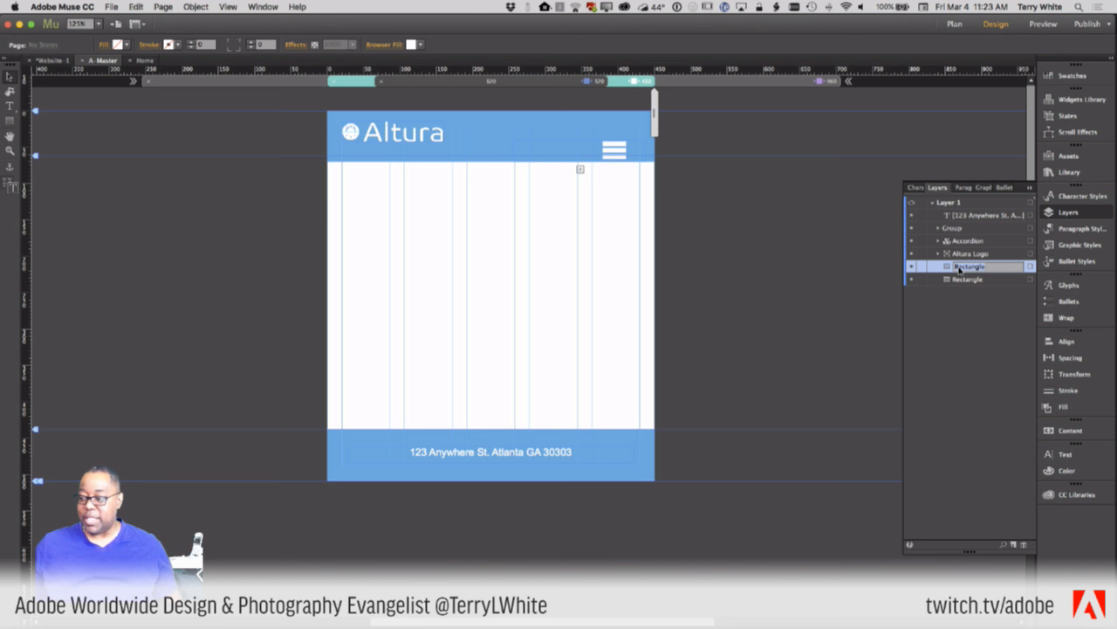
pyautogui.write('Foot')
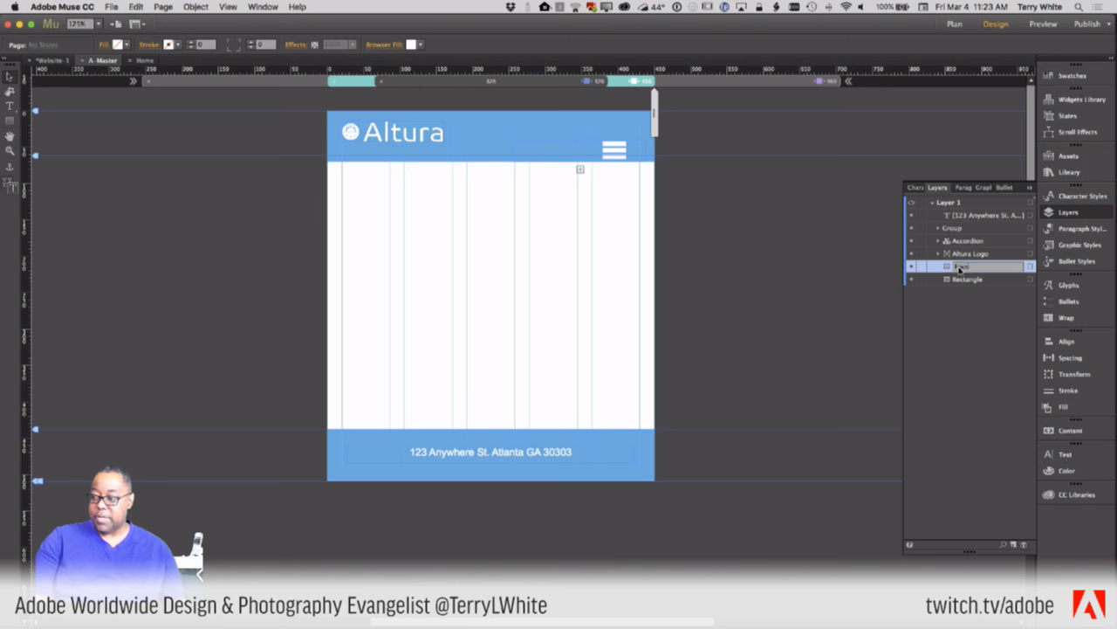
pyautogui.write('er rectangl')
pyautogui.press('BackSpace')
pyautogui.press('BackSpace')
pyautogui.press('BackSpace')
pyautogui.press('BackSpace')
pyautogui.write('angl')
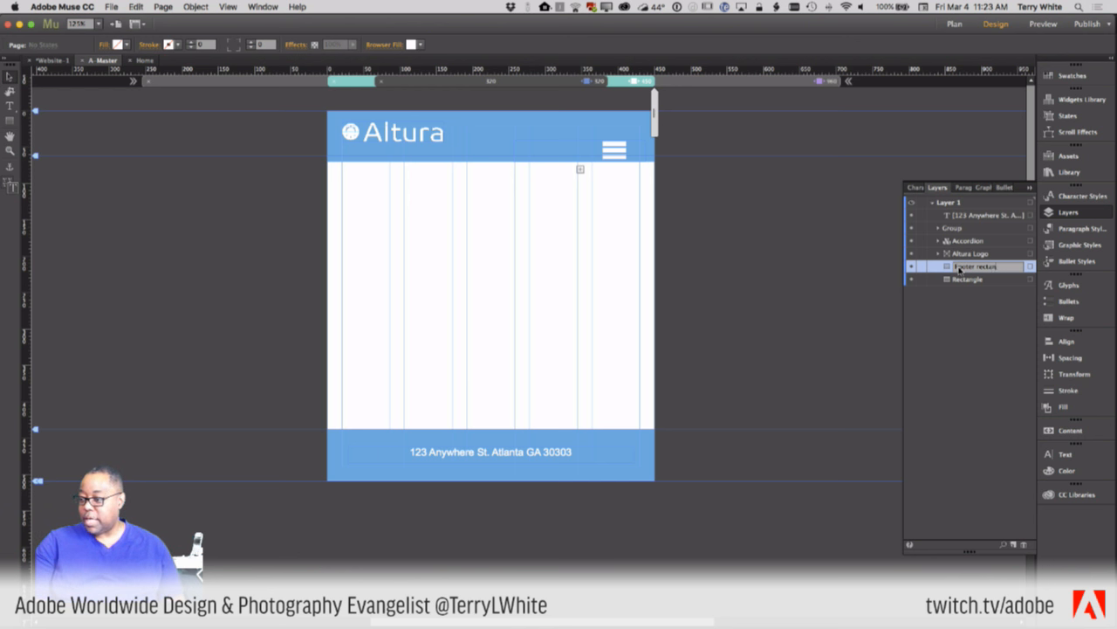
pyautogui.write('e')
pyautogui.press('Return')
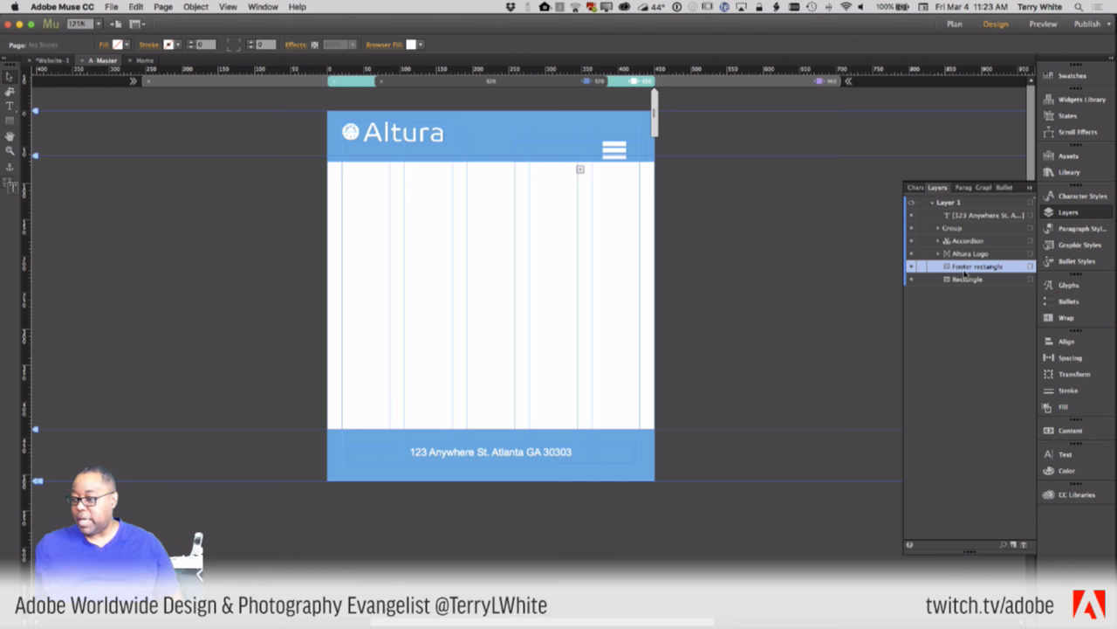
# - Rename the header's Rectangle layer to 'Header rectangle'
pyautogui.click(912, 280)
pyautogui.click(911, 279)
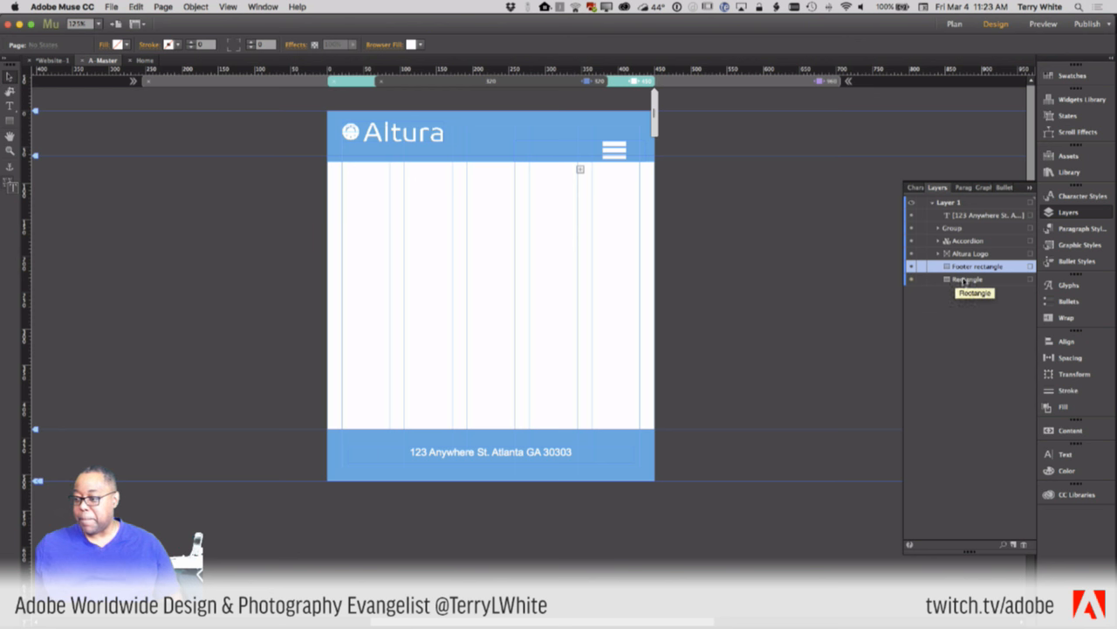
pyautogui.doubleClick(964, 279)
pyautogui.write('Head')
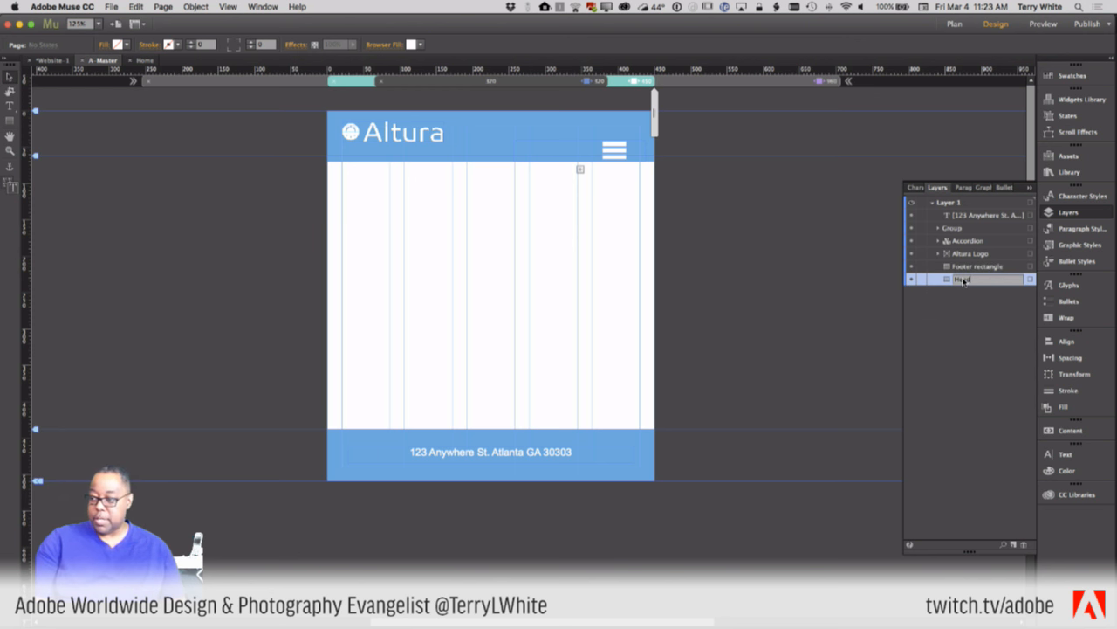
pyautogui.write('er rectangle')
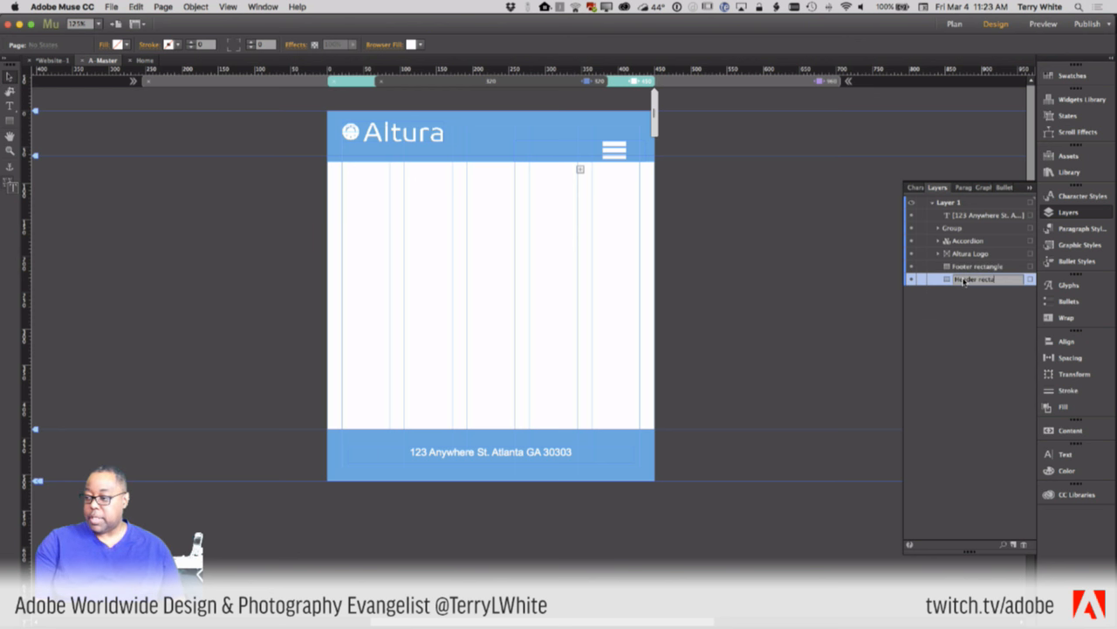
pyautogui.press('Return')
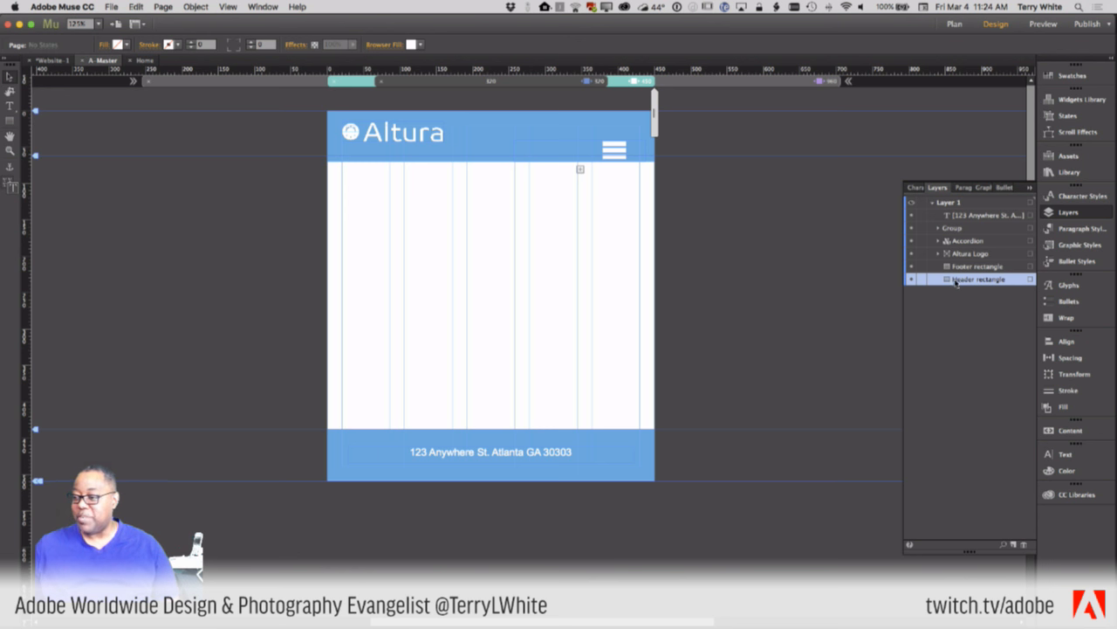
pyautogui.click(939, 229)
# - Name the hamburger group layer and the accordion layer 'Mobile Menu'
pyautogui.click(939, 229)
pyautogui.click(952, 229)
pyautogui.click(952, 229)
pyautogui.write('Menule Menu')
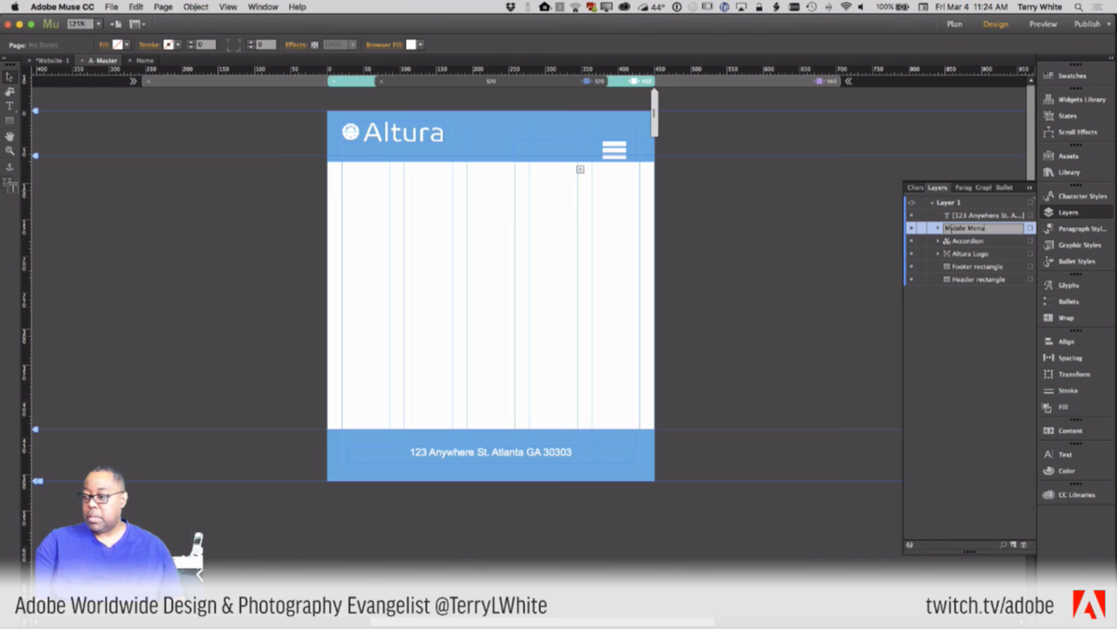
pyautogui.press('Return')
pyautogui.doubleClick(976, 241)
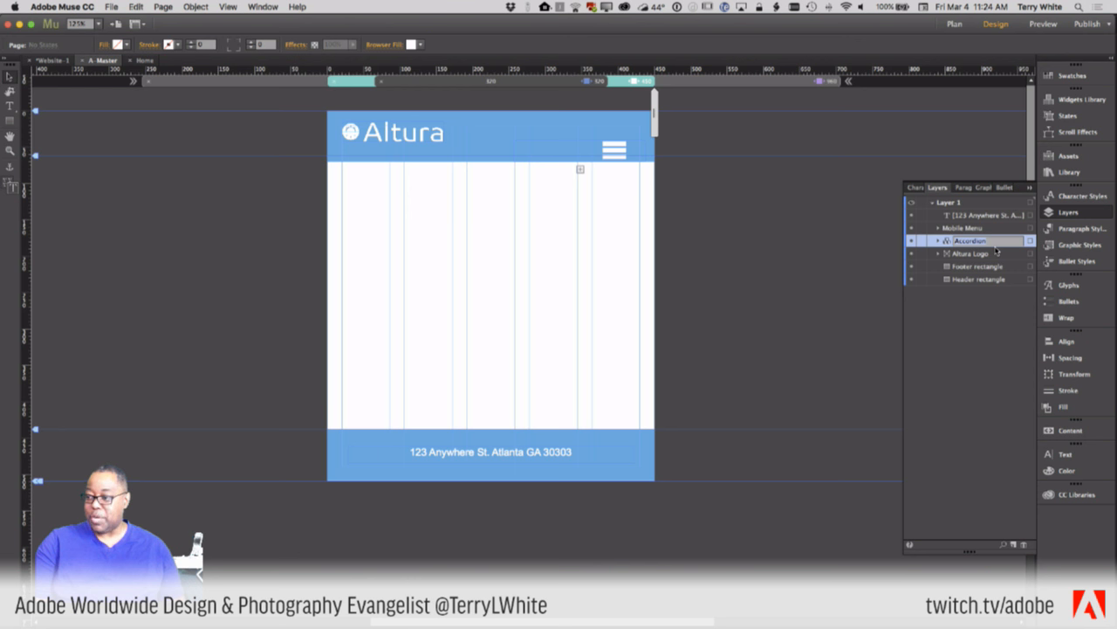
pyautogui.write('Me')
pyautogui.write('bile')
pyautogui.write(' Menu')
pyautogui.press('Return')
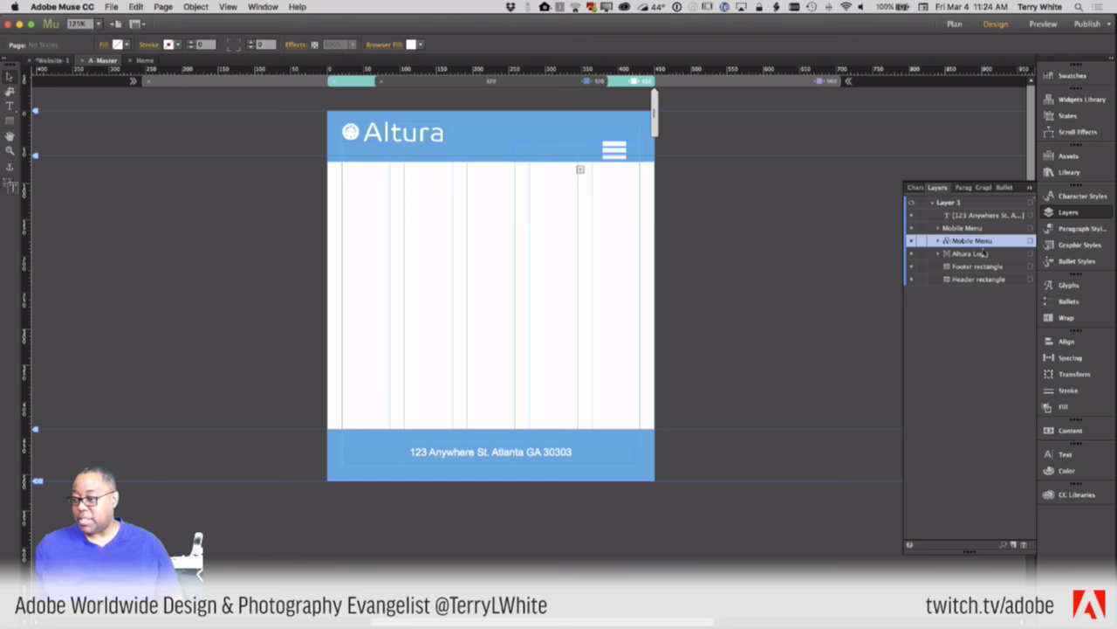
# - Append 'Icon' so the hamburger group layer reads 'Mobile Menu Icon'
pyautogui.click(969, 228)
pyautogui.click(939, 228)
pyautogui.click(938, 228)
pyautogui.doubleClick(995, 228)
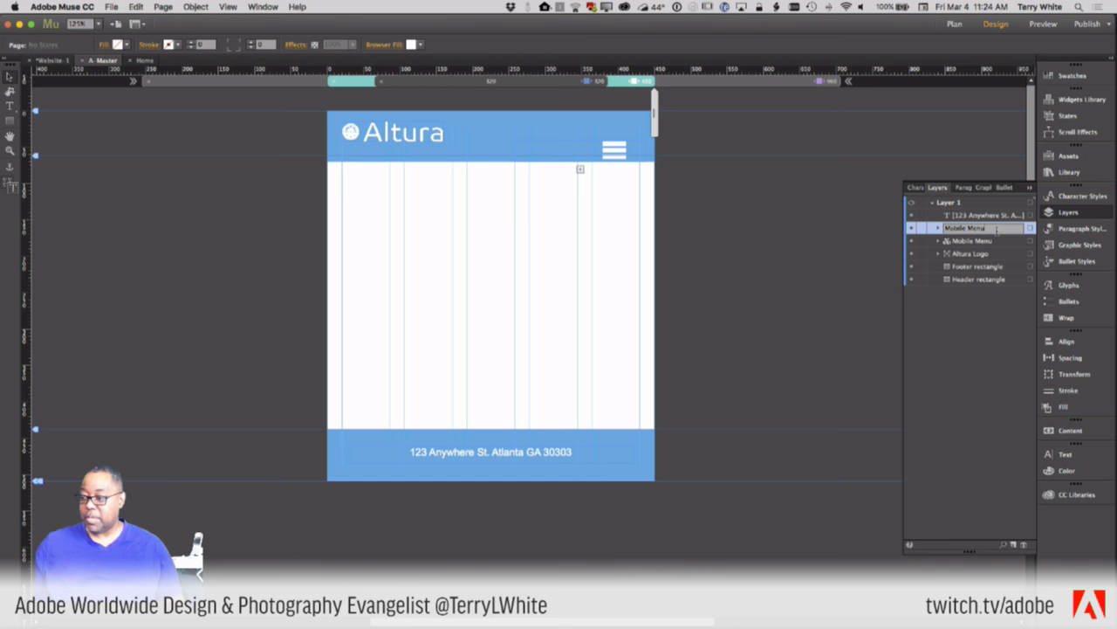
pyautogui.write('Icon')
pyautogui.press('Return')
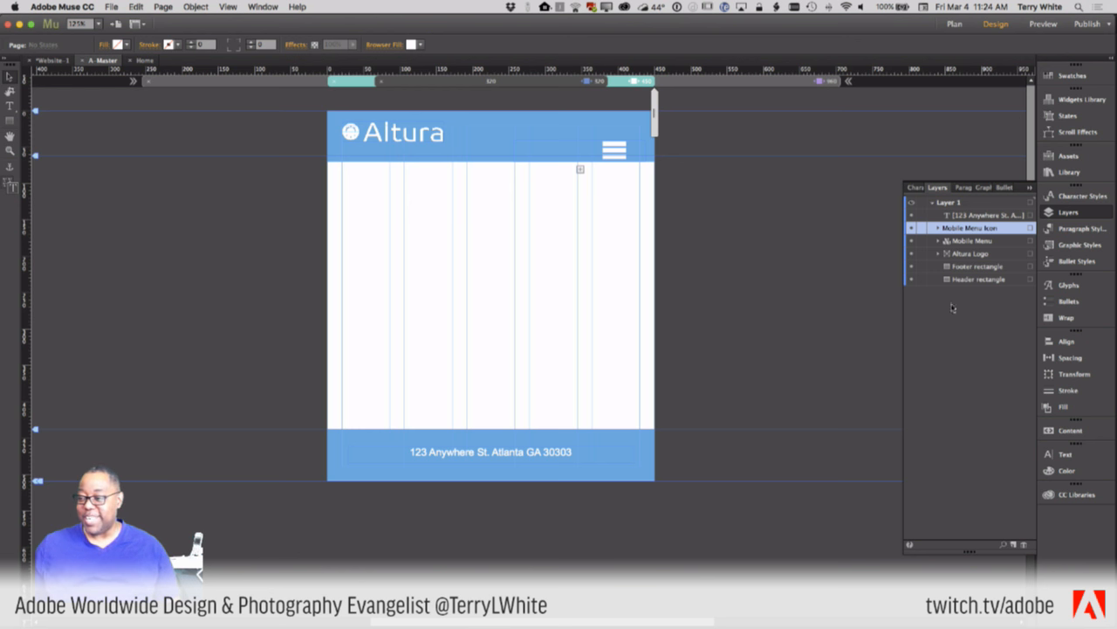
# - Hide Mobile Menu Icon at 450 px, plus icon and Mobile Menu at 960 px
pyautogui.click(910, 228)
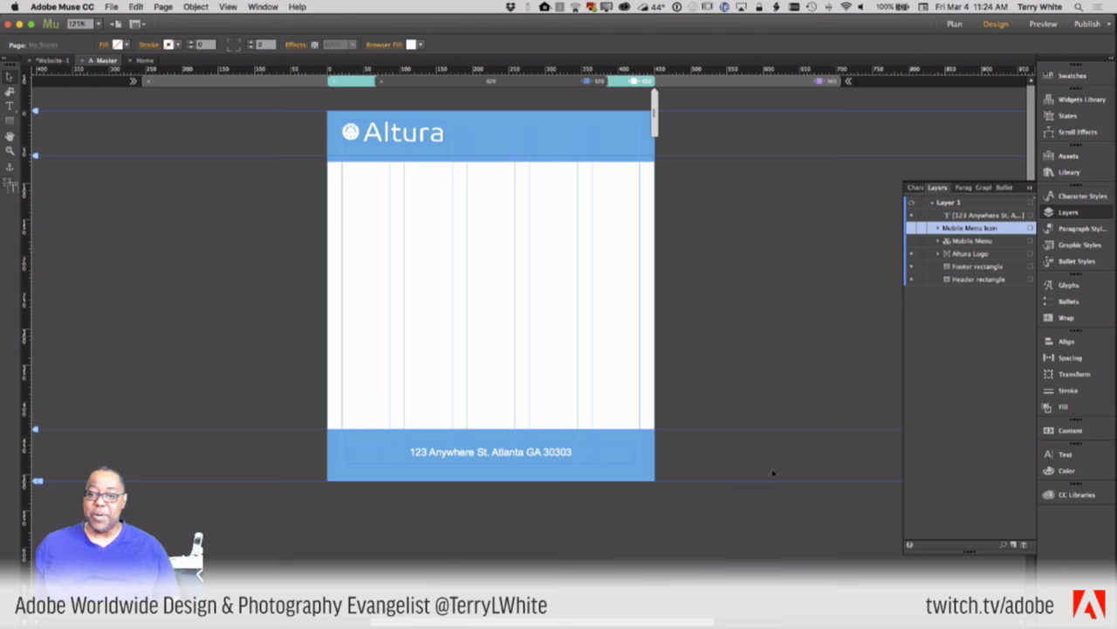
pyautogui.click(563, 80)
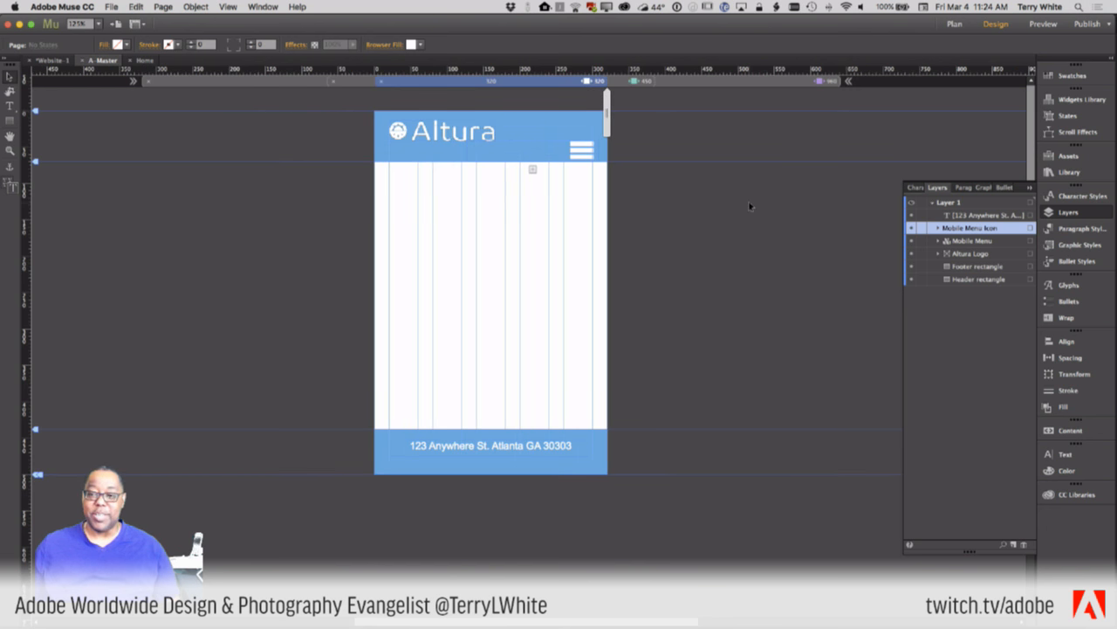
pyautogui.click(716, 80)
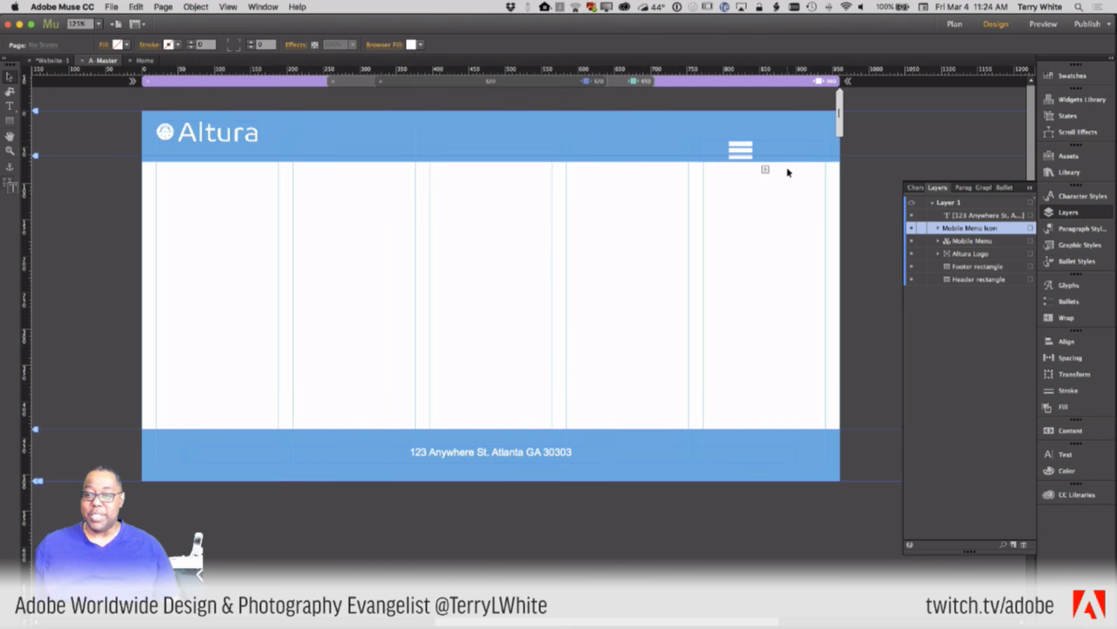
pyautogui.click(621, 83)
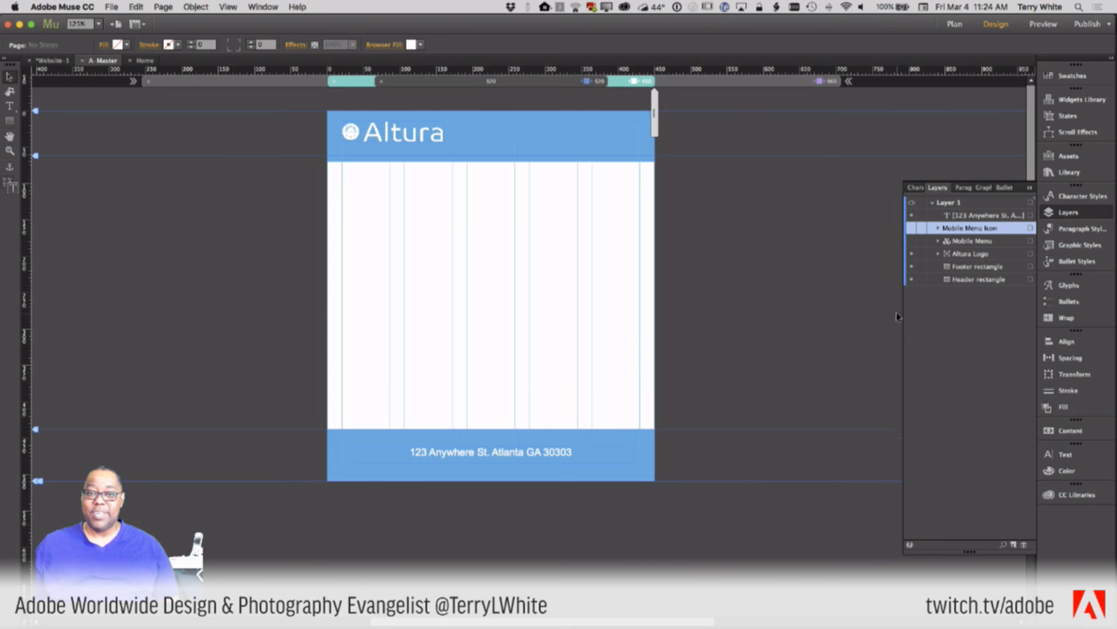
pyautogui.click(731, 82)
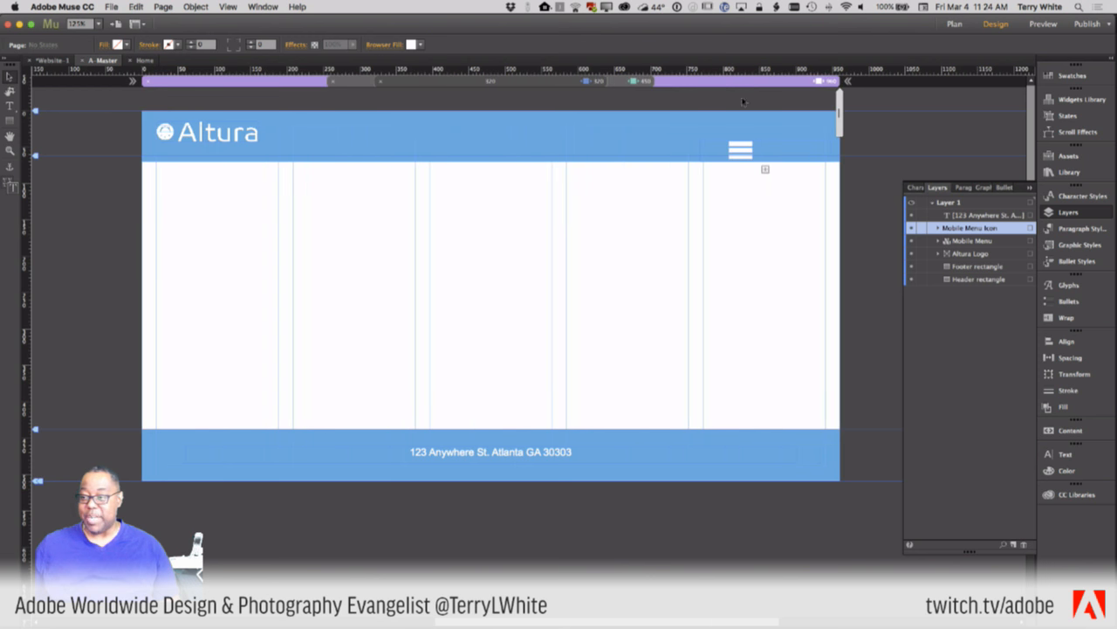
pyautogui.click(911, 228)
pyautogui.click(912, 241)
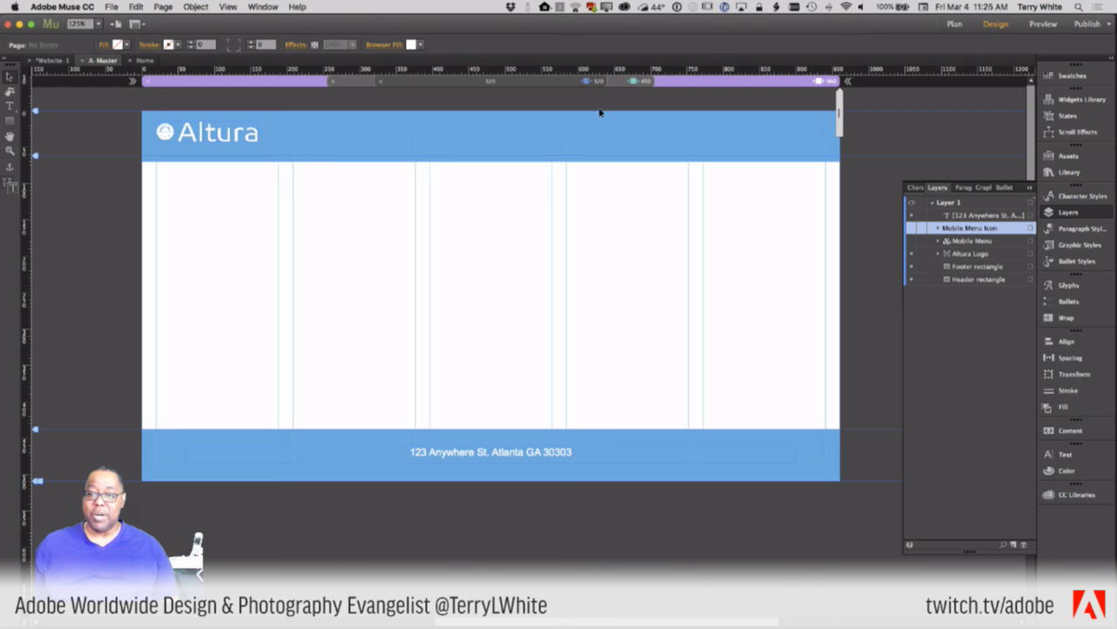
pyautogui.click(607, 83)
pyautogui.click(625, 83)
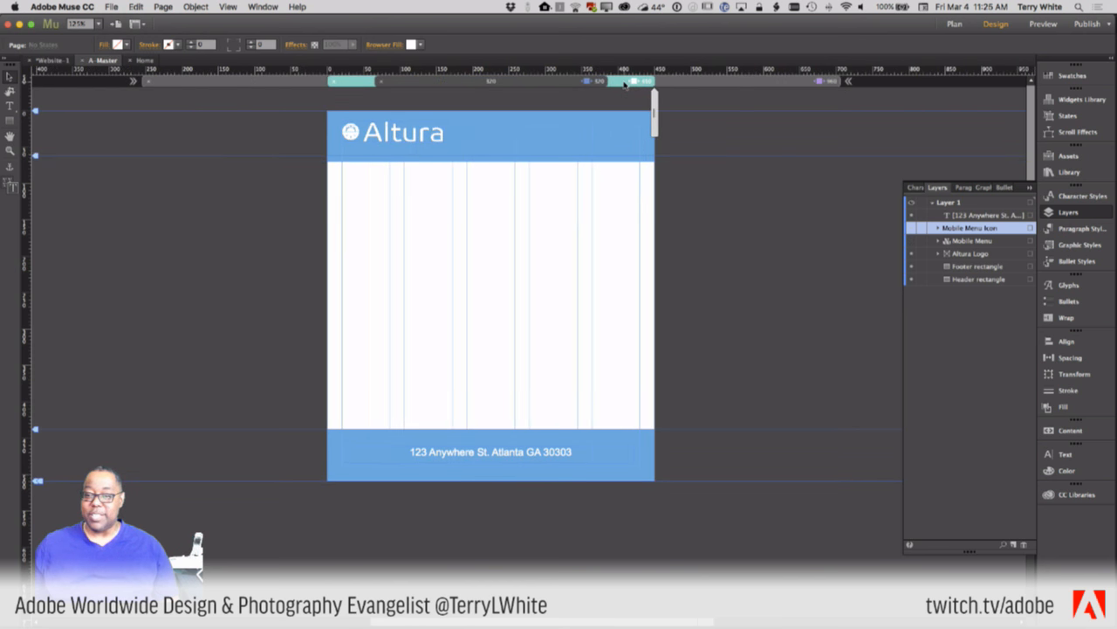
pyautogui.click(671, 82)
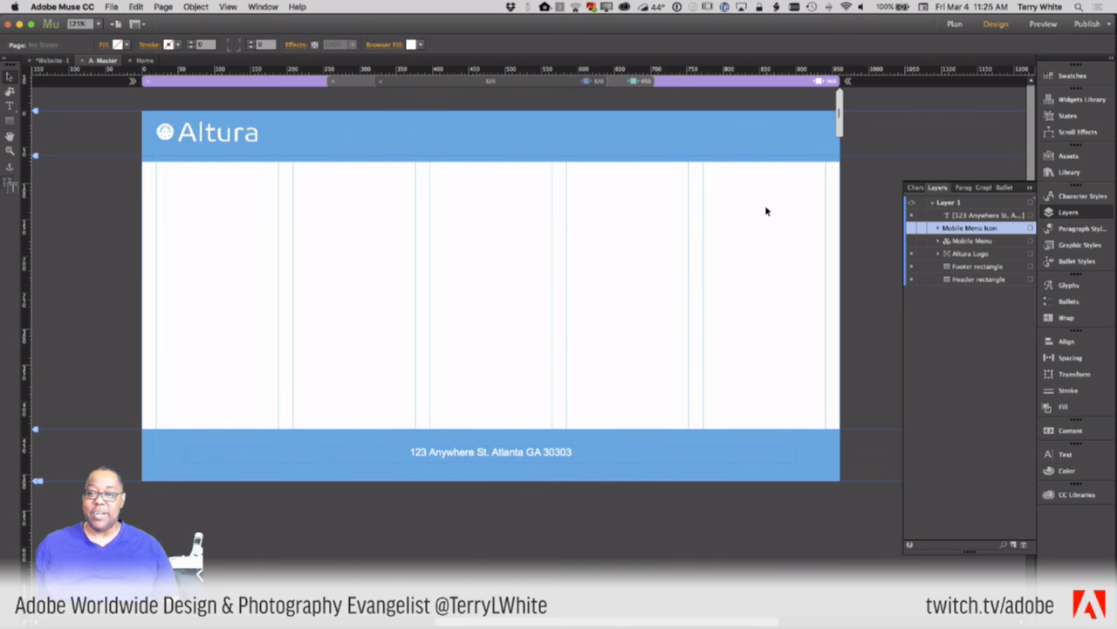
pyautogui.click(615, 83)
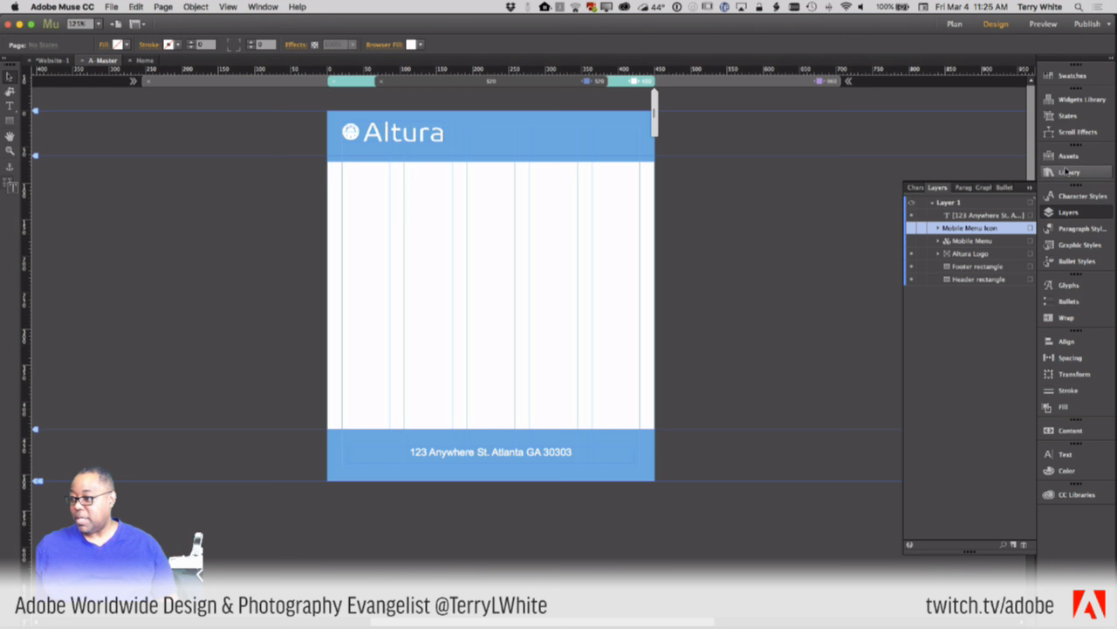
# - Place a horizontal menu below the Altura logo and extend the blue header to 90 px
pyautogui.click(1081, 99)
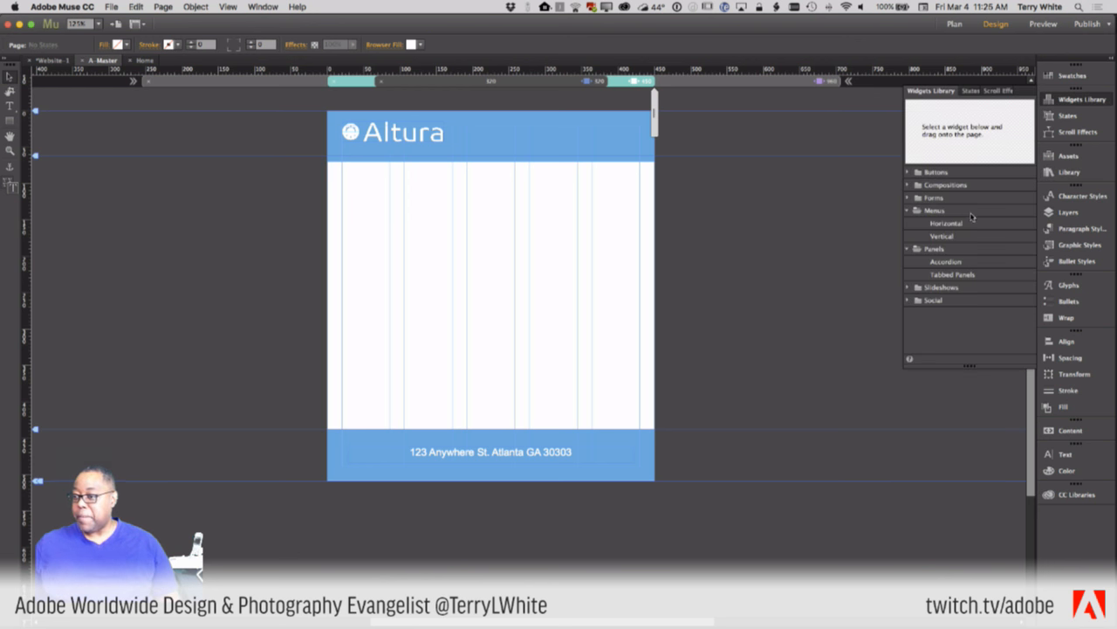
pyautogui.moveTo(949, 227); pyautogui.dragTo(513, 294)
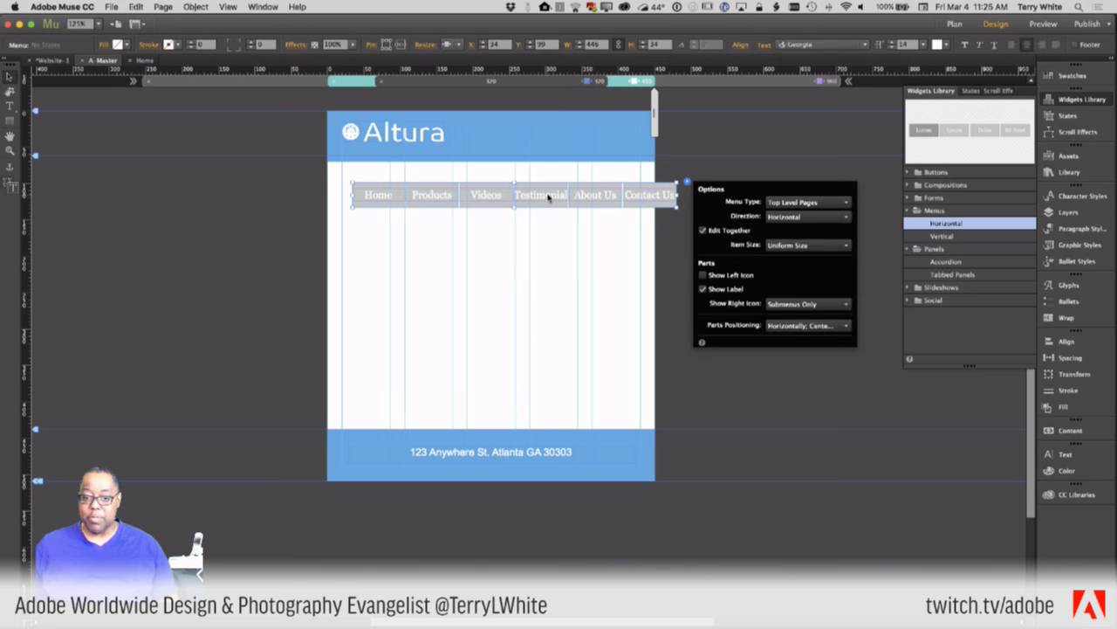
pyautogui.moveTo(548, 197); pyautogui.dragTo(526, 161)
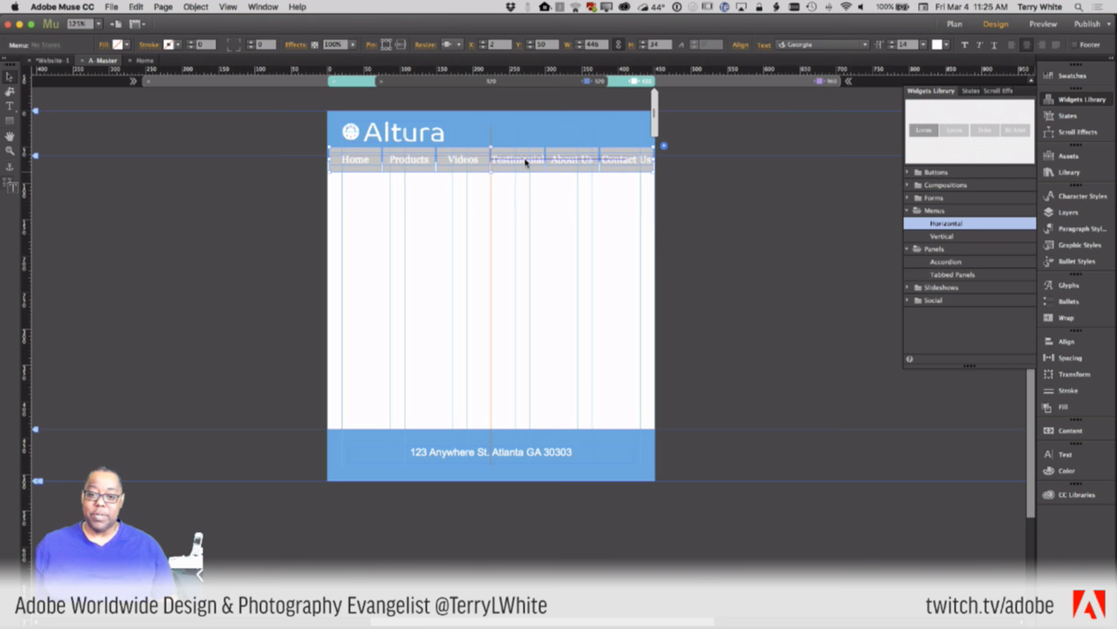
pyautogui.moveTo(524, 163); pyautogui.dragTo(521, 179)
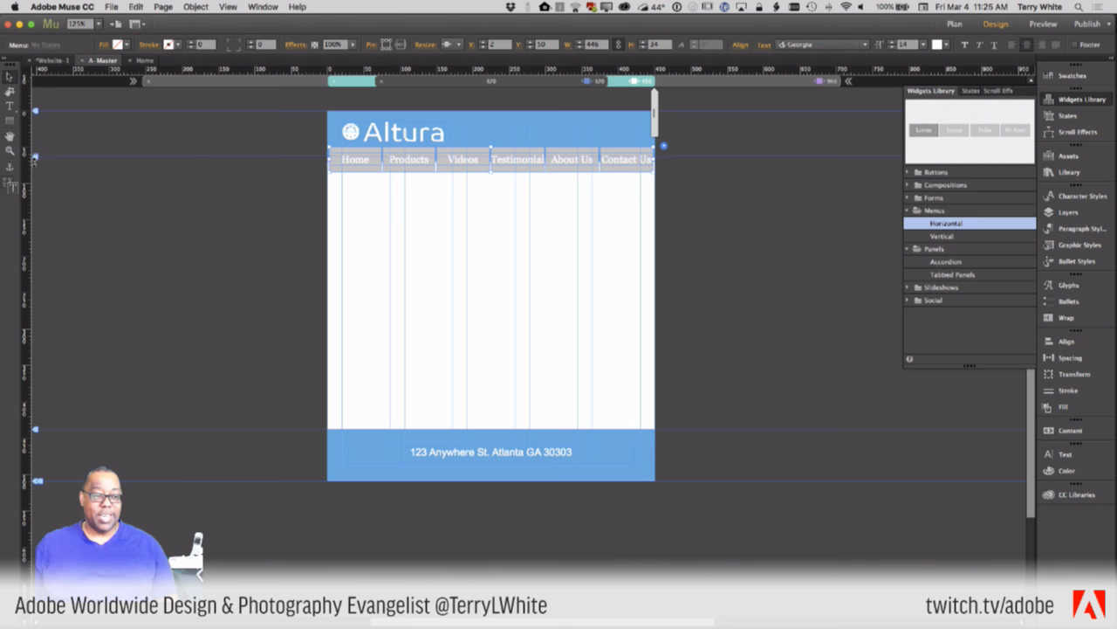
pyautogui.moveTo(35, 159); pyautogui.dragTo(37, 184)
pyautogui.click(498, 140)
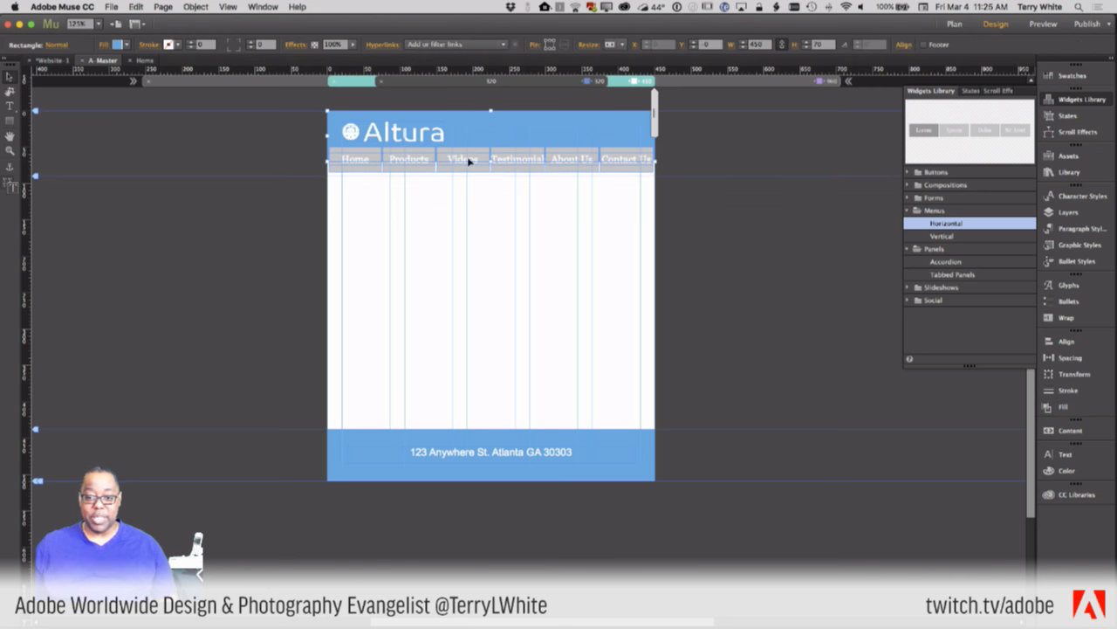
pyautogui.moveTo(490, 161); pyautogui.dragTo(491, 175)
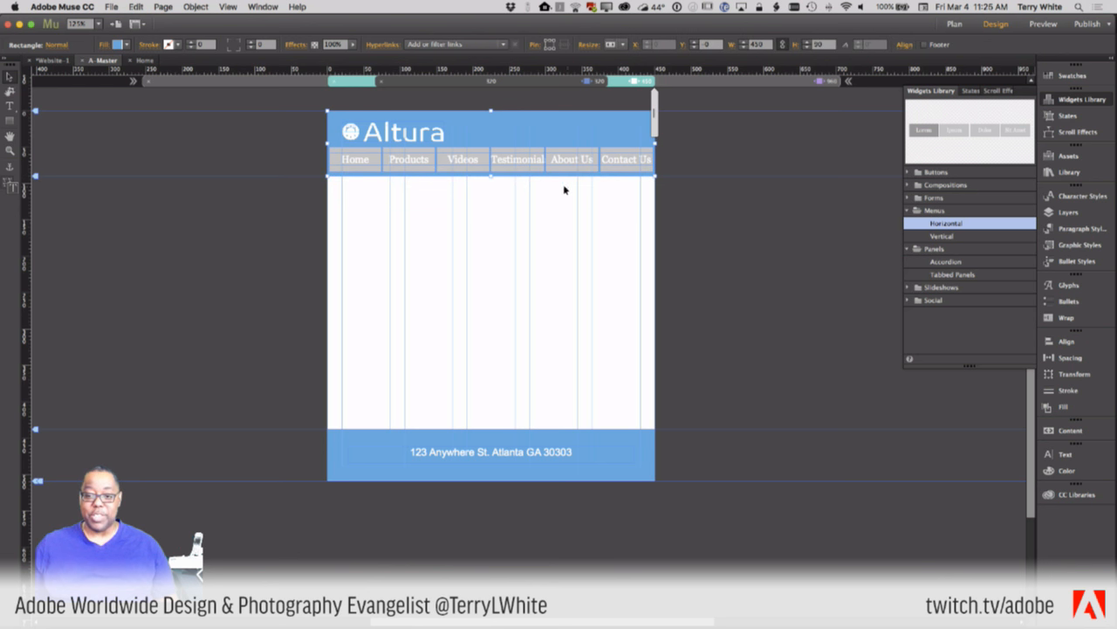
# - Give the horizontal menu buttons a bright cyan fill
pyautogui.click(552, 169)
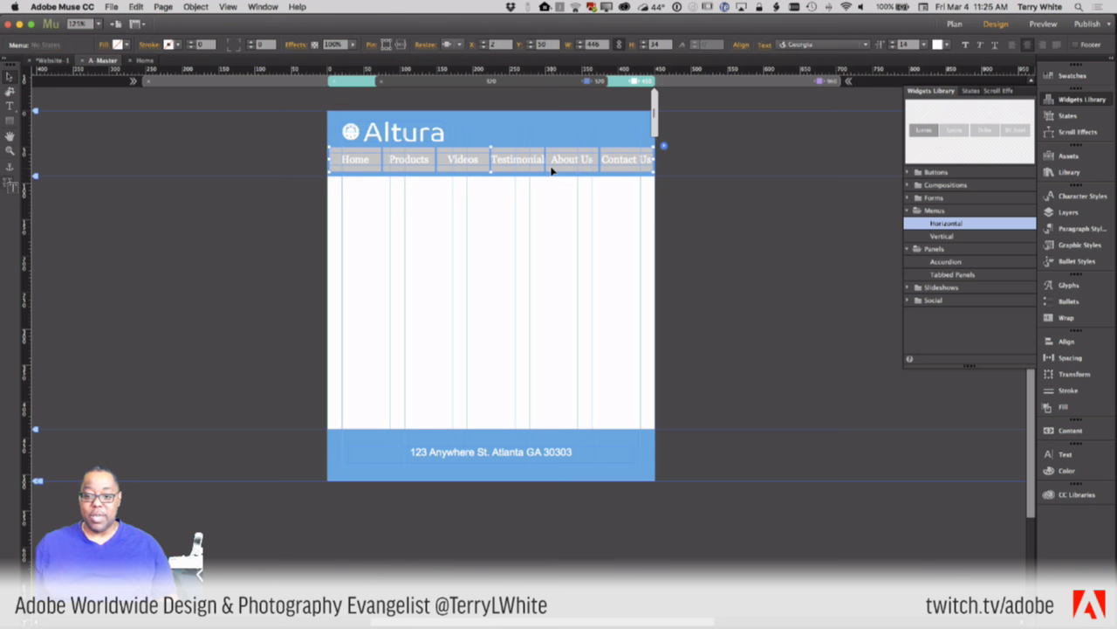
pyautogui.click(122, 44)
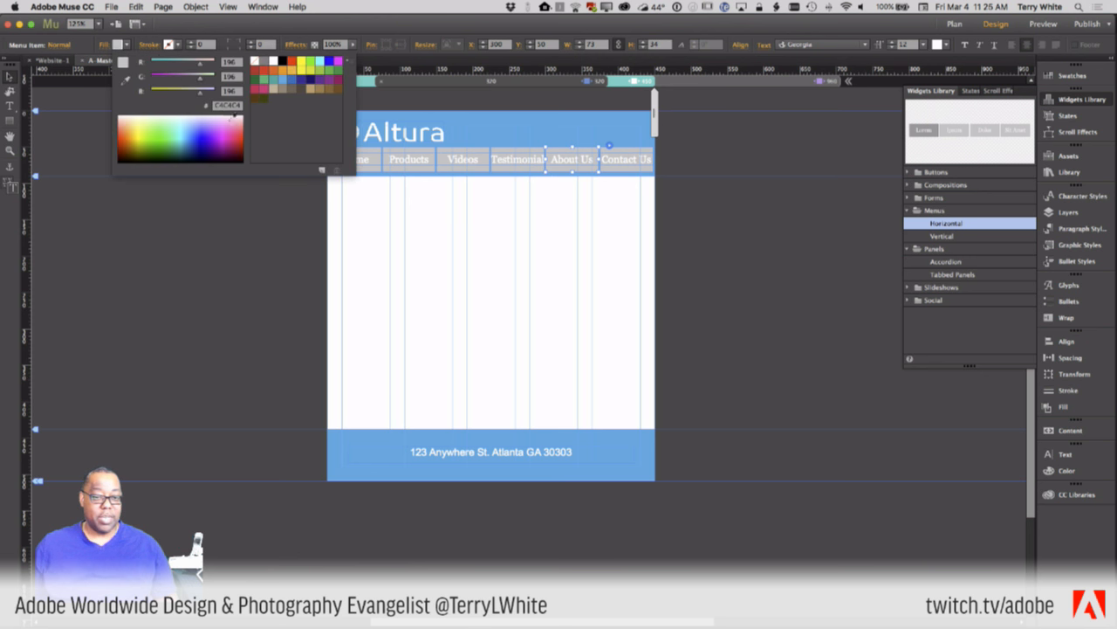
pyautogui.click(280, 83)
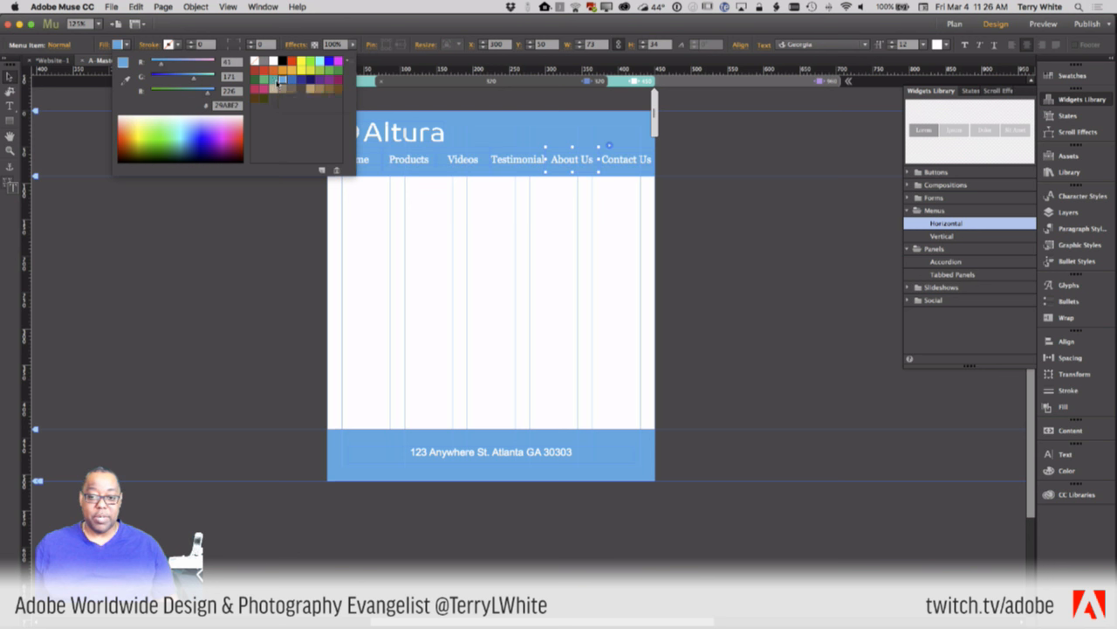
pyautogui.click(186, 123)
pyautogui.click(186, 134)
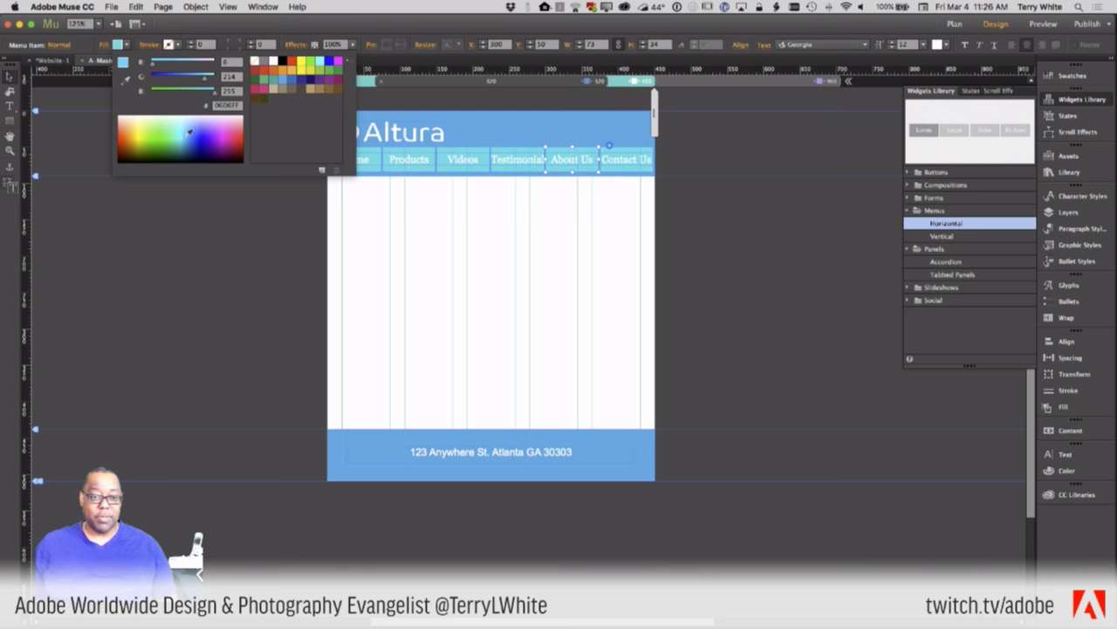
# - Set the menu buttons' fill to None and change the menu label font from Georgia to Arial
pyautogui.click(254, 61)
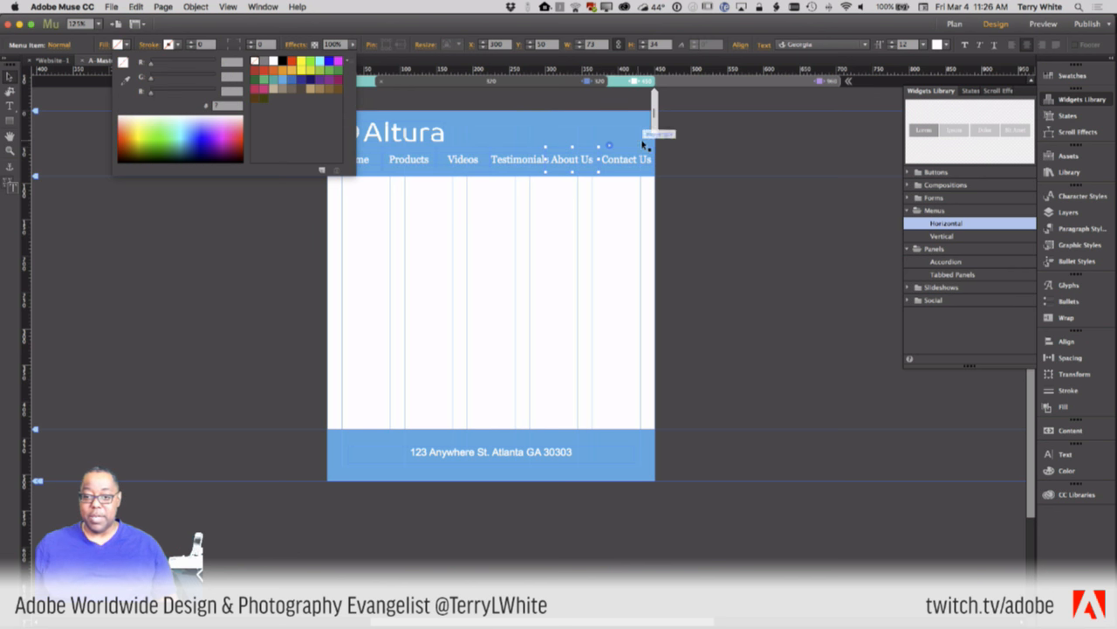
pyautogui.click(572, 159)
pyautogui.doubleClick(567, 165)
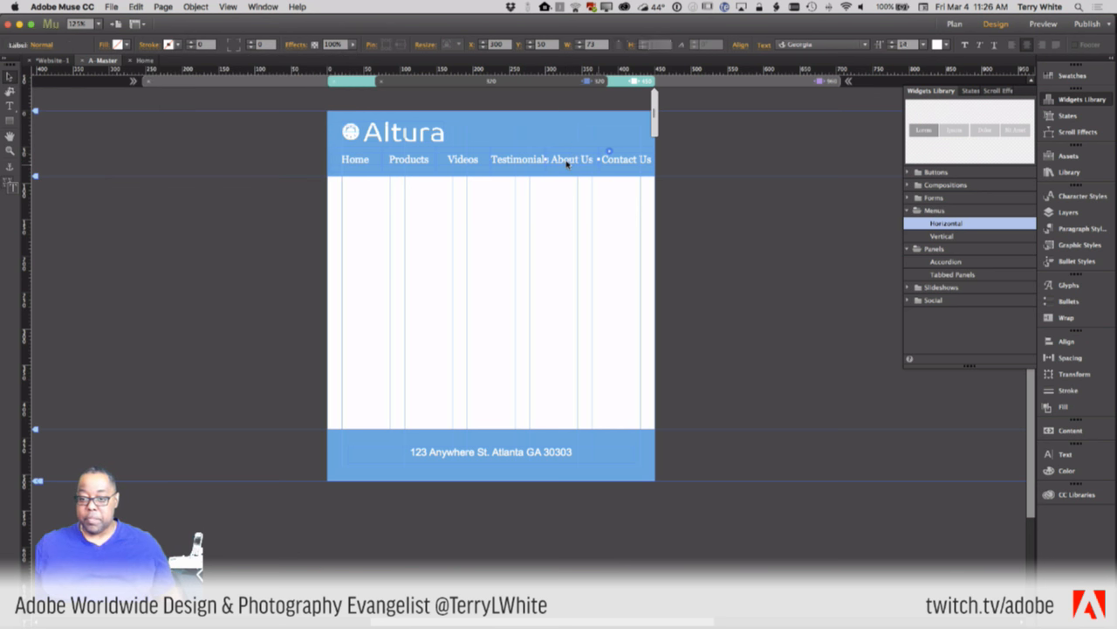
pyautogui.click(841, 43)
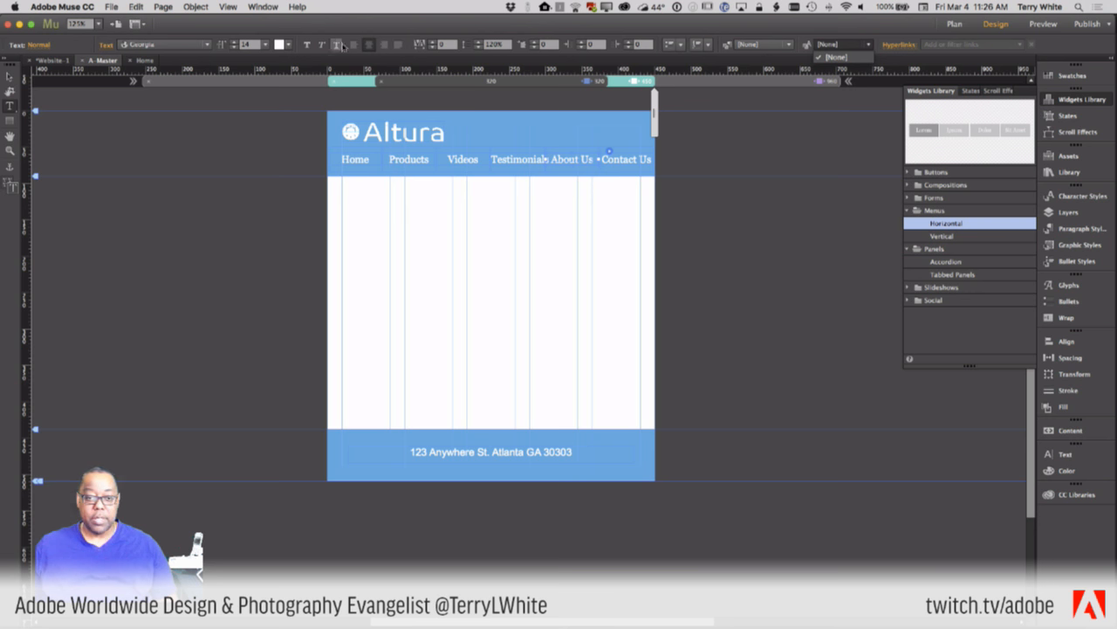
pyautogui.click(182, 48)
pyautogui.click(182, 48)
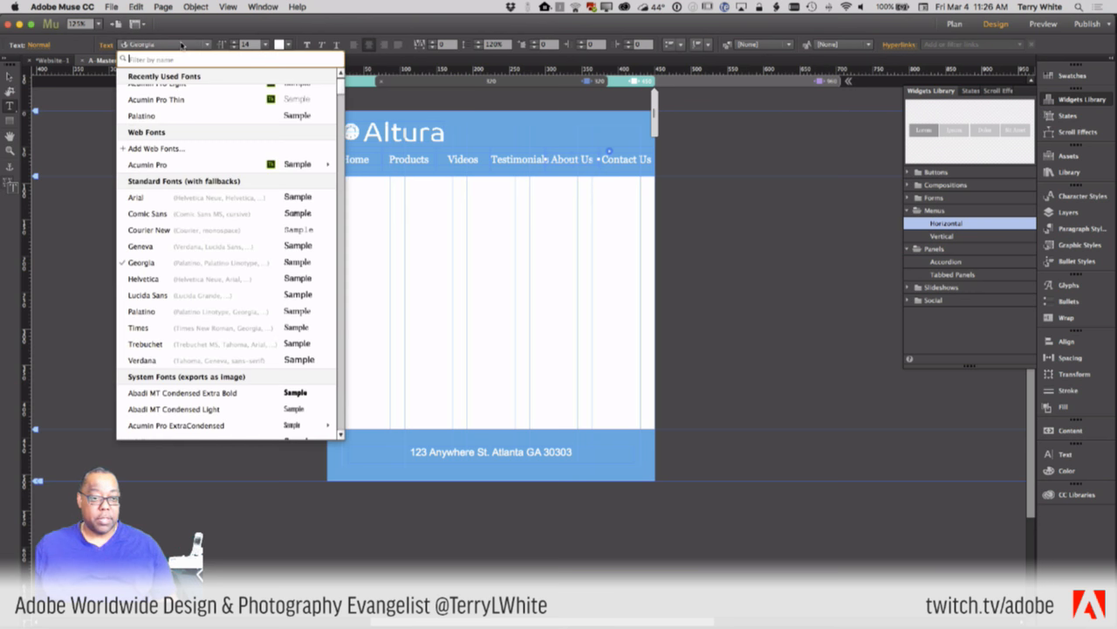
pyautogui.click(197, 207)
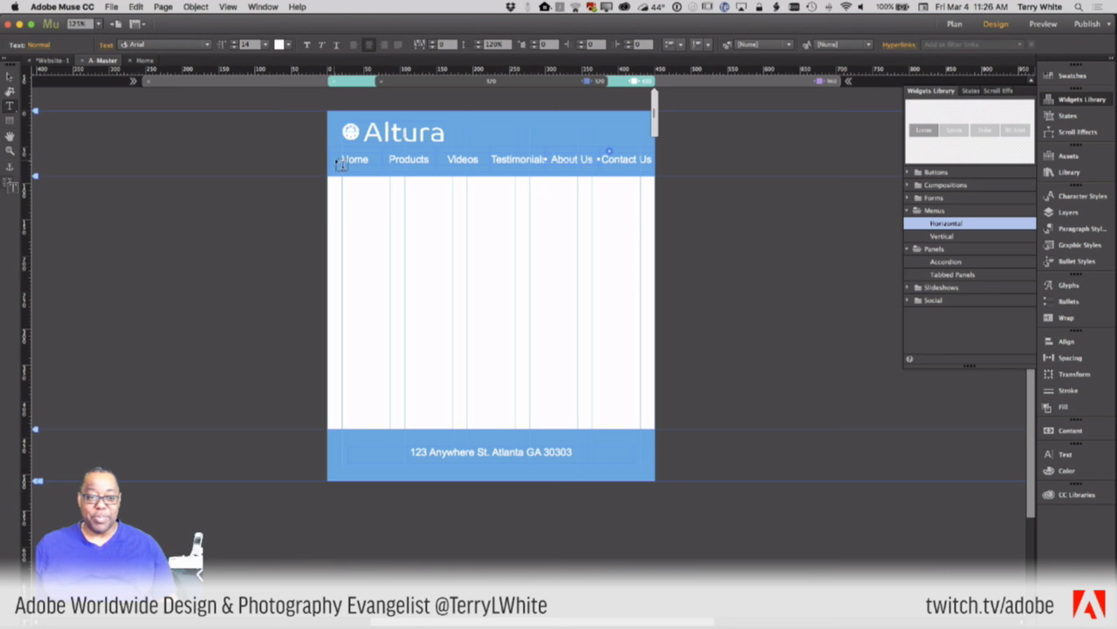
pyautogui.click(11, 77)
pyautogui.click(461, 165)
# - Set the menu widget's item size option to Uniform Size
pyautogui.click(500, 145)
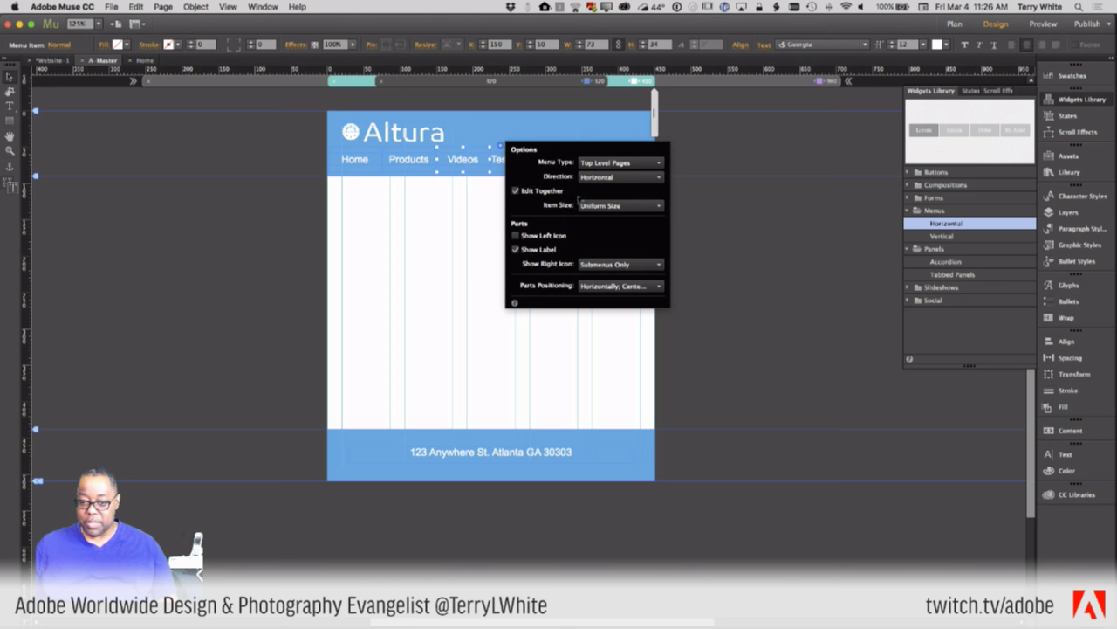
pyautogui.click(592, 205)
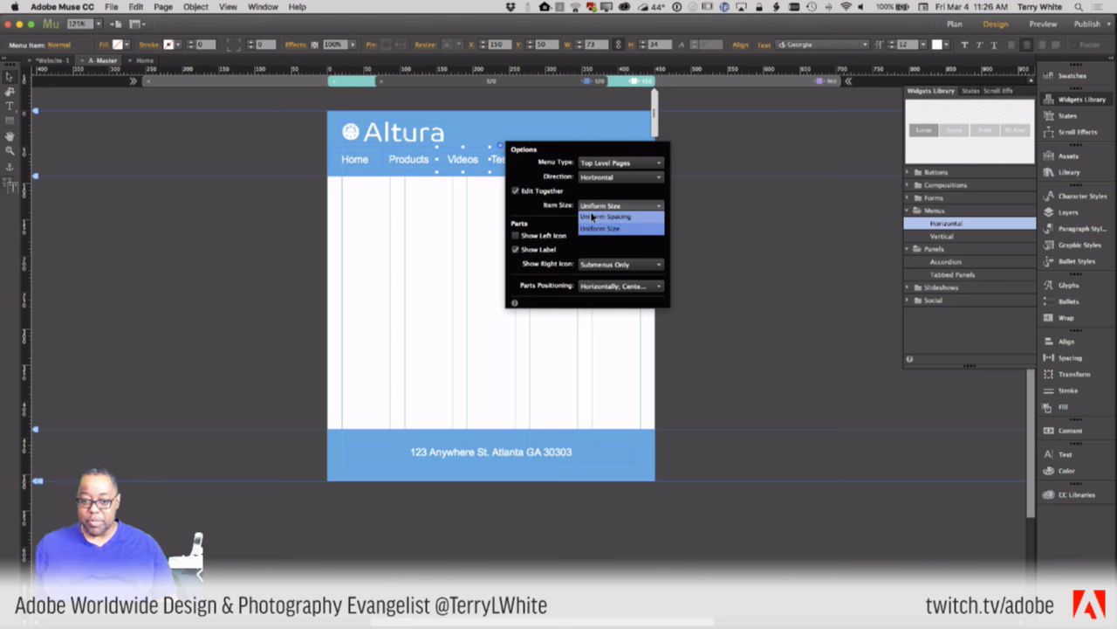
pyautogui.click(591, 217)
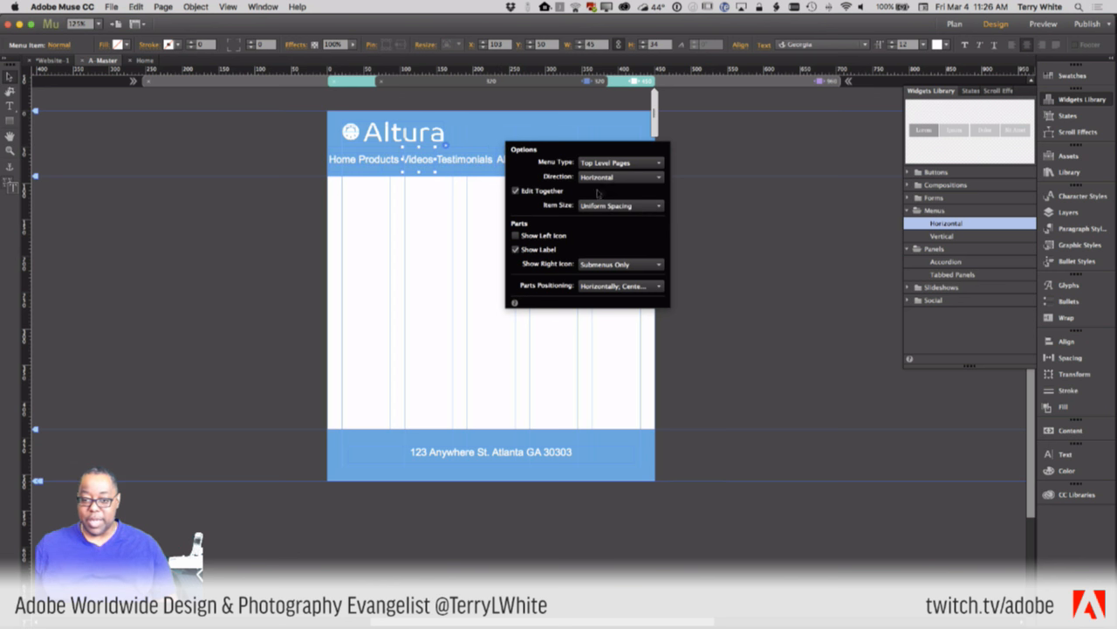
pyautogui.click(592, 207)
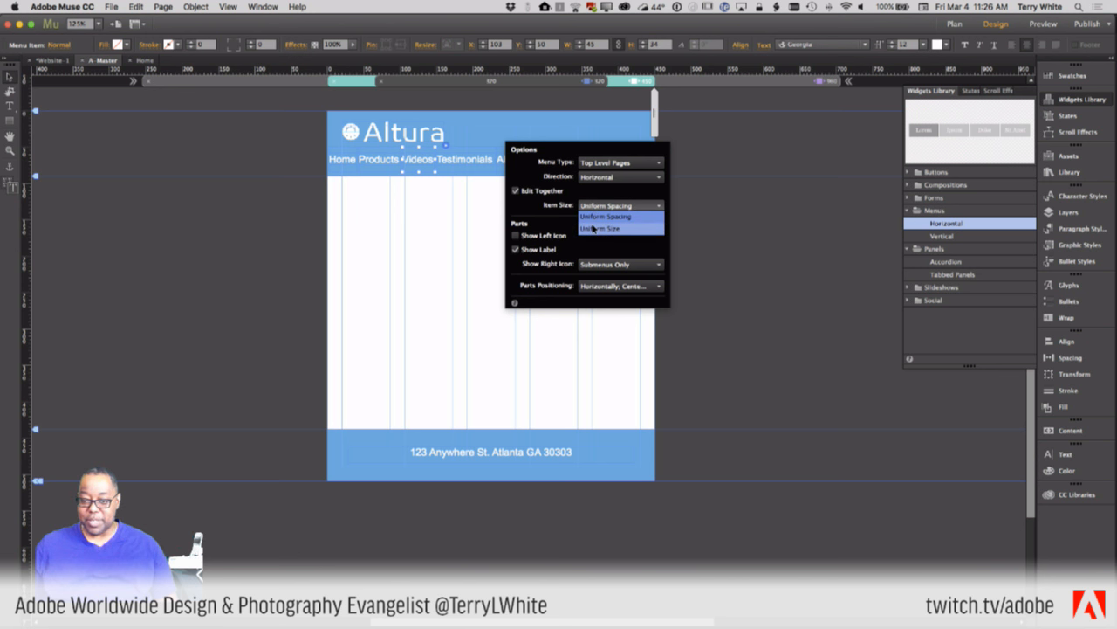
pyautogui.click(592, 228)
pyautogui.click(713, 171)
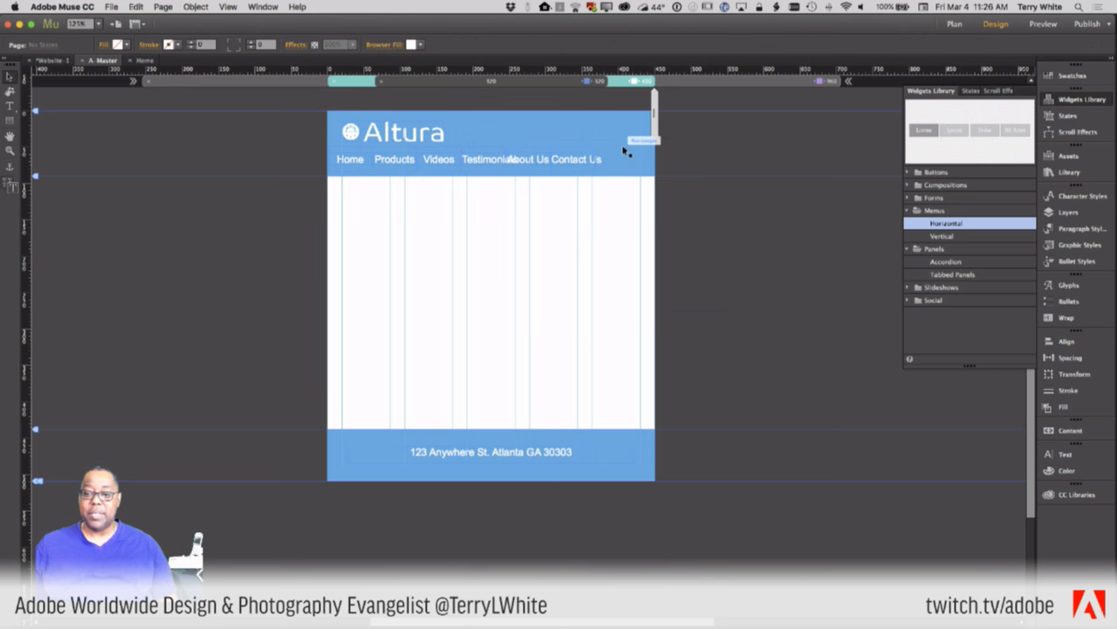
# - Widen the navigation menu to about 444 px so all six items span the header
pyautogui.click(564, 164)
pyautogui.moveTo(598, 160); pyautogui.dragTo(642, 162)
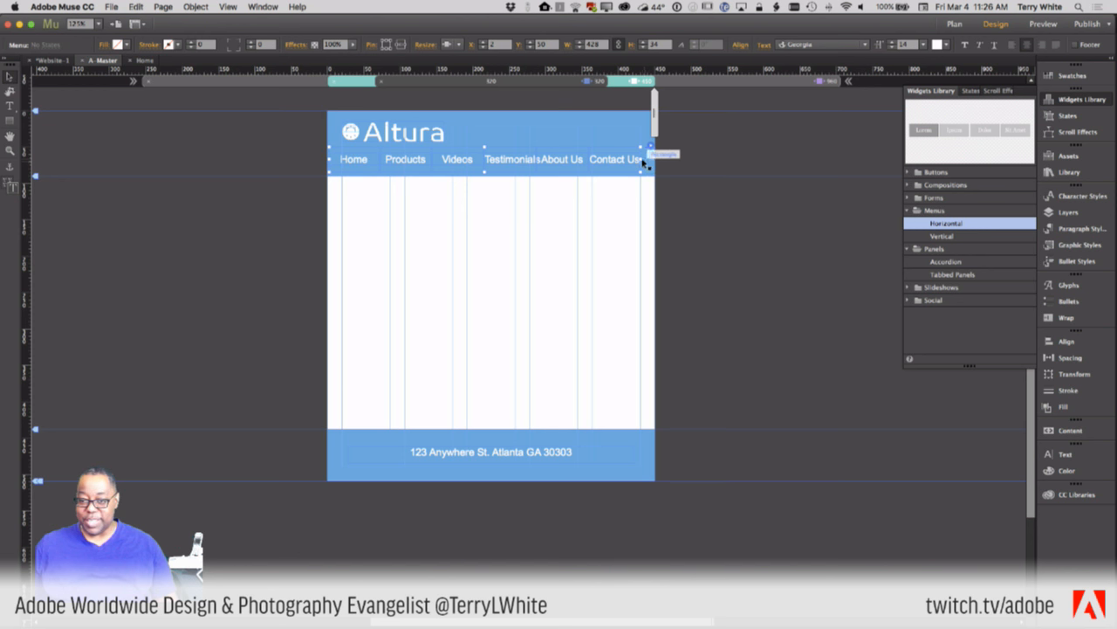
pyautogui.moveTo(643, 161); pyautogui.dragTo(653, 161)
pyautogui.click(714, 171)
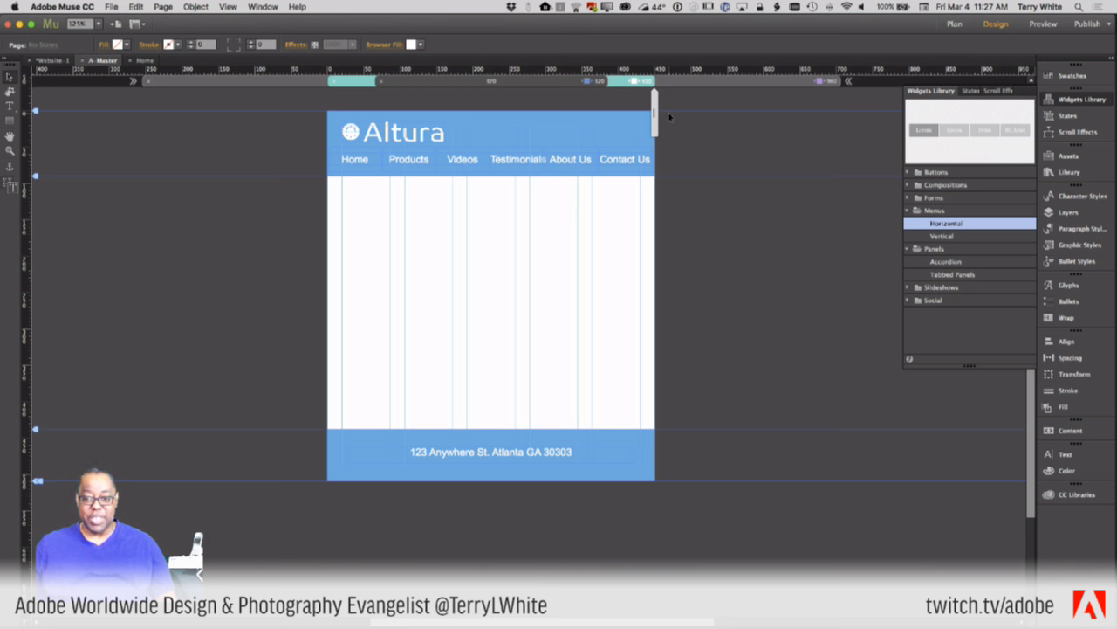
# - In the 320 px layout, select the whole horizontal menu and apply a hide option from its context menu
pyautogui.click(575, 82)
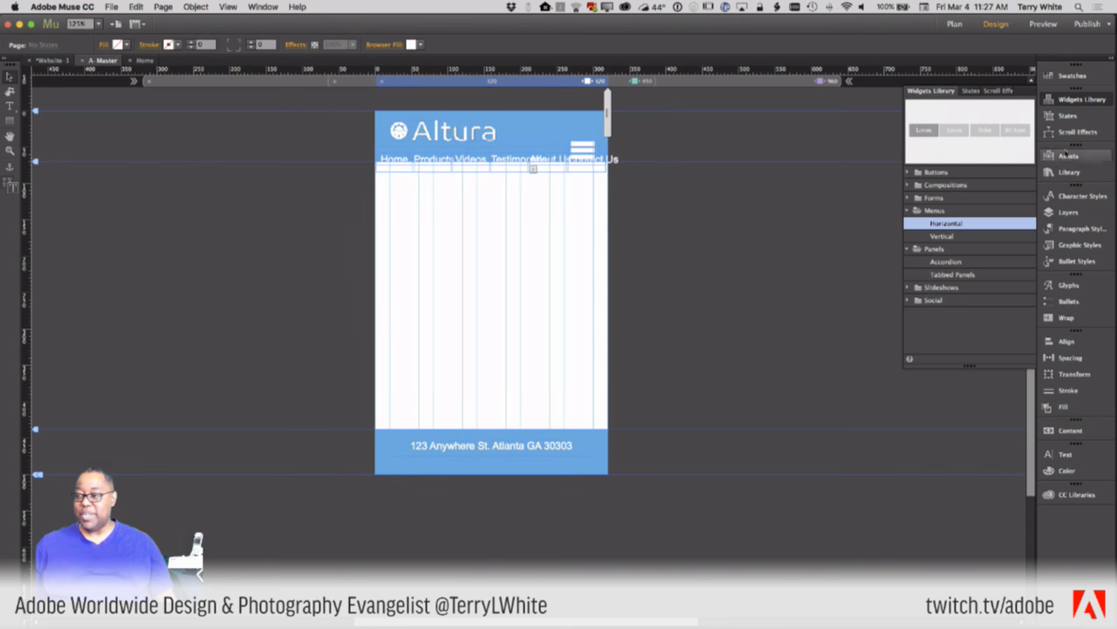
pyautogui.rightClick(611, 160)
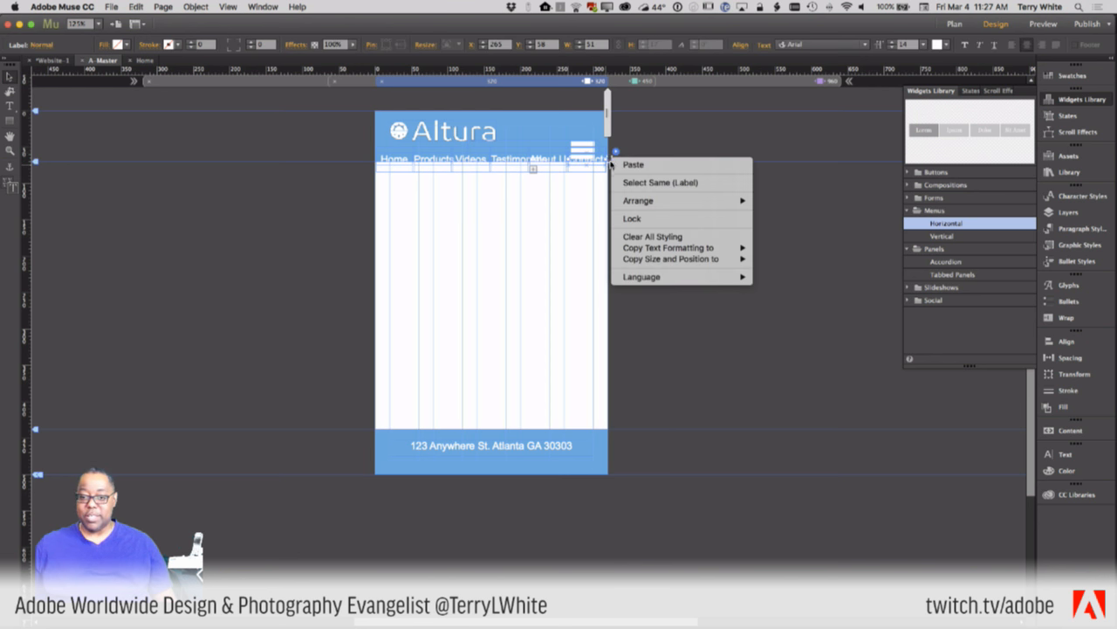
pyautogui.click(583, 227)
pyautogui.click(445, 159)
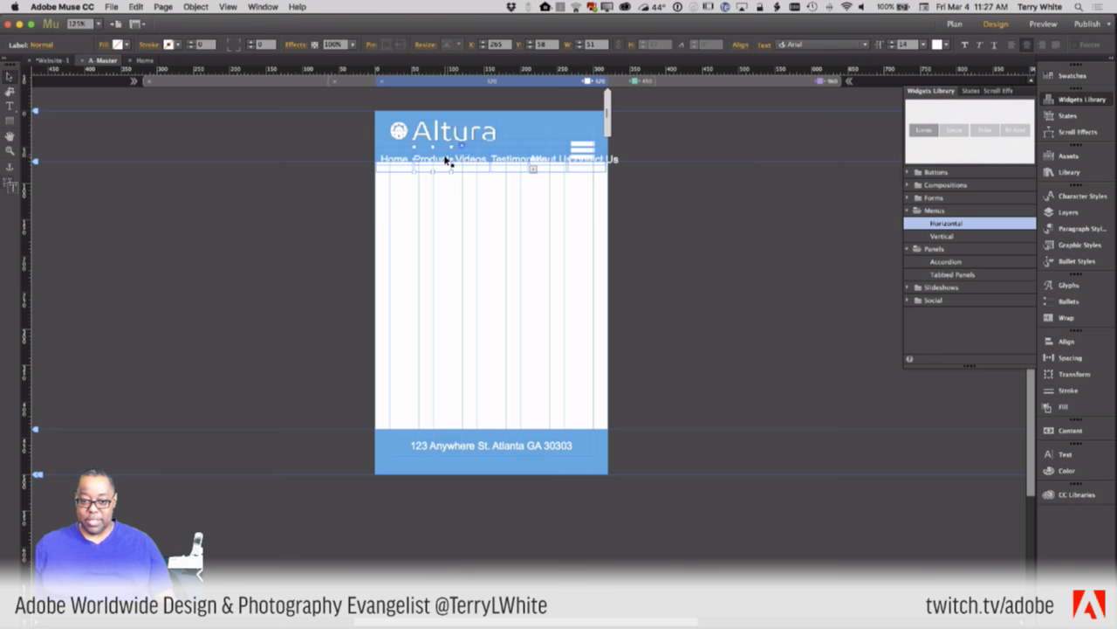
pyautogui.click(389, 169)
pyautogui.rightClick(390, 171)
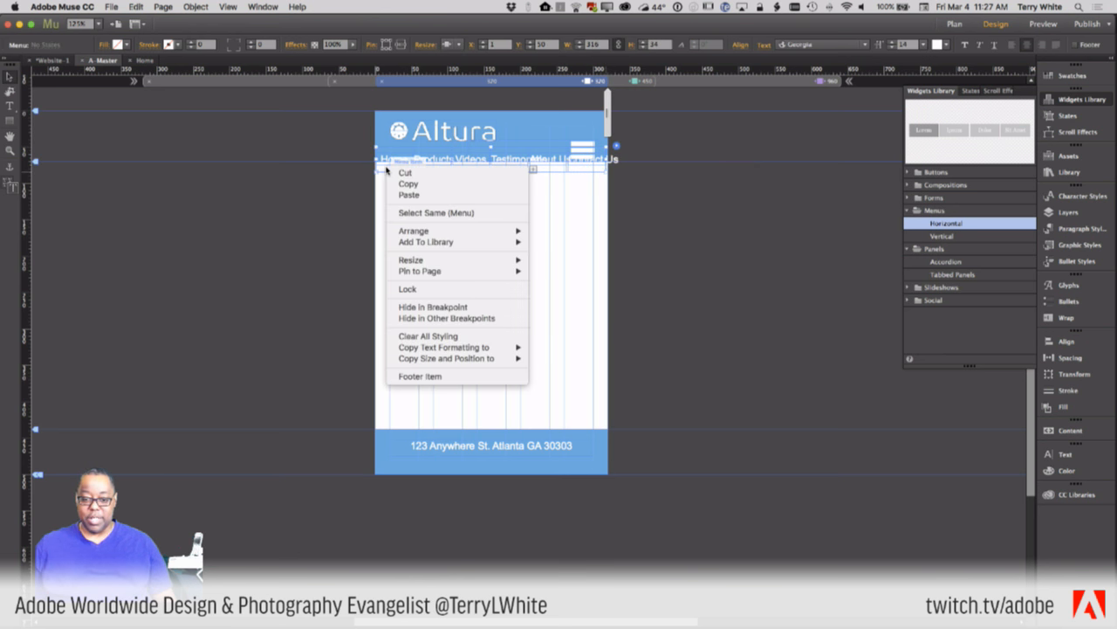
pyautogui.click(427, 319)
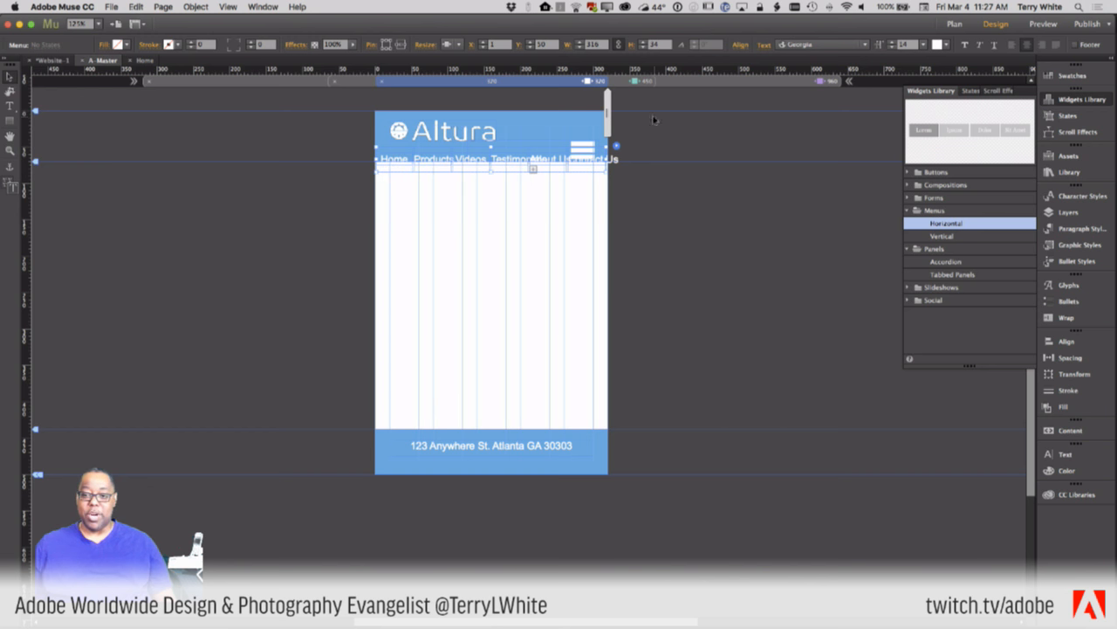
pyautogui.click(623, 83)
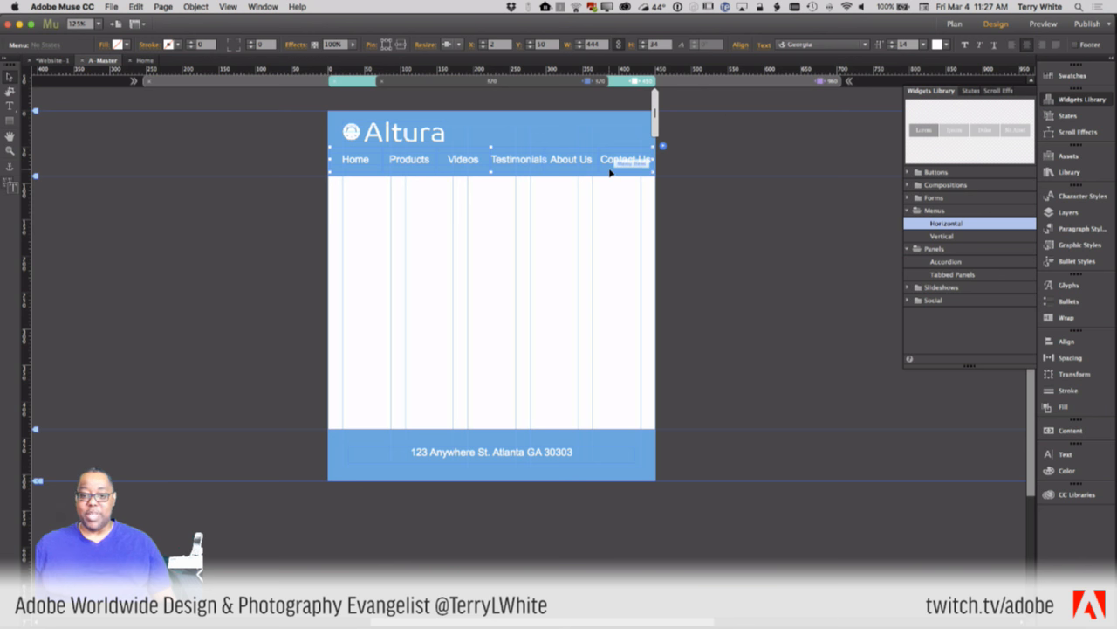
# - Hide the menu in the 320 px breakpoint and confirm it still shows at 450 and 960 px
pyautogui.click(535, 82)
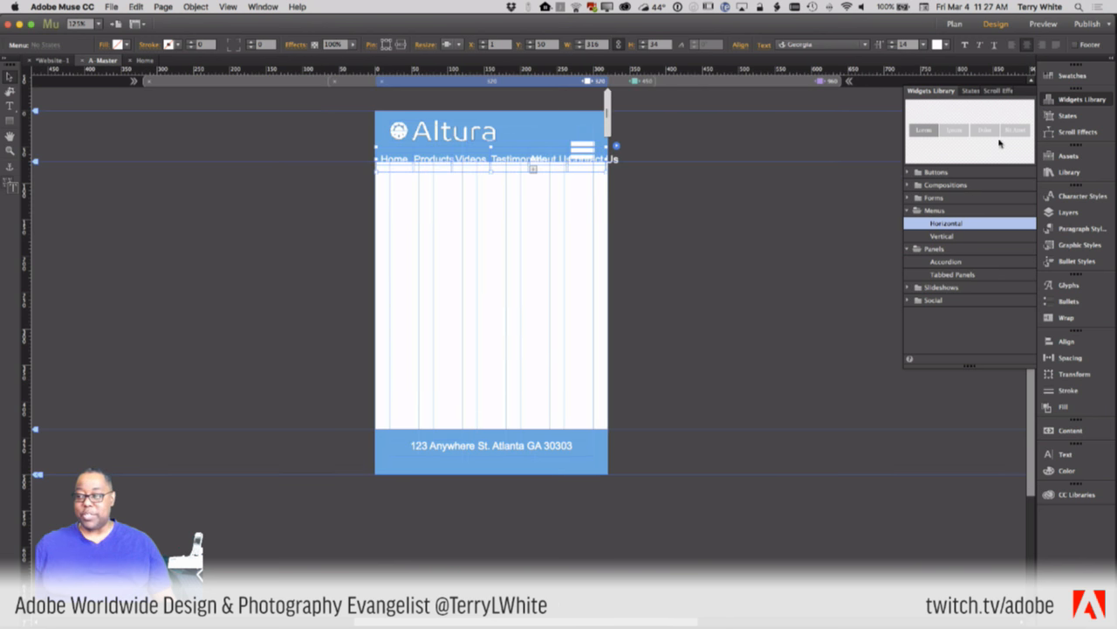
pyautogui.rightClick(394, 170)
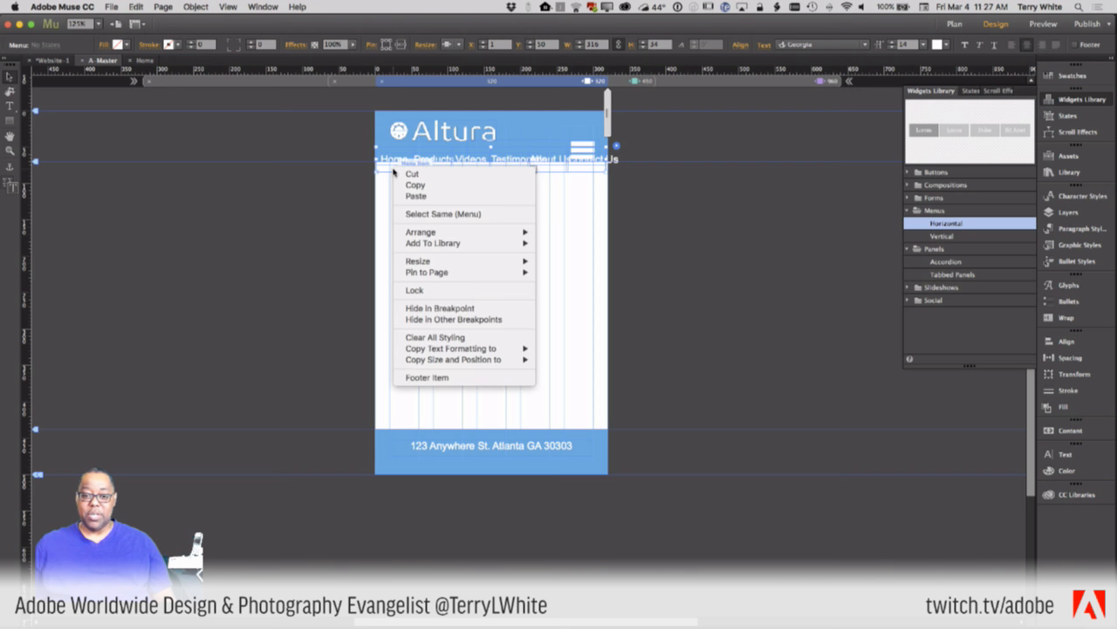
pyautogui.click(419, 308)
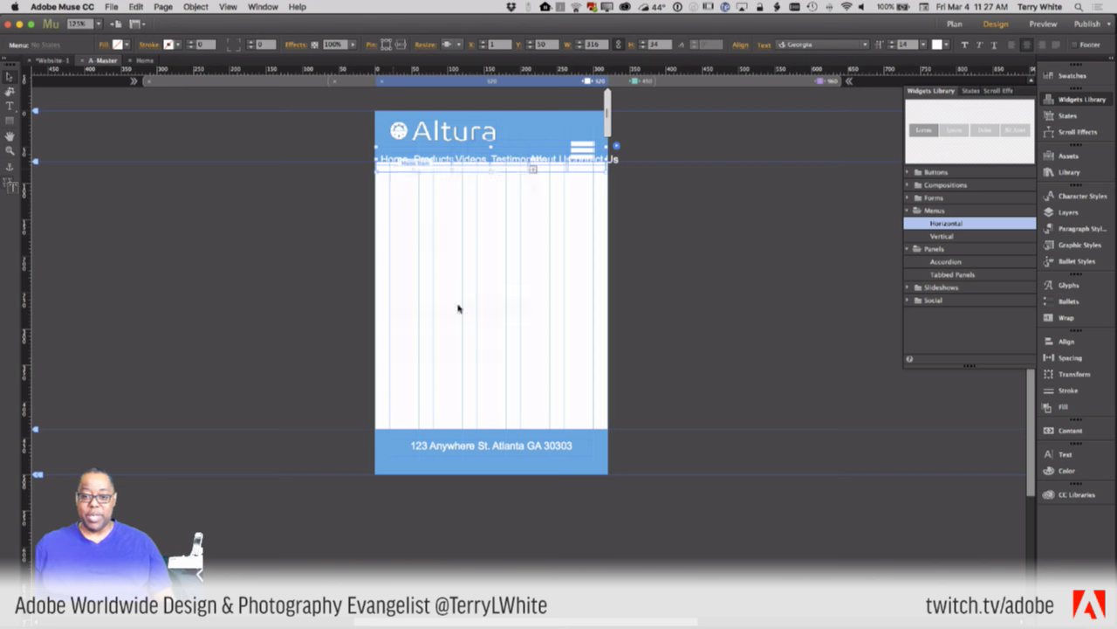
pyautogui.click(630, 81)
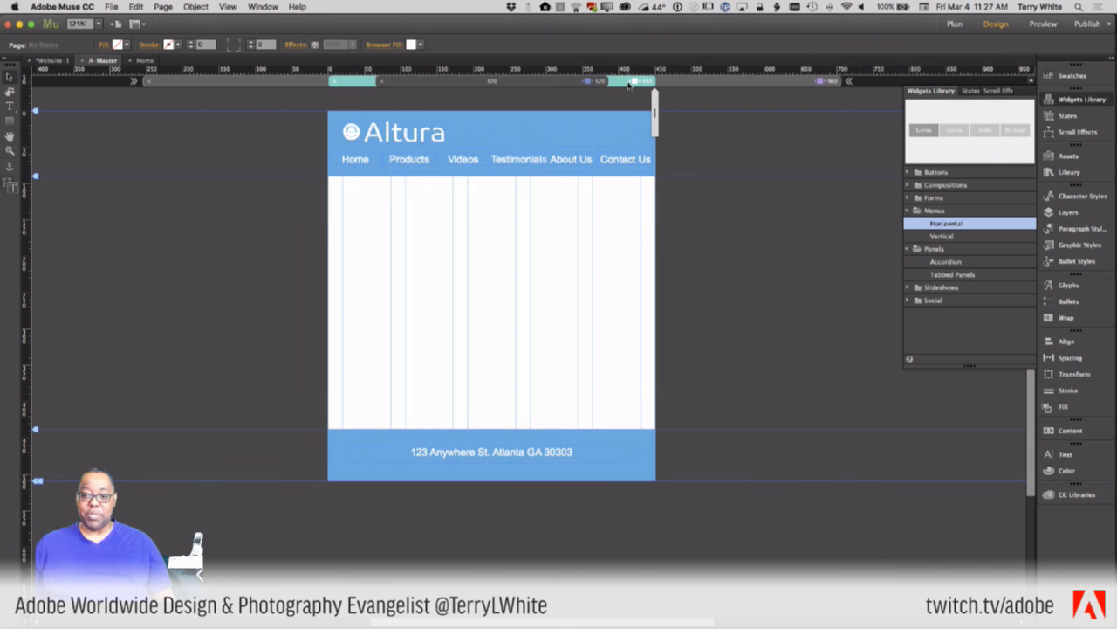
pyautogui.click(712, 81)
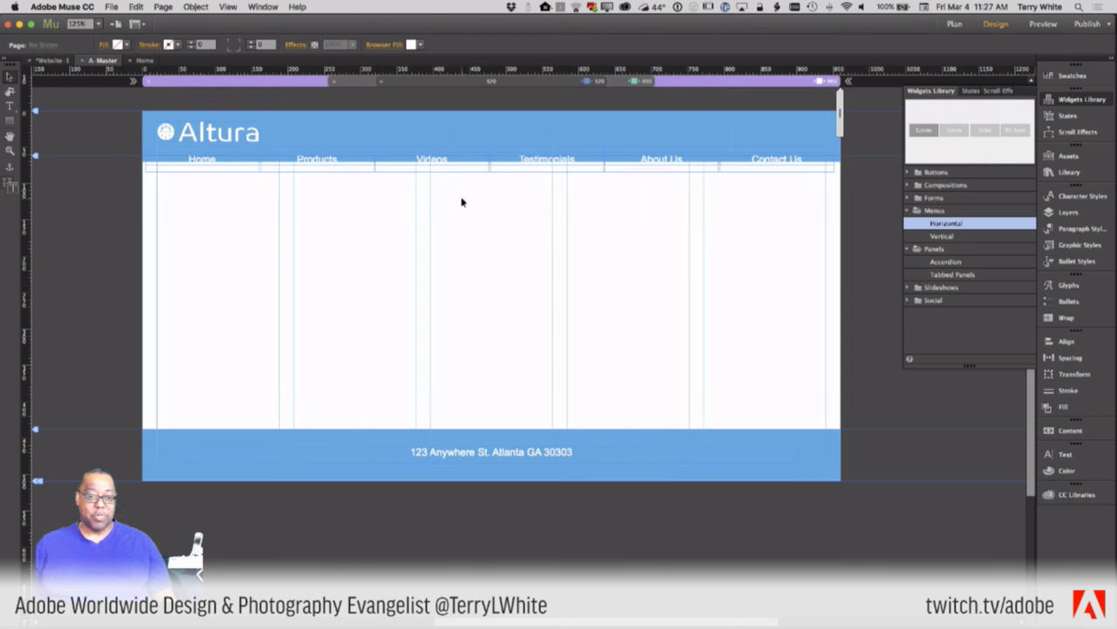
# - Extend the 960 px header down to about 93 px to enclose the menu, keeping Responsive Width
pyautogui.click(358, 138)
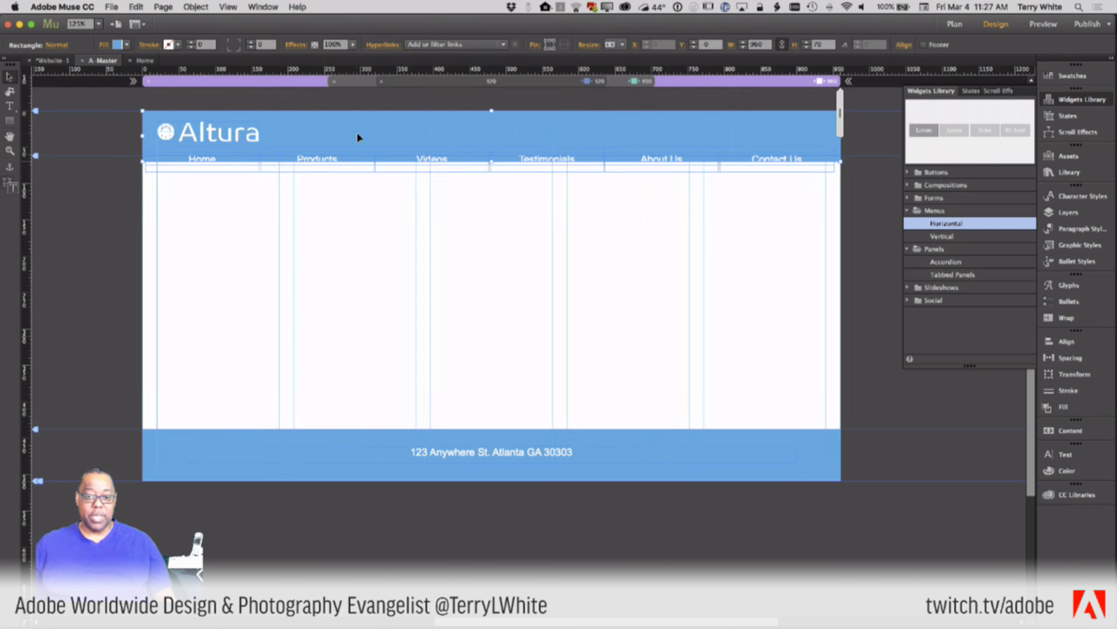
pyautogui.moveTo(491, 163); pyautogui.dragTo(488, 178)
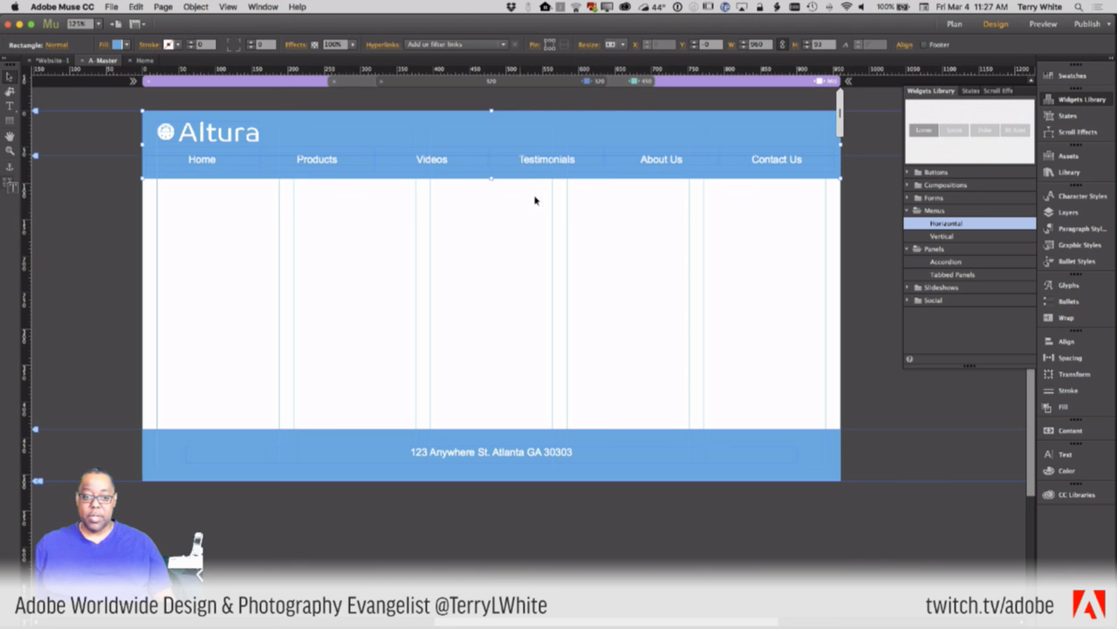
pyautogui.click(781, 167)
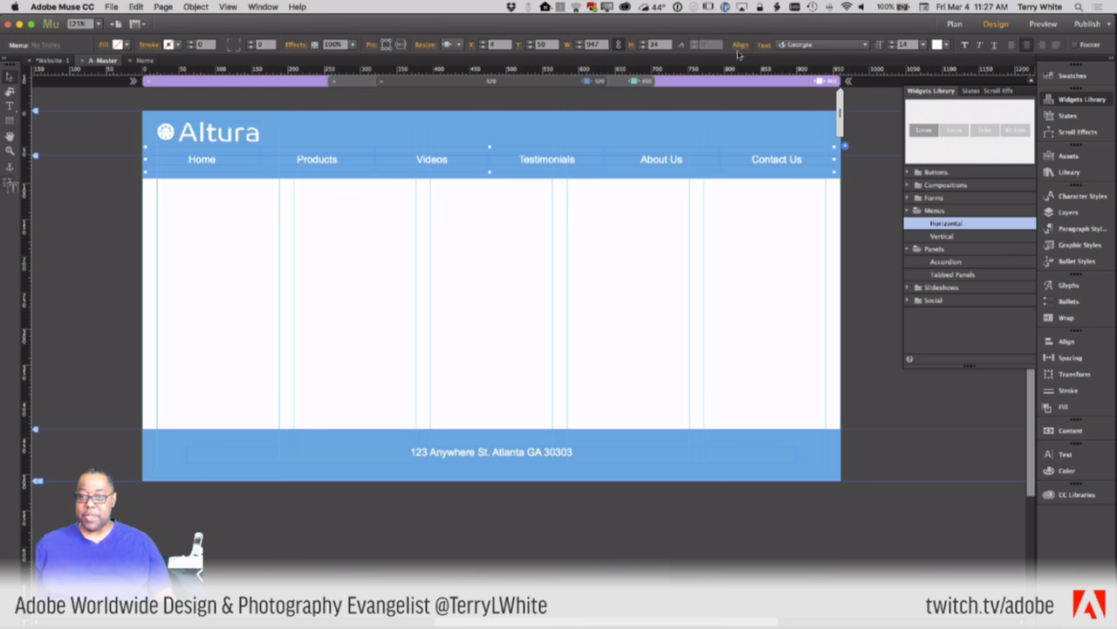
pyautogui.click(453, 44)
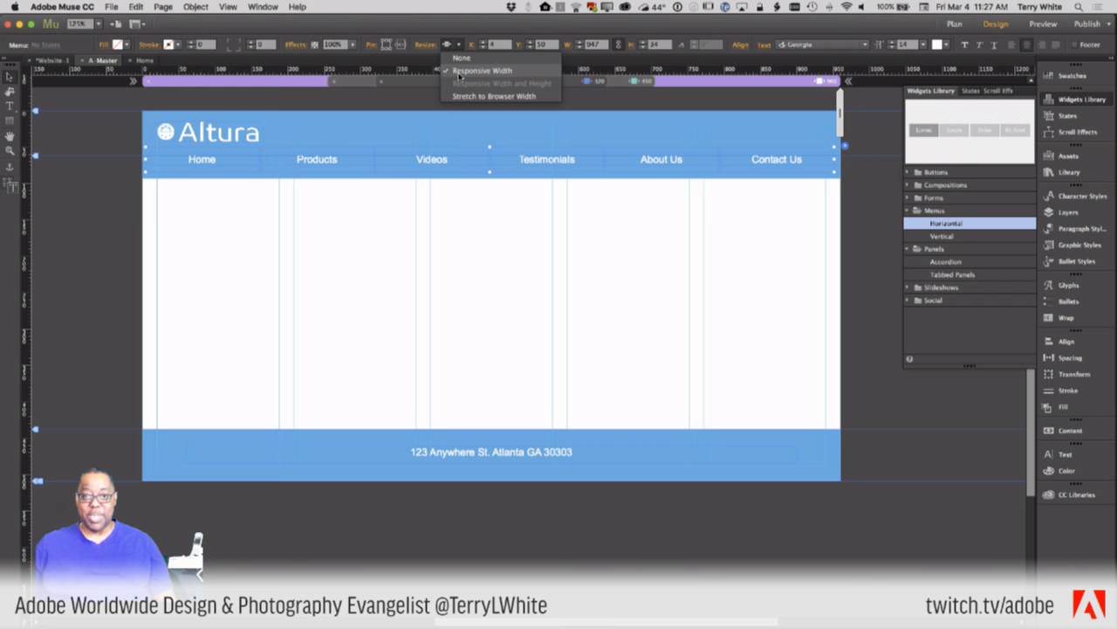
pyautogui.click(453, 43)
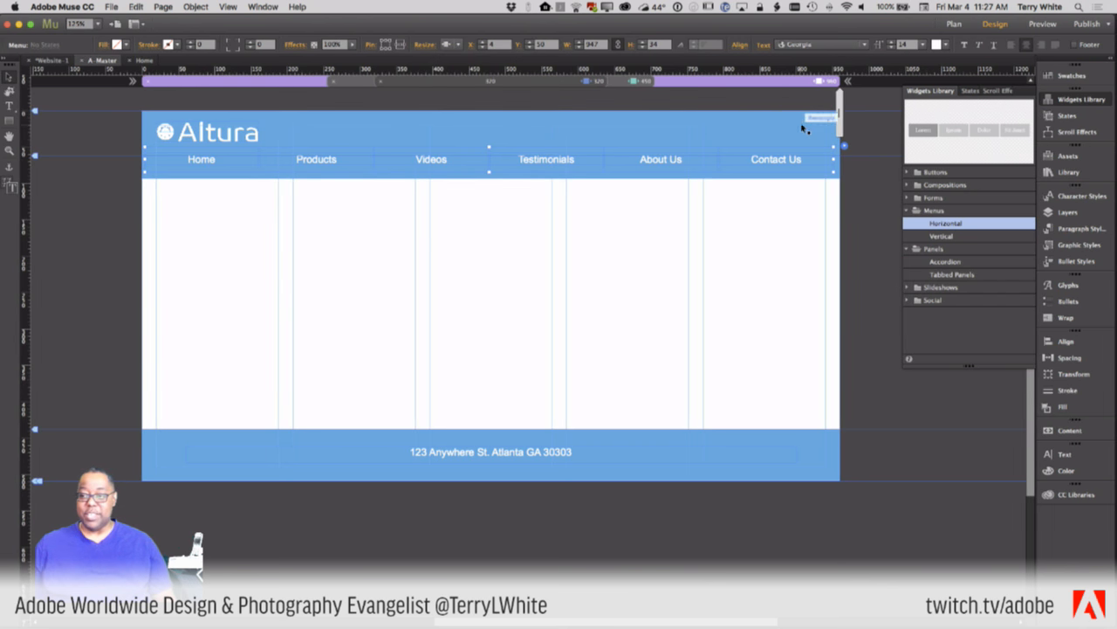
pyautogui.click(112, 7)
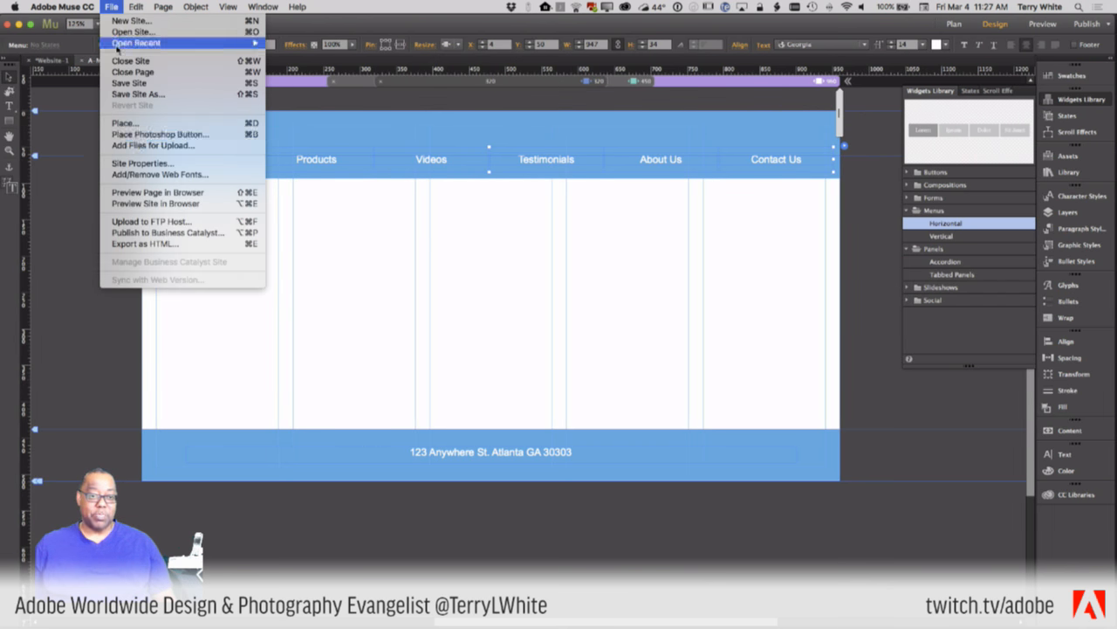
# - Preview the page in Chrome and copy its local preview address to open in Safari
pyautogui.click(159, 192)
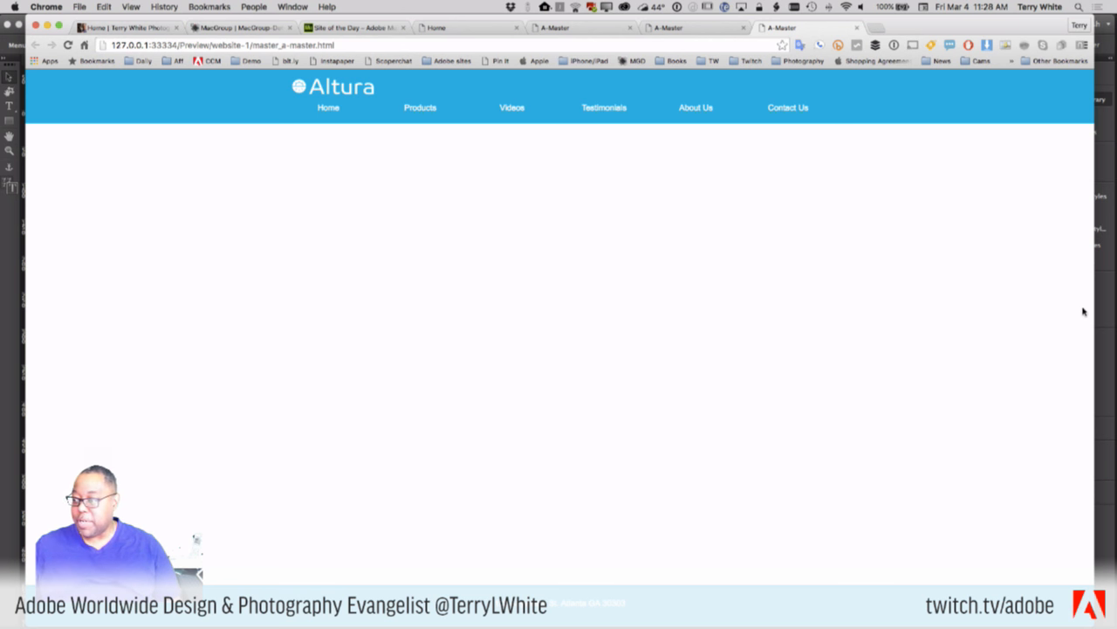
pyautogui.moveTo(1094, 308)
pyautogui.mouseDown()
pyautogui.moveTo(908, 323)
pyautogui.moveTo(227, 322)
pyautogui.moveTo(569, 319)
pyautogui.moveTo(1079, 293)
pyautogui.mouseUp()
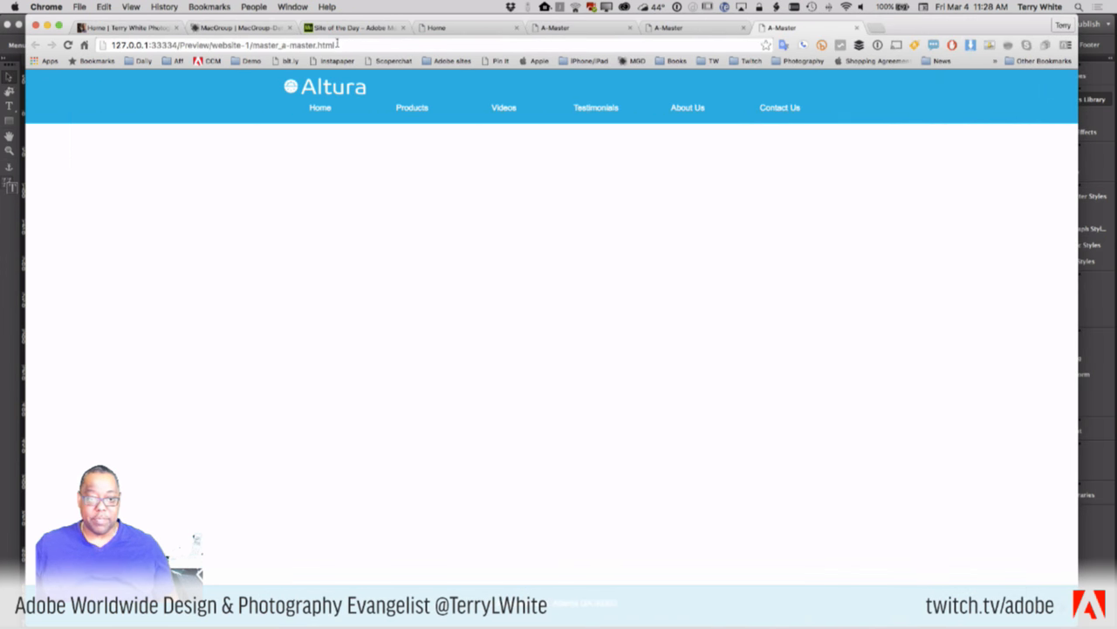
pyautogui.click(335, 43)
pyautogui.press('super+c')
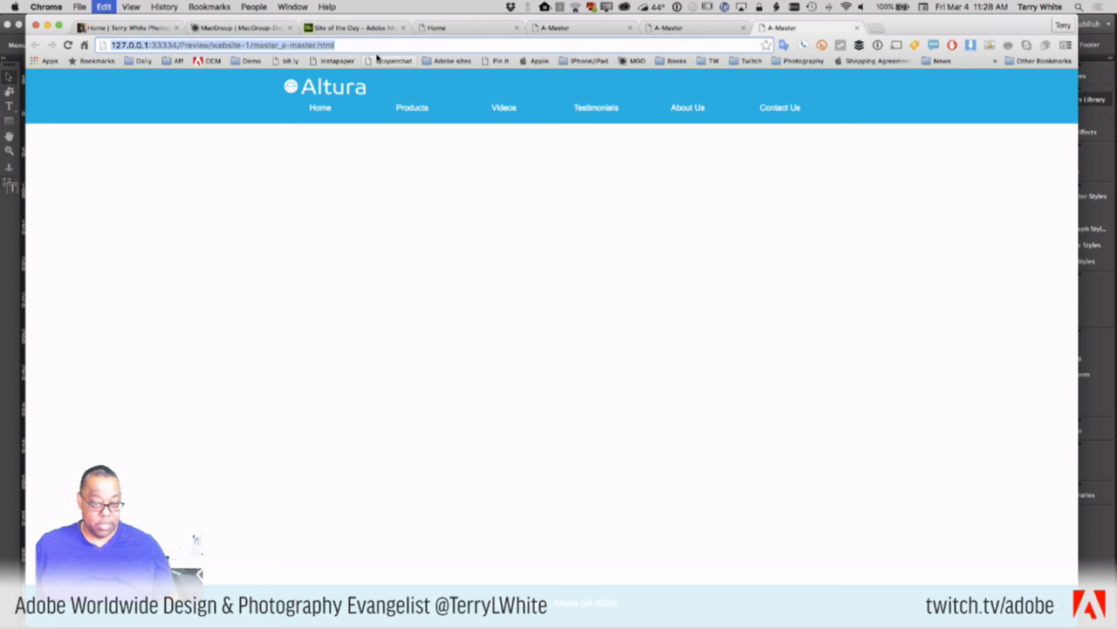
pyautogui.press('super+Tab')
pyautogui.press('super+Tab')
pyautogui.press('Tab')
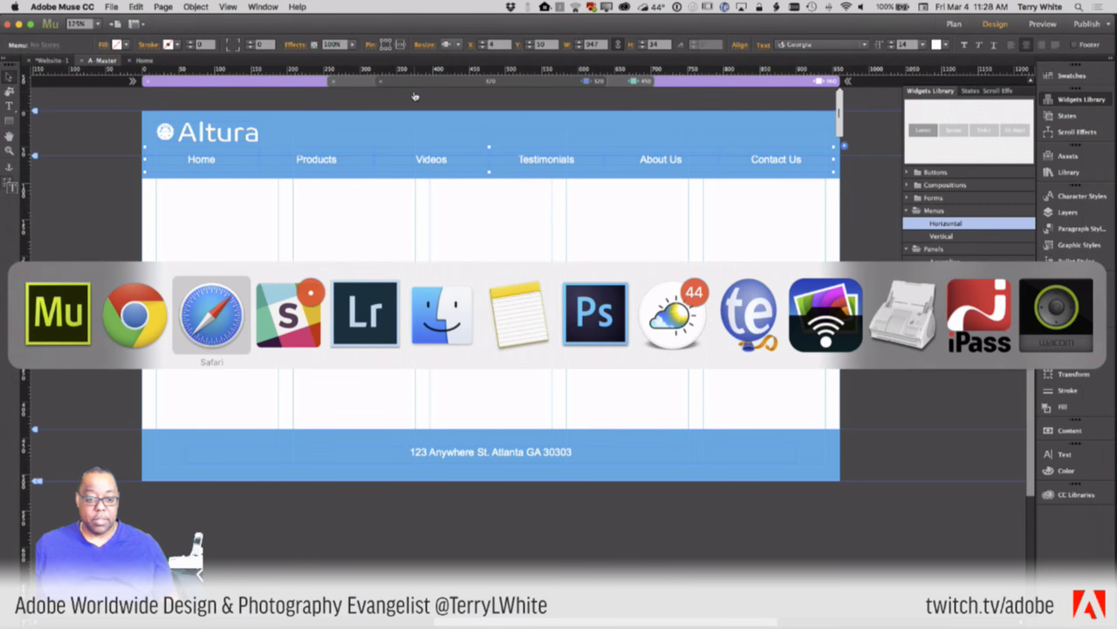
# - Load the copied preview address in Safari and view it at iPhone 5s and iPhone 6s sizes
pyautogui.click(669, 27)
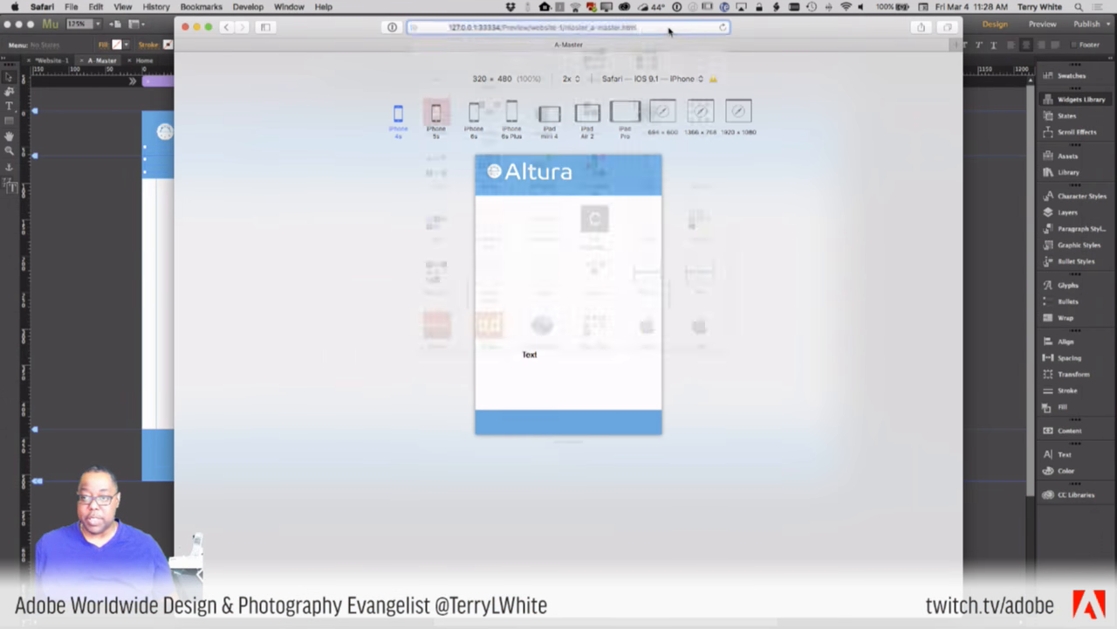
pyautogui.press('Return')
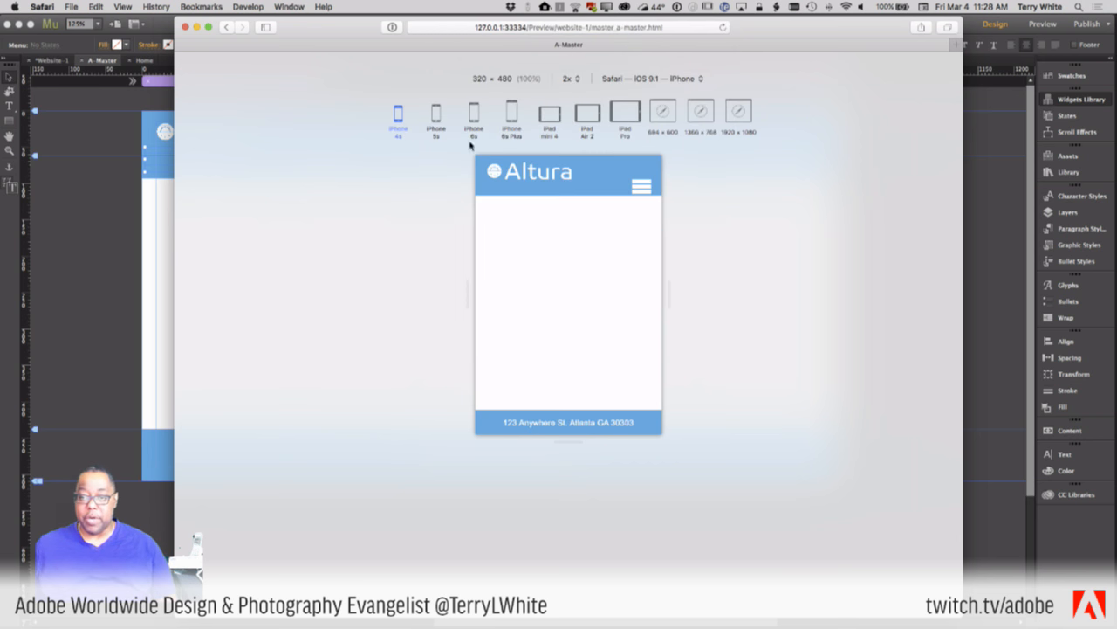
pyautogui.click(436, 120)
pyautogui.click(474, 121)
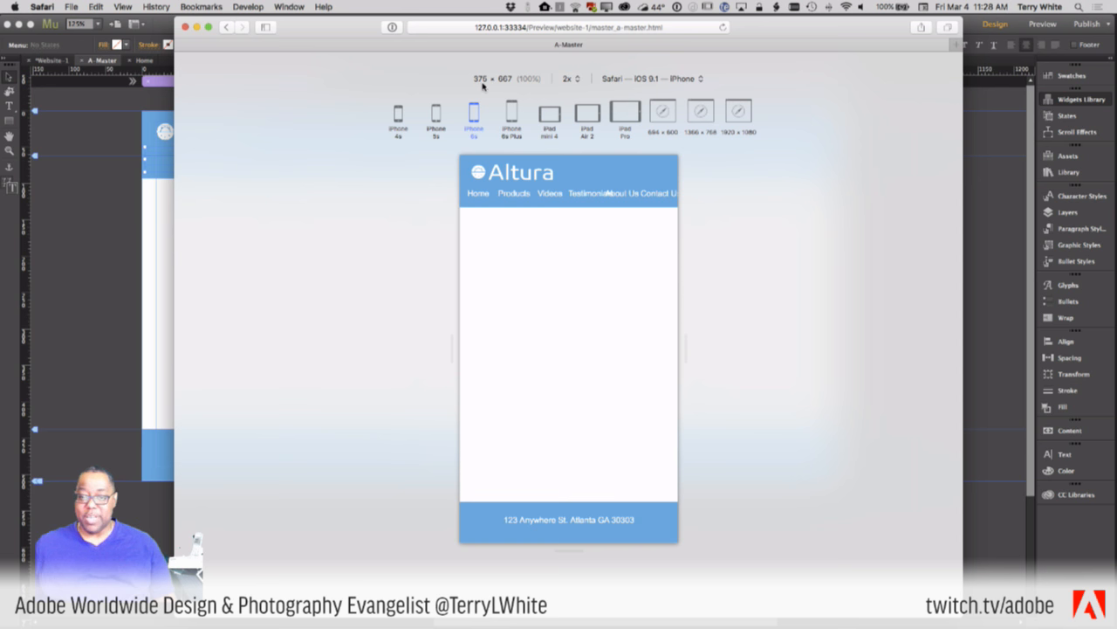
pyautogui.press('super+Tab')
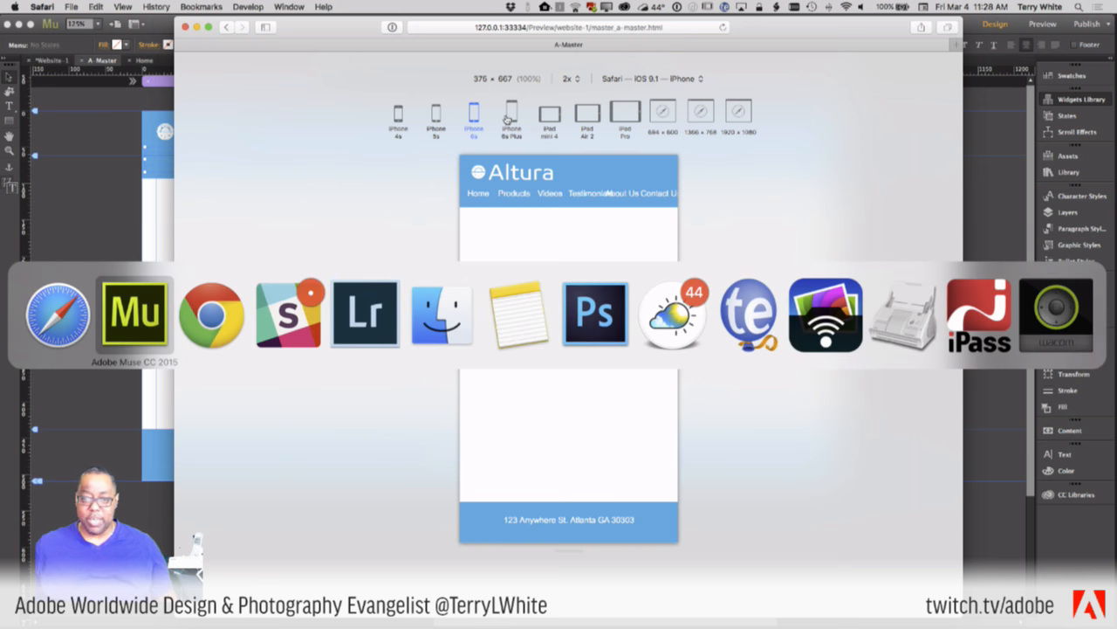
pyautogui.press('Escape')
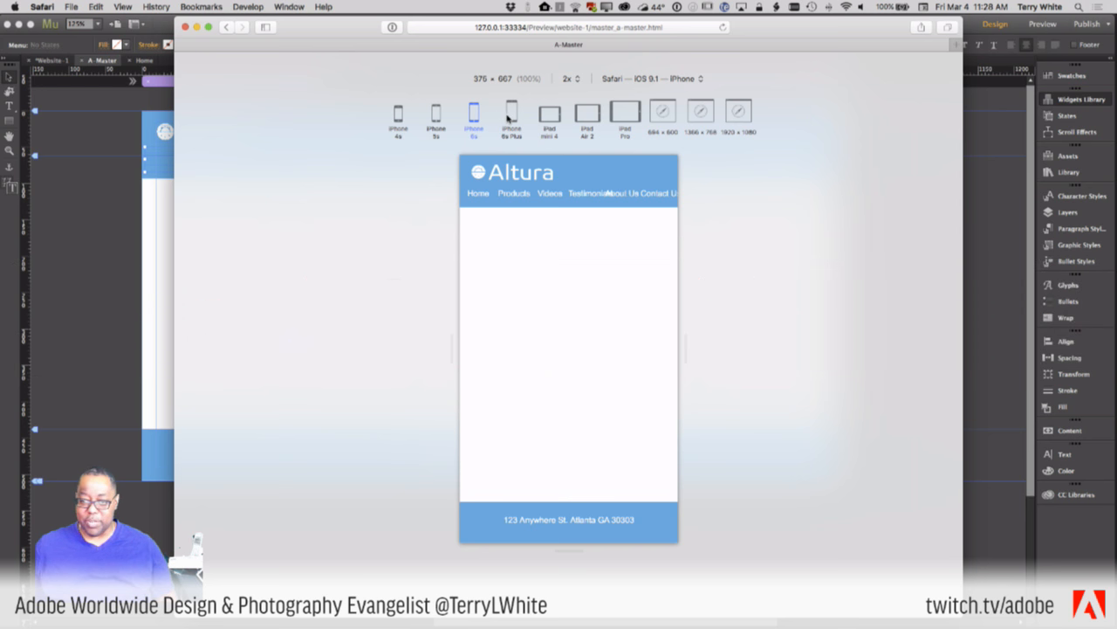
# - Compare the iPhone 6s Plus and iPhone 6s previews with the preview scale set to 1x
pyautogui.click(510, 119)
pyautogui.click(480, 118)
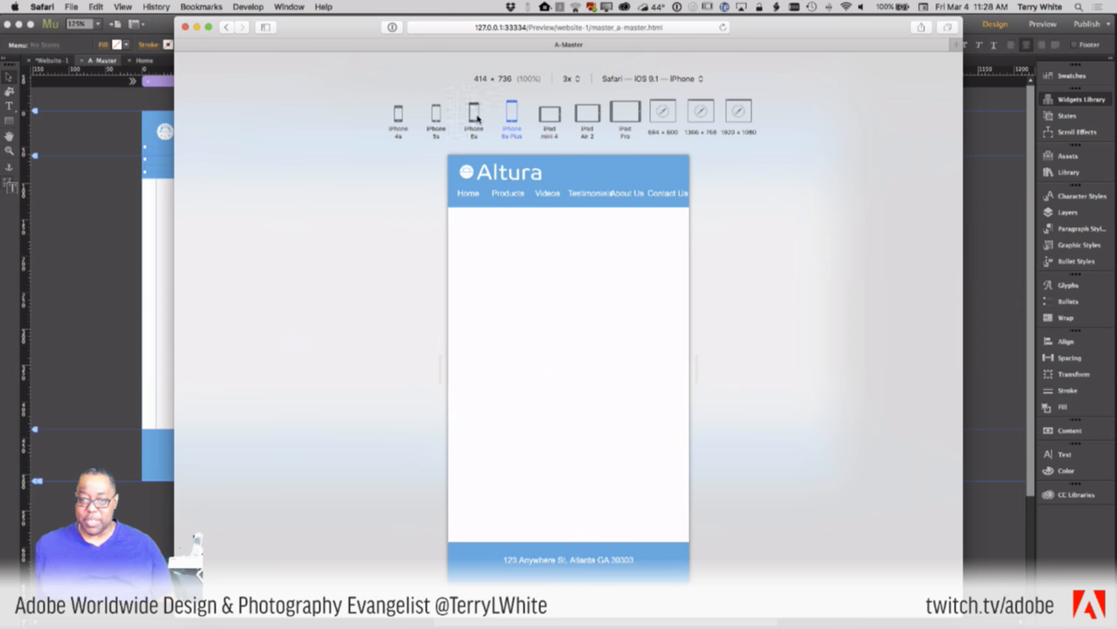
pyautogui.click(511, 118)
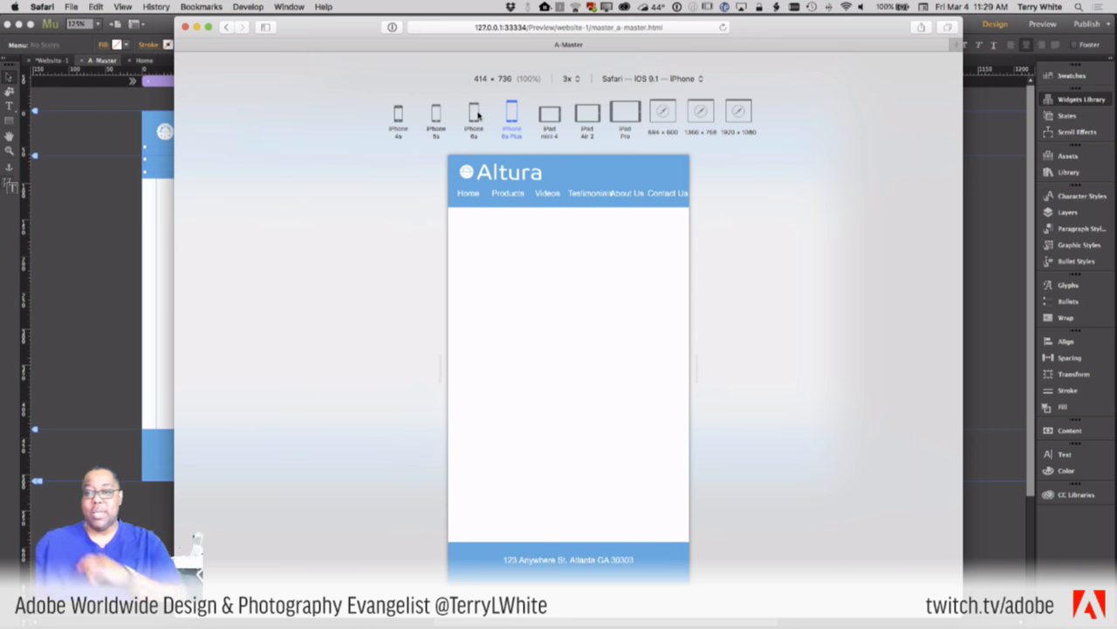
pyautogui.click(575, 80)
pyautogui.click(566, 58)
pyautogui.click(480, 122)
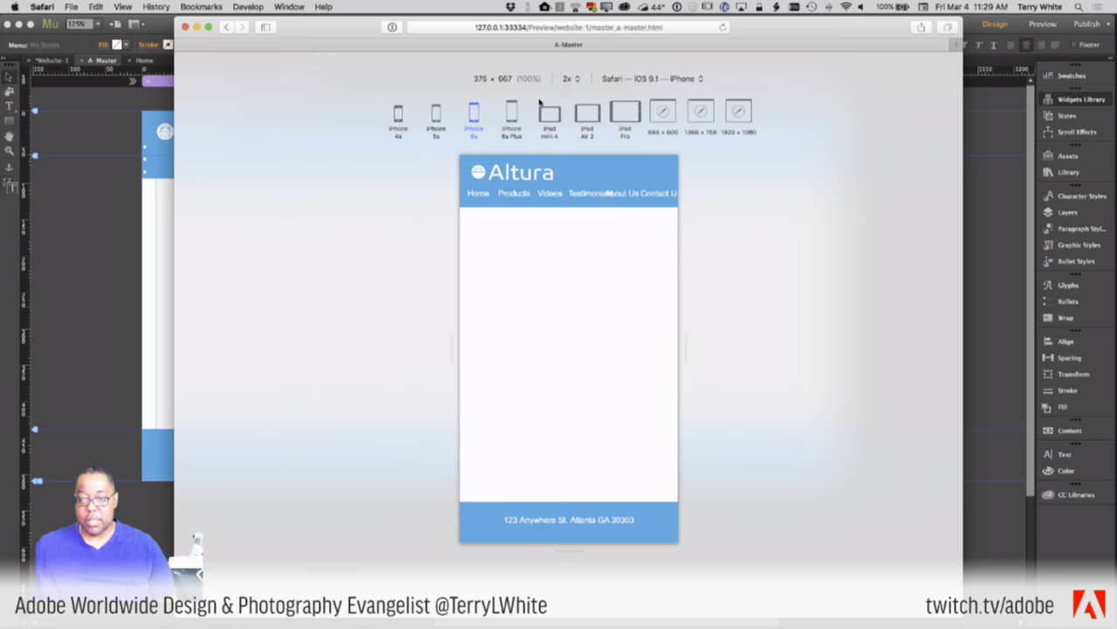
pyautogui.click(569, 81)
pyautogui.click(569, 69)
# - Cycle through iPhone 6s Plus, iPad mini 4, iPad Air 2, iPad Pro, 694×600, 1366×768, 1920×1080 and iPhone 5s, ending on iPhone 6s
pyautogui.click(513, 114)
pyautogui.click(557, 122)
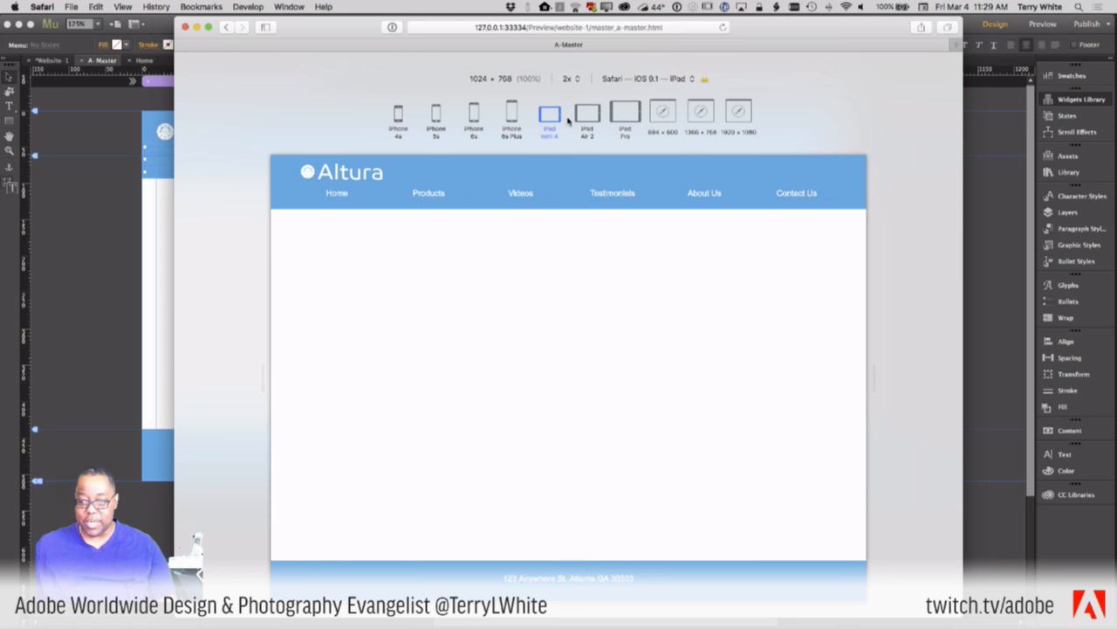
pyautogui.click(584, 117)
pyautogui.click(625, 111)
pyautogui.click(663, 112)
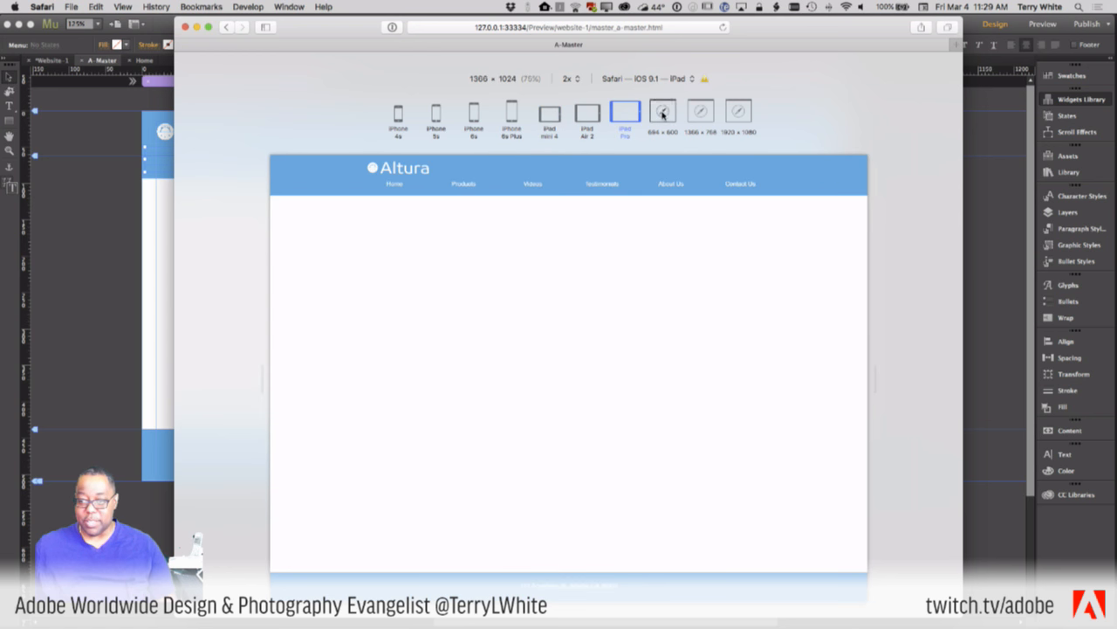
pyautogui.click(702, 113)
pyautogui.click(738, 113)
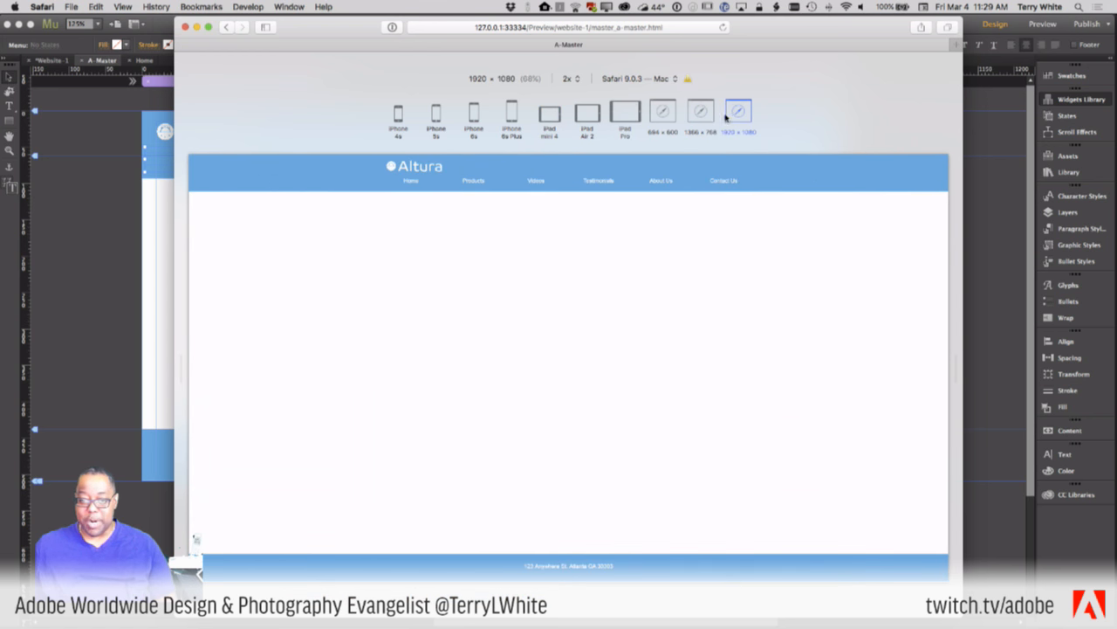
pyautogui.click(437, 120)
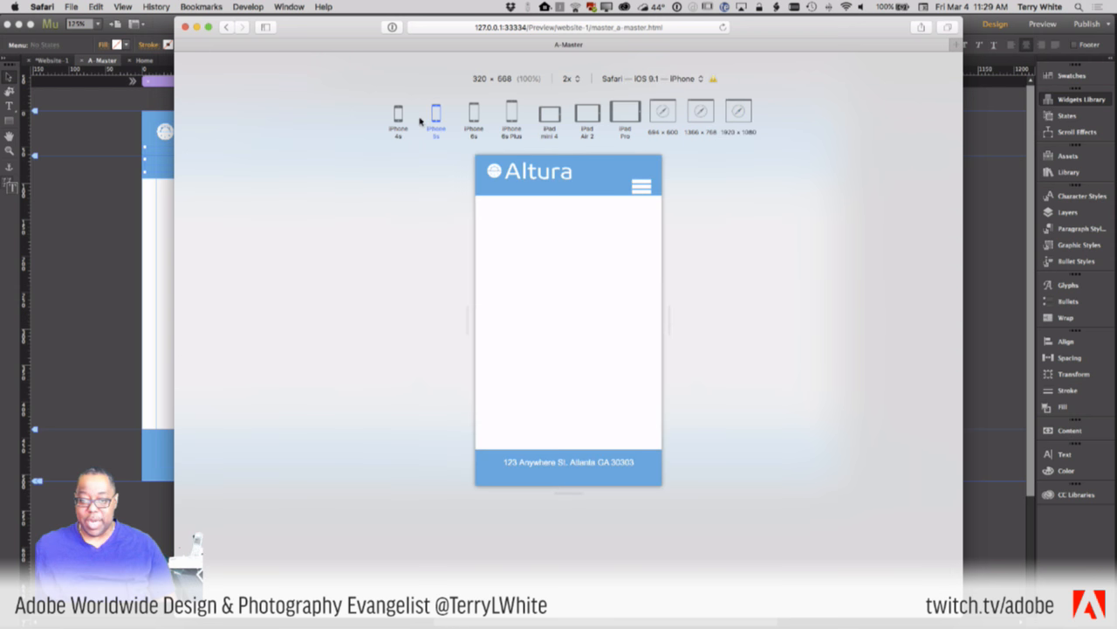
pyautogui.click(476, 120)
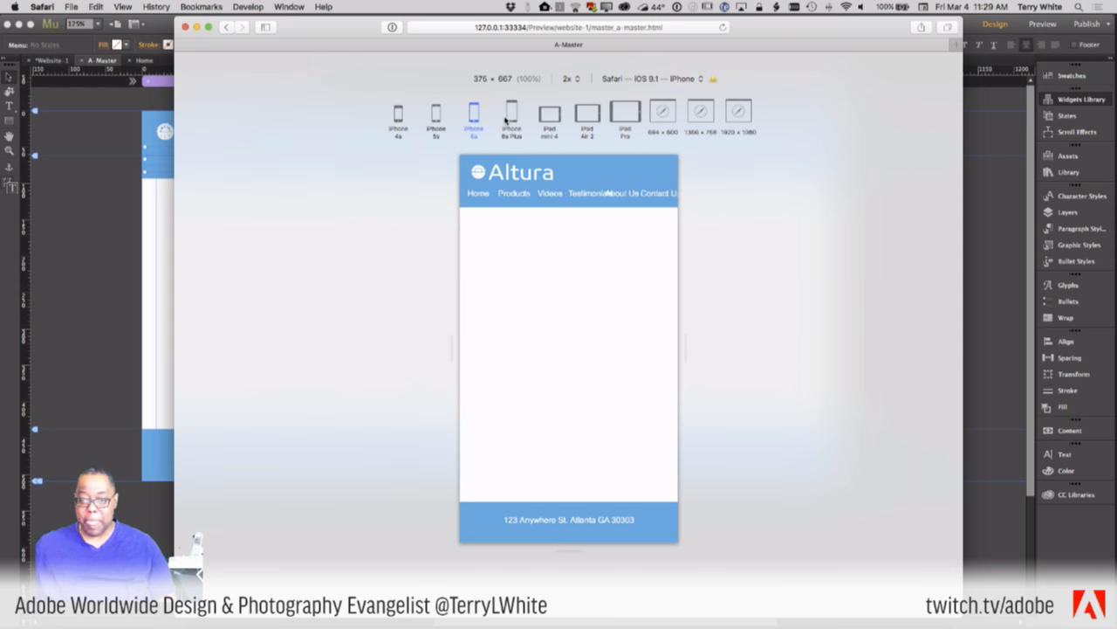
# - Back in Muse, change the 450 breakpoint's width to 500 in Breakpoint Properties
pyautogui.press('super+Tab')
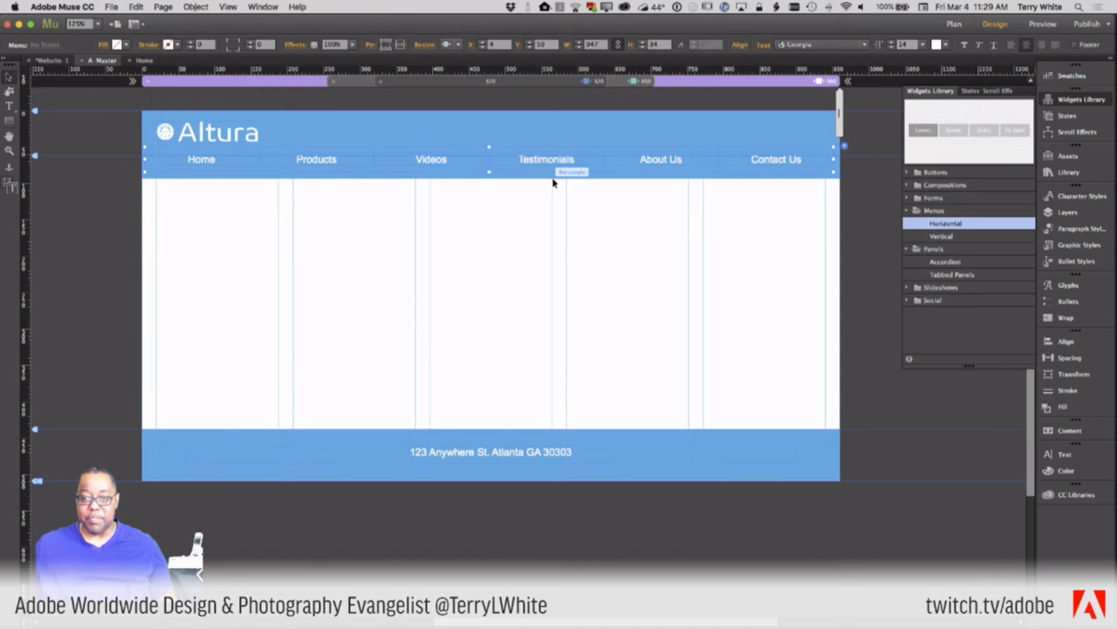
pyautogui.click(630, 82)
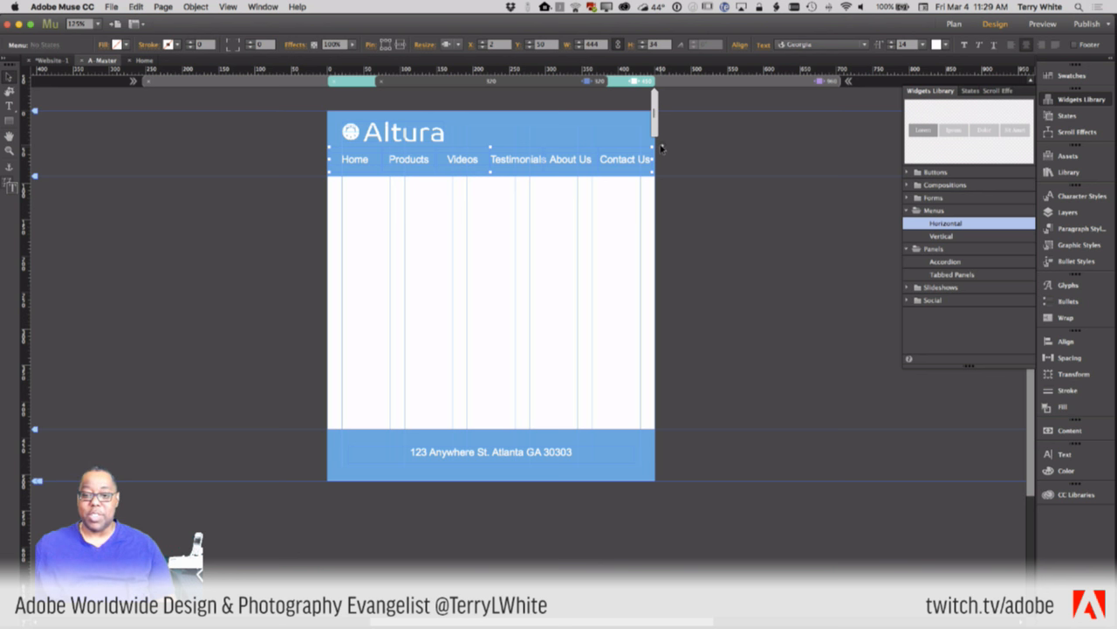
pyautogui.rightClick(618, 80)
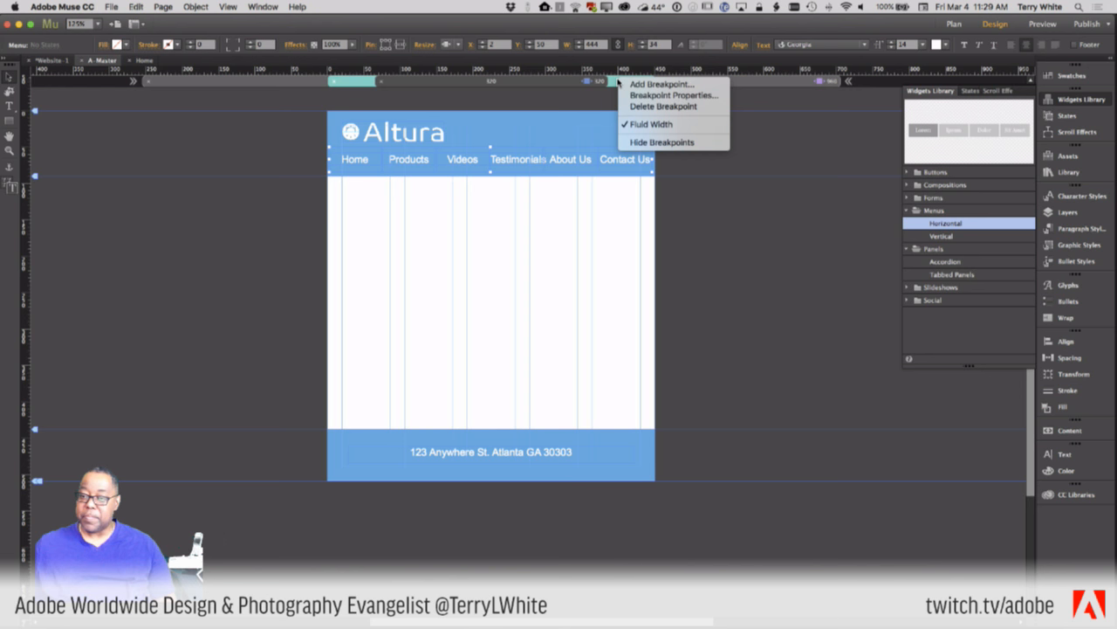
pyautogui.click(638, 96)
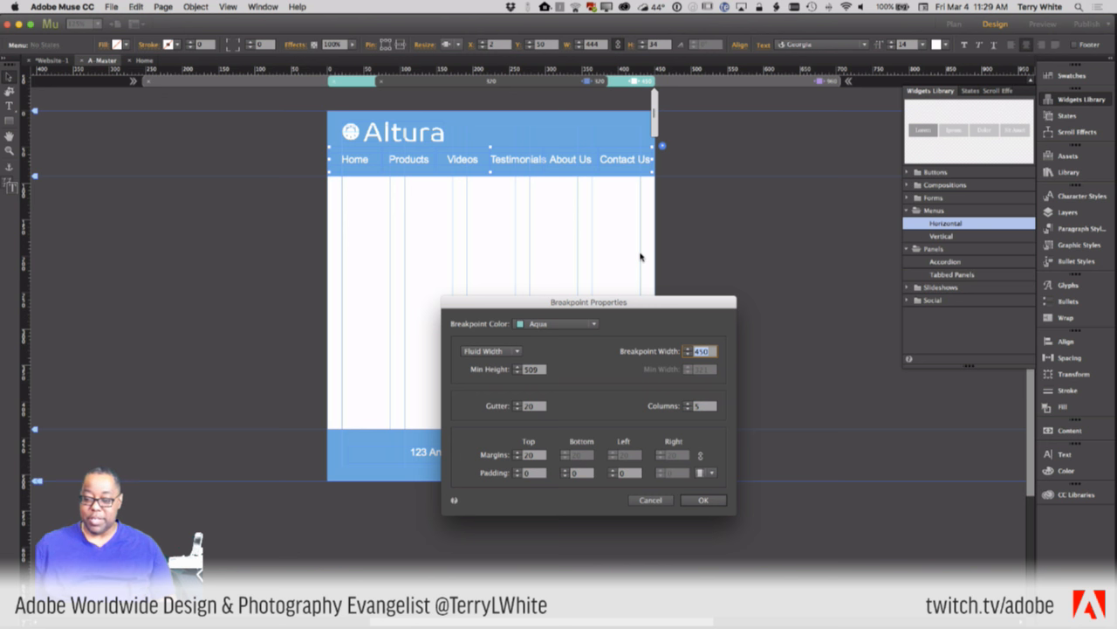
pyautogui.write('500')
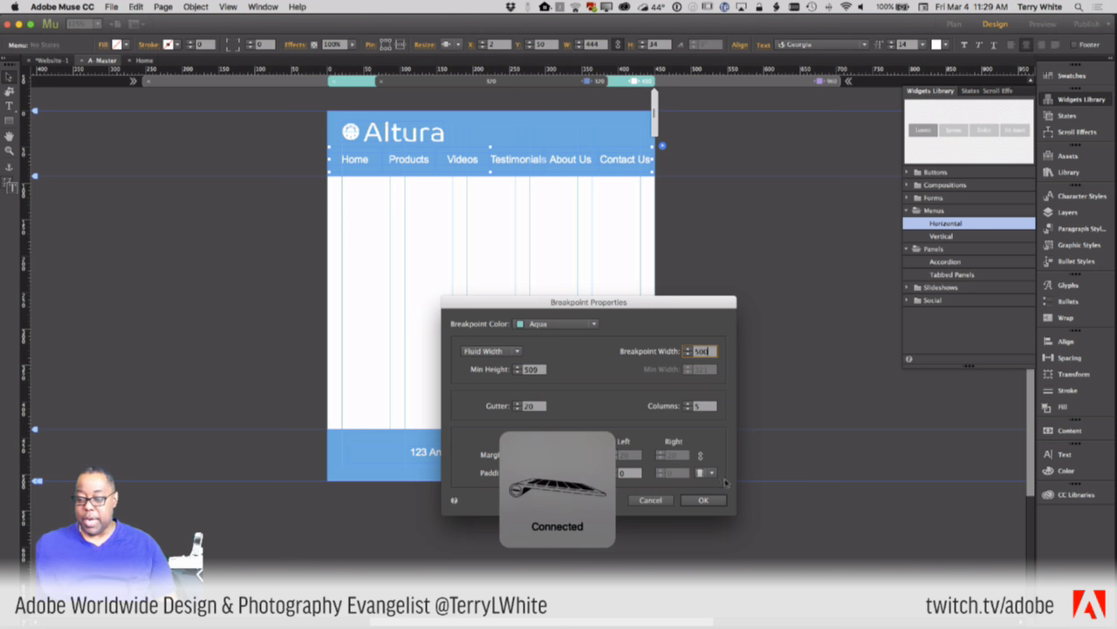
pyautogui.click(704, 500)
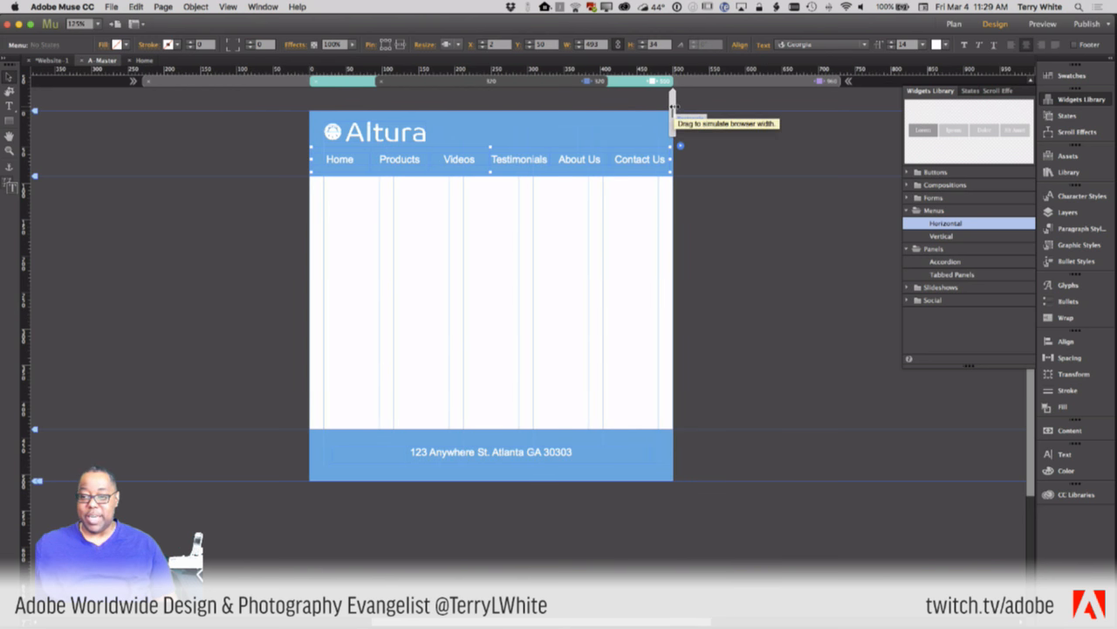
# - Test narrower and wider browser widths with the width handle, then undo back to 450
pyautogui.moveTo(673, 105); pyautogui.dragTo(643, 110)
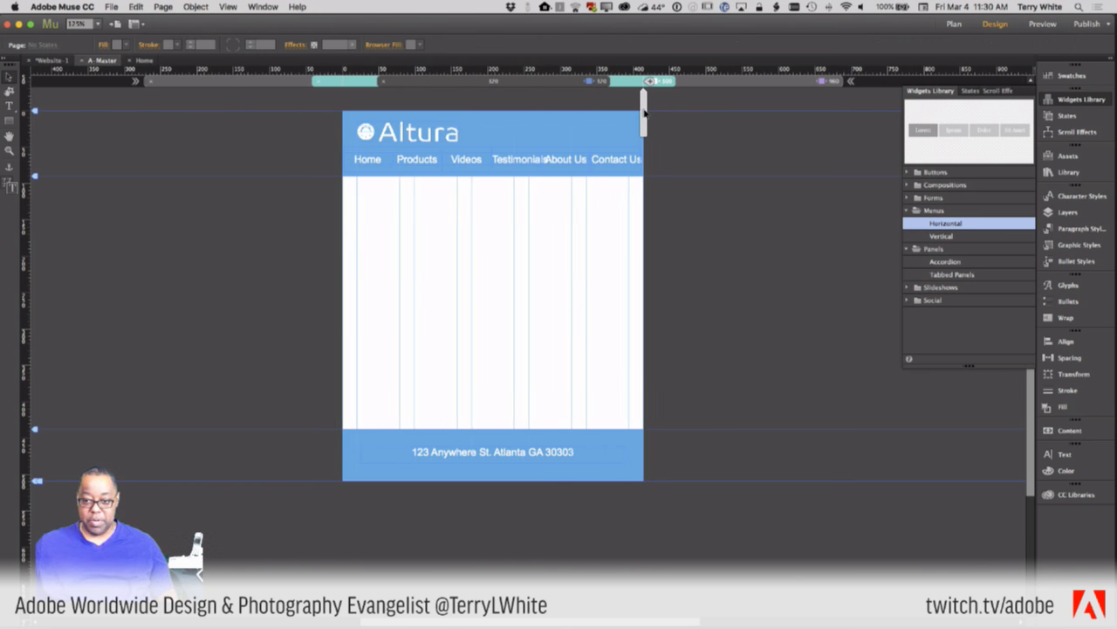
pyautogui.moveTo(643, 110); pyautogui.dragTo(656, 111)
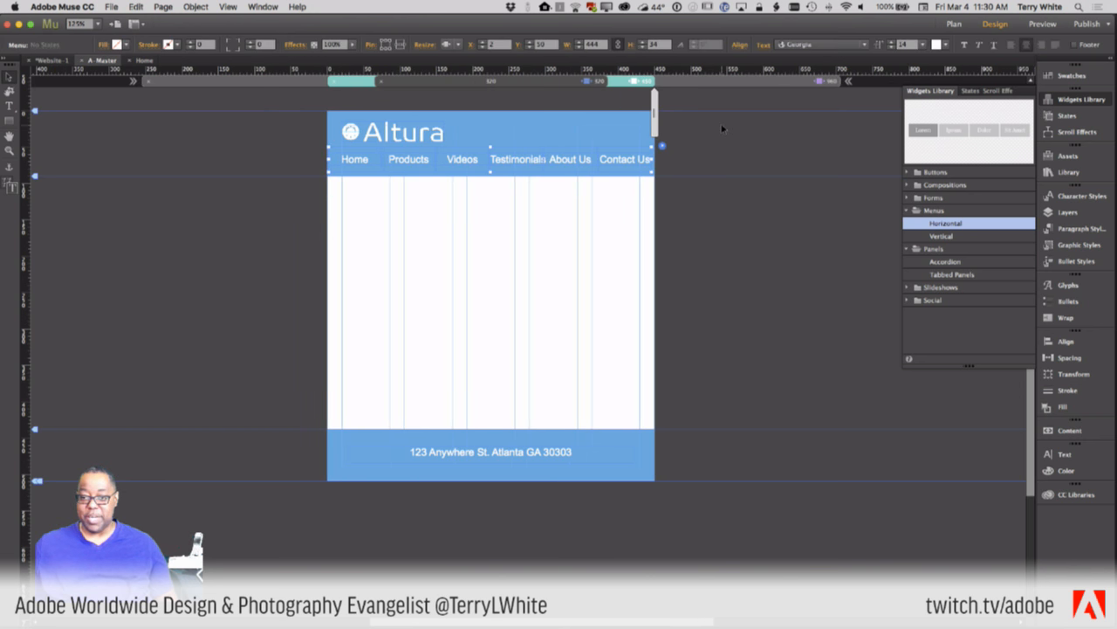
pyautogui.press('super+z')
pyautogui.press('super+z')
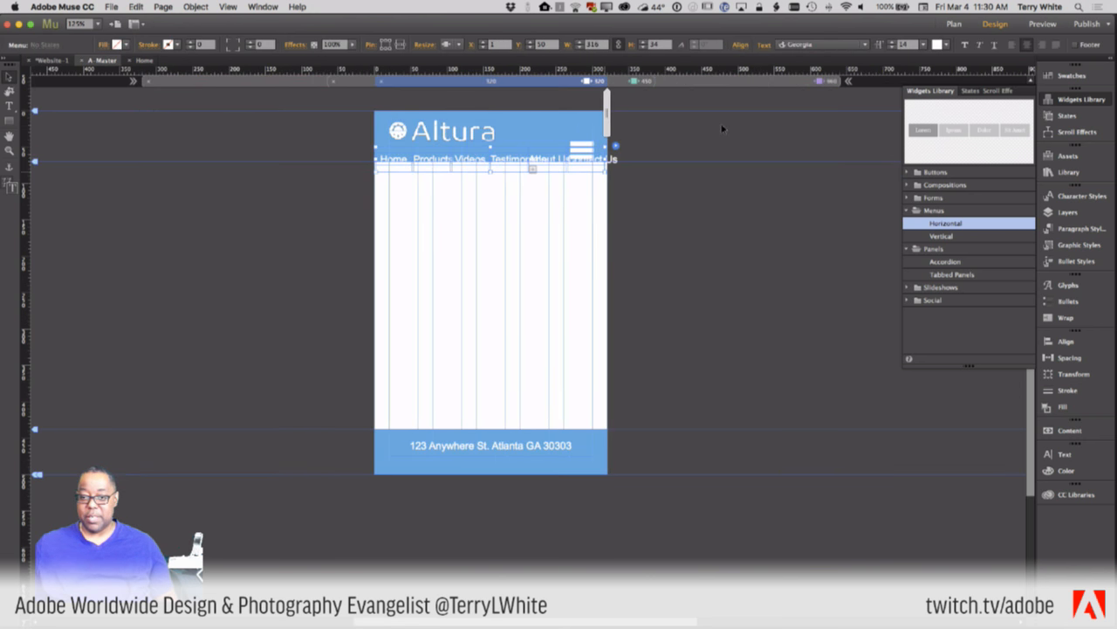
# - Show the 450 px breakpoint layout and drag the browser-width handle to test a narrower width
pyautogui.click(619, 83)
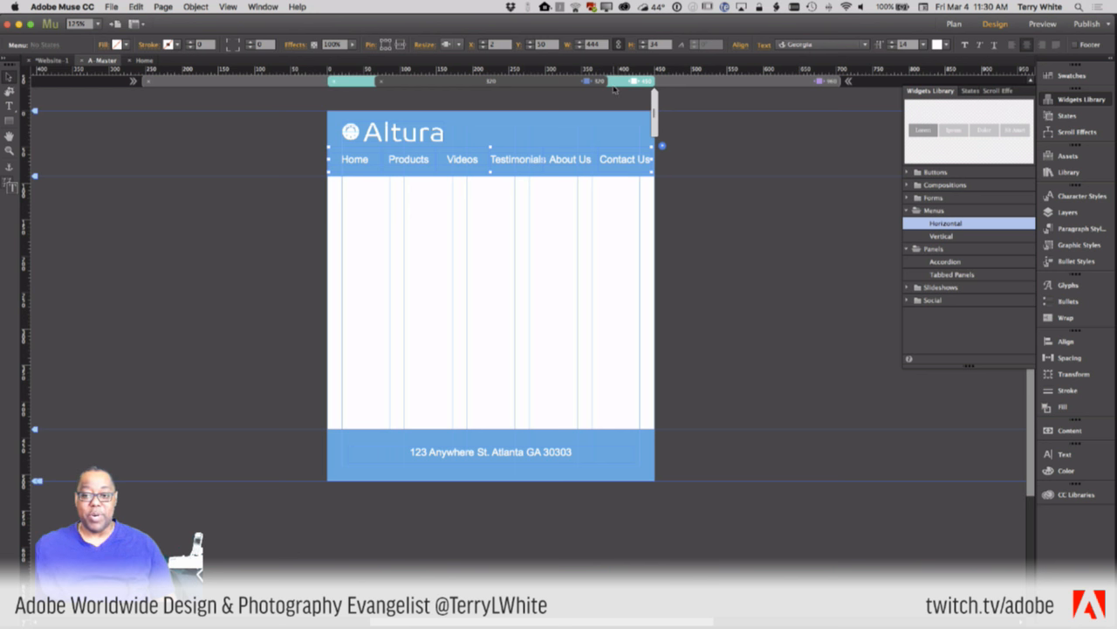
pyautogui.moveTo(652, 105)
pyautogui.mouseDown()
pyautogui.moveTo(624, 102)
pyautogui.moveTo(655, 108)
pyautogui.mouseUp()
pyautogui.click(622, 159)
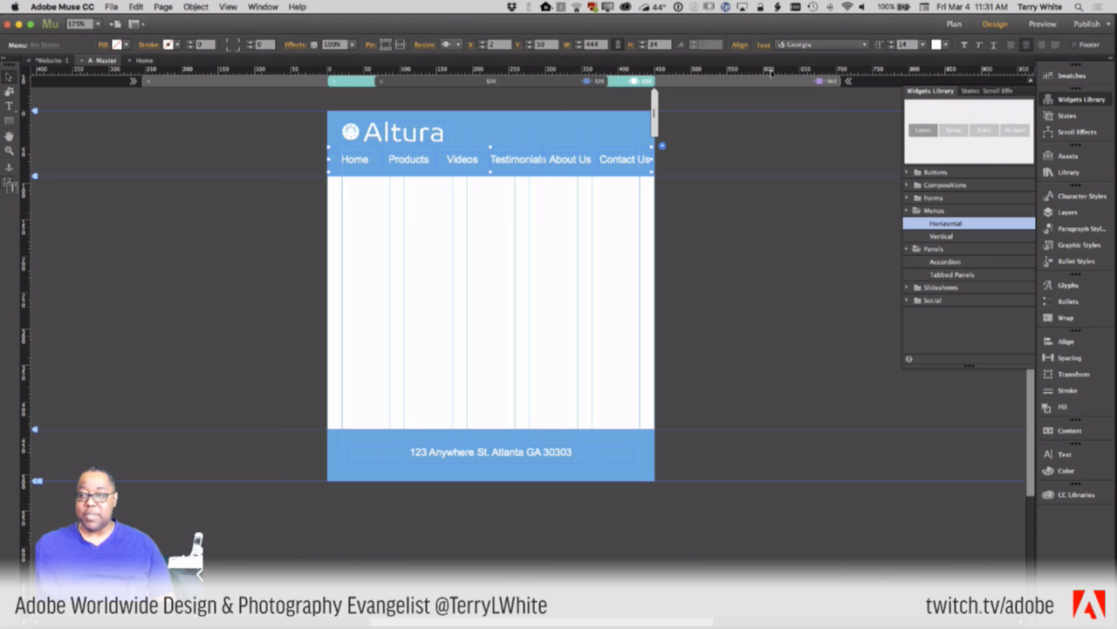
pyautogui.click(447, 45)
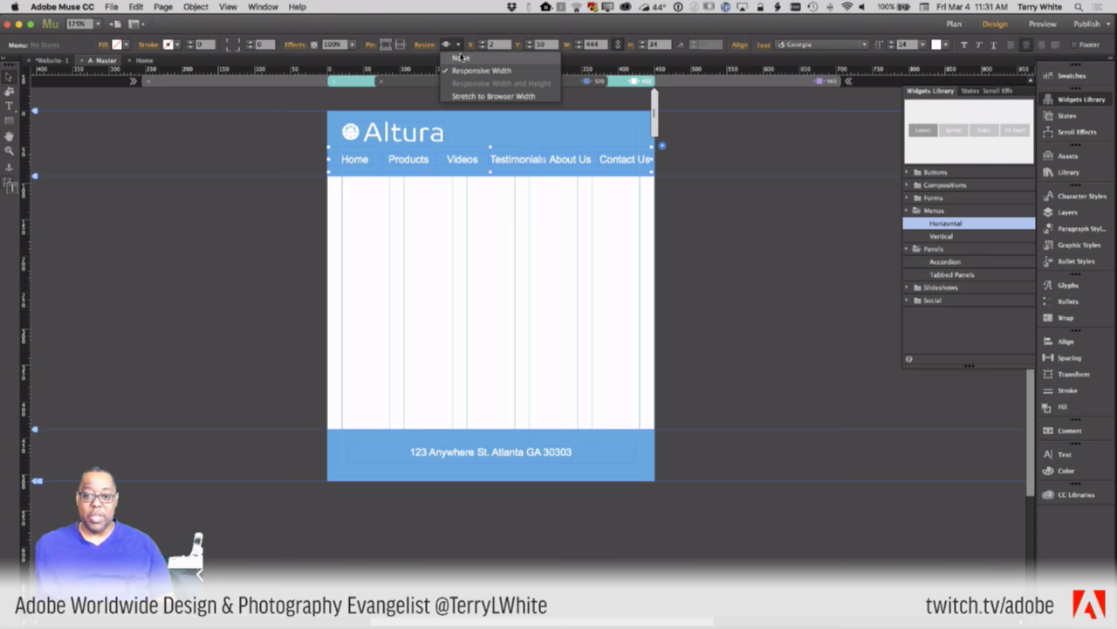
pyautogui.click(461, 58)
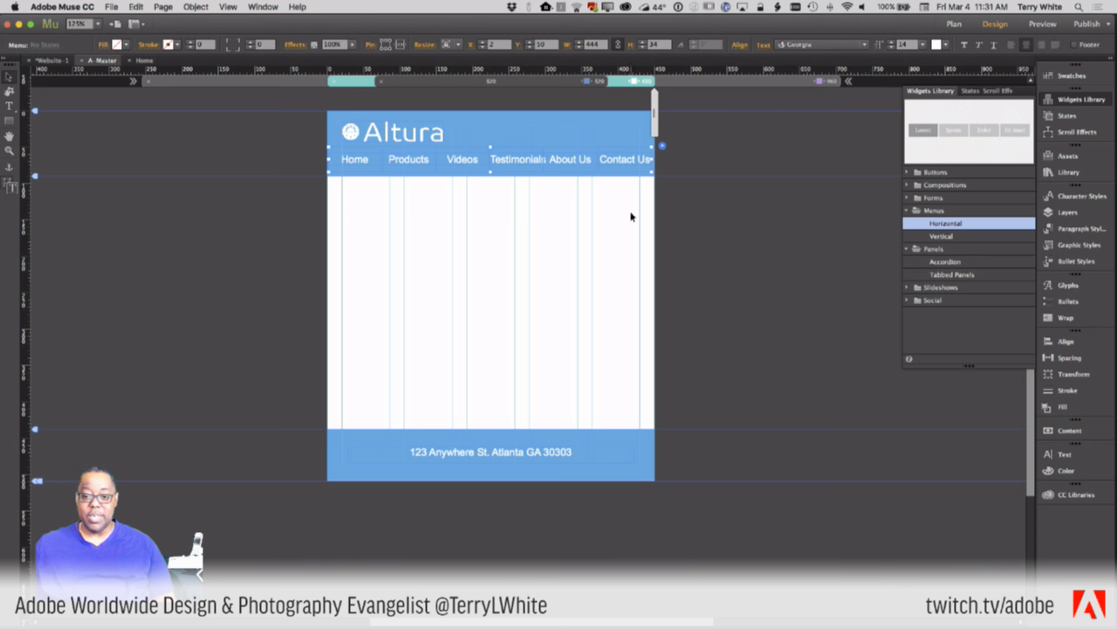
pyautogui.moveTo(652, 173); pyautogui.dragTo(588, 170)
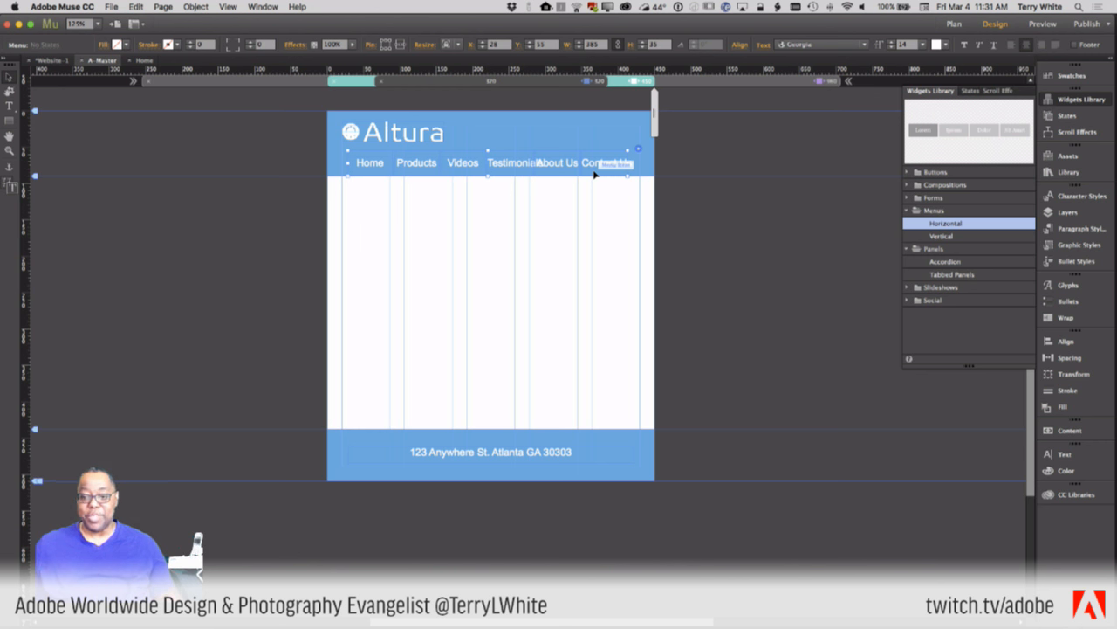
pyautogui.press('super+z')
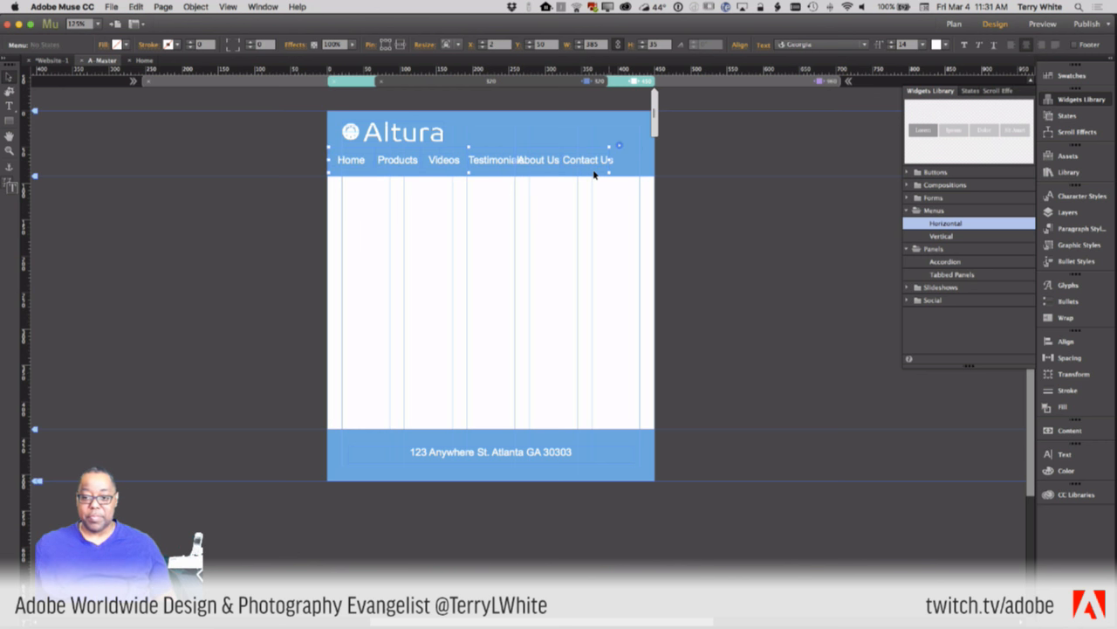
pyautogui.press('super+z')
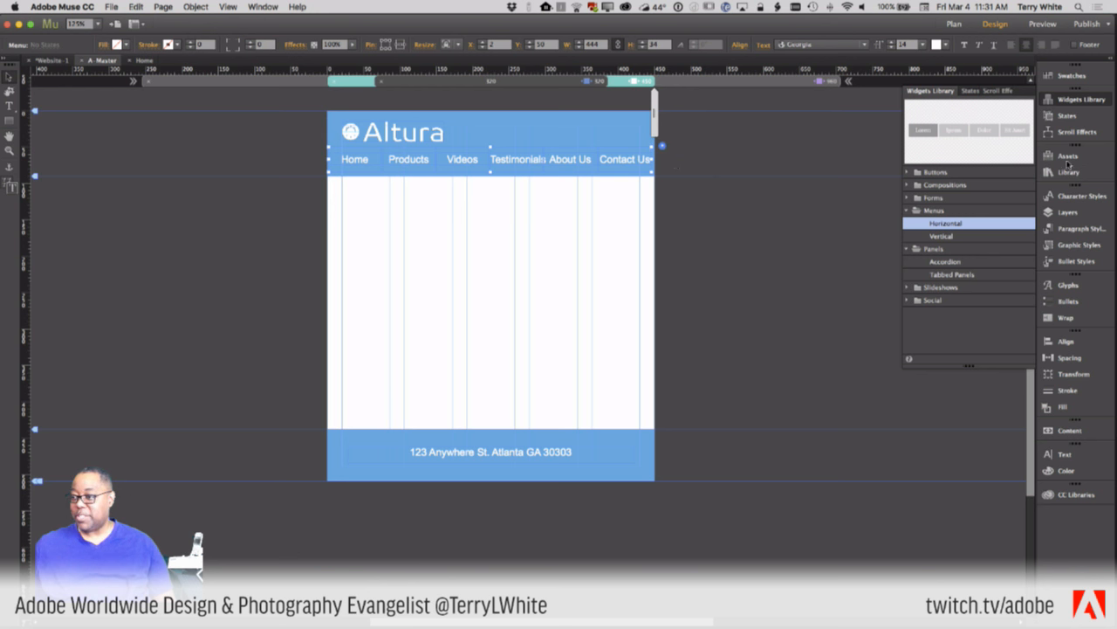
# - In Layers, hide the horizontal navigation menu and show the Mobile Menu Icon and mobile menu
pyautogui.click(1067, 212)
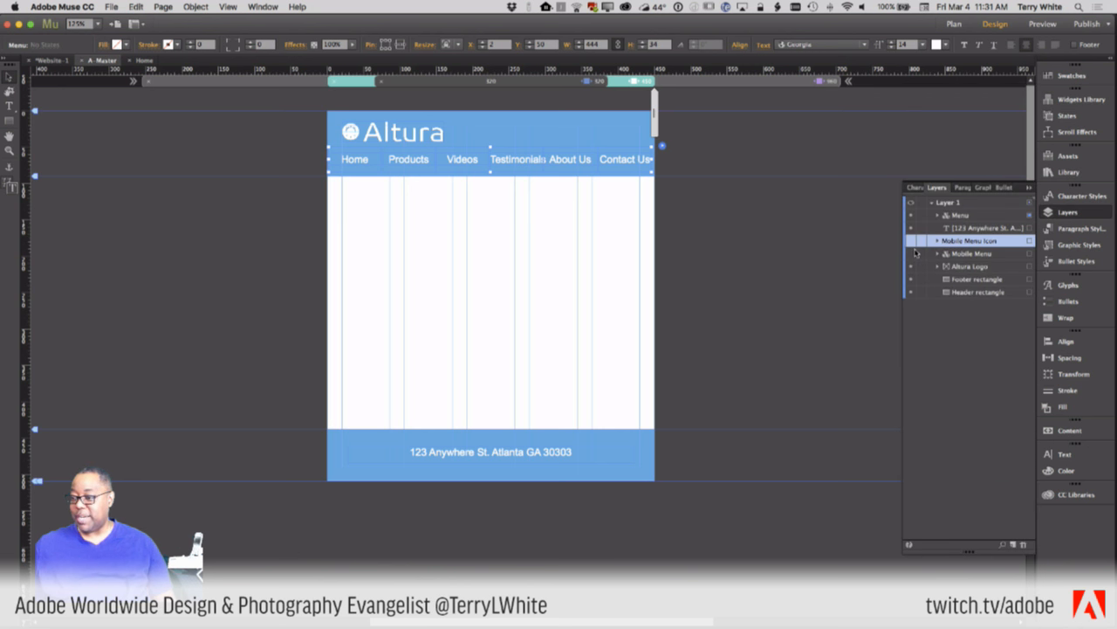
pyautogui.click(911, 215)
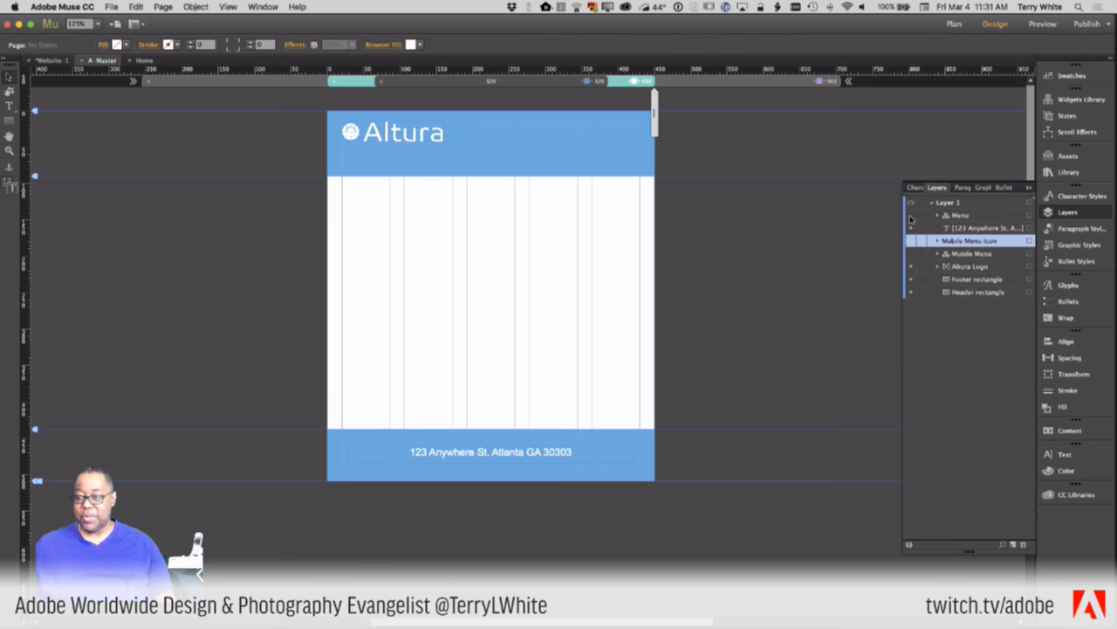
pyautogui.click(911, 241)
pyautogui.click(911, 242)
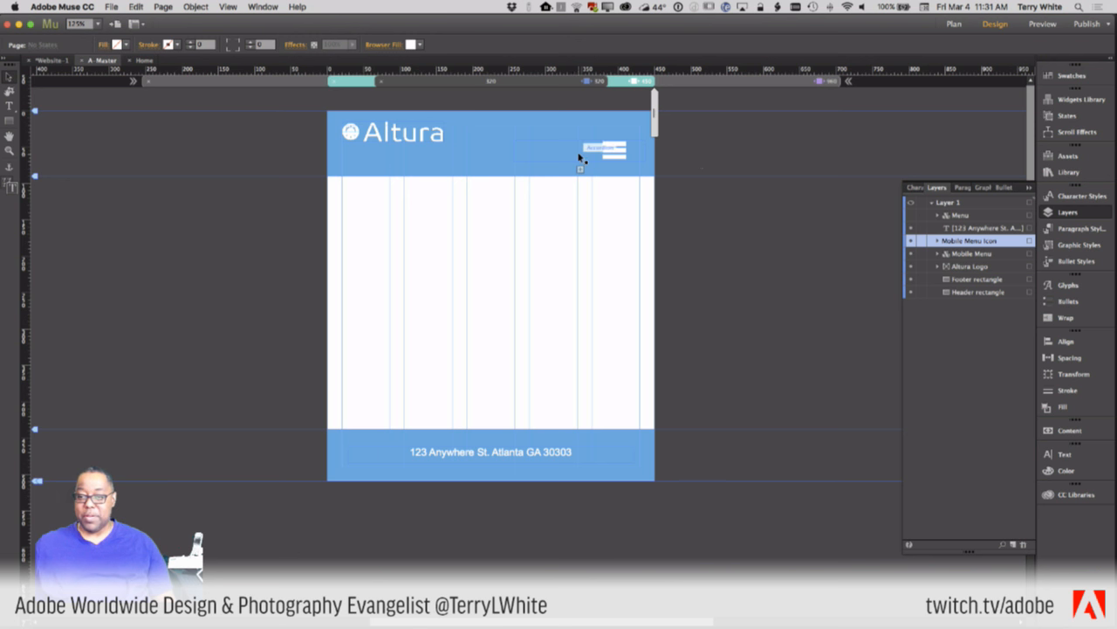
# - Expand the mobile menu and drag its items left toward the hamburger icon
pyautogui.click(611, 156)
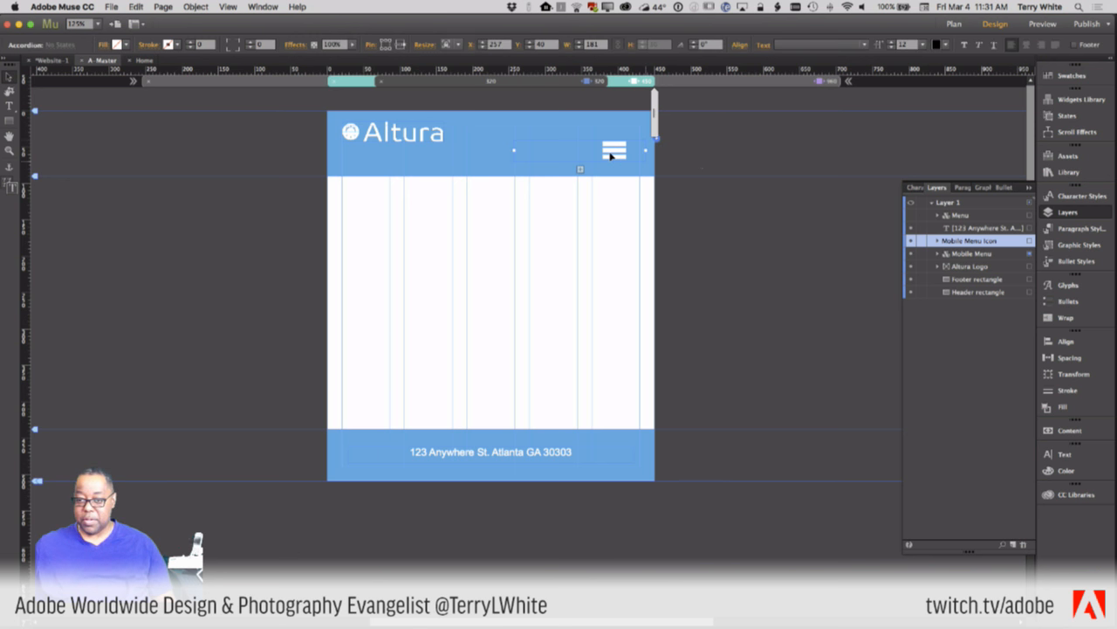
pyautogui.click(611, 154)
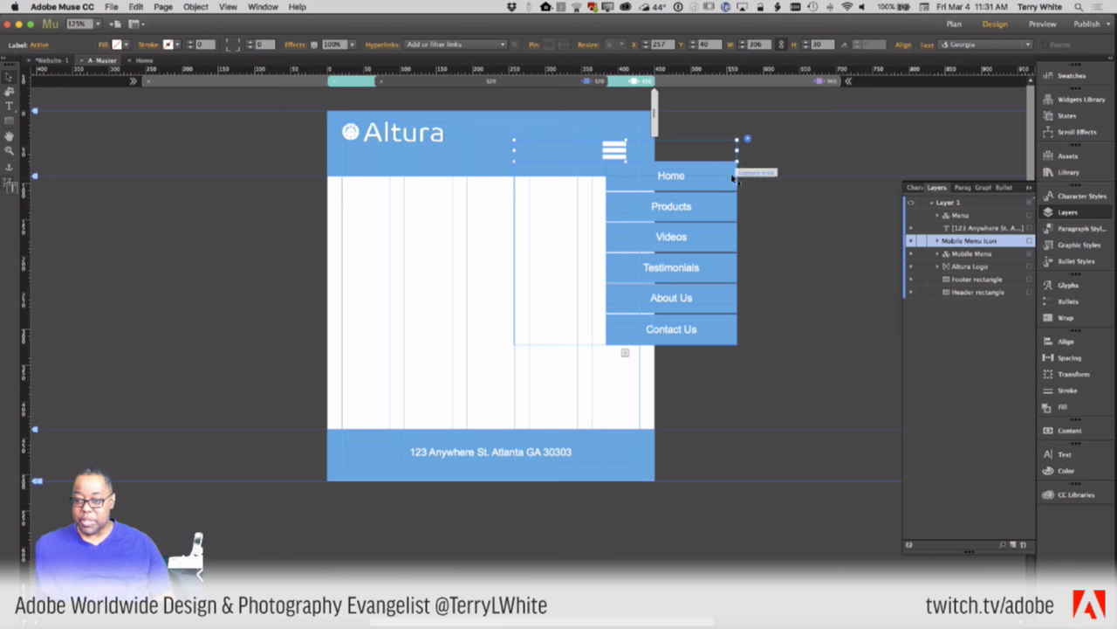
pyautogui.click(779, 183)
pyautogui.click(565, 218)
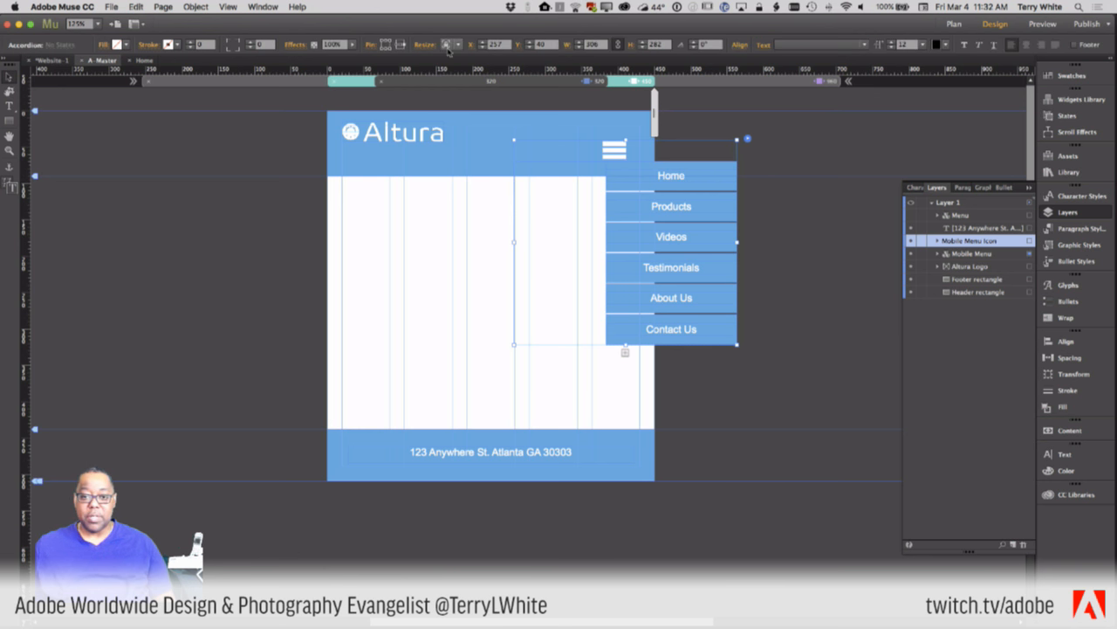
pyautogui.click(679, 246)
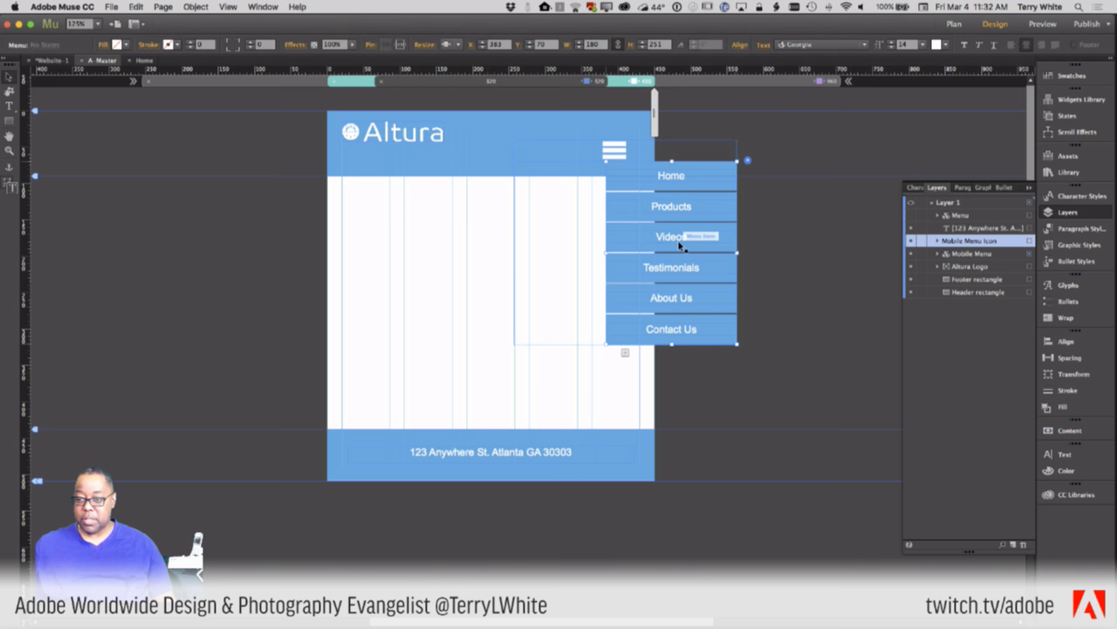
pyautogui.moveTo(679, 246); pyautogui.dragTo(617, 248)
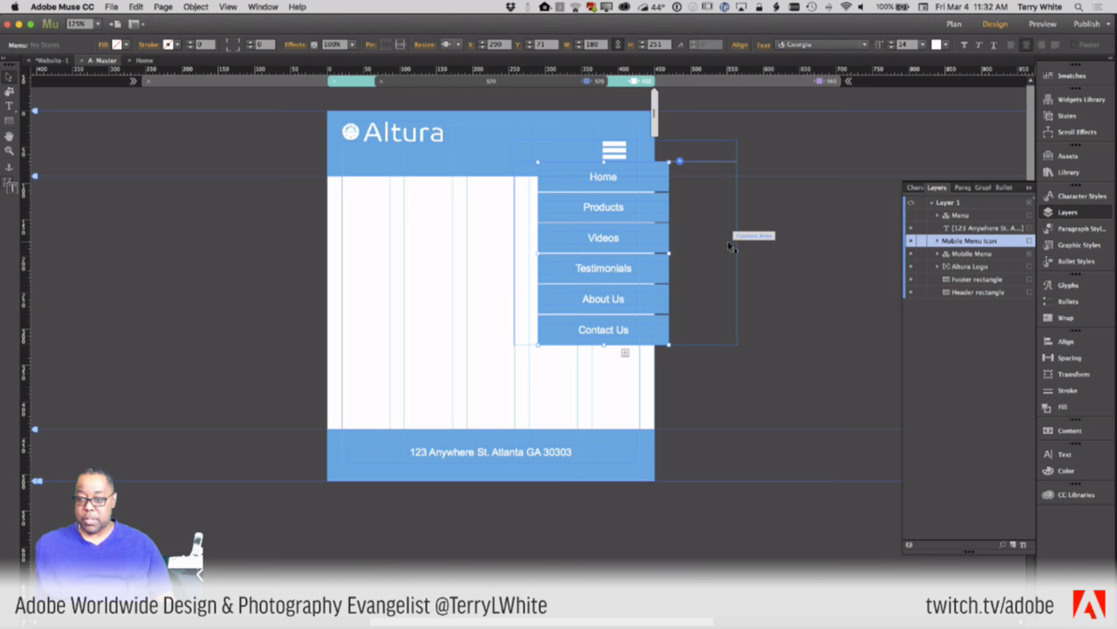
pyautogui.moveTo(731, 247); pyautogui.dragTo(639, 244)
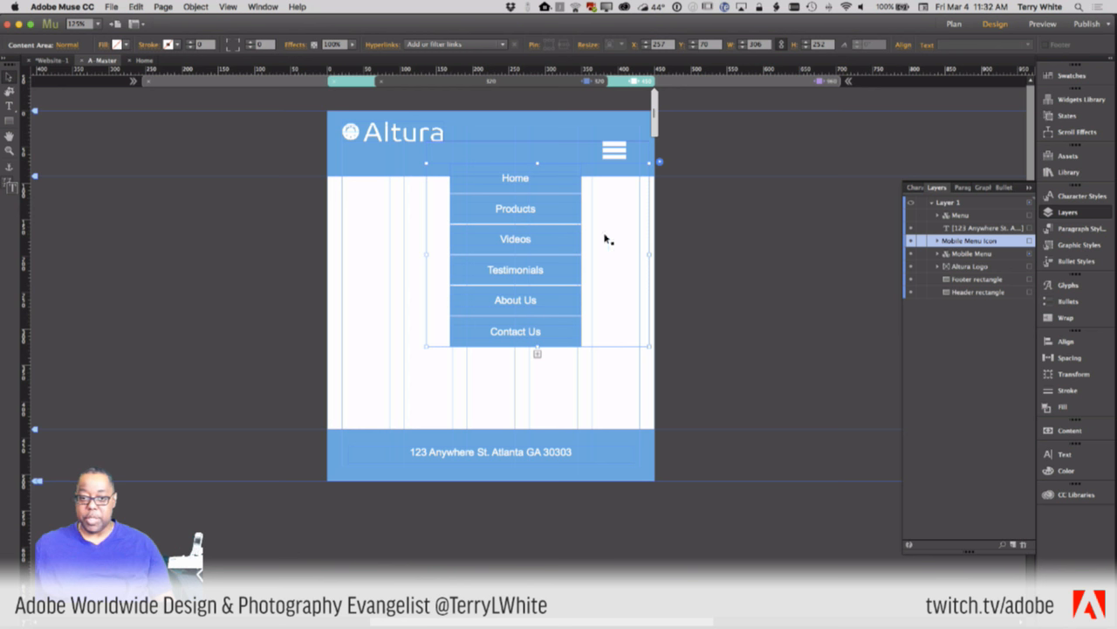
# - Nudge the dropdown menu further left and narrow its content area from the left
pyautogui.click(471, 250)
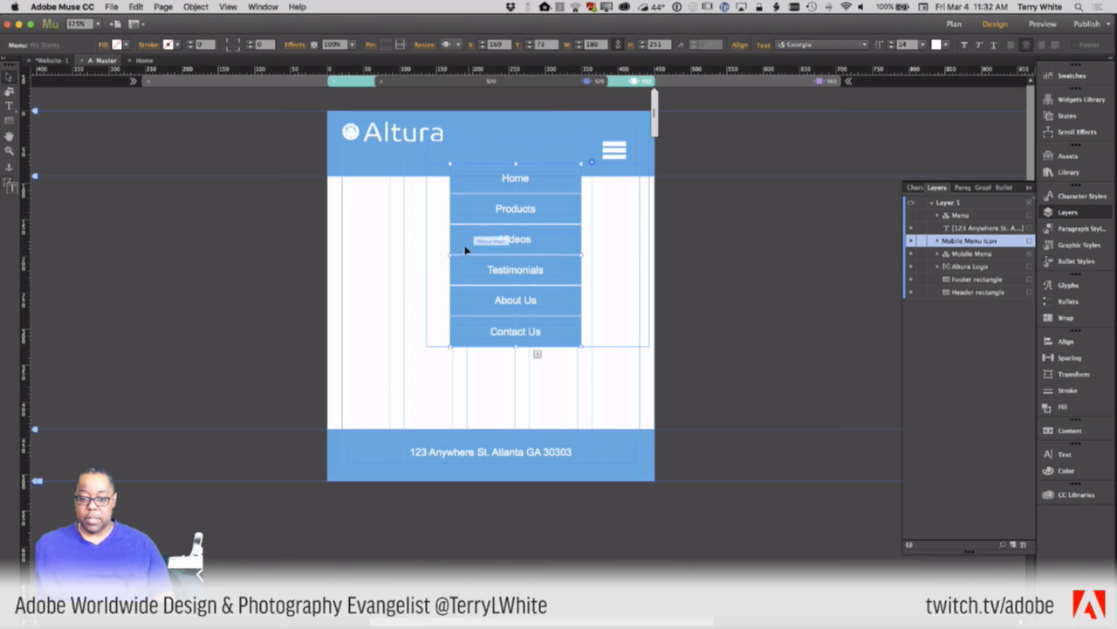
pyautogui.moveTo(472, 250); pyautogui.dragTo(432, 259)
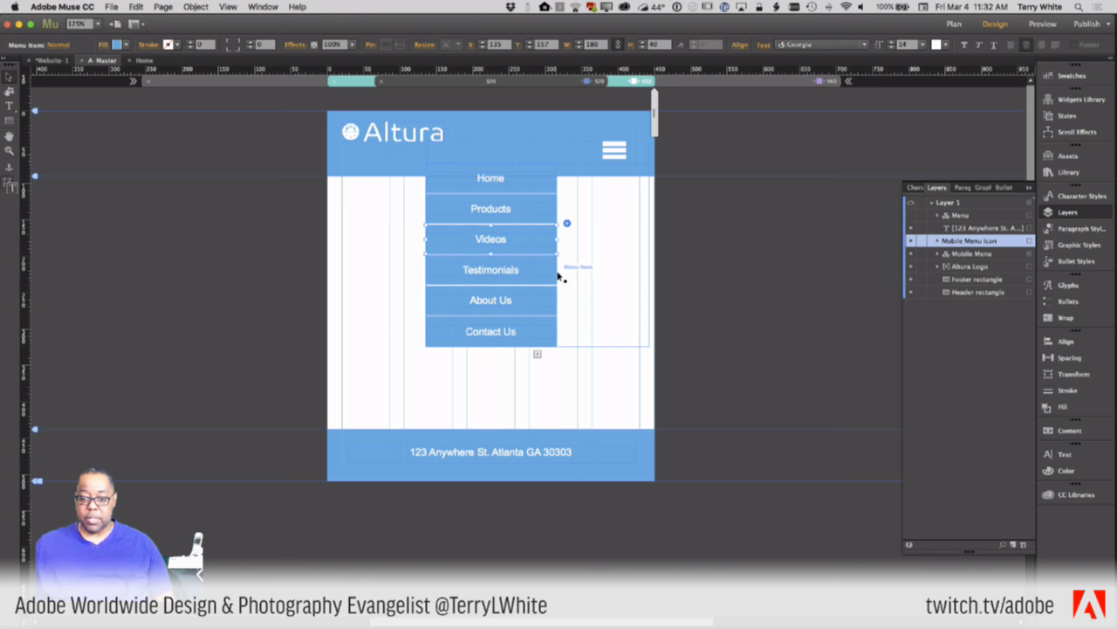
pyautogui.click(569, 279)
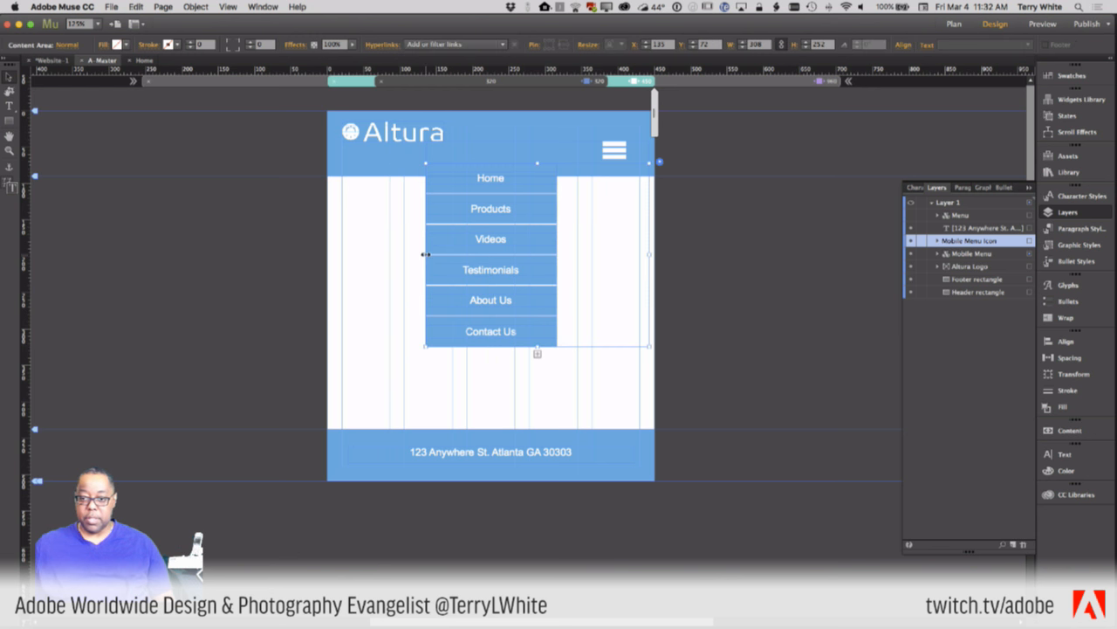
pyautogui.moveTo(427, 254); pyautogui.dragTo(515, 254)
pyautogui.click(718, 265)
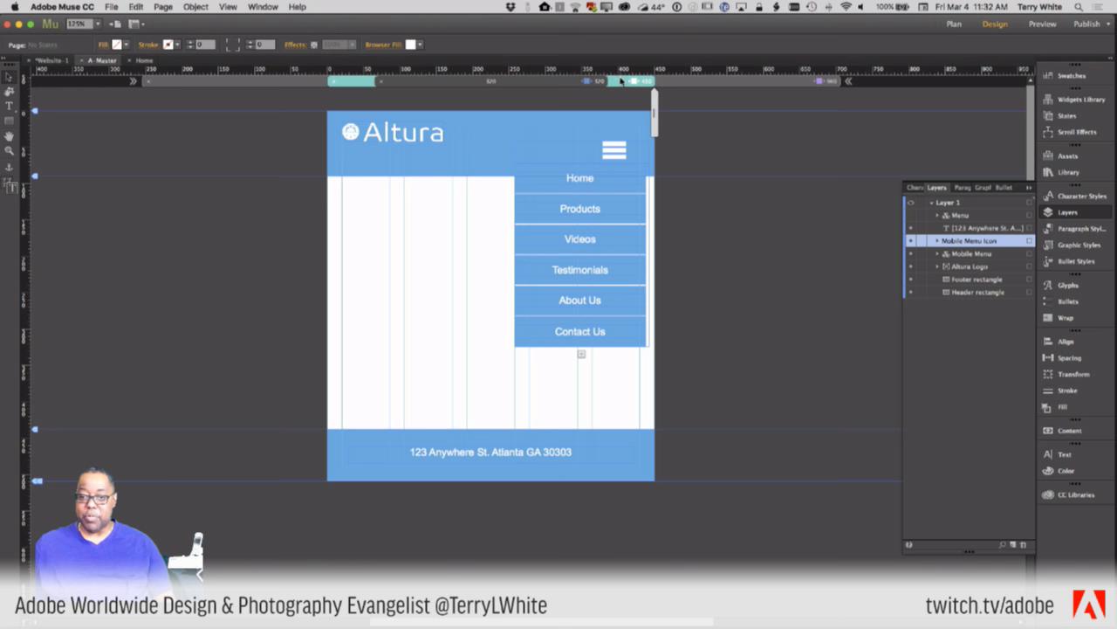
# - Hide the horizontal Home–Contact Us menu in the 320 px breakpoint only
pyautogui.click(570, 81)
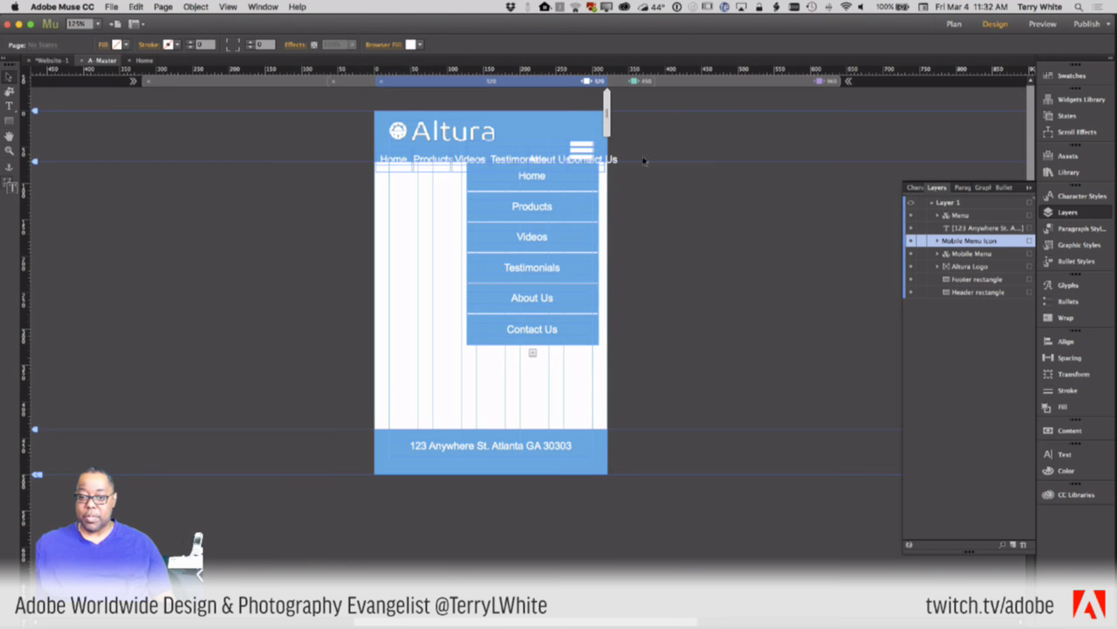
pyautogui.click(406, 171)
pyautogui.rightClick(406, 171)
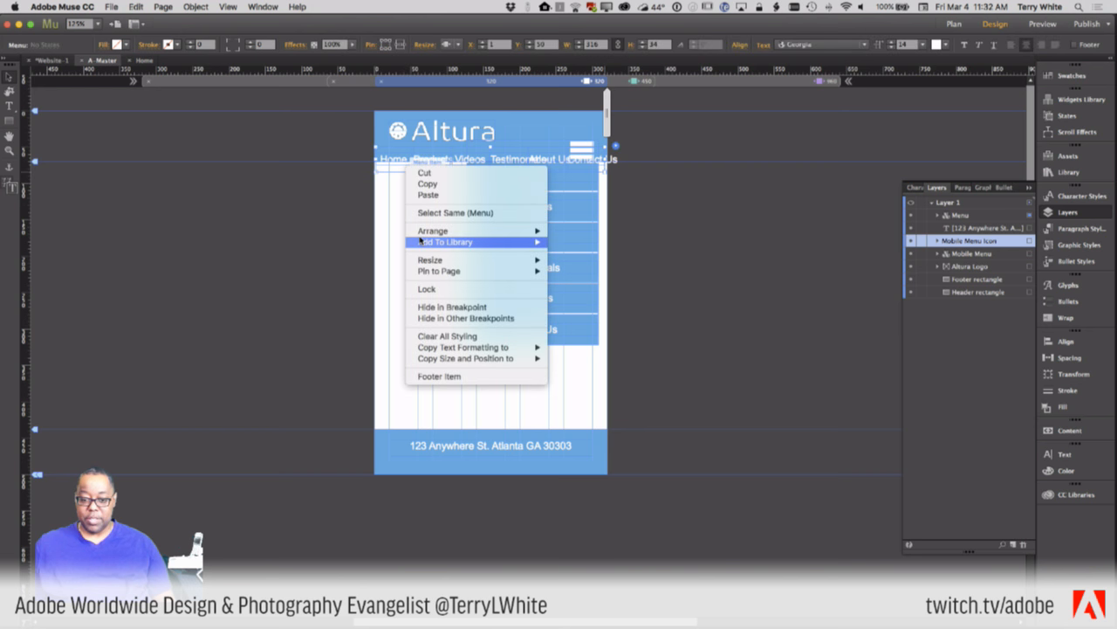
pyautogui.click(453, 308)
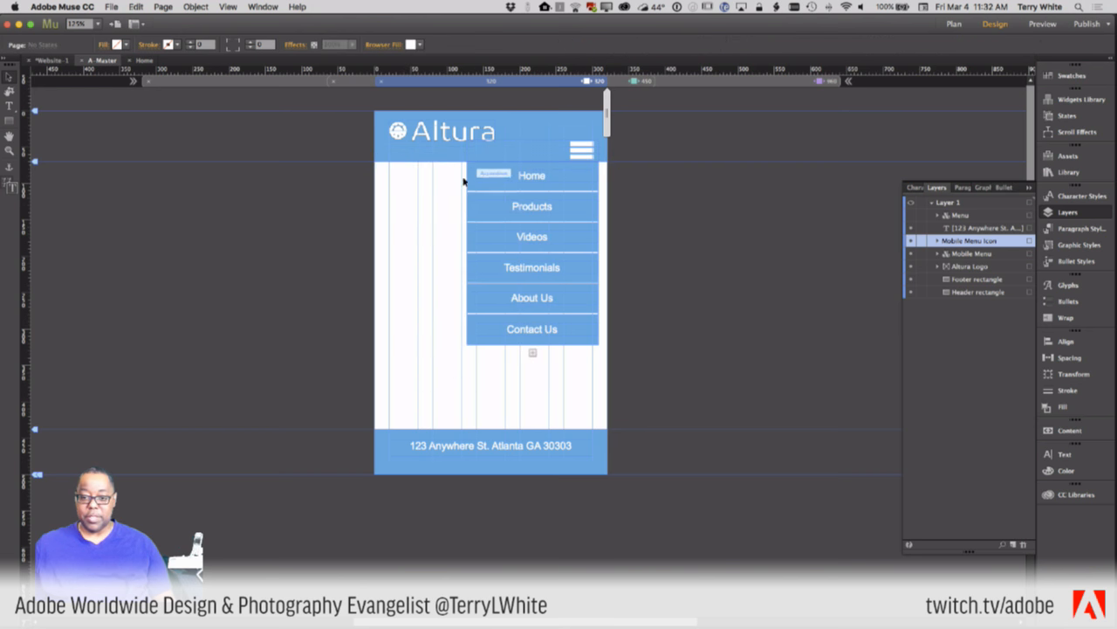
# - Collapse the mobile dropdown and move the 960 px navigation menu up inside the blue header
pyautogui.click(569, 150)
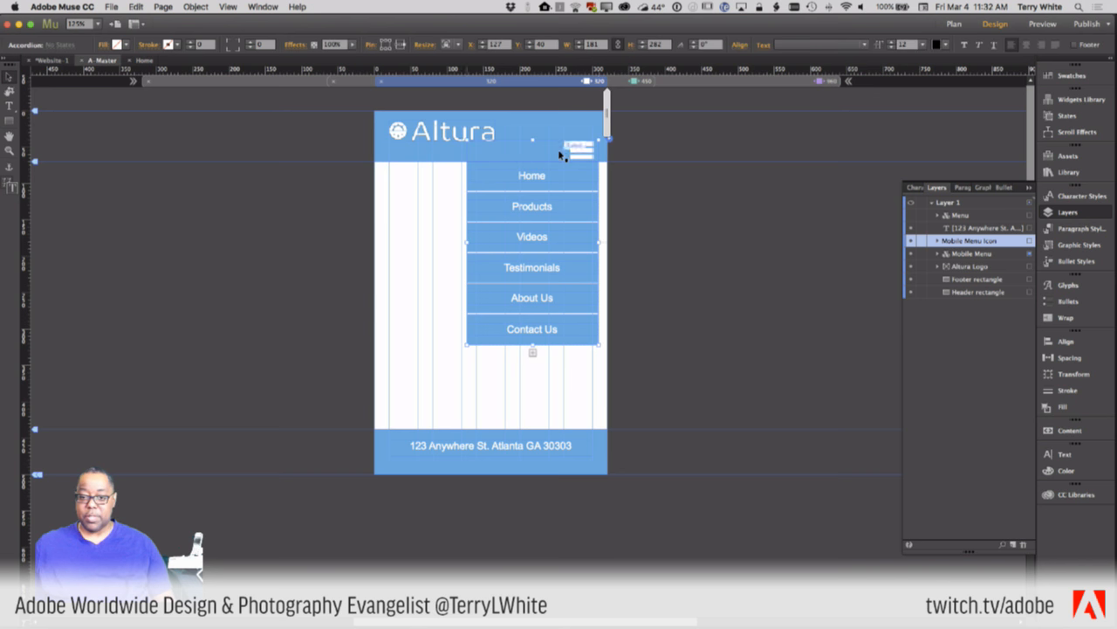
pyautogui.click(681, 83)
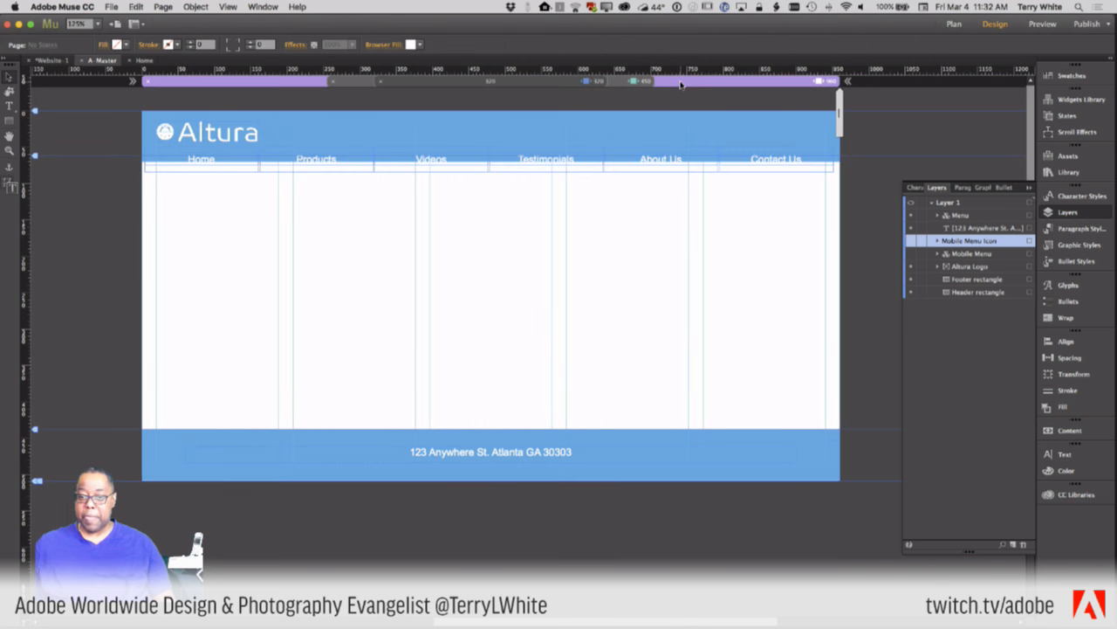
pyautogui.click(616, 161)
pyautogui.click(611, 137)
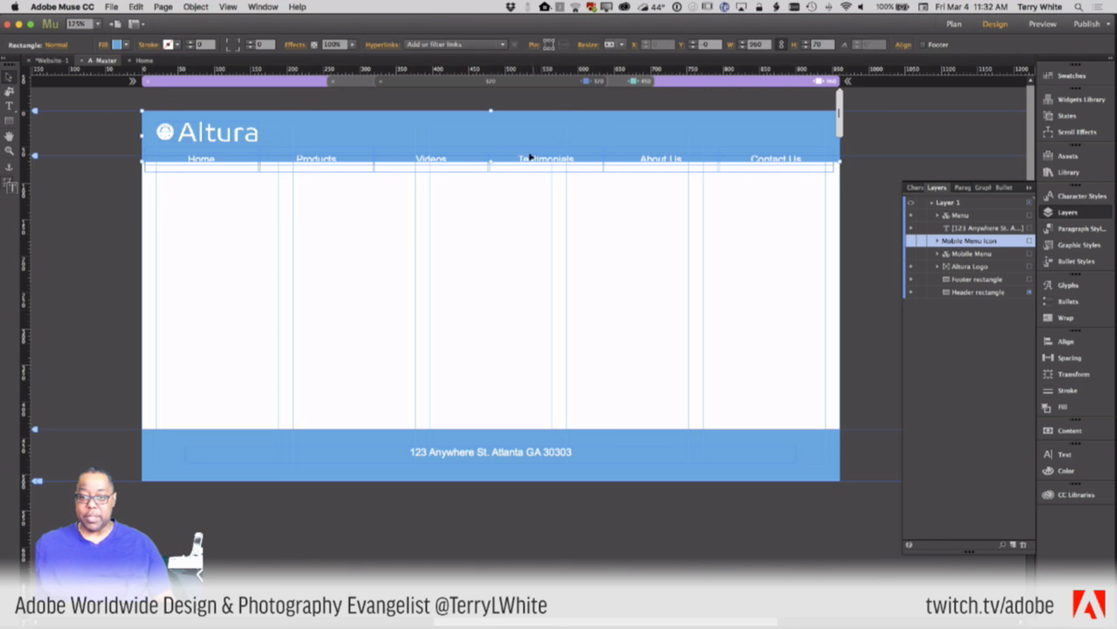
pyautogui.moveTo(489, 164); pyautogui.dragTo(489, 161)
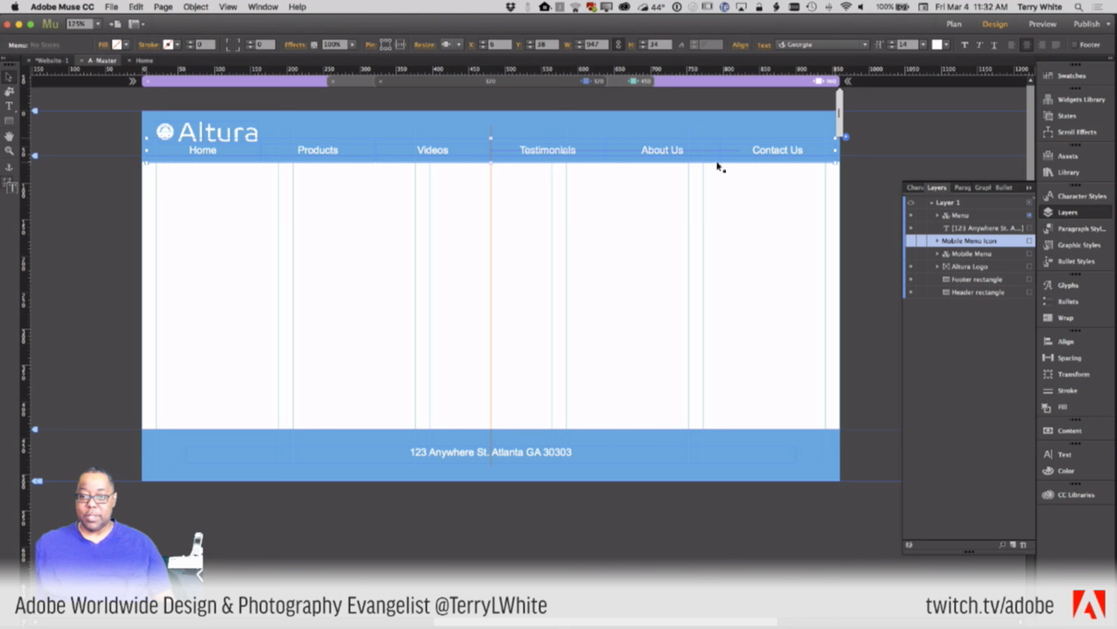
# - Review the 450 and 320 px layouts, ending on the 450 px layout
pyautogui.click(616, 83)
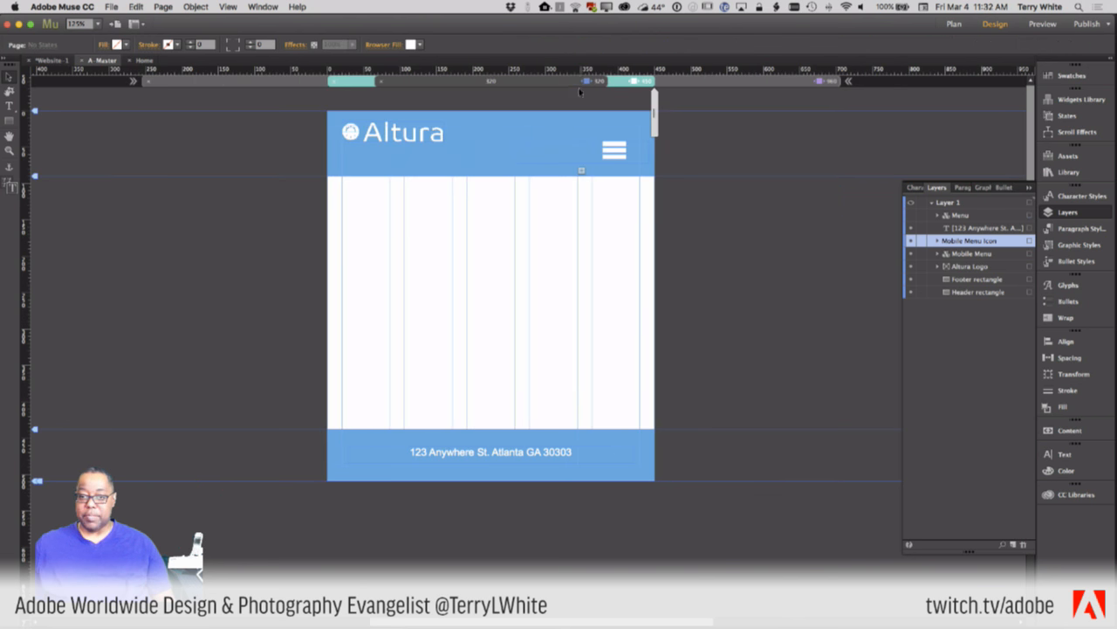
pyautogui.click(580, 82)
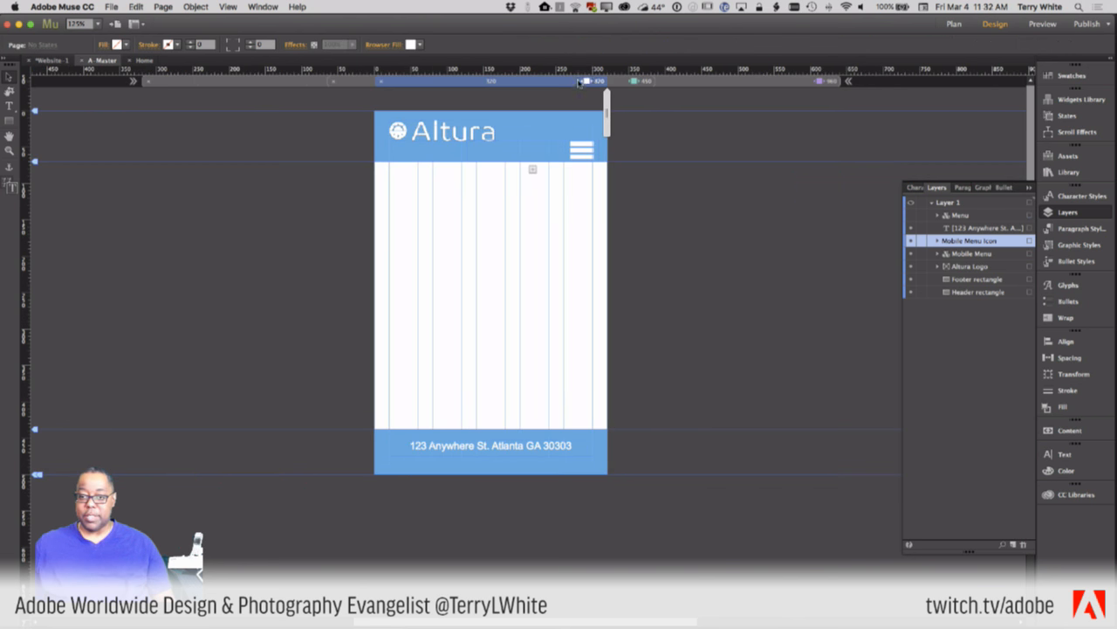
pyautogui.click(627, 82)
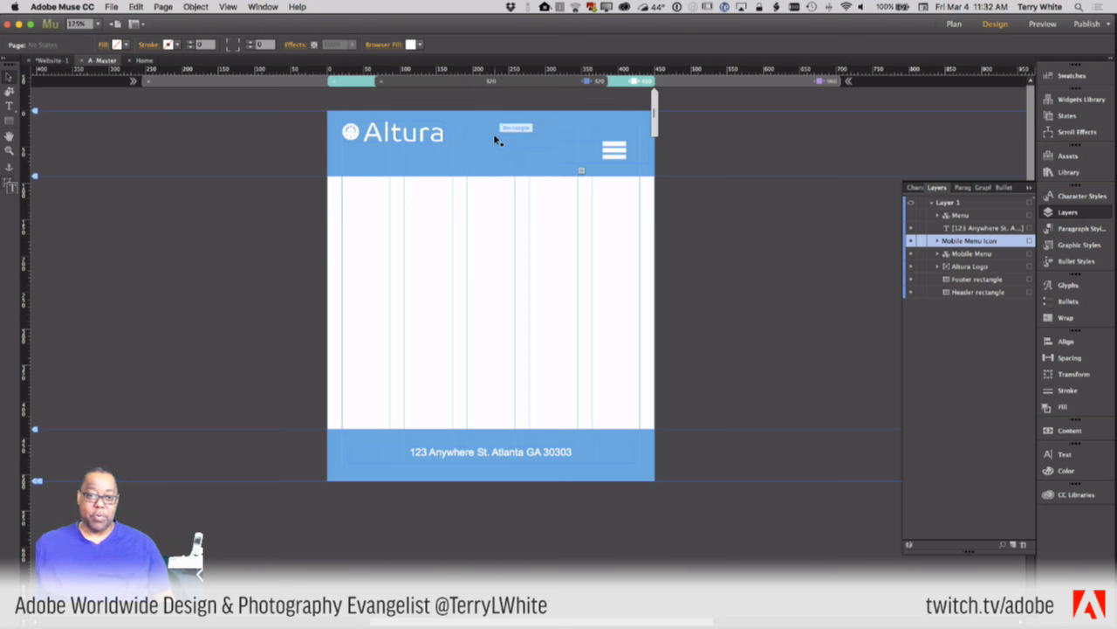
pyautogui.click(112, 7)
# - Preview the Altura page in Chrome, select its preview address, and switch over to Safari
pyautogui.click(137, 193)
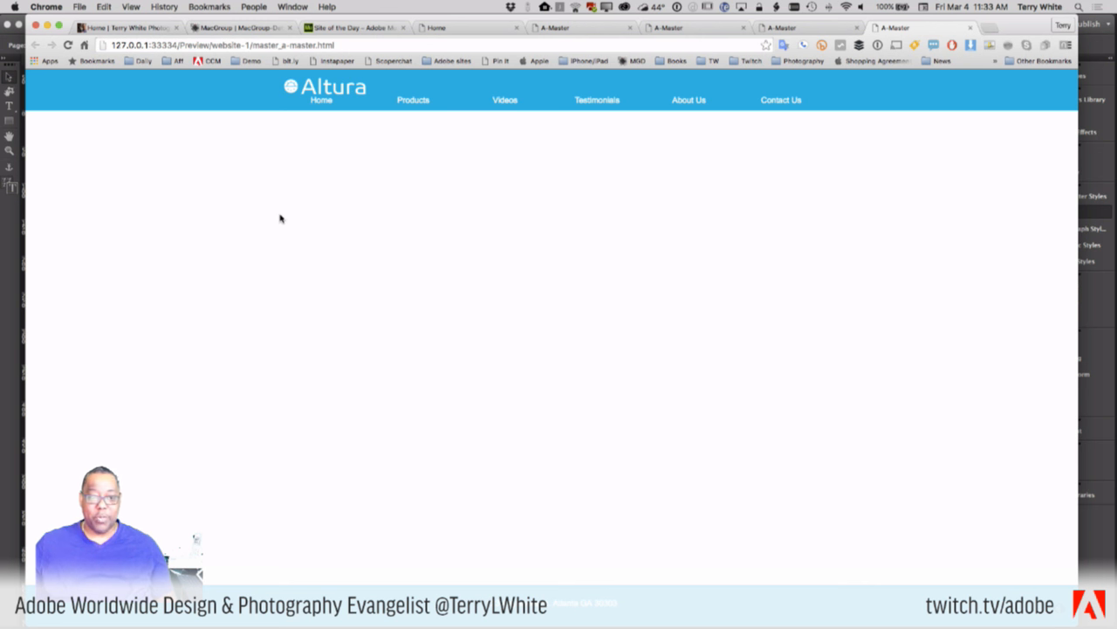
pyautogui.click(341, 44)
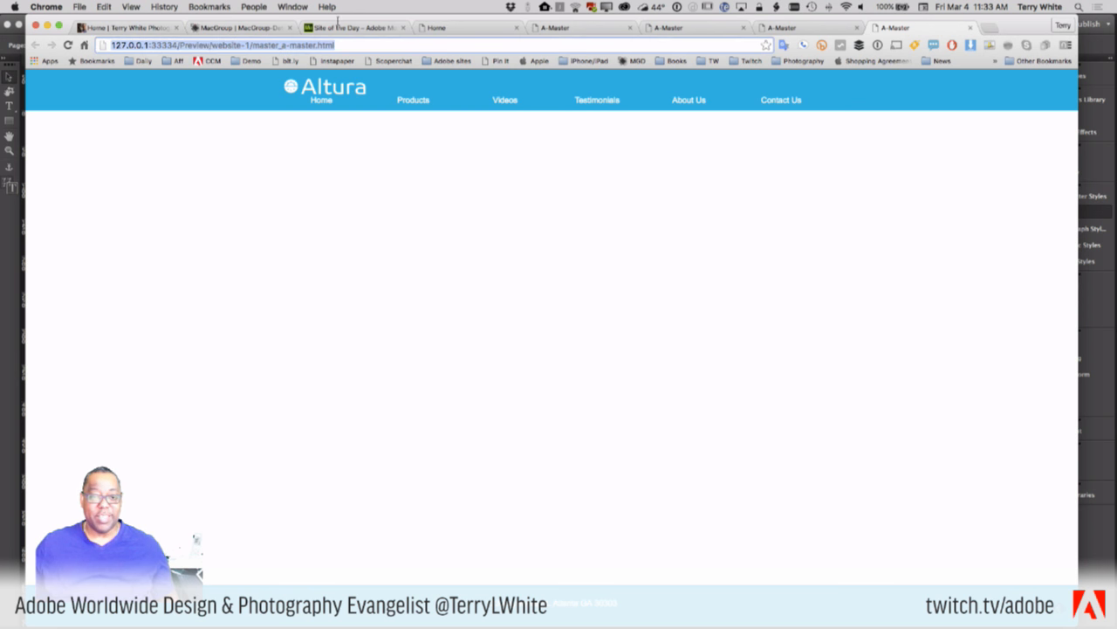
pyautogui.press('super+Tab')
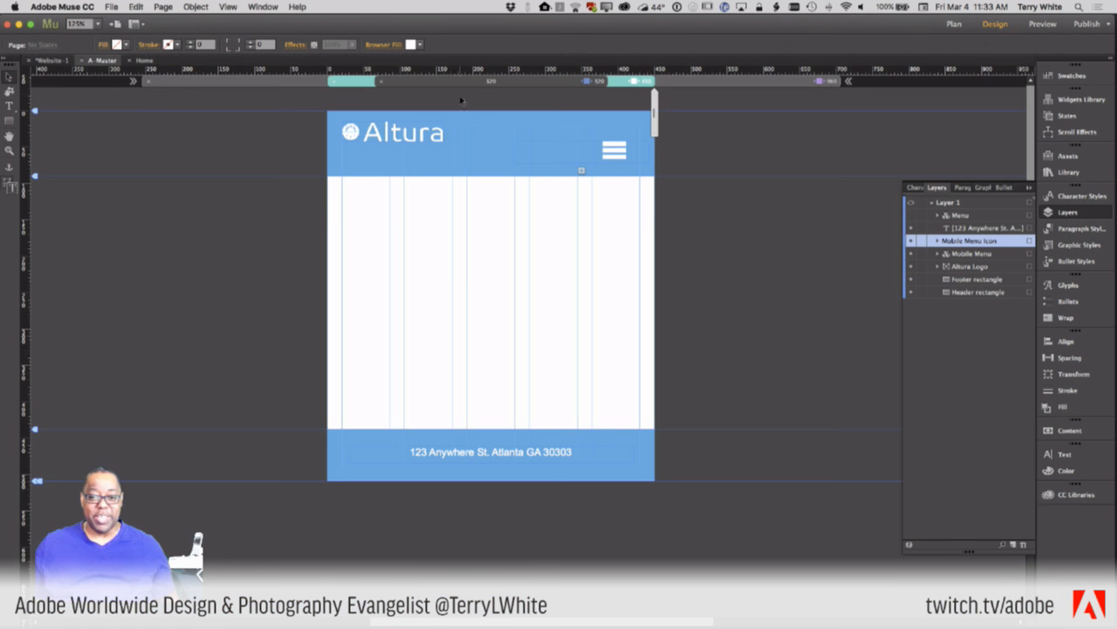
pyautogui.press('super+Tab')
pyautogui.press('super+Tab')
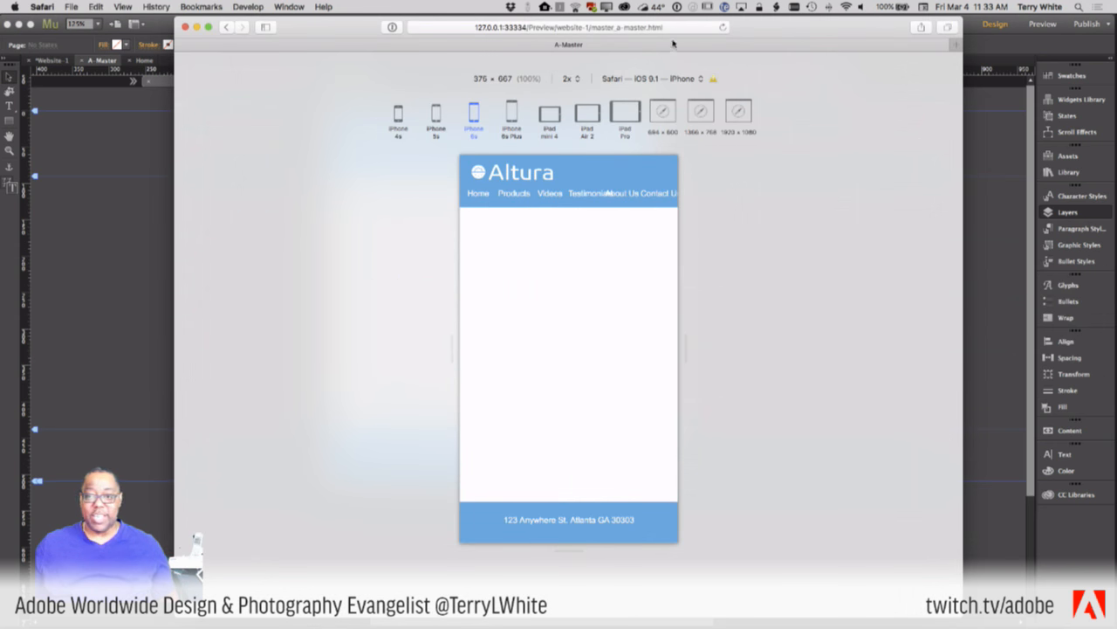
# - Load the local preview in Safari and try the 320, 414 × 736, 1024 × 768 and 1366 × 1024 sizes
pyautogui.click(670, 27)
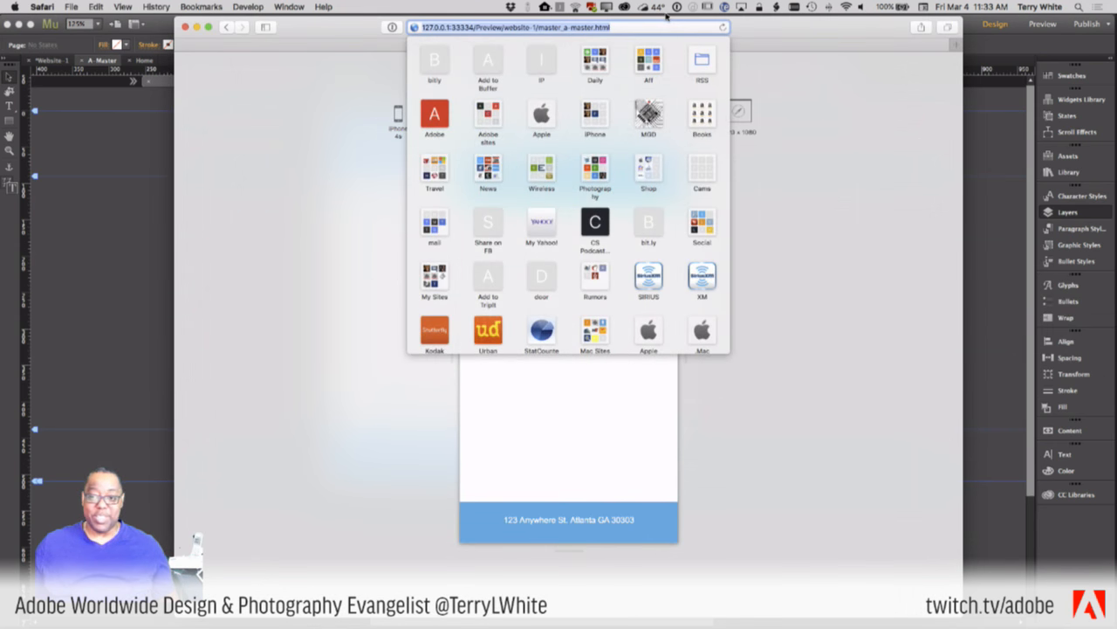
pyautogui.press('Return')
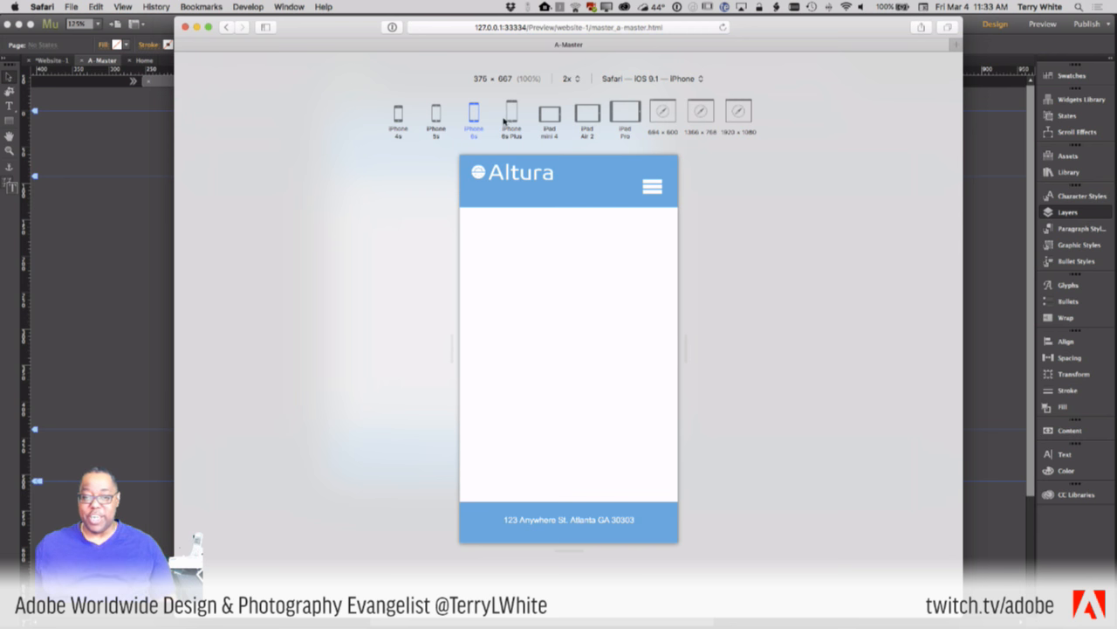
pyautogui.click(402, 124)
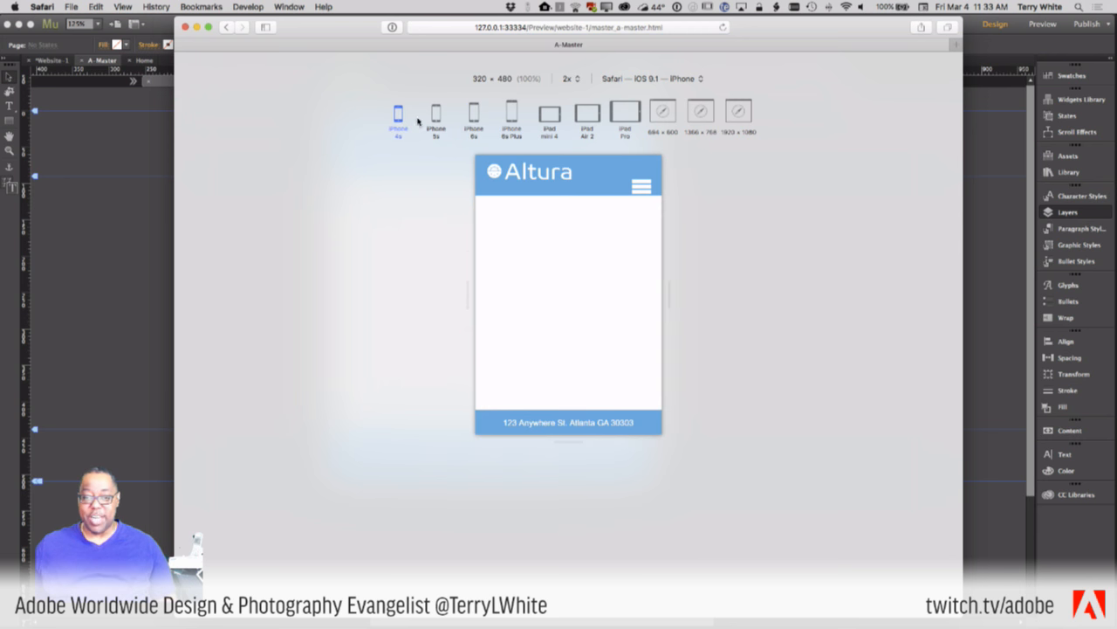
pyautogui.click(474, 121)
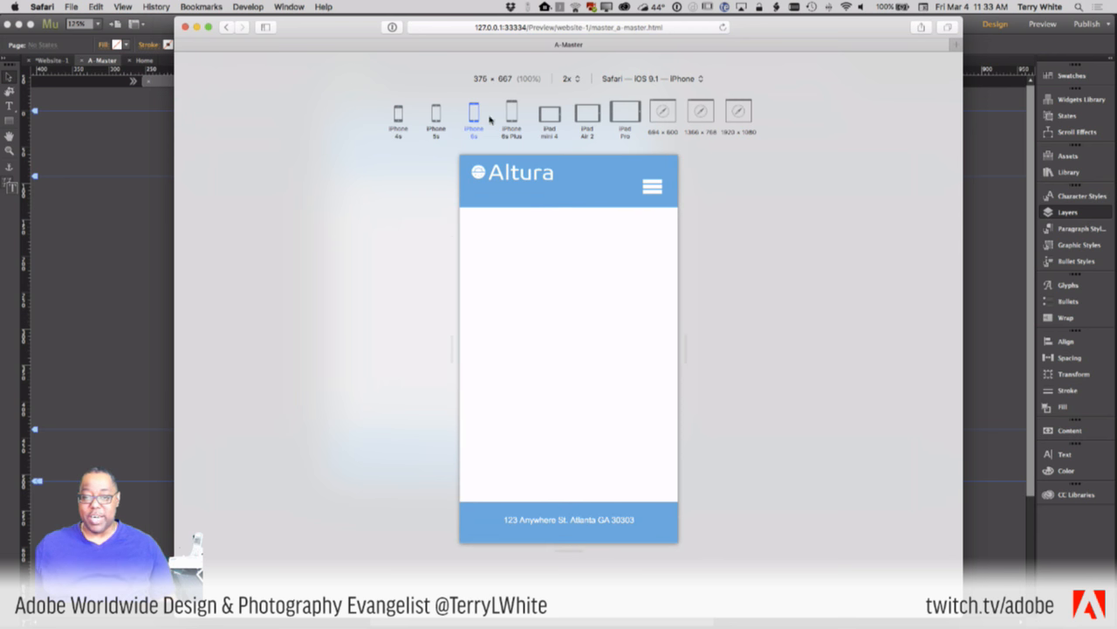
pyautogui.click(549, 115)
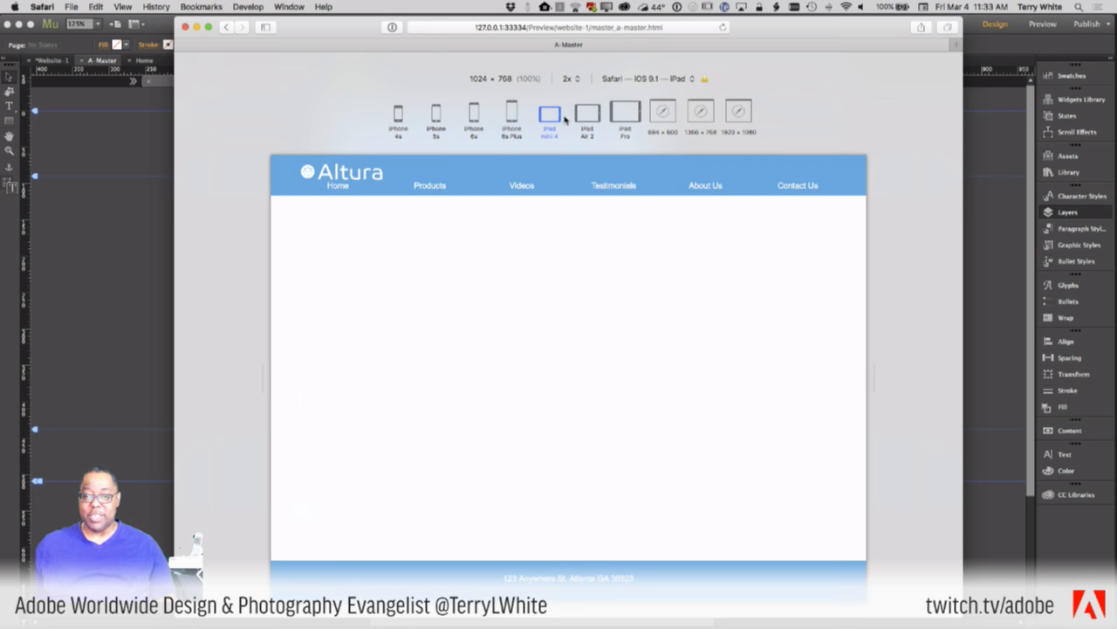
pyautogui.click(623, 119)
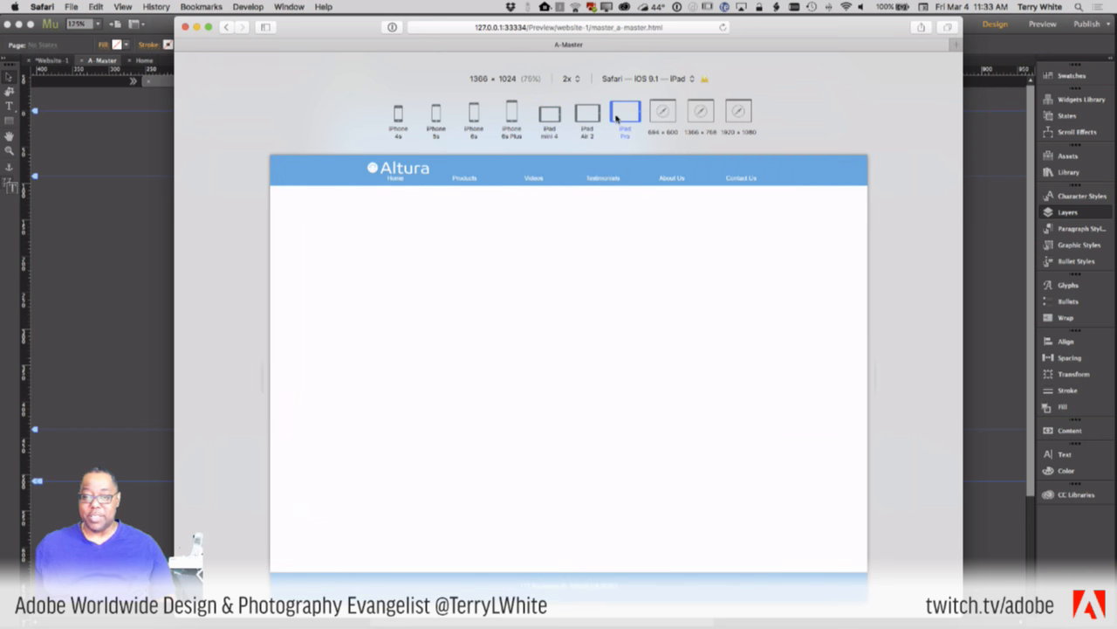
# - Rotate the 1024 × 768 tablet preset between portrait and landscape, narrow the frame, then return to Muse
pyautogui.click(548, 116)
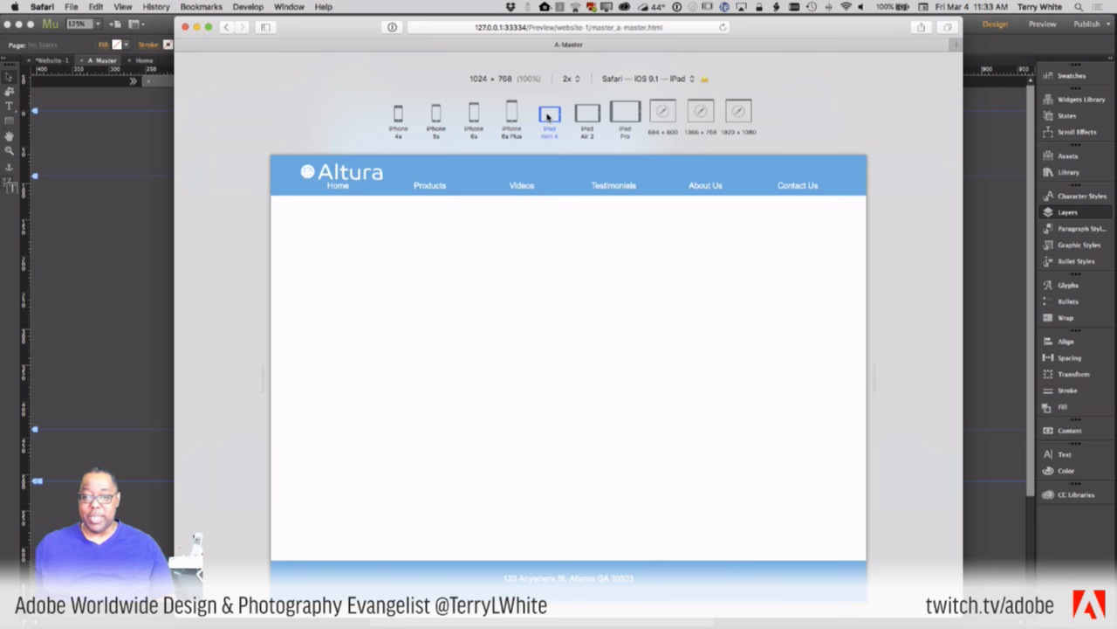
pyautogui.click(547, 116)
pyautogui.click(548, 116)
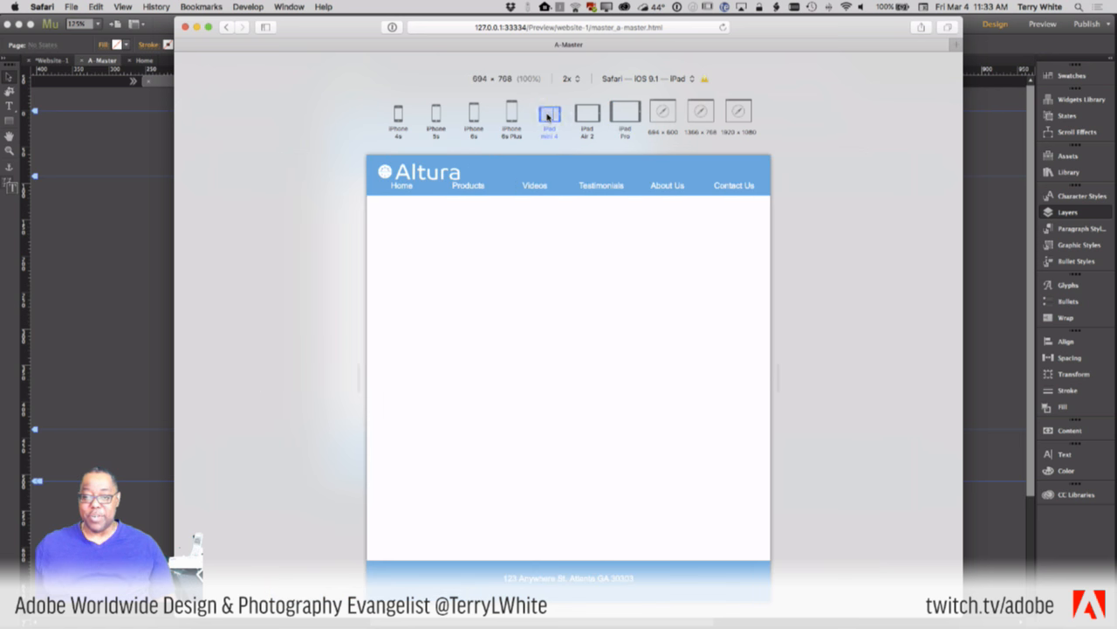
pyautogui.click(548, 116)
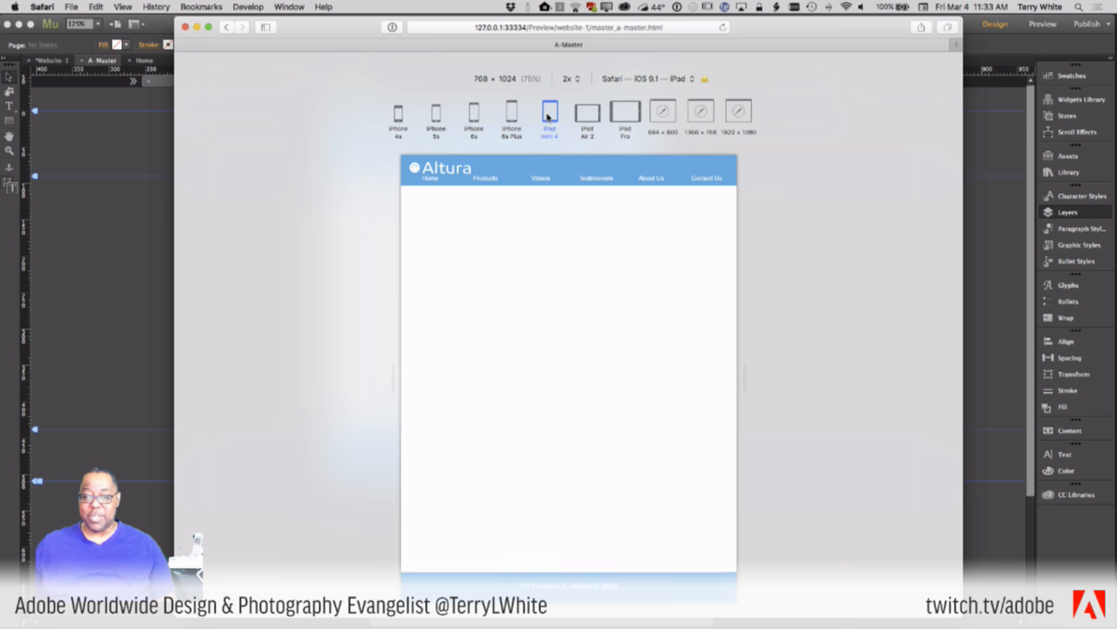
pyautogui.click(548, 116)
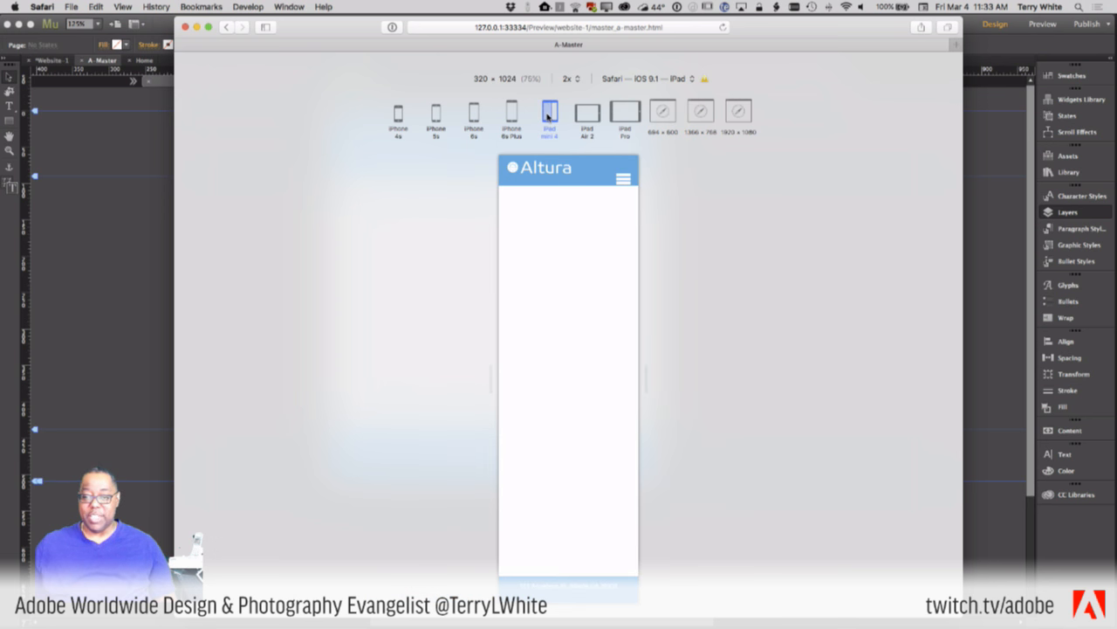
pyautogui.click(547, 117)
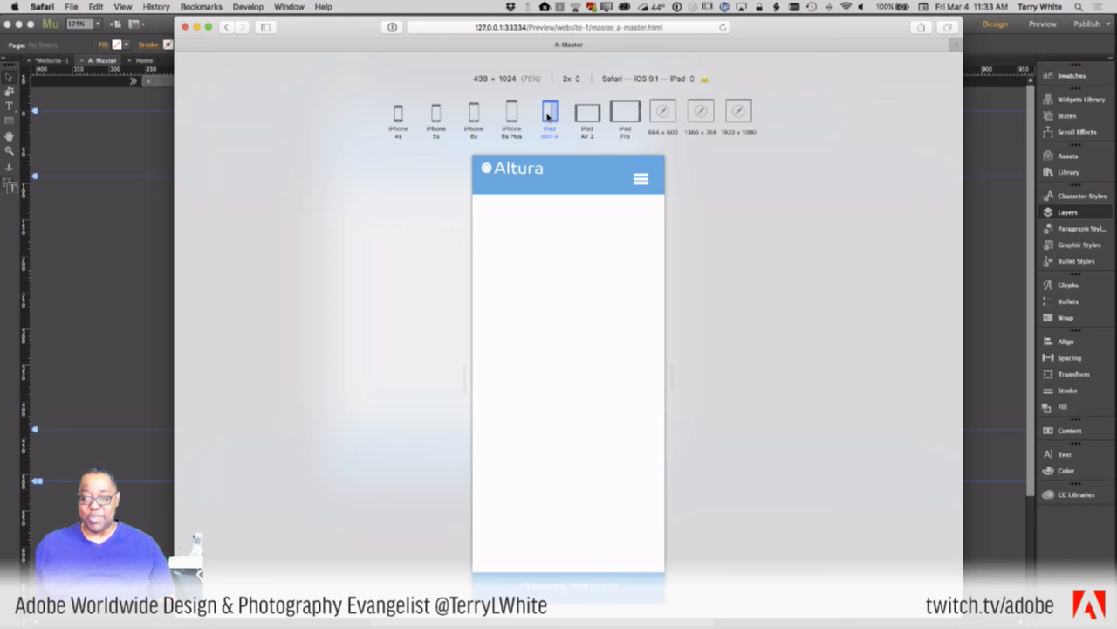
pyautogui.click(548, 116)
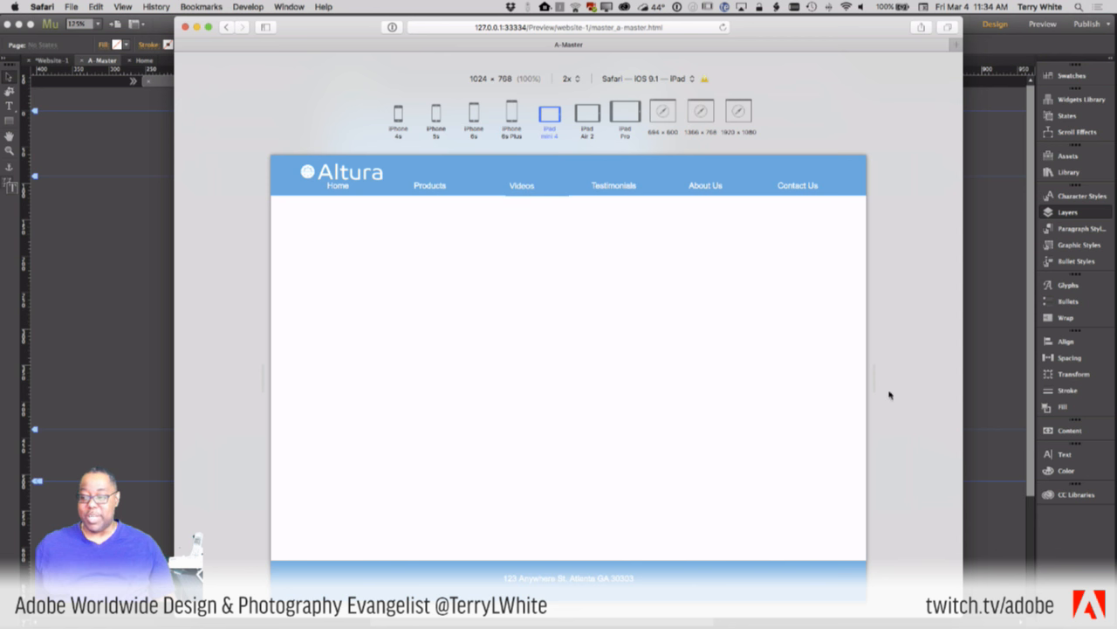
pyautogui.moveTo(874, 384); pyautogui.dragTo(680, 387)
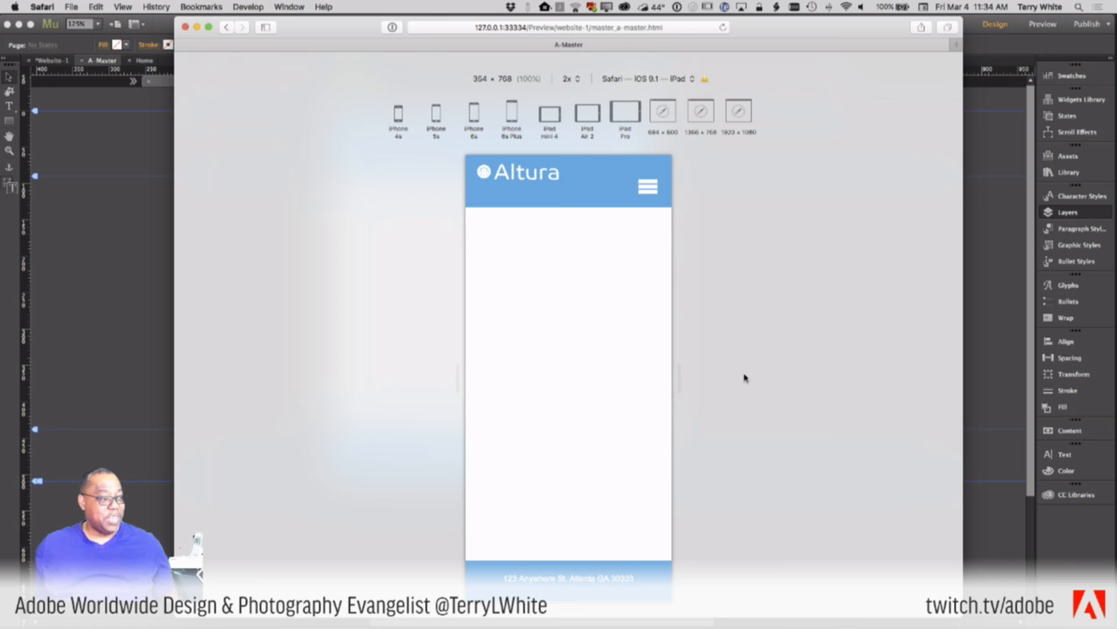
pyautogui.press('super+Tab')
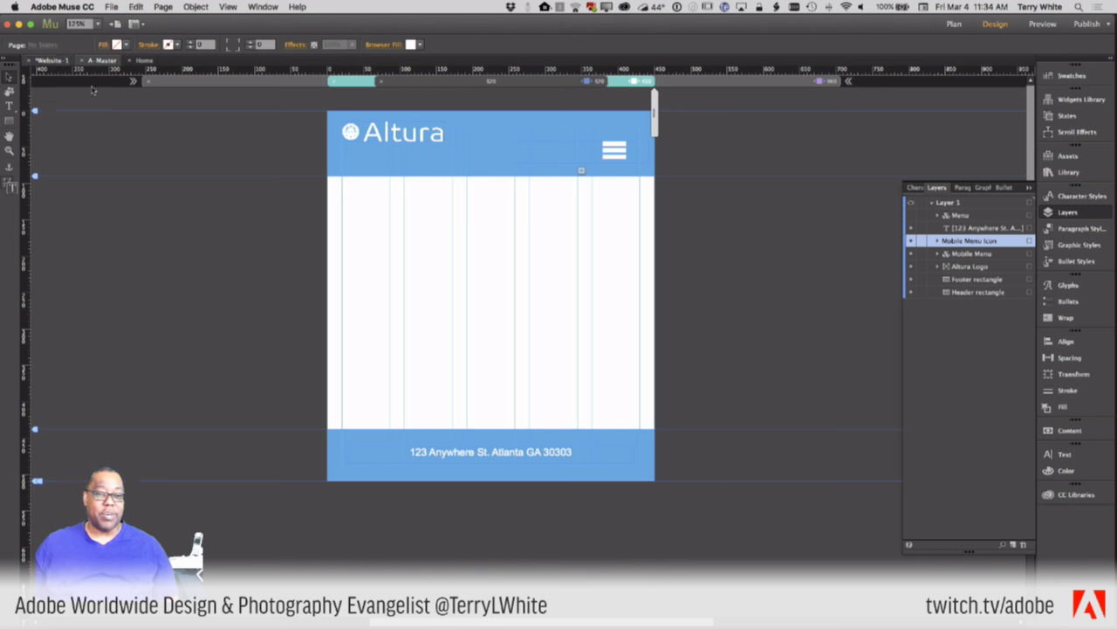
pyautogui.click(52, 60)
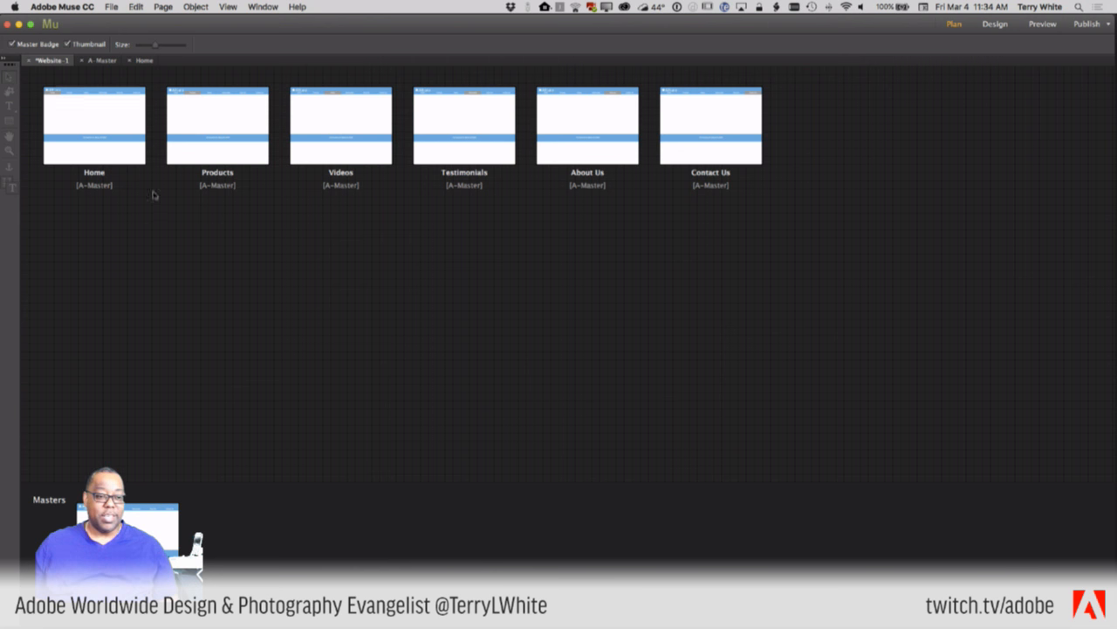
# - Open the Home page in Design view from its thumbnail in the site plan
pyautogui.doubleClick(104, 128)
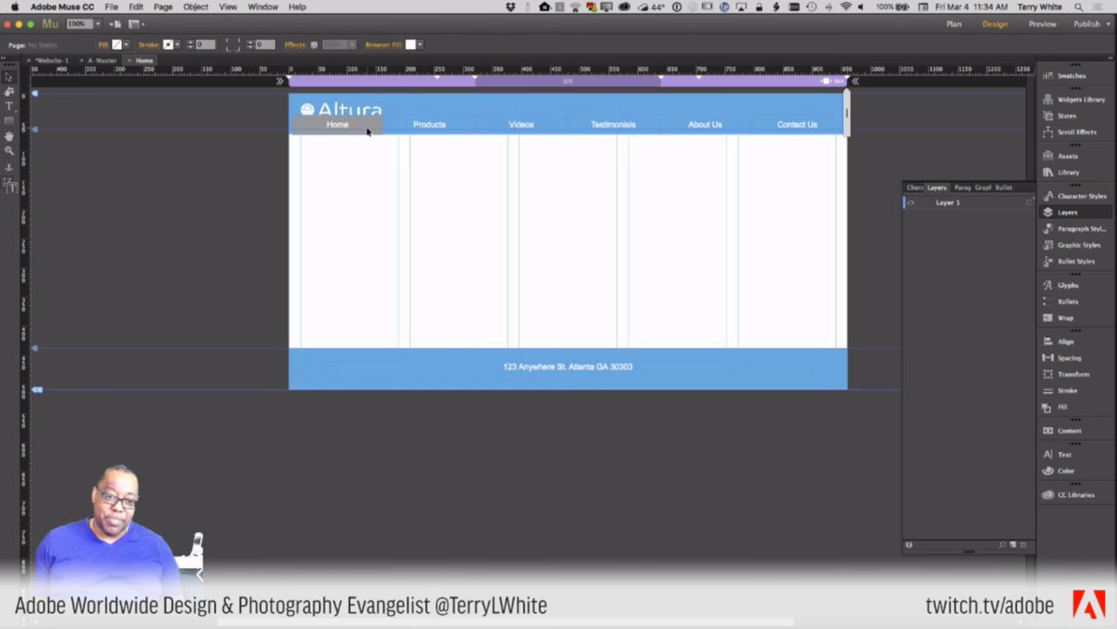
pyautogui.click(98, 61)
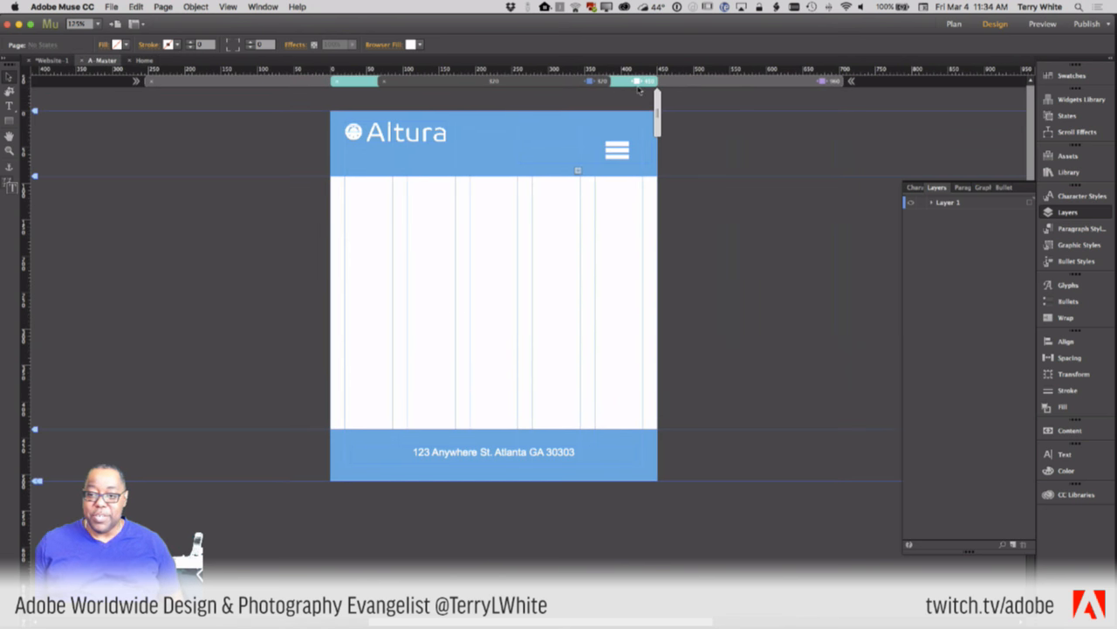
pyautogui.click(691, 83)
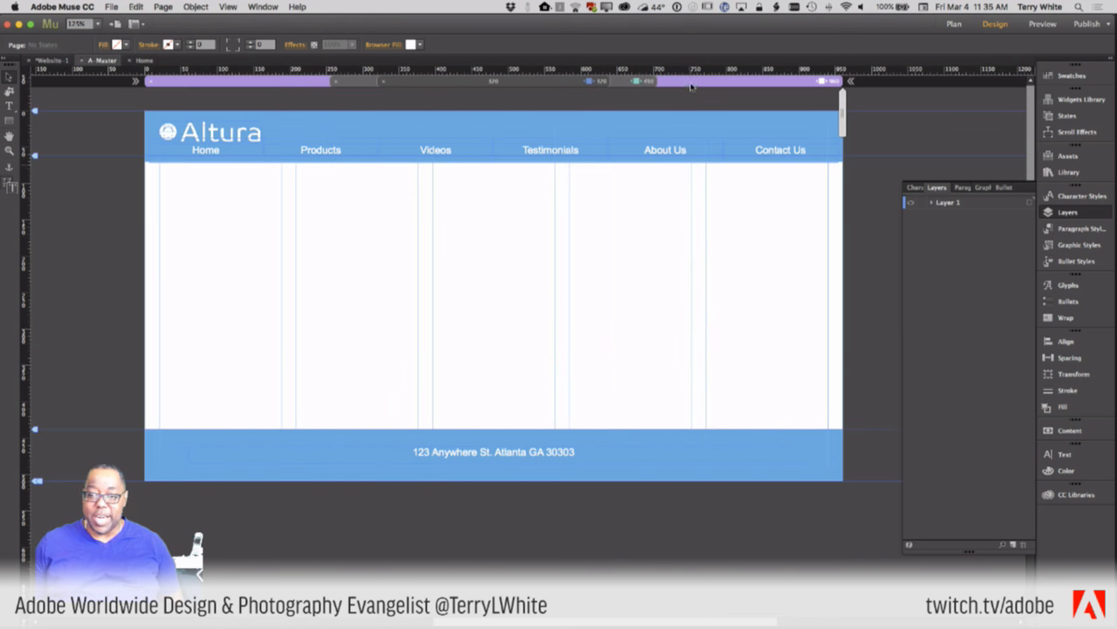
pyautogui.click(219, 154)
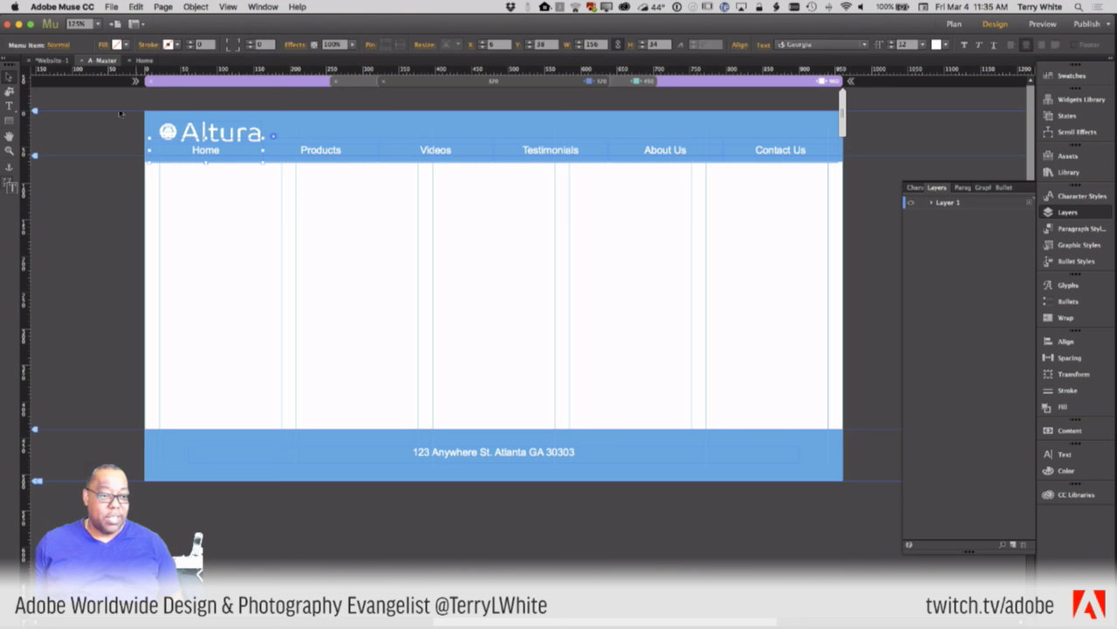
pyautogui.click(61, 50)
pyautogui.click(71, 135)
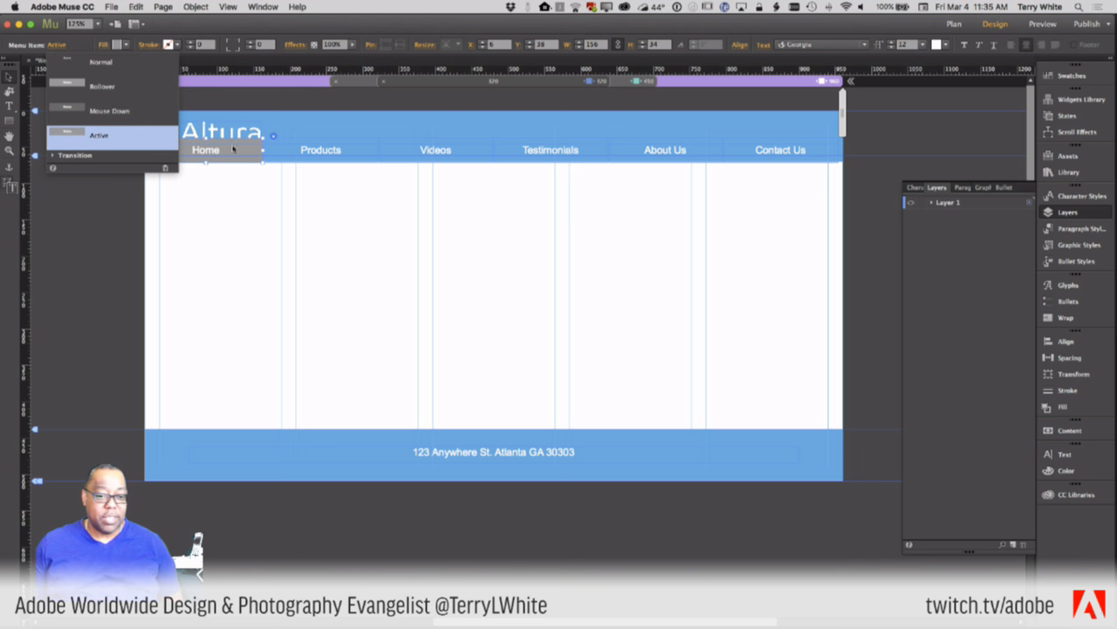
pyautogui.click(326, 131)
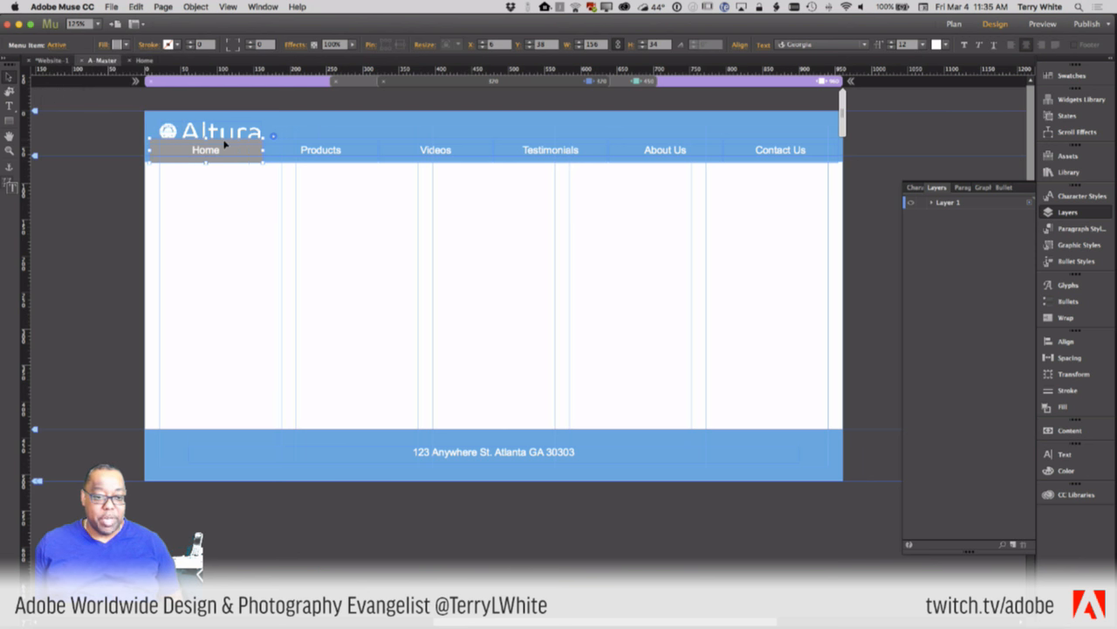
pyautogui.moveTo(205, 138); pyautogui.dragTo(205, 146)
pyautogui.click(869, 194)
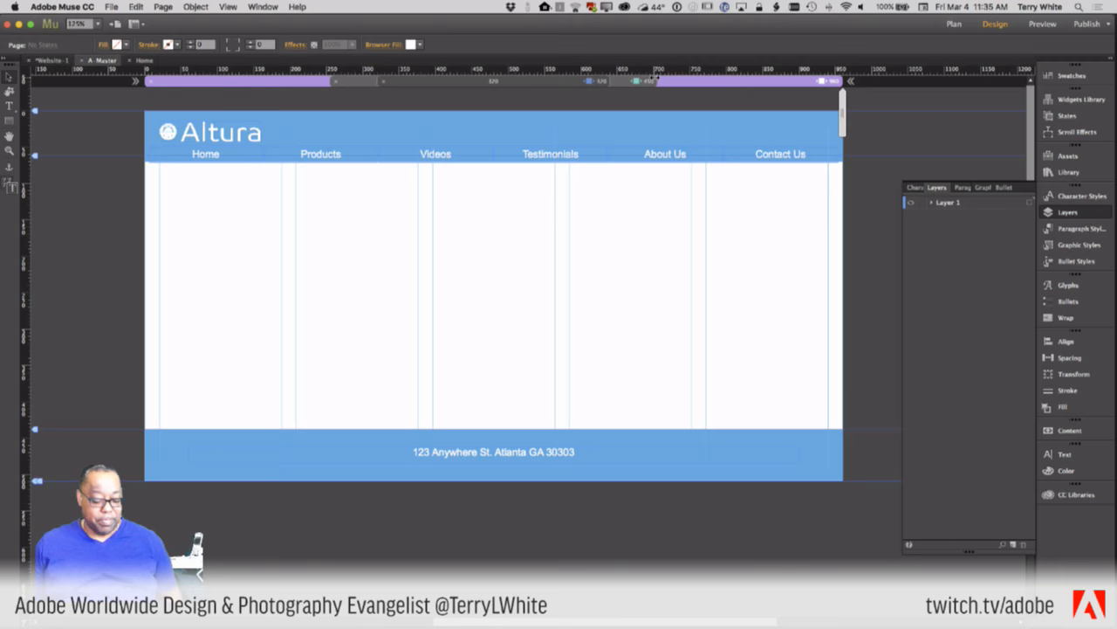
pyautogui.press('super+Tab')
pyautogui.press('super+Tab')
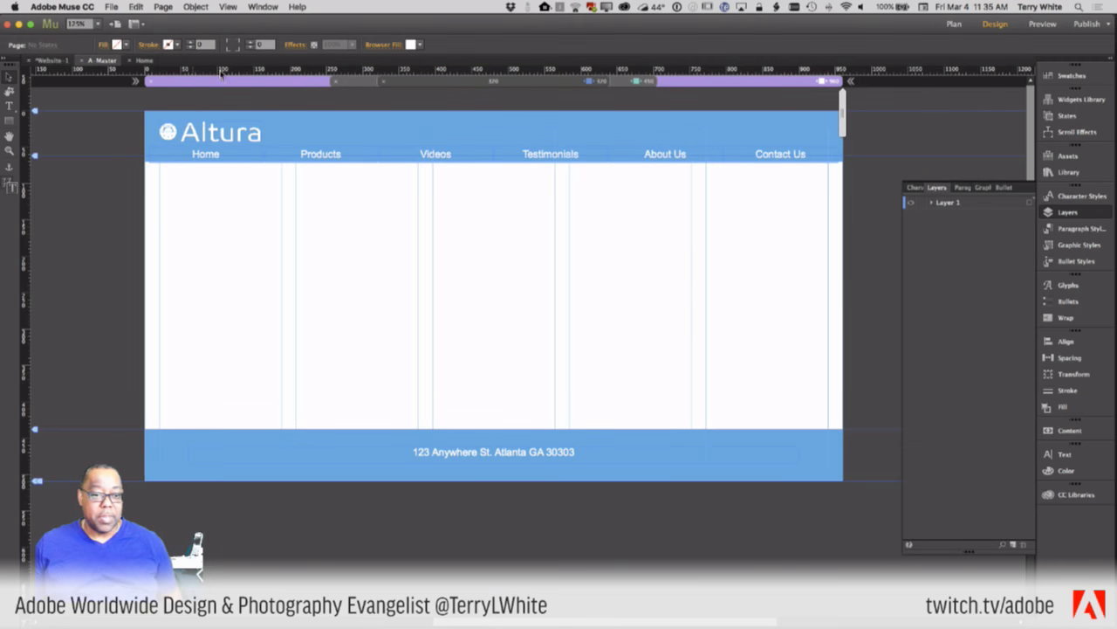
pyautogui.click(145, 61)
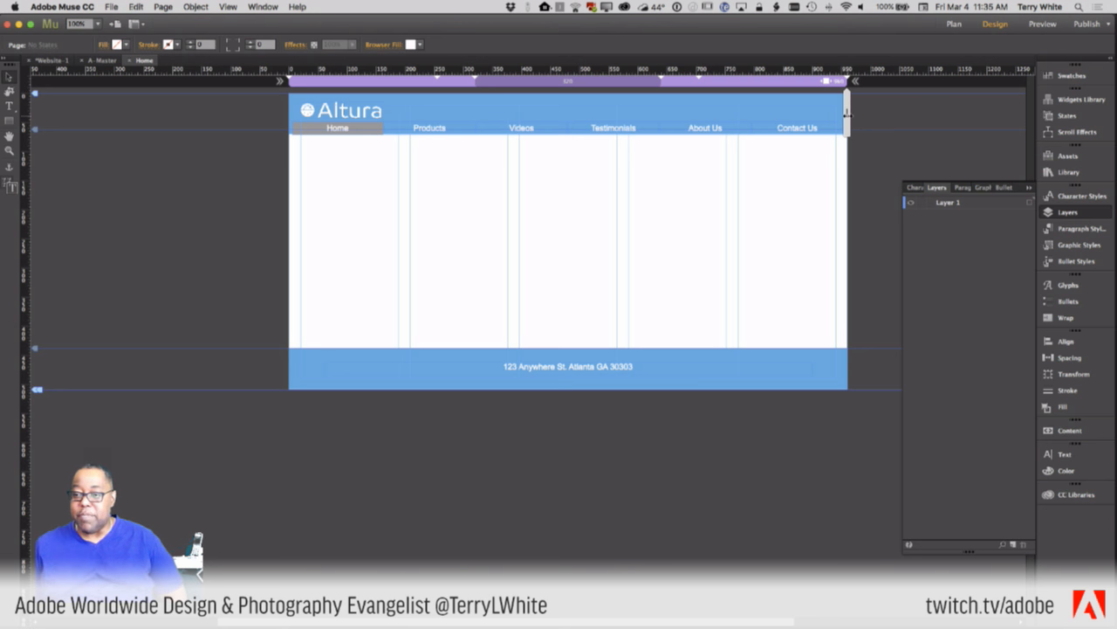
pyautogui.moveTo(819, 120); pyautogui.dragTo(848, 137)
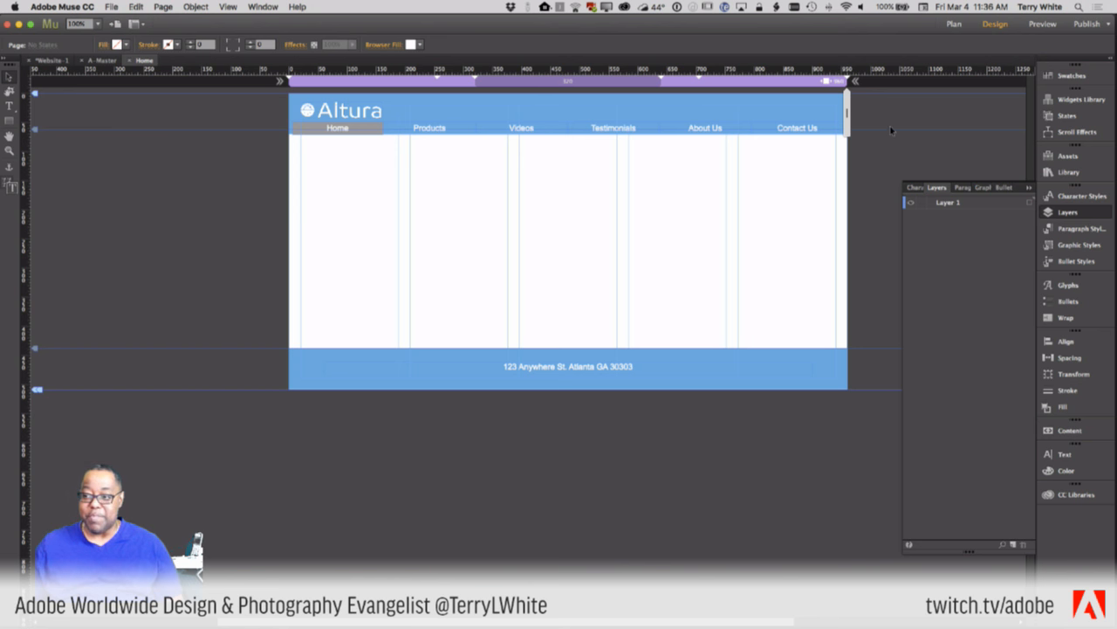
# - Scrub the page width until the menu collapses and returns, then edit the 320 px breakpoint layout
pyautogui.moveTo(702, 127); pyautogui.dragTo(663, 132)
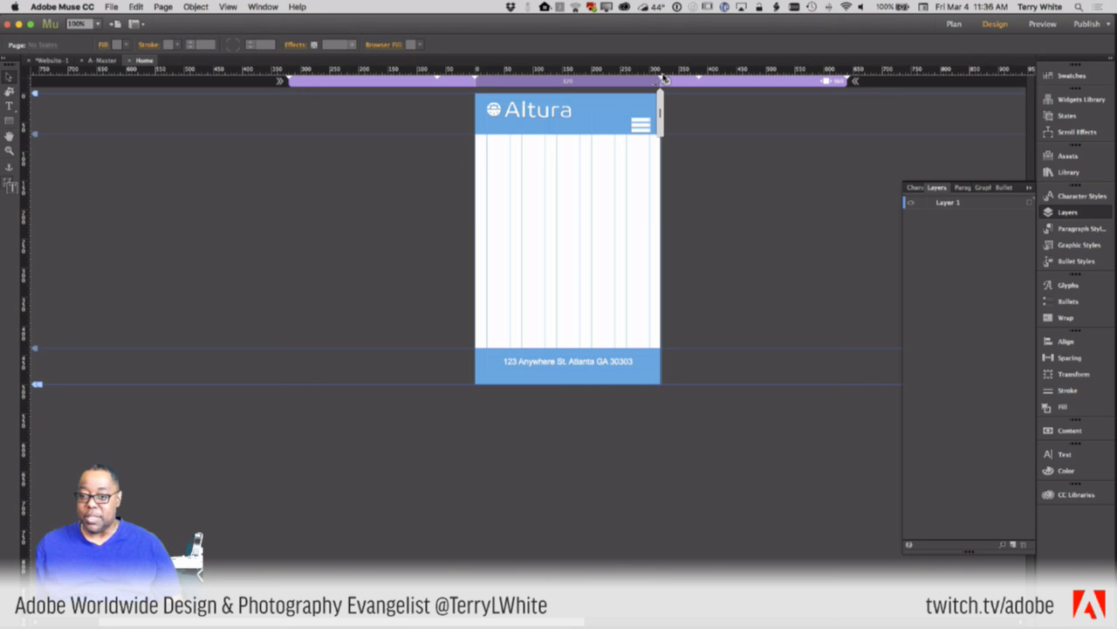
pyautogui.moveTo(663, 117); pyautogui.dragTo(712, 122)
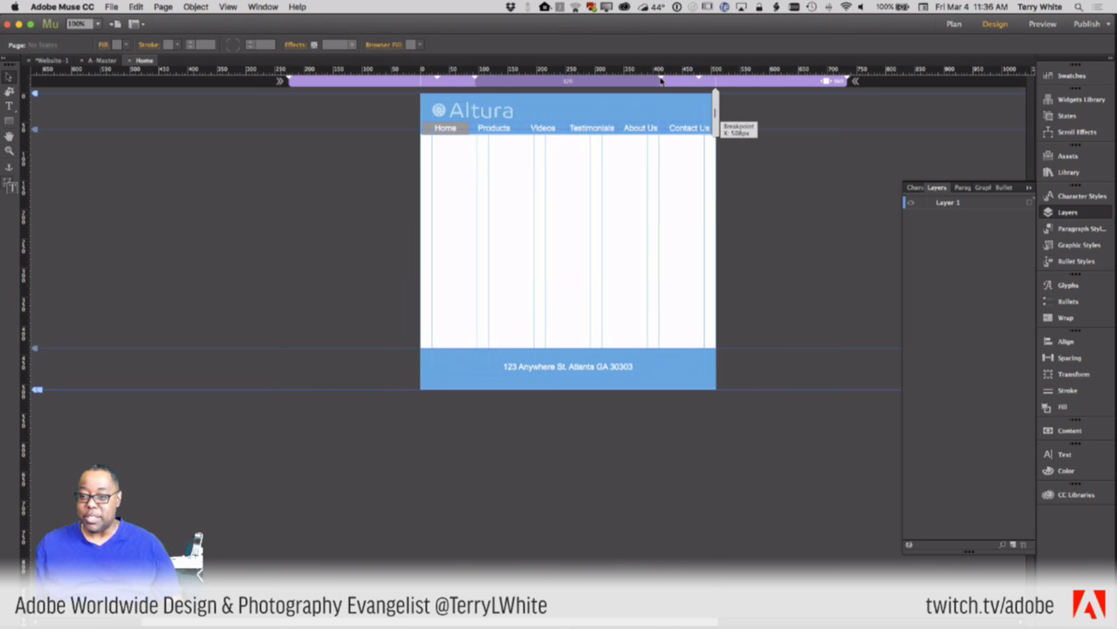
pyautogui.click(661, 80)
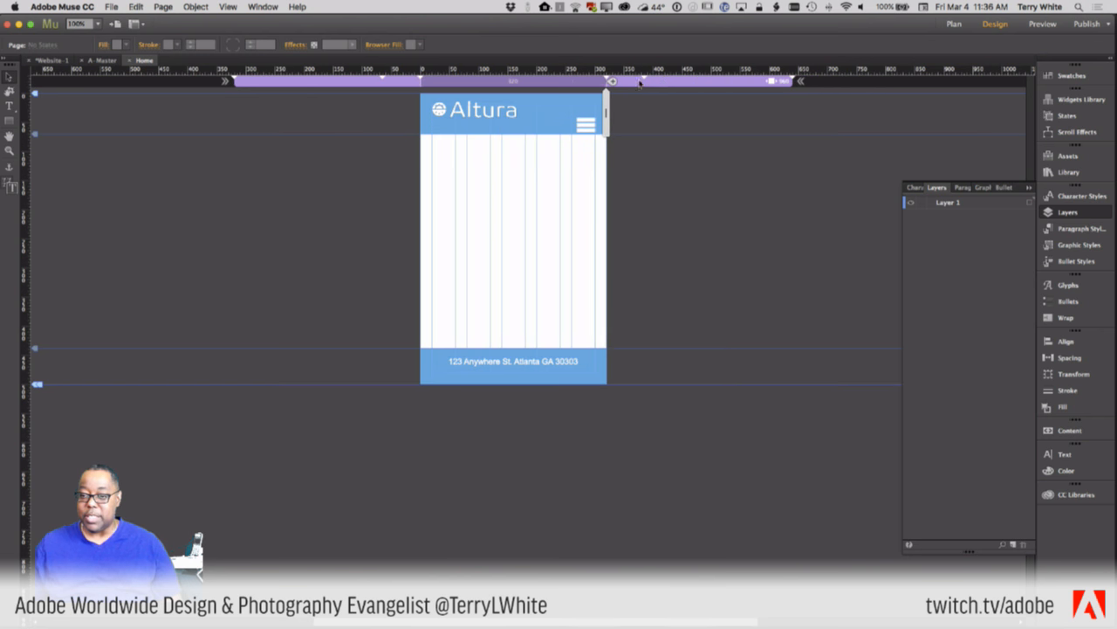
pyautogui.click(613, 83)
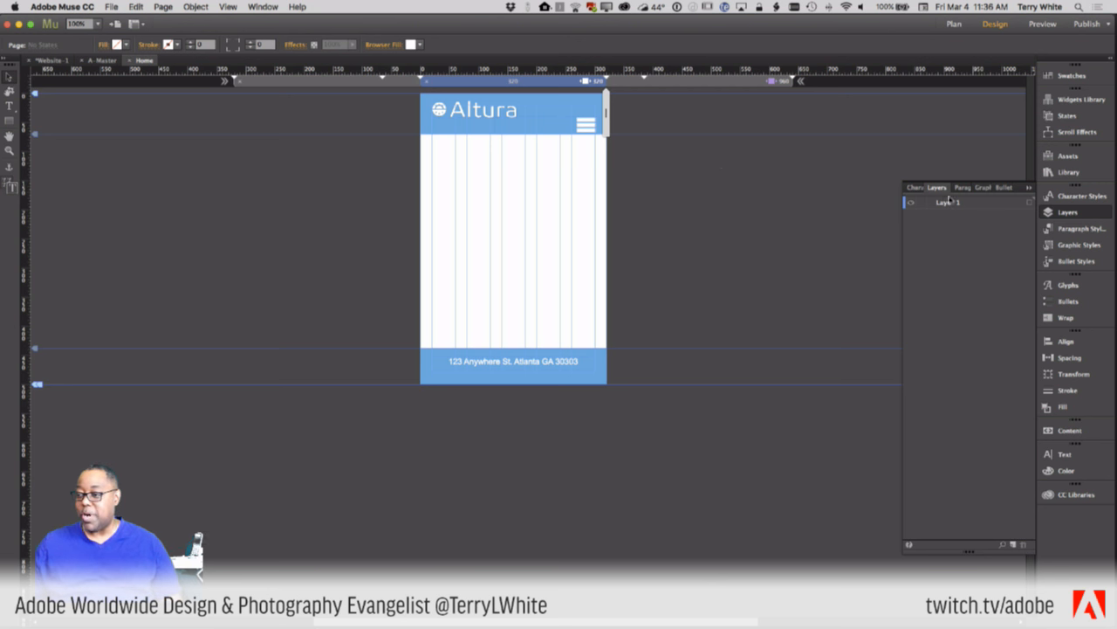
pyautogui.click(1050, 494)
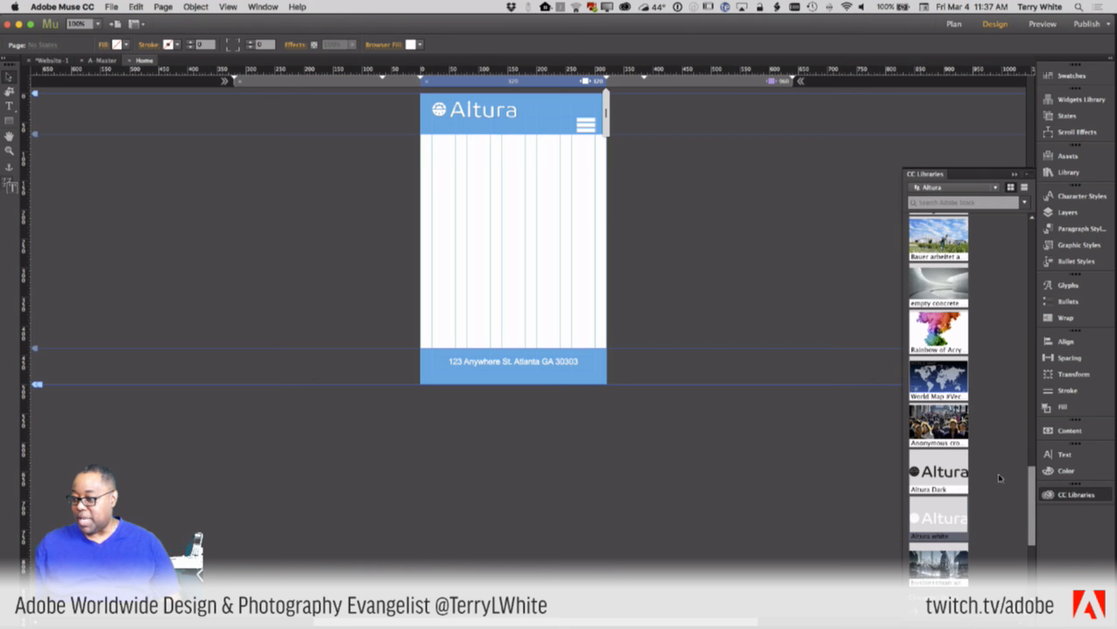
# - Scroll the Altura CC library up to its Graphics section with the rainbow ink banner
pyautogui.scroll(5, 1004, 476)
pyautogui.scroll(5, 1004, 476)
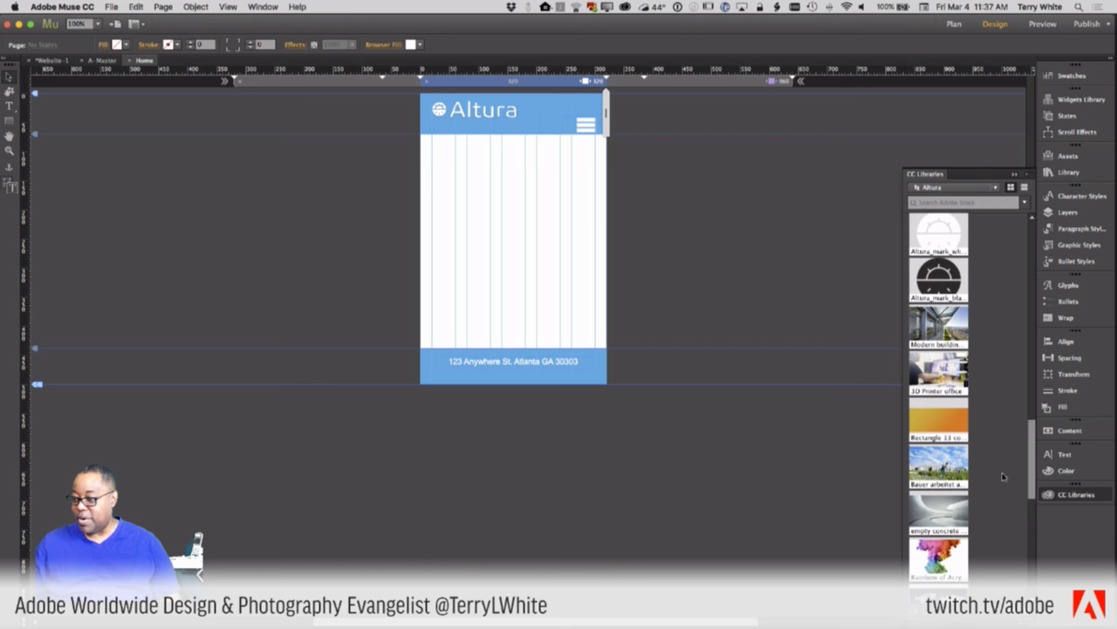
pyautogui.scroll(4, 1004, 476)
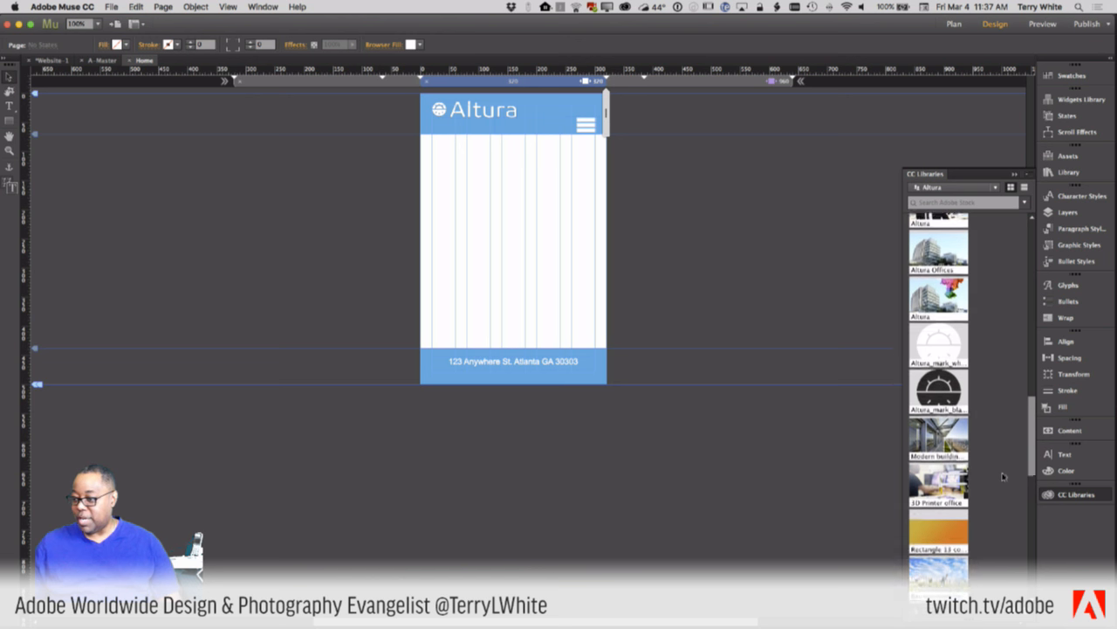
pyautogui.scroll(8, 1004, 476)
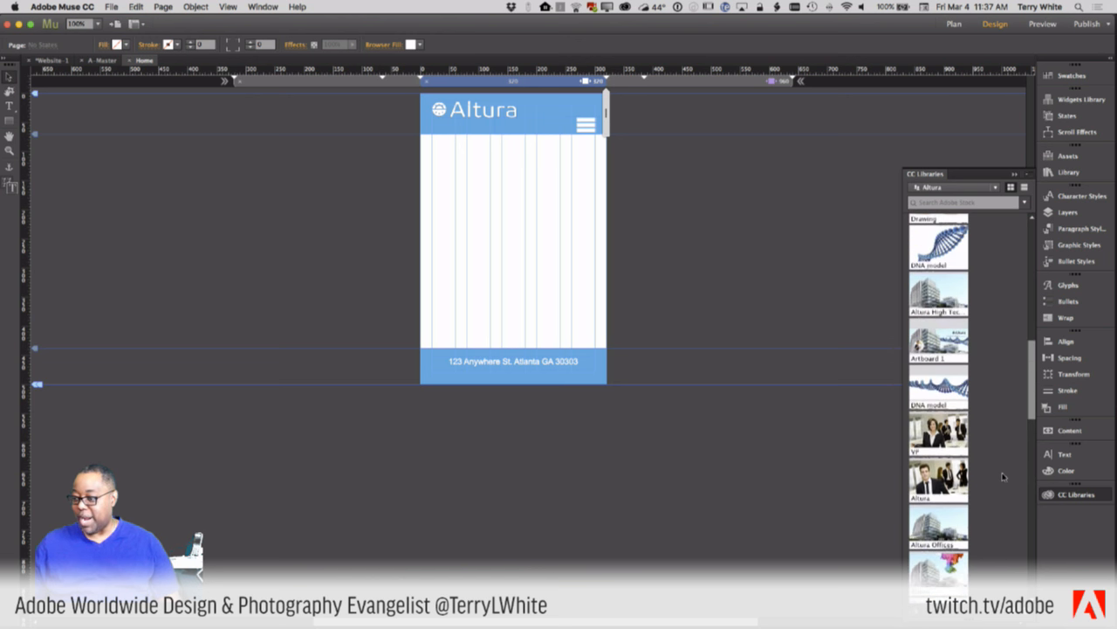
pyautogui.scroll(3, 1004, 475)
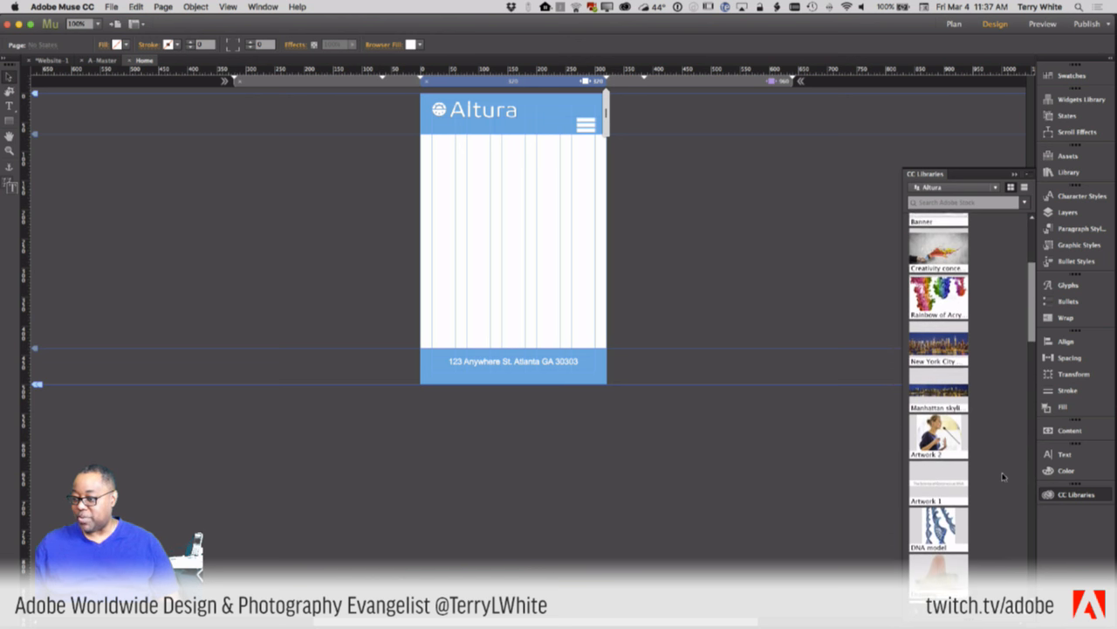
pyautogui.scroll(6, 981, 429)
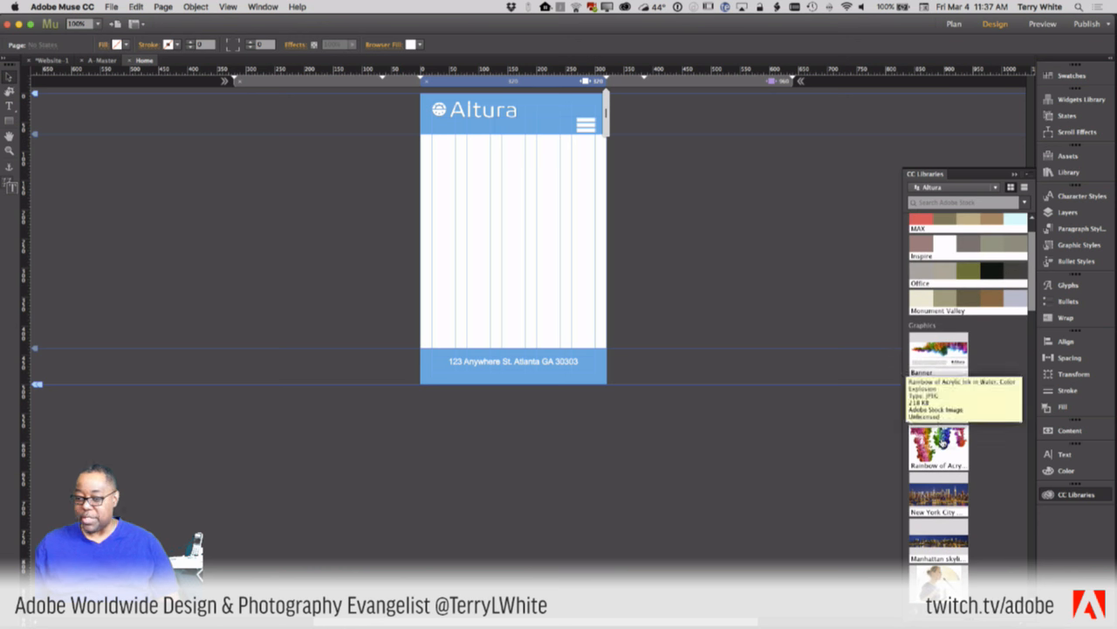
# - Place the rainbow ink banner from the Altura library under the header, sized to the page width
pyautogui.moveTo(933, 448); pyautogui.dragTo(451, 218)
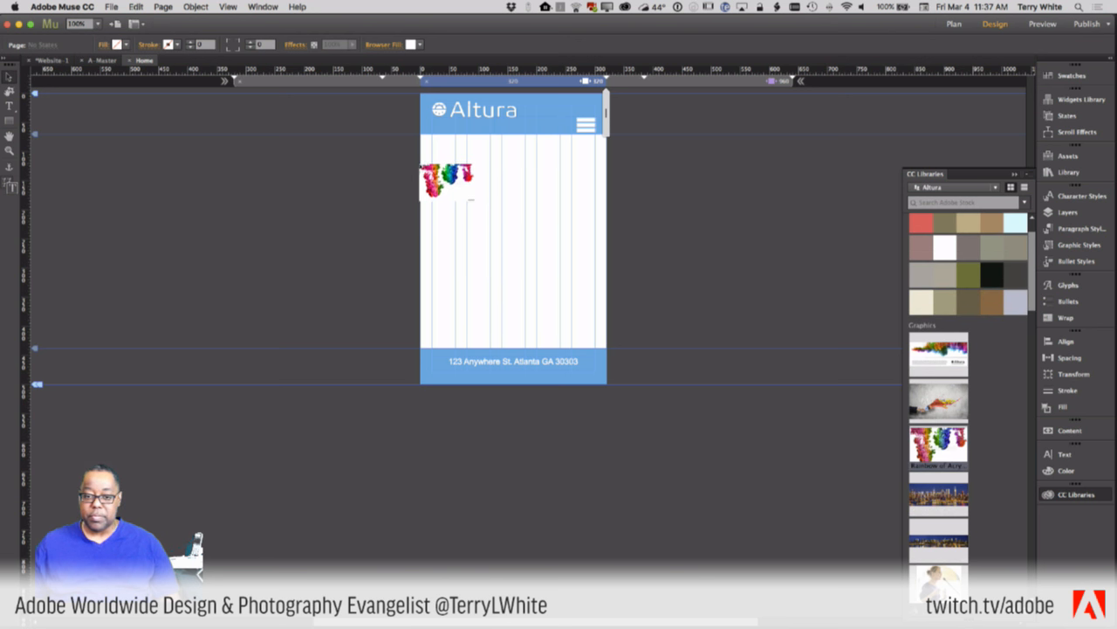
pyautogui.moveTo(421, 162); pyautogui.dragTo(562, 286)
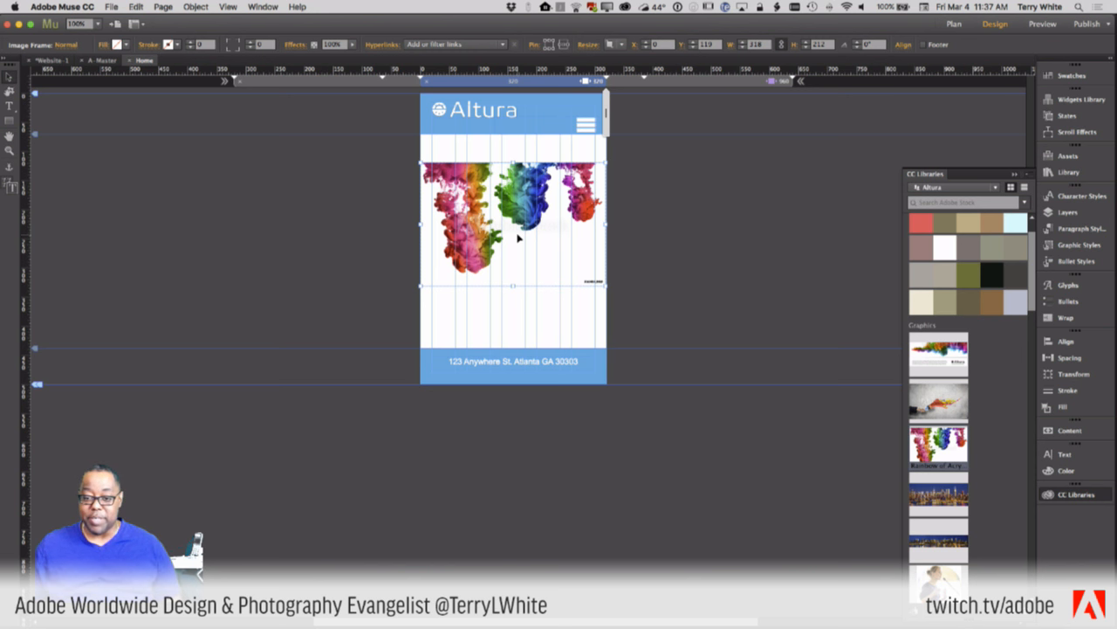
pyautogui.moveTo(522, 236); pyautogui.dragTo(524, 207)
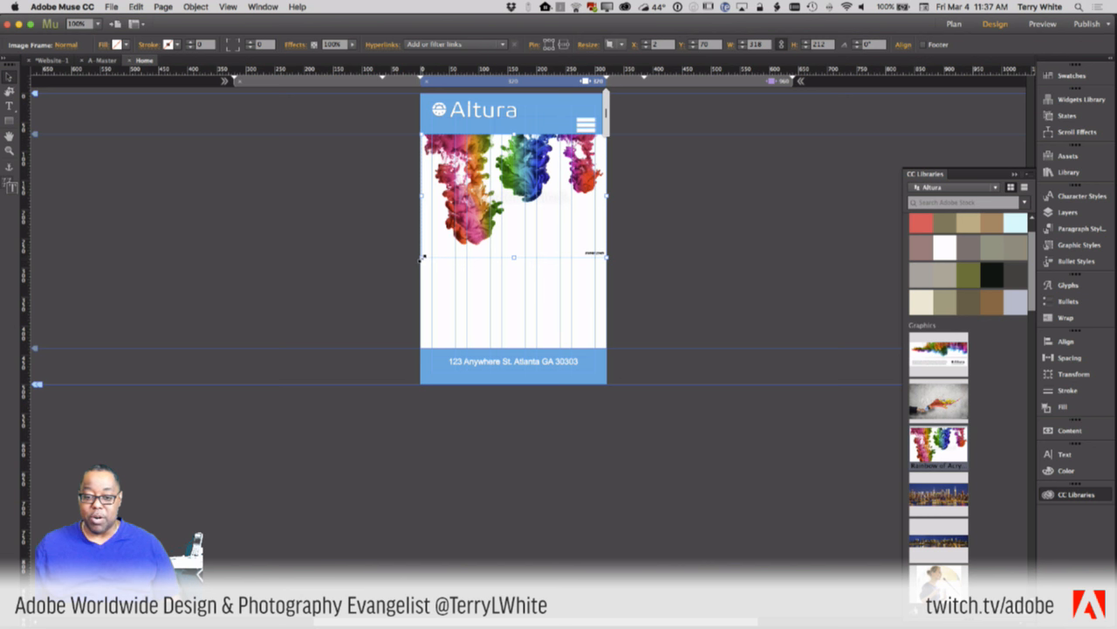
pyautogui.moveTo(421, 260); pyautogui.dragTo(423, 257)
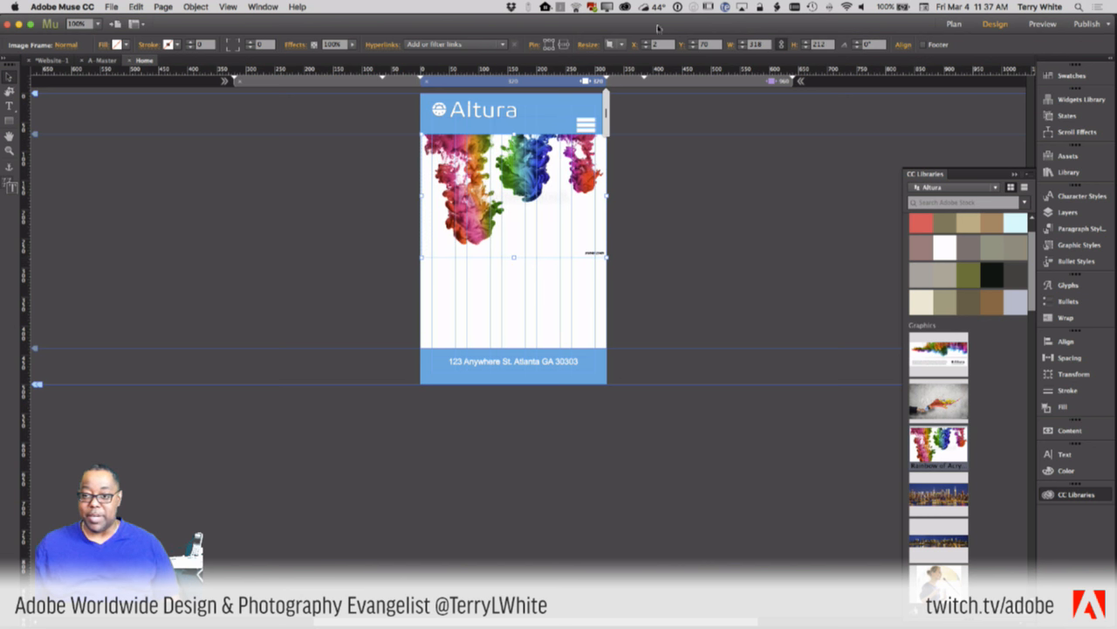
pyautogui.click(617, 44)
pyautogui.click(687, 188)
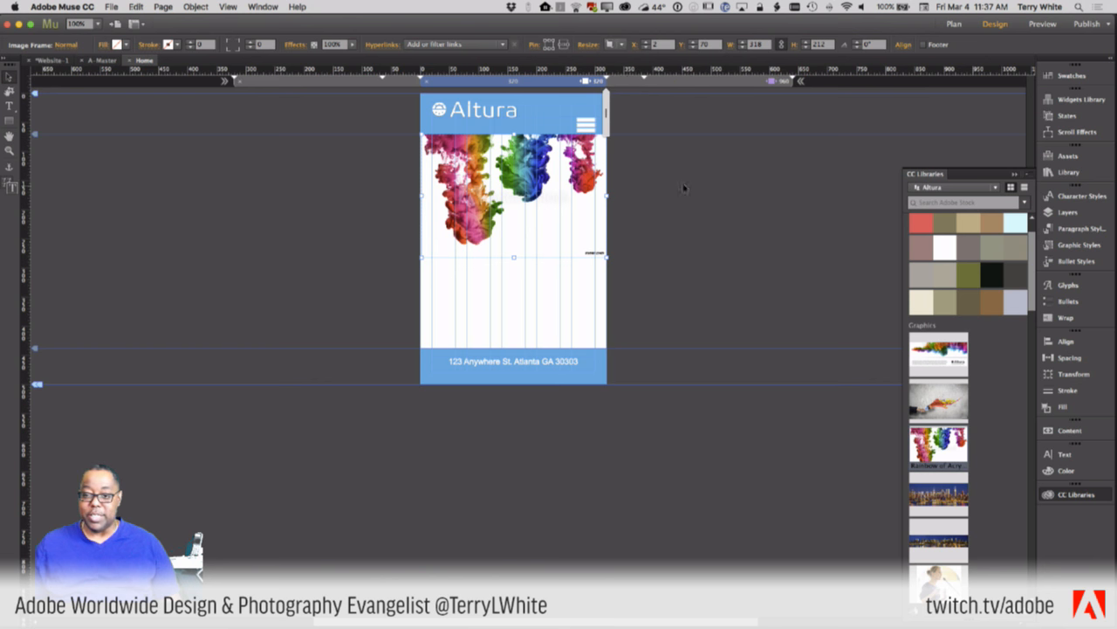
# - Pin the banner to the page centre and widen the breakpoint to test how it resizes
pyautogui.moveTo(608, 112); pyautogui.dragTo(670, 123)
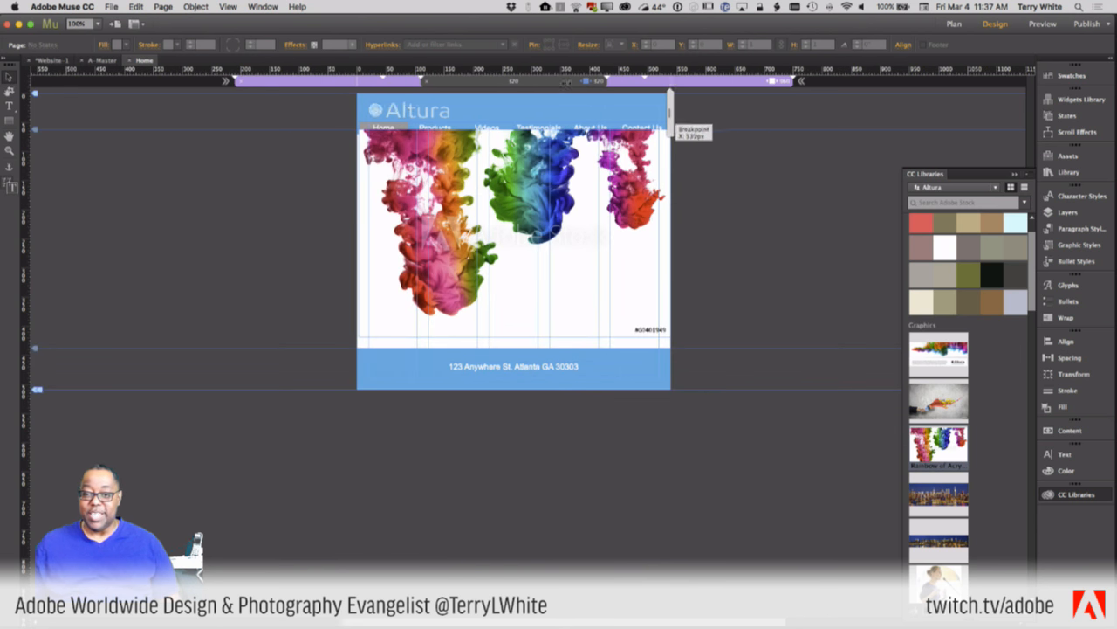
pyautogui.click(586, 81)
pyautogui.moveTo(507, 163); pyautogui.dragTo(506, 168)
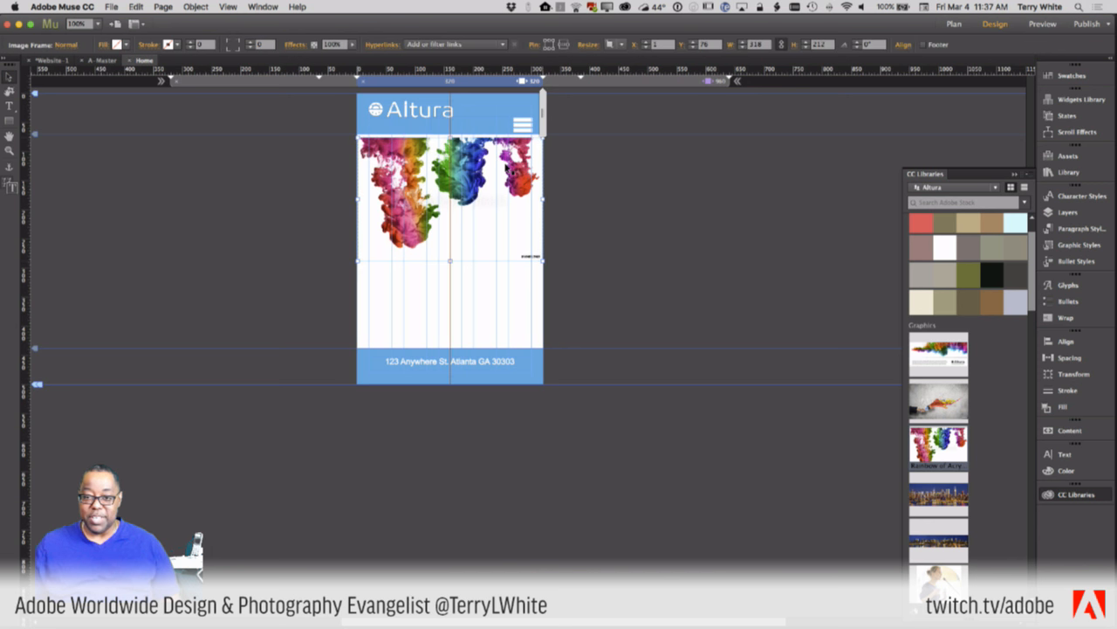
pyautogui.moveTo(506, 168); pyautogui.dragTo(508, 167)
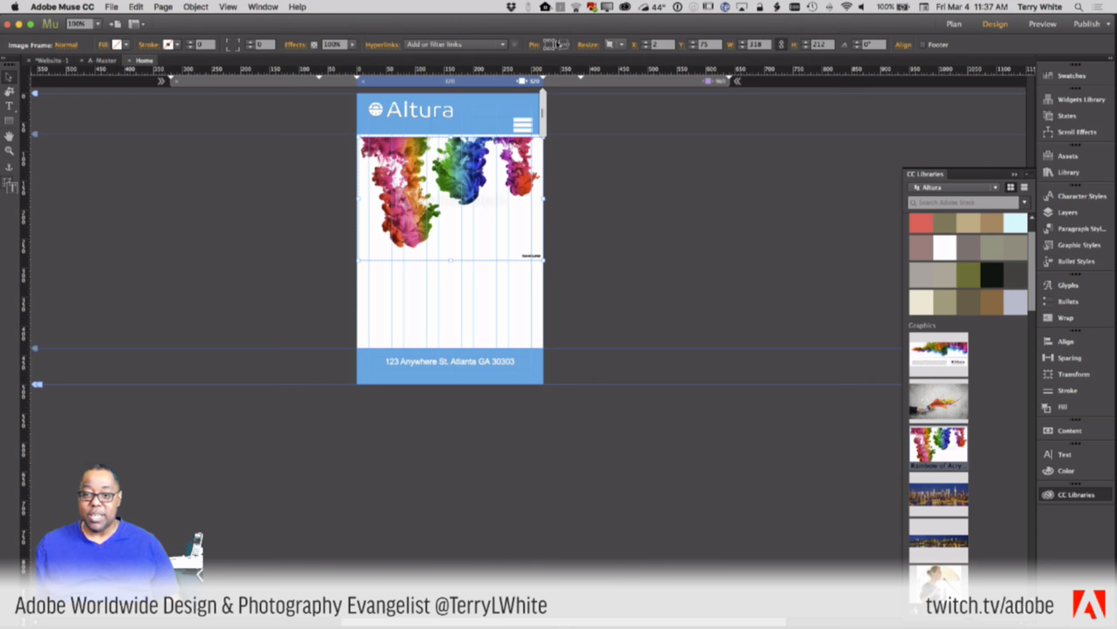
pyautogui.click(564, 44)
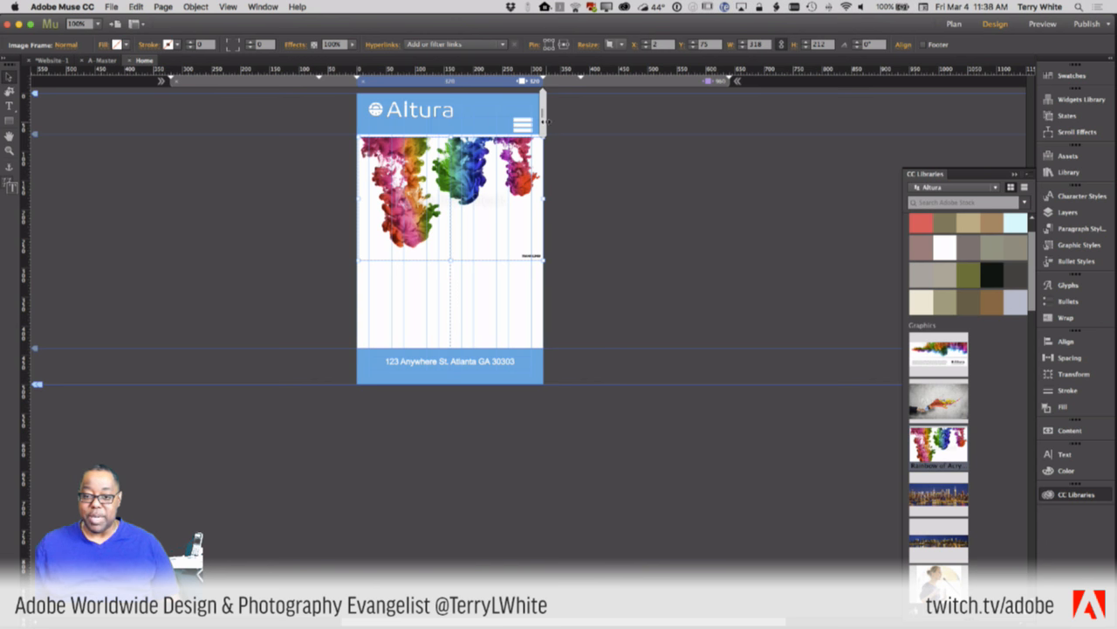
pyautogui.moveTo(553, 123); pyautogui.dragTo(604, 124)
pyautogui.moveTo(603, 121); pyautogui.dragTo(569, 125)
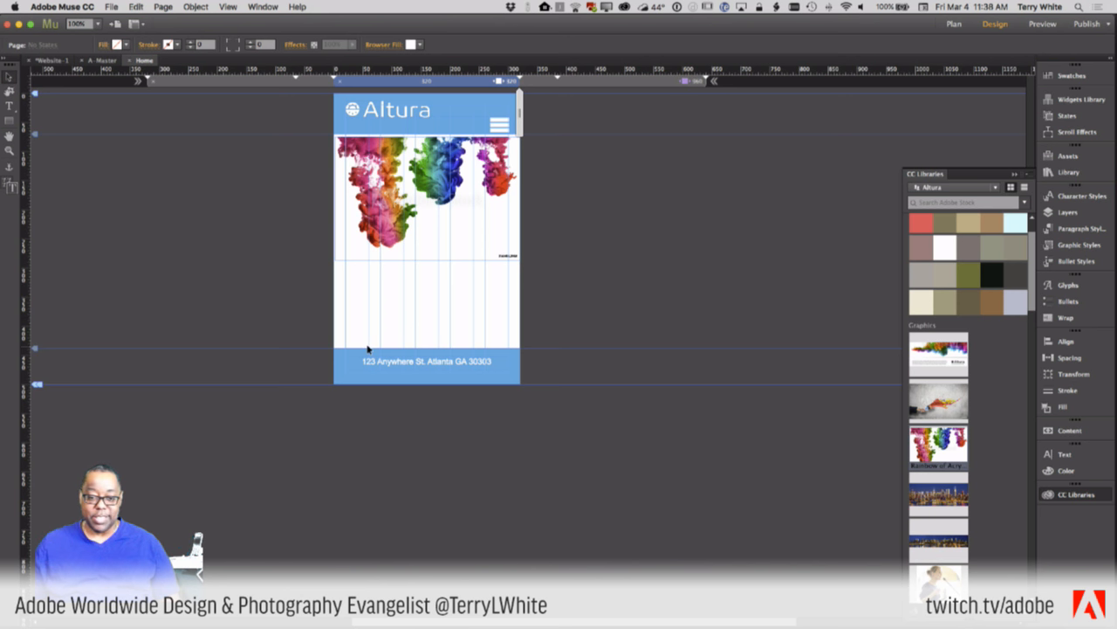
pyautogui.click(10, 106)
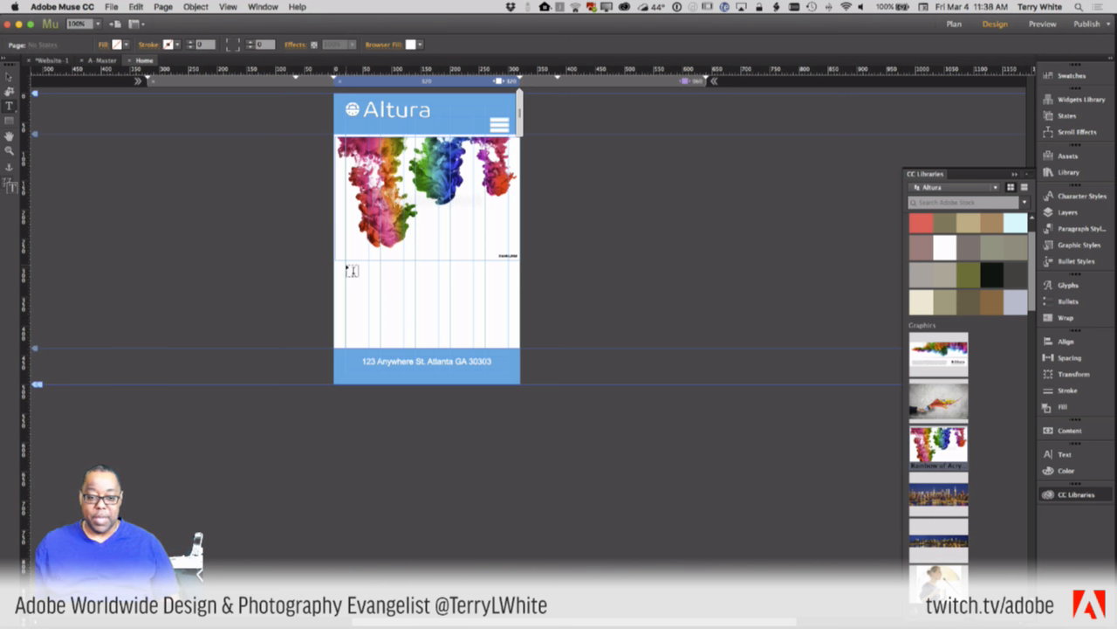
# - Draw a text frame below the rainbow banner
pyautogui.moveTo(347, 265); pyautogui.dragTo(509, 345)
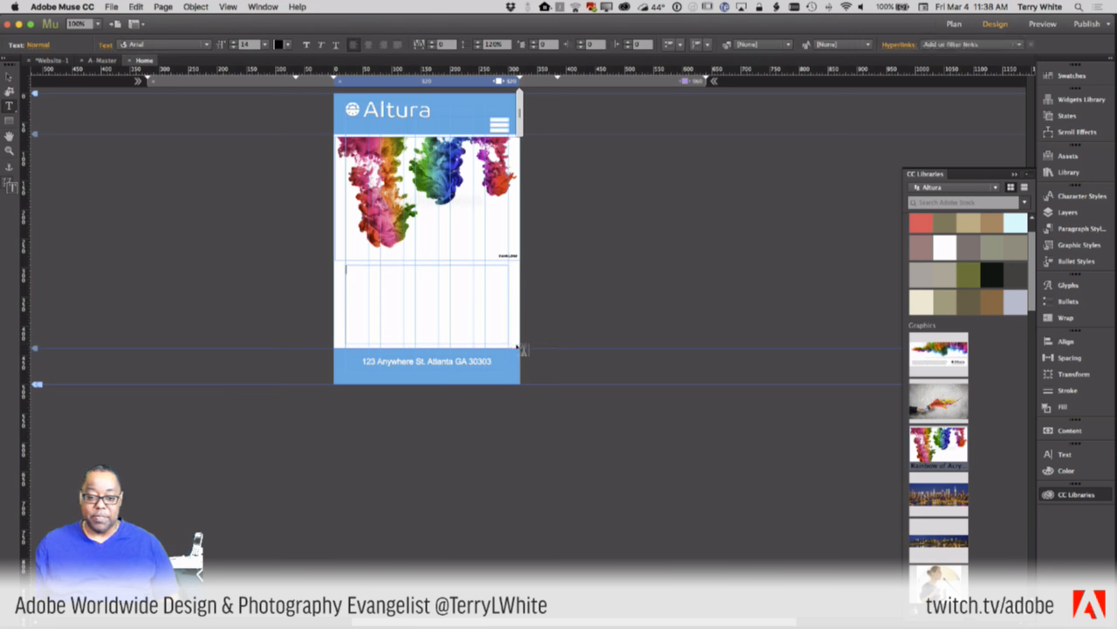
pyautogui.click(138, 7)
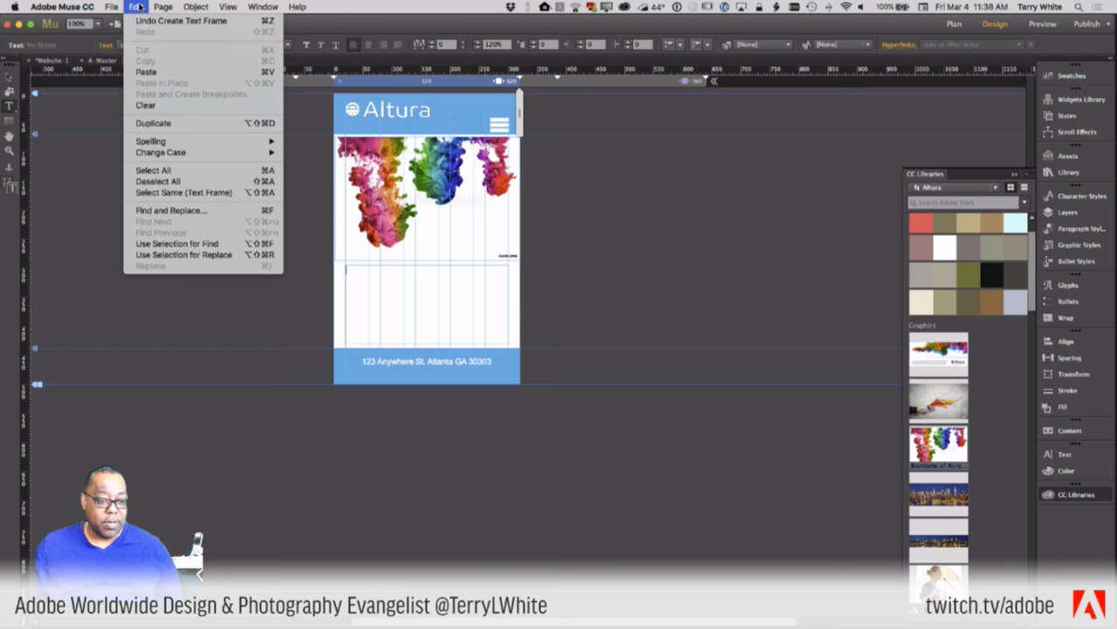
pyautogui.moveTo(189, 7)
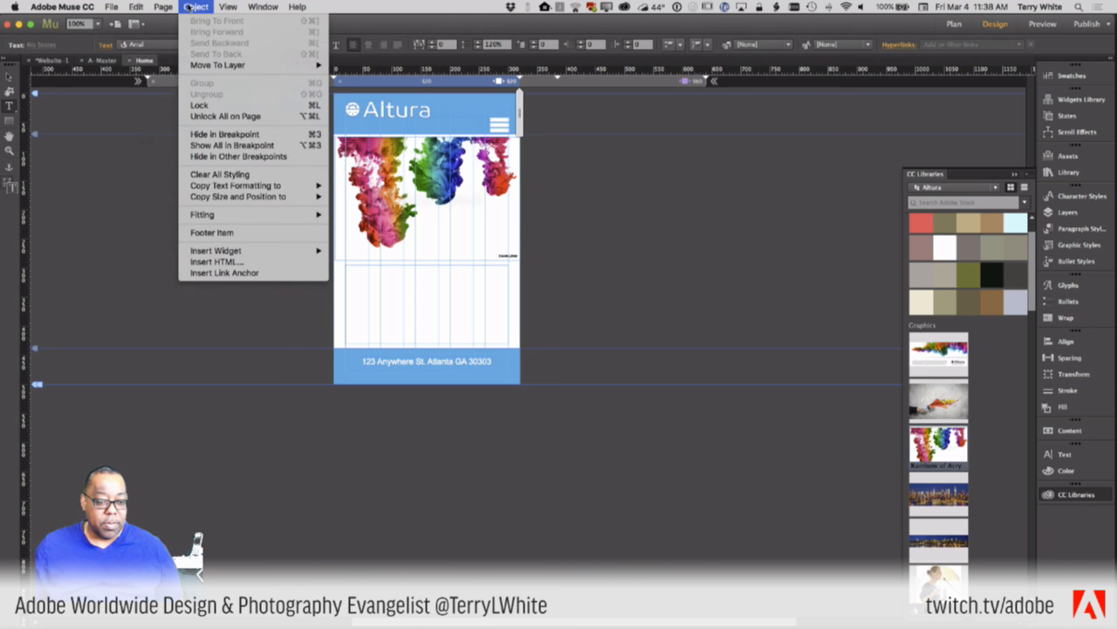
pyautogui.moveTo(227, 7)
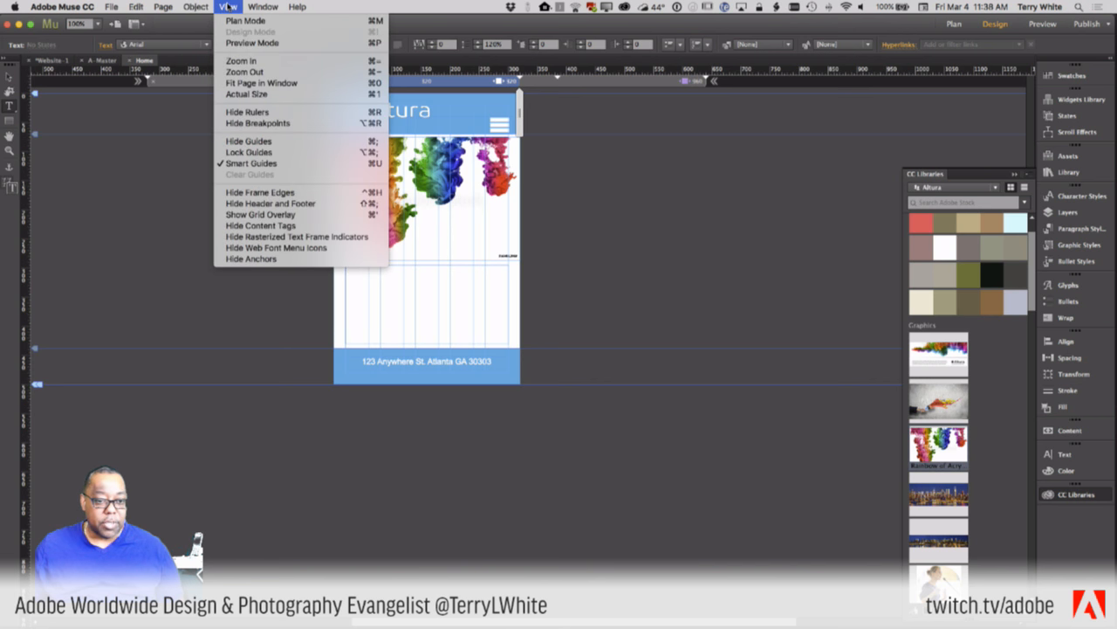
pyautogui.moveTo(135, 7)
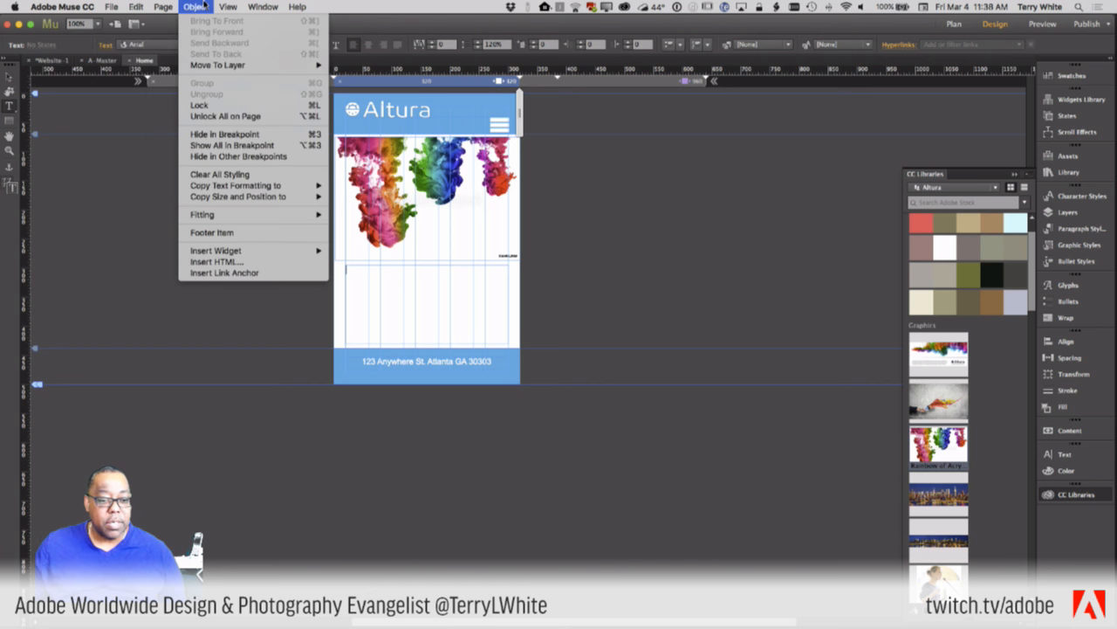
pyautogui.click(554, 432)
pyautogui.rightClick(395, 297)
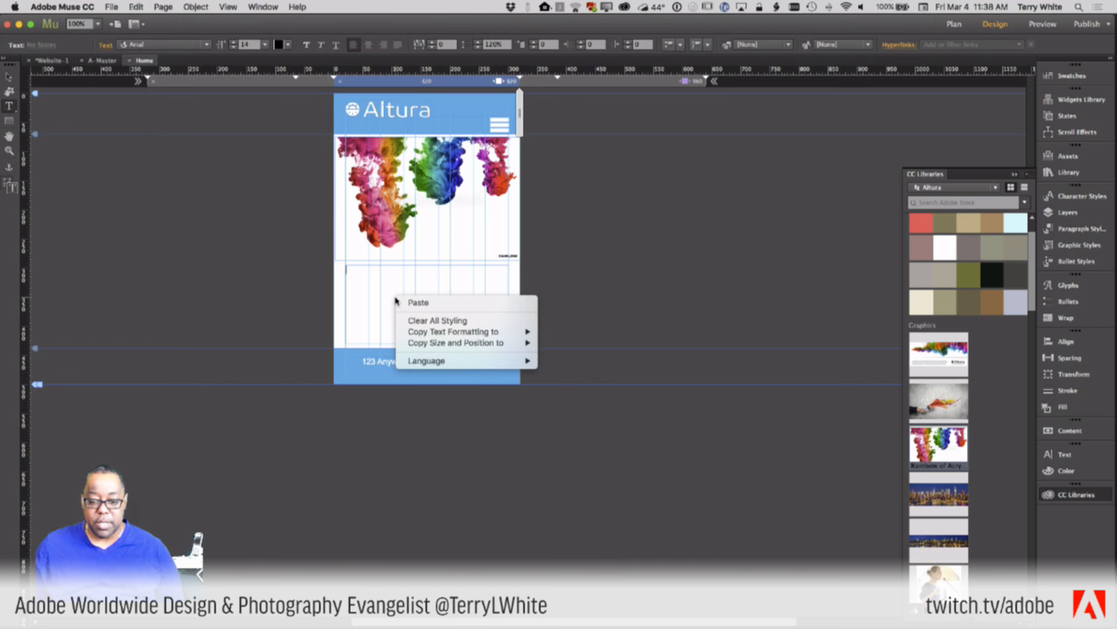
pyautogui.click(395, 300)
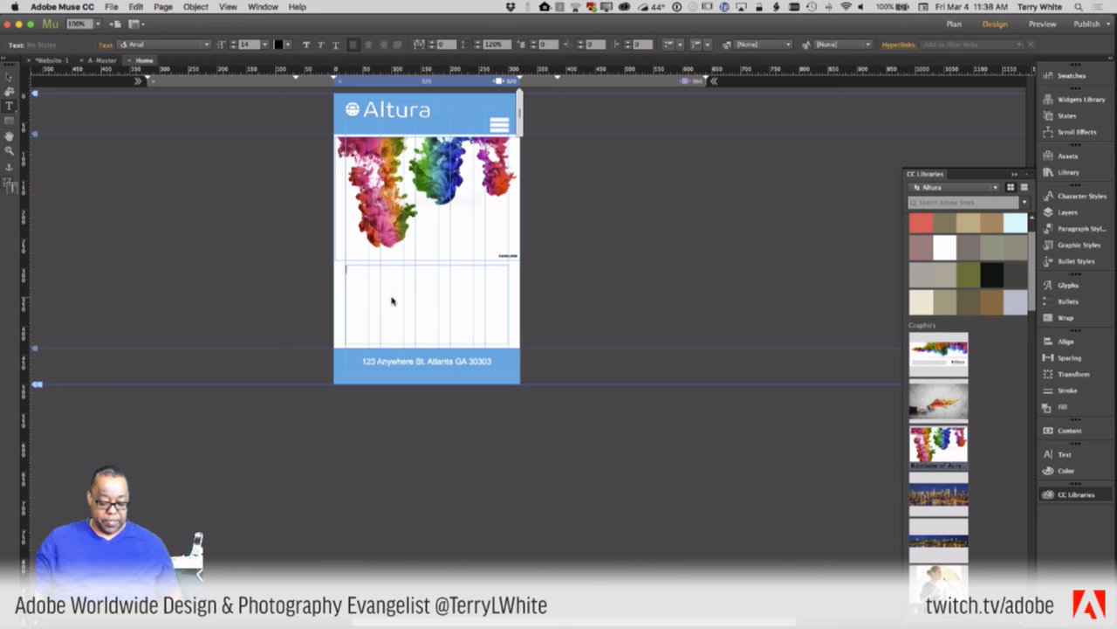
# - Type 'Welcome to Altura' and the sentence about innovating in the health care industry
pyautogui.write('Welcome to ')
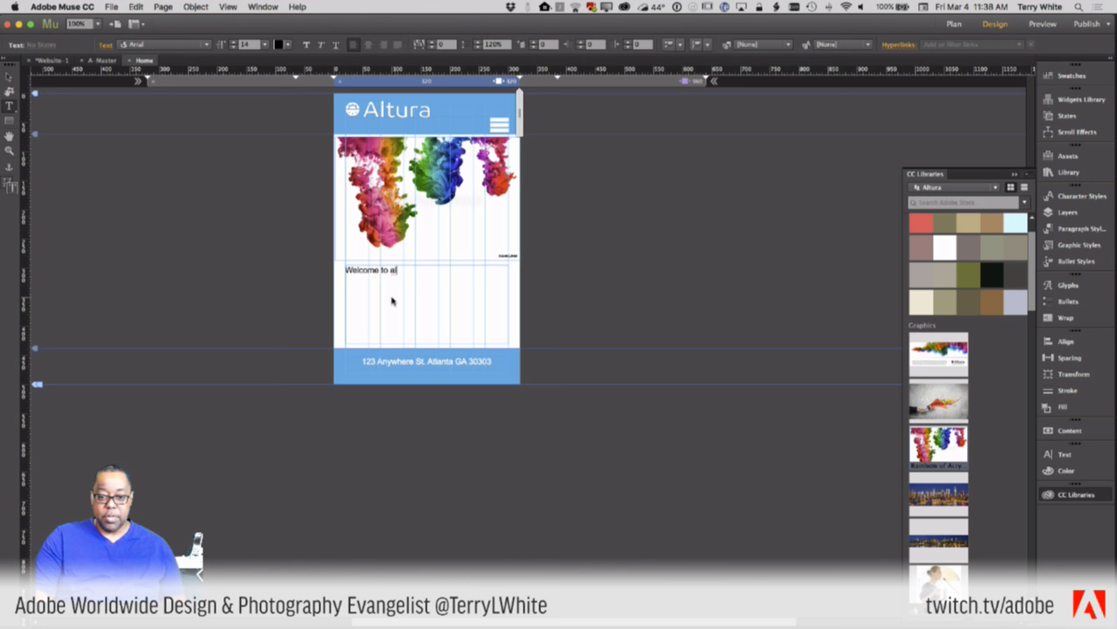
pyautogui.write('Altur')
pyautogui.write('We innovate wher')
pyautogui.write(' it comes to ')
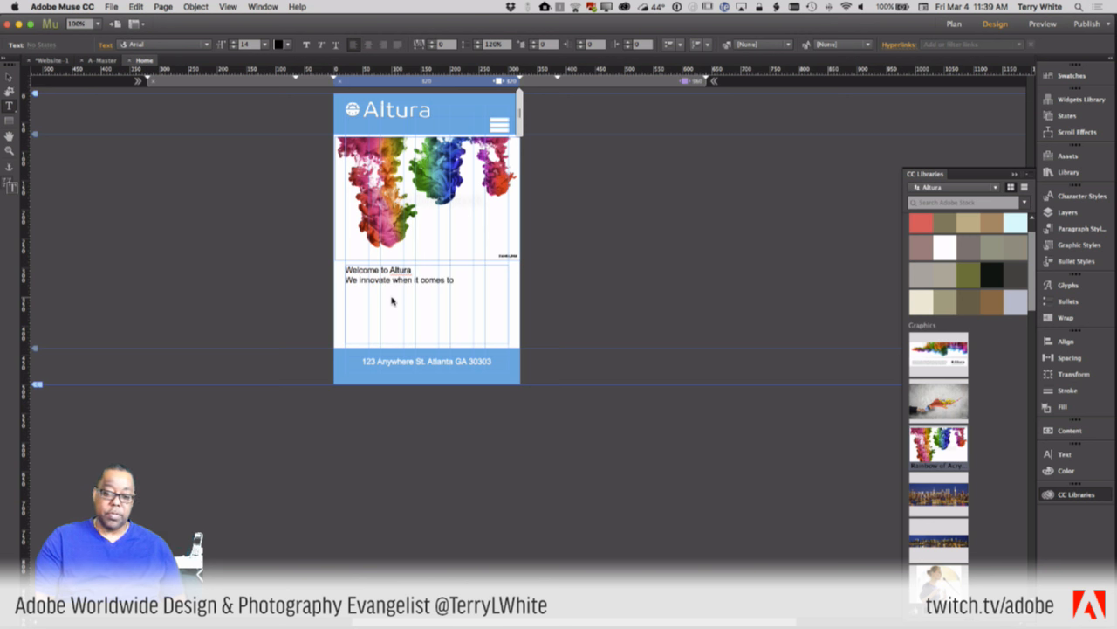
pyautogui.write('he')
pyautogui.write('the hel')
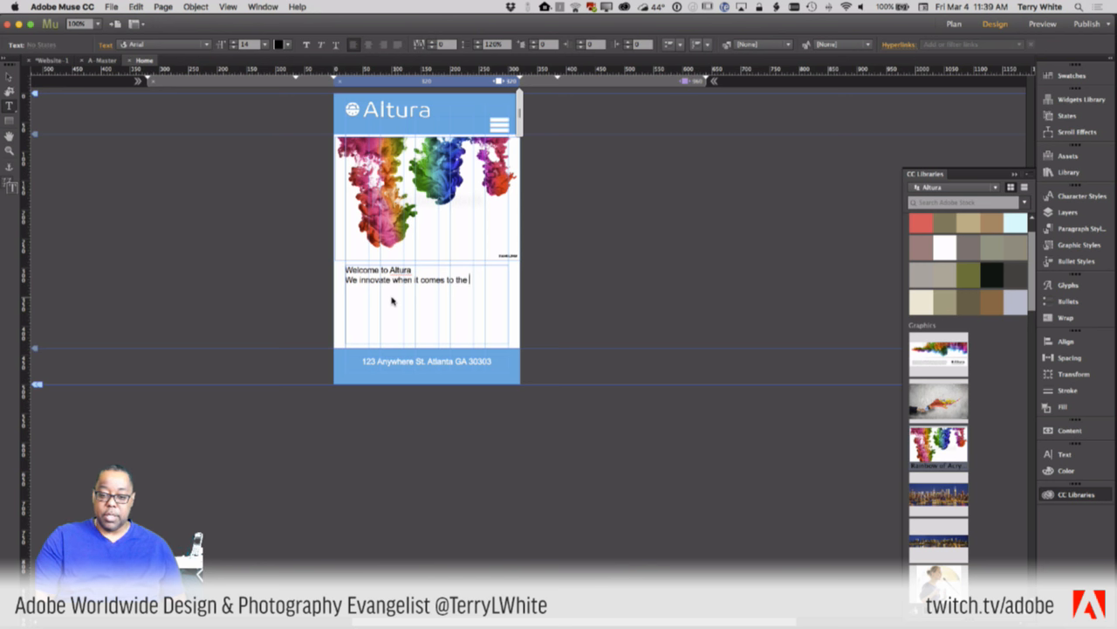
pyautogui.press('BackSpace')
pyautogui.write('alth care indus')
pyautogui.press('BackSpace')
pyautogui.write('dustry.')
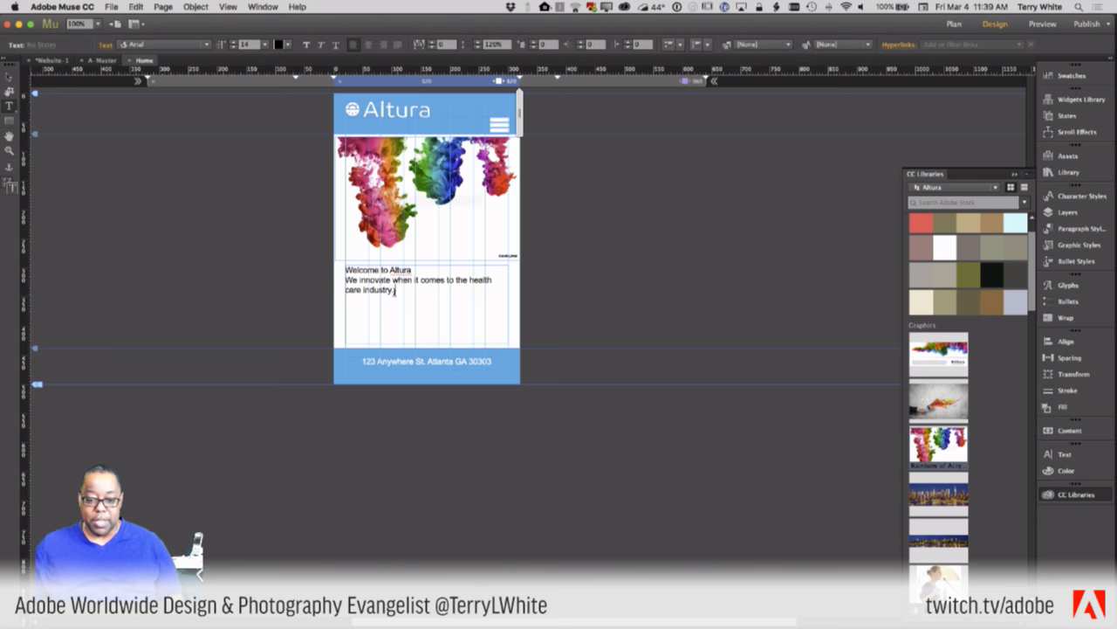
# - Repeat the health care industry sentence by pasting two more copies after it
pyautogui.moveTo(394, 291); pyautogui.dragTo(345, 279)
pyautogui.hotkey('ctrl', 'c')
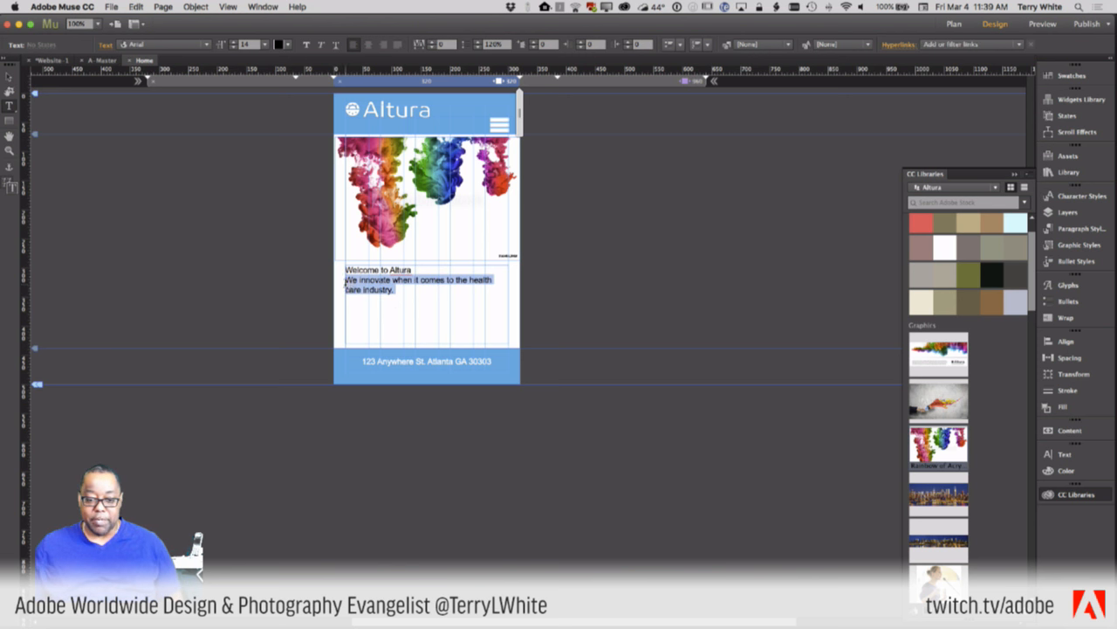
pyautogui.click(408, 289)
pyautogui.hotkey('ctrl', 'v')
pyautogui.hotkey('ctrl', 'v')
pyautogui.hotkey('ctrl', 'v')
pyautogui.hotkey('ctrl', 'v')
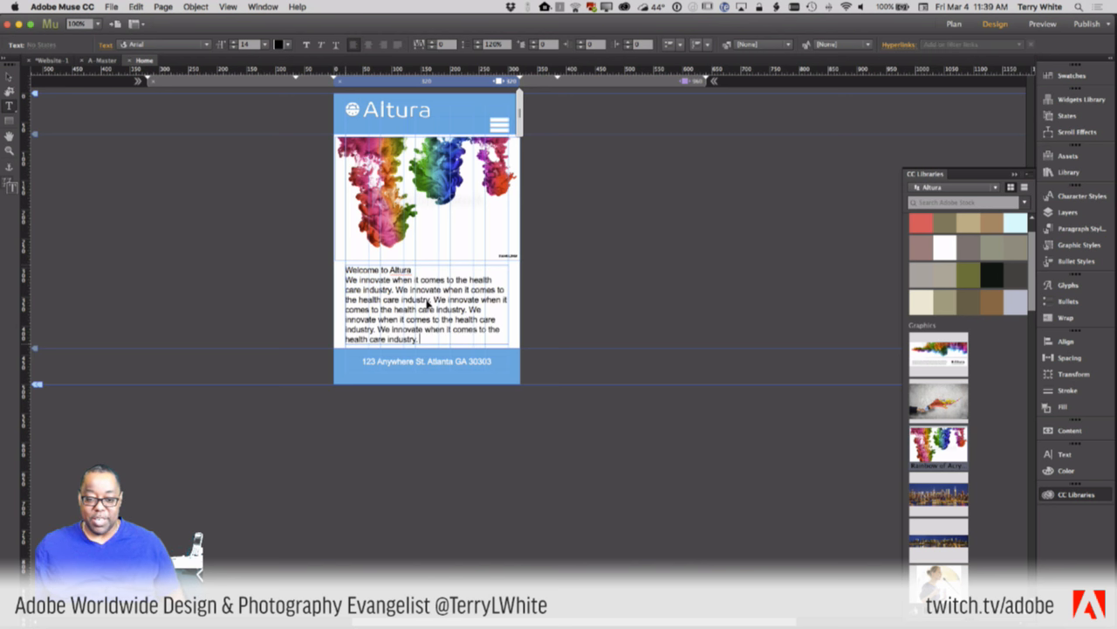
pyautogui.hotkey('ctrl', 'v')
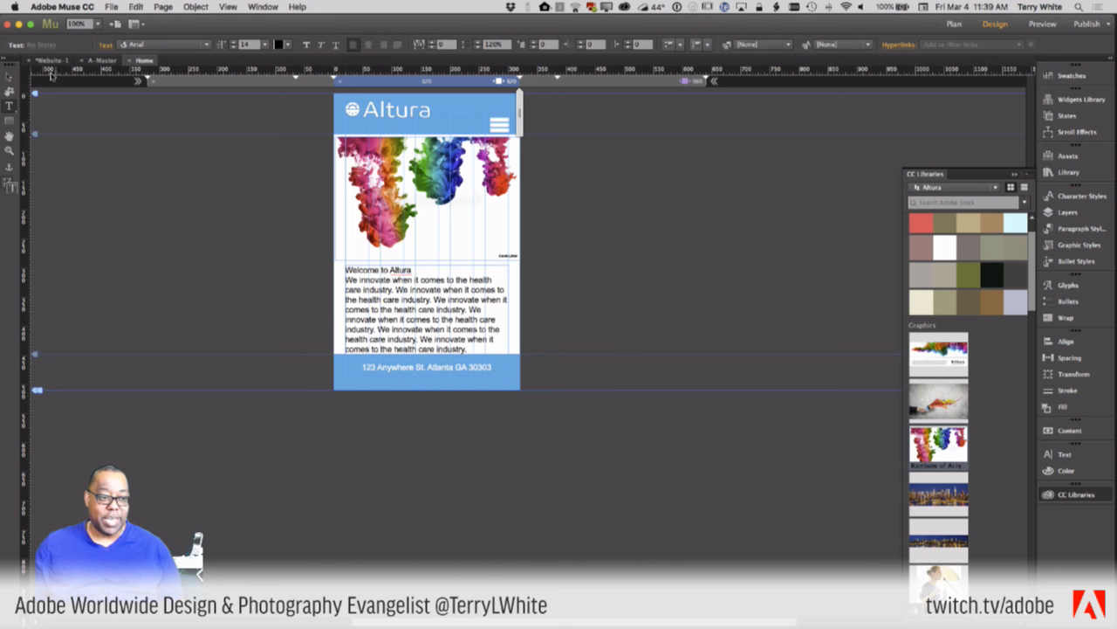
pyautogui.click(9, 77)
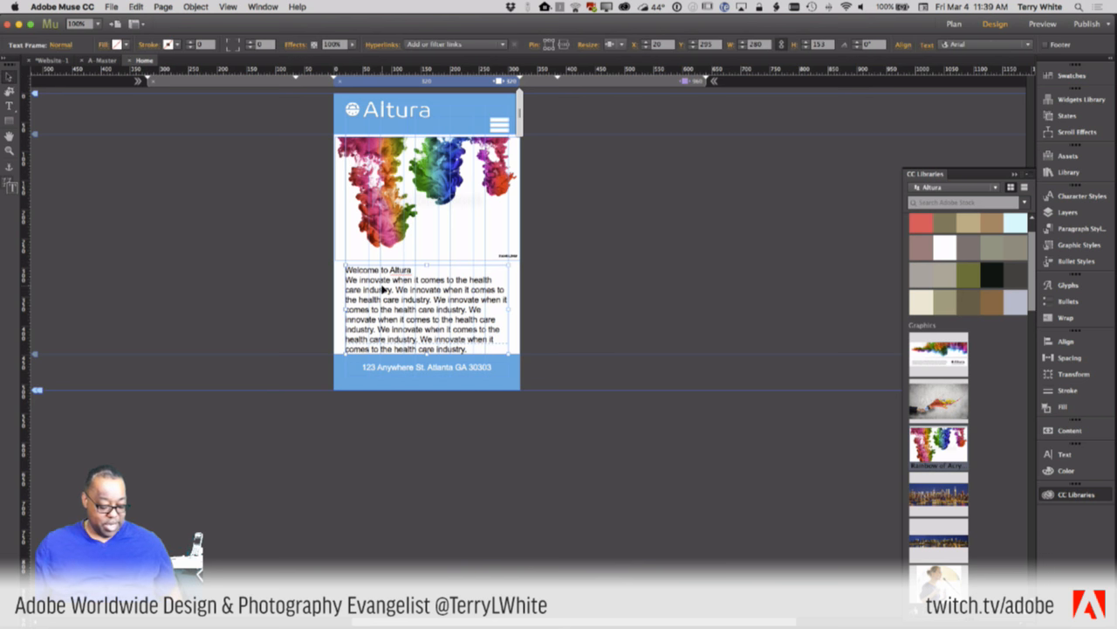
# - Alt-drag the welcome text frame down to duplicate it, then move the copy lower above the footer
pyautogui.moveTo(384, 292); pyautogui.dragTo(387, 425)
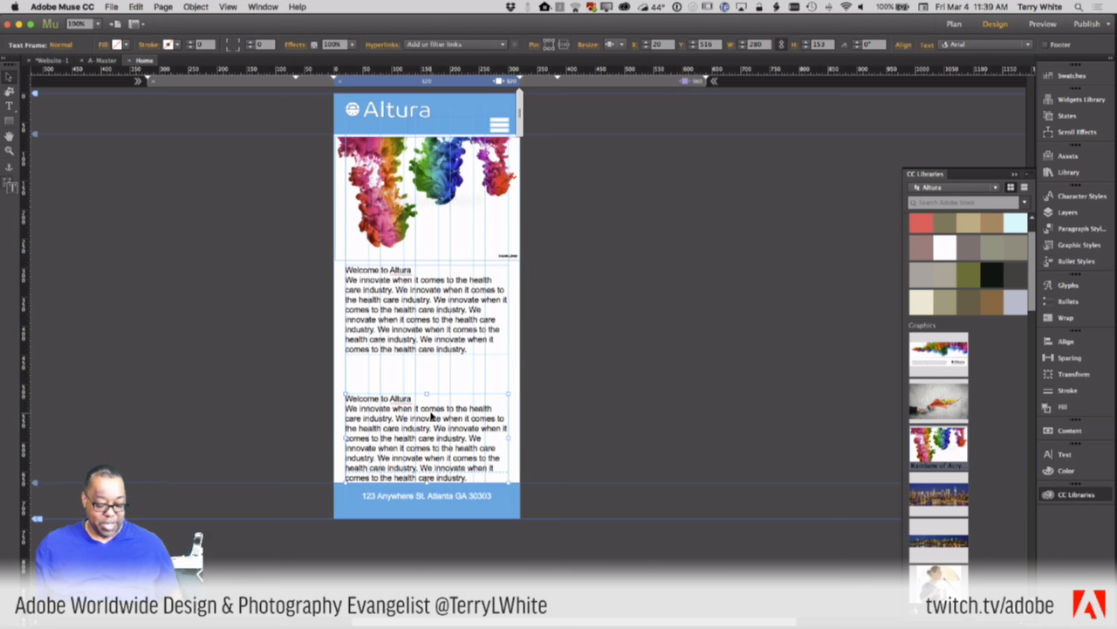
pyautogui.moveTo(431, 417); pyautogui.dragTo(432, 463)
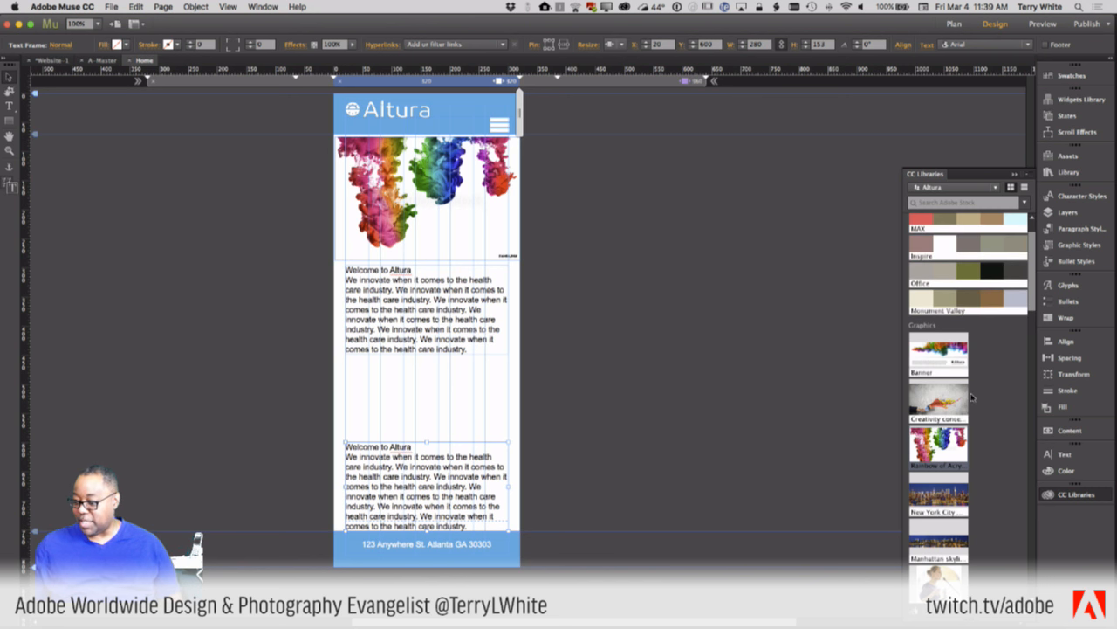
pyautogui.scroll(-3, 938, 419)
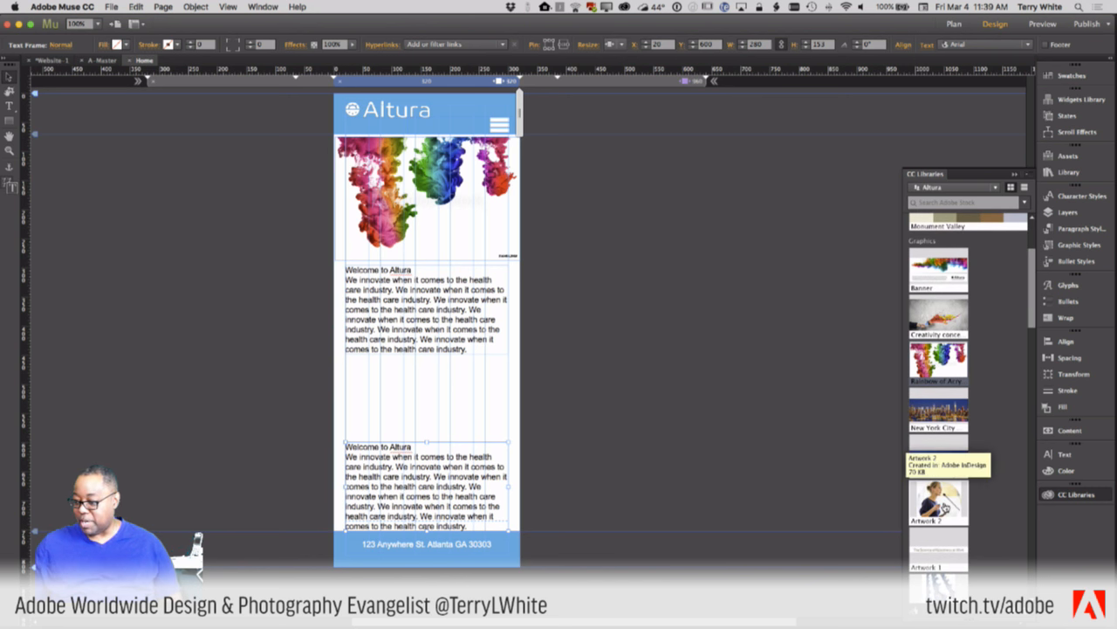
# - Drag the businesswoman-with-colleagues photo from the library below the first welcome text, 280 px wide
pyautogui.scroll(-10, 944, 506)
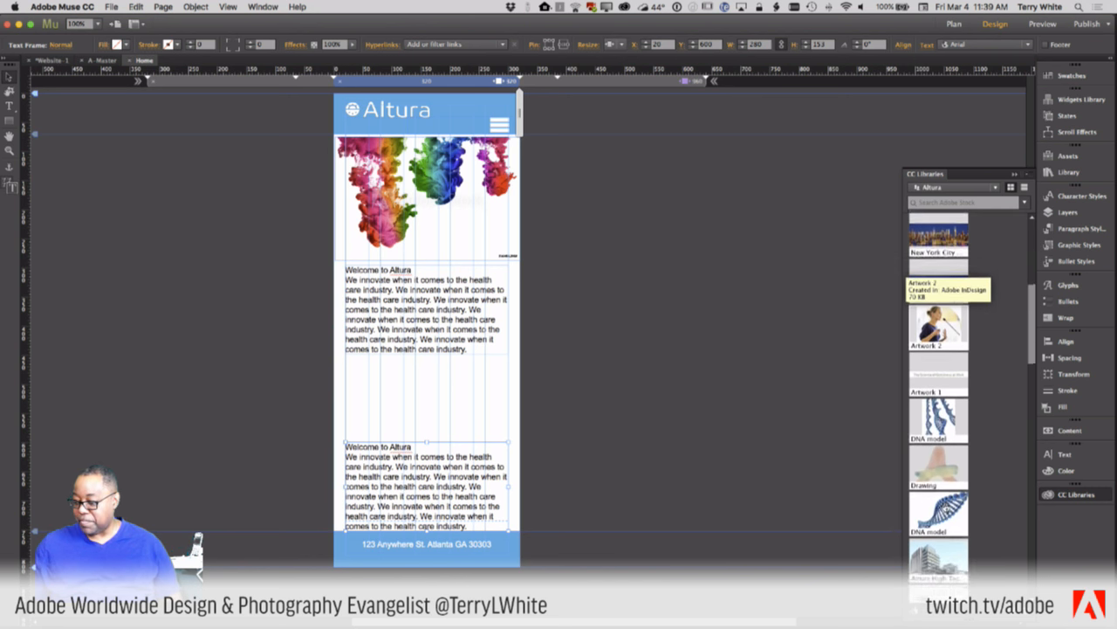
pyautogui.moveTo(935, 515); pyautogui.dragTo(509, 467)
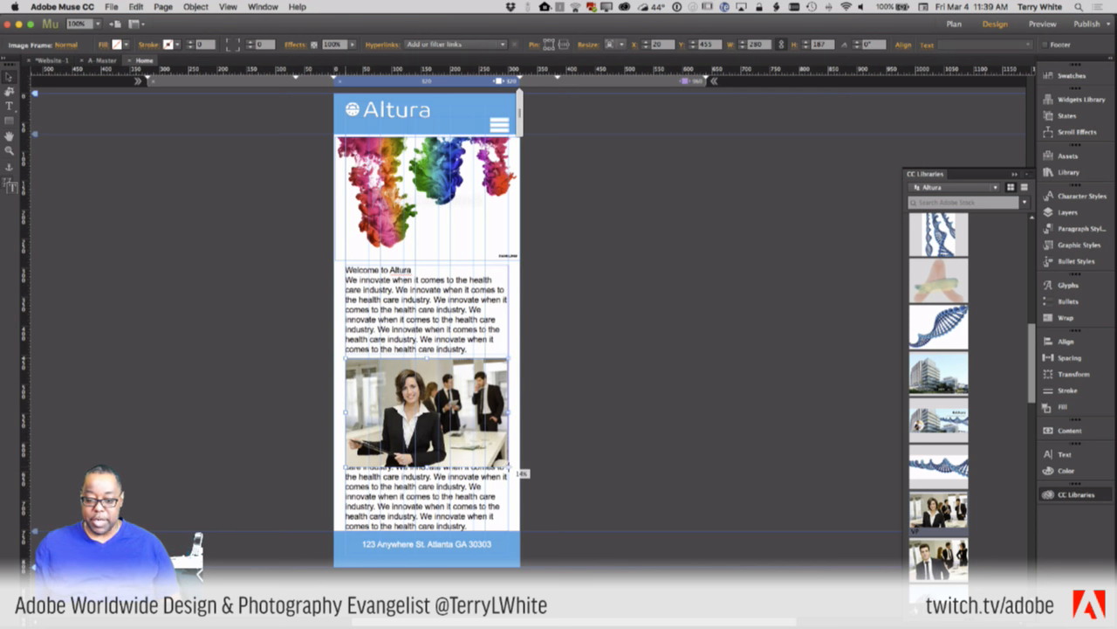
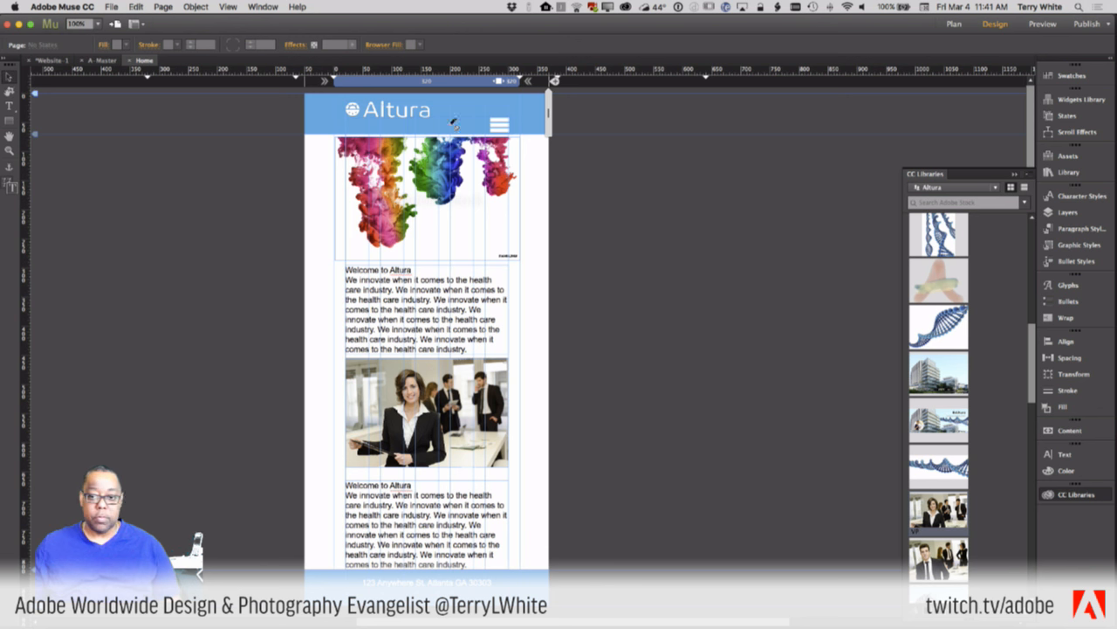
# - At the 320 phone width, nudge the colourful hero image down and add a wider breakpoint
pyautogui.click(480, 85)
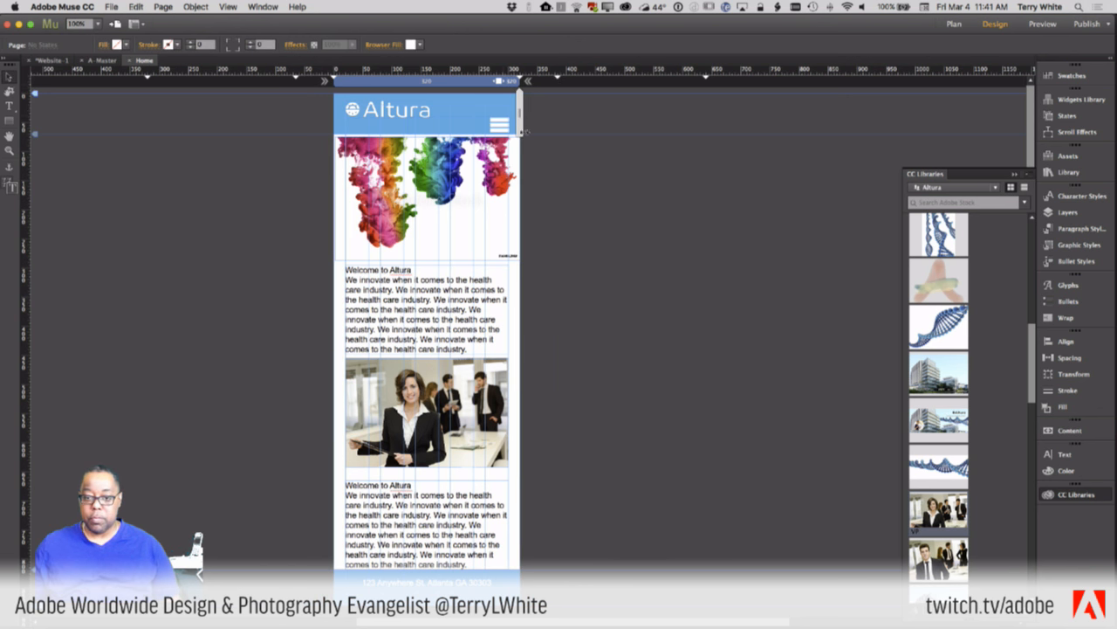
pyautogui.click(470, 225)
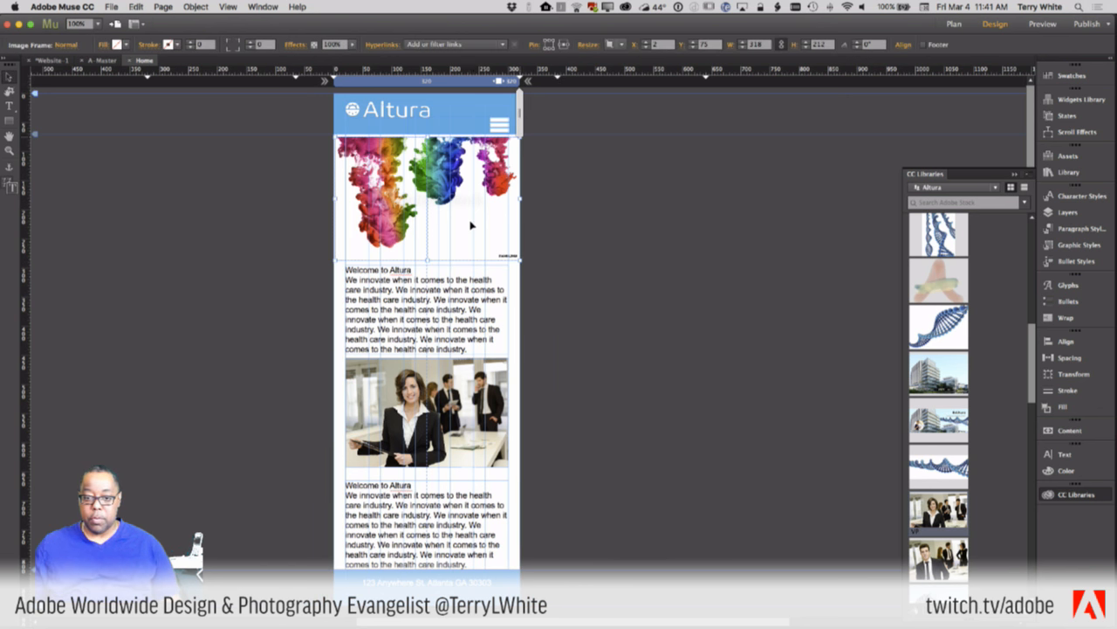
pyautogui.press('Down')
pyautogui.press('Down')
pyautogui.press('Down')
pyautogui.press('Down')
pyautogui.press('Down')
pyautogui.press('Down')
pyautogui.press('Down')
pyautogui.press('Down')
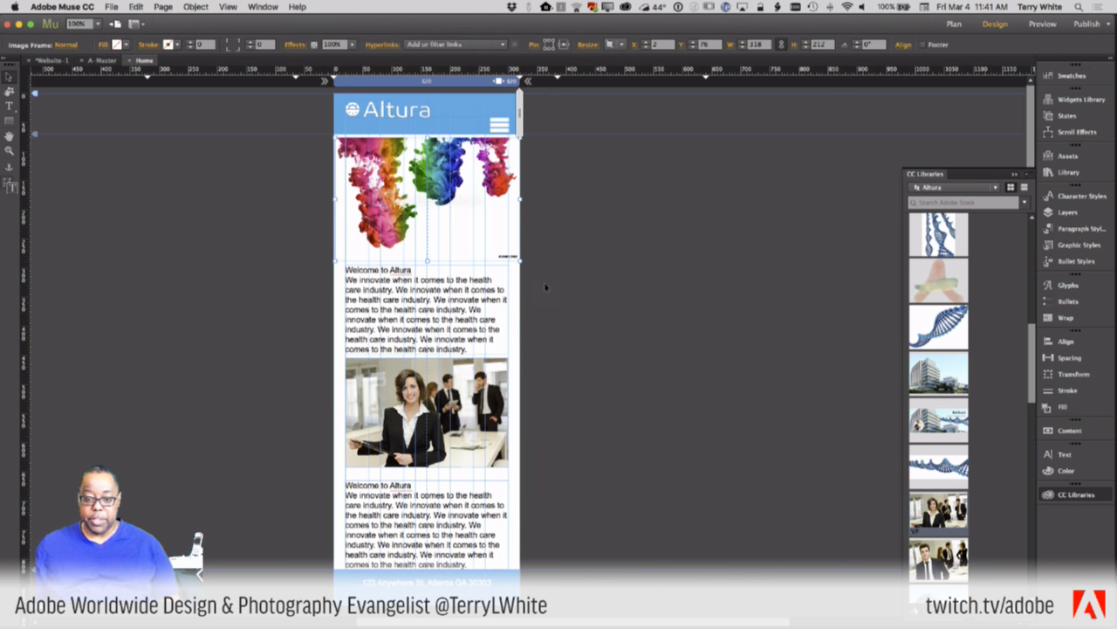
pyautogui.click(560, 81)
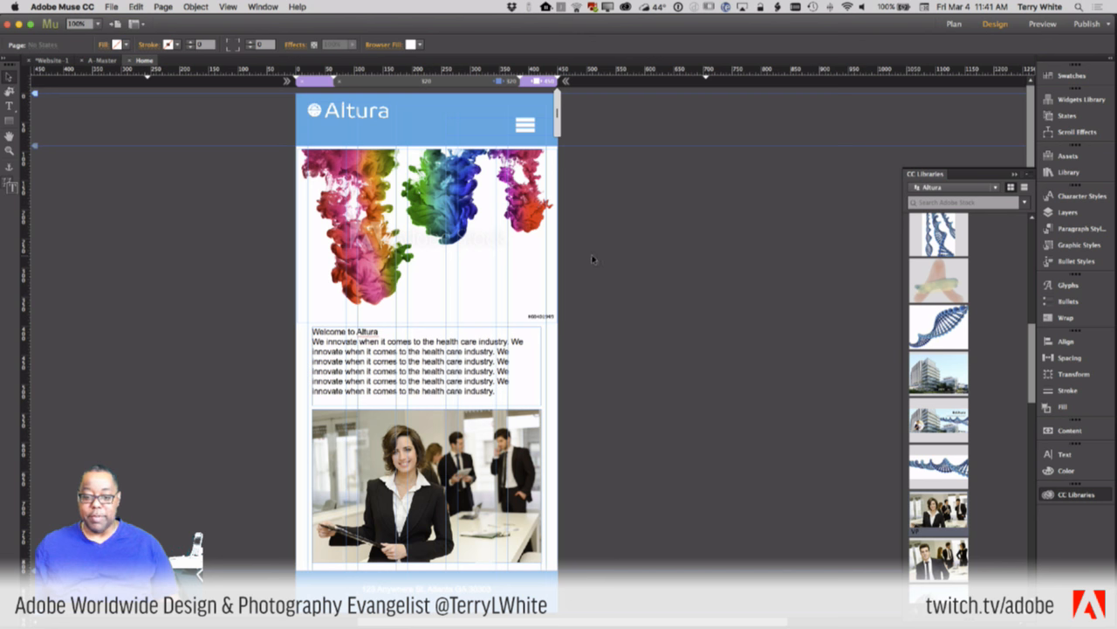
# - Drag the Welcome to Altura text block down a little
pyautogui.scroll(-1, 486, 294)
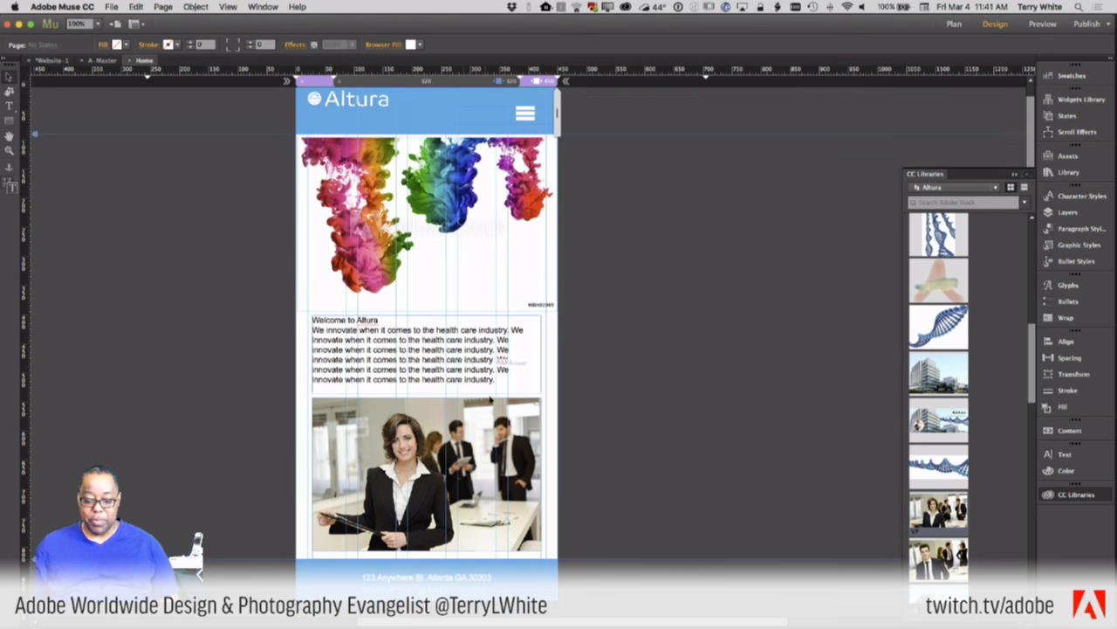
pyautogui.click(443, 371)
pyautogui.moveTo(441, 368); pyautogui.dragTo(443, 434)
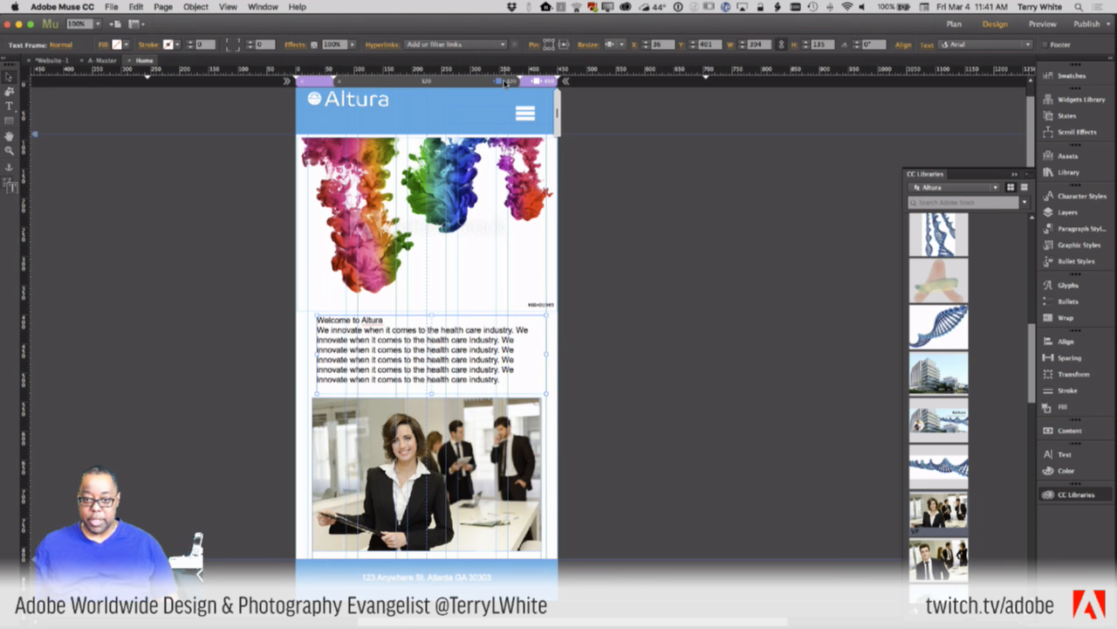
# - Compare the phone and wider breakpoint layouts, then show the Layers panel
pyautogui.click(505, 82)
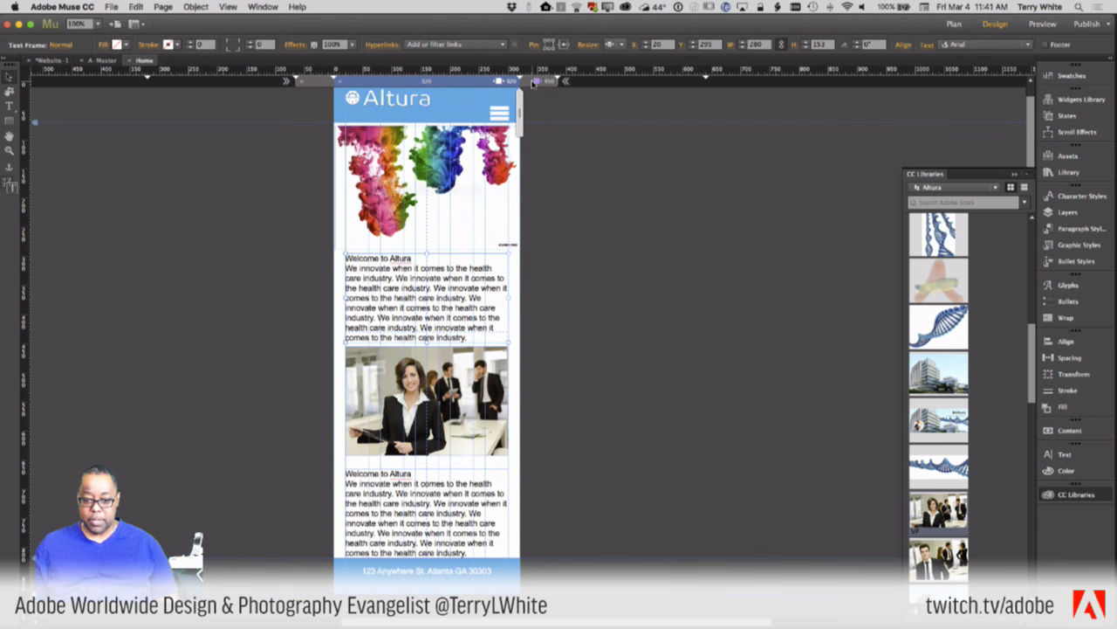
pyautogui.click(532, 81)
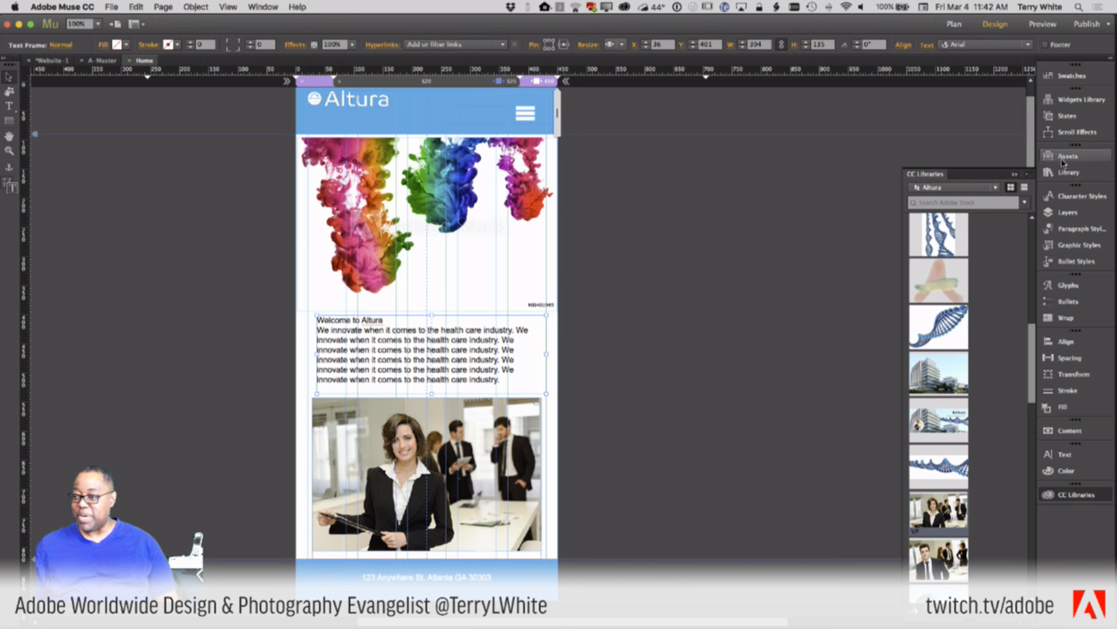
pyautogui.click(1060, 212)
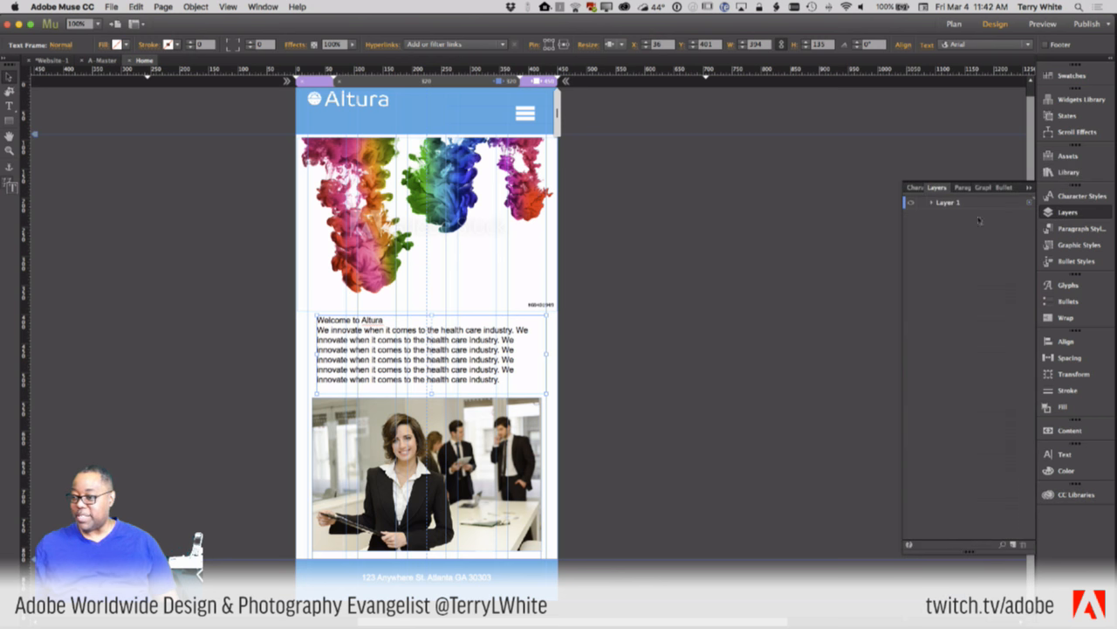
# - Expand Layer 1 and identify the hidden Welcome to Altura text frame through the Layers list
pyautogui.click(931, 204)
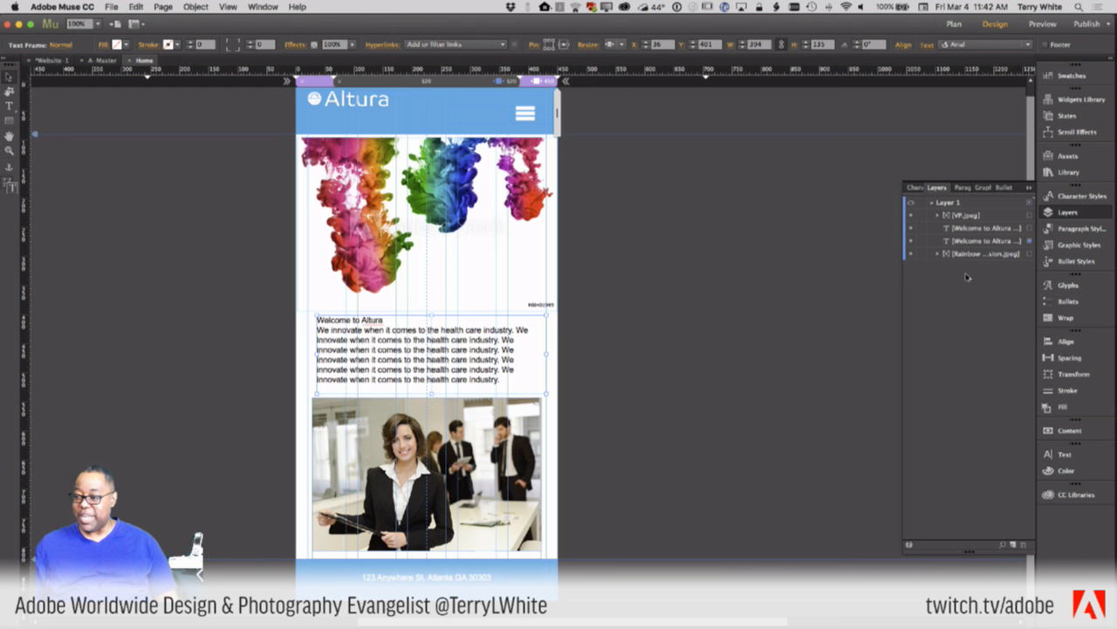
pyautogui.click(913, 241)
pyautogui.click(913, 241)
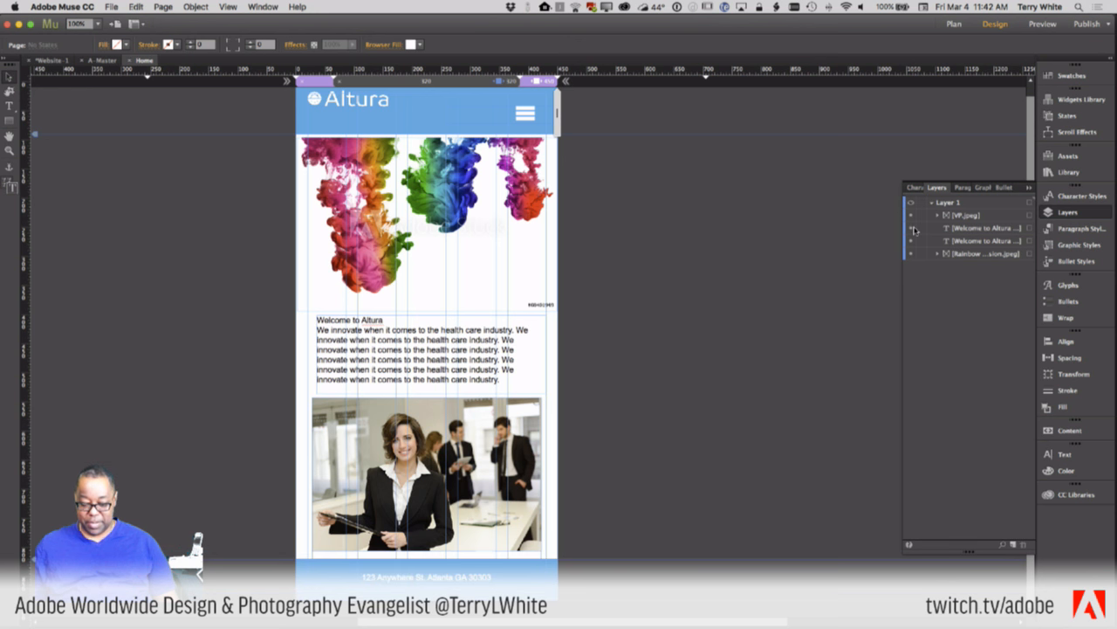
pyautogui.click(963, 229)
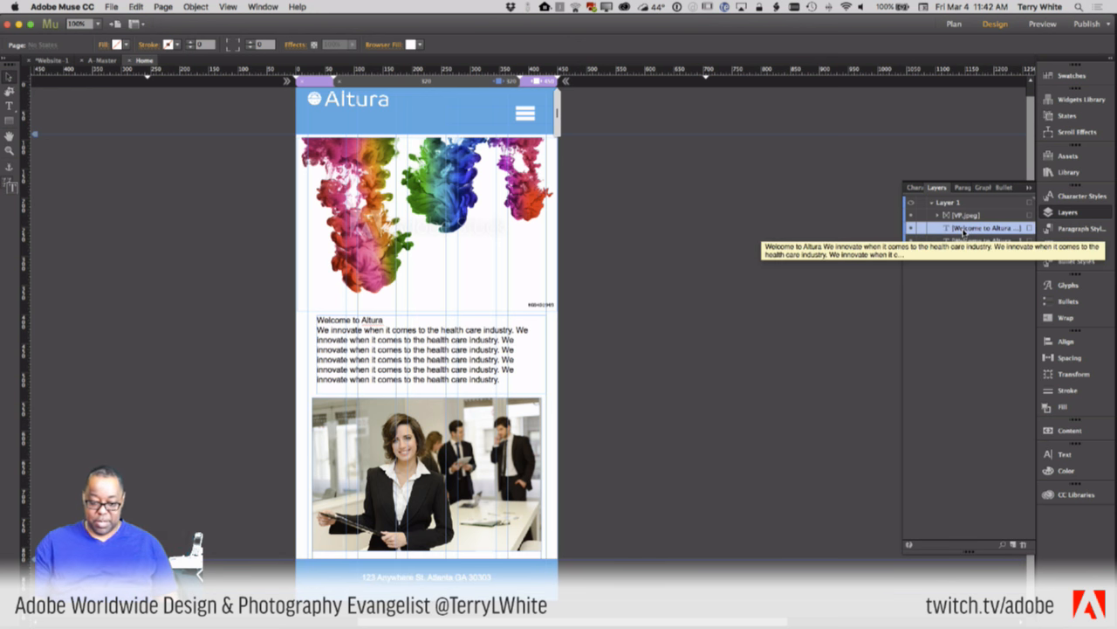
pyautogui.press('Up')
pyautogui.press('Up')
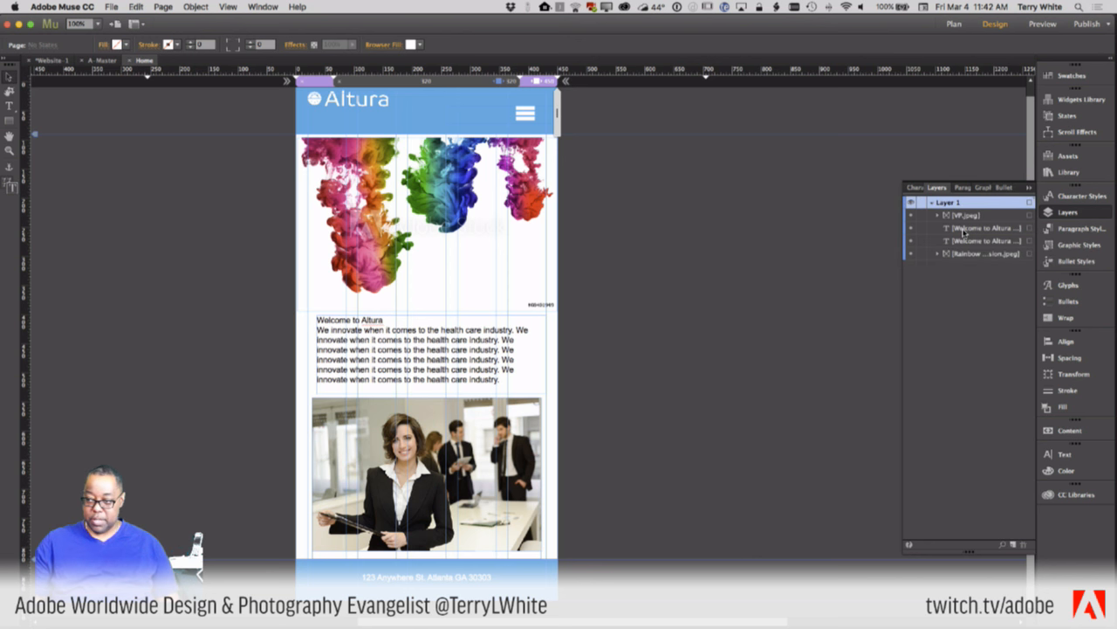
pyautogui.press('Down')
pyautogui.press('Down')
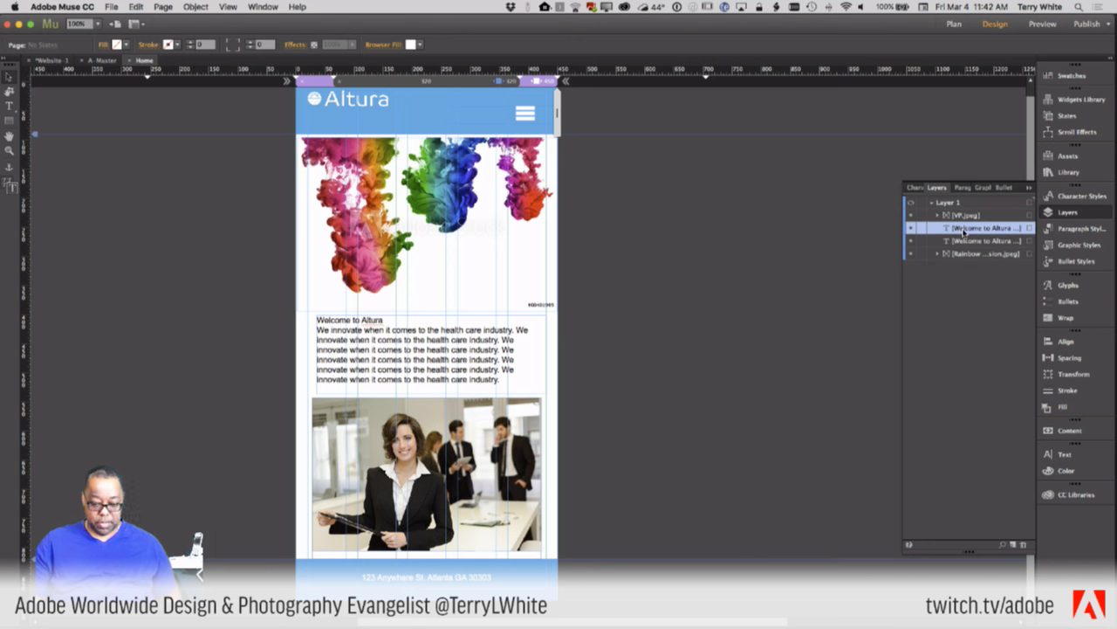
pyautogui.click(1030, 228)
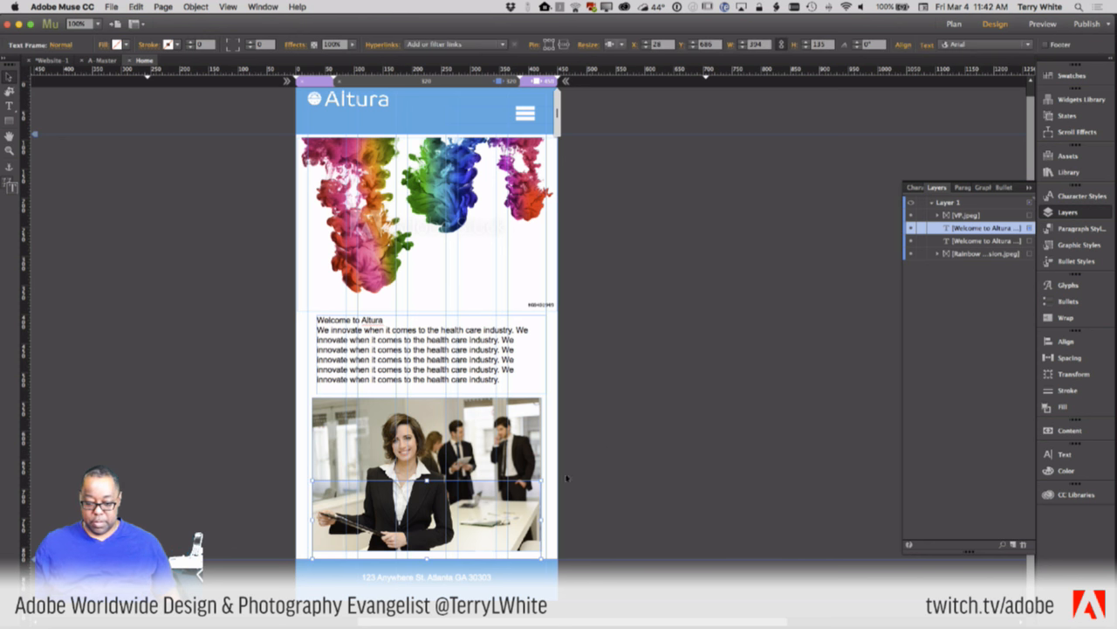
pyautogui.click(619, 506)
# - Move the hidden welcome block below the office photo and widen both text blocks to 410 px
pyautogui.click(482, 555)
pyautogui.moveTo(482, 554); pyautogui.dragTo(482, 625)
pyautogui.moveTo(482, 522); pyautogui.dragTo(474, 574)
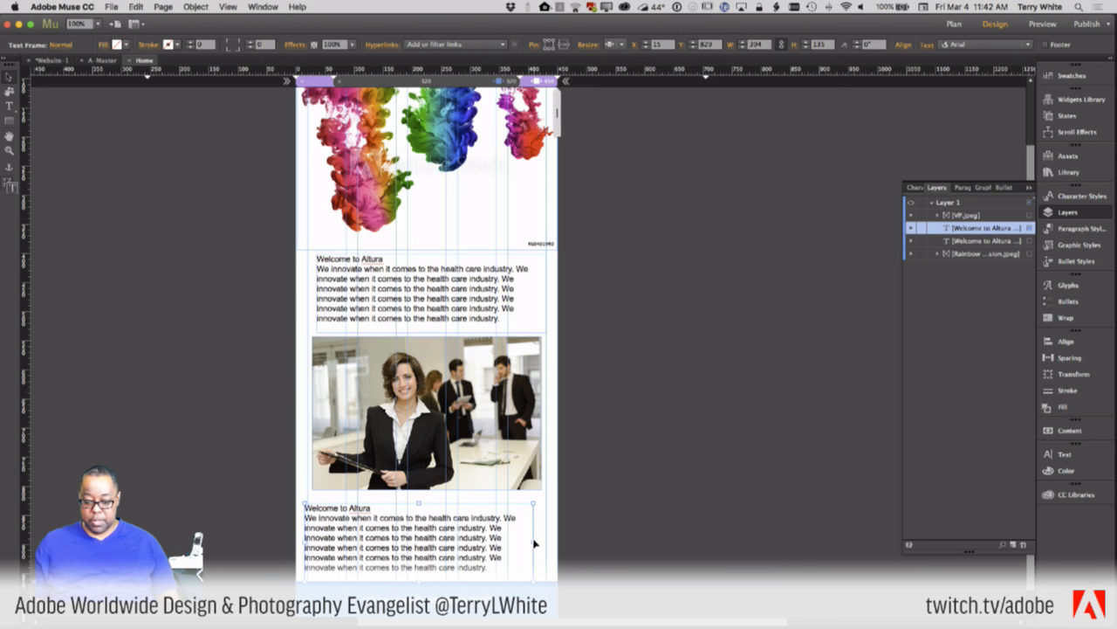
pyautogui.moveTo(523, 544); pyautogui.dragTo(546, 542)
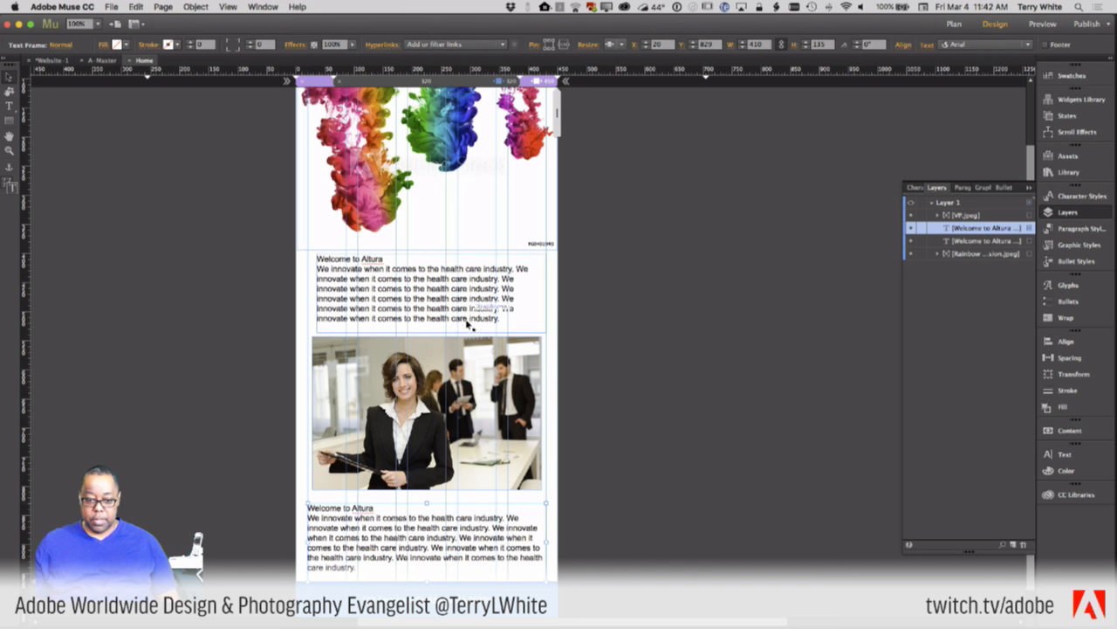
pyautogui.scroll(3, 462, 289)
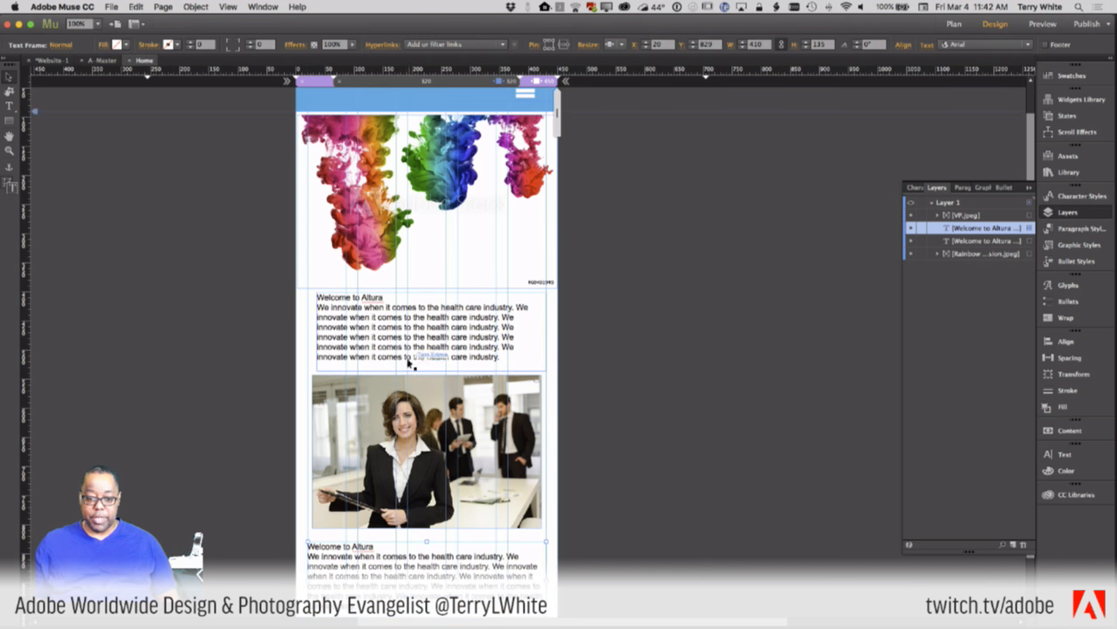
pyautogui.moveTo(404, 353); pyautogui.dragTo(395, 350)
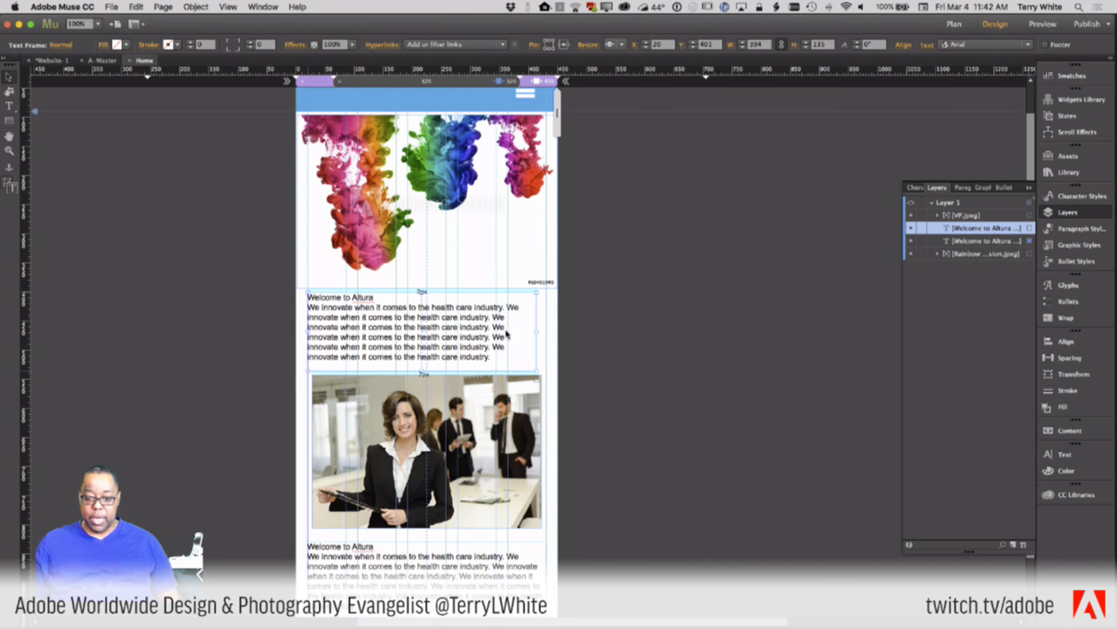
pyautogui.moveTo(538, 331); pyautogui.dragTo(548, 332)
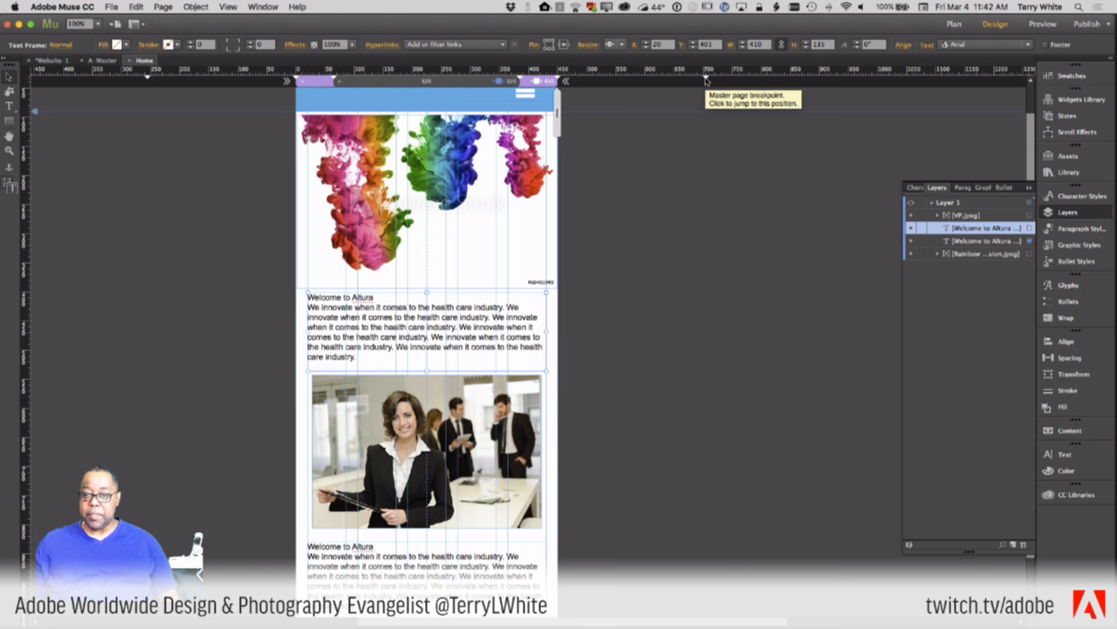
# - On the wide master breakpoint, shrink the office photo to about 491 x 327 and lower the second text block
pyautogui.click(707, 81)
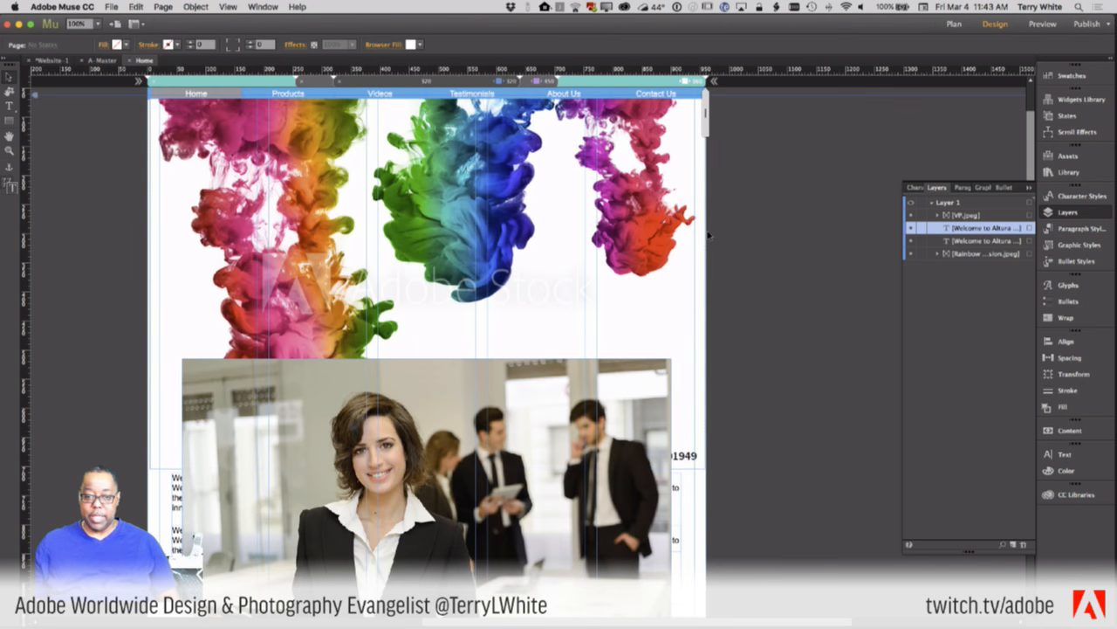
pyautogui.scroll(-5, 709, 232)
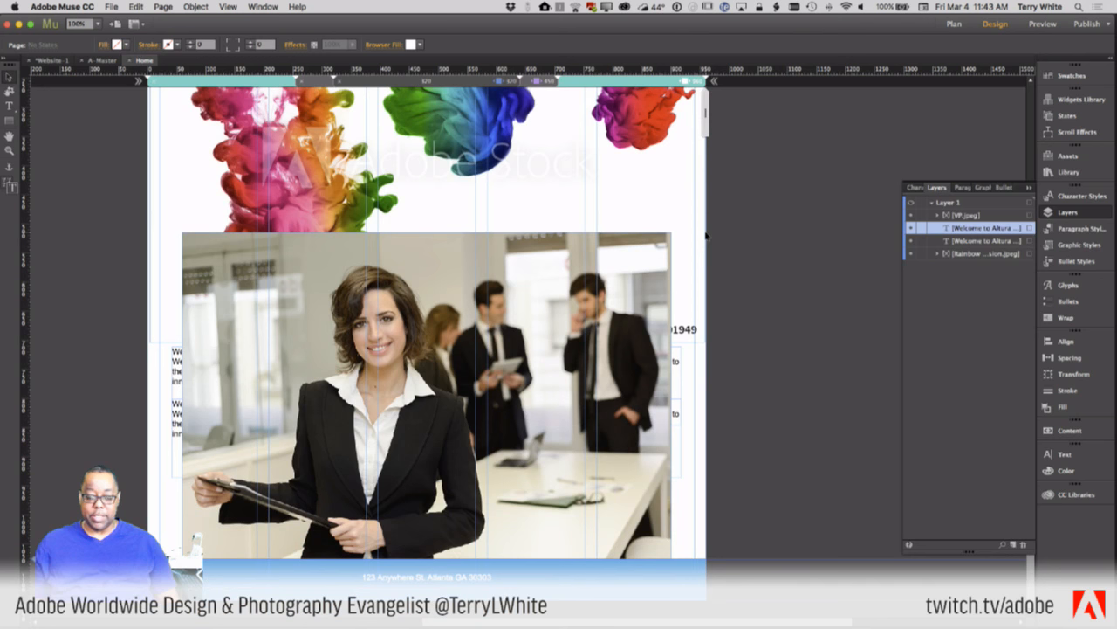
pyautogui.click(454, 268)
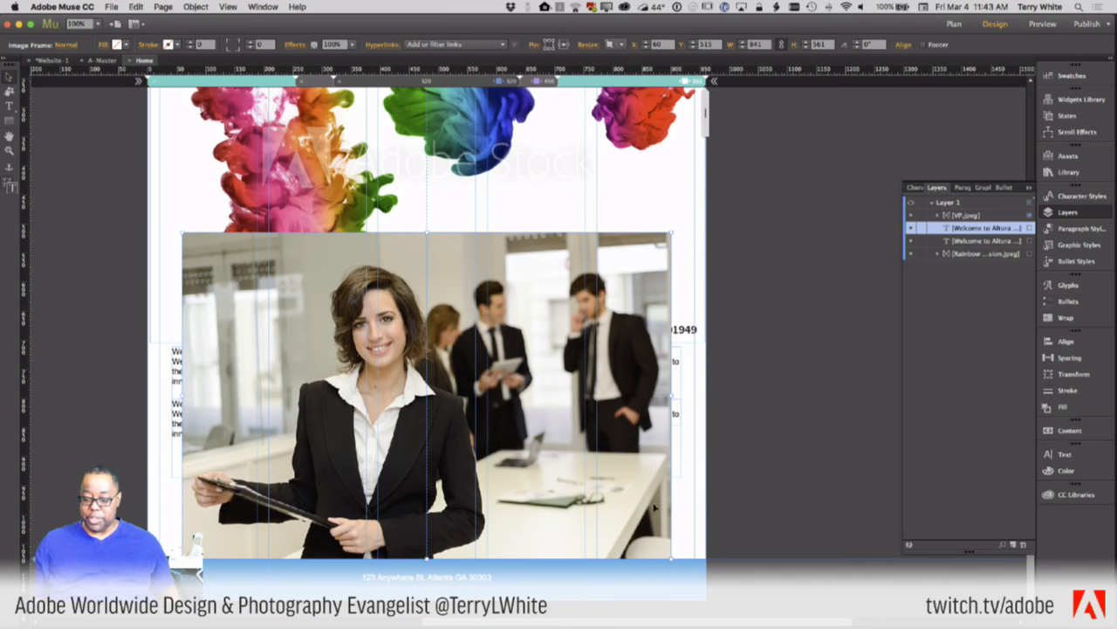
pyautogui.moveTo(671, 557); pyautogui.dragTo(468, 420)
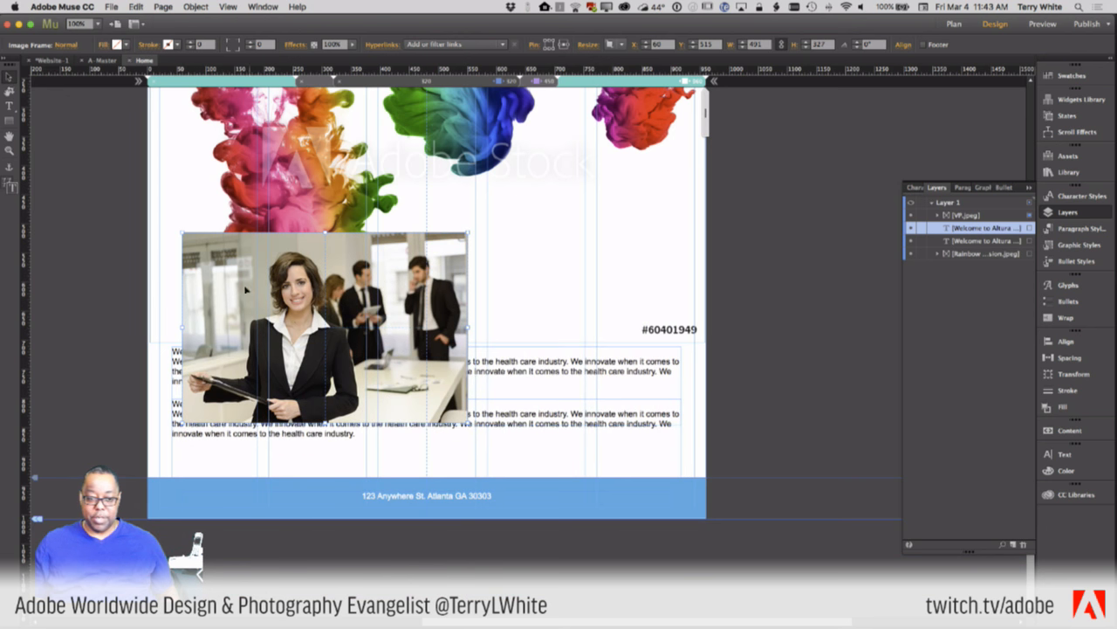
pyautogui.moveTo(189, 430); pyautogui.dragTo(191, 539)
# - Move the office photo below the upper text and narrow both welcome blocks into a right-hand column
pyautogui.click(474, 296)
pyautogui.moveTo(375, 202); pyautogui.dragTo(348, 392)
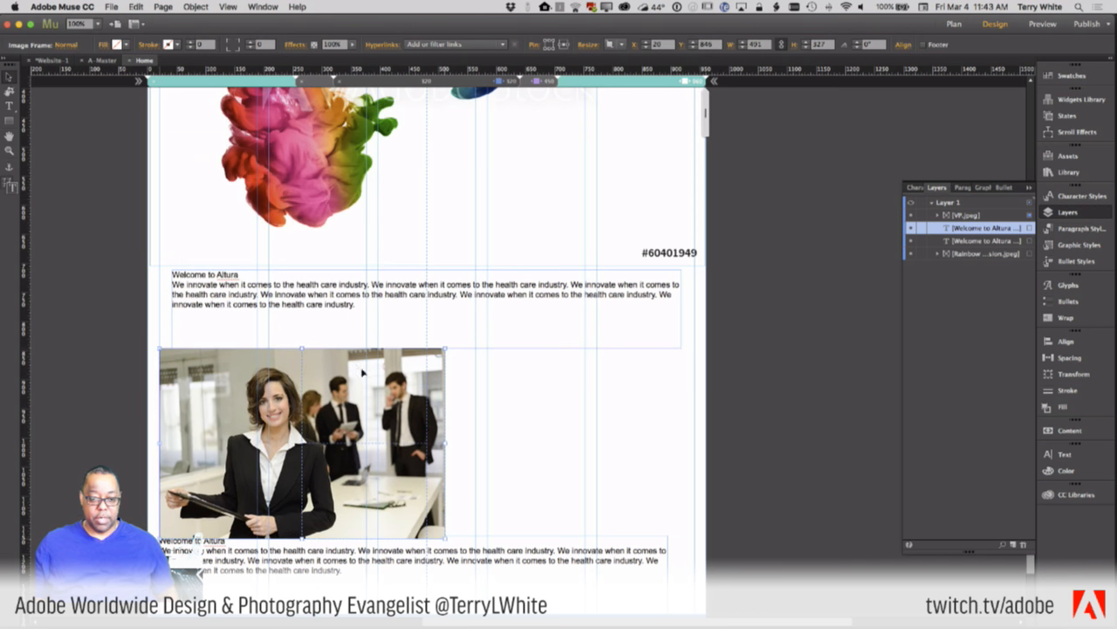
pyautogui.moveTo(376, 296); pyautogui.dragTo(327, 296)
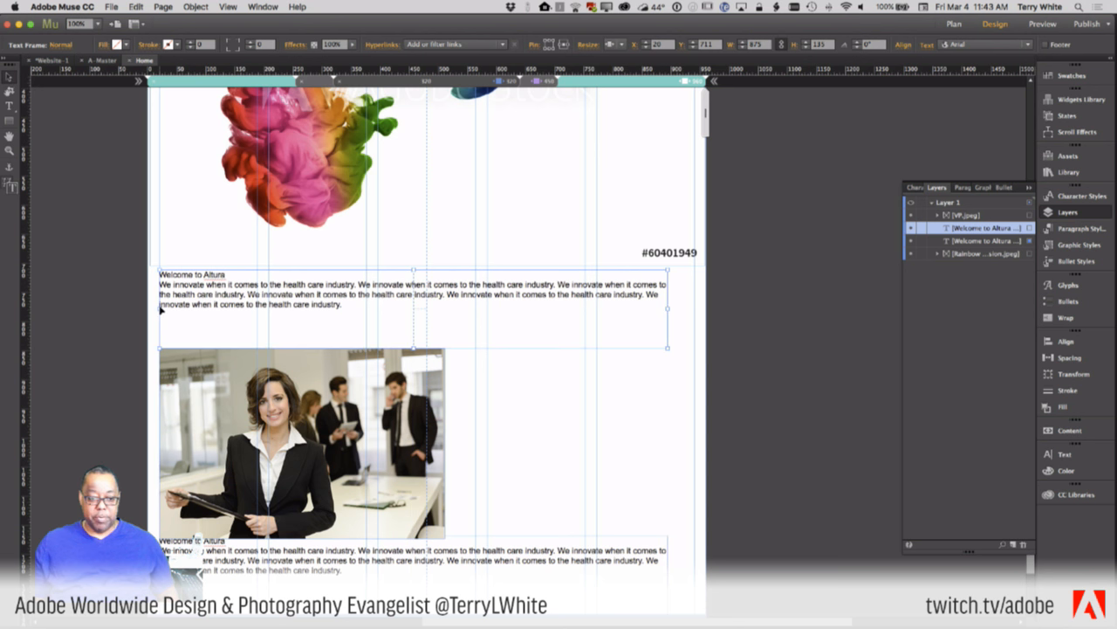
pyautogui.moveTo(157, 307); pyautogui.dragTo(533, 390)
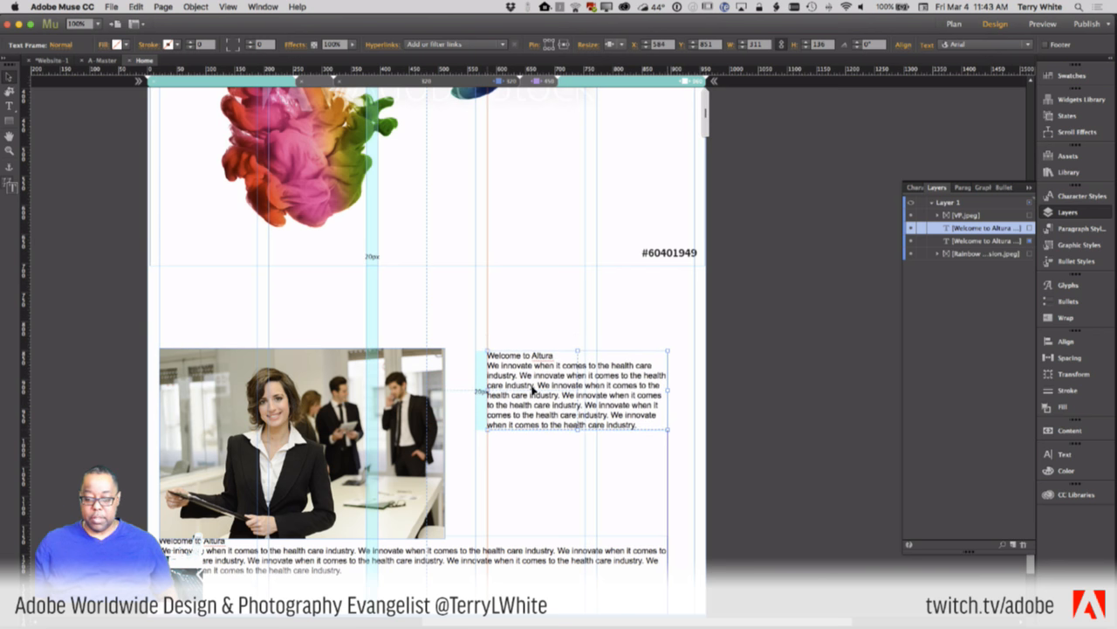
pyautogui.scroll(-3, 467, 481)
pyautogui.click(401, 502)
pyautogui.moveTo(158, 524); pyautogui.dragTo(526, 451)
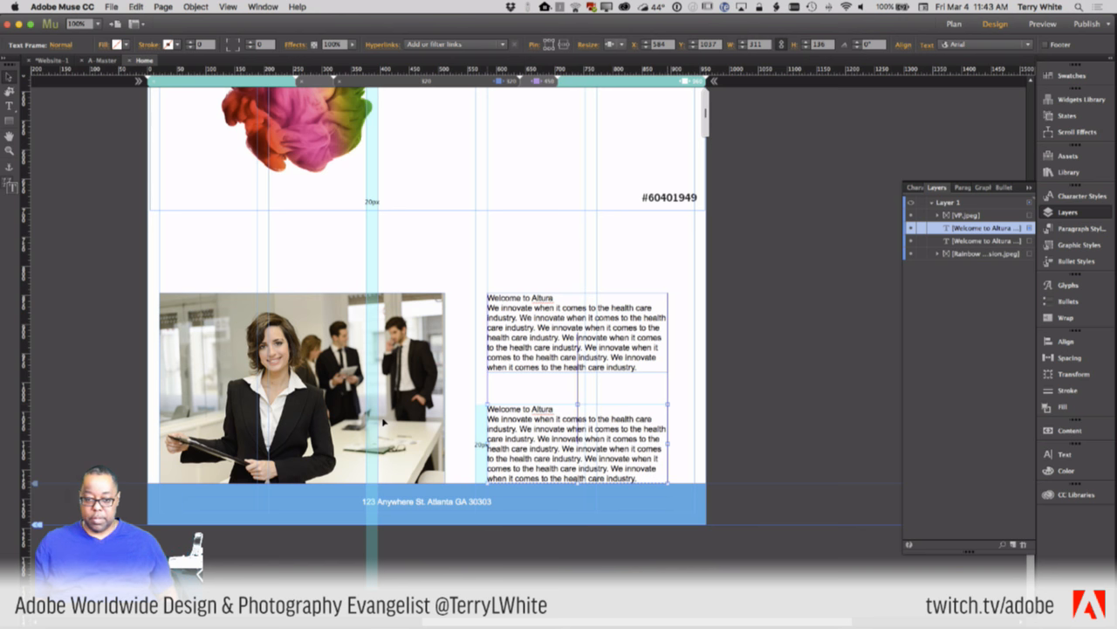
# - Set the photo under the hero image with both text blocks stacked beside it, then preview narrower
pyautogui.click(384, 402)
pyautogui.moveTo(384, 437); pyautogui.dragTo(382, 375)
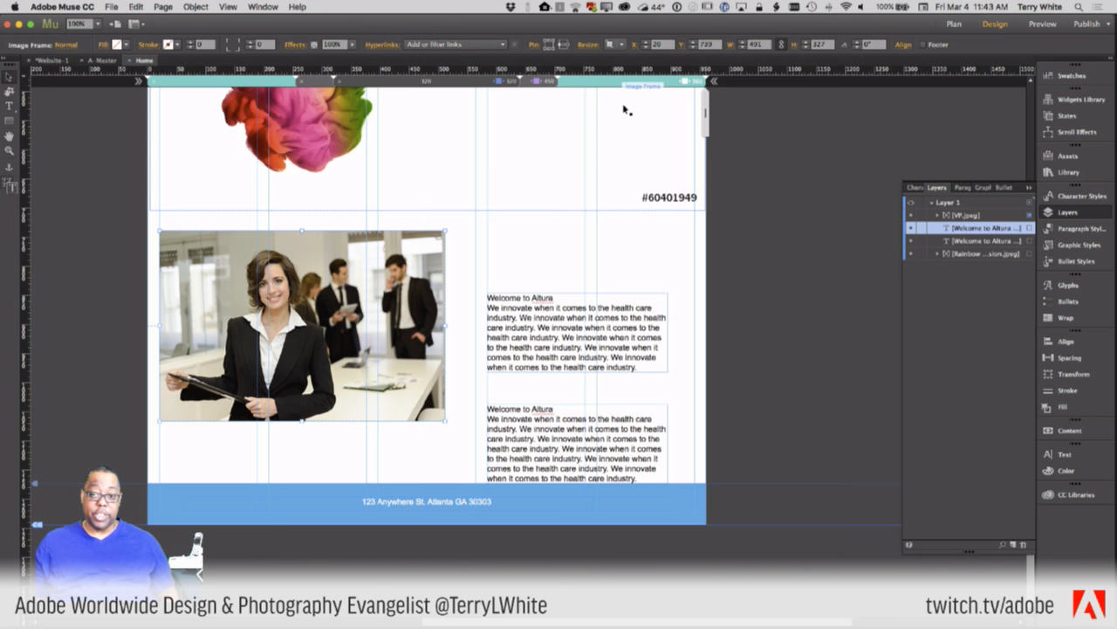
pyautogui.click(595, 325)
pyautogui.moveTo(594, 325); pyautogui.dragTo(621, 259)
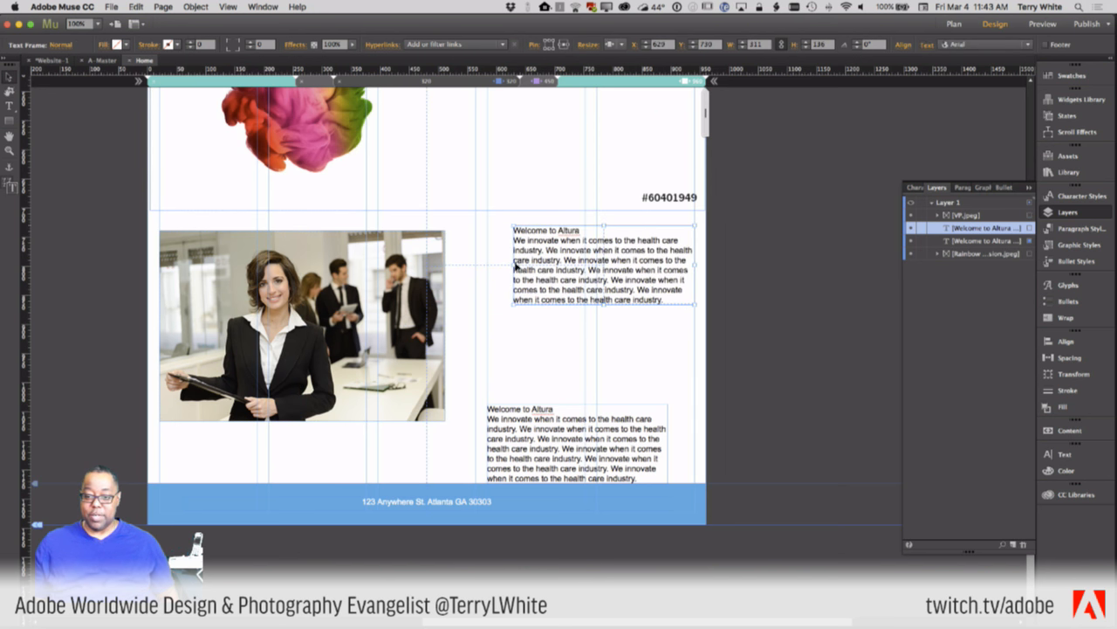
pyautogui.moveTo(512, 264); pyautogui.dragTo(486, 265)
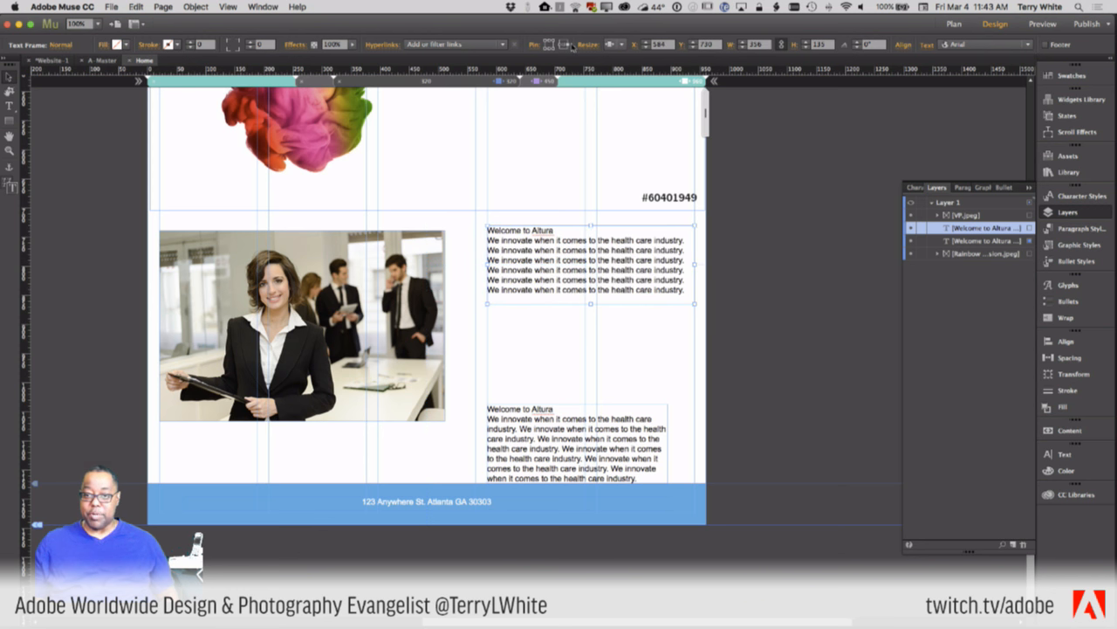
pyautogui.moveTo(623, 430); pyautogui.dragTo(694, 380)
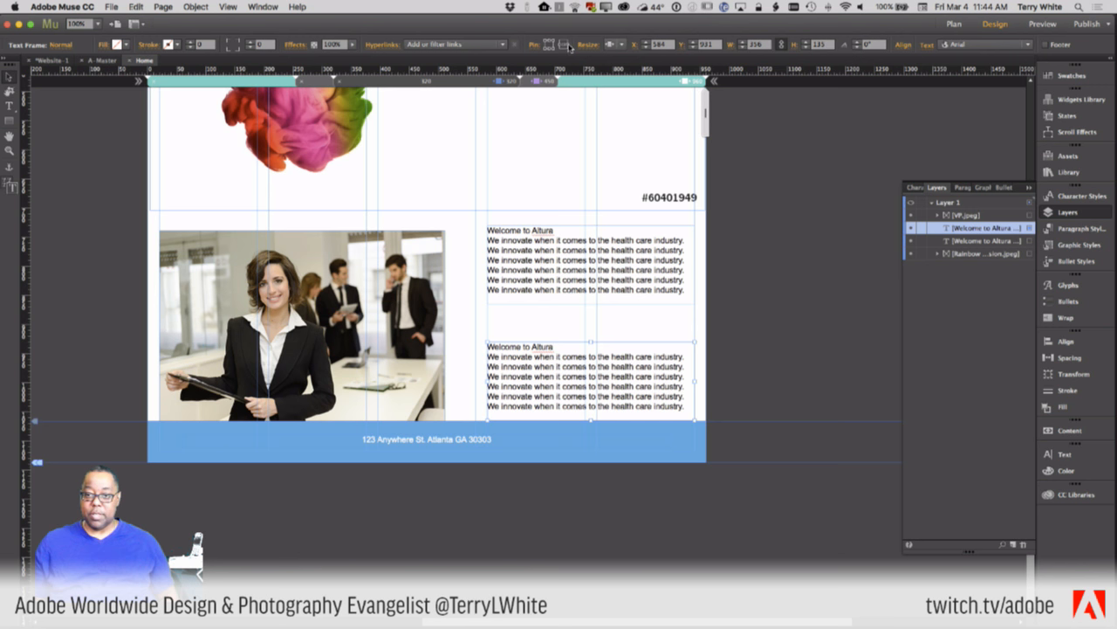
pyautogui.click(403, 292)
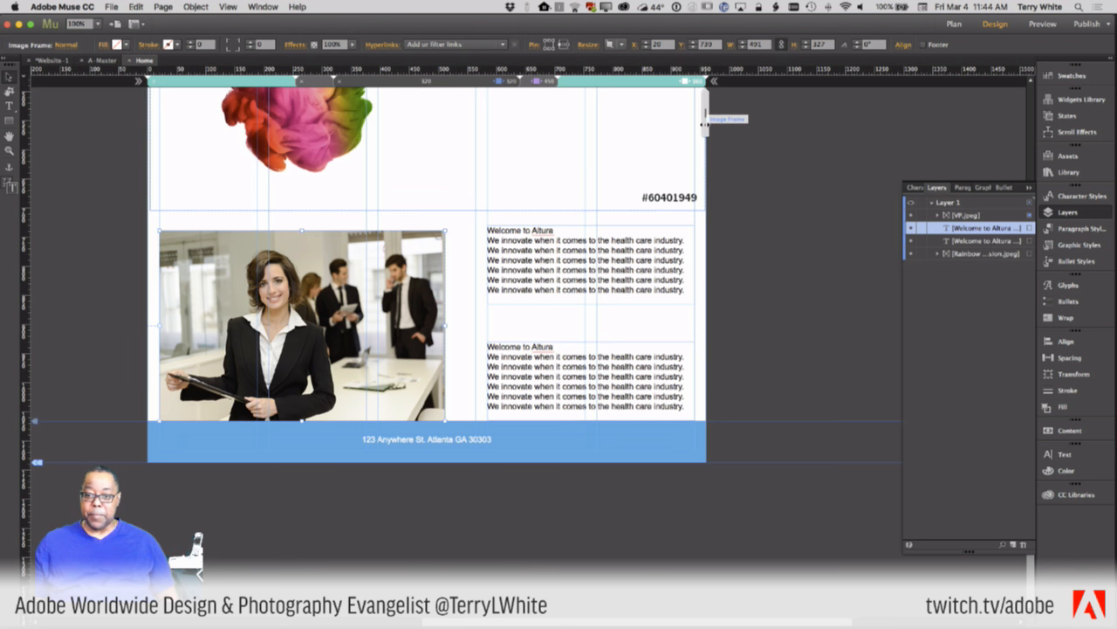
pyautogui.moveTo(694, 129); pyautogui.dragTo(646, 142)
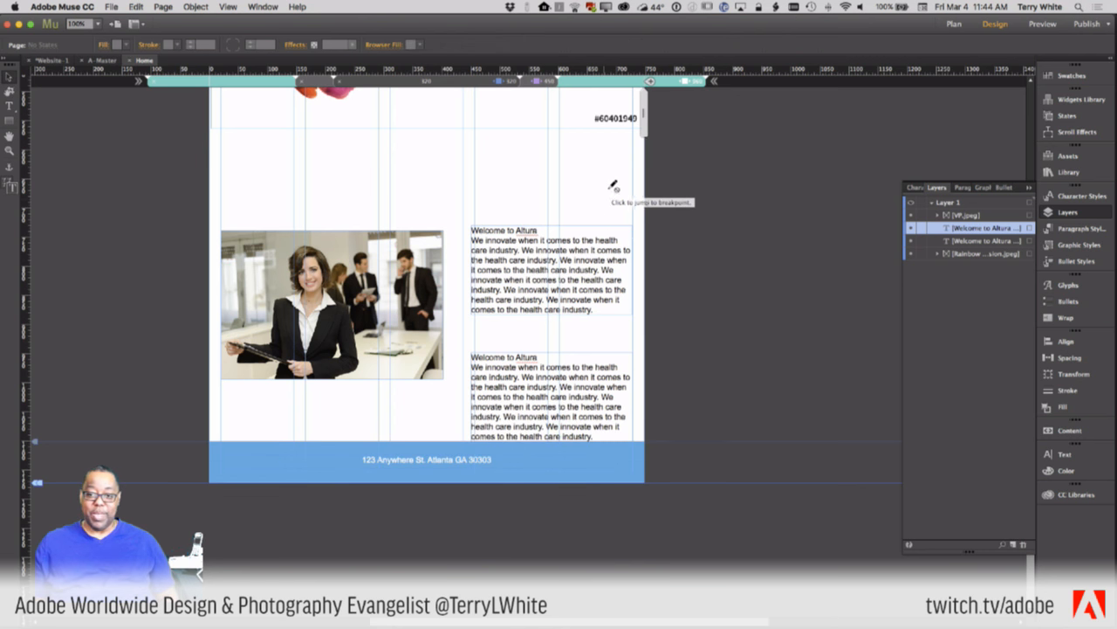
# - Review the Home page at the narrow and 320 breakpoints, ending on the full-width desktop layout
pyautogui.scroll(7, 574, 180)
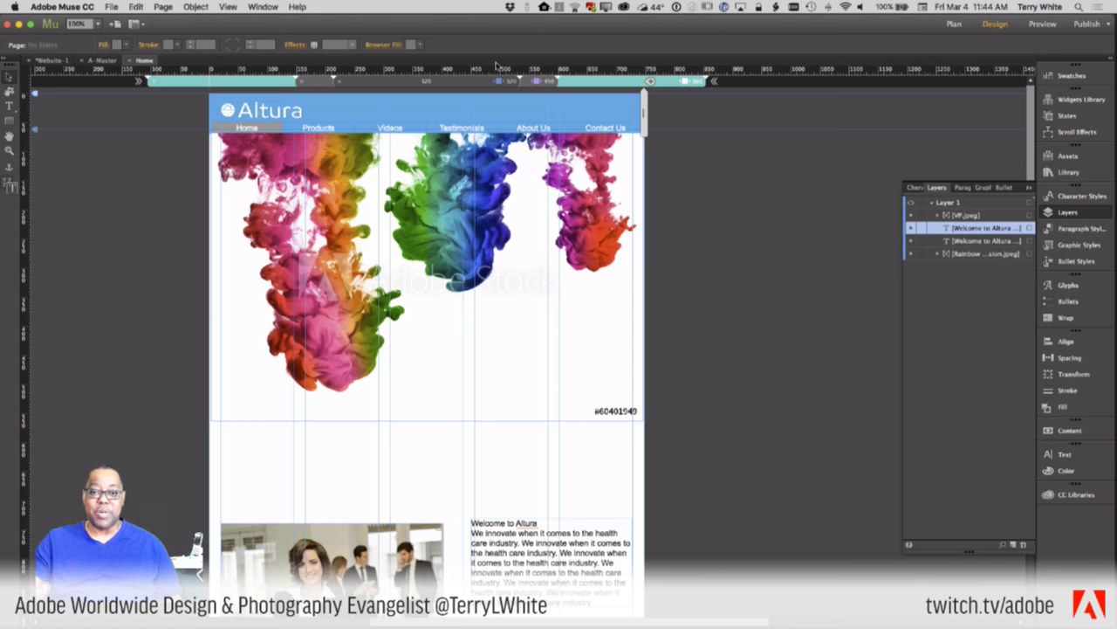
pyautogui.click(534, 83)
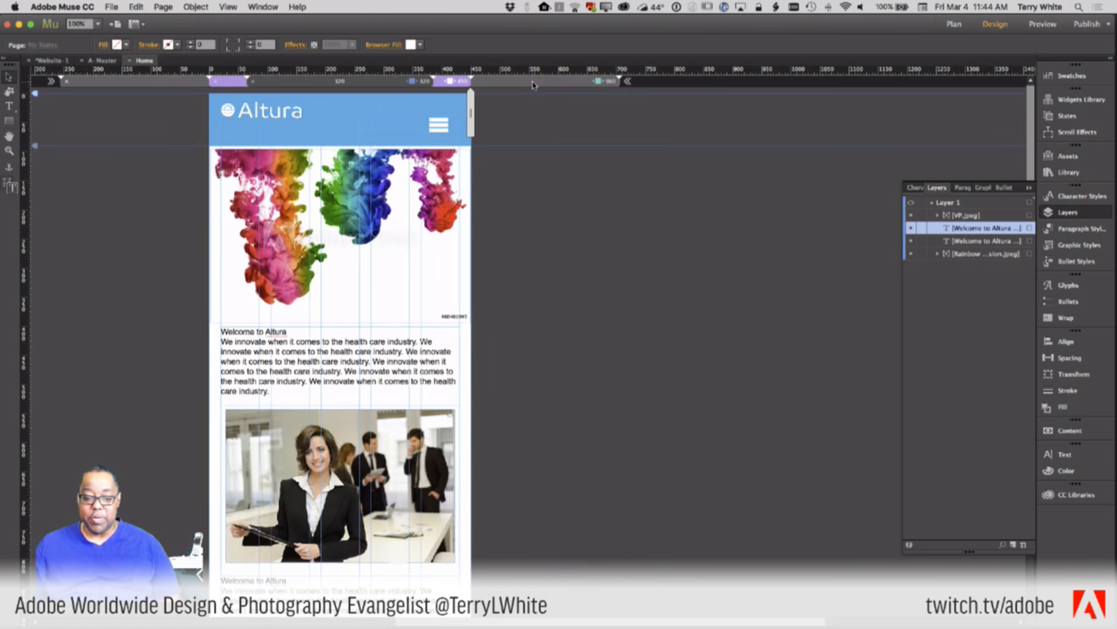
pyautogui.click(422, 81)
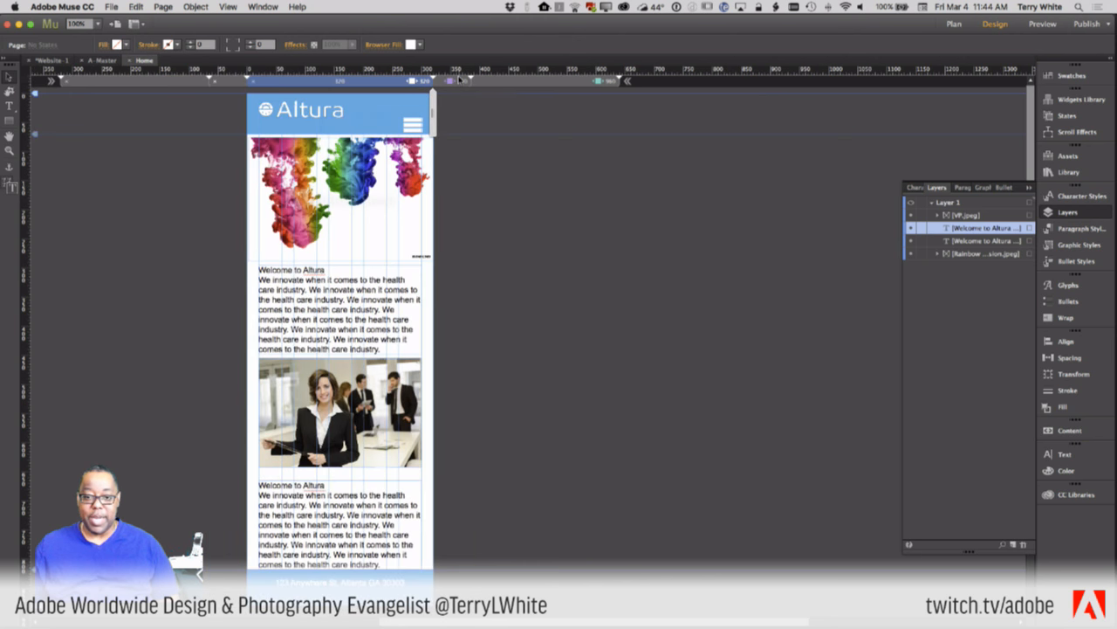
pyautogui.click(526, 84)
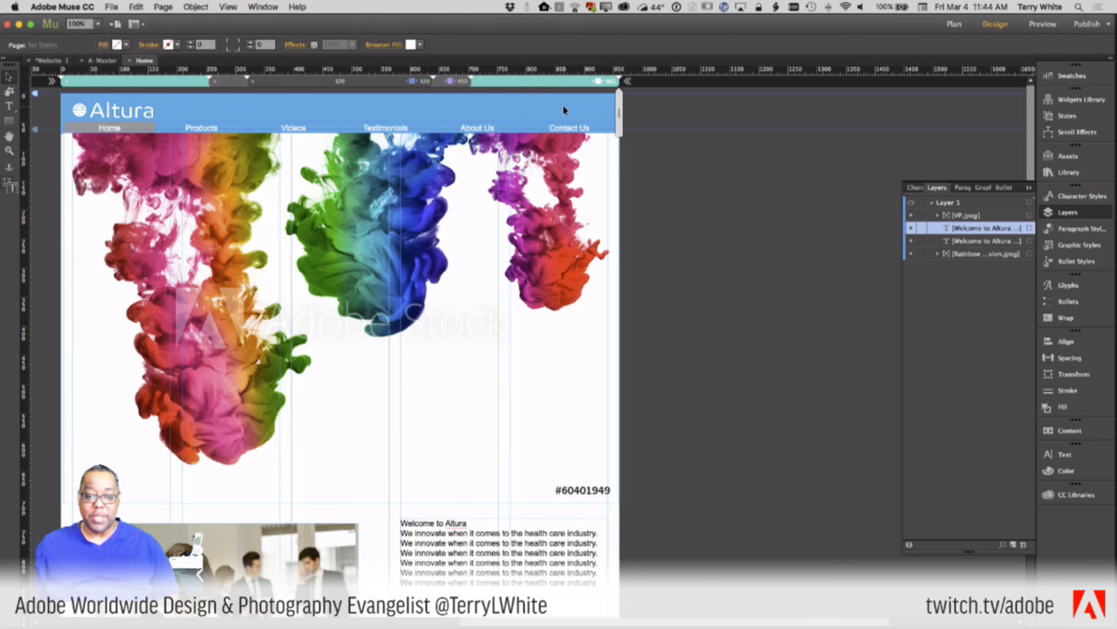
# - Scale the ink image to 95%, narrow the preview to about 616px, and raise the office photo about 34 px
pyautogui.click(486, 206)
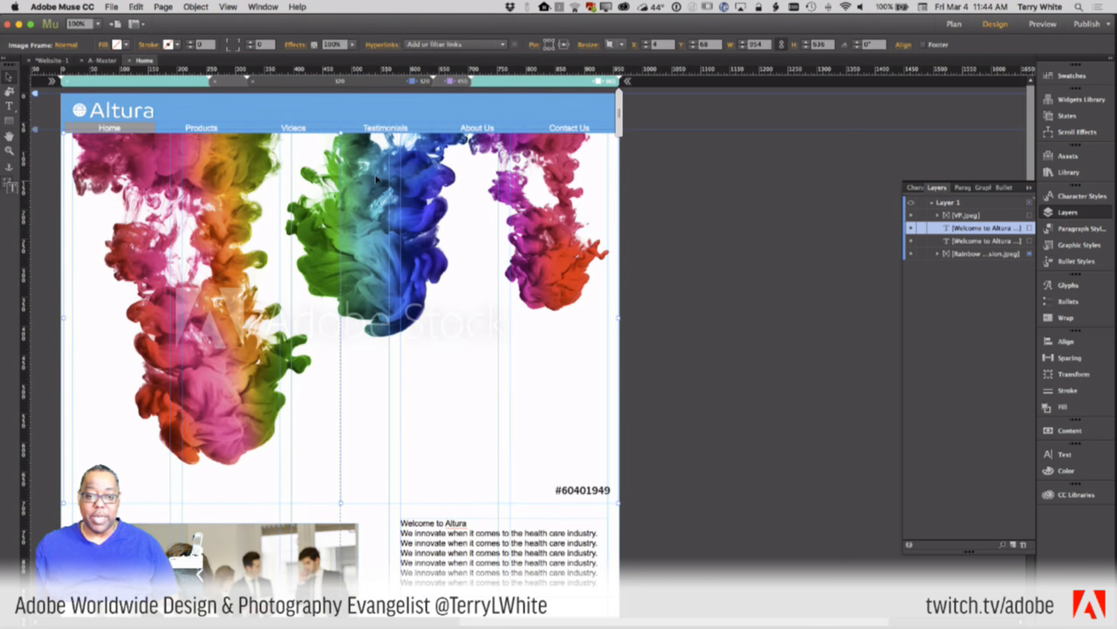
pyautogui.moveTo(342, 131); pyautogui.dragTo(342, 135)
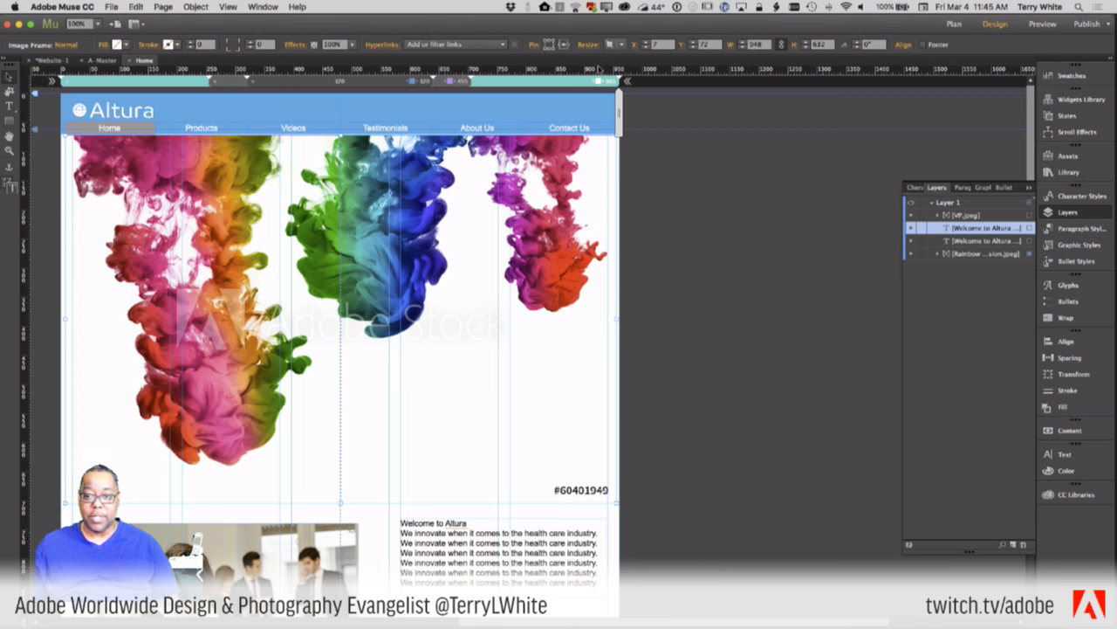
pyautogui.moveTo(619, 112); pyautogui.dragTo(529, 135)
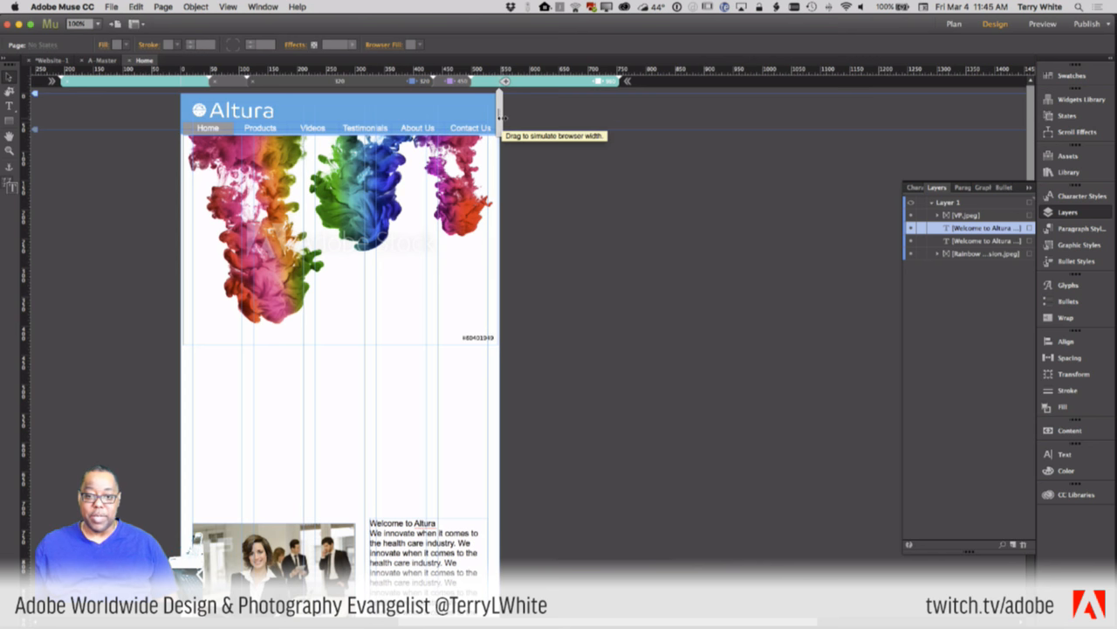
pyautogui.moveTo(501, 111); pyautogui.dragTo(545, 110)
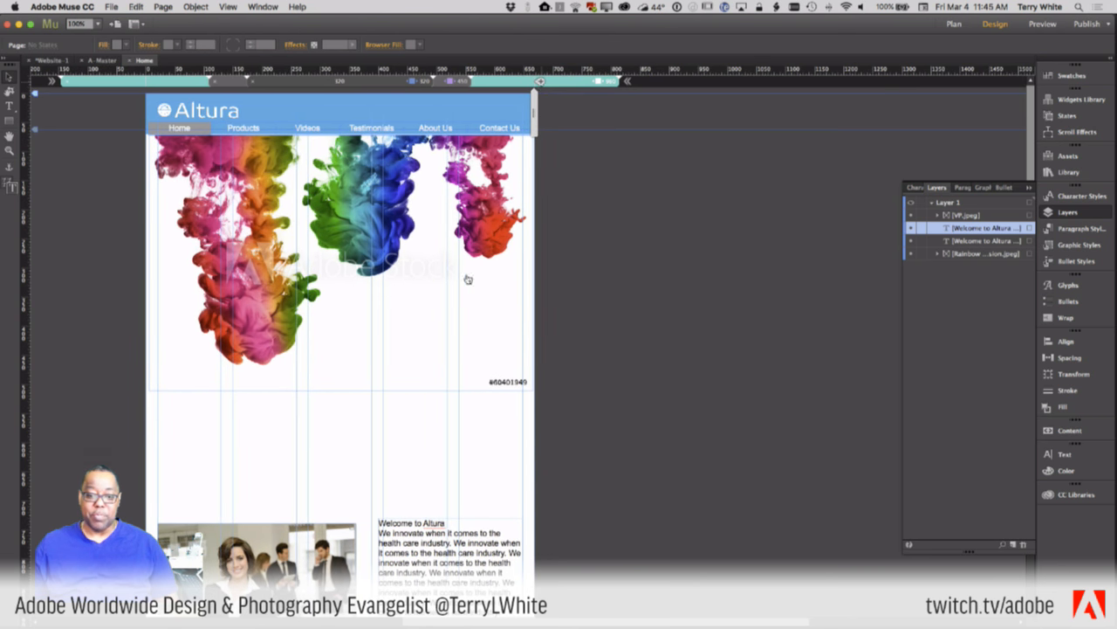
pyautogui.moveTo(271, 550); pyautogui.dragTo(270, 447)
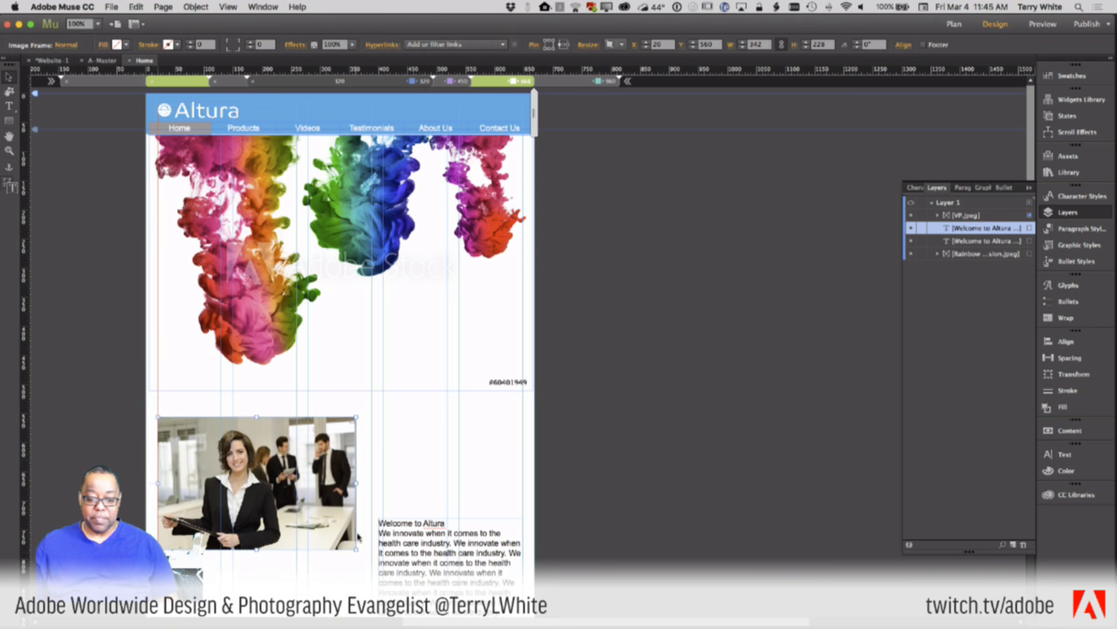
# - Put the first welcome text beside the photo, taller, and stretch the second below it to 628 px
pyautogui.moveTo(420, 560); pyautogui.dragTo(383, 476)
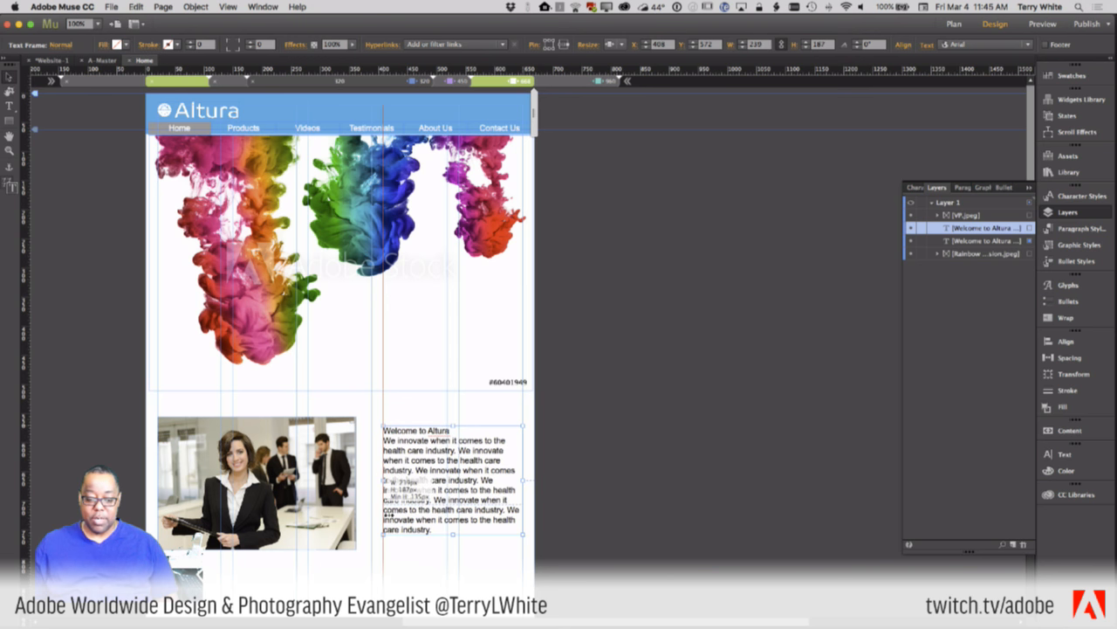
pyautogui.moveTo(452, 533); pyautogui.dragTo(451, 548)
pyautogui.scroll(-3, 450, 566)
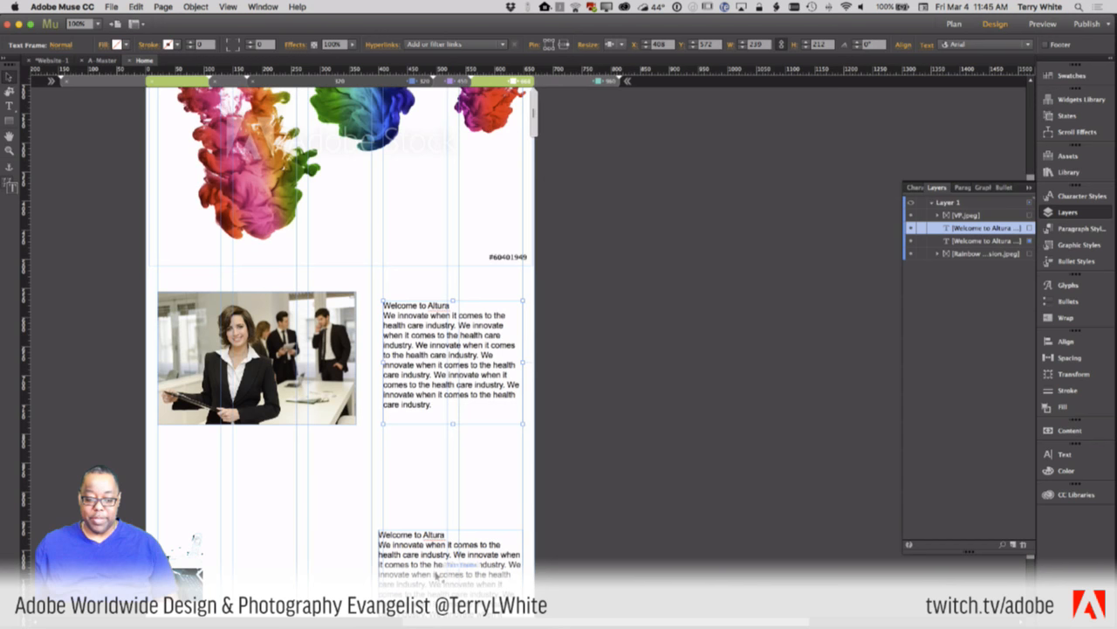
pyautogui.moveTo(454, 572); pyautogui.dragTo(214, 488)
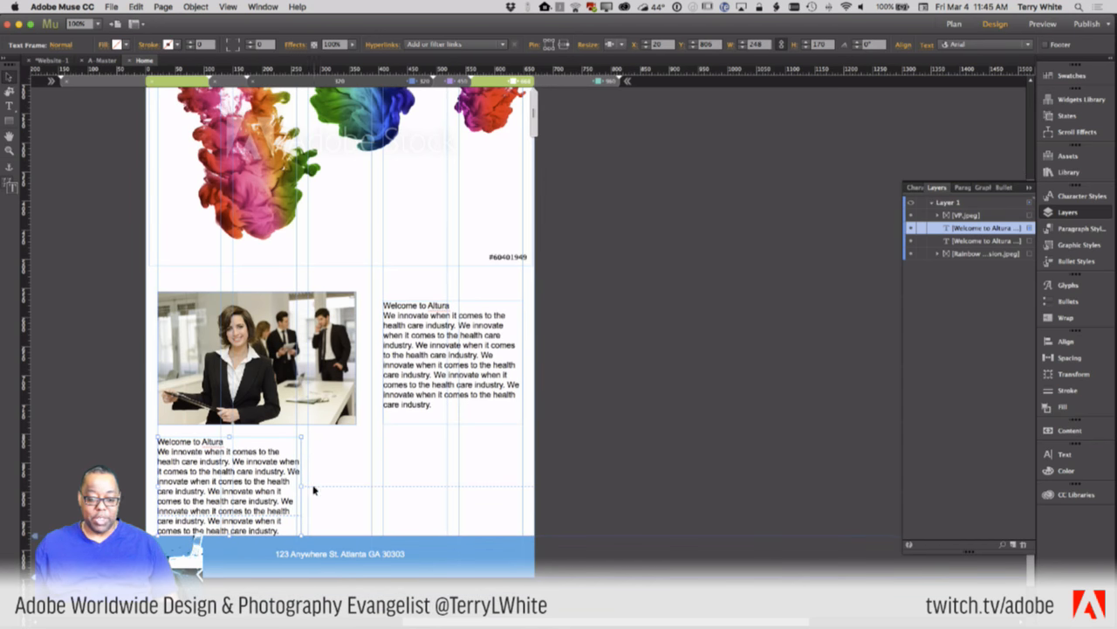
pyautogui.moveTo(301, 490); pyautogui.dragTo(527, 473)
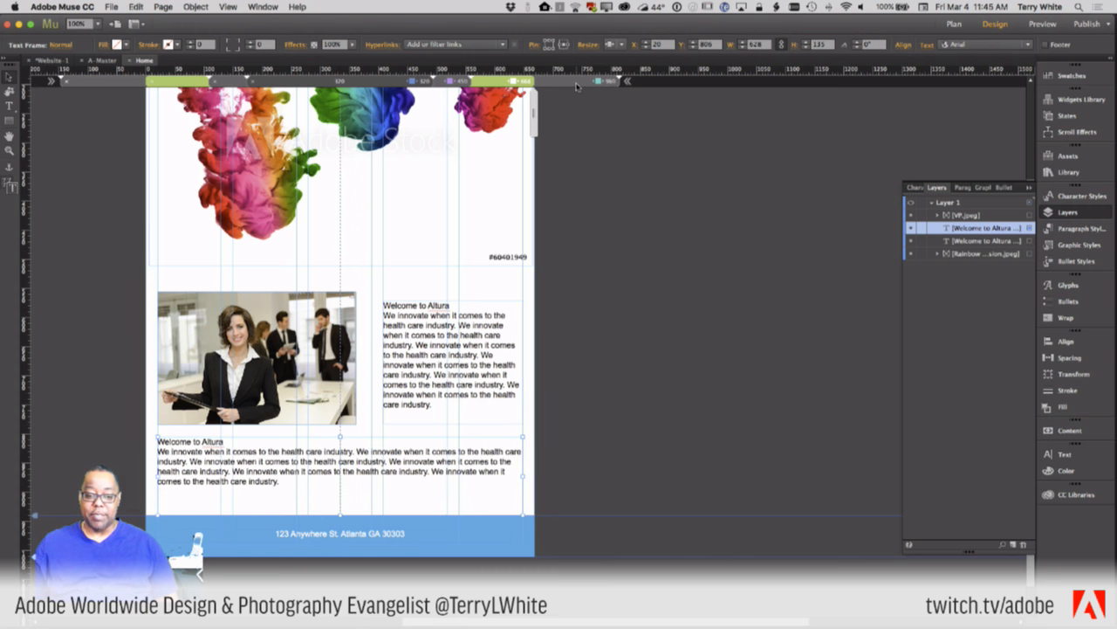
pyautogui.click(576, 84)
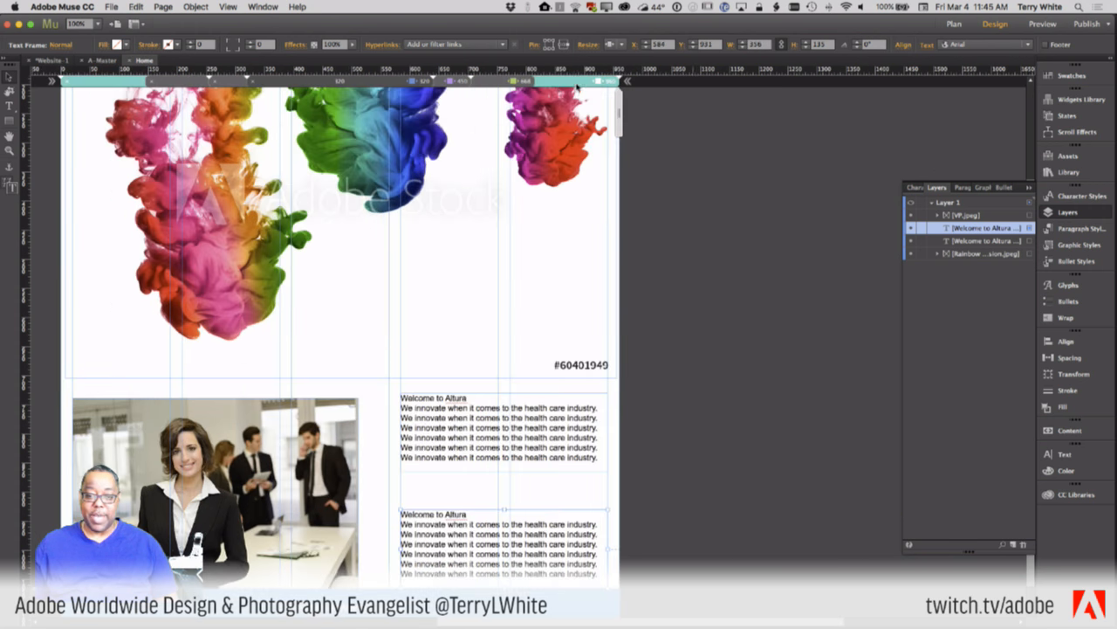
# - Step through the narrower breakpoints to the 320 layout, with welcome blocks and photo stacked in one column
pyautogui.click(487, 82)
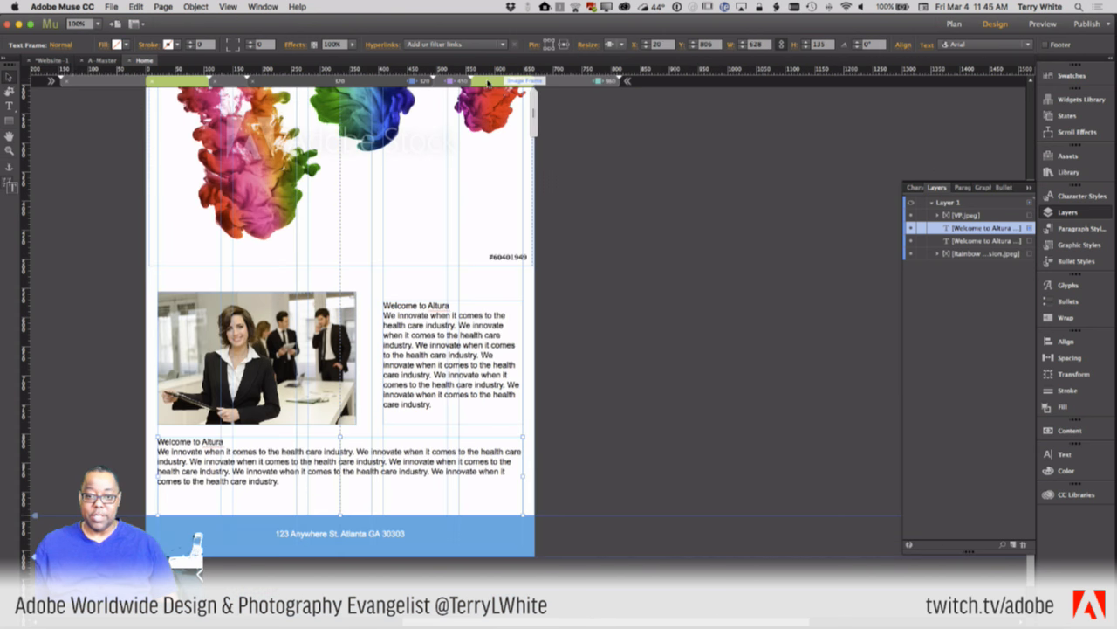
pyautogui.click(445, 82)
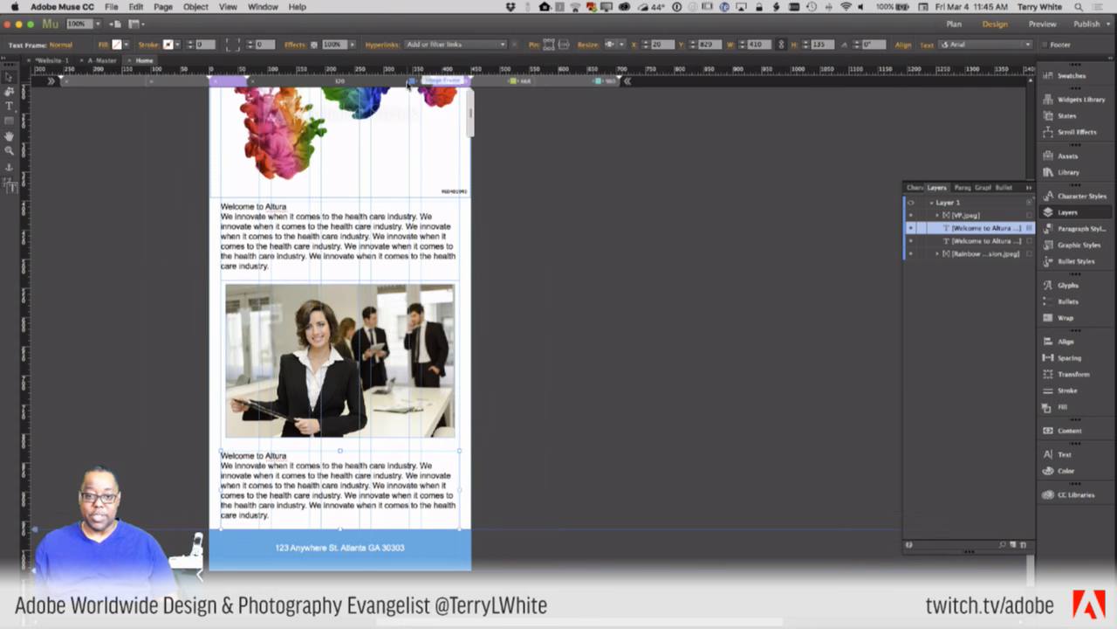
pyautogui.click(409, 81)
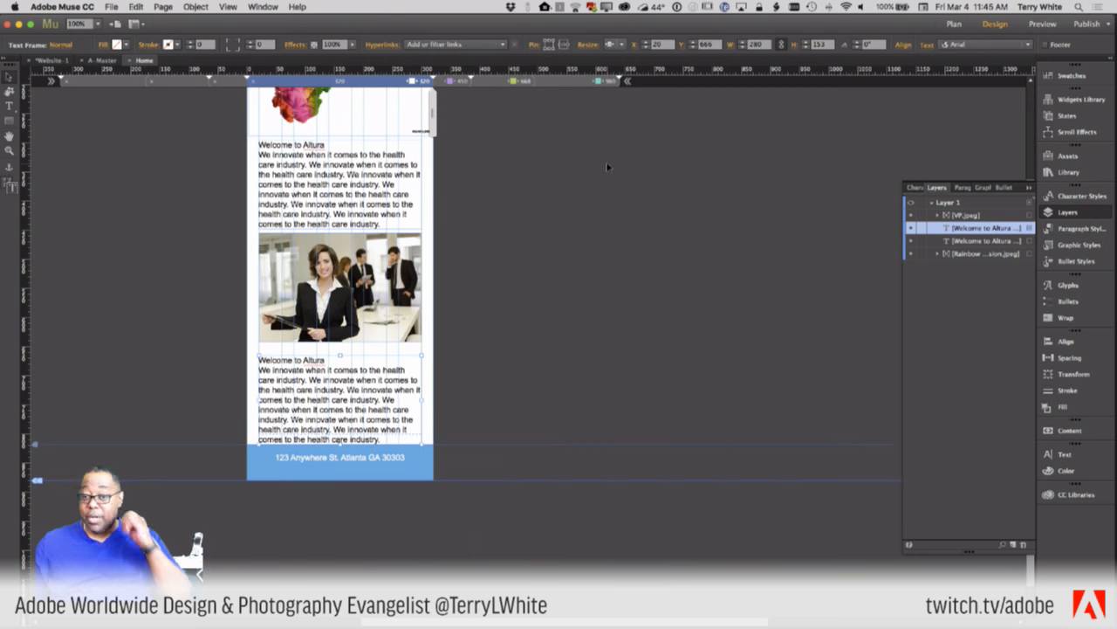
pyautogui.scroll(3, 609, 167)
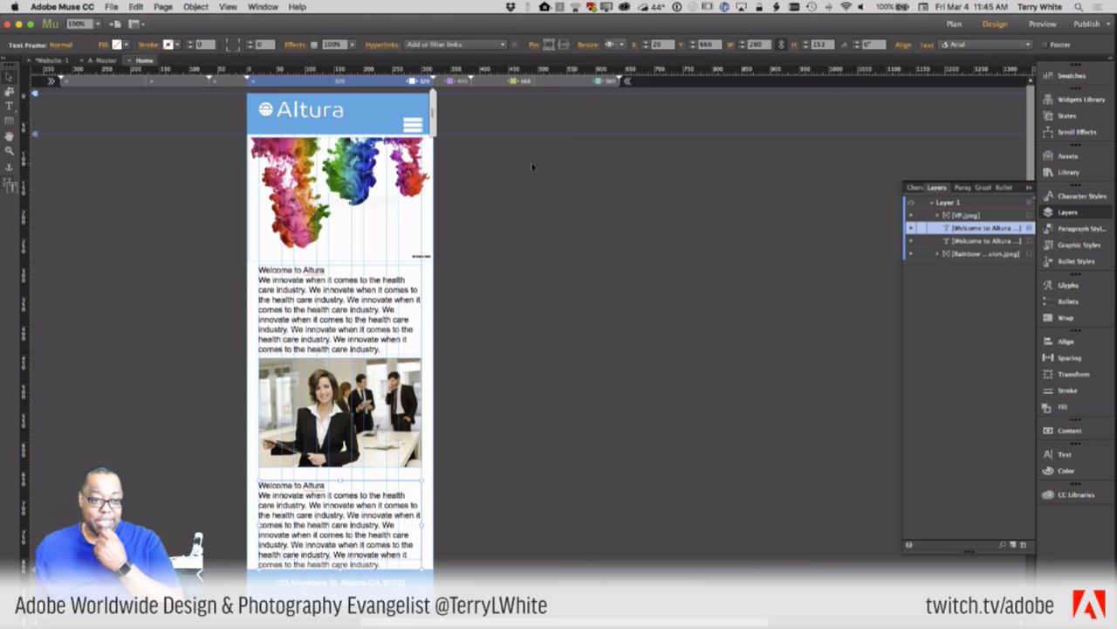
# - Go from A-Master to the Plan view site map and open the About Us page
pyautogui.click(97, 60)
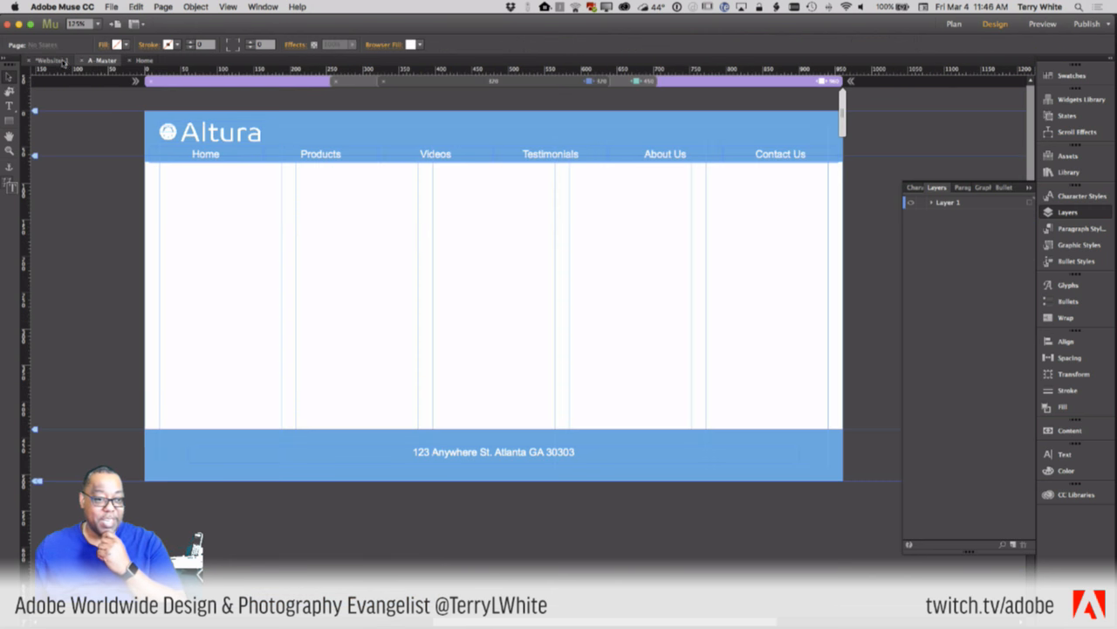
pyautogui.click(53, 60)
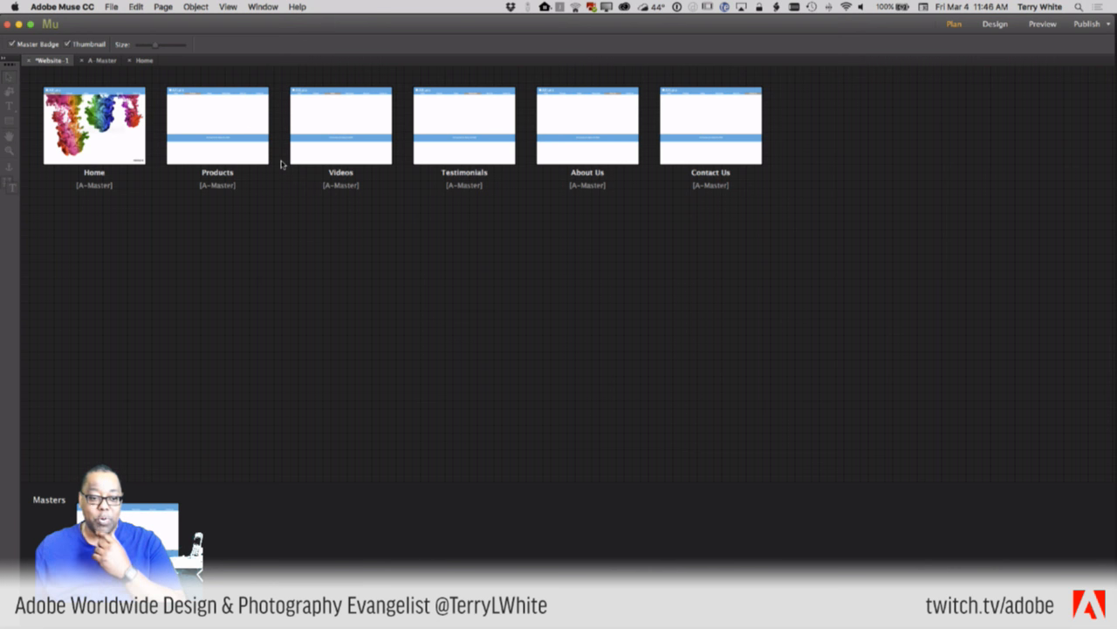
pyautogui.moveTo(579, 150)
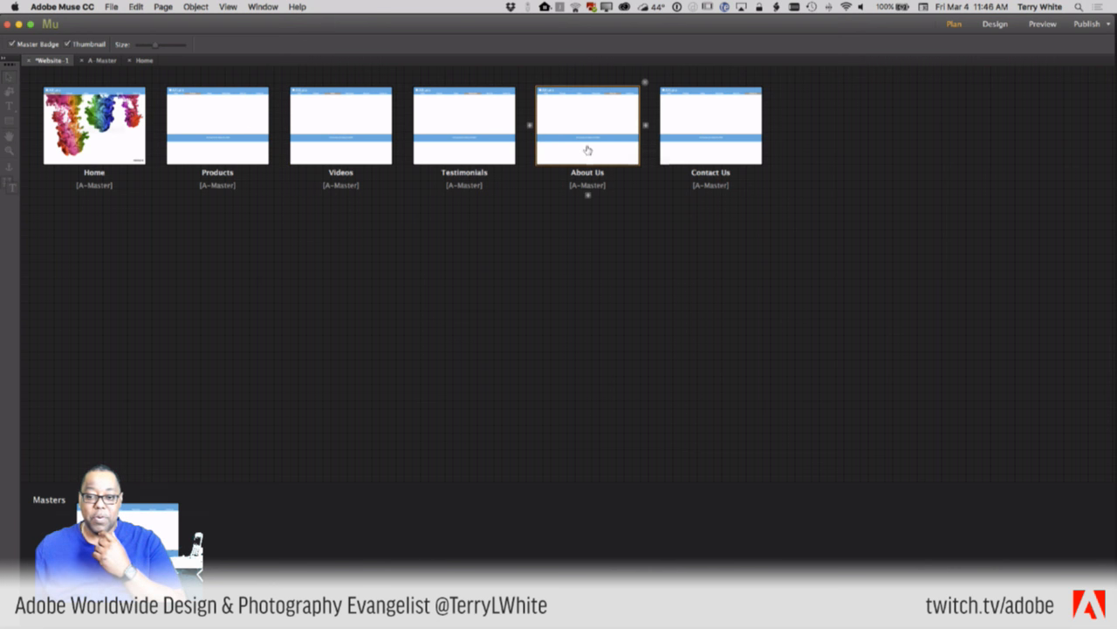
pyautogui.doubleClick(587, 149)
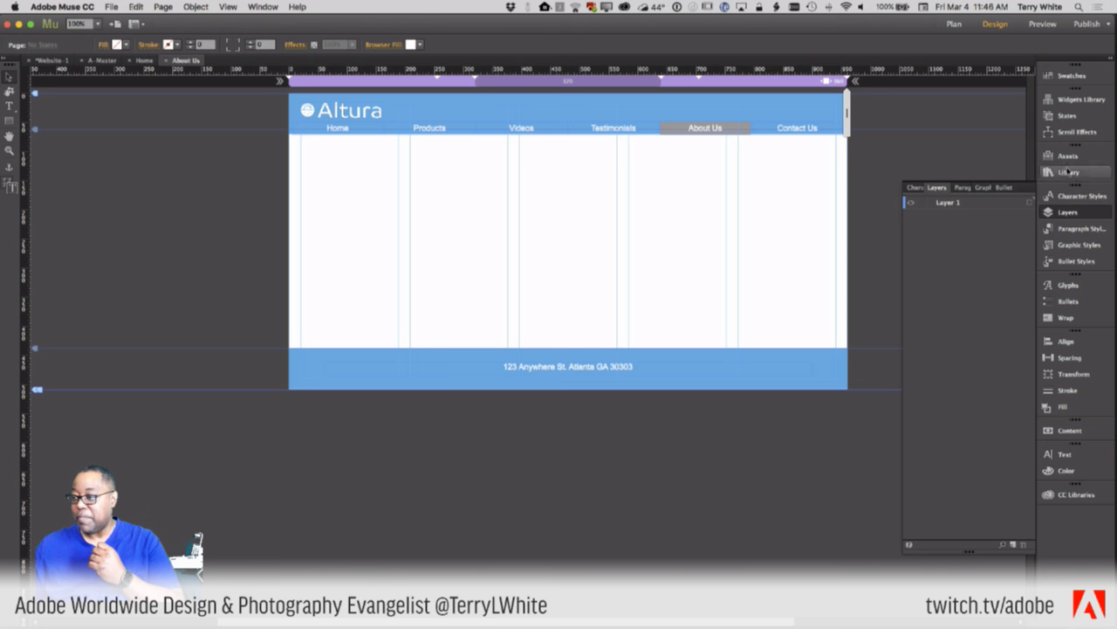
# - Drag a Google Maps widget from the Social widgets onto the About Us page's upper-right content area
pyautogui.click(1075, 100)
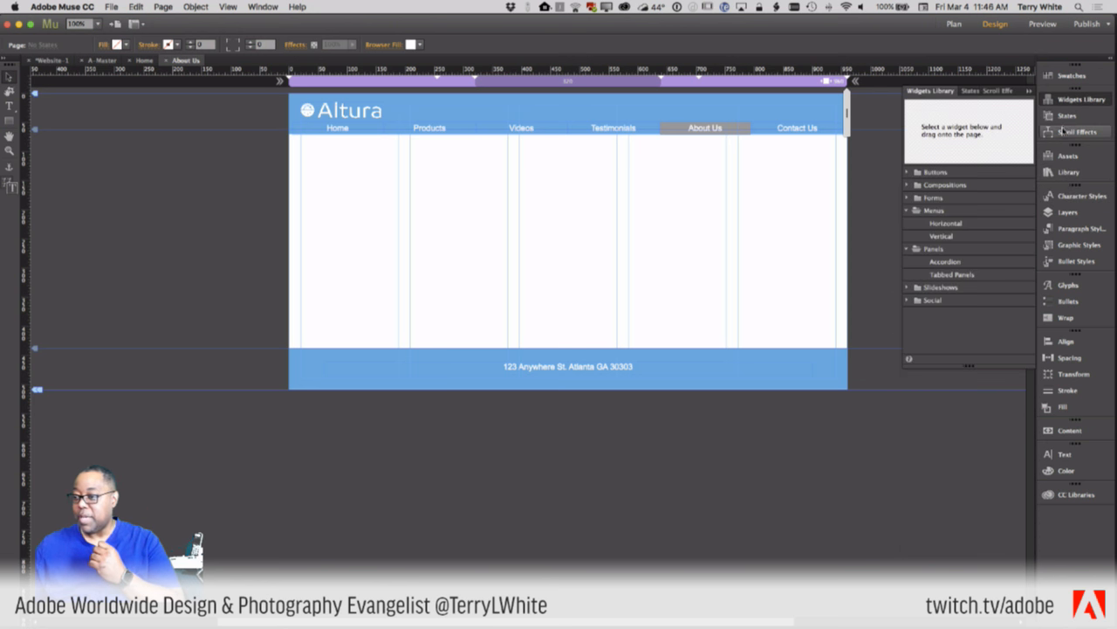
pyautogui.click(907, 303)
pyautogui.moveTo(968, 366); pyautogui.dragTo(969, 529)
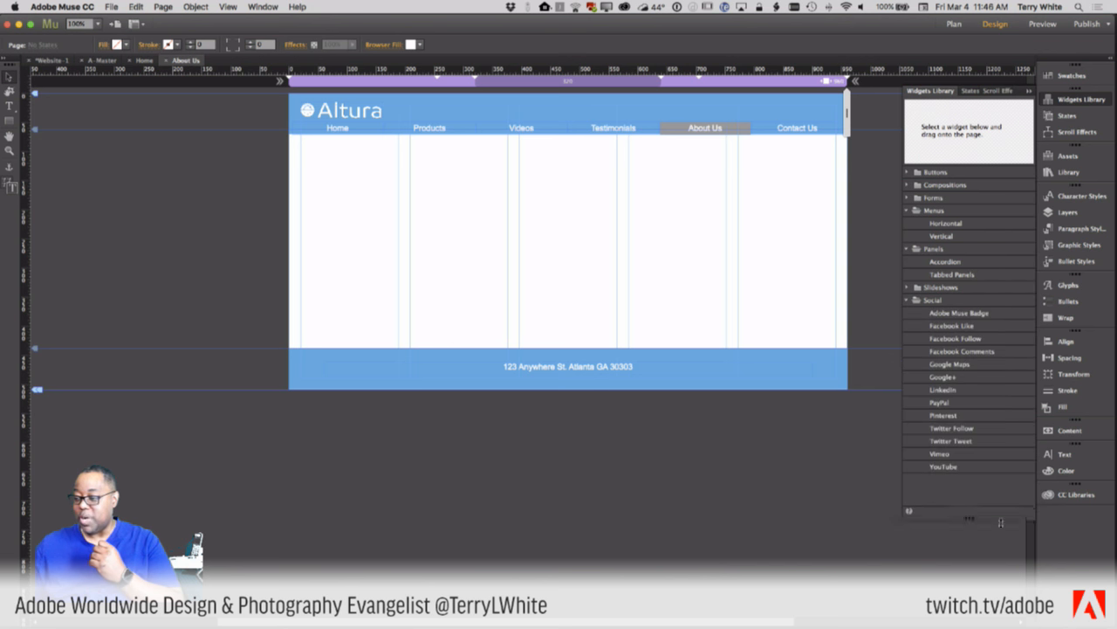
pyautogui.moveTo(950, 365); pyautogui.dragTo(603, 225)
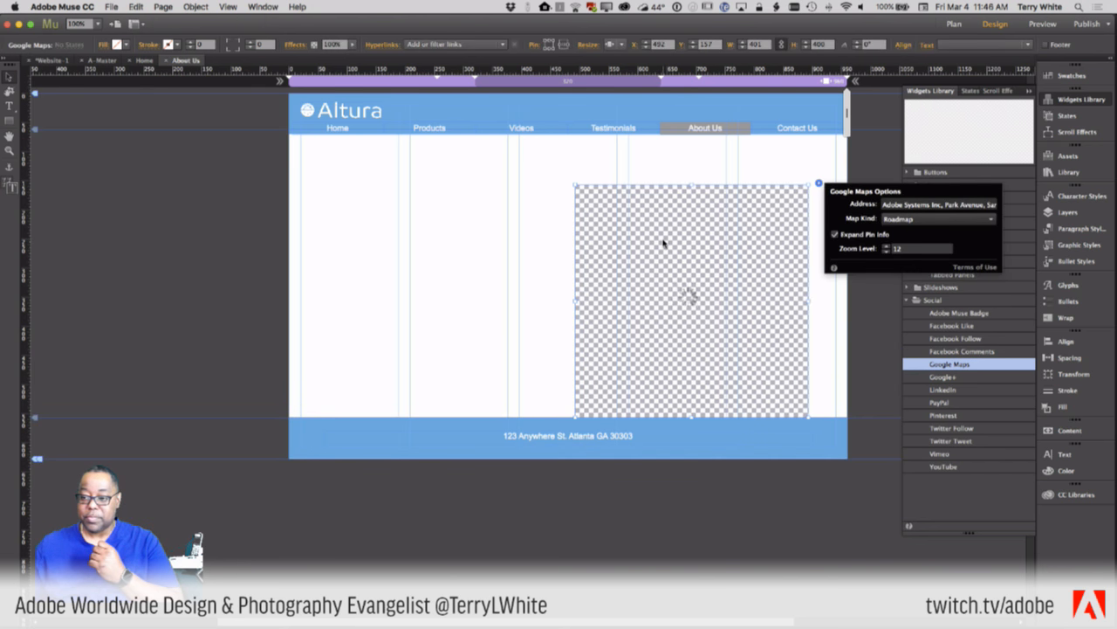
pyautogui.moveTo(694, 272); pyautogui.dragTo(725, 232)
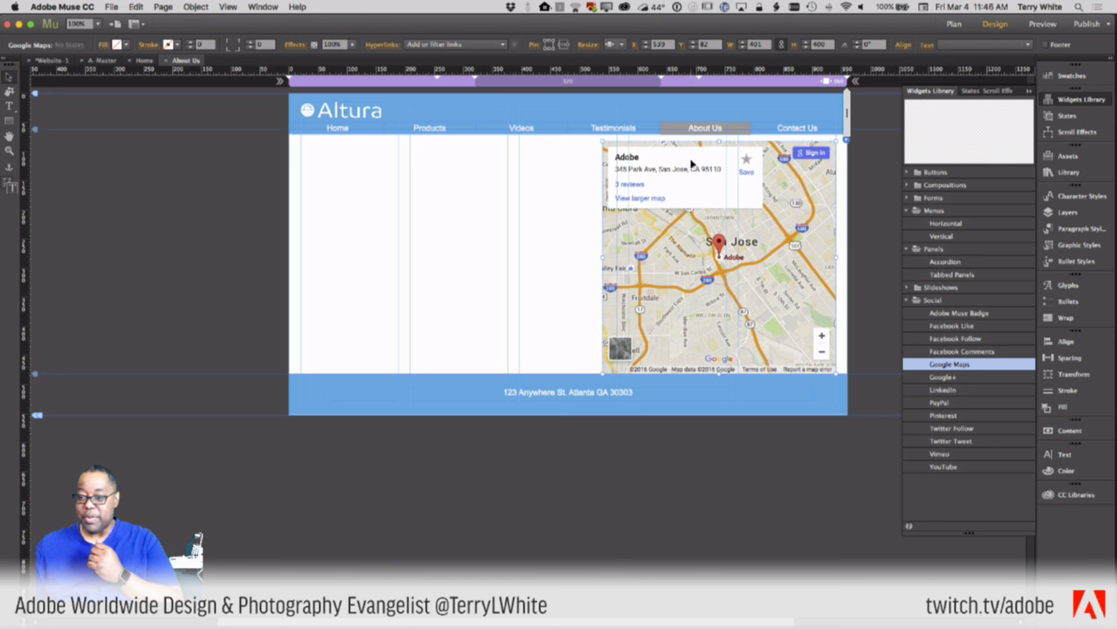
pyautogui.click(845, 142)
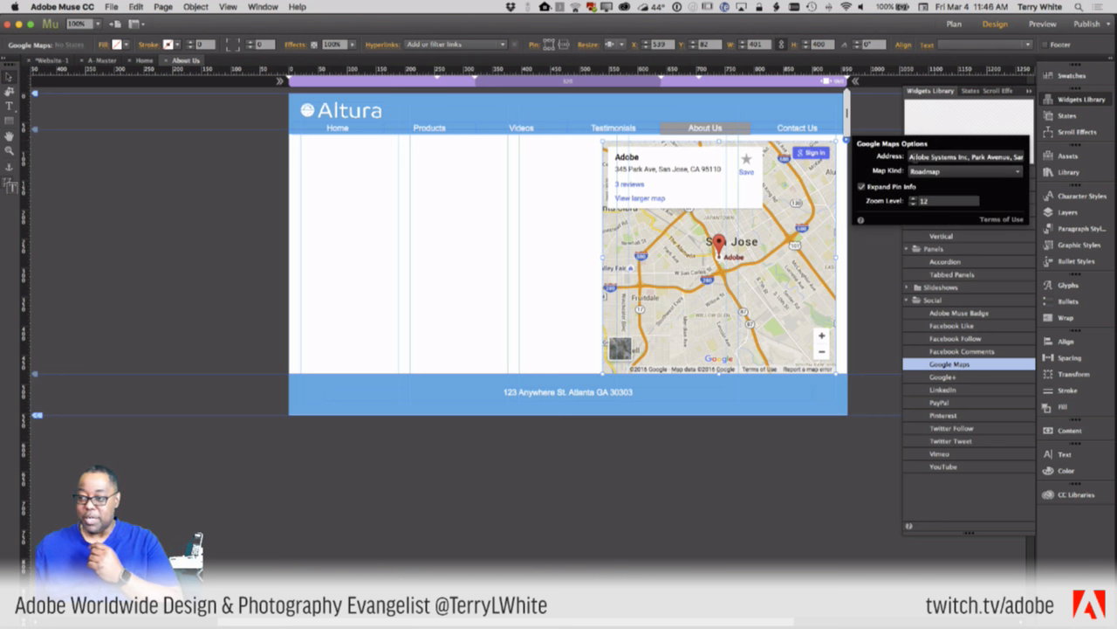
pyautogui.click(929, 159)
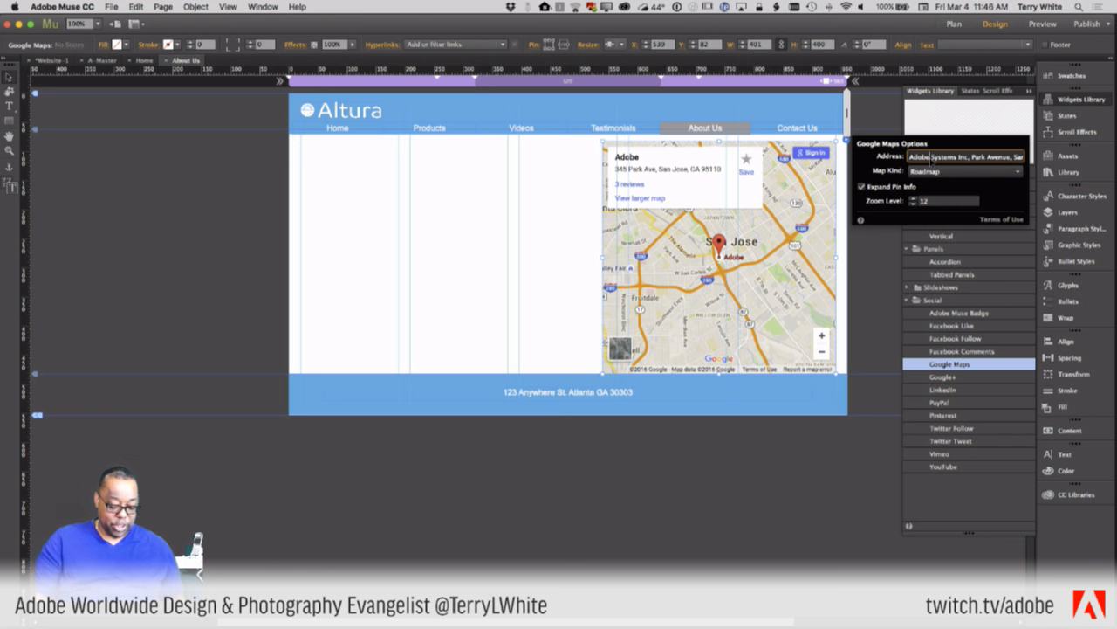
pyautogui.press('super+a')
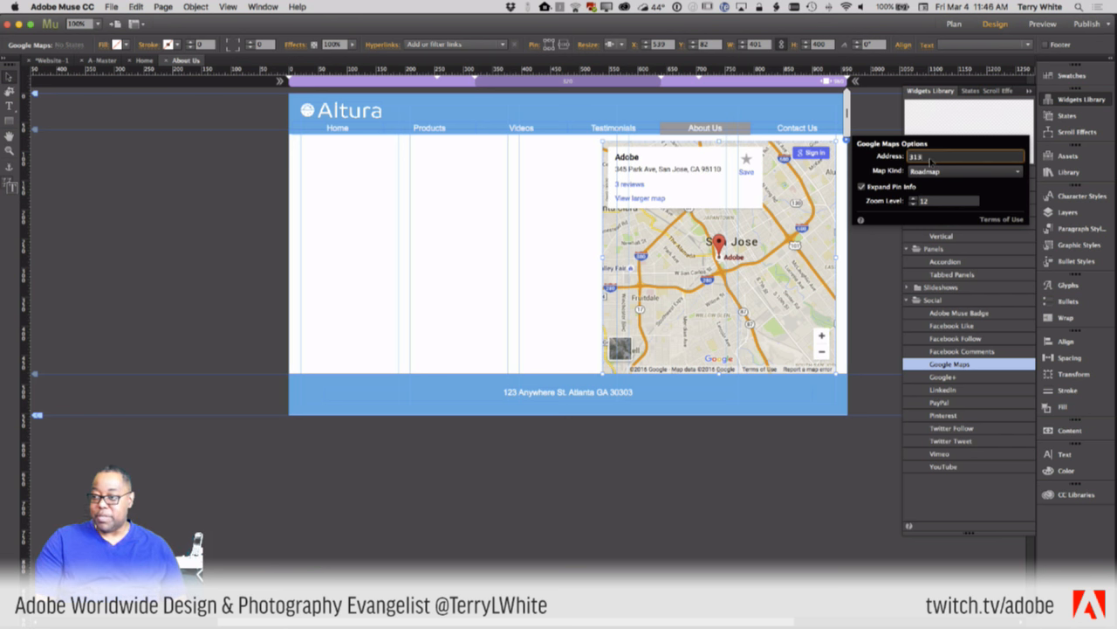
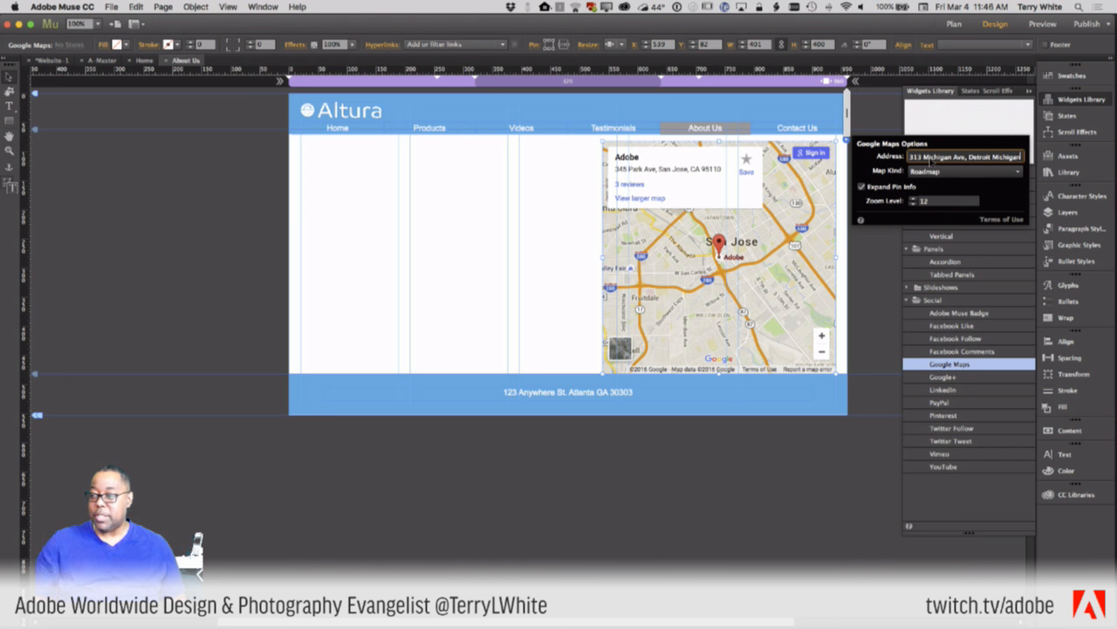
pyautogui.press('Return')
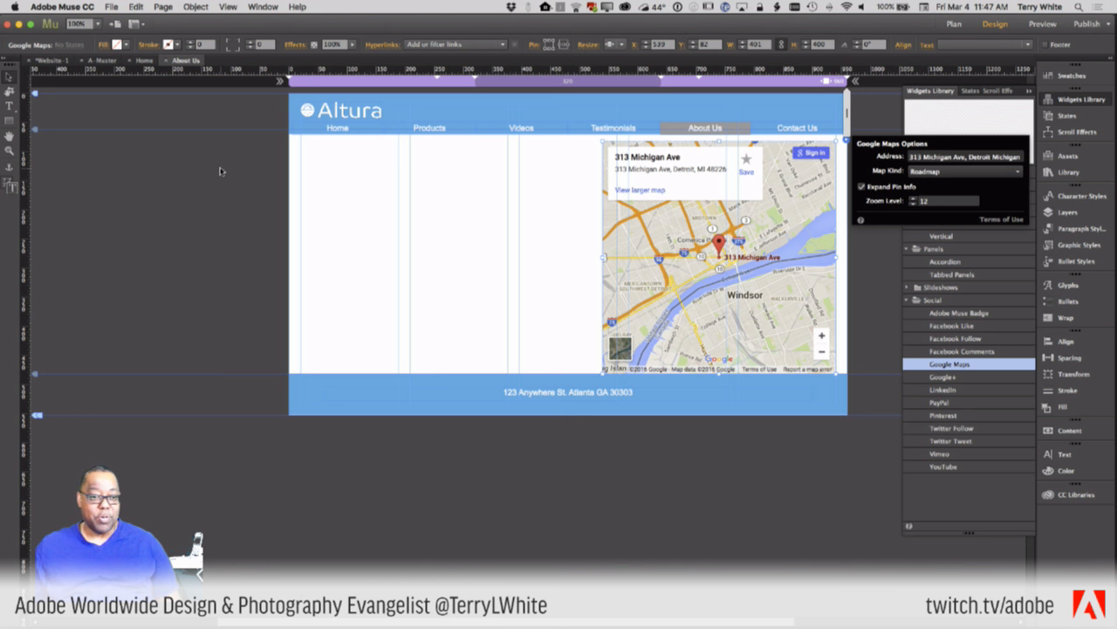
pyautogui.click(9, 105)
pyautogui.click(463, 273)
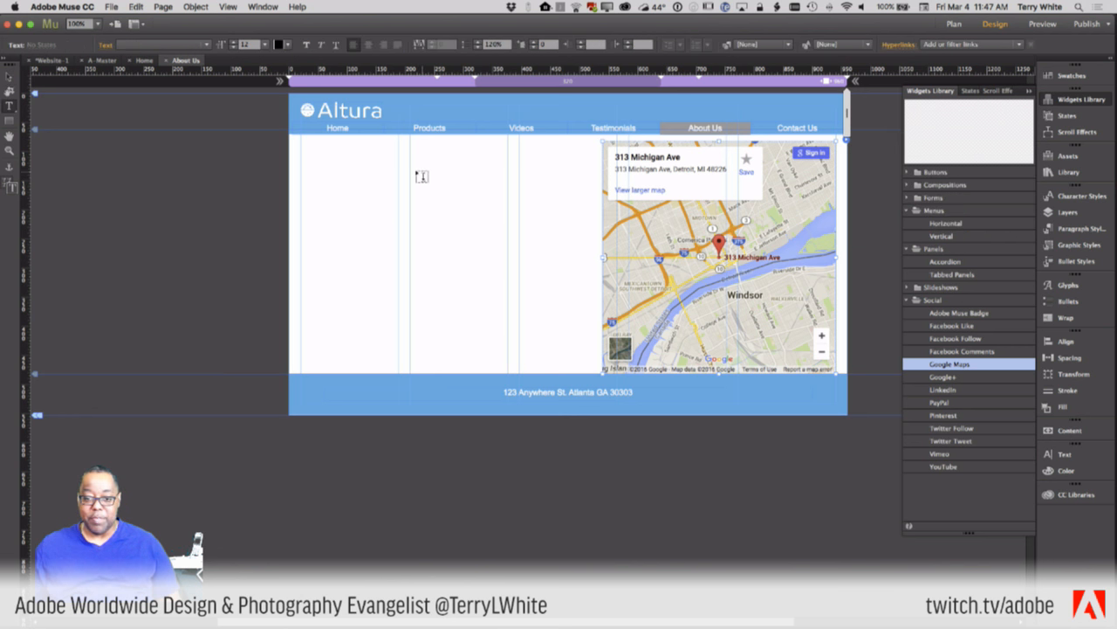
# - Draw a left-column text frame reading 'Find us easily from downtown', fixing the typo, and select its text
pyautogui.click(9, 77)
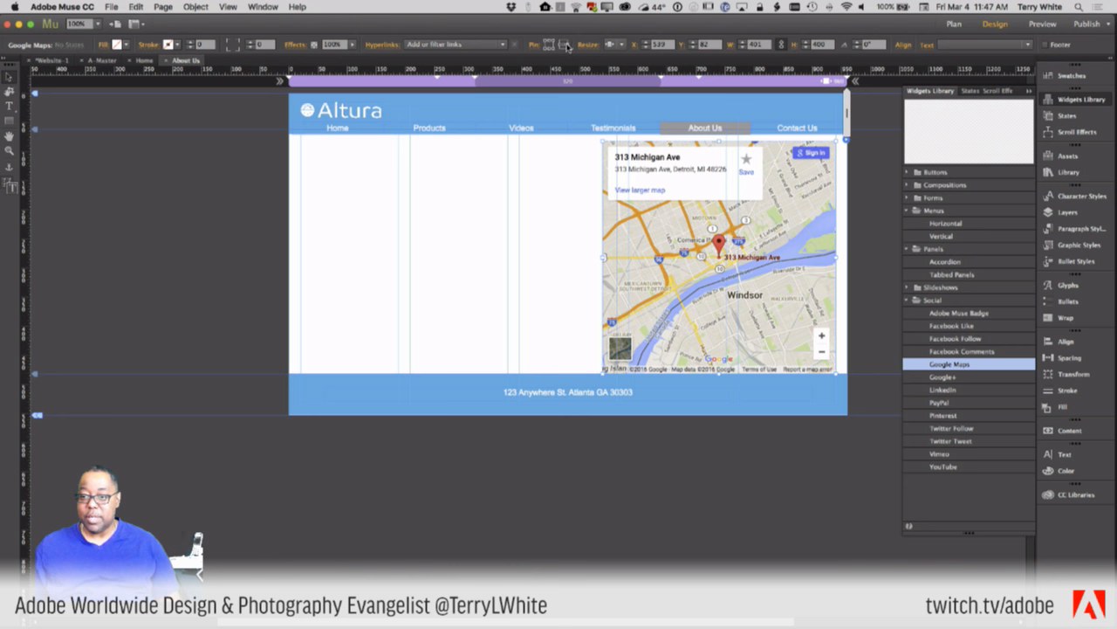
pyautogui.press('t')
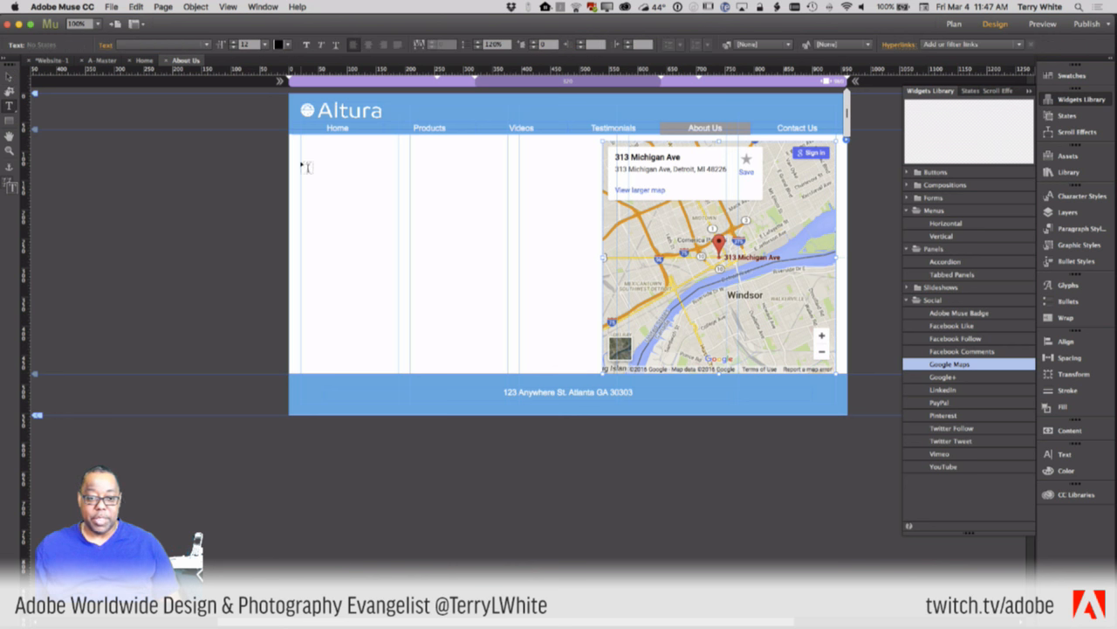
pyautogui.moveTo(301, 159); pyautogui.dragTo(398, 306)
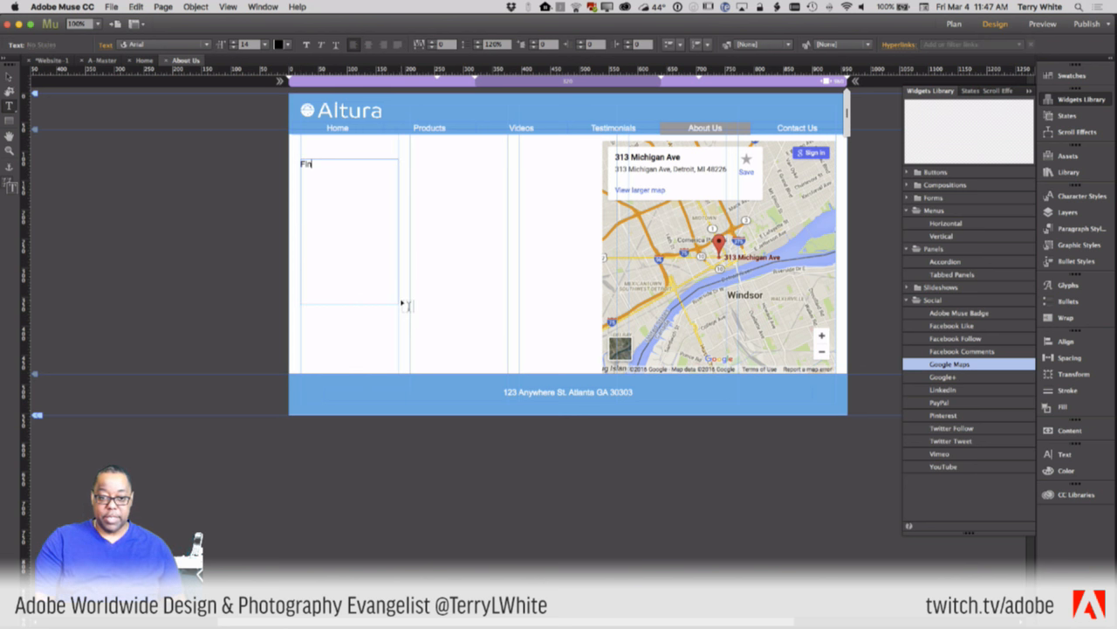
pyautogui.write('Find us easily from do')
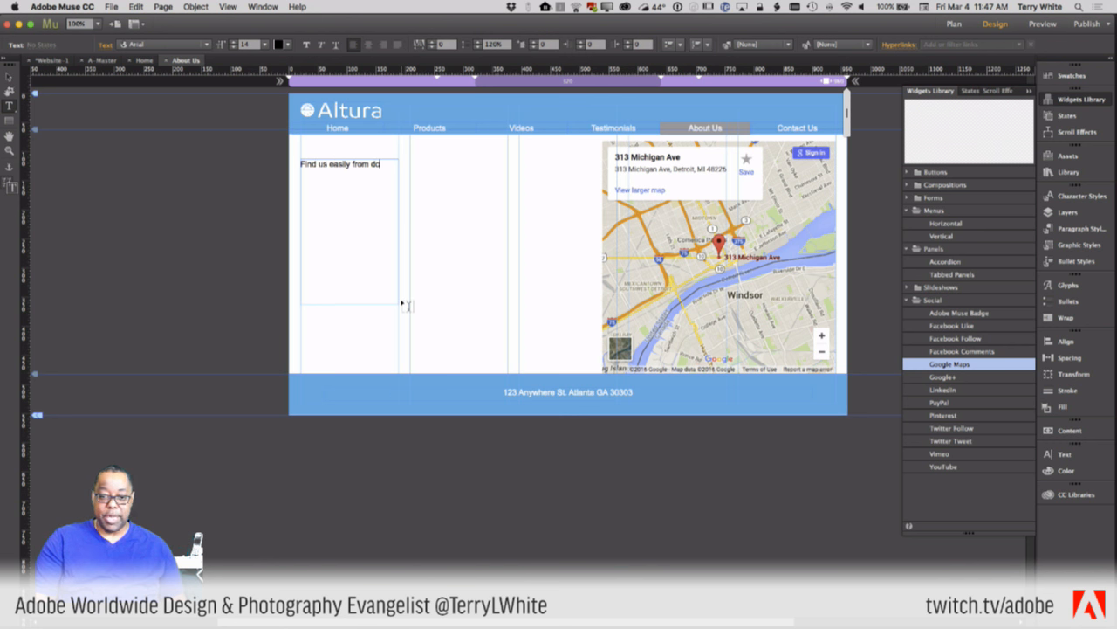
pyautogui.write('wntown')
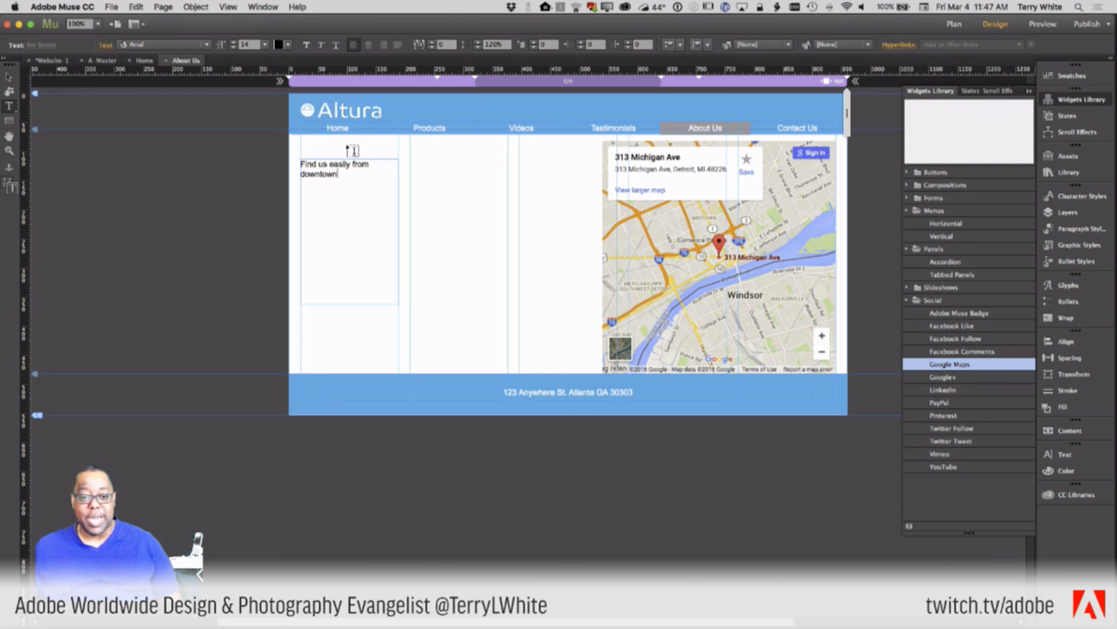
pyautogui.press('super+a')
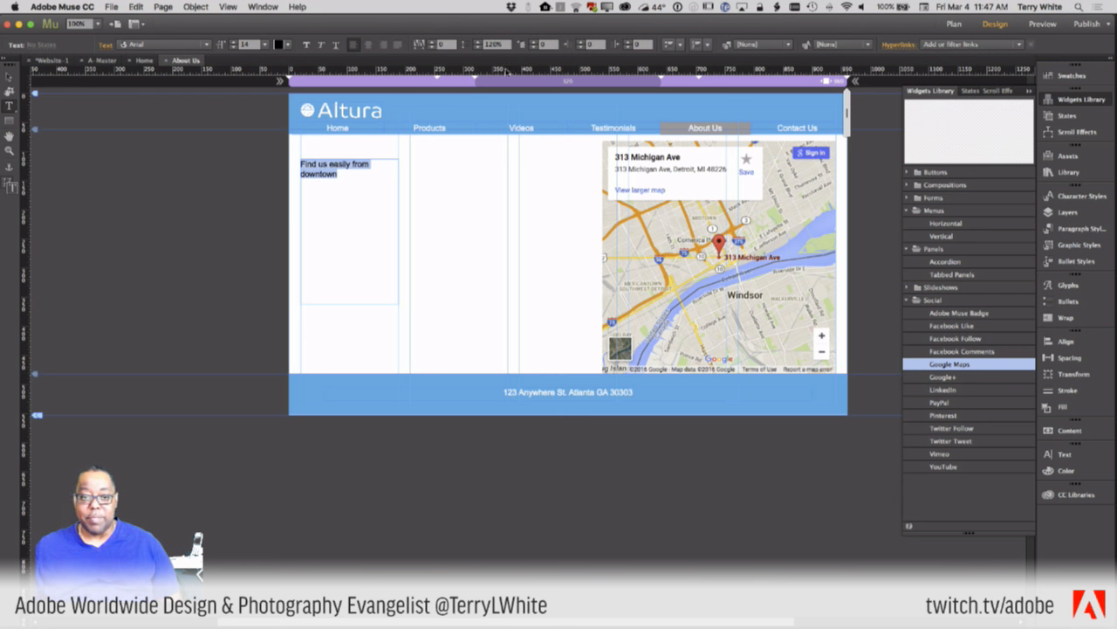
pyautogui.click(206, 45)
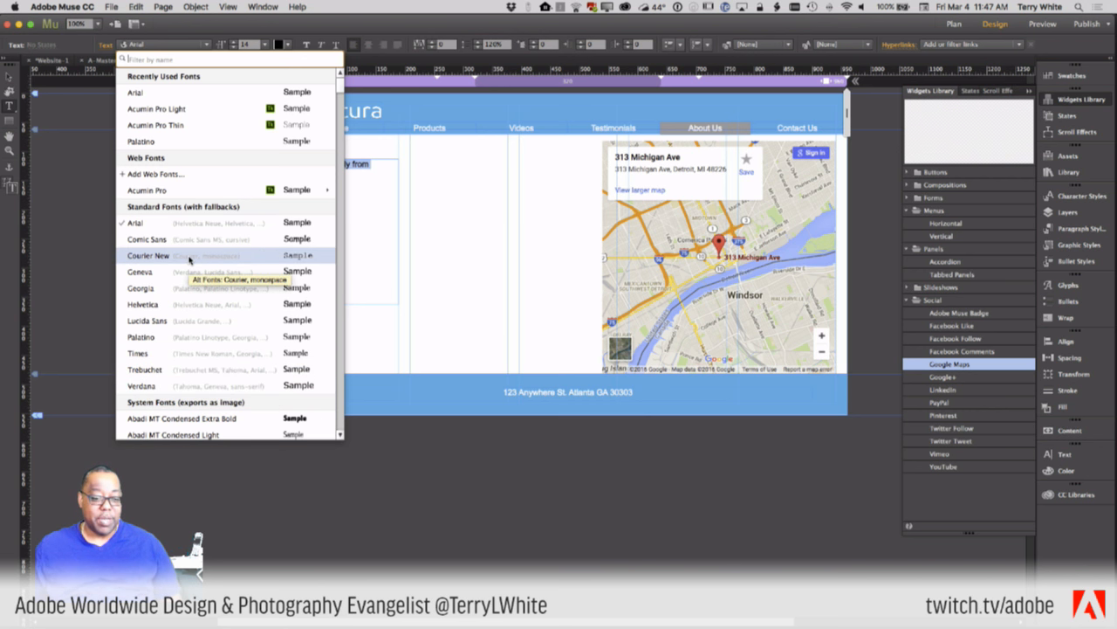
# - In Add Web Fonts, browse the Typekit, Edge and Self Hosted lists, then tick Industry in Typekit
pyautogui.click(155, 174)
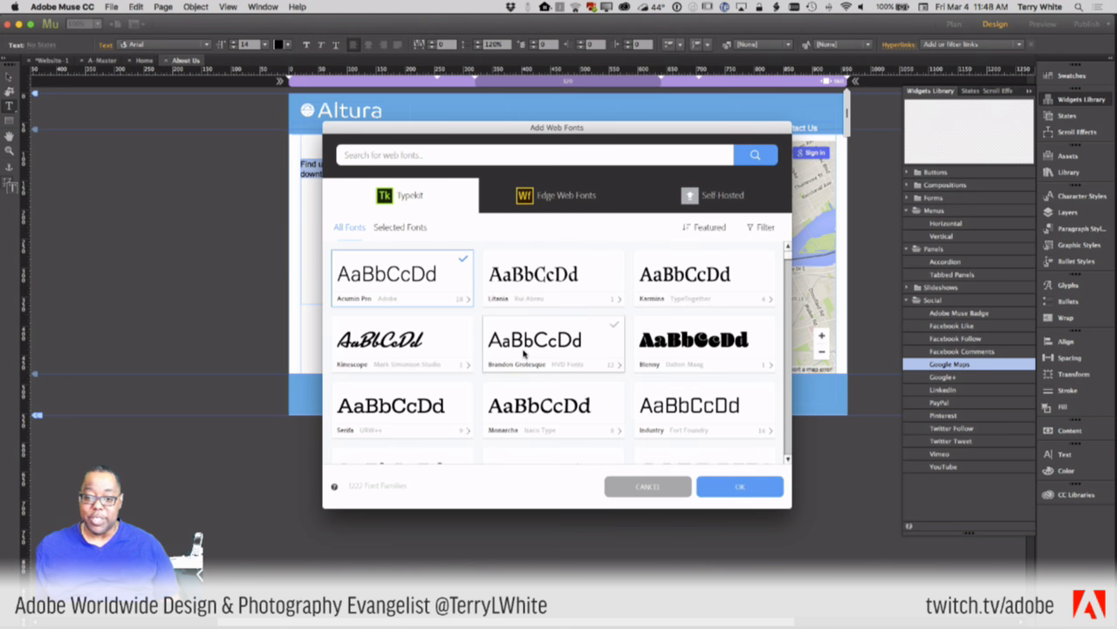
pyautogui.click(550, 198)
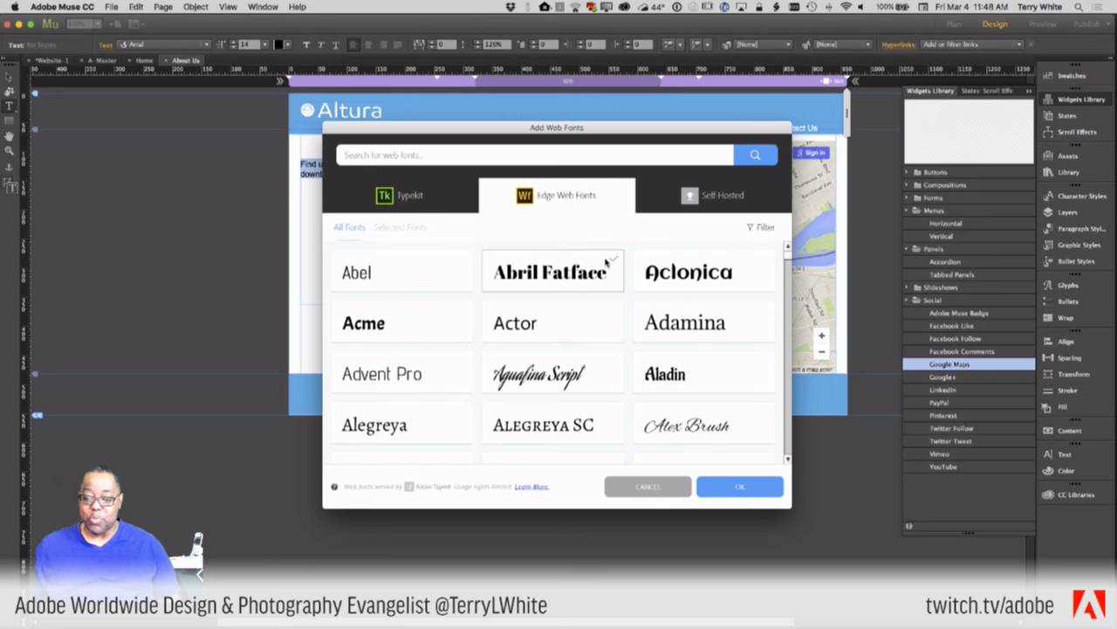
pyautogui.click(732, 198)
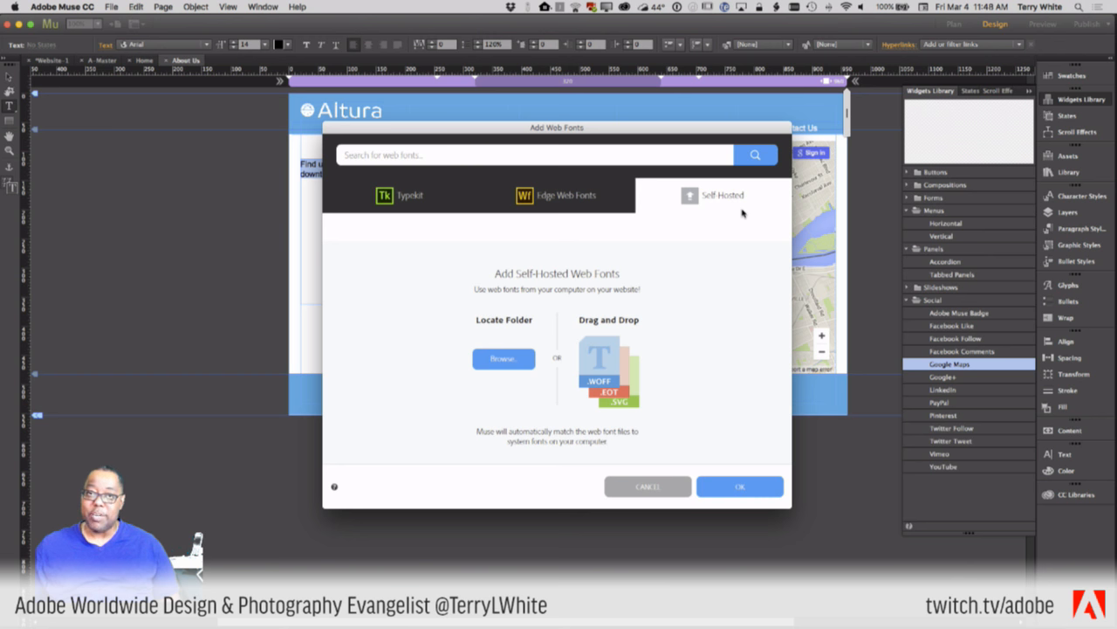
pyautogui.click(414, 201)
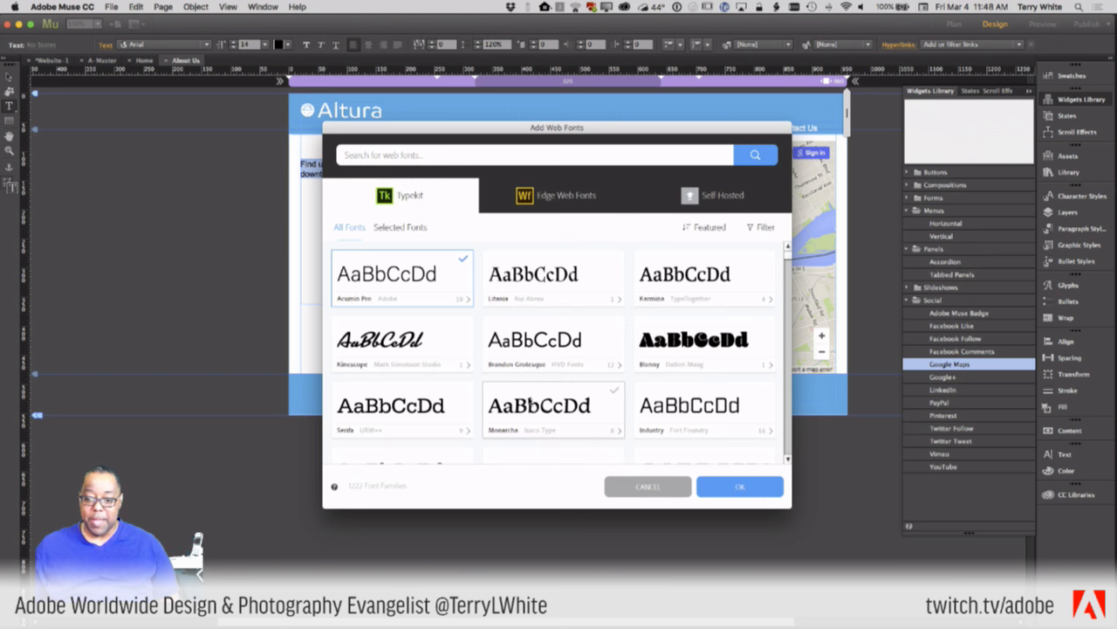
pyautogui.scroll(-1, 536, 382)
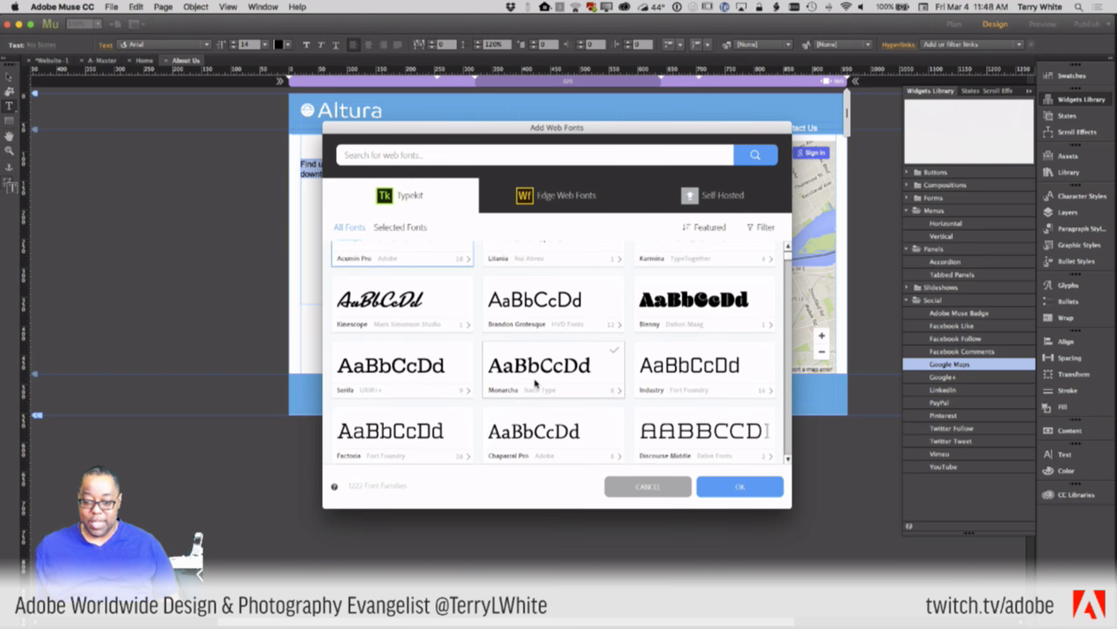
pyautogui.scroll(-5, 588, 407)
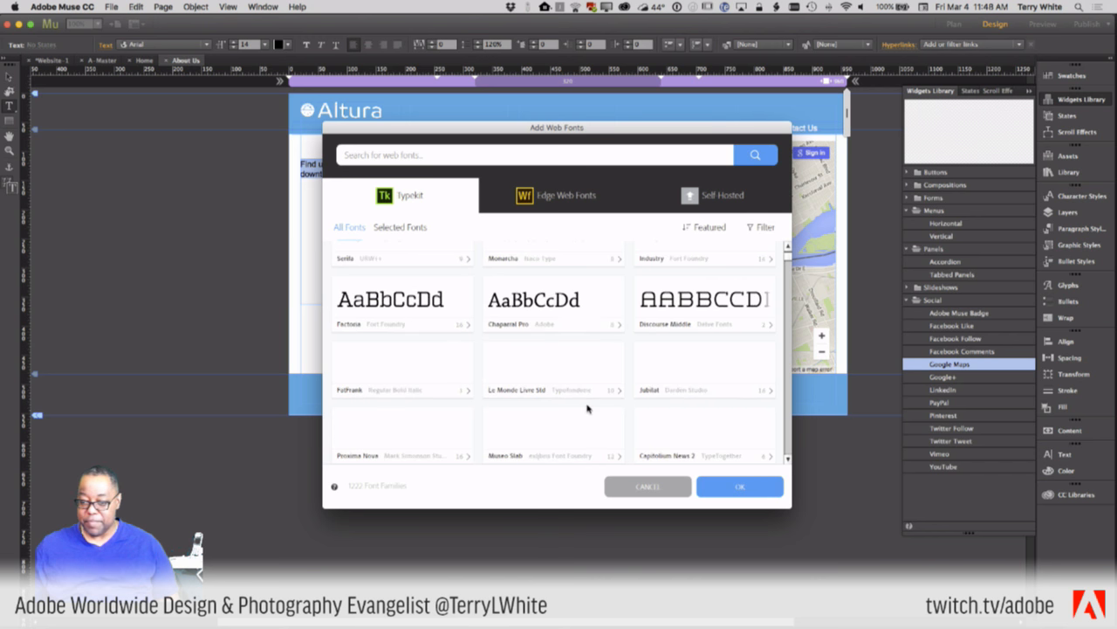
pyautogui.scroll(4, 587, 407)
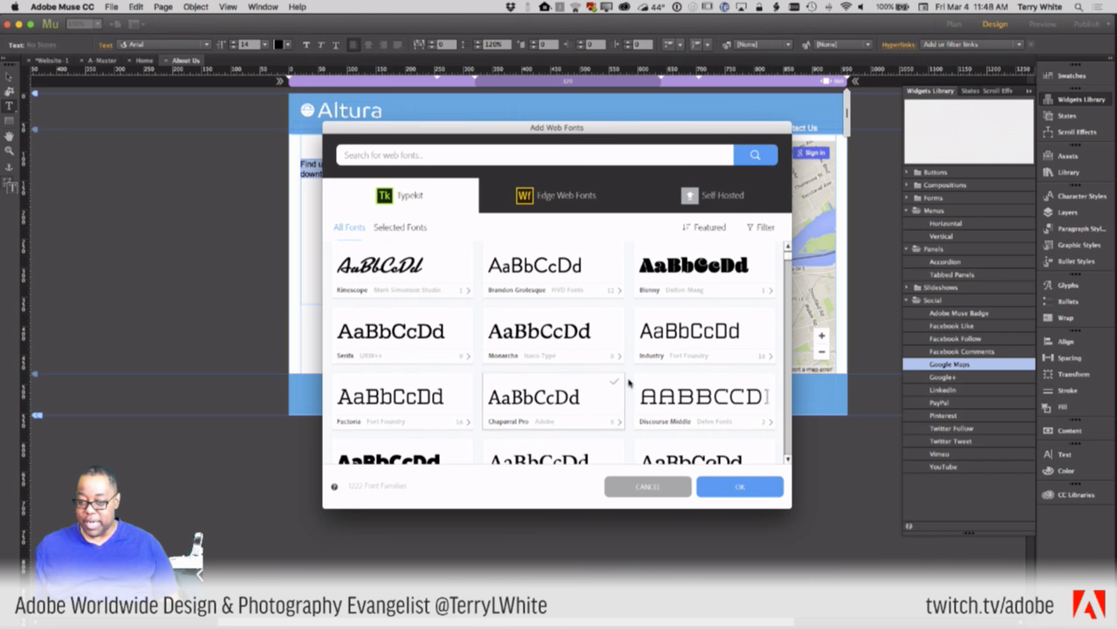
pyautogui.click(682, 331)
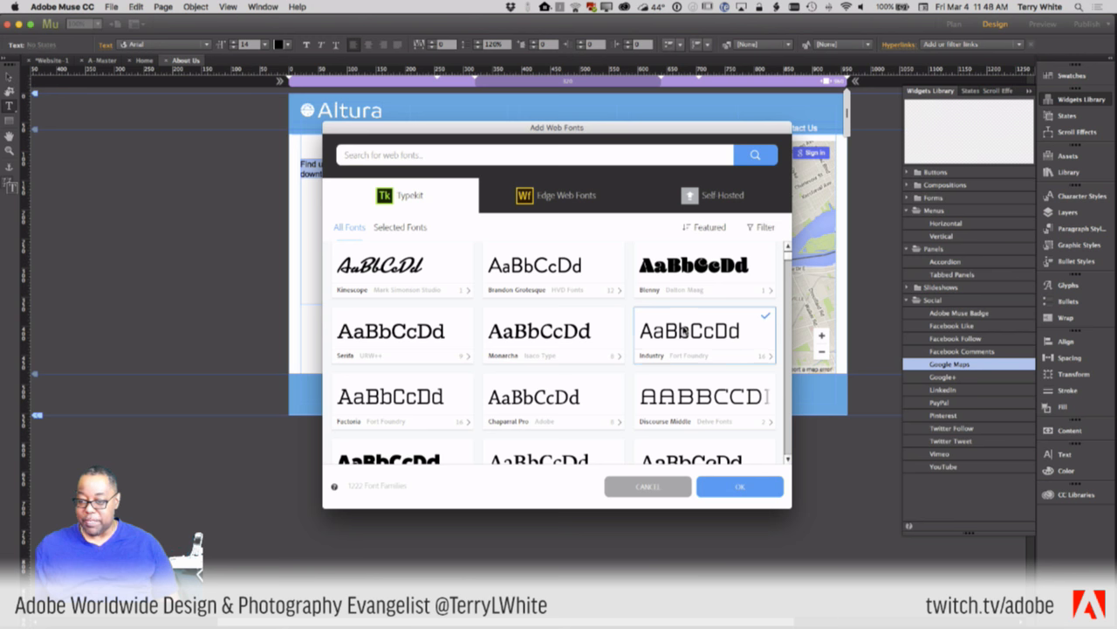
# - Add the Industry web font and set the heading to Industry Medium at size 32
pyautogui.click(730, 490)
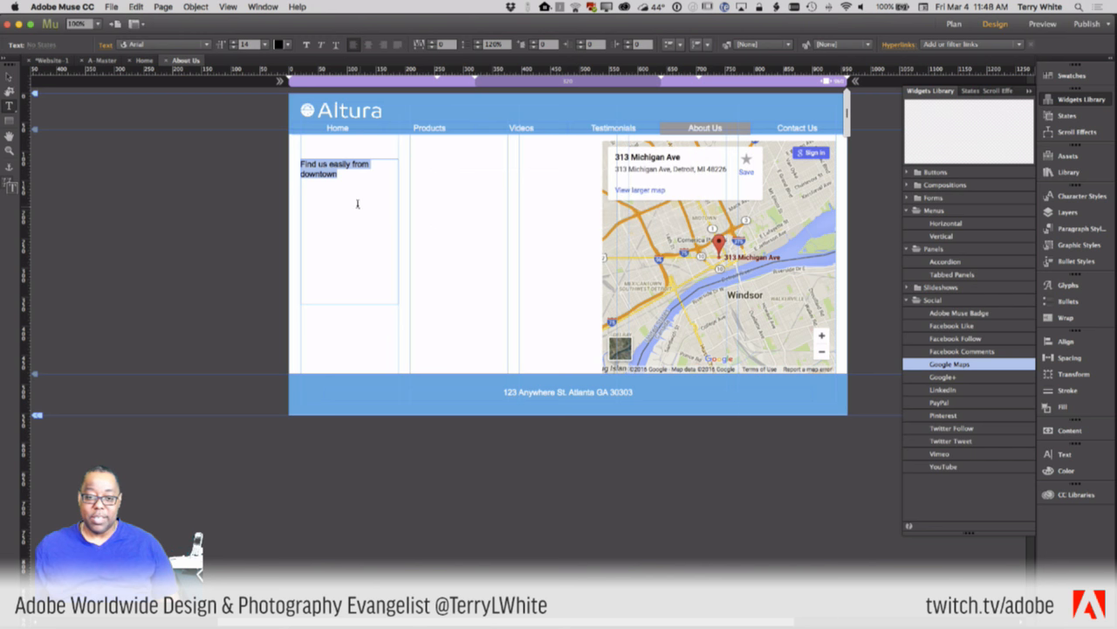
pyautogui.click(178, 45)
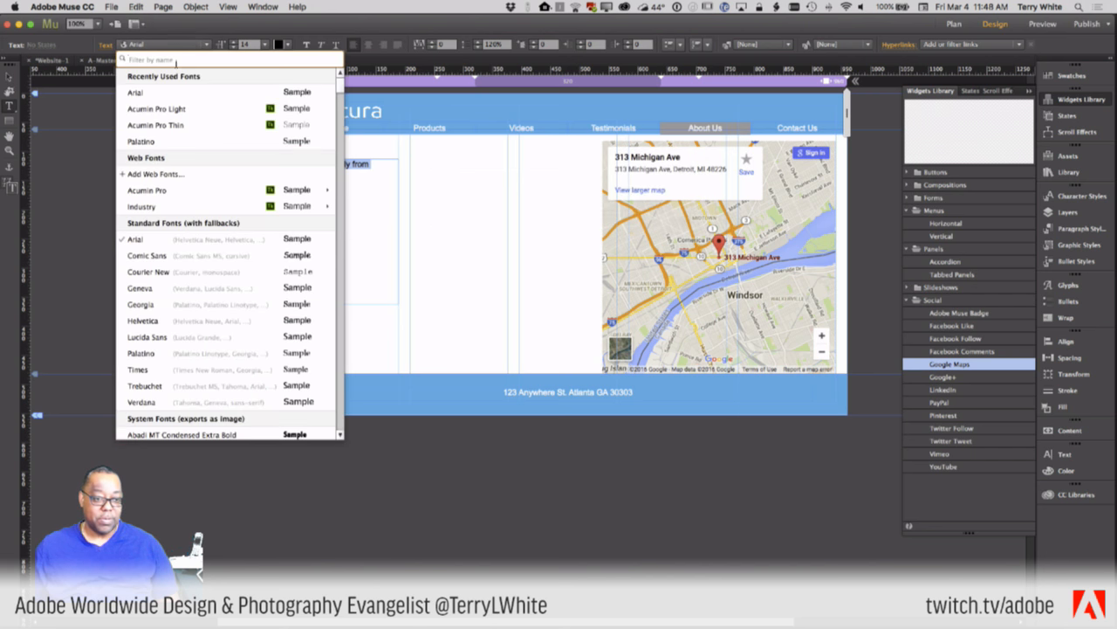
pyautogui.moveTo(189, 210)
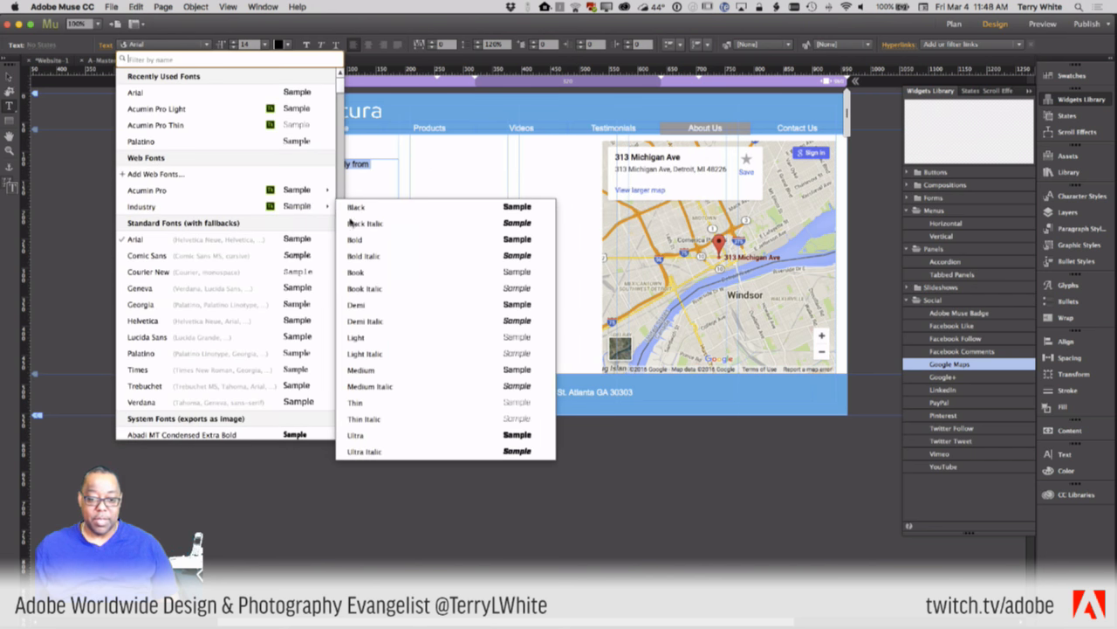
pyautogui.click(374, 368)
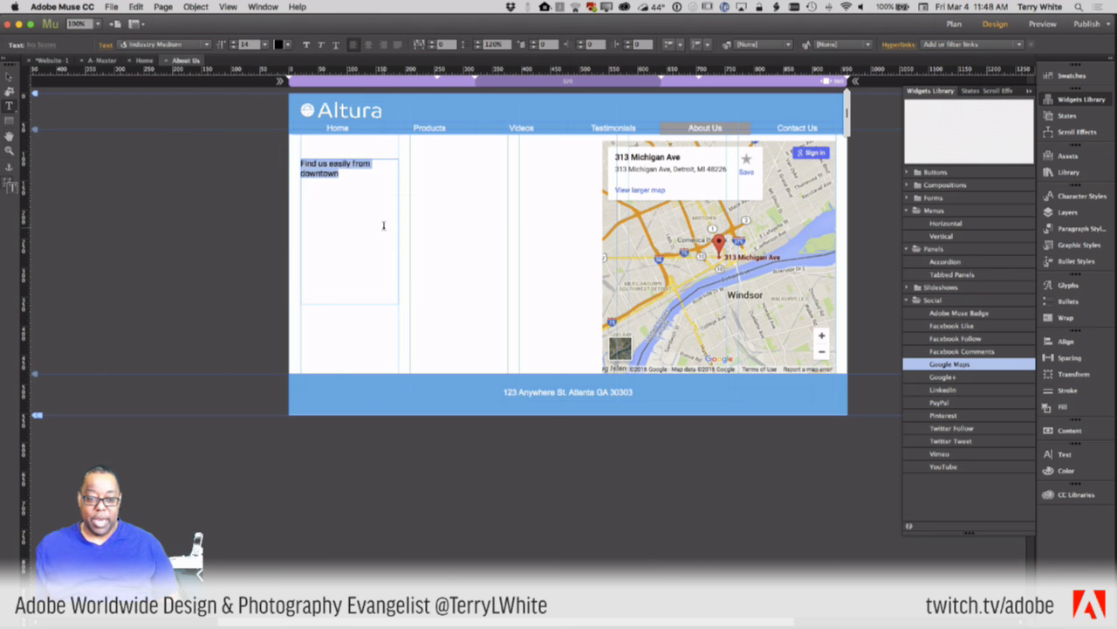
pyautogui.press('super+shift+period')
pyautogui.press('super+shift+period')
pyautogui.press('super+shift+period')
pyautogui.press('super+shift+period')
pyautogui.press('super+shift+period')
pyautogui.press('super+shift+period')
pyautogui.press('super+shift+period')
pyautogui.press('super+shift+period')
pyautogui.press('super+shift+period')
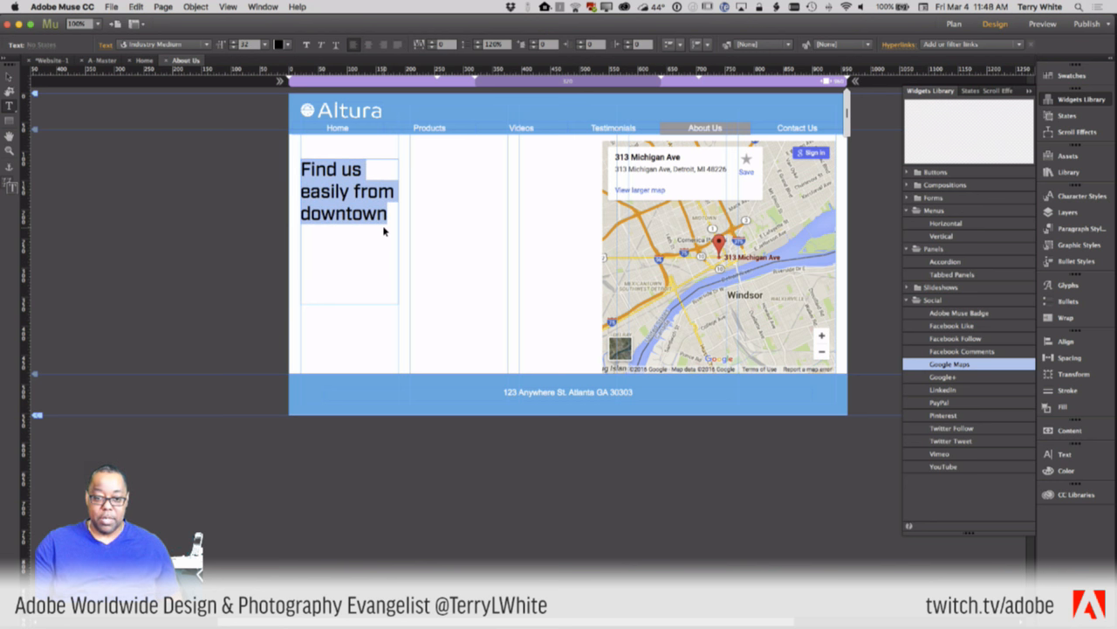
pyautogui.click(374, 215)
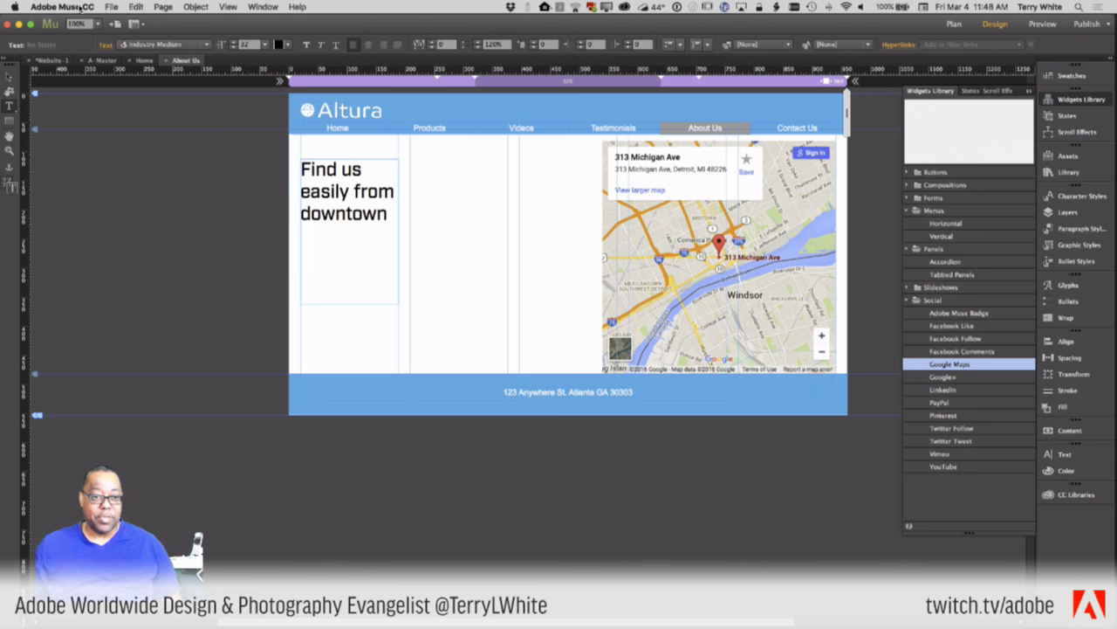
pyautogui.click(111, 7)
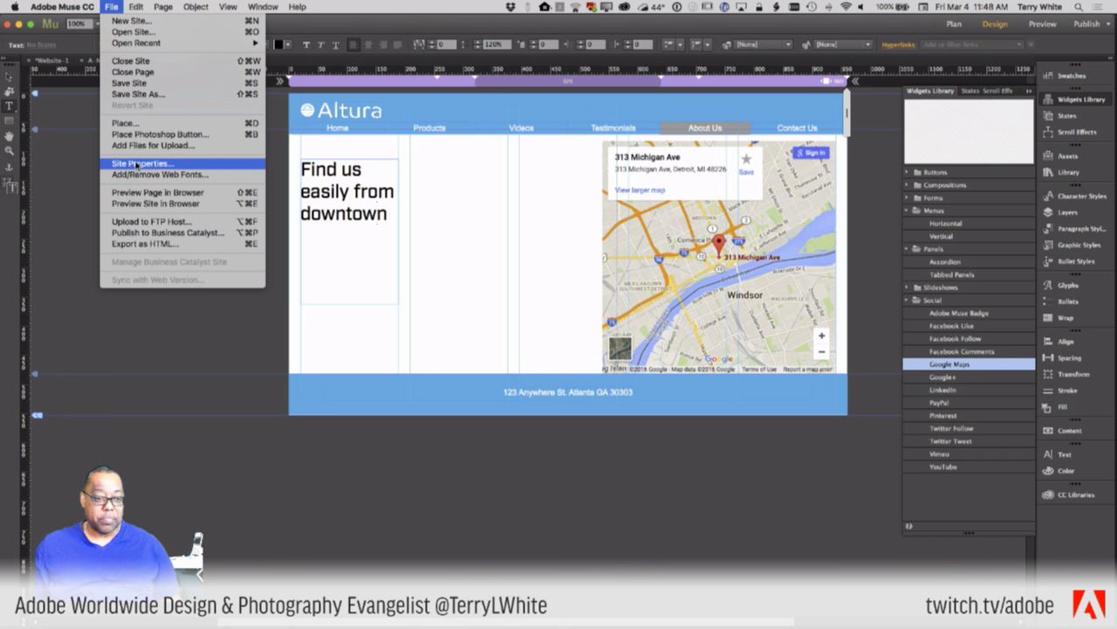
pyautogui.click(141, 193)
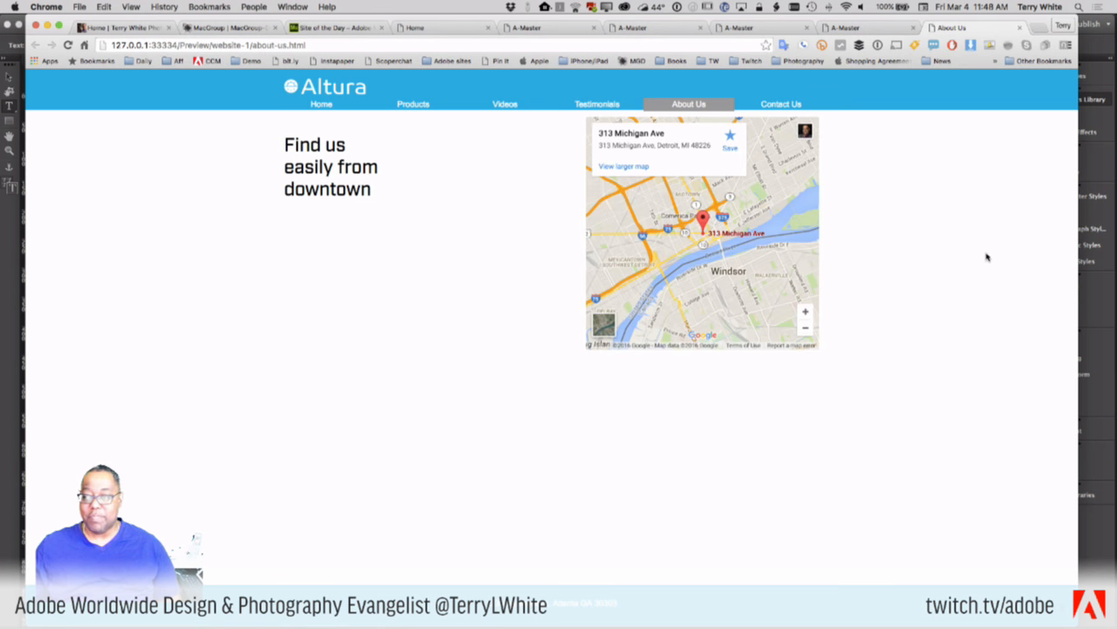
pyautogui.moveTo(1078, 248); pyautogui.dragTo(1035, 302)
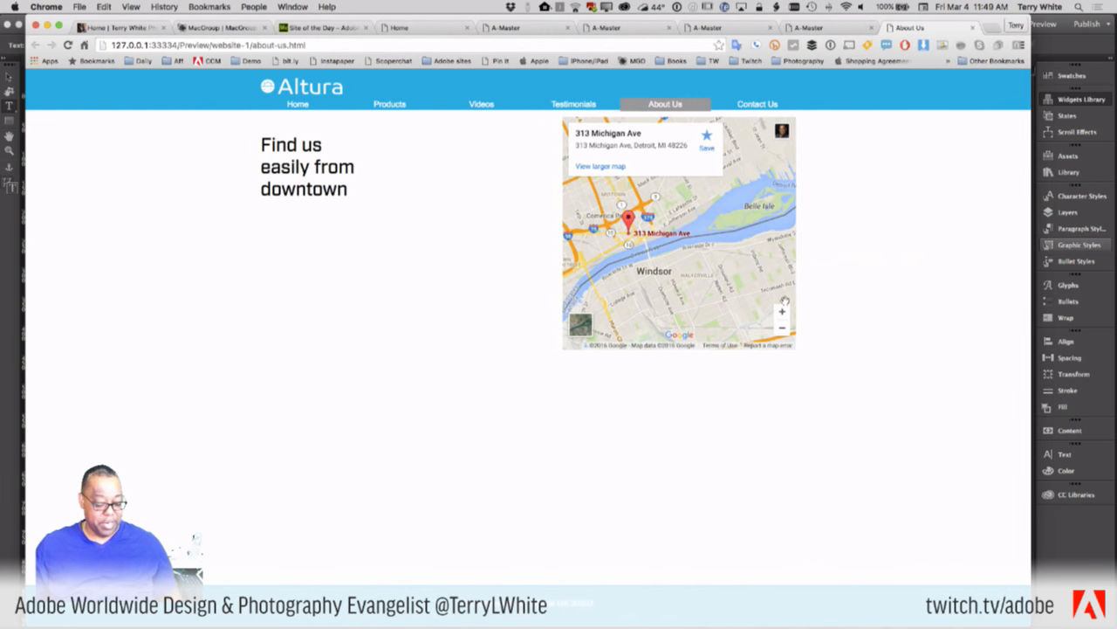
pyautogui.press('super+Tab')
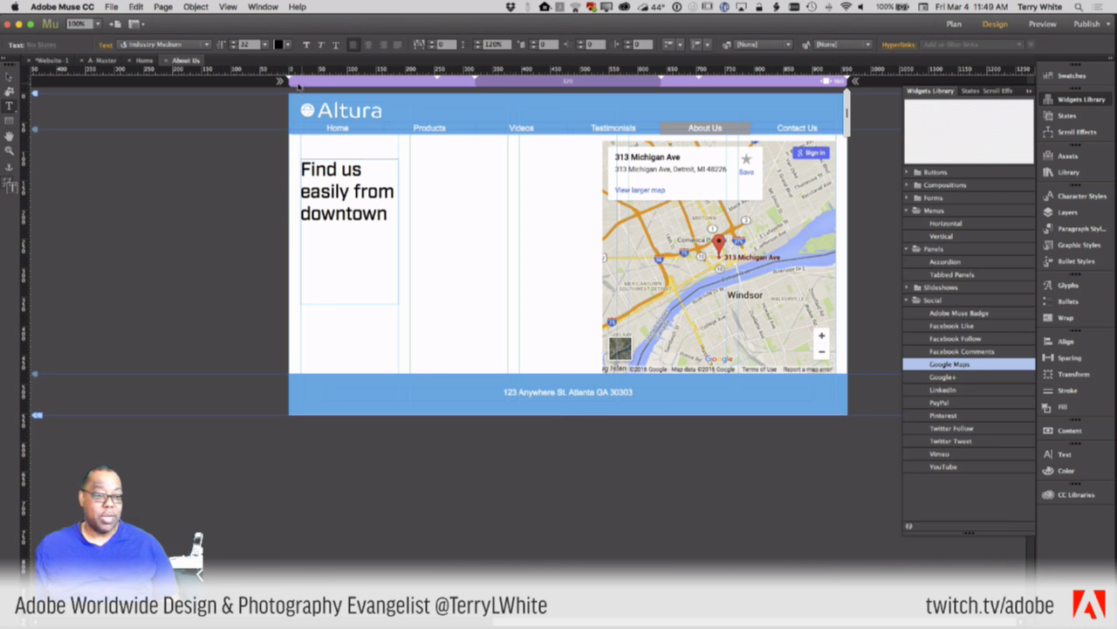
# - Switch to the A-Master page and bring up the File menu's Preview Site in Browser options
pyautogui.click(101, 61)
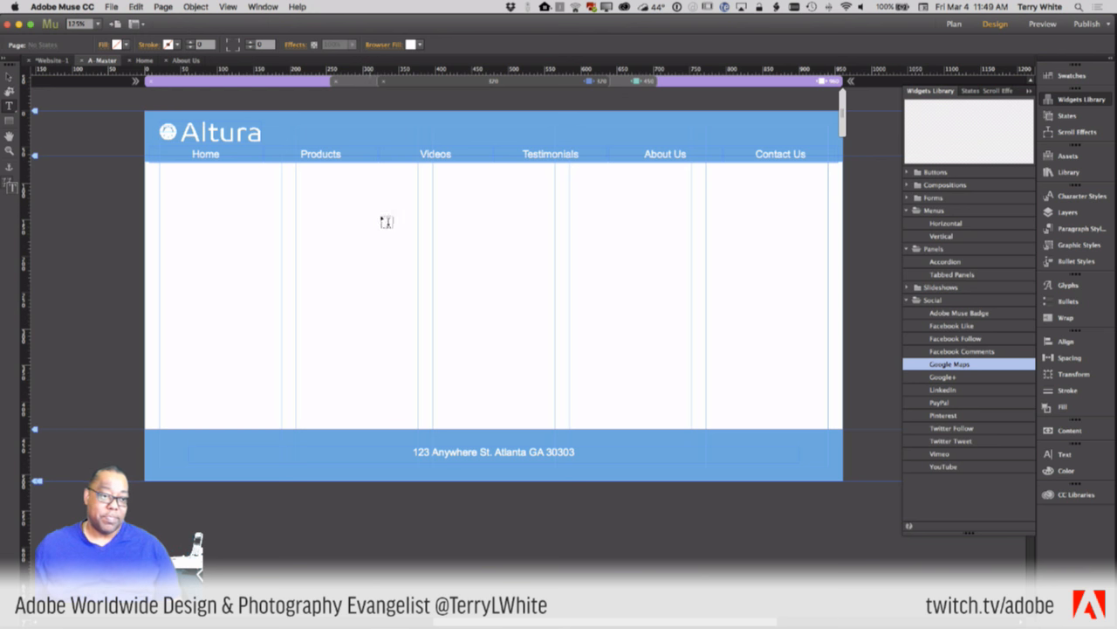
pyautogui.click(96, 7)
pyautogui.moveTo(111, 7)
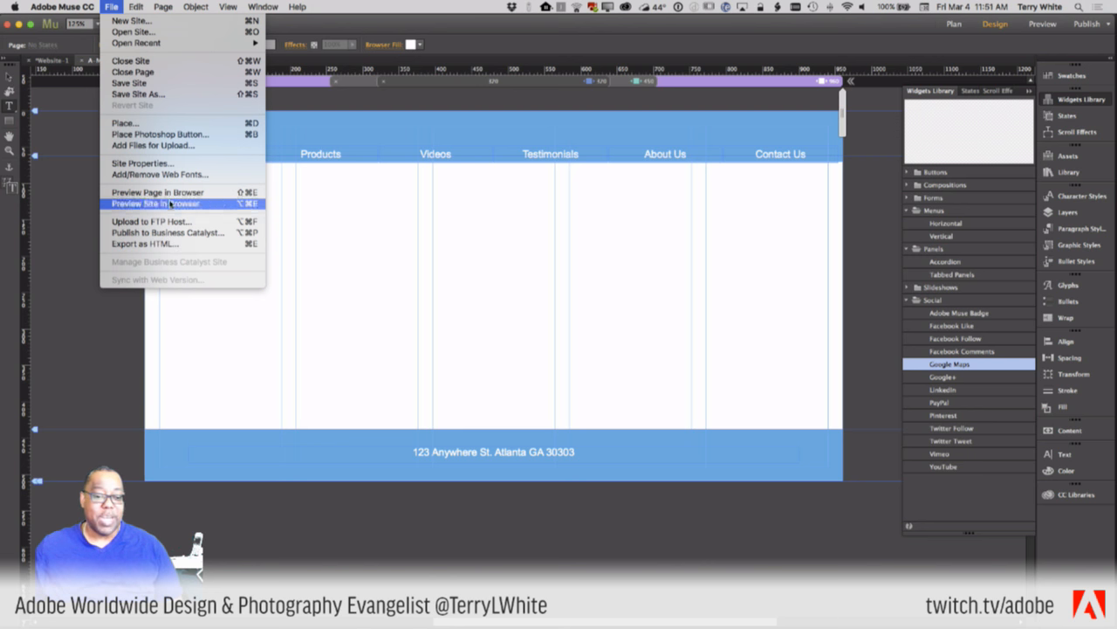
# - Close the File menu without choosing a preview option
pyautogui.click(157, 6)
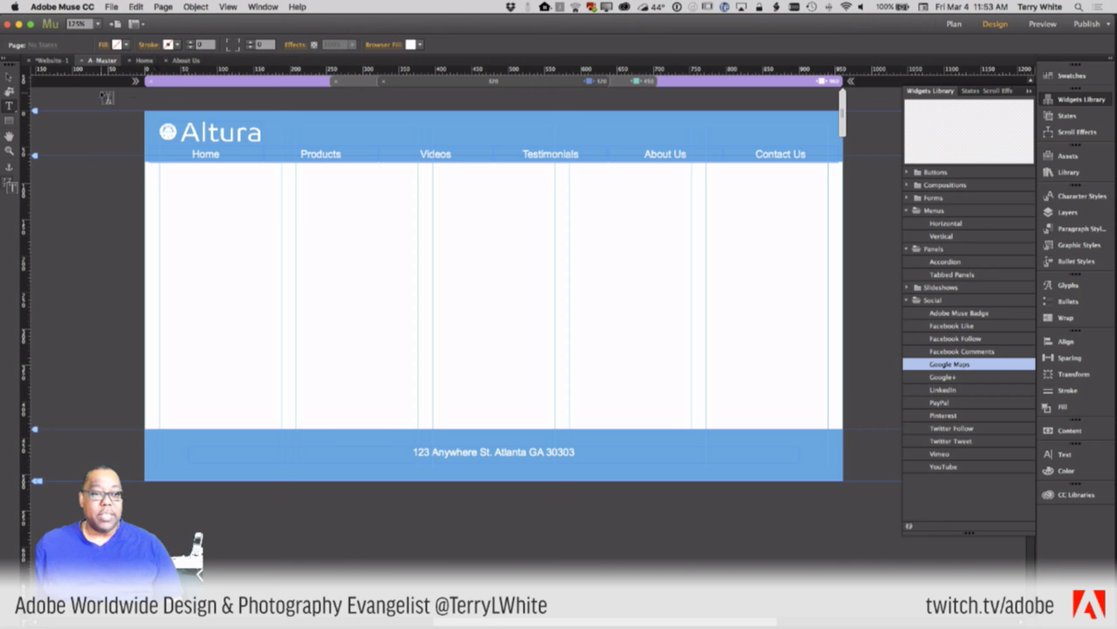
# - Open the About Us page, test a narrower width, restore full width and select the map
pyautogui.click(177, 61)
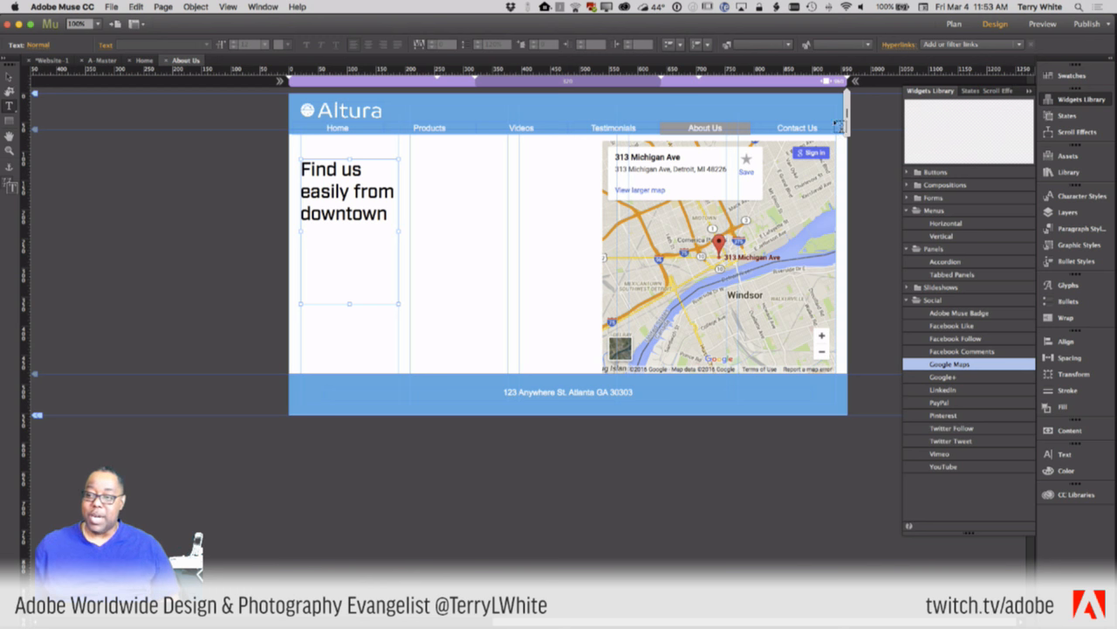
pyautogui.moveTo(845, 117); pyautogui.dragTo(779, 129)
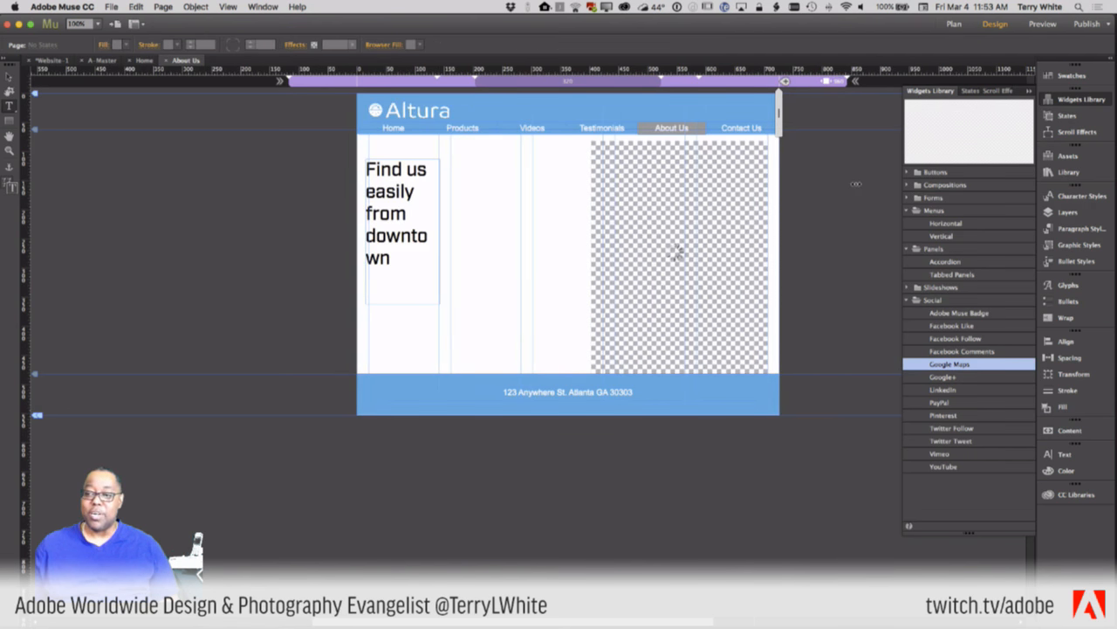
pyautogui.click(733, 85)
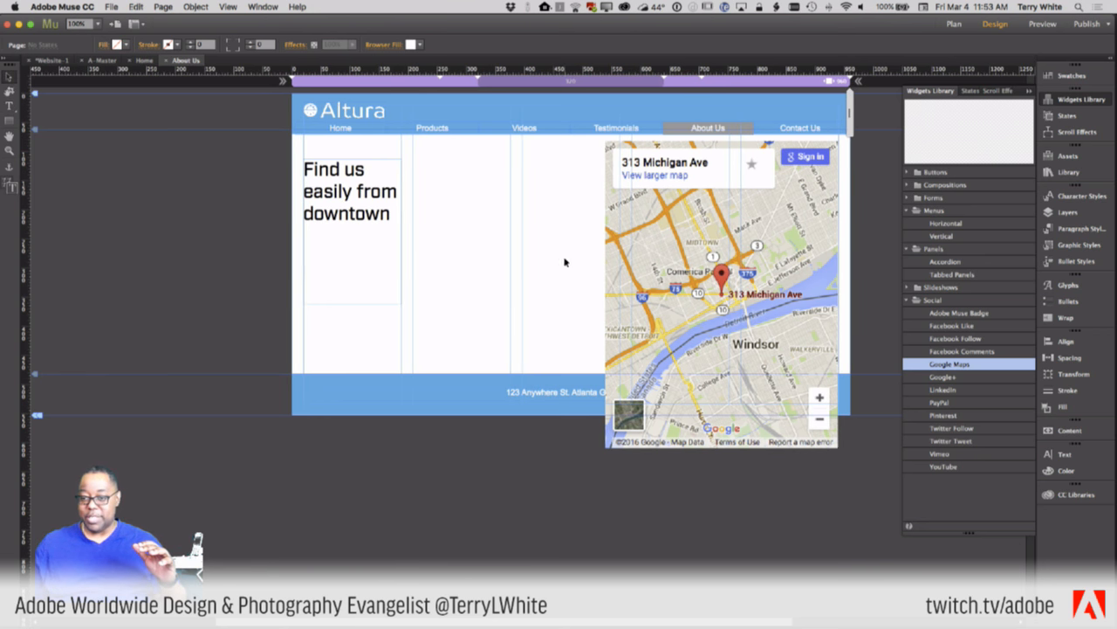
pyautogui.click(677, 372)
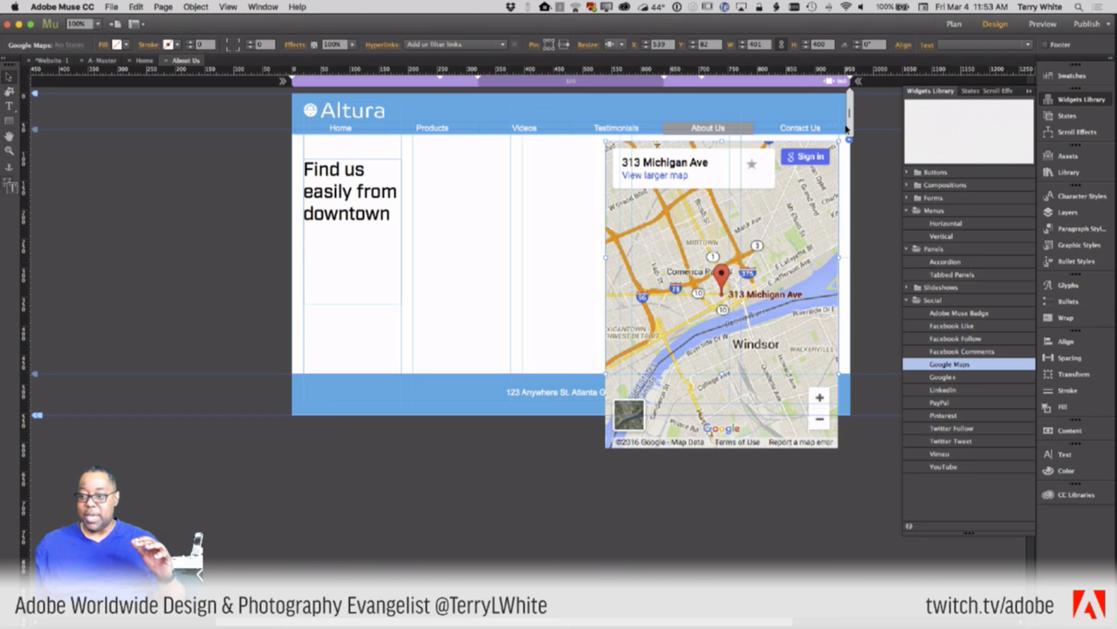
# - Narrow the About Us page to exactly 768 px and add a breakpoint there
pyautogui.moveTo(833, 127); pyautogui.dragTo(819, 131)
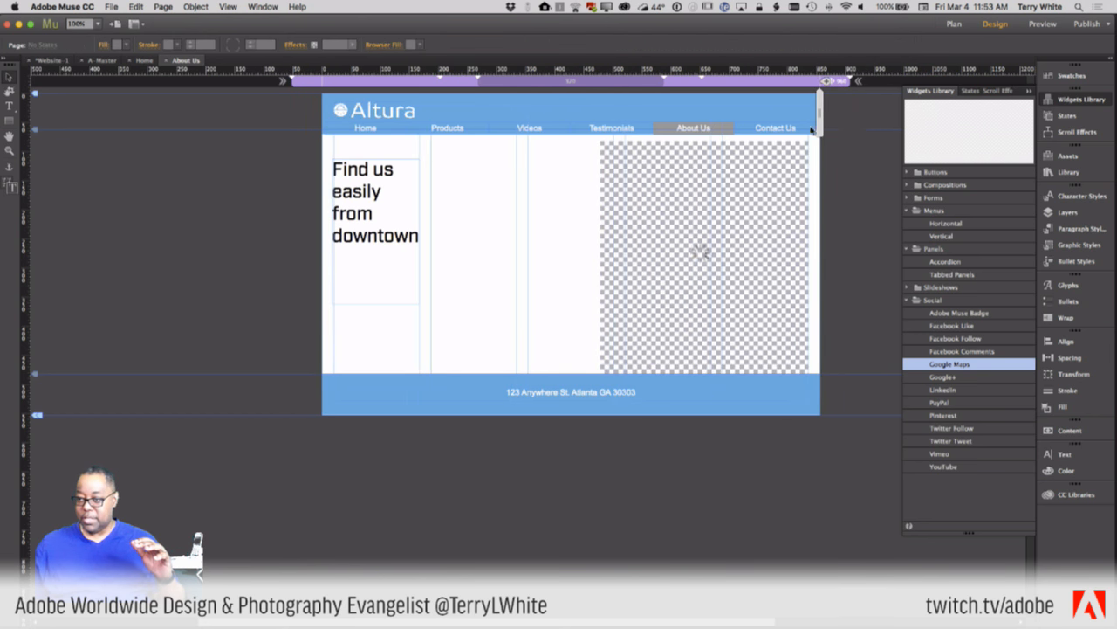
pyautogui.click(790, 87)
pyautogui.click(682, 342)
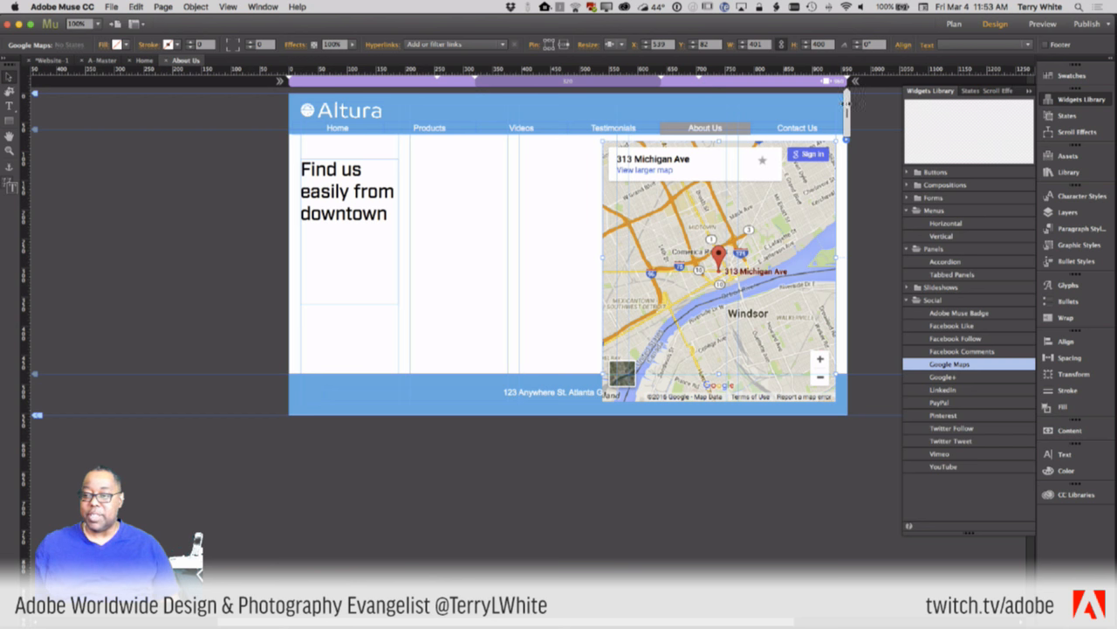
pyautogui.moveTo(845, 105); pyautogui.dragTo(792, 91)
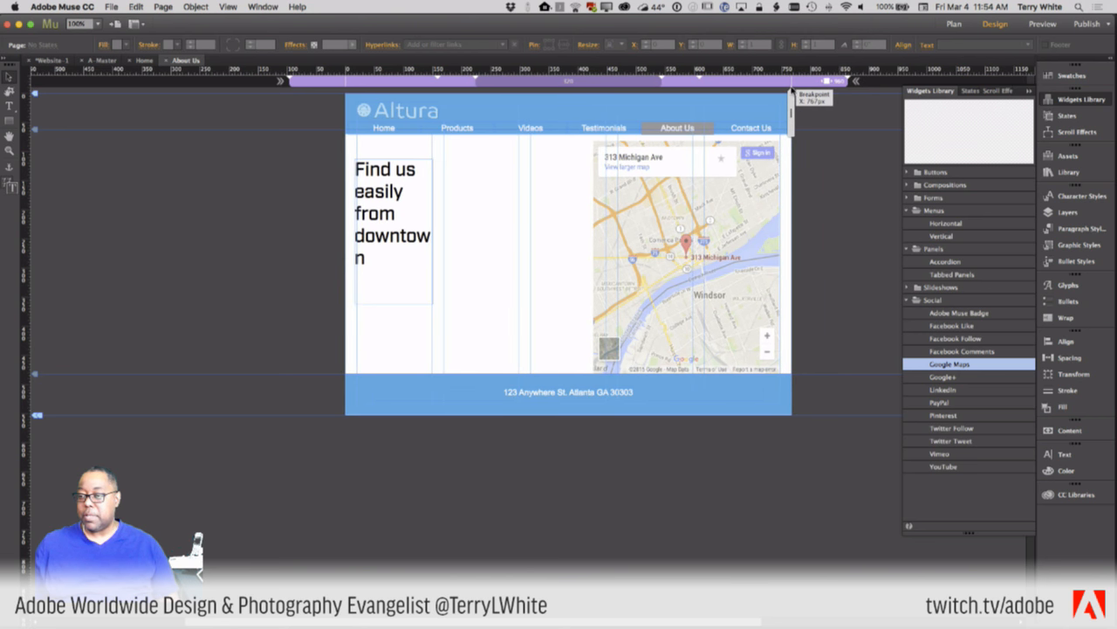
pyautogui.moveTo(792, 91); pyautogui.dragTo(794, 90)
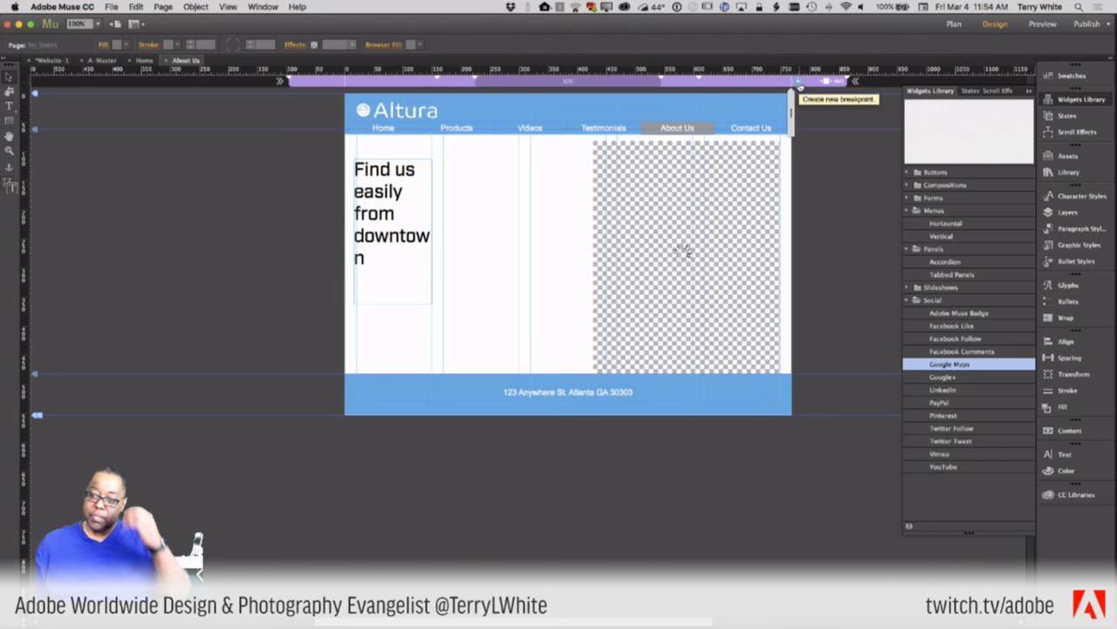
pyautogui.click(797, 82)
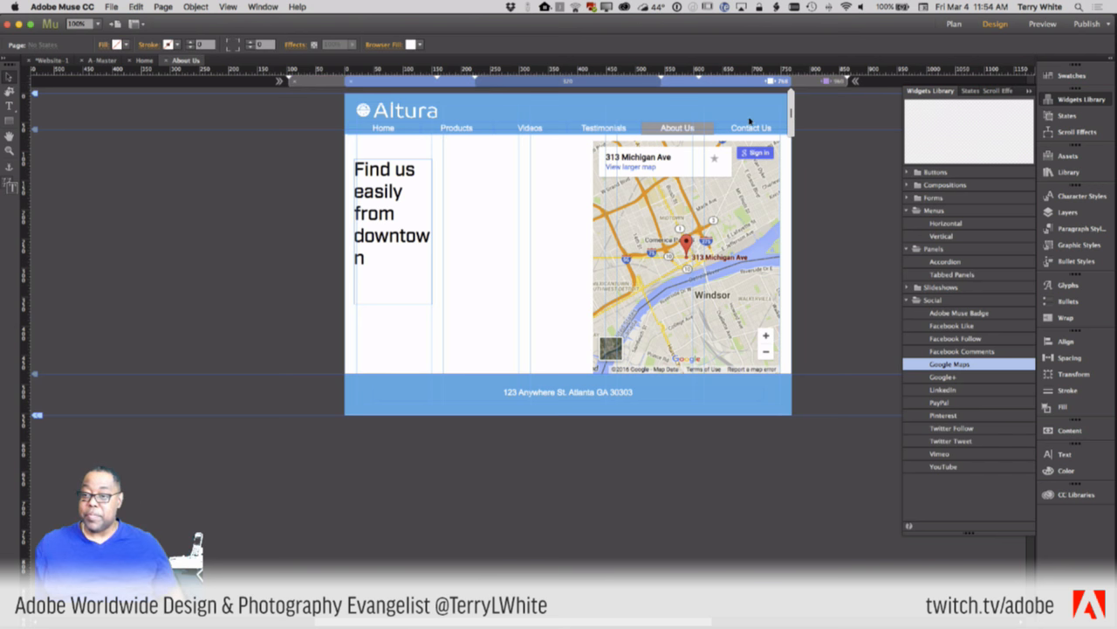
pyautogui.click(661, 80)
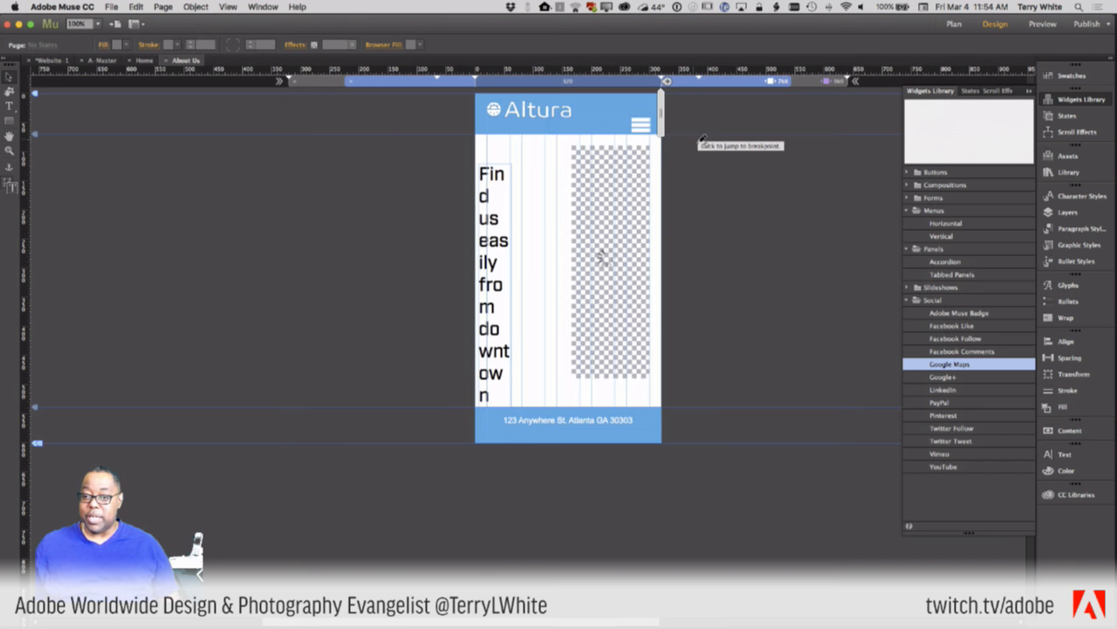
# - At a new 320 px breakpoint, stretch the map full width with the widened heading just below
pyautogui.click(667, 81)
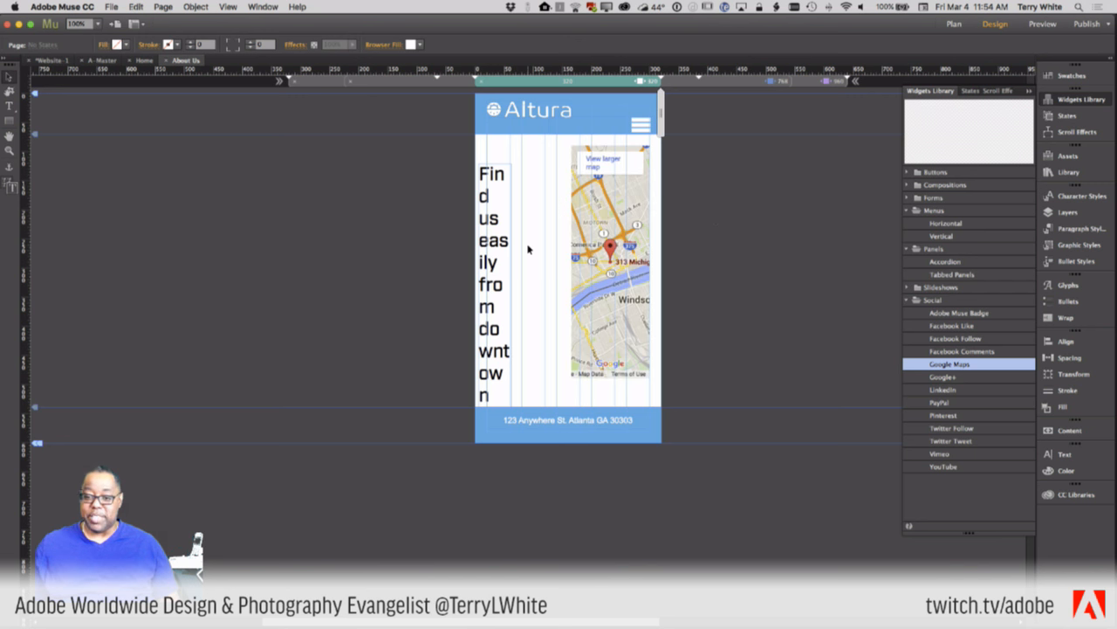
pyautogui.click(511, 173)
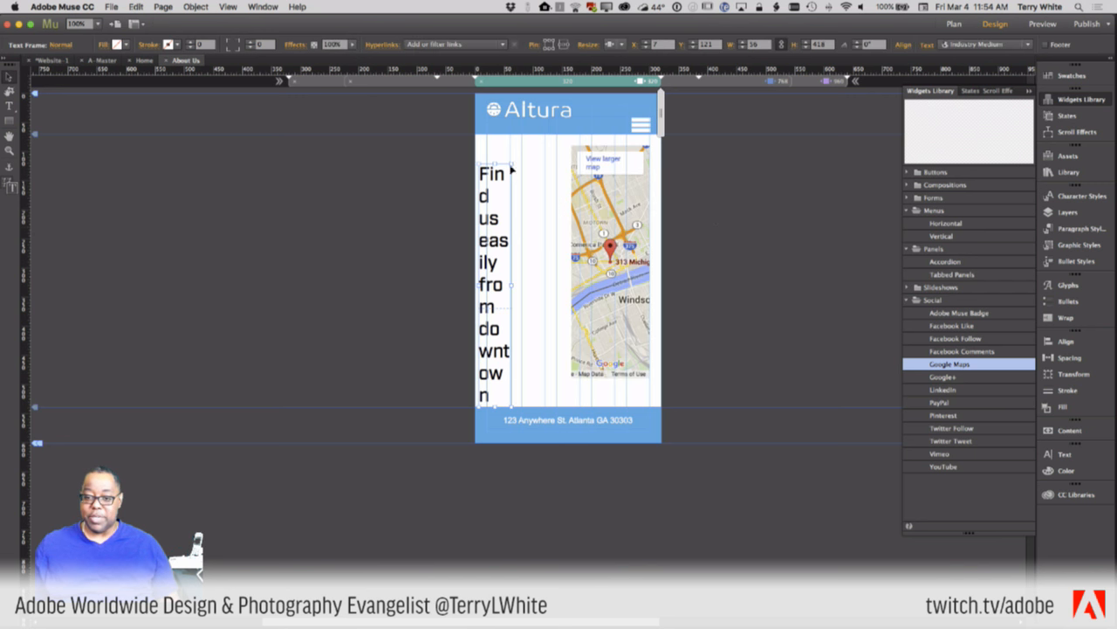
pyautogui.moveTo(512, 170); pyautogui.dragTo(602, 272)
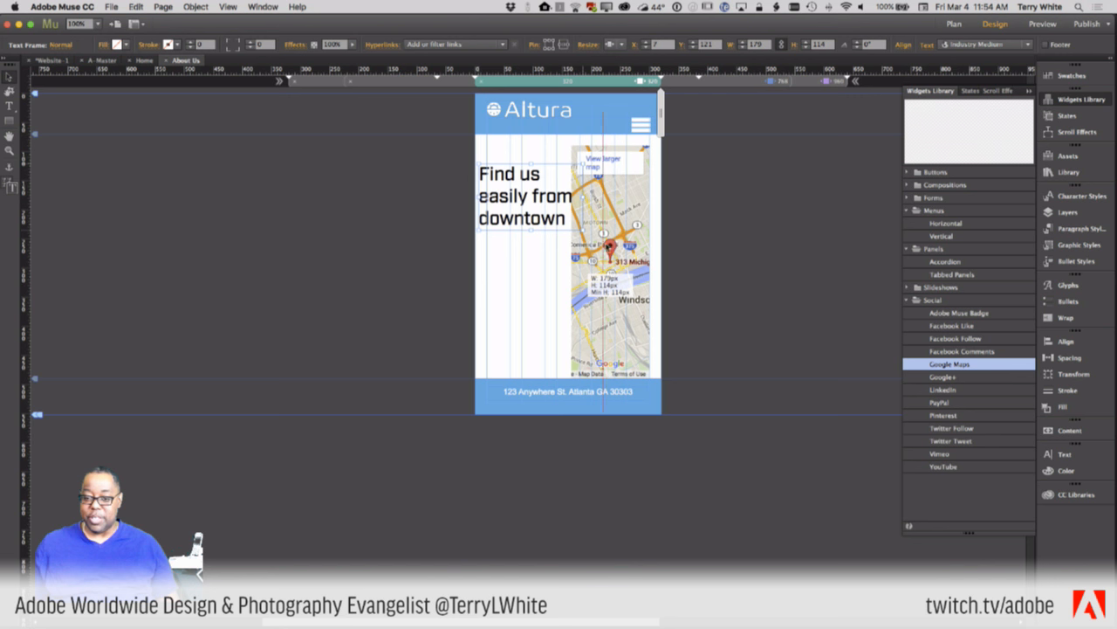
pyautogui.moveTo(541, 209); pyautogui.dragTo(552, 365)
pyautogui.click(583, 360)
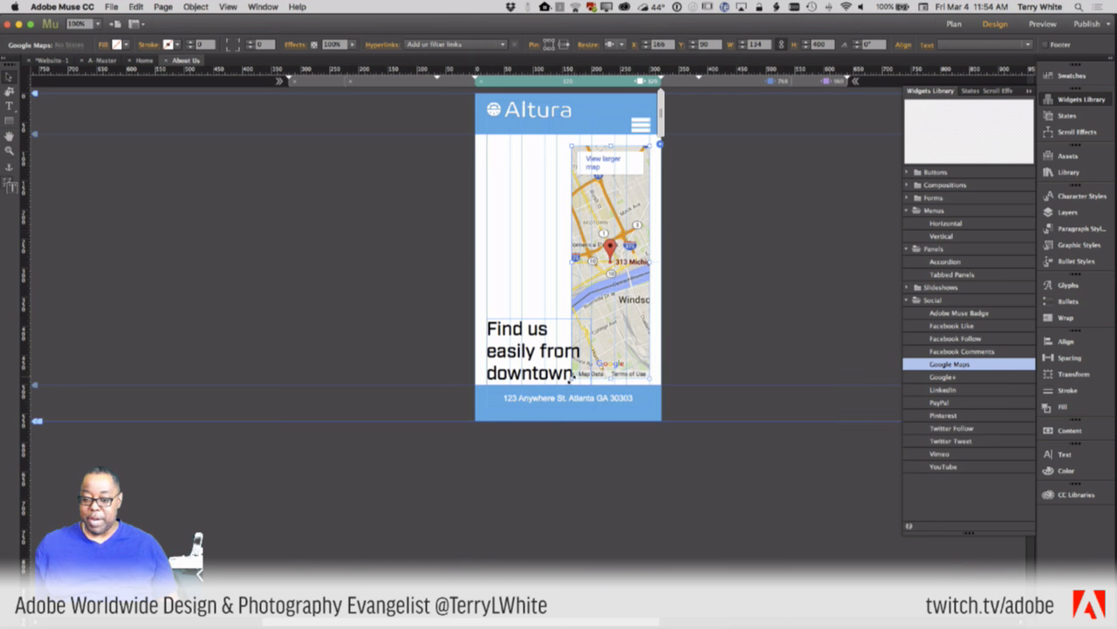
pyautogui.moveTo(573, 375); pyautogui.dragTo(486, 291)
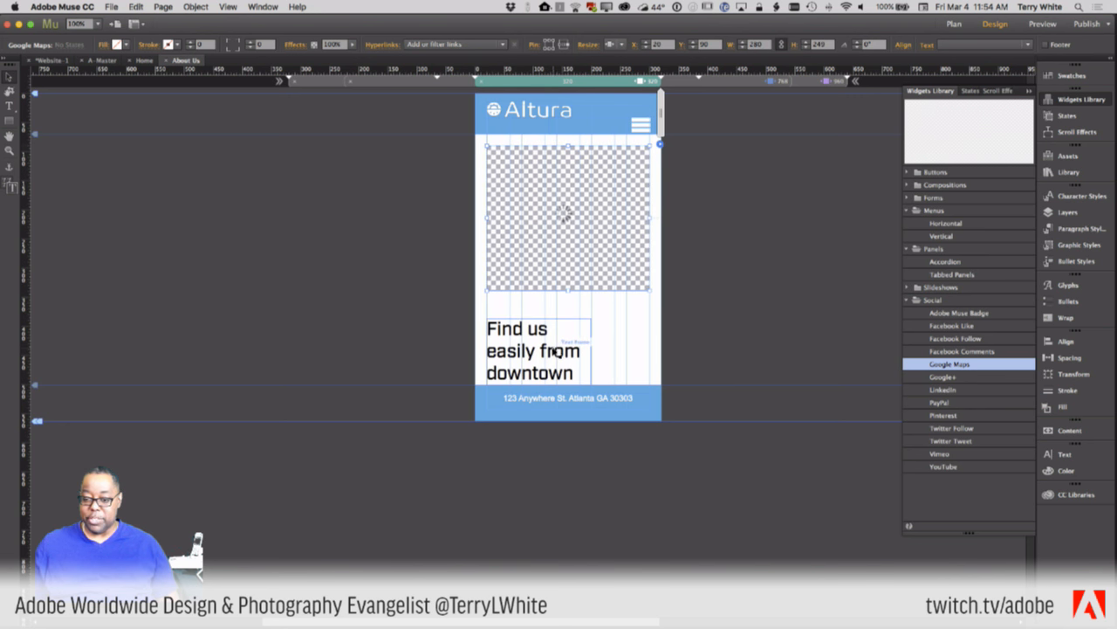
pyautogui.moveTo(554, 351); pyautogui.dragTo(649, 331)
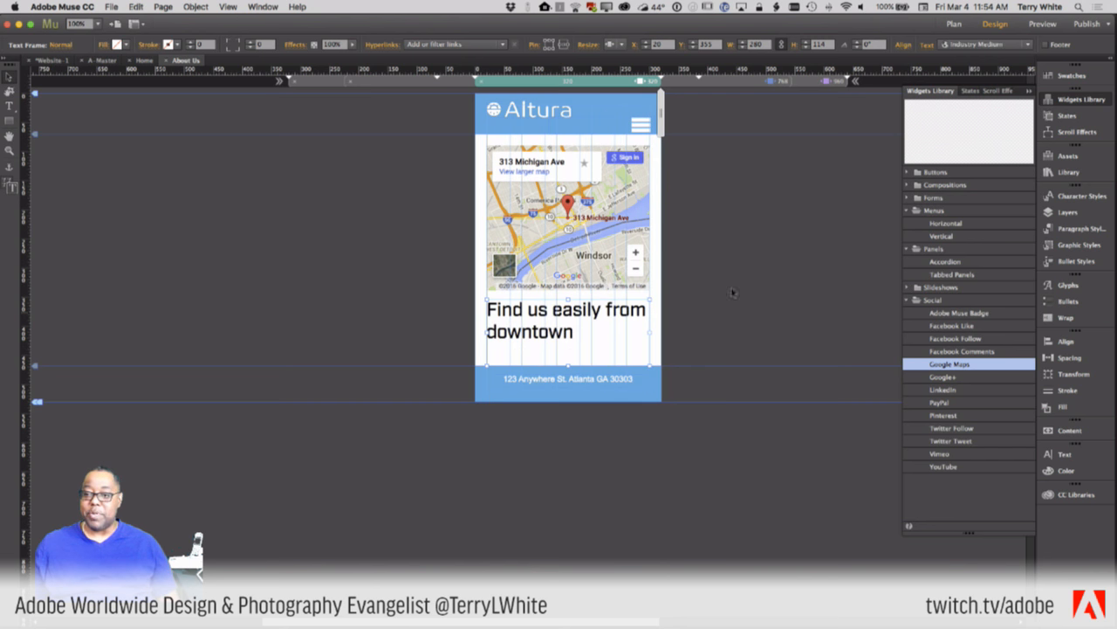
# - At the 768 px breakpoint, widen the map to 429 px and the heading to wrap onto two lines
pyautogui.click(729, 83)
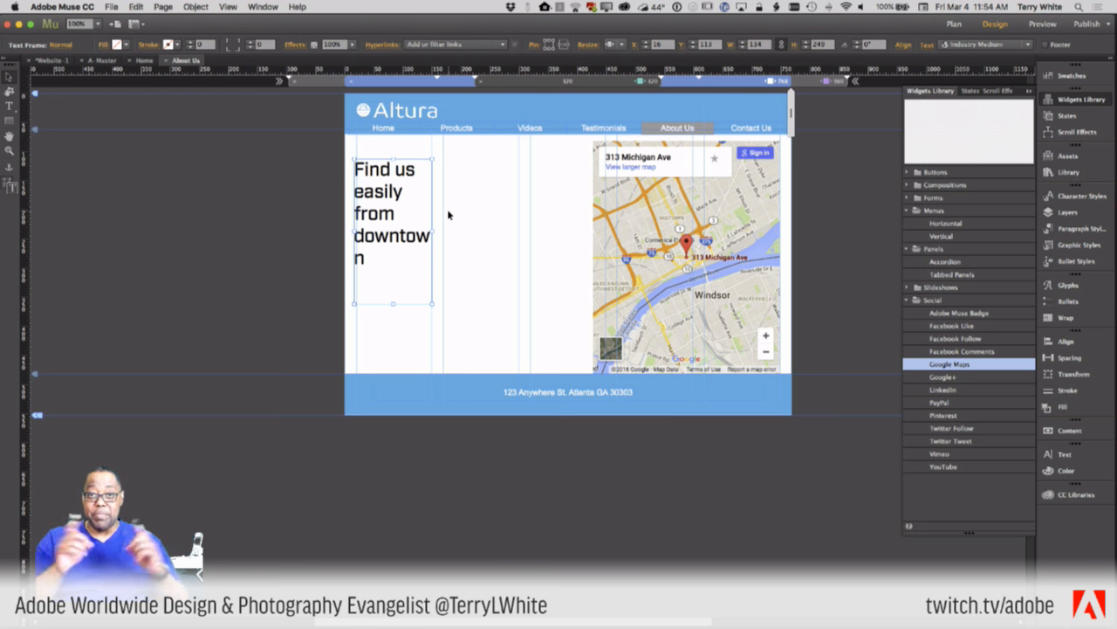
pyautogui.click(606, 225)
pyautogui.moveTo(593, 258); pyautogui.dragTo(530, 254)
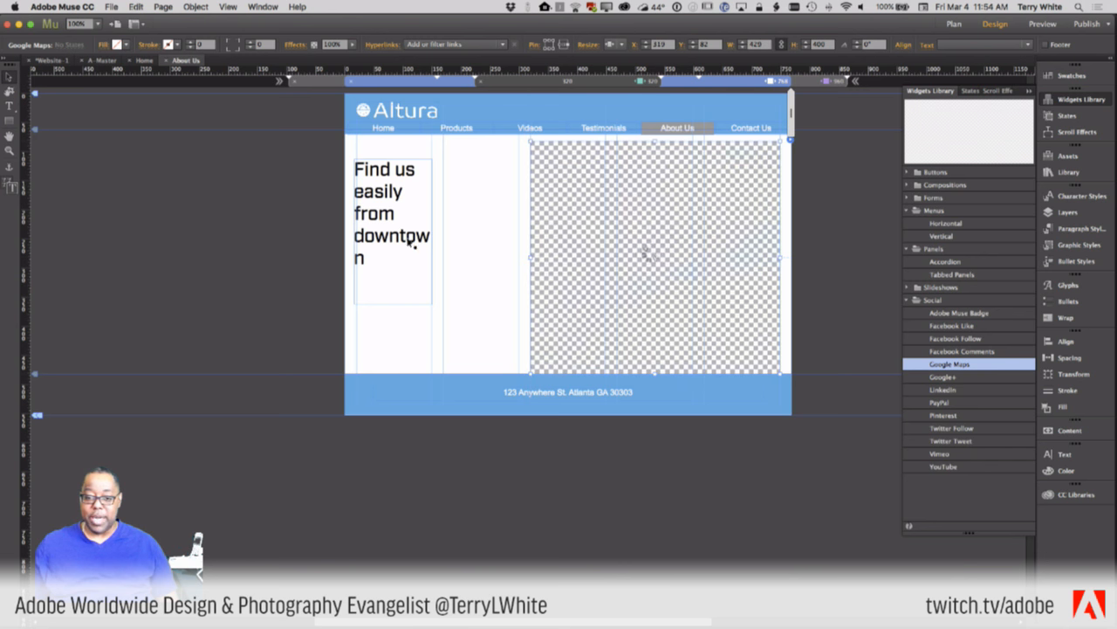
pyautogui.click(429, 301)
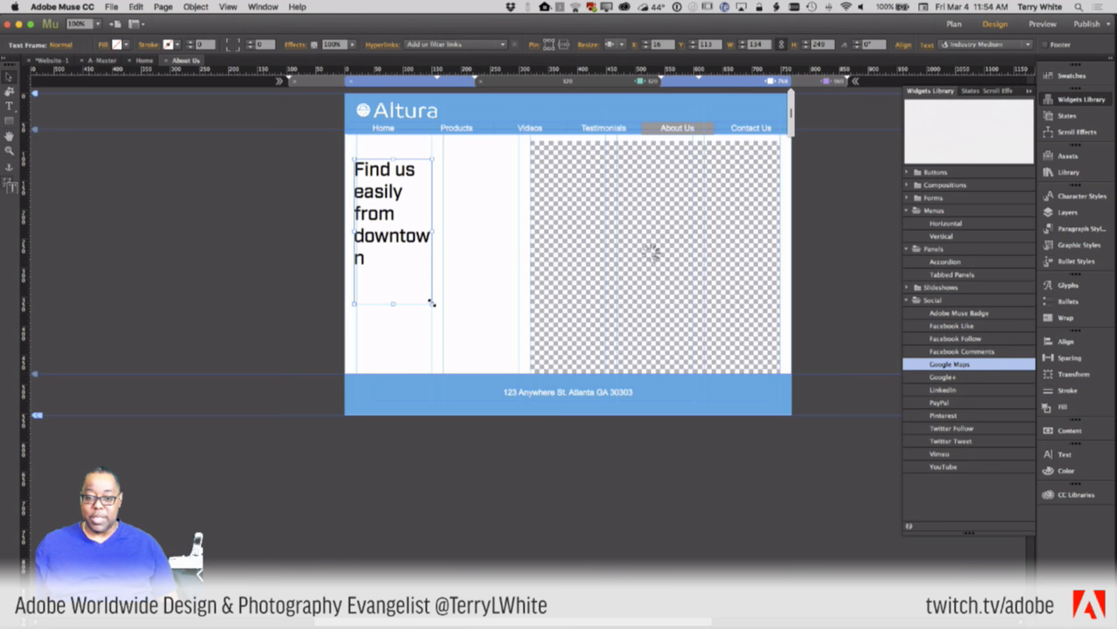
pyautogui.moveTo(431, 304); pyautogui.dragTo(518, 218)
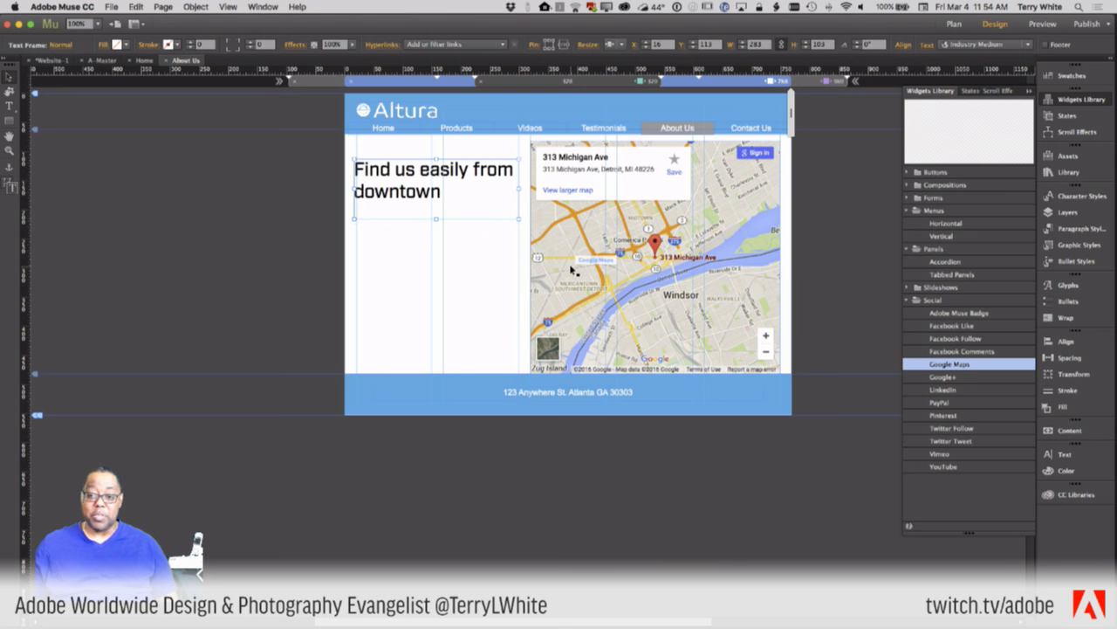
# - At the 960 px breakpoint, widen the map to 544 px and the heading to 356 px
pyautogui.click(816, 81)
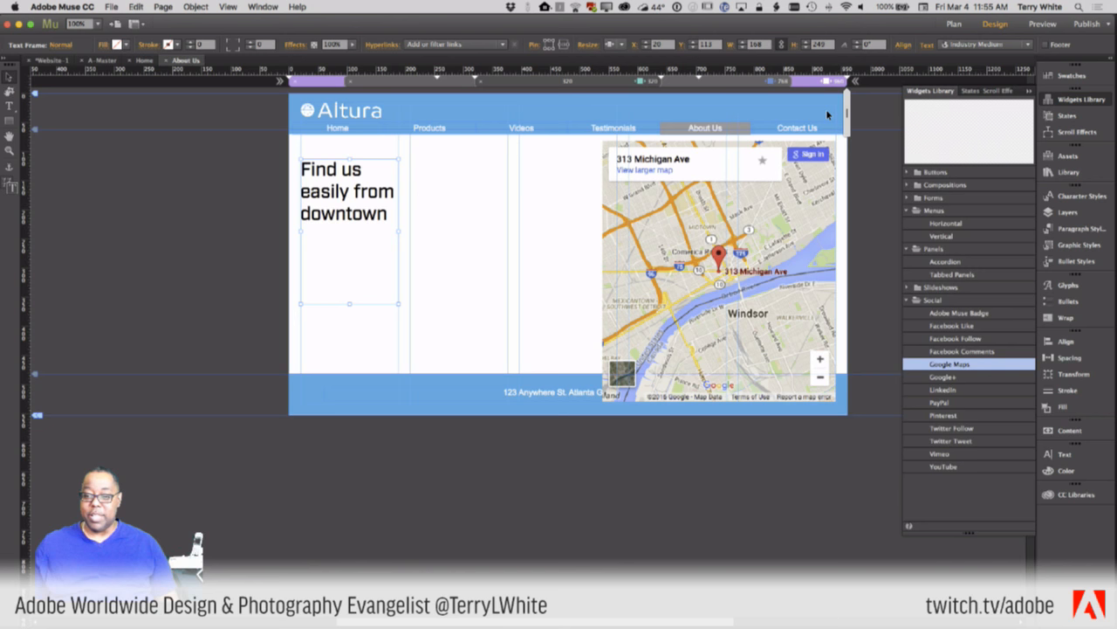
pyautogui.click(639, 288)
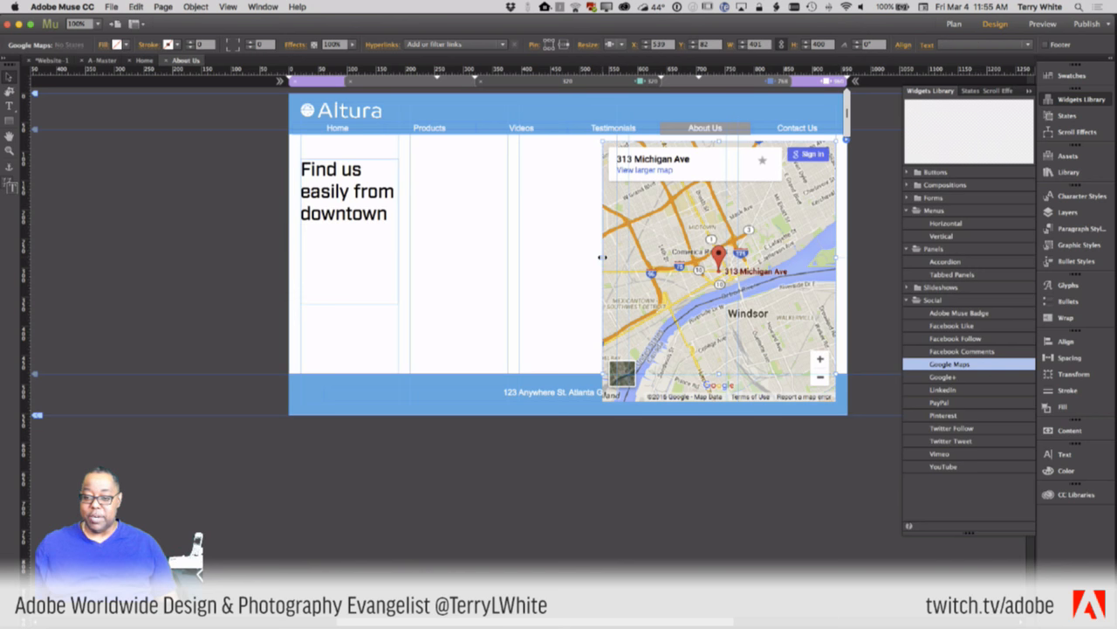
pyautogui.moveTo(602, 257); pyautogui.dragTo(518, 254)
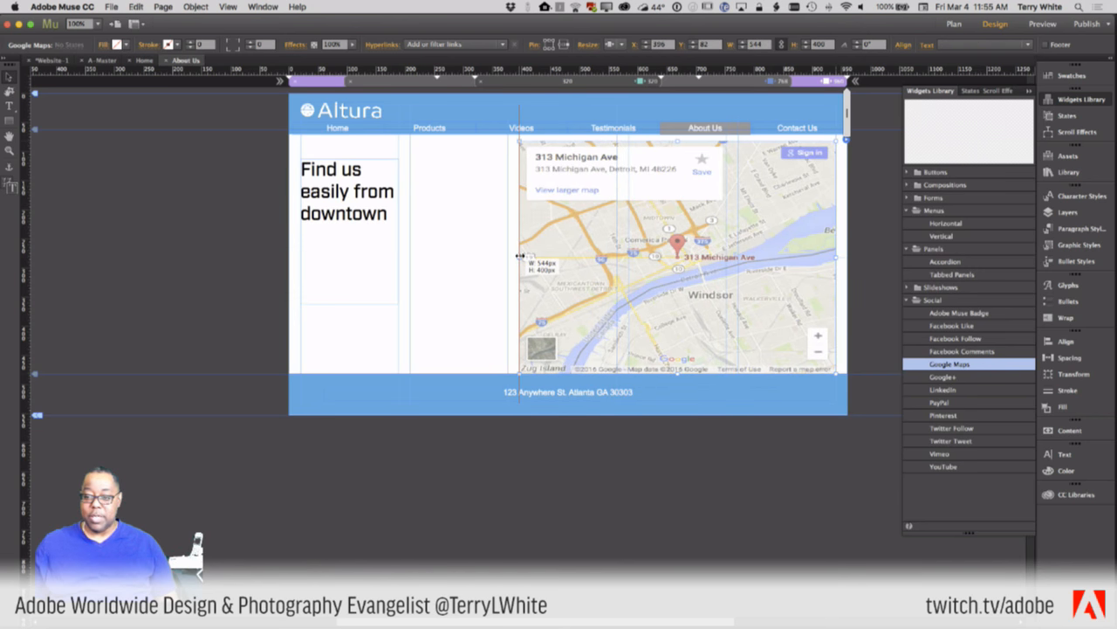
pyautogui.click(393, 308)
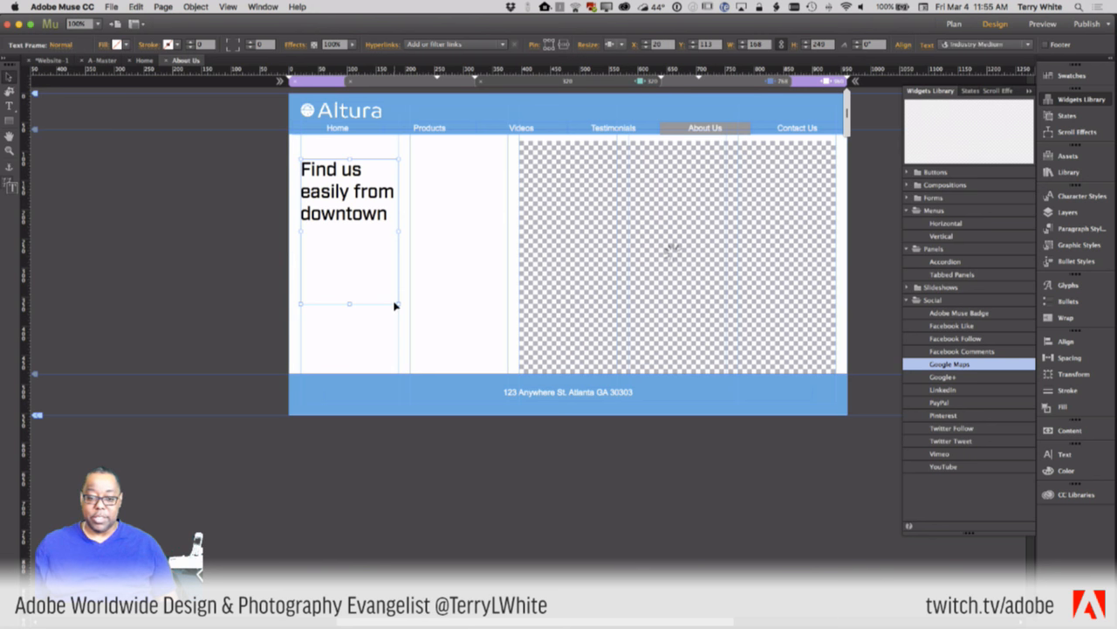
pyautogui.moveTo(398, 303); pyautogui.dragTo(506, 232)
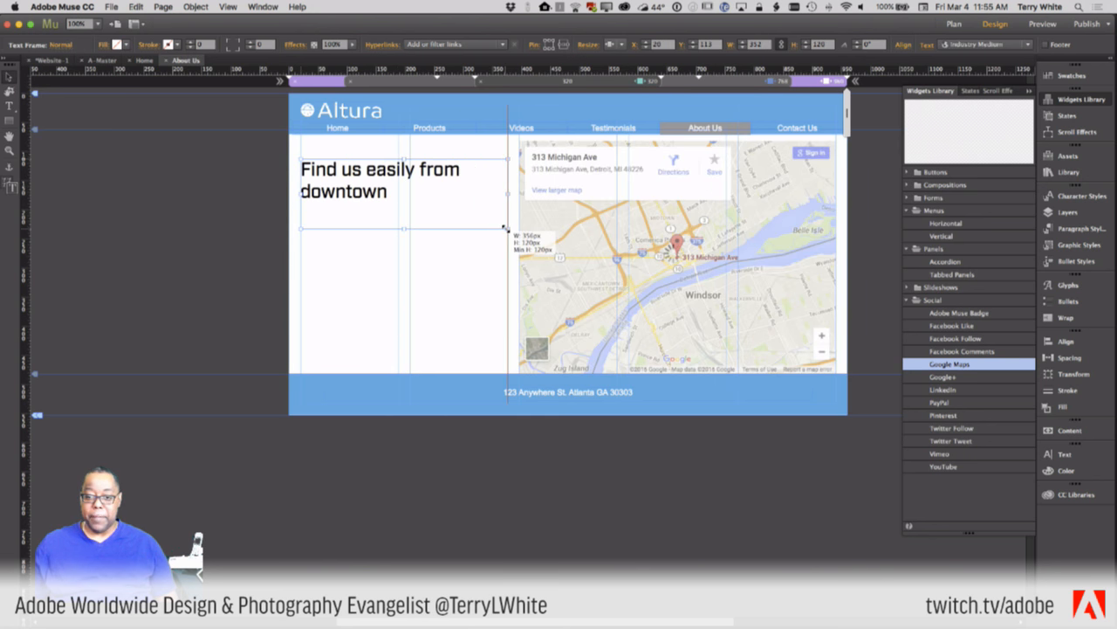
pyautogui.click(465, 300)
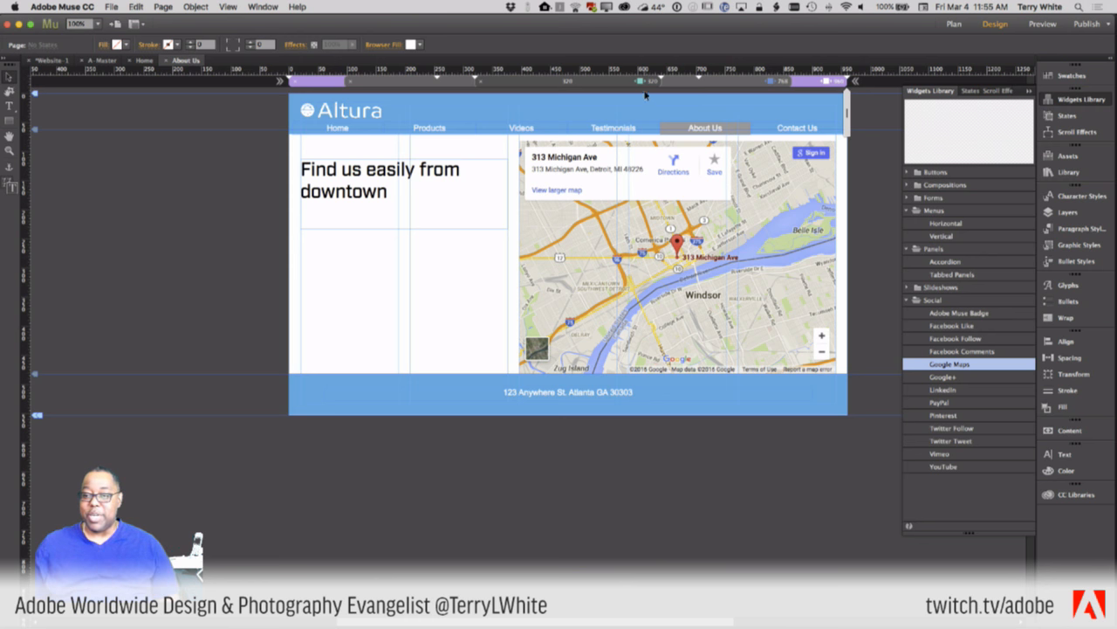
# - Set the 768 tablet and 960 desktop breakpoints to Fluid Width, leaving the 320 phone breakpoint unchanged
pyautogui.click(612, 83)
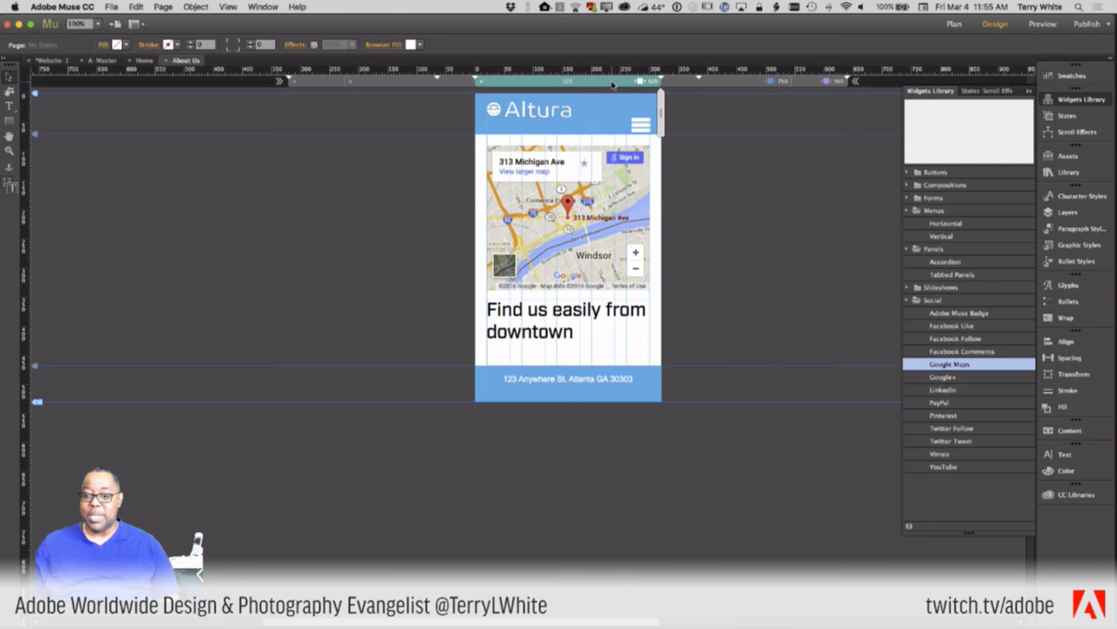
pyautogui.rightClick(612, 84)
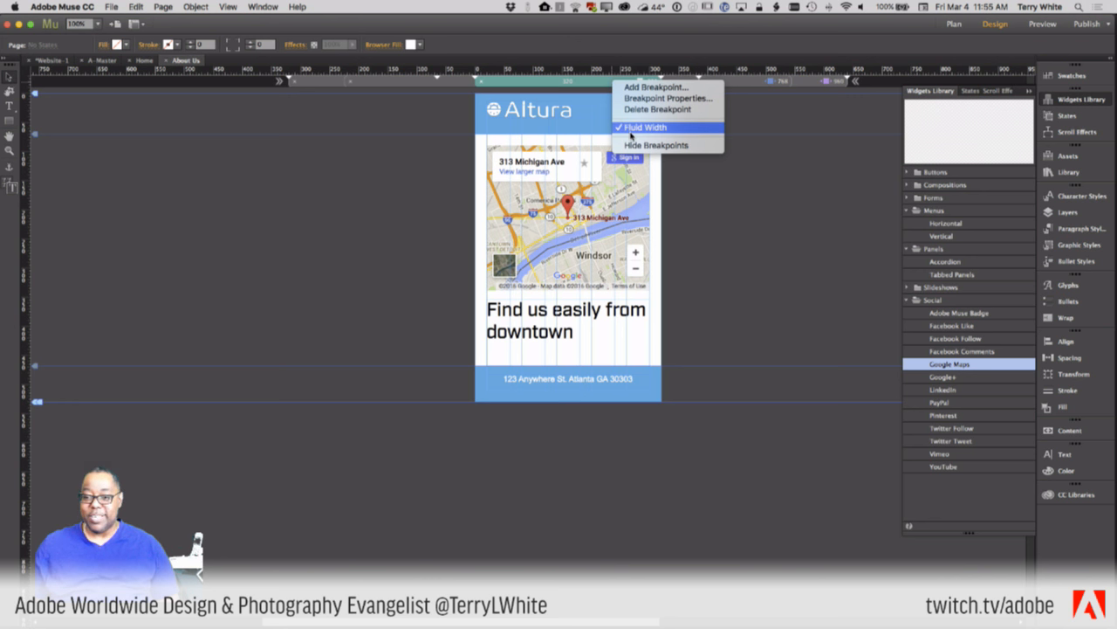
pyautogui.click(630, 132)
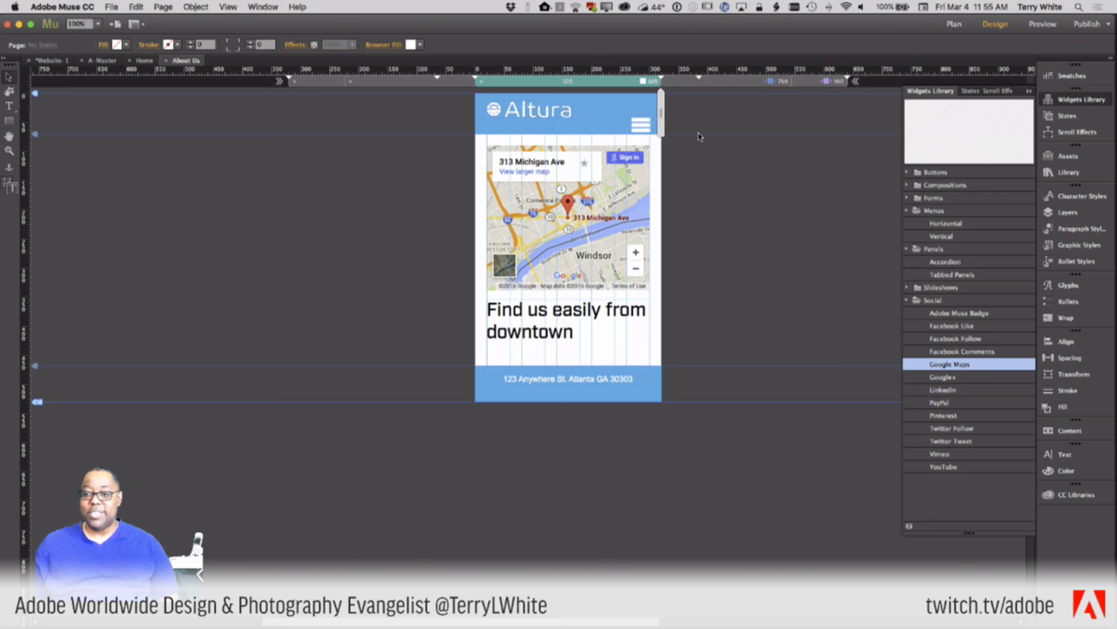
pyautogui.click(724, 85)
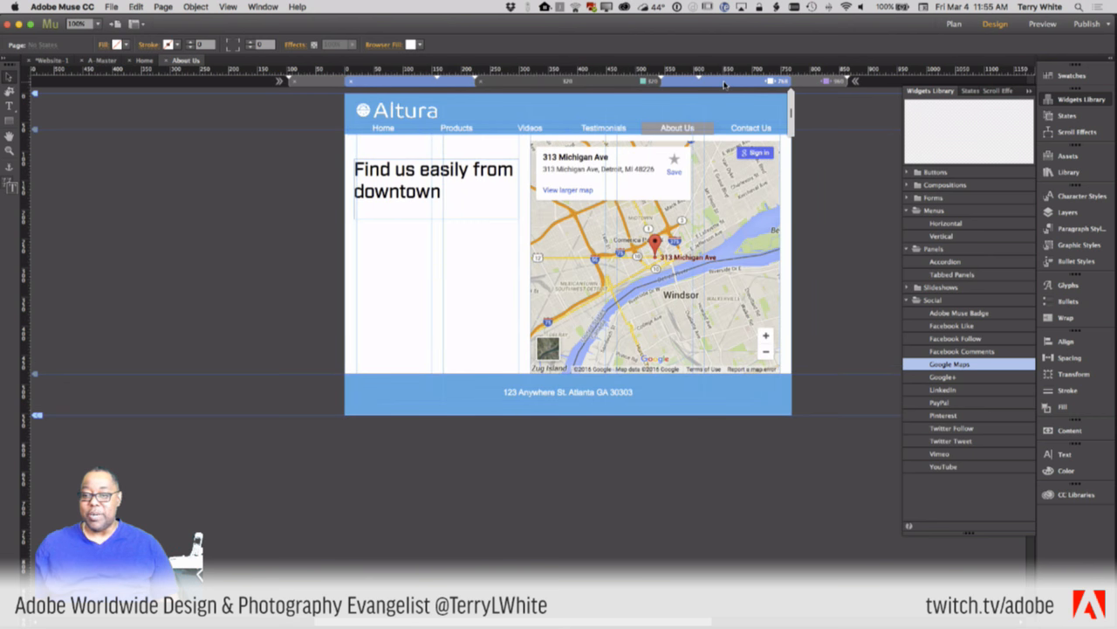
pyautogui.rightClick(725, 85)
pyautogui.click(730, 133)
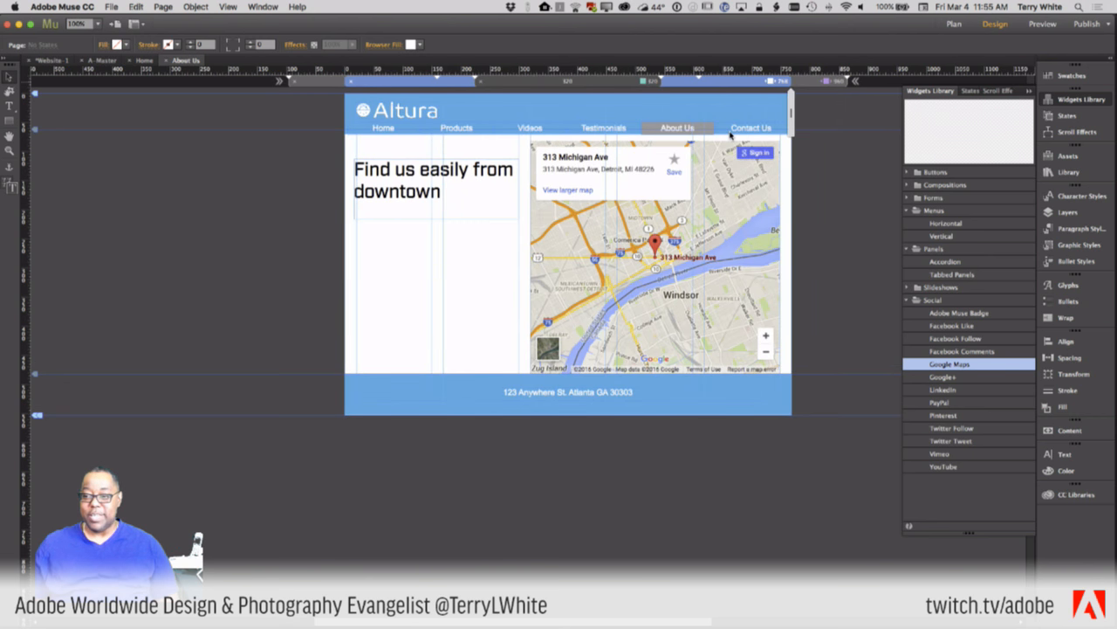
pyautogui.click(810, 82)
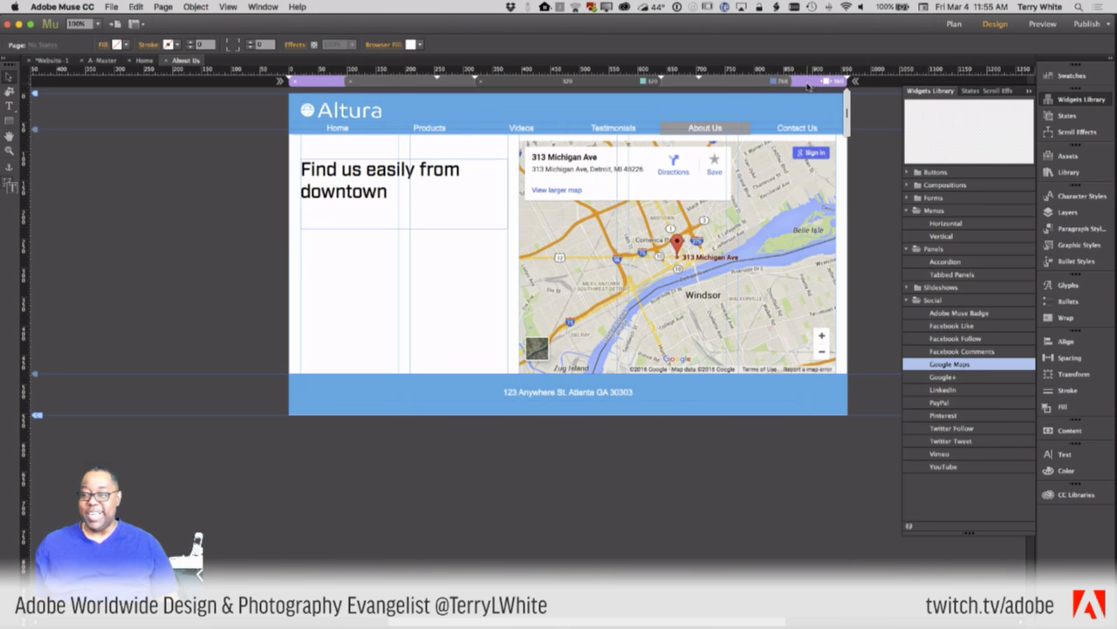
pyautogui.rightClick(811, 83)
pyautogui.click(814, 129)
# - In the desktop layout, shift the map right and the heading left so they stop overlapping
pyautogui.click(732, 201)
pyautogui.moveTo(731, 201); pyautogui.dragTo(783, 197)
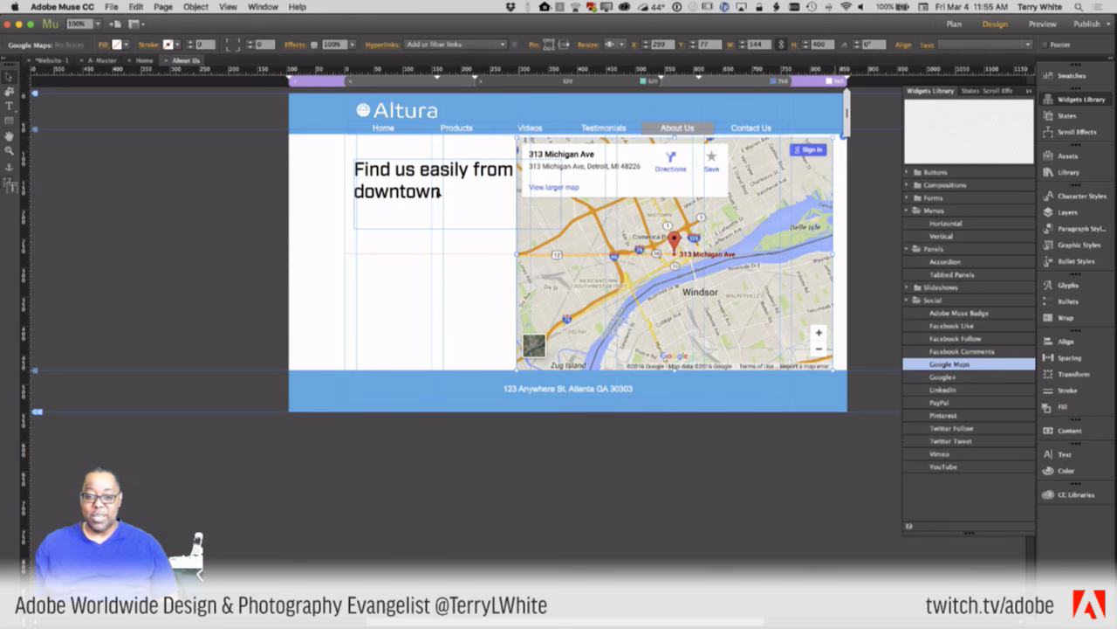
pyautogui.moveTo(445, 194); pyautogui.dragTo(393, 194)
# - In the 768 layout, move heading left and map right, narrowing the heading to two lines
pyautogui.click(722, 82)
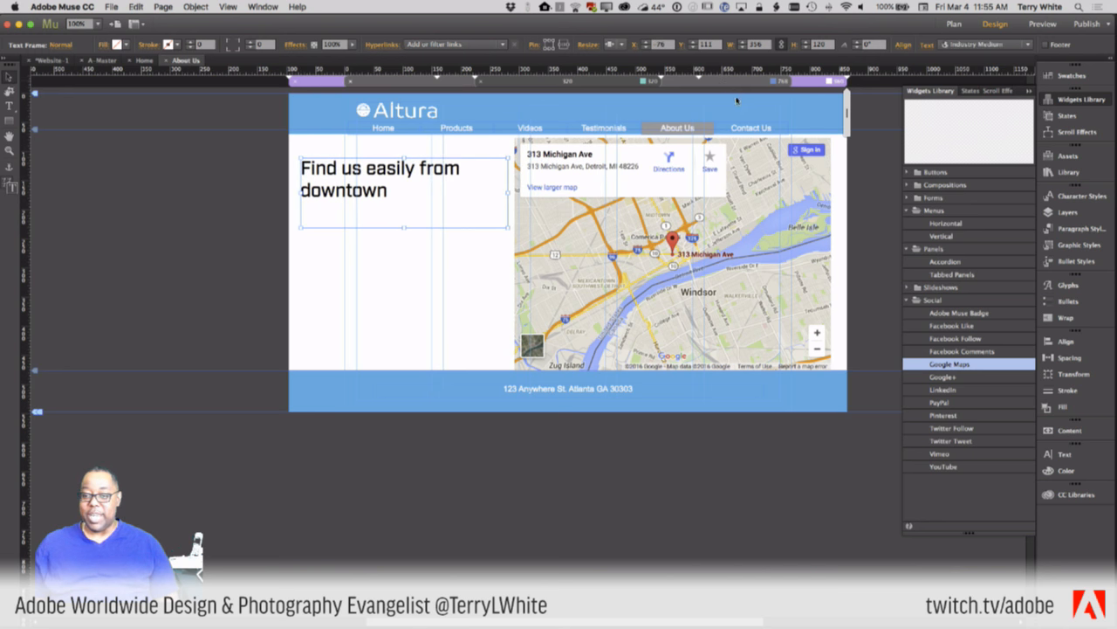
pyautogui.moveTo(582, 194); pyautogui.dragTo(461, 175)
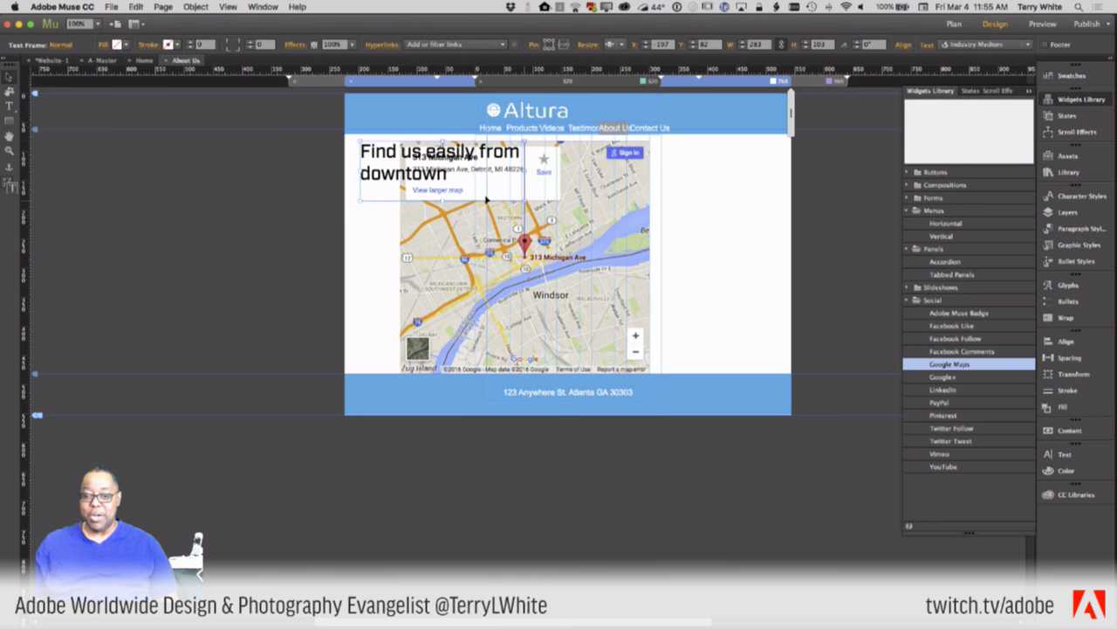
pyautogui.moveTo(559, 275); pyautogui.dragTo(694, 277)
pyautogui.click(496, 199)
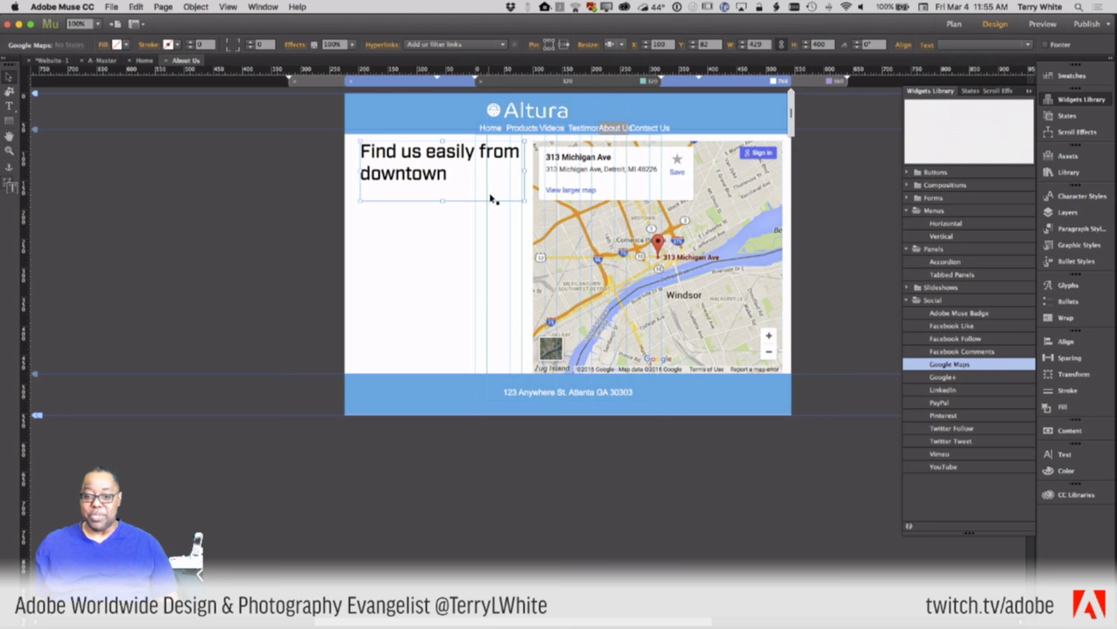
pyautogui.moveTo(524, 171); pyautogui.dragTo(508, 172)
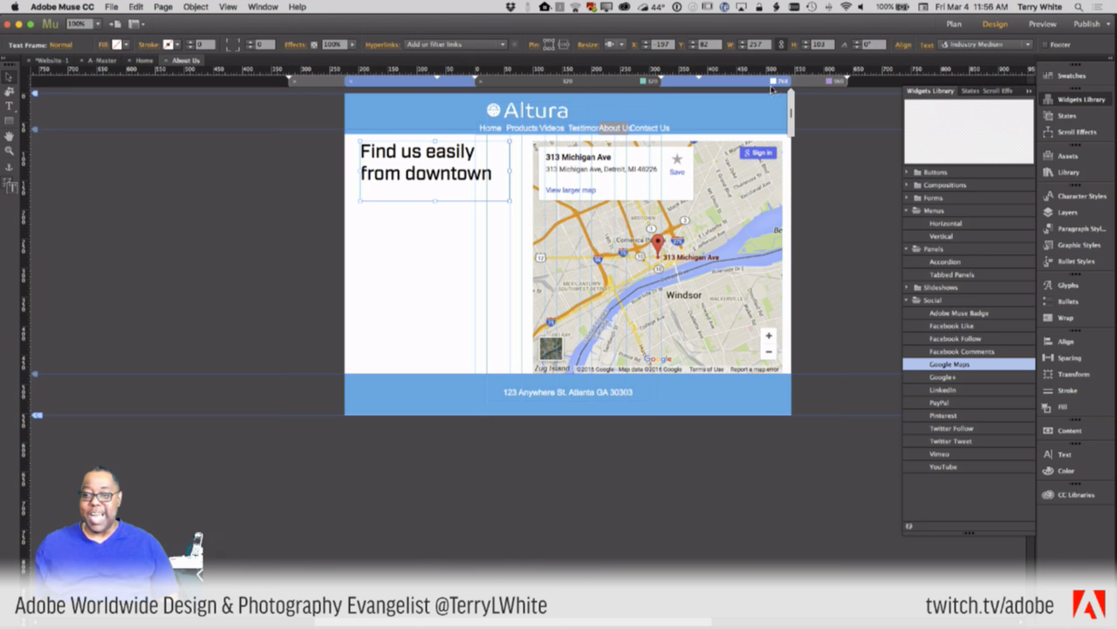
pyautogui.click(629, 86)
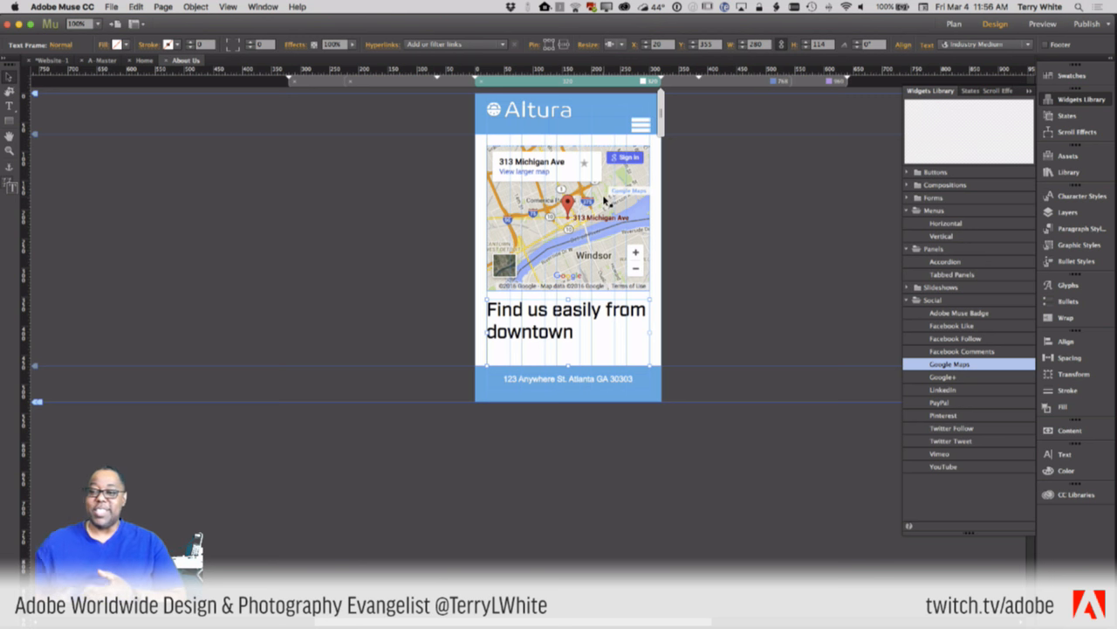
pyautogui.click(755, 82)
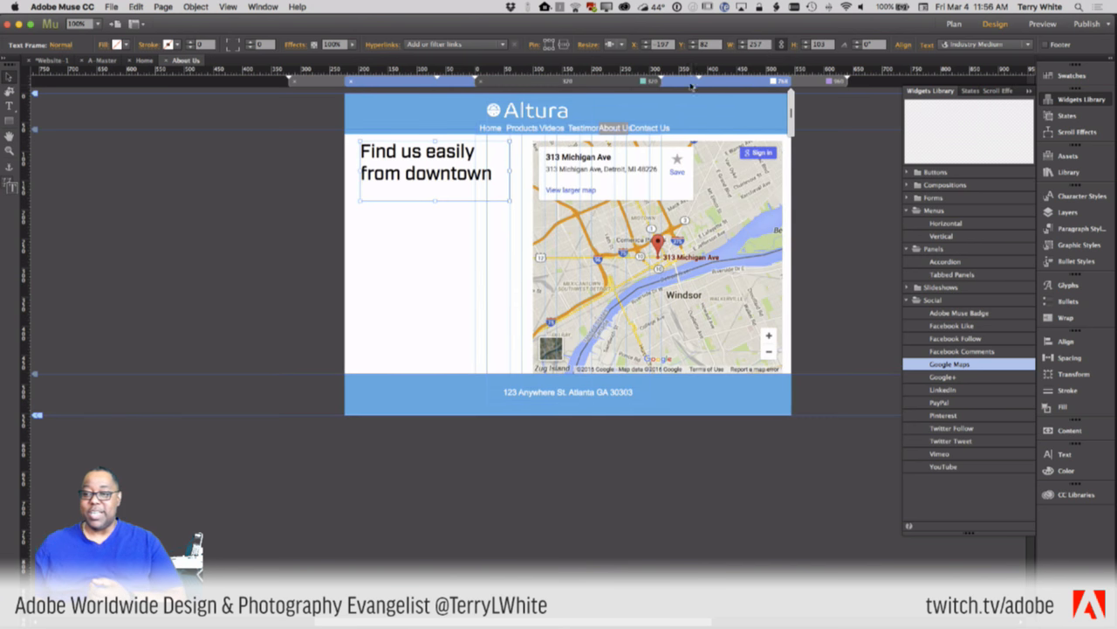
pyautogui.click(636, 82)
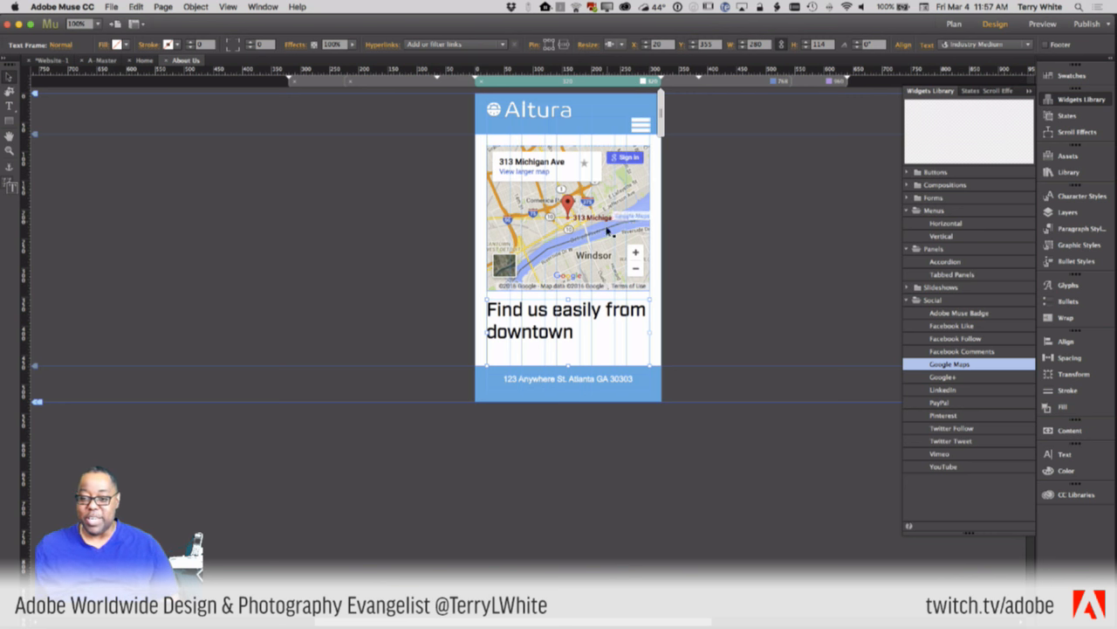
# - Move the Detroit map below the two-line heading and resize it to 240 px wide
pyautogui.moveTo(600, 248); pyautogui.dragTo(801, 301)
pyautogui.moveTo(551, 297); pyautogui.dragTo(547, 163)
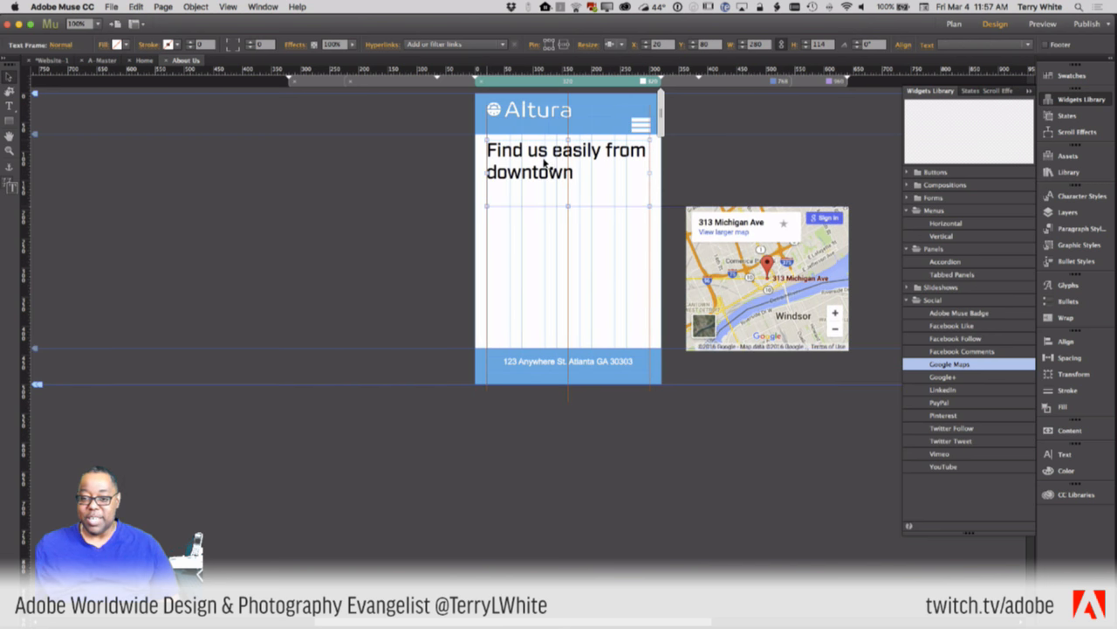
pyautogui.moveTo(790, 327); pyautogui.dragTo(612, 334)
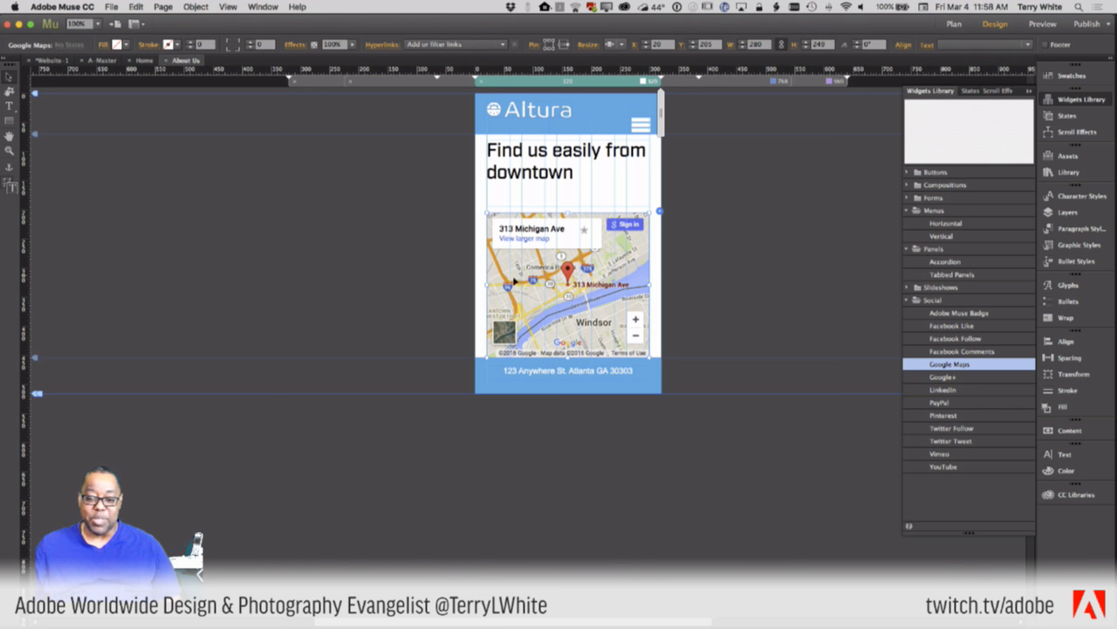
pyautogui.moveTo(487, 283); pyautogui.dragTo(511, 284)
pyautogui.moveTo(512, 284); pyautogui.dragTo(510, 284)
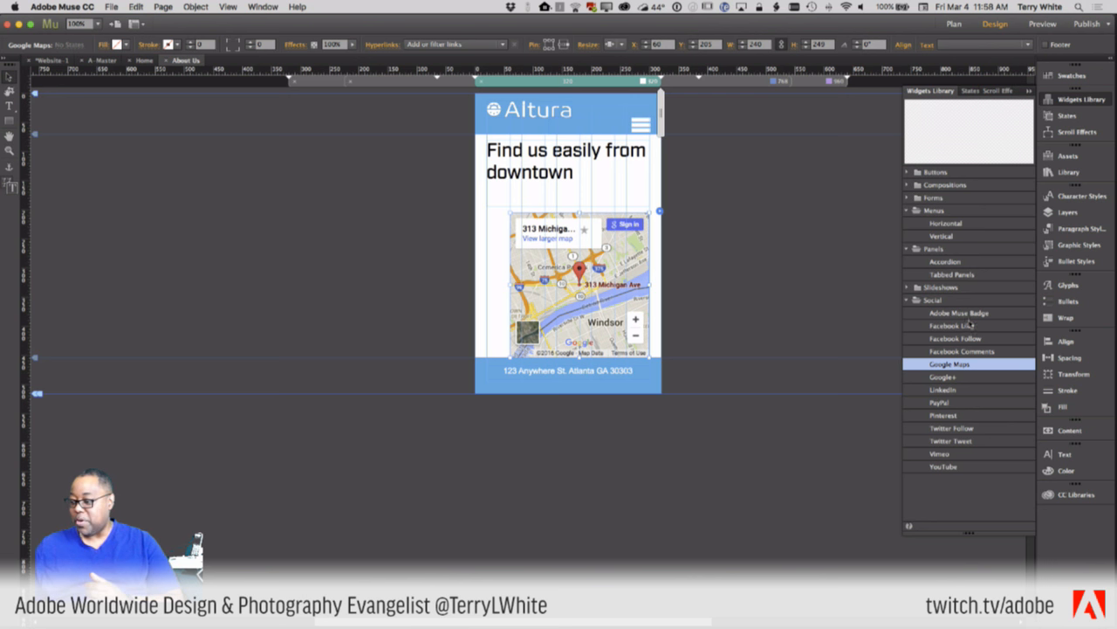
# - Follow the Library panel's 'online' link to the Muse widgets directory in Chrome
pyautogui.click(1067, 173)
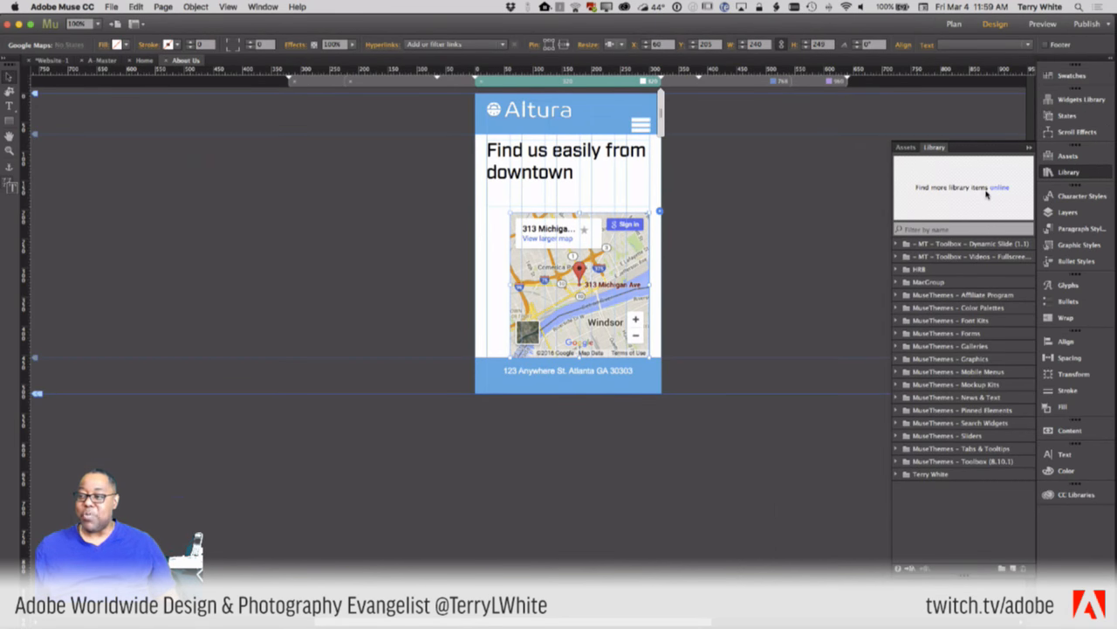
pyautogui.click(998, 189)
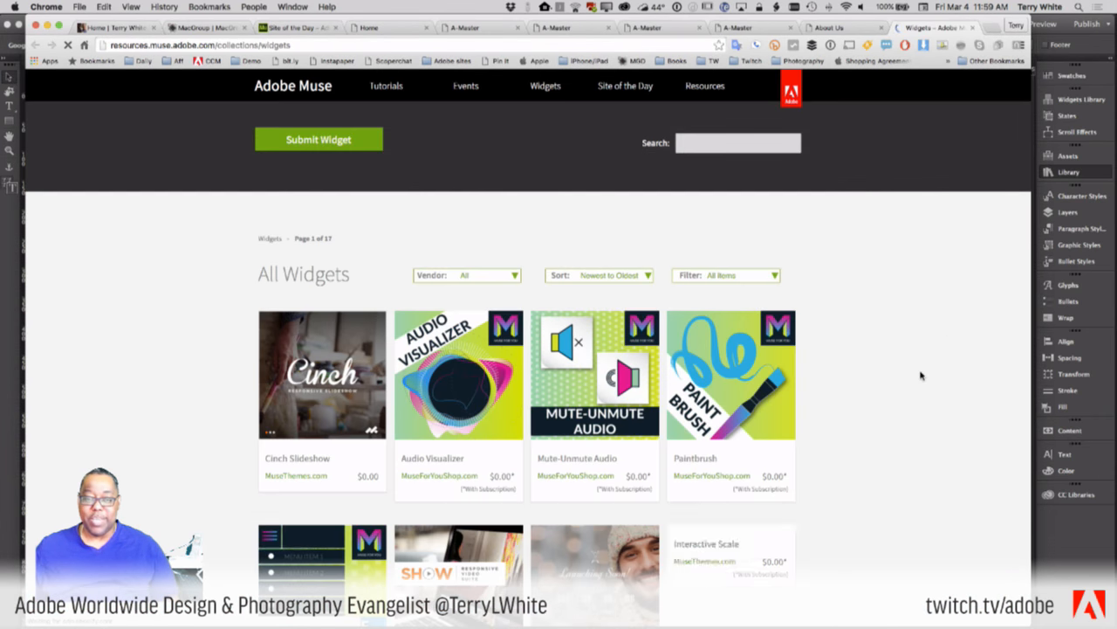
# - Scroll the All Widgets page down to MuseGain widgets like Scroll Pop-Up and Side Menu ($10.00)
pyautogui.scroll(-5, 869, 390)
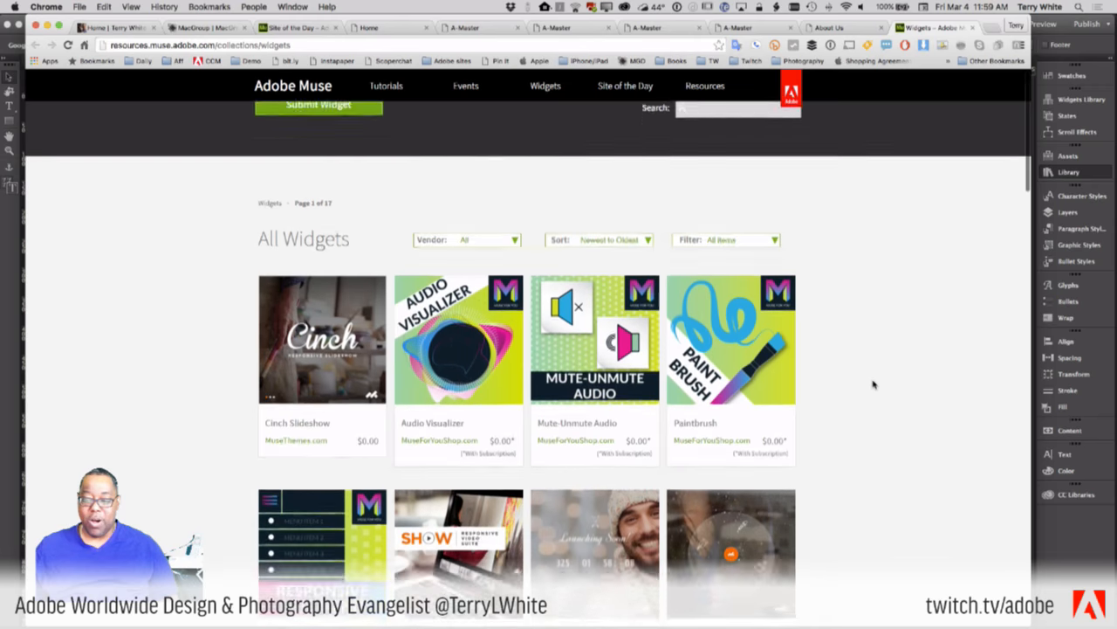
pyautogui.scroll(-8, 873, 384)
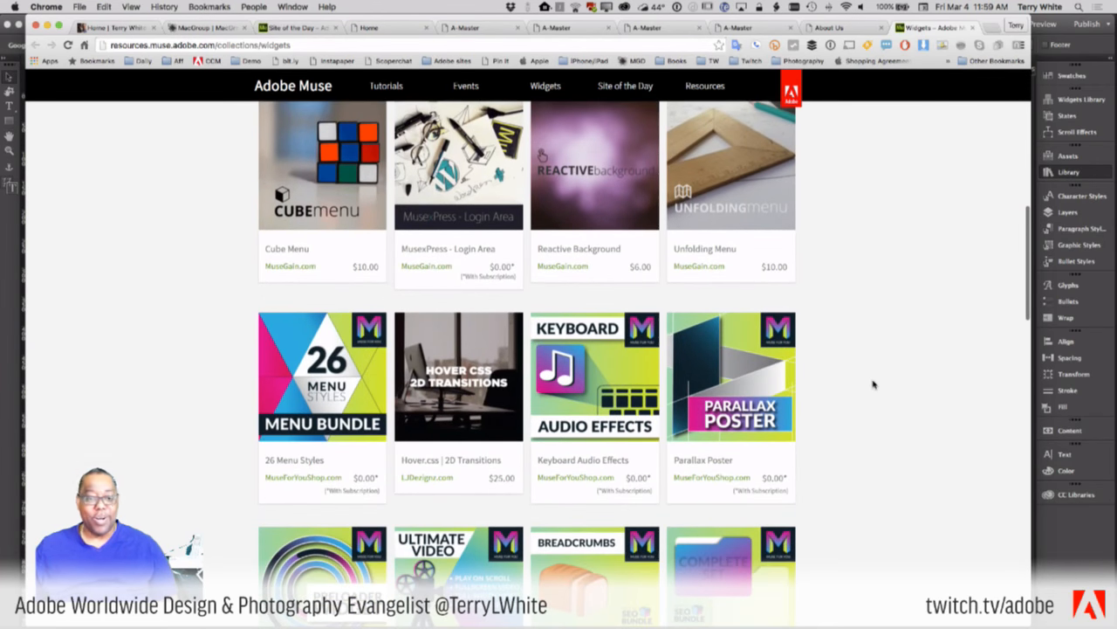
pyautogui.scroll(-3, 873, 384)
pyautogui.scroll(-2, 873, 384)
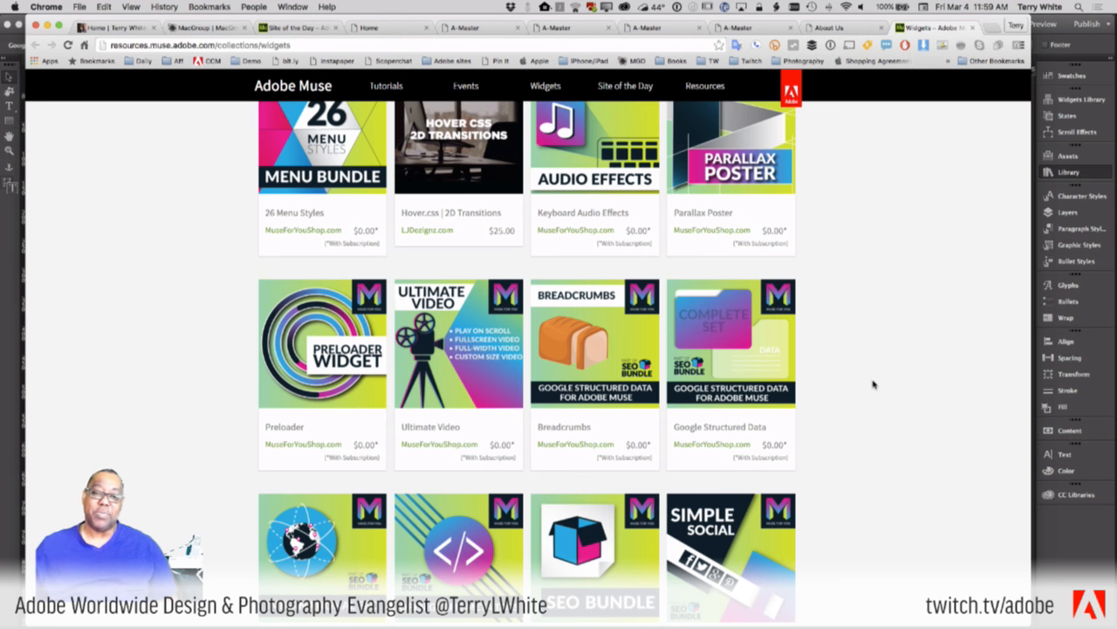
pyautogui.scroll(-5, 873, 384)
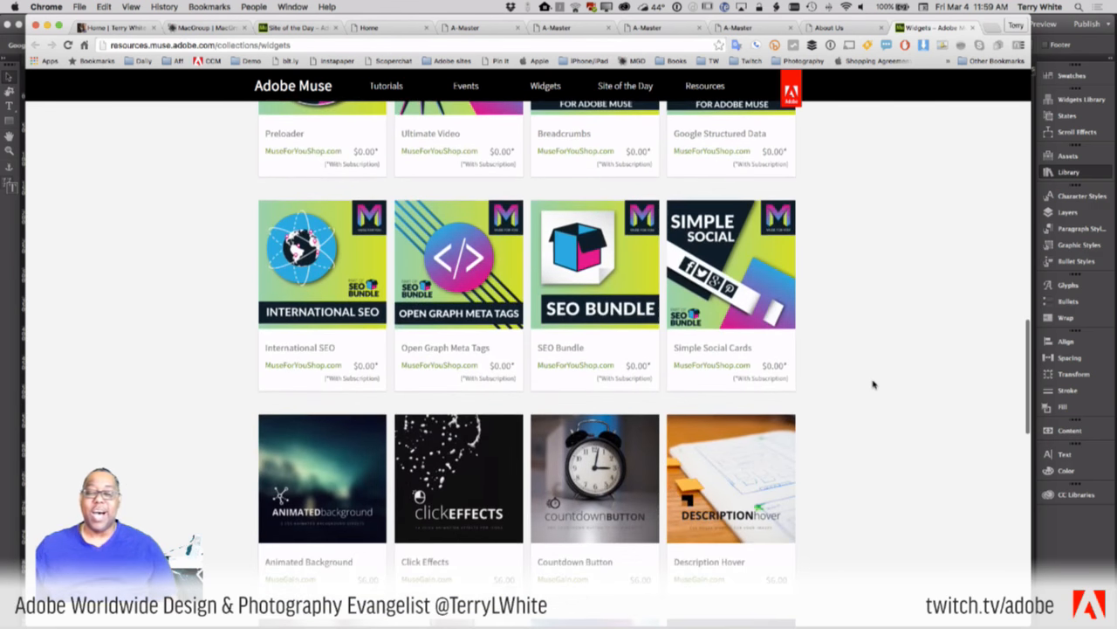
pyautogui.scroll(-2, 425, 314)
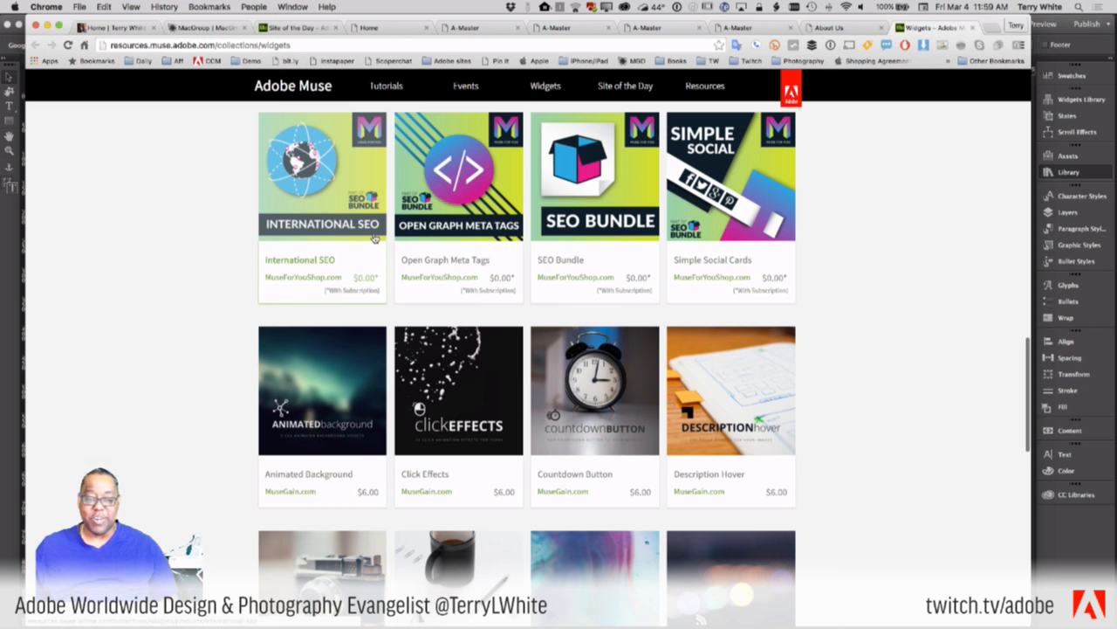
pyautogui.scroll(-6, 957, 369)
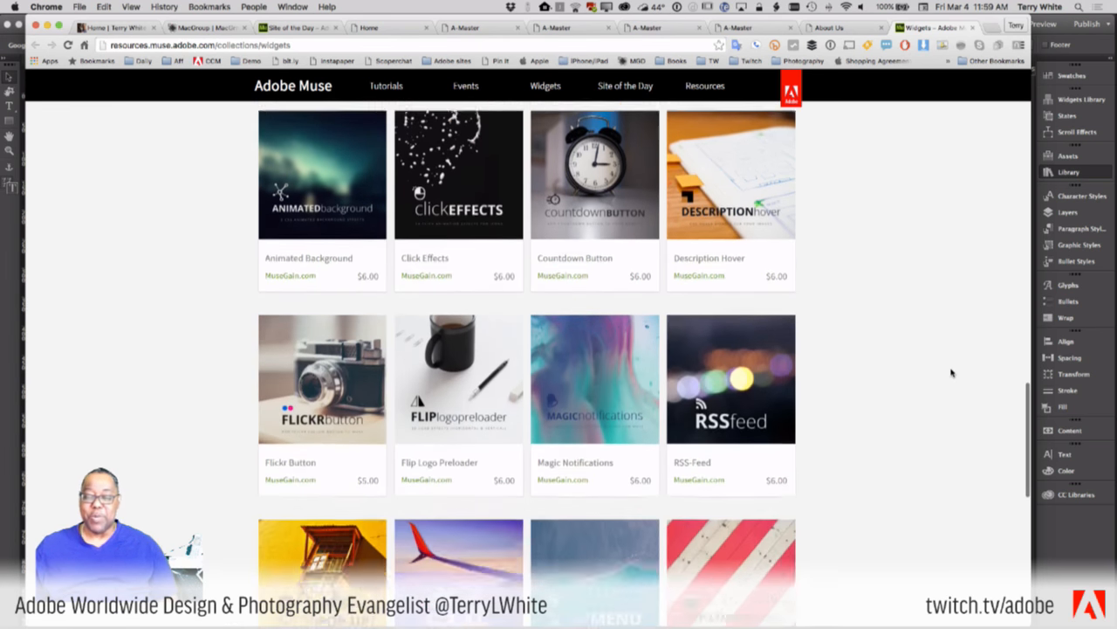
pyautogui.scroll(-5, 952, 373)
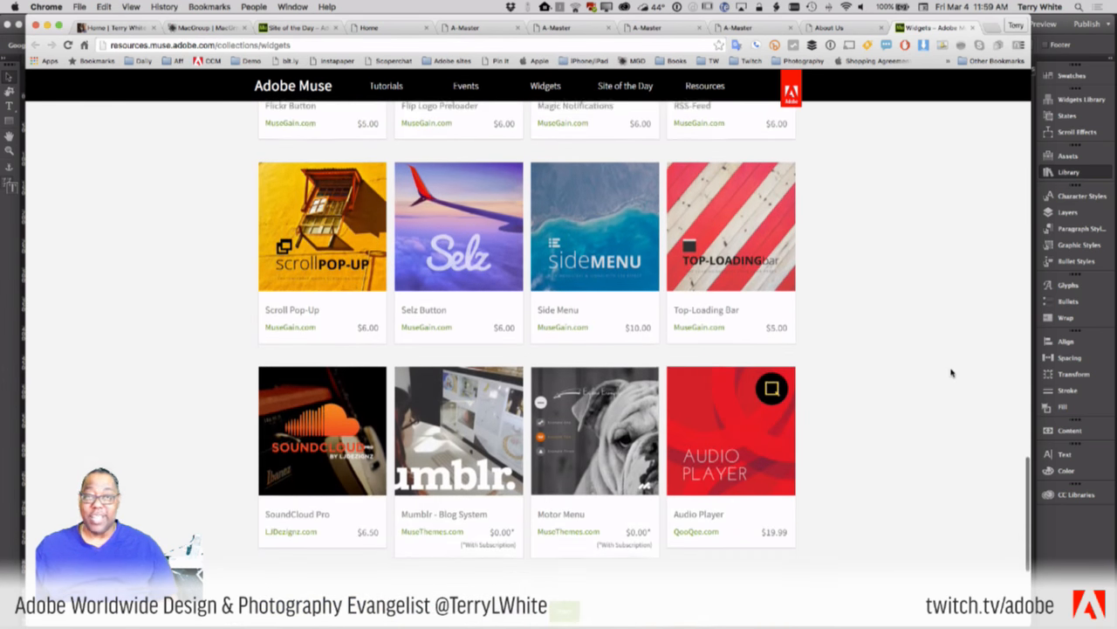
pyautogui.scroll(-2, 952, 373)
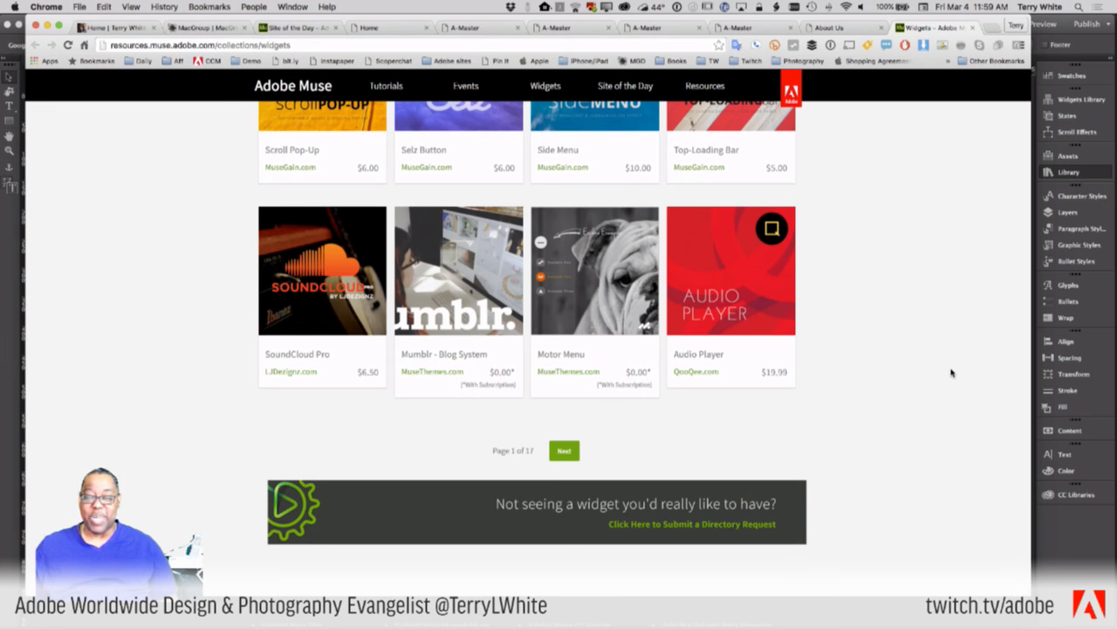
pyautogui.scroll(10, 951, 373)
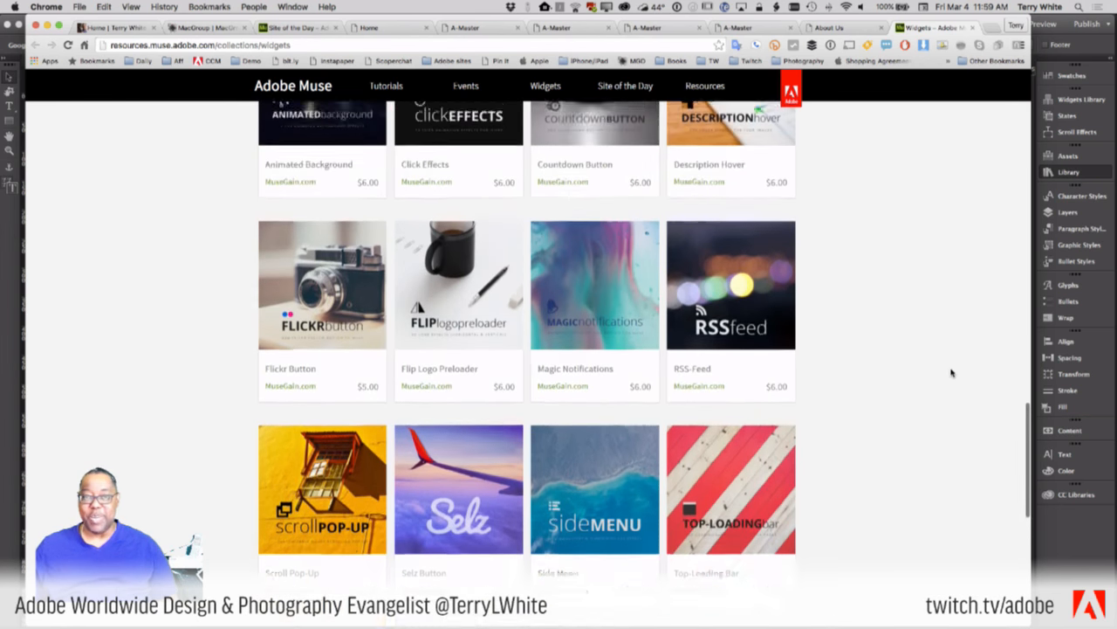
pyautogui.scroll(-3, 951, 373)
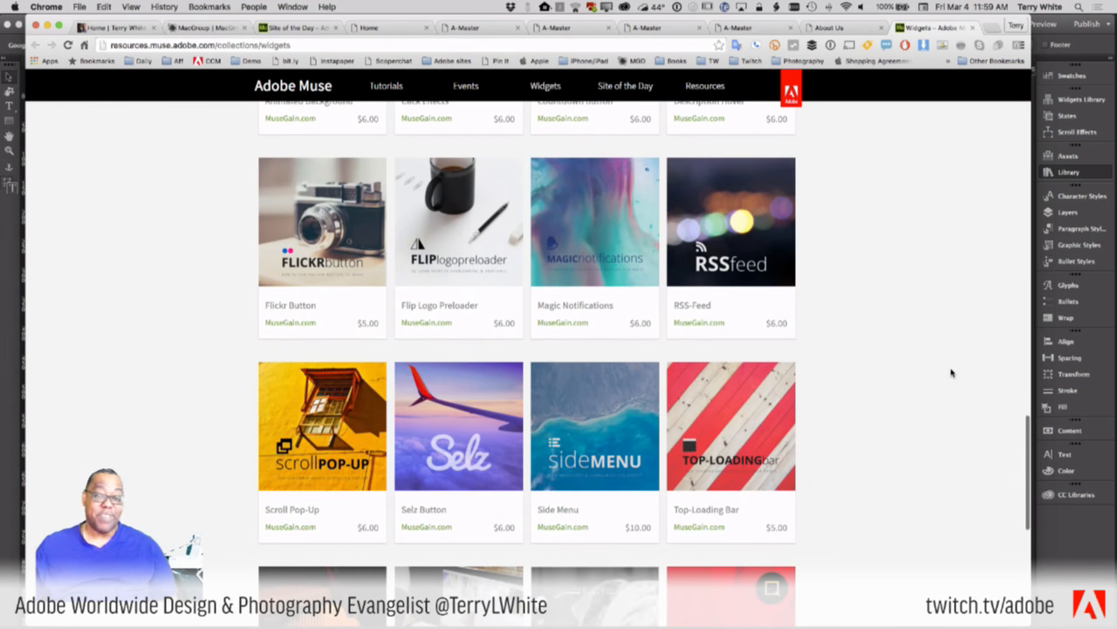
pyautogui.scroll(-2, 952, 373)
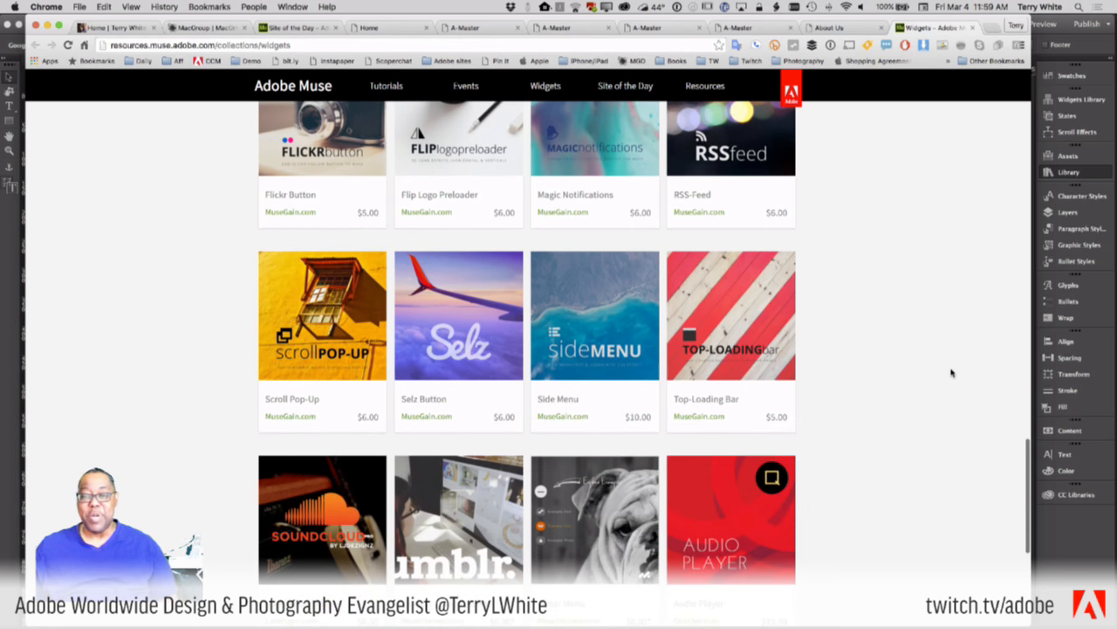